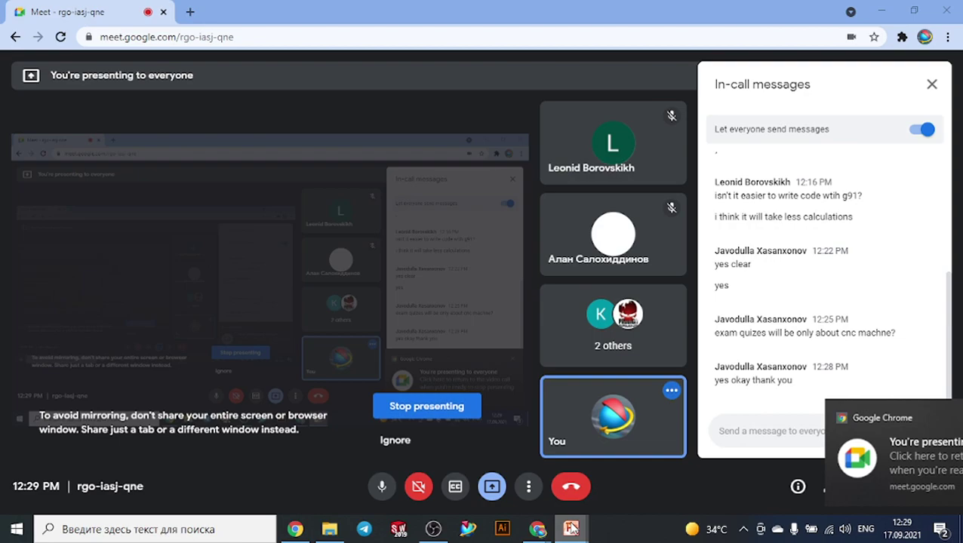
Close the Lecture 10 presentation without saving its changes, and close the Course organization presentation.
mouse_move(570, 528)
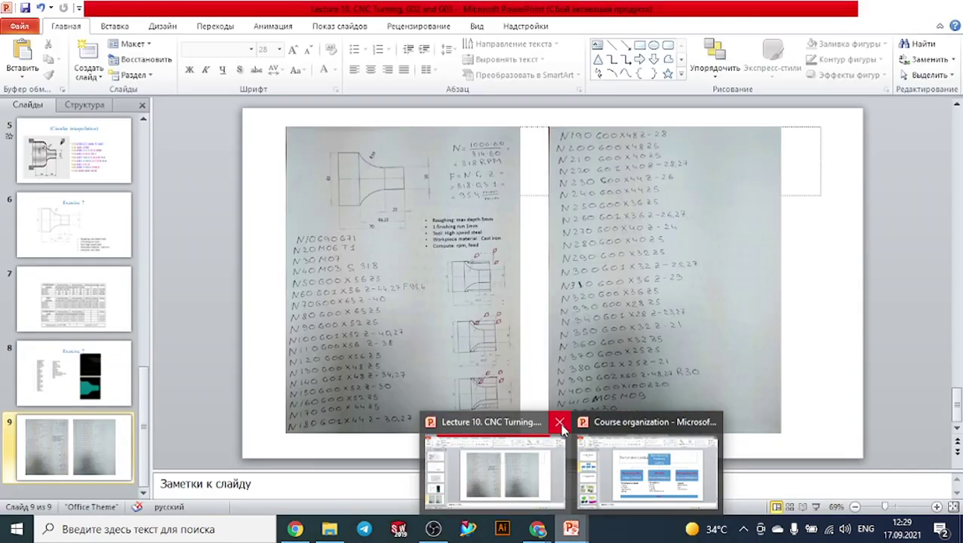
mouse_move(615, 441)
click(564, 435)
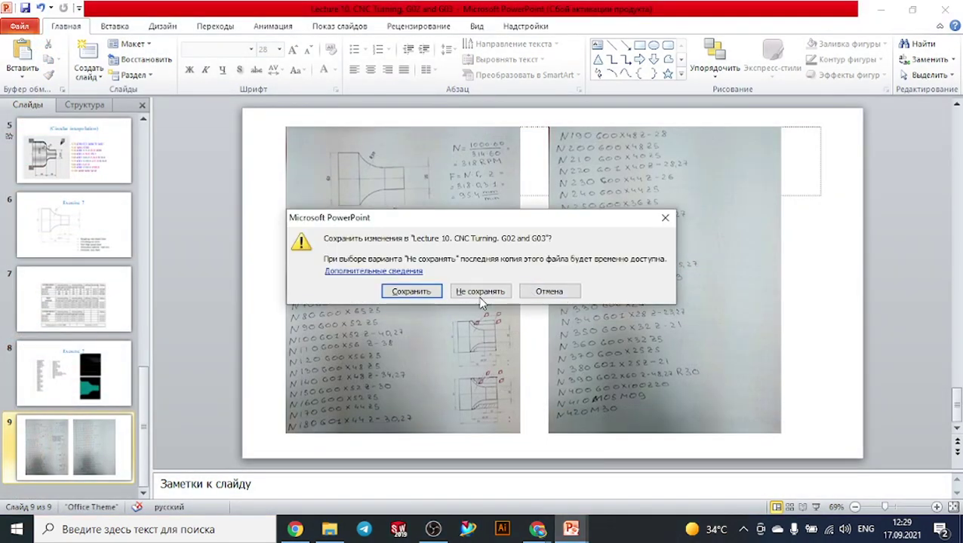
click(480, 291)
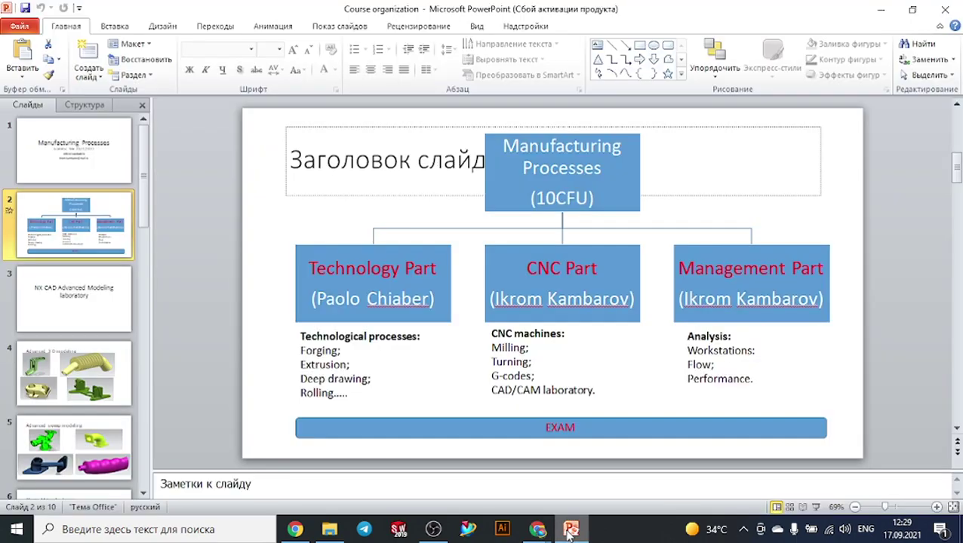
right_click(571, 529)
click(504, 507)
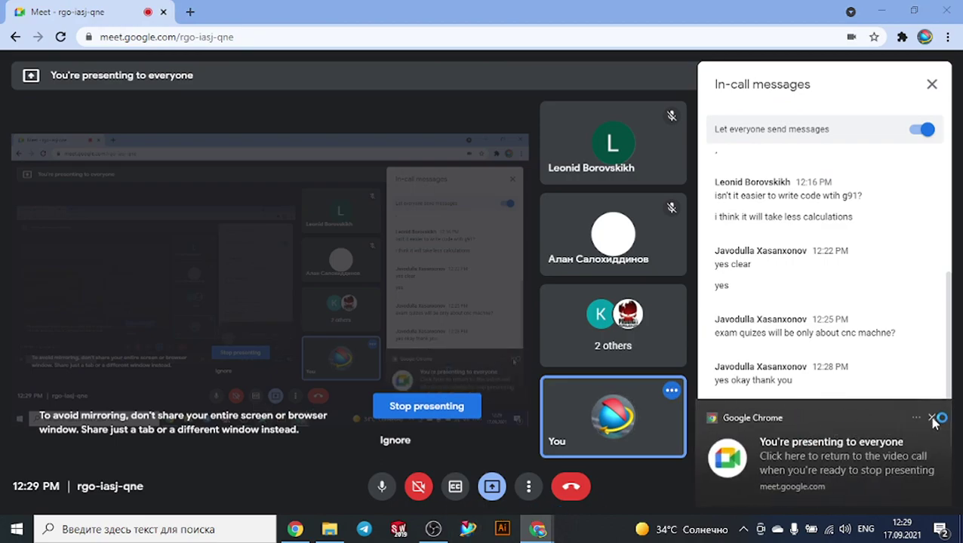
Clear the desktop by dismissing the presenting notification, minimising the Meet and File Explorer windows, and closing the Jamboard window.
click(932, 418)
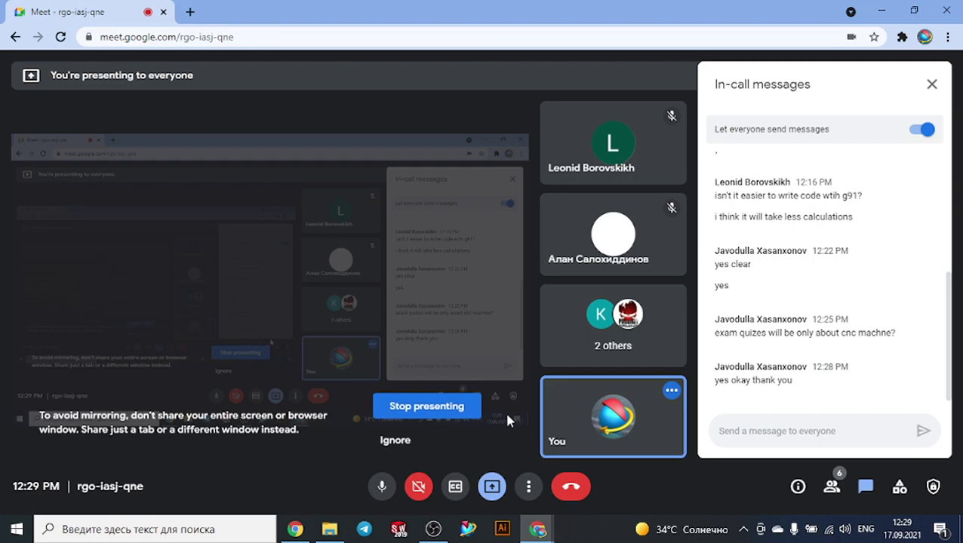
click(881, 10)
click(686, 12)
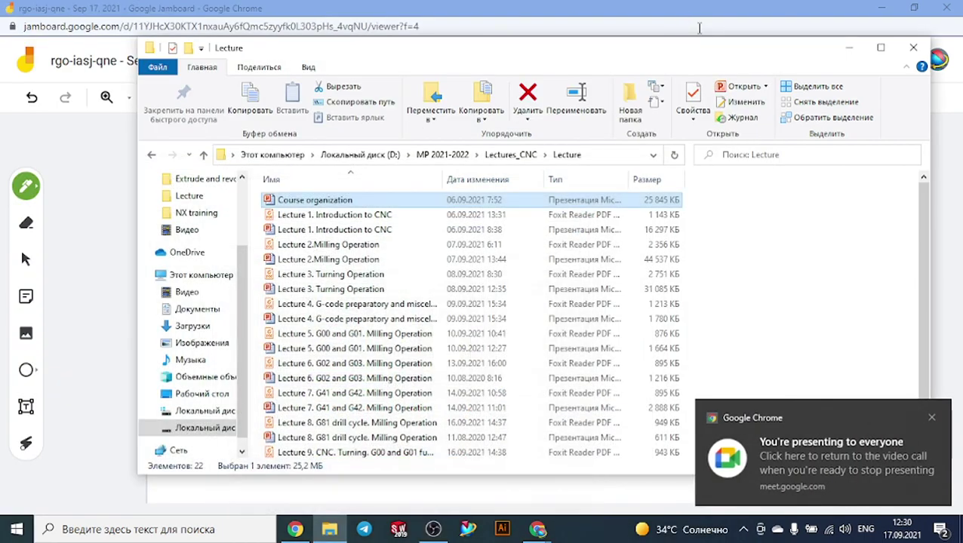
click(847, 55)
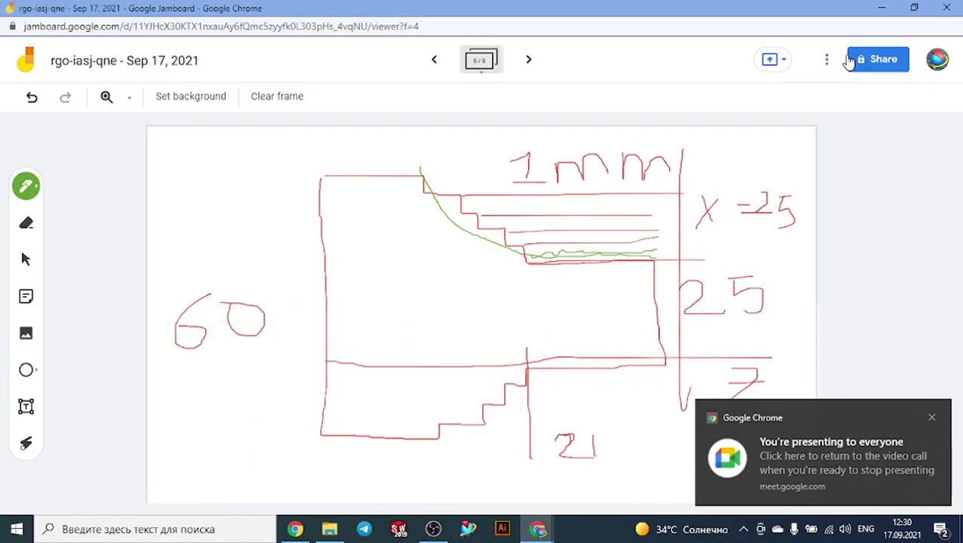
click(944, 9)
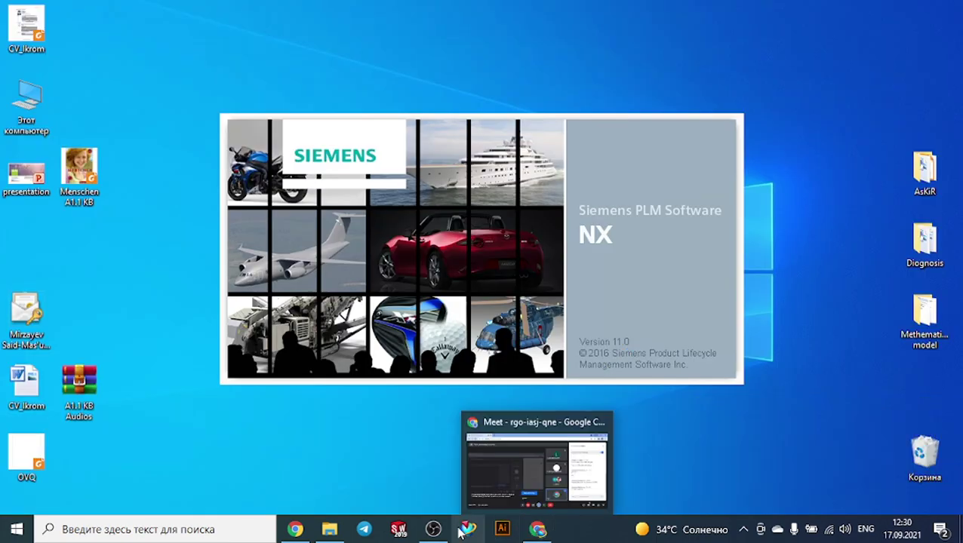
Check the Google Meet call while NX loads, return to the NX window, and dismiss the presenting notification.
mouse_move(532, 530)
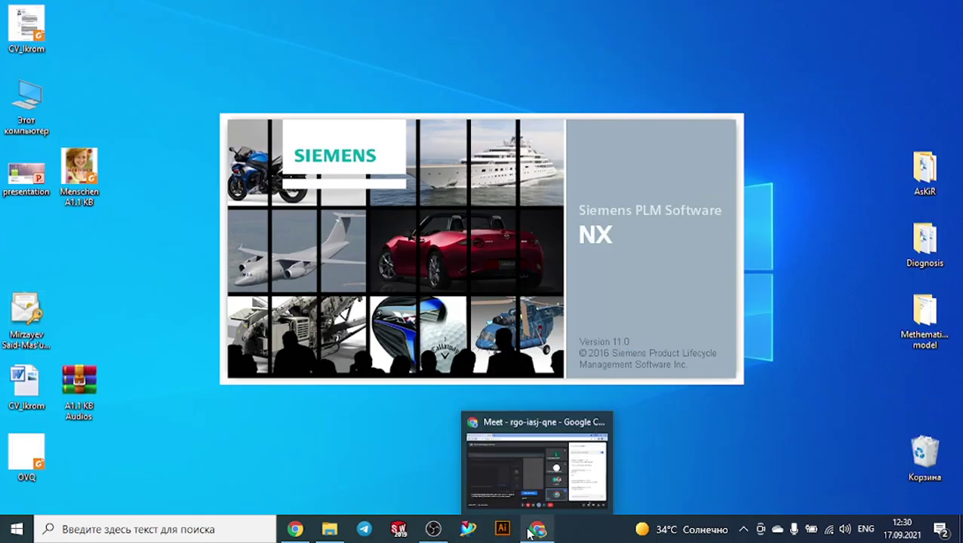
click(528, 483)
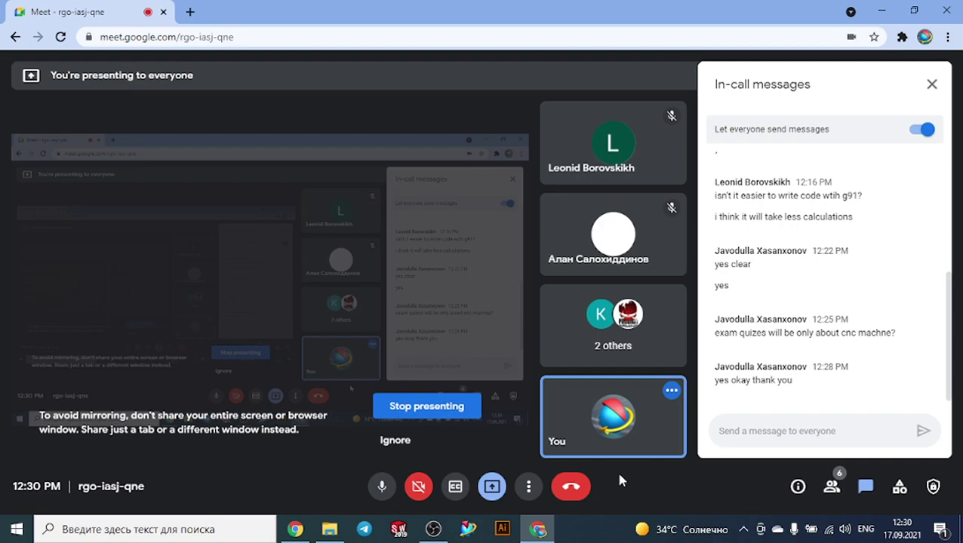
click(538, 528)
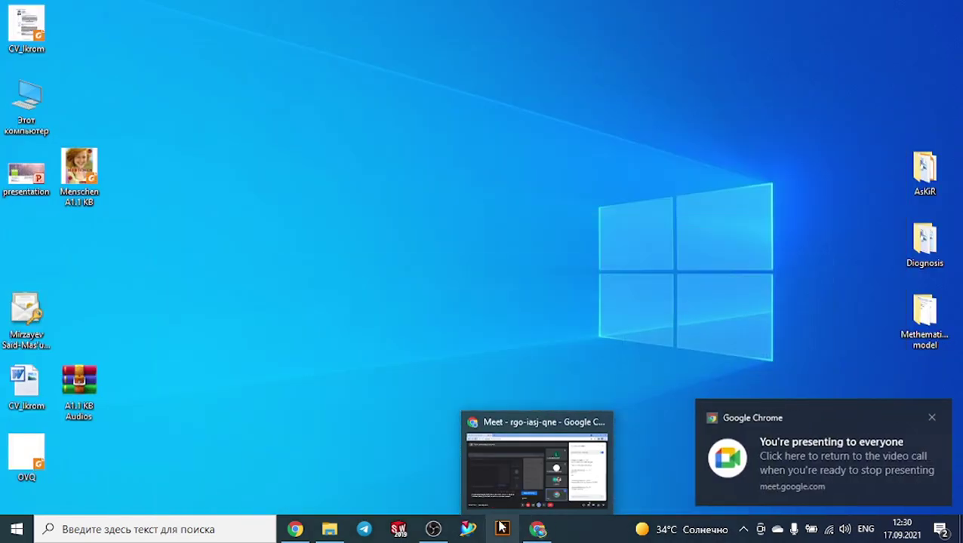
click(536, 528)
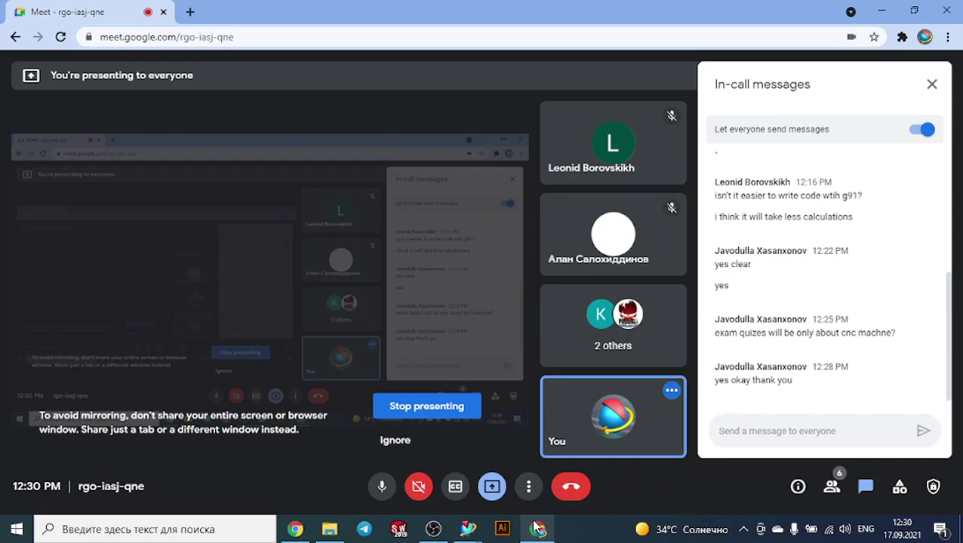
mouse_move(466, 528)
mouse_move(455, 424)
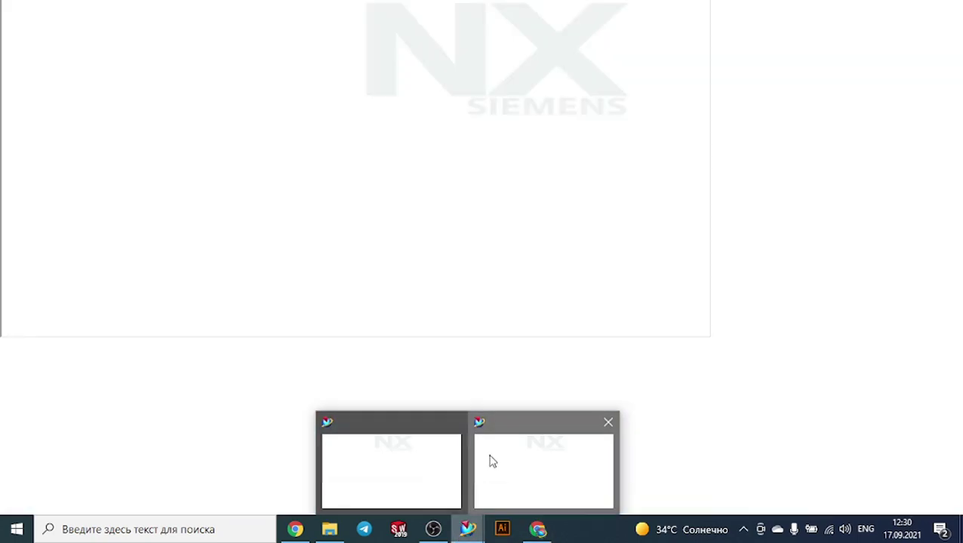
click(495, 459)
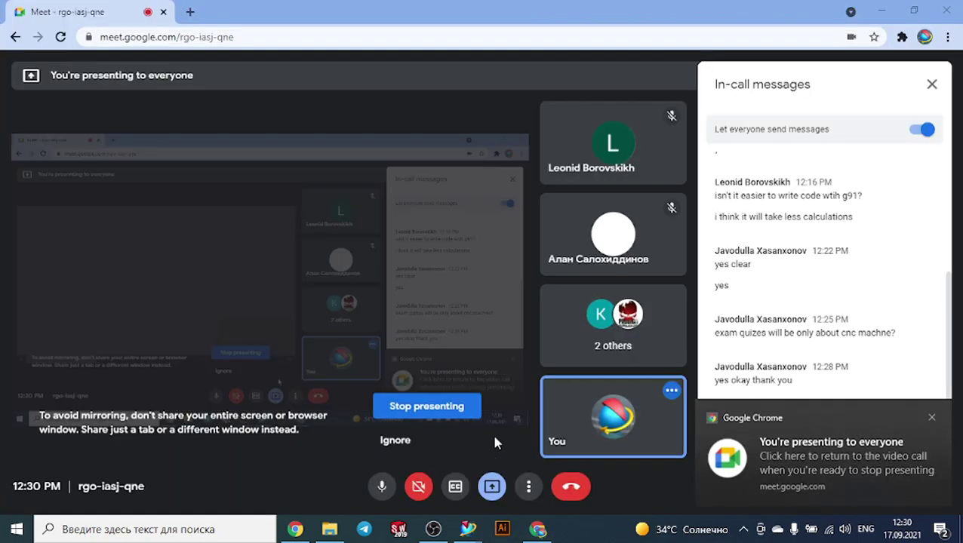
mouse_move(468, 528)
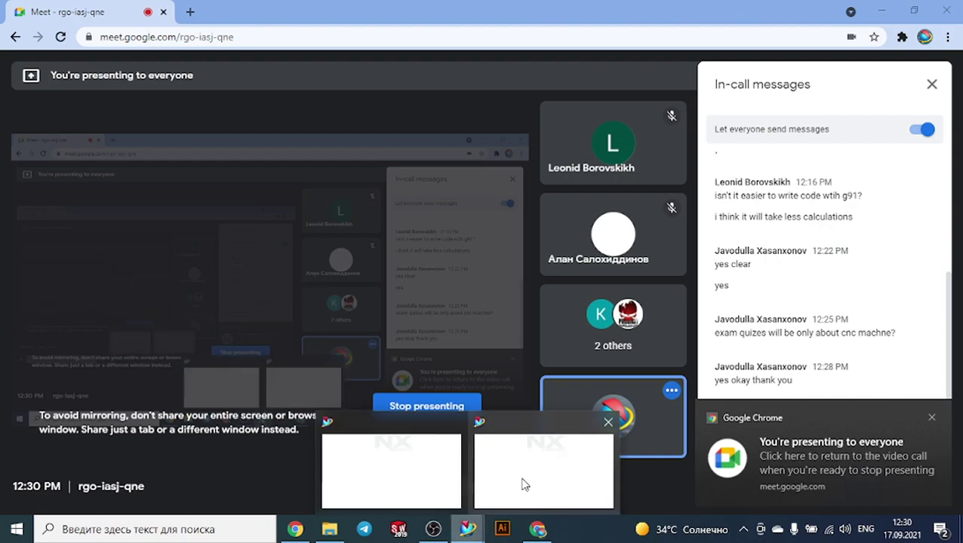
click(538, 530)
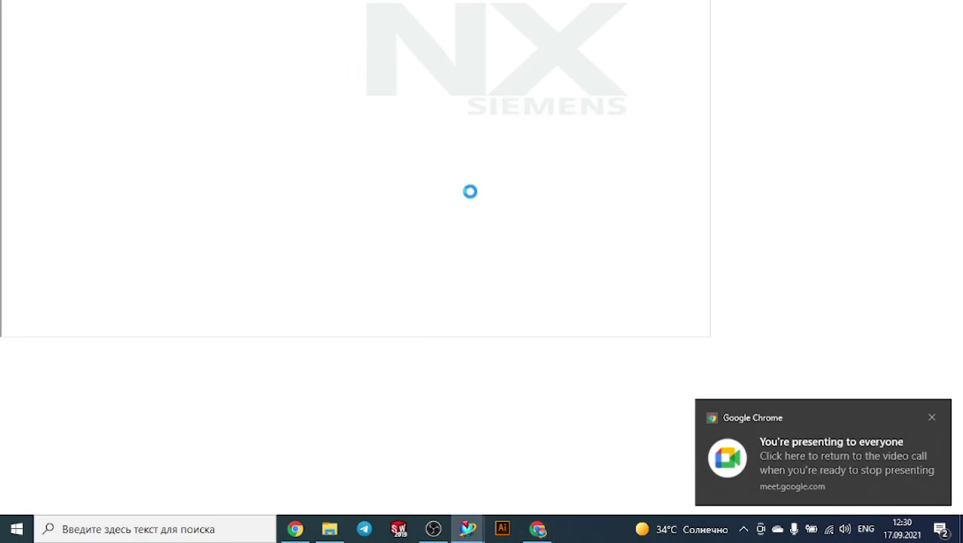
click(931, 417)
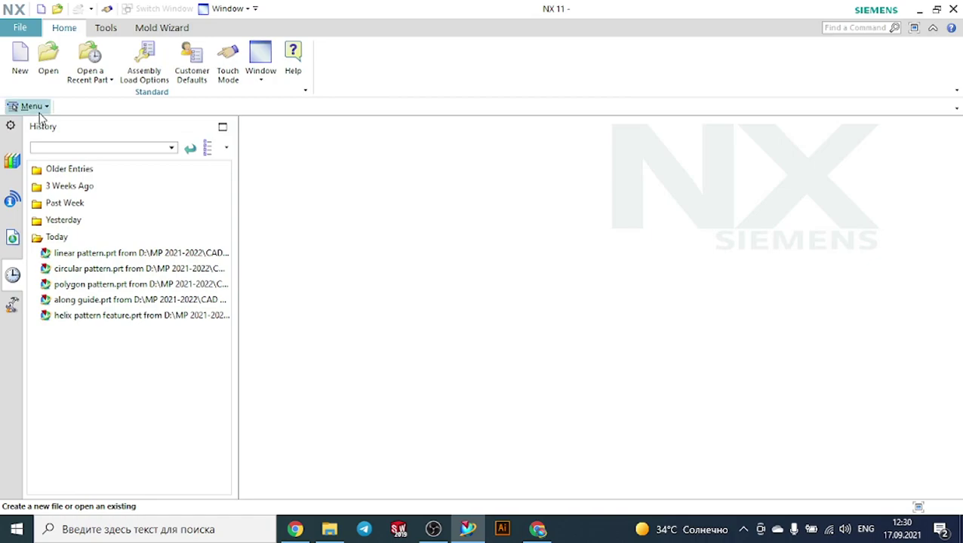
Check the Meet call and the OBS recording, dismiss the notification, and switch back to NX.
click(537, 529)
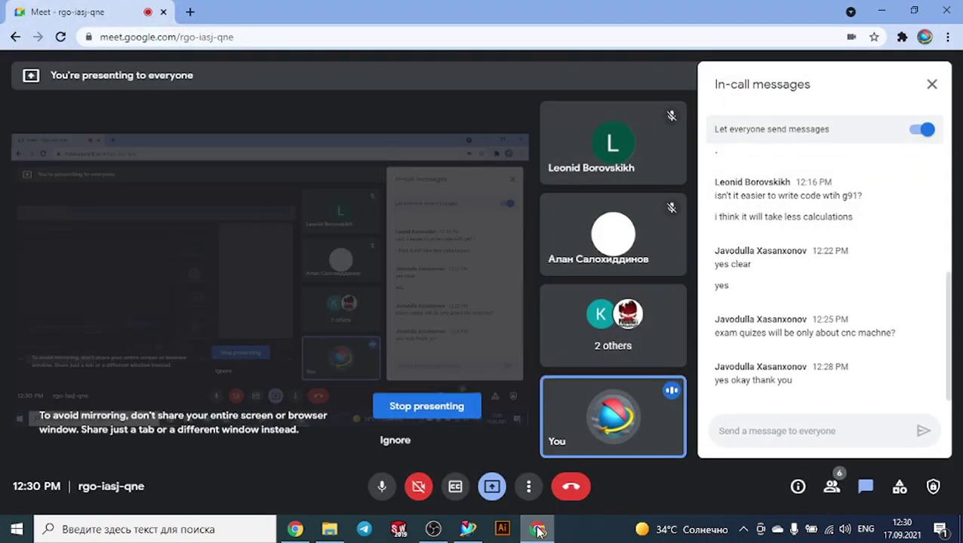
click(537, 528)
click(434, 529)
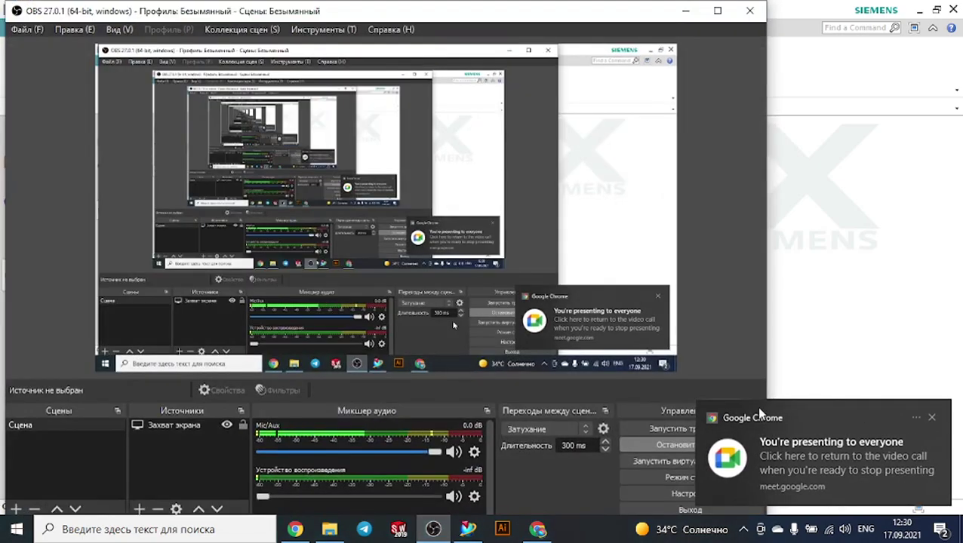
click(929, 420)
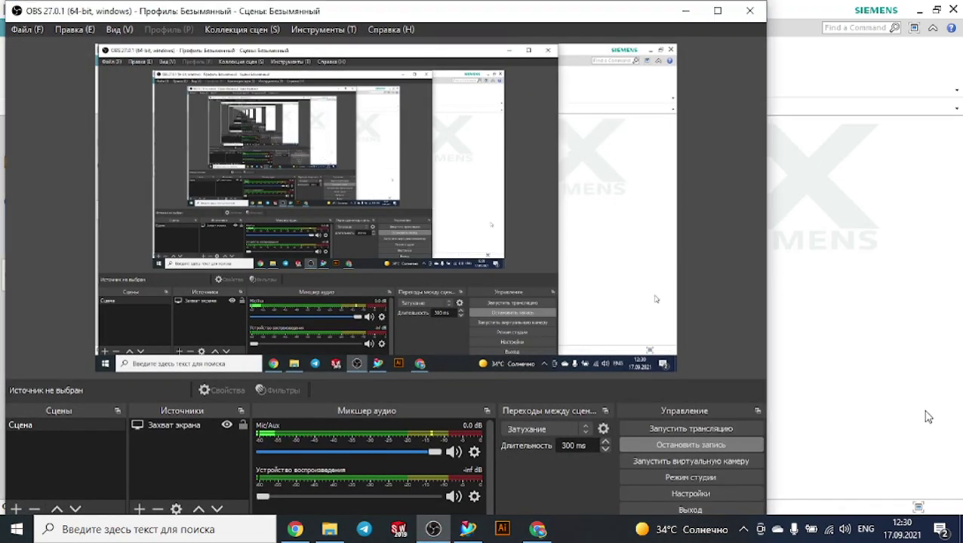
click(872, 326)
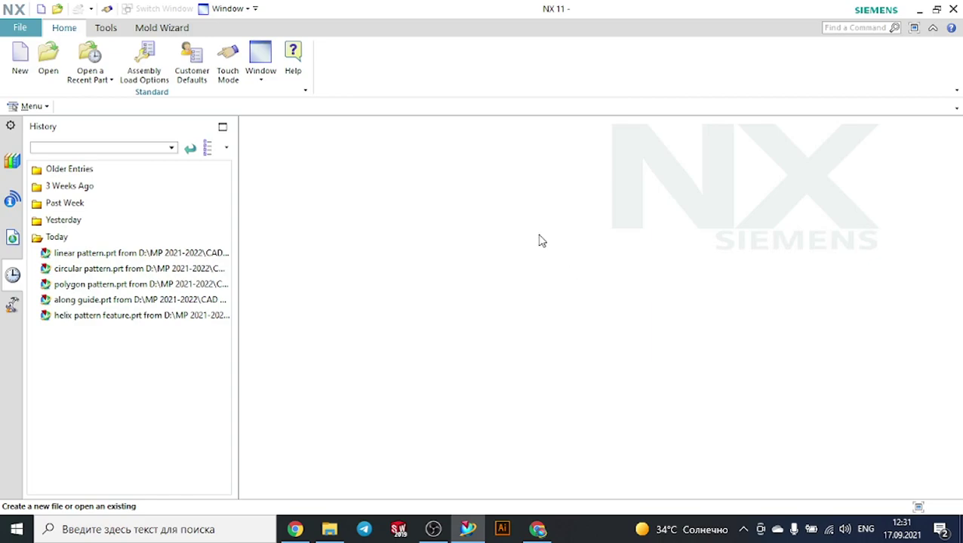
Create a new part model1.prt from the Model template in millimetres and maximise the NX window.
click(18, 54)
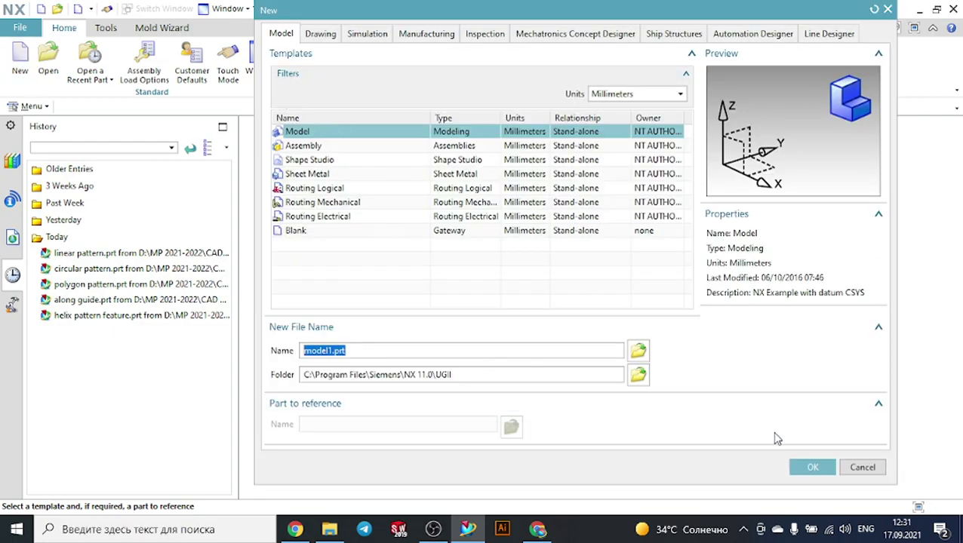
click(814, 468)
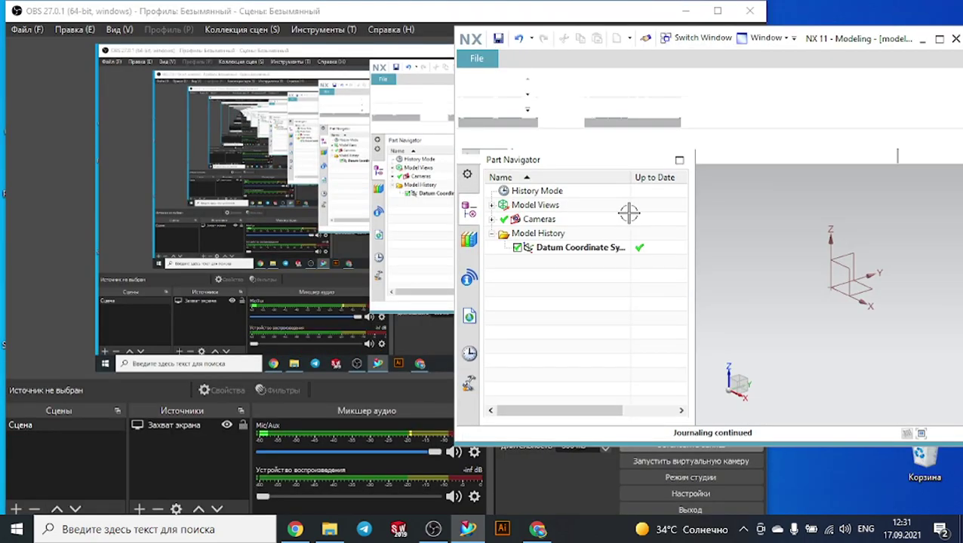
click(939, 39)
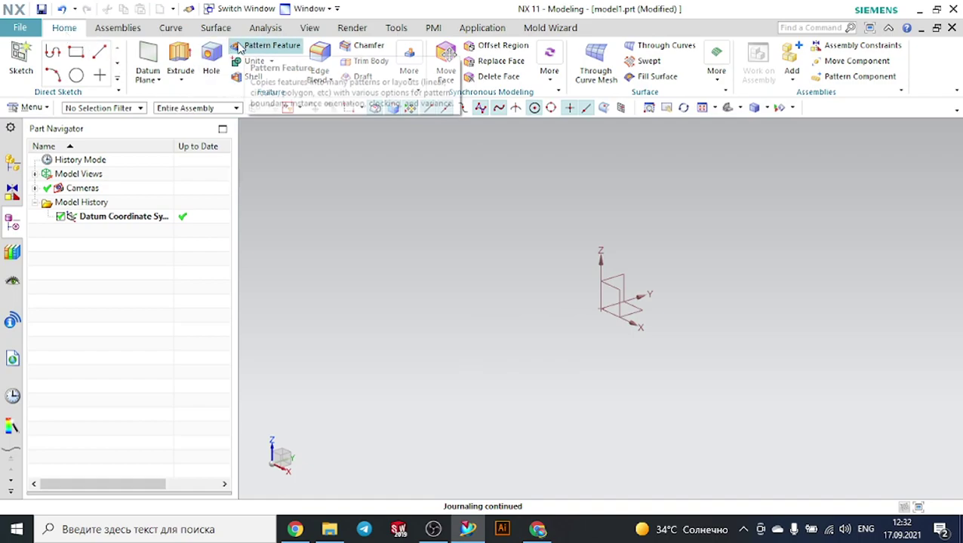
Examine the layout types and the Linear layout settings of the Pattern Feature command, and leave it without creating a pattern.
click(261, 45)
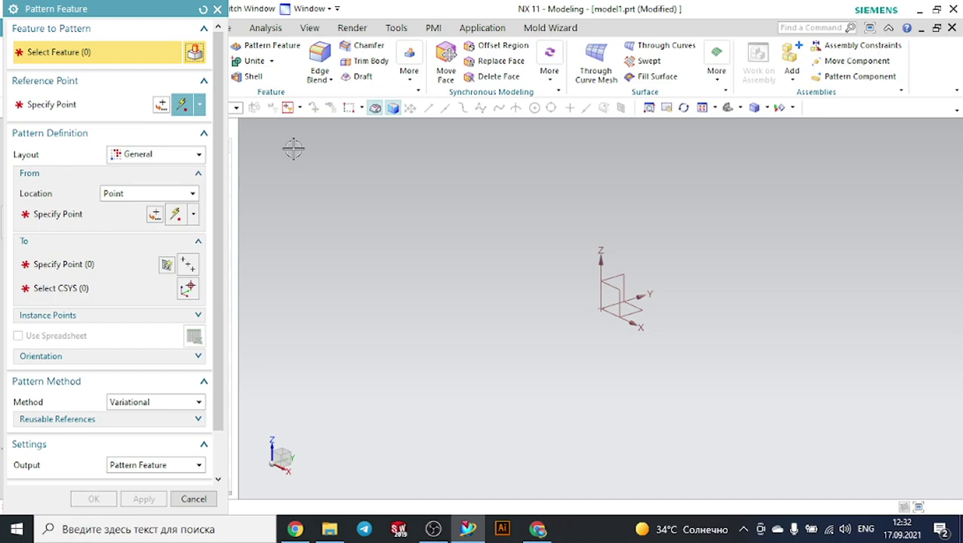
drag(139, 16, 181, 43)
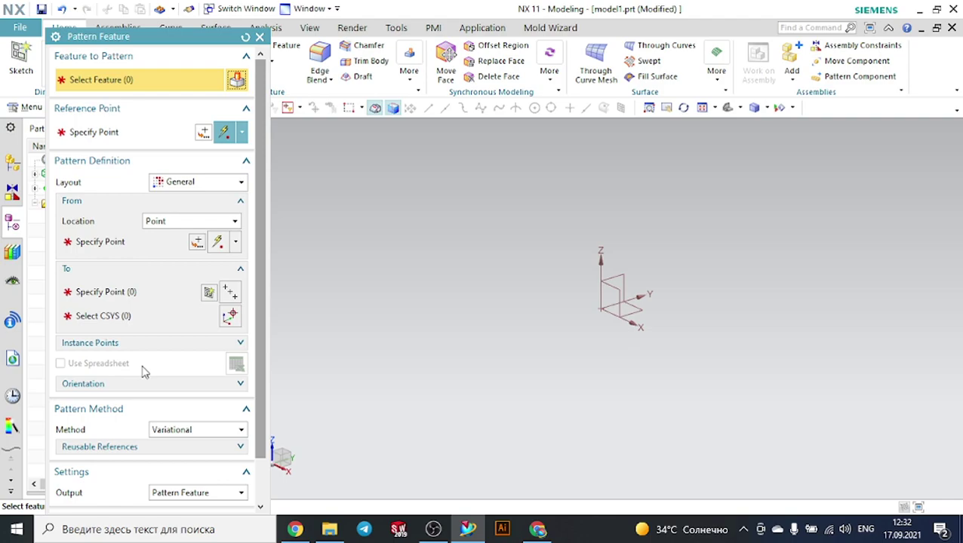
click(180, 184)
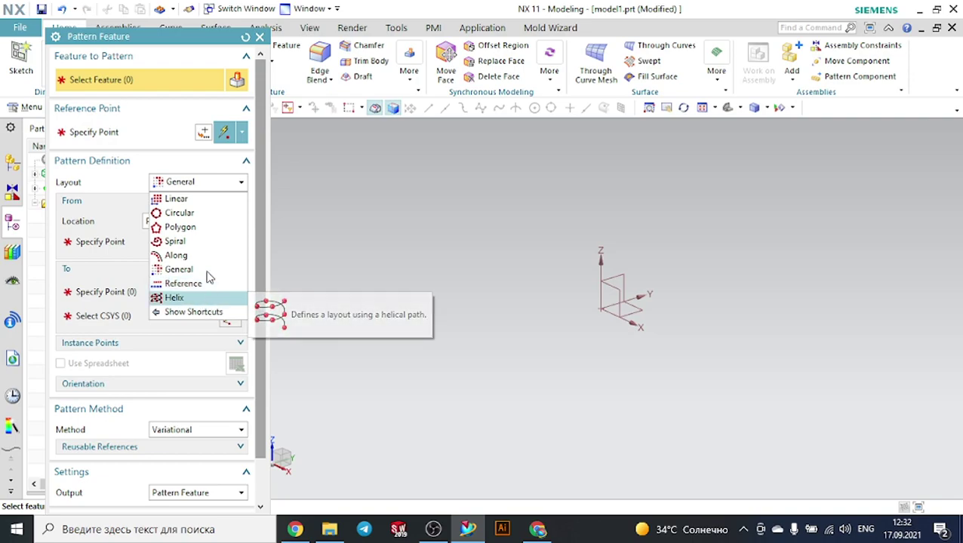
click(204, 199)
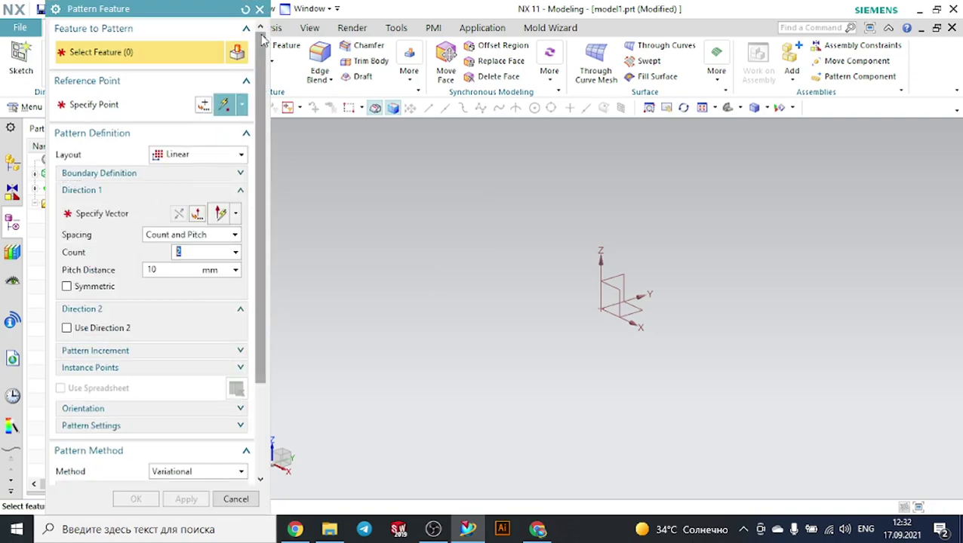
click(260, 9)
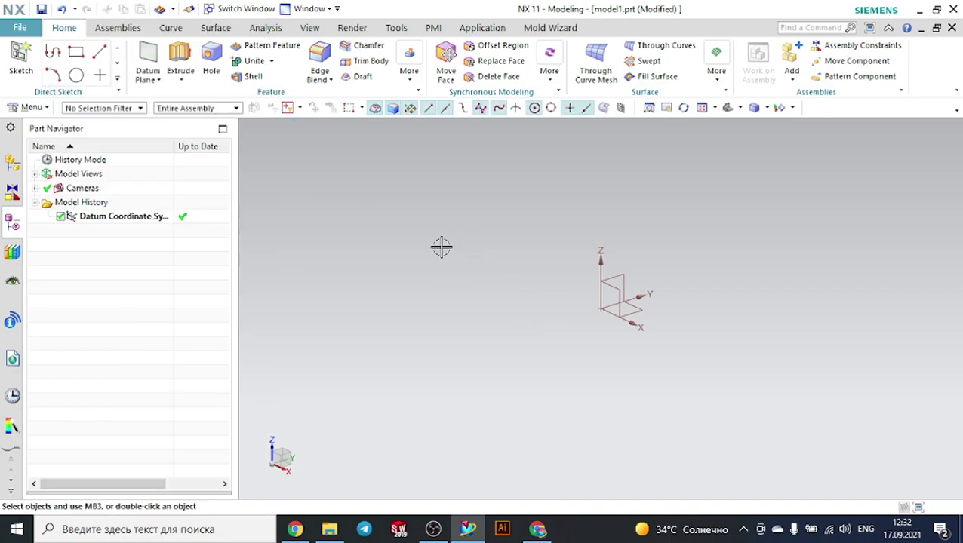
Create a block at the origin with length 200 mm, width 100 mm and height 20 mm.
click(409, 75)
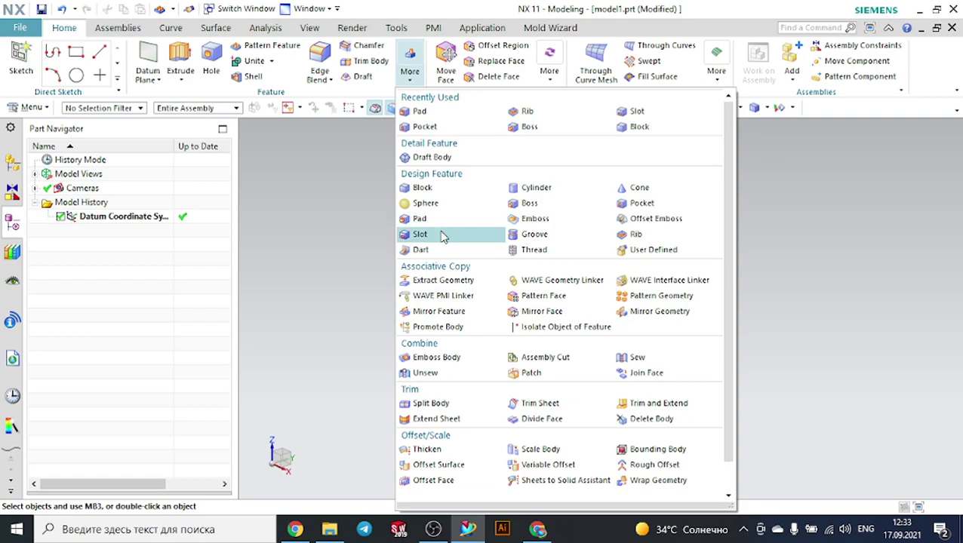
click(424, 188)
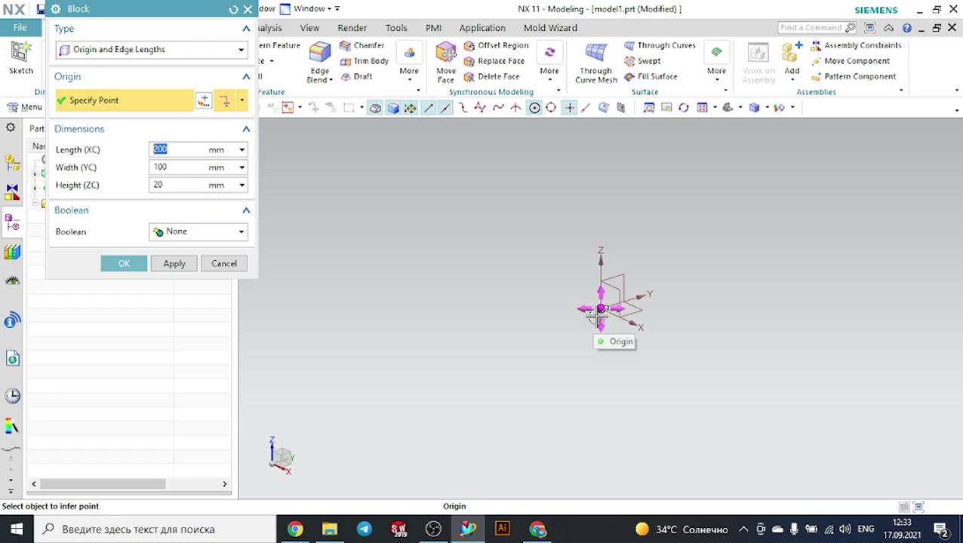
click(123, 263)
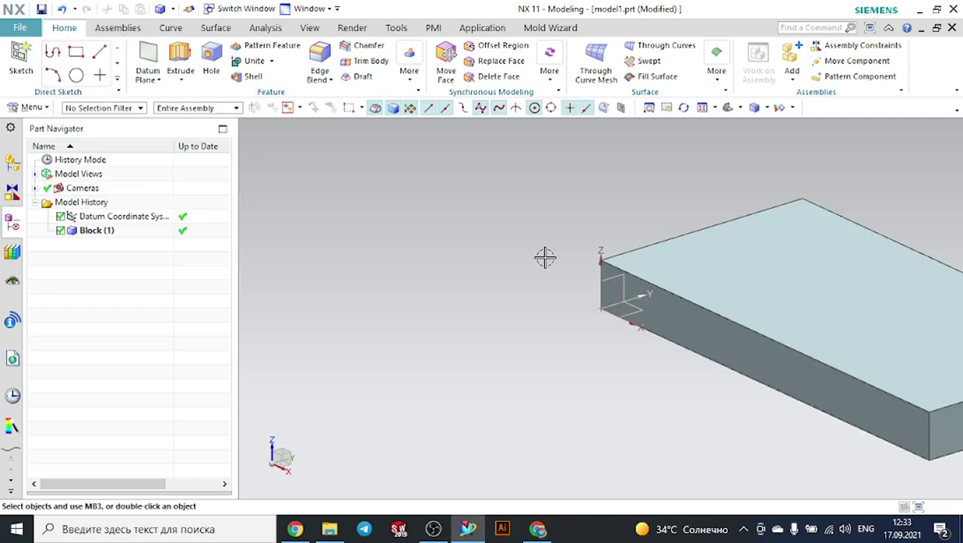
scroll(544, 258, down, 4)
scroll(810, 185, up, 2)
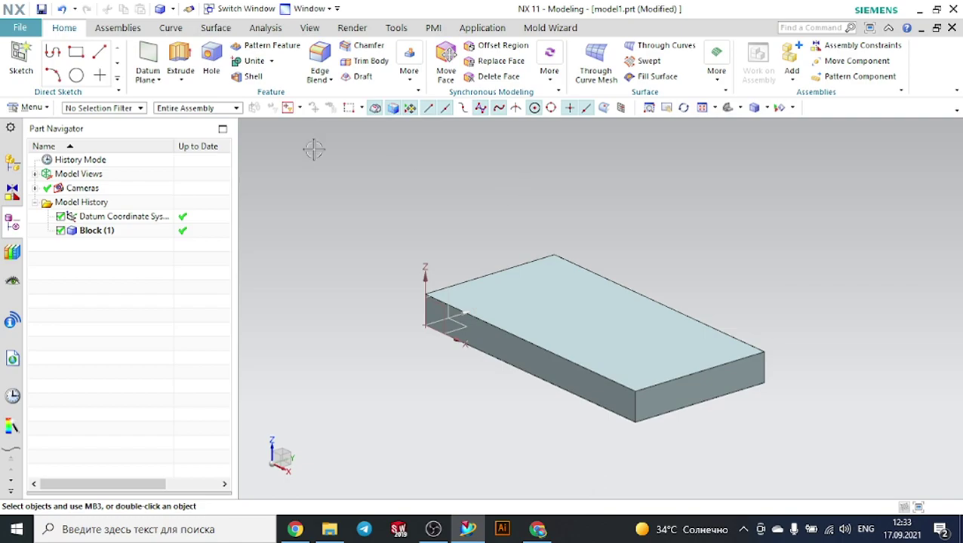
Sketch a circle about 12.7 mm in diameter on the block's top face, near the corner above the origin.
click(20, 60)
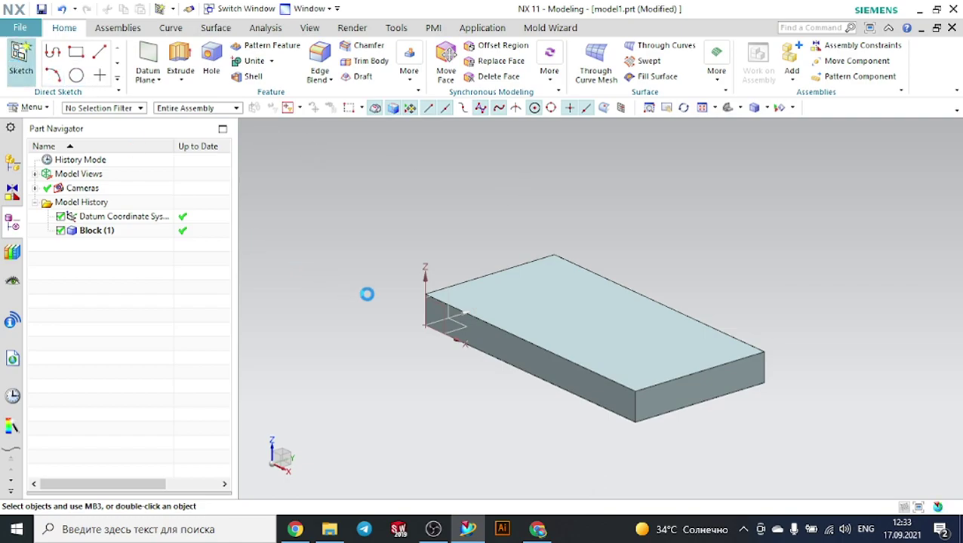
click(451, 294)
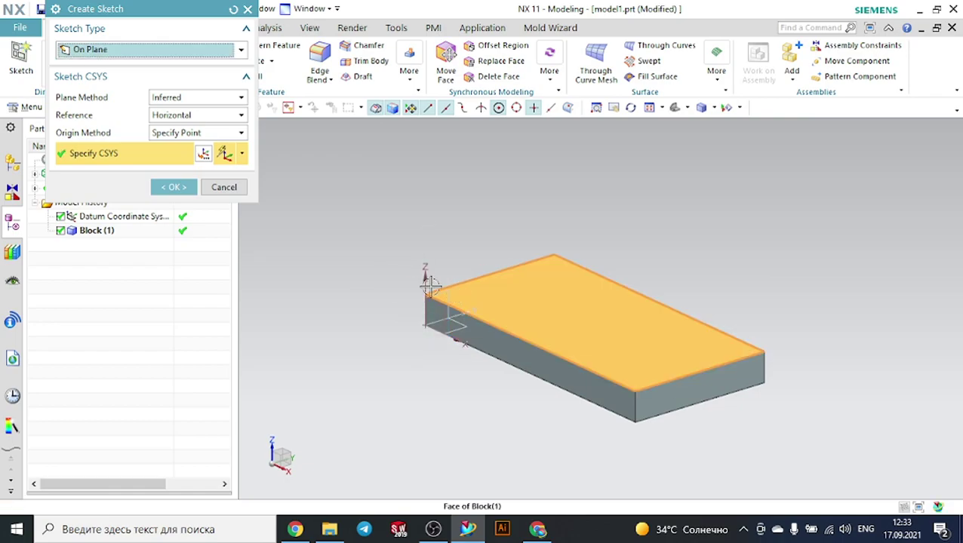
click(183, 187)
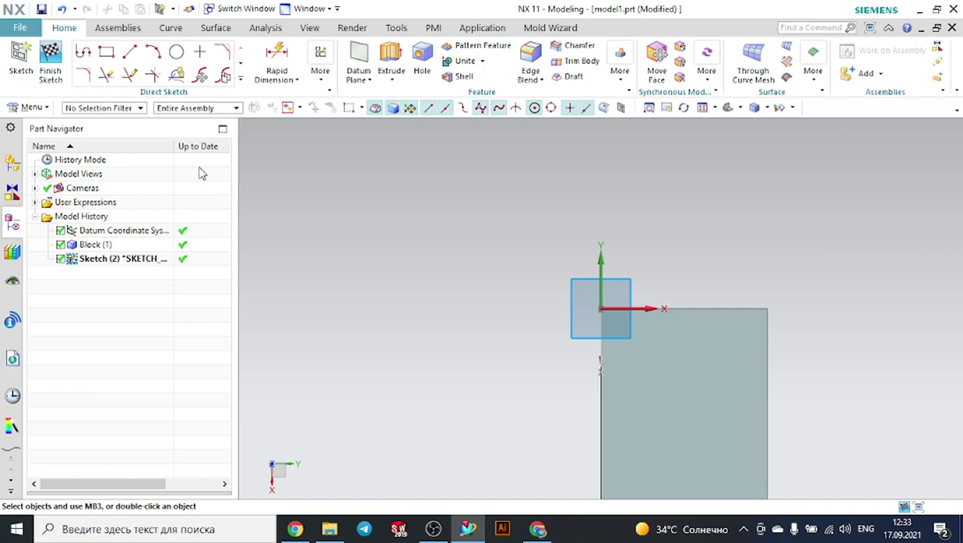
click(176, 51)
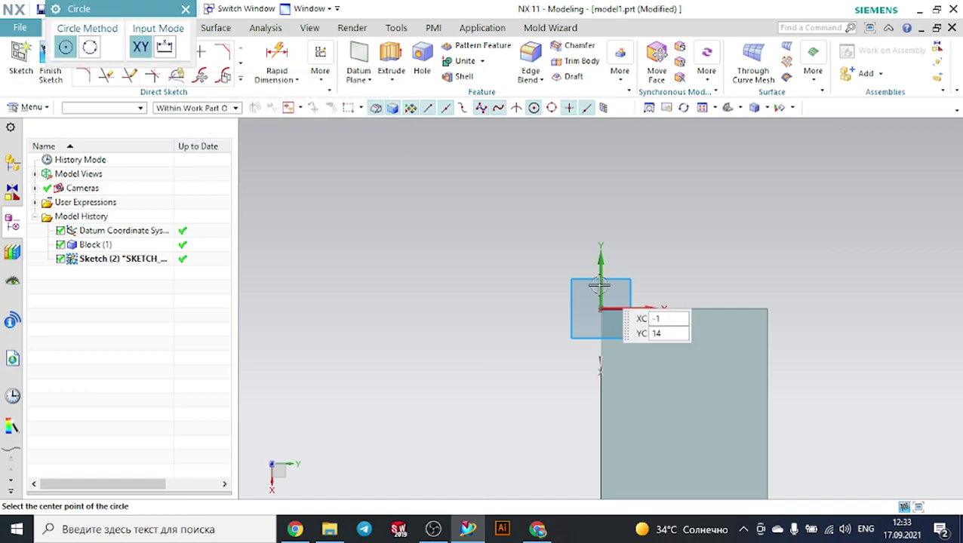
scroll(655, 314, up, 2)
click(608, 326)
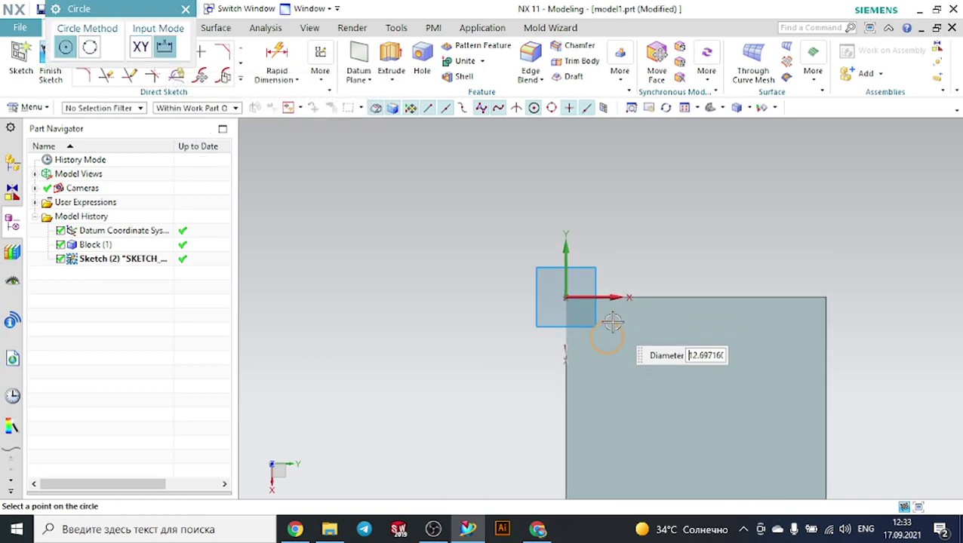
key(Return)
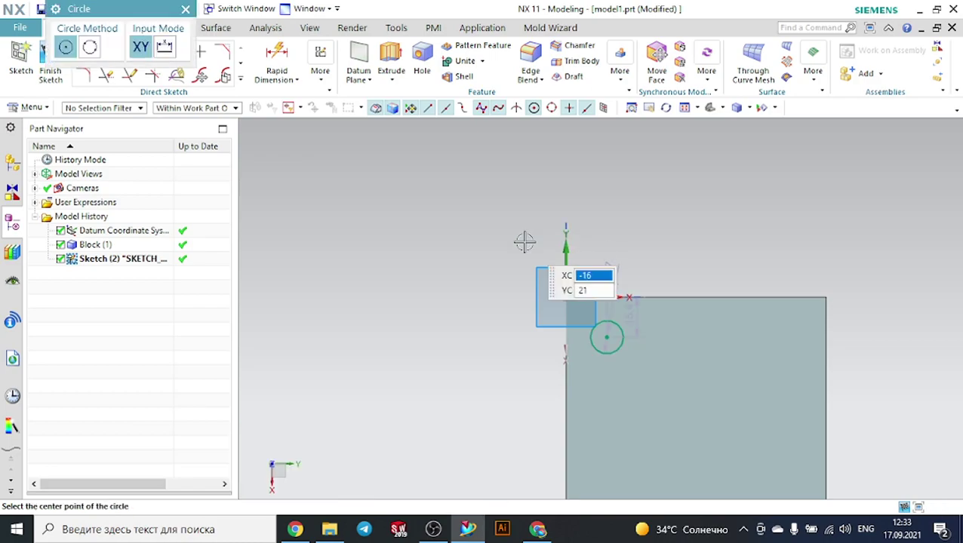
key(Escape)
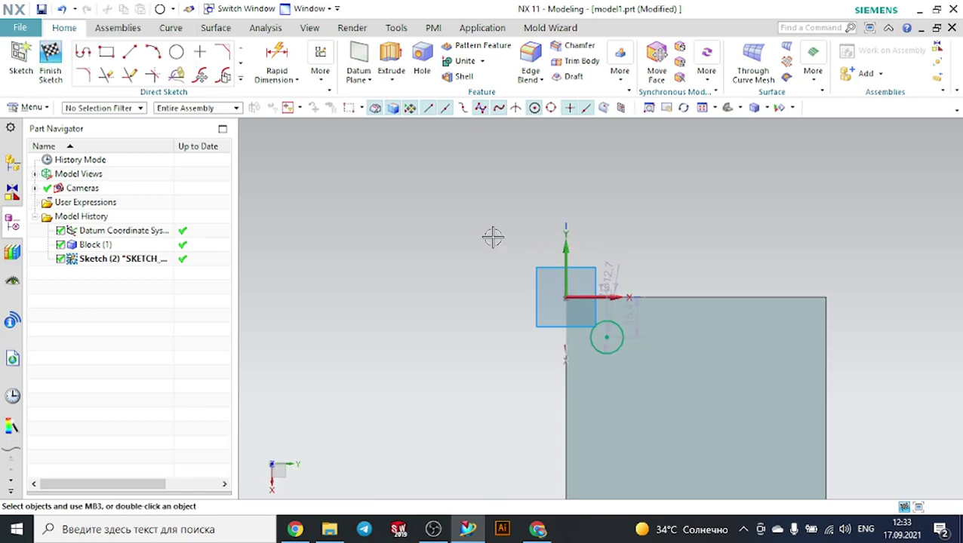
Extrude the sketched circle 30 mm upward from the block's top face with the Inferred Boolean option.
click(391, 60)
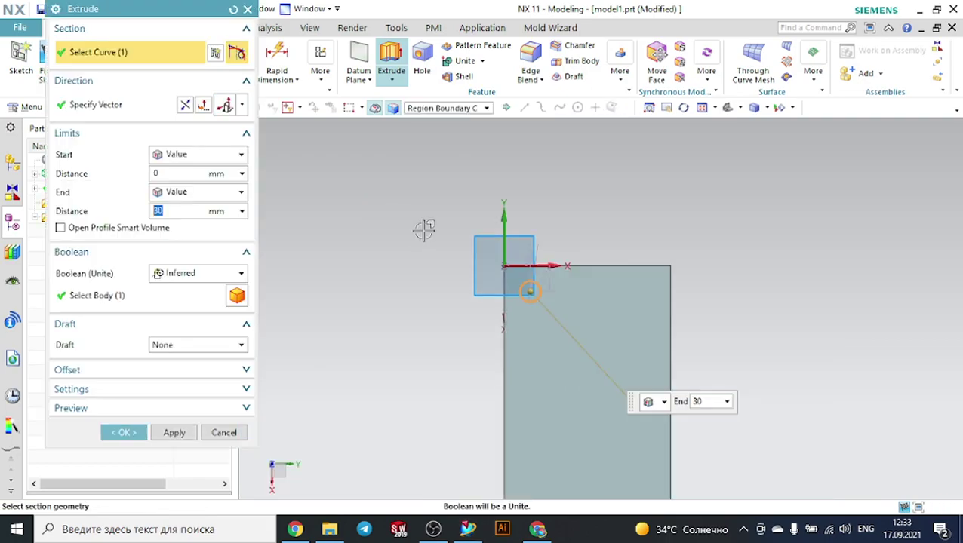
middle_drag(447, 326, 456, 272)
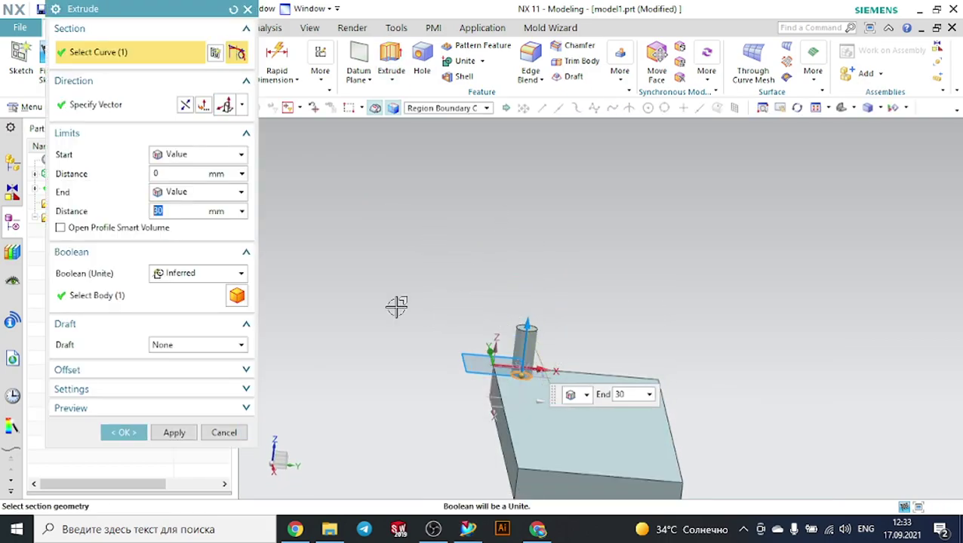
click(124, 432)
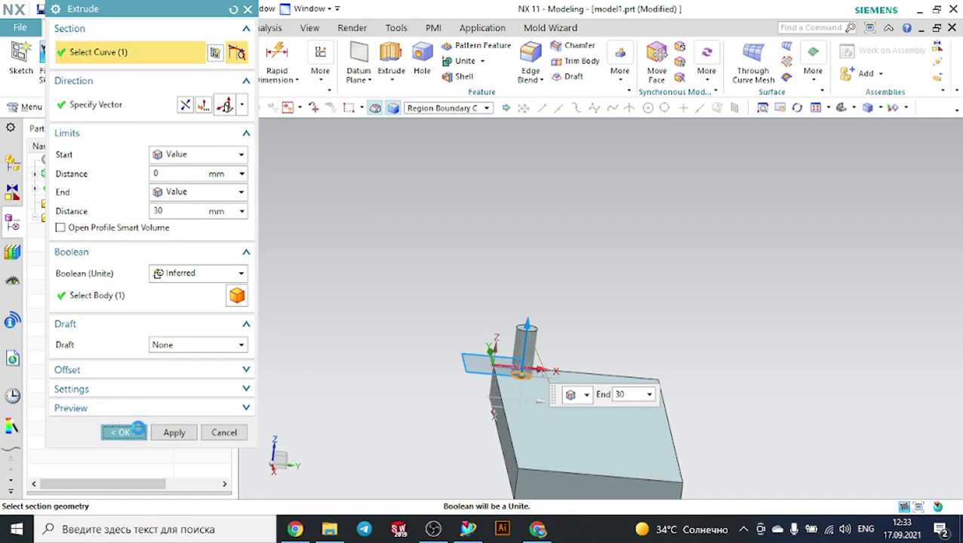
Start a Pattern Feature with the Linear layout and select the extruded cylinder as the feature to pattern.
middle_drag(370, 292, 423, 314)
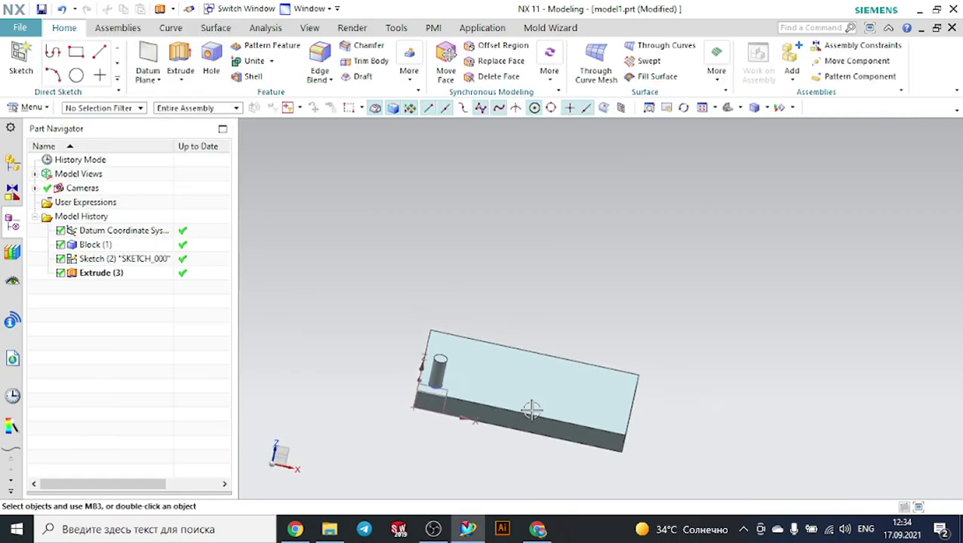
scroll(483, 449, up, 2)
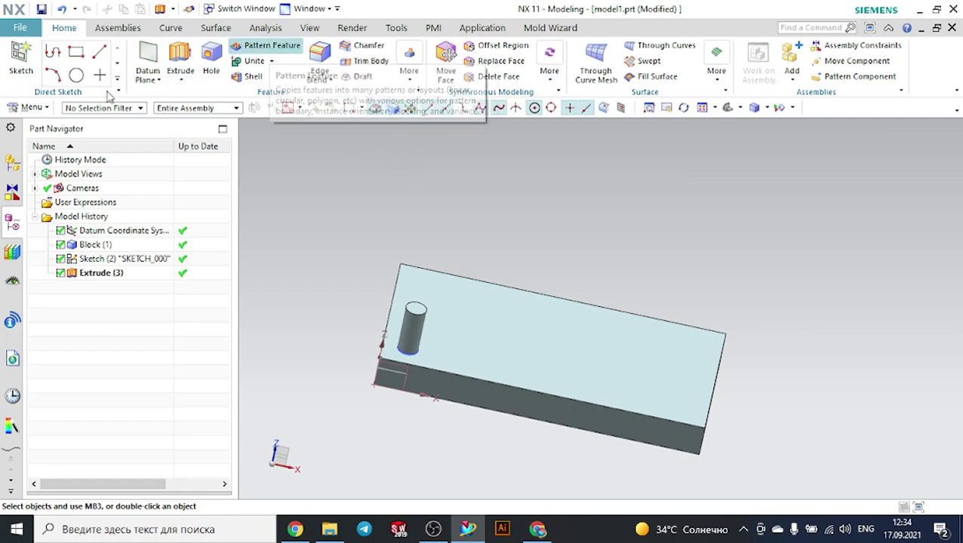
click(31, 108)
mouse_move(44, 181)
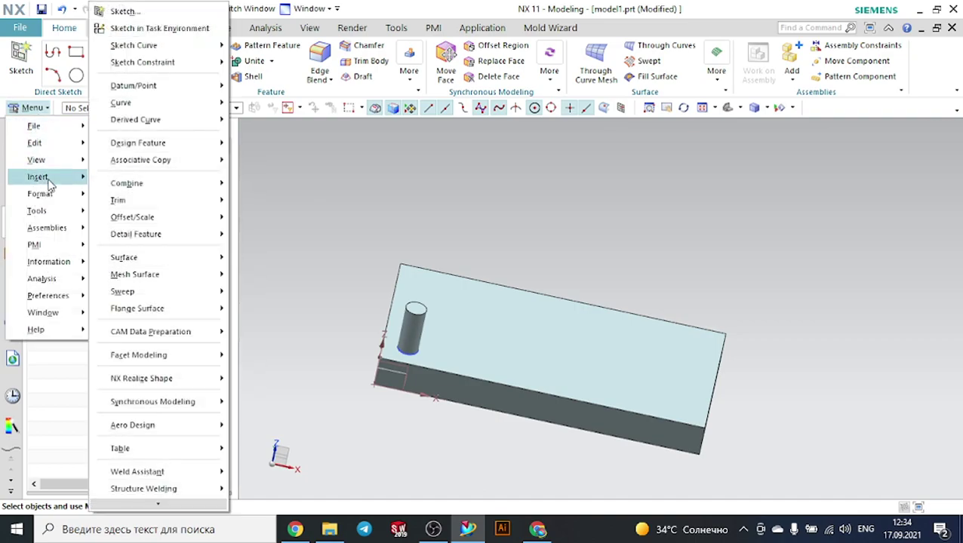
mouse_move(183, 170)
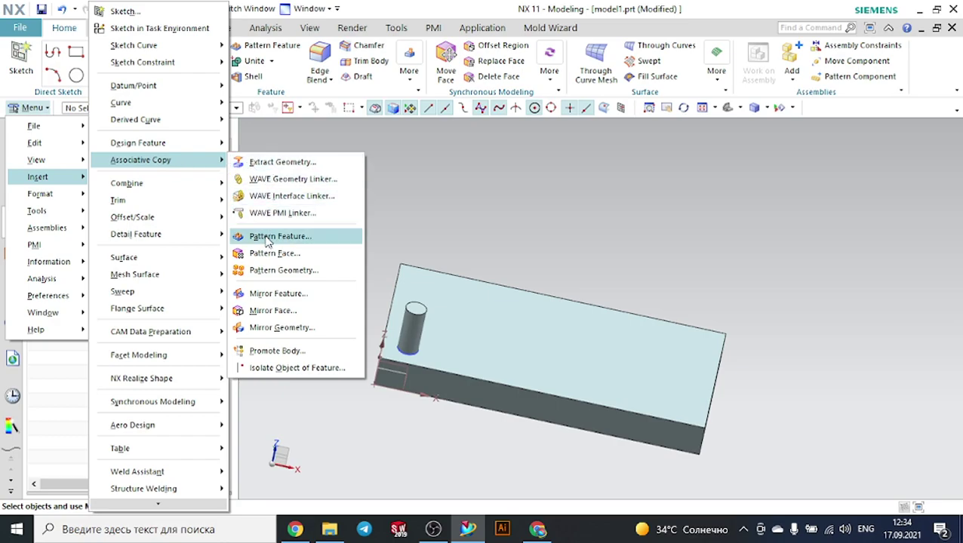
click(302, 239)
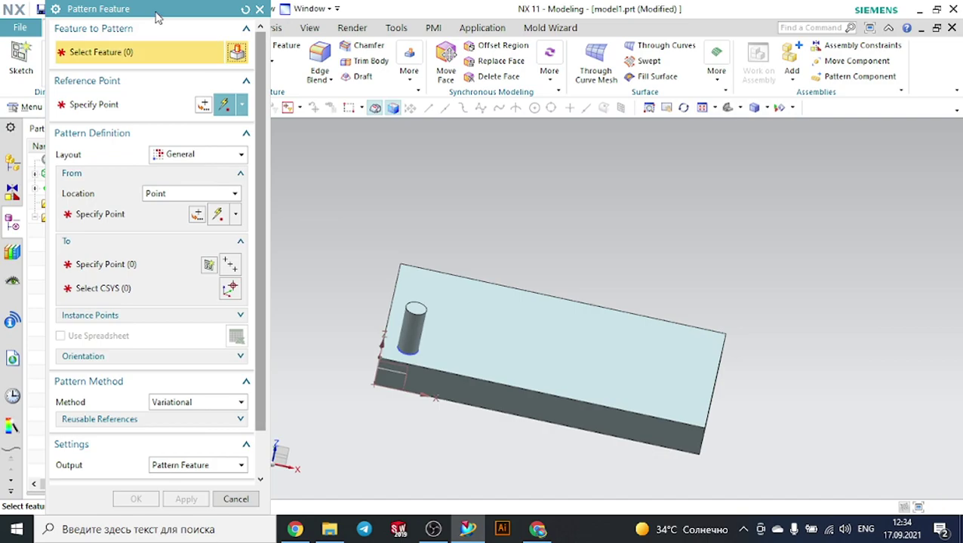
drag(172, 17, 189, 76)
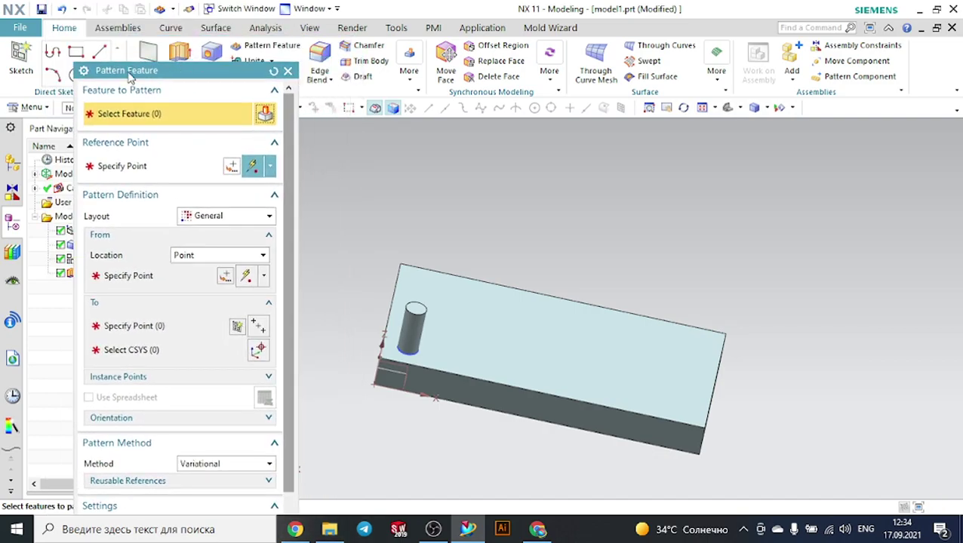
click(226, 216)
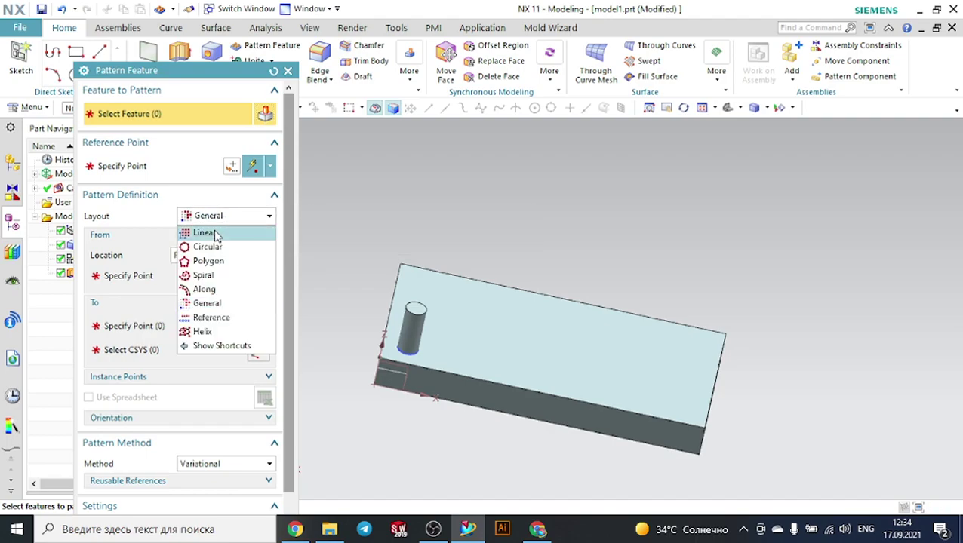
click(215, 232)
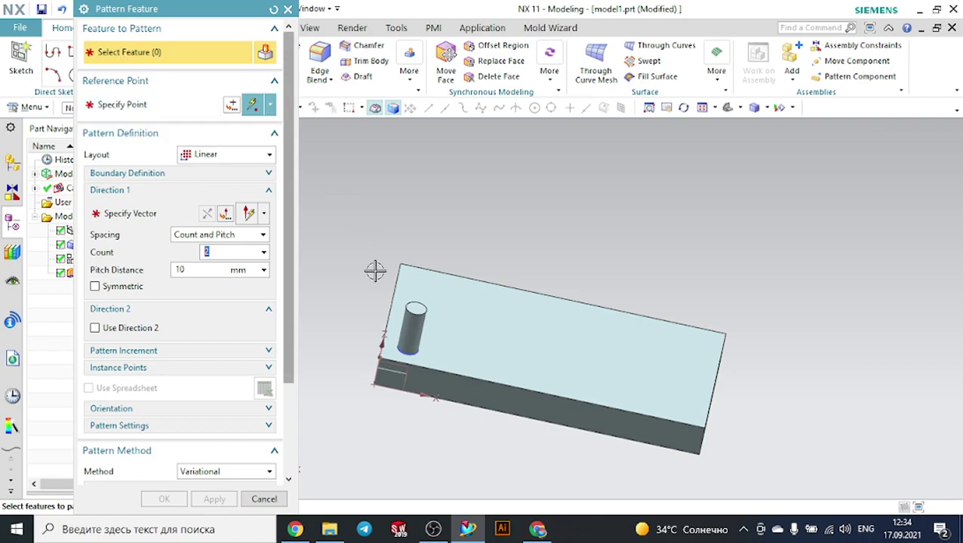
scroll(367, 319, up, 2)
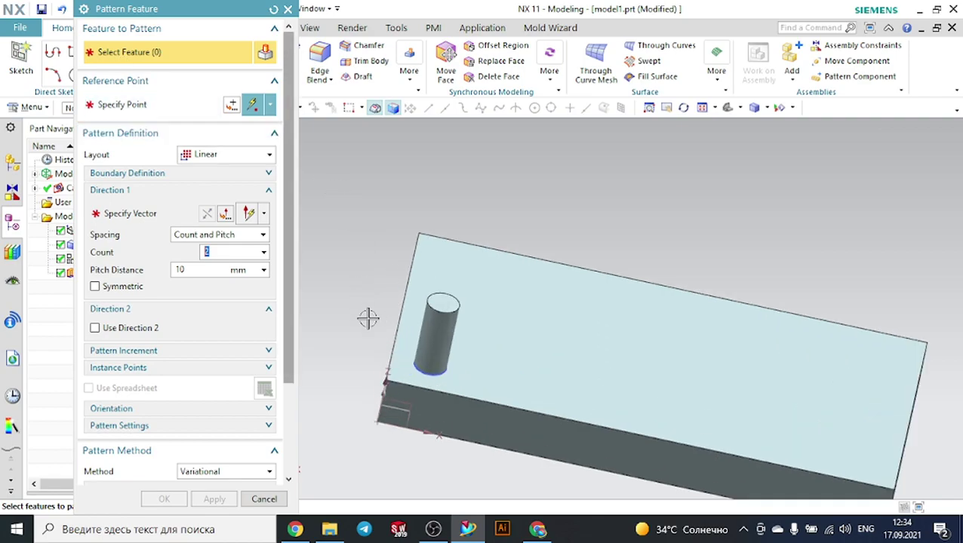
click(445, 324)
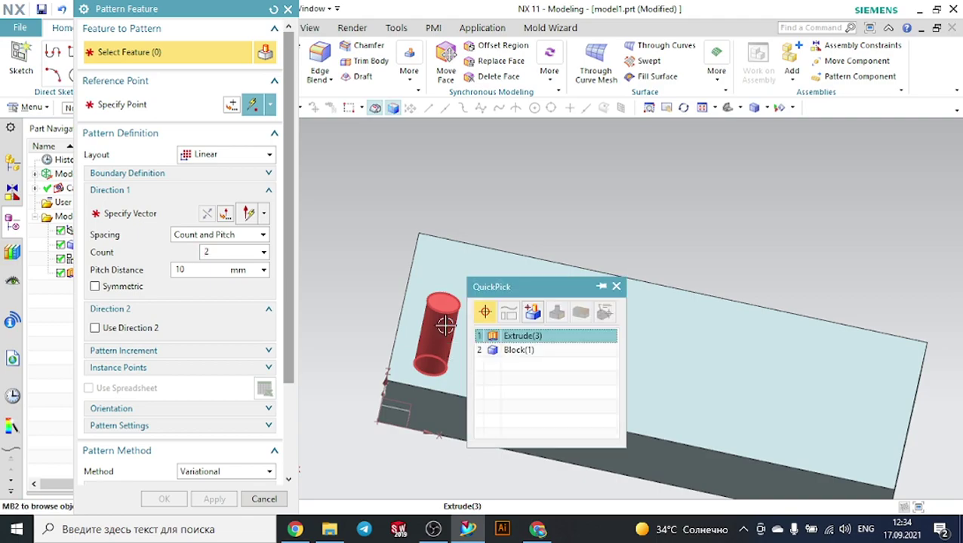
click(505, 332)
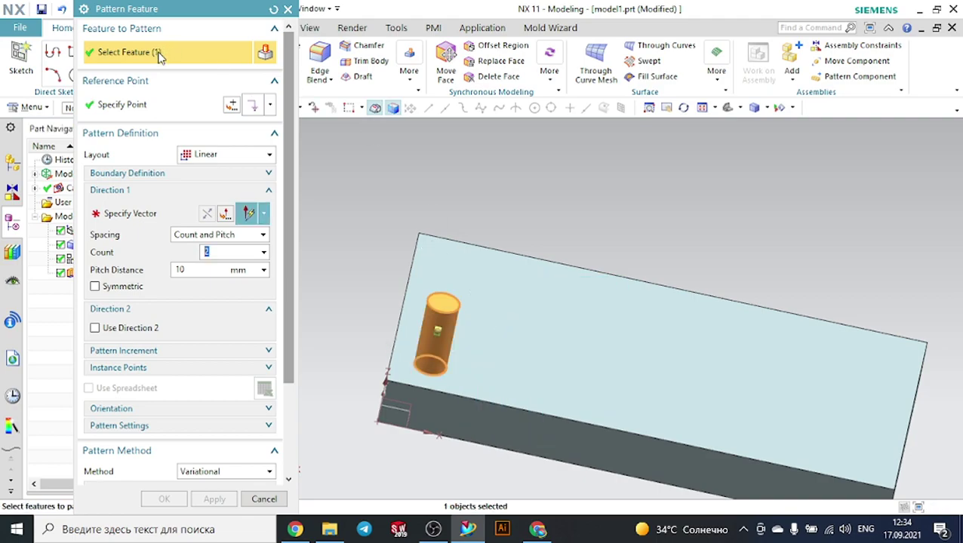
Set Direction 1 along the X-axis with Count and Pitch spacing and a pitch distance of 21 mm.
click(139, 217)
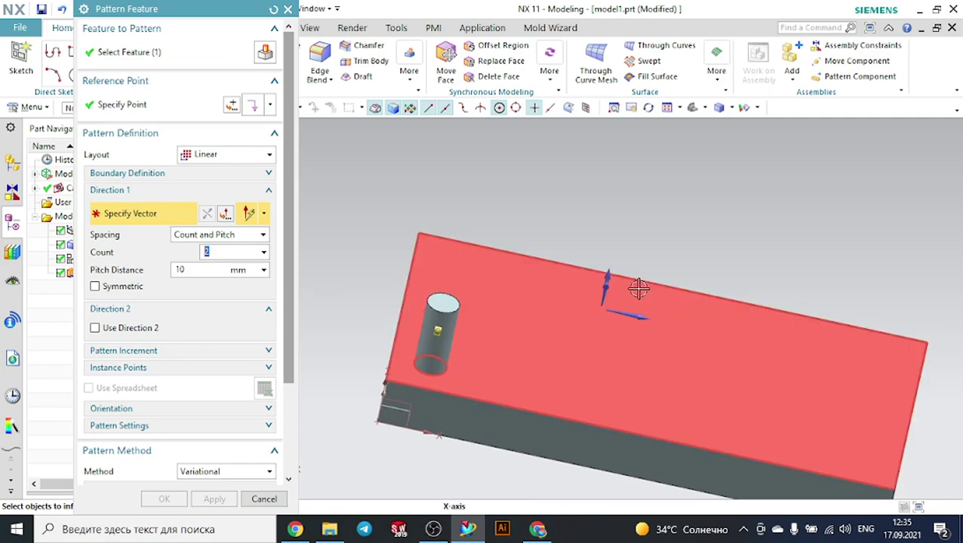
middle_drag(732, 256, 738, 244)
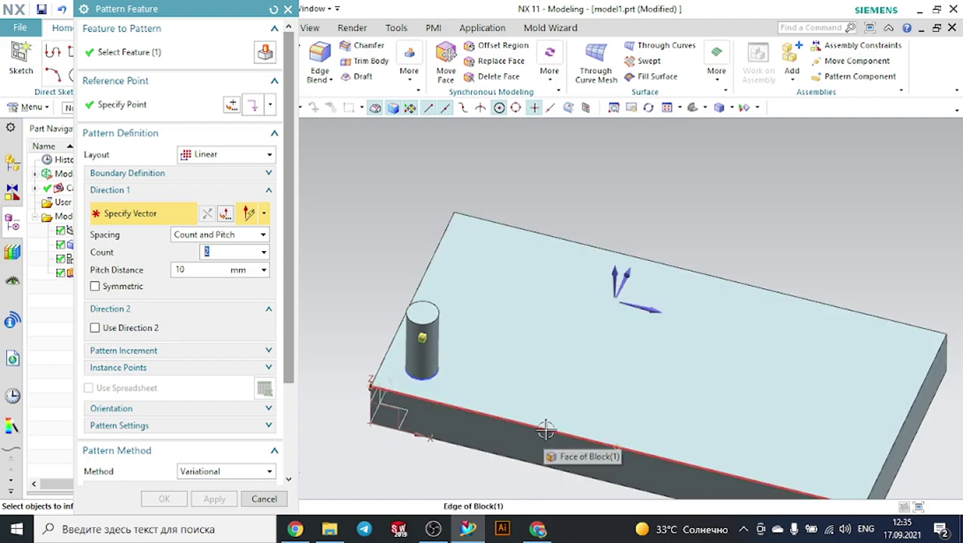
click(638, 305)
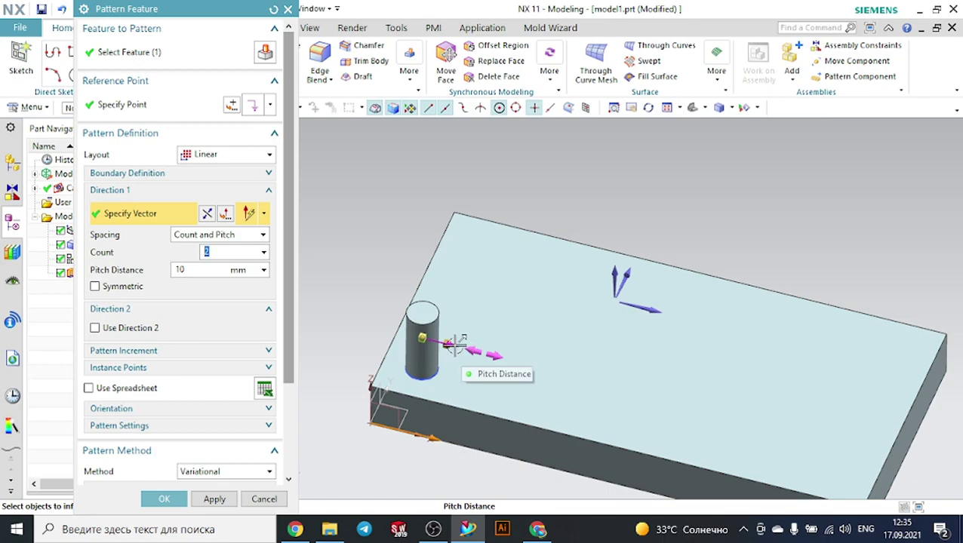
drag(463, 347, 482, 357)
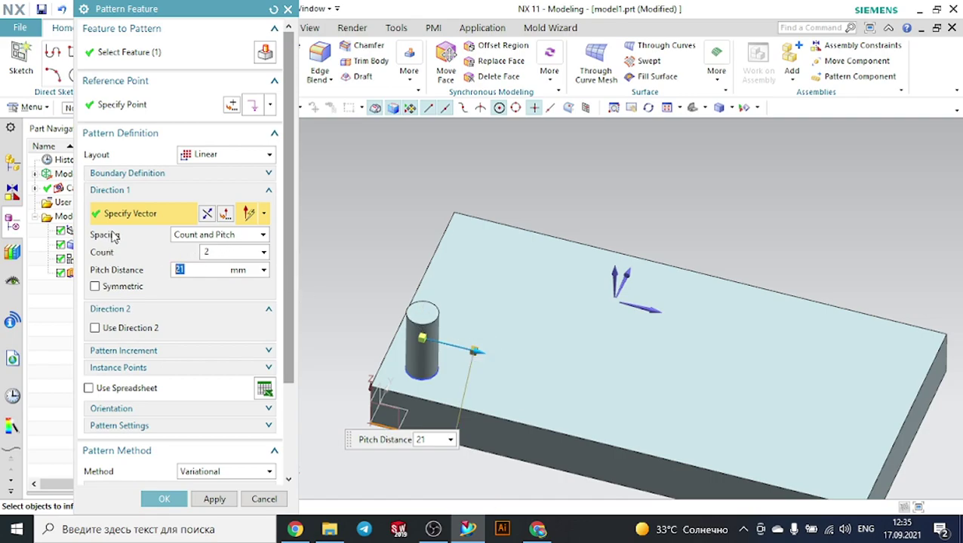
click(202, 237)
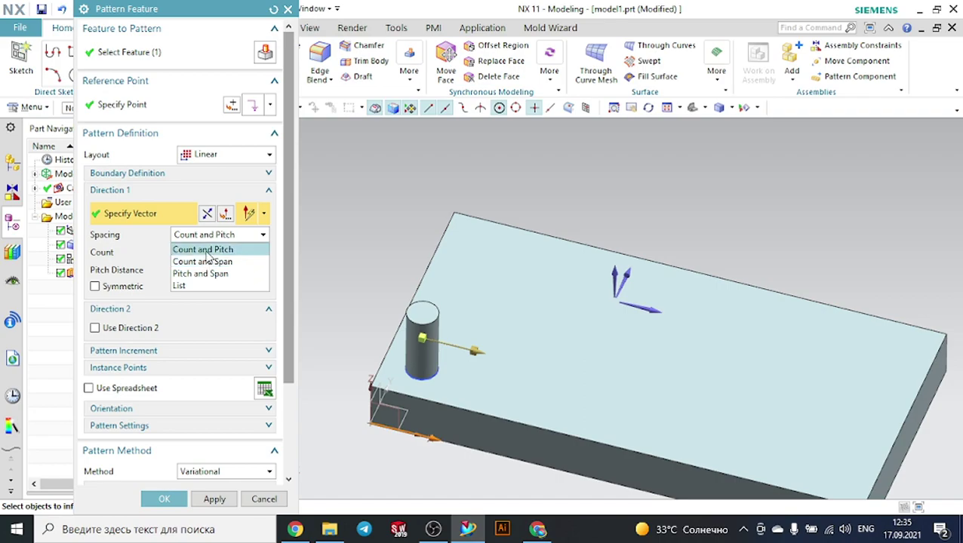
click(208, 254)
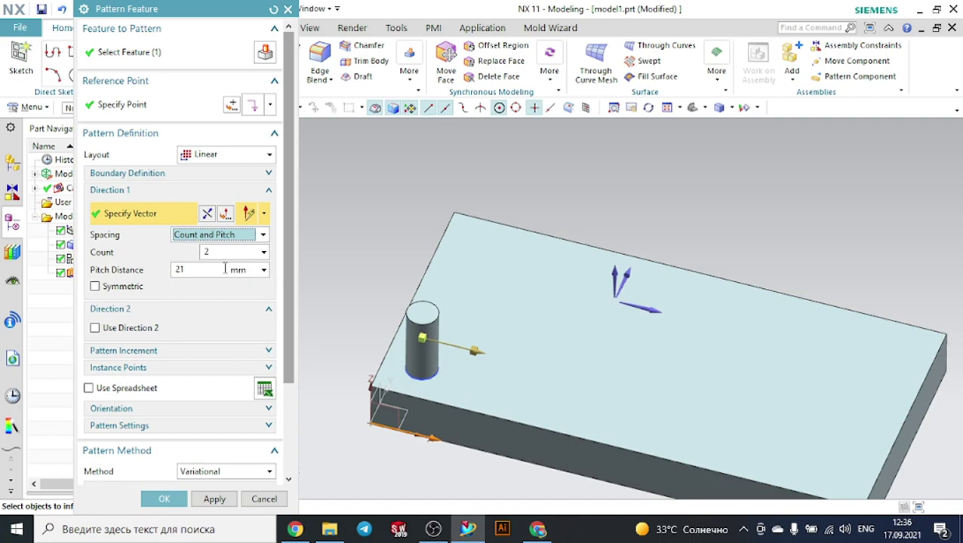
Set the Direction 1 count to 5 and the pitch distance to 30 mm.
drag(215, 253, 205, 259)
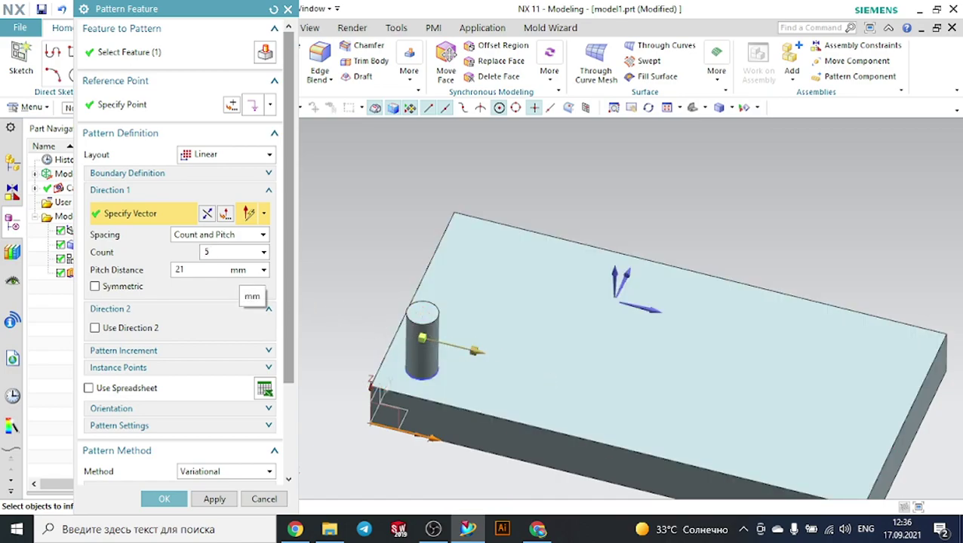
key(Return)
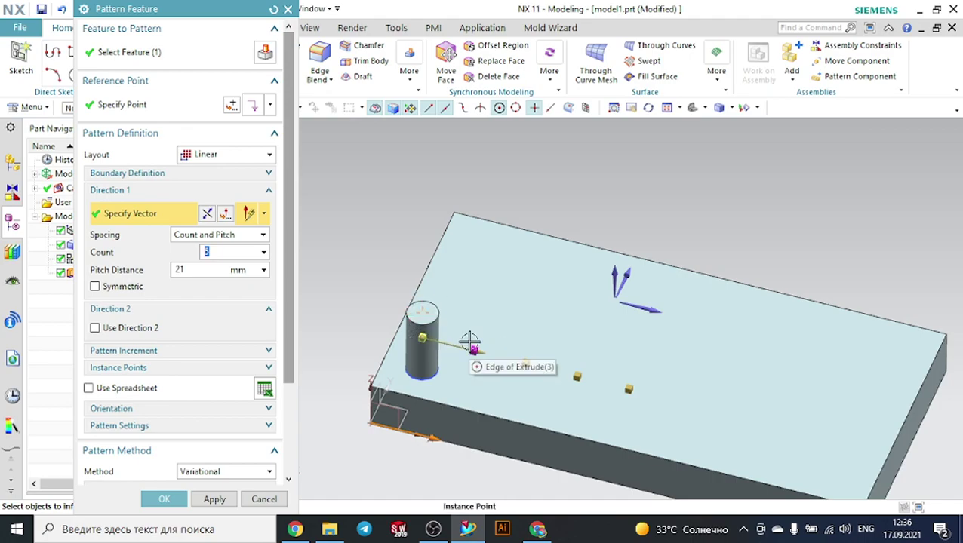
click(198, 269)
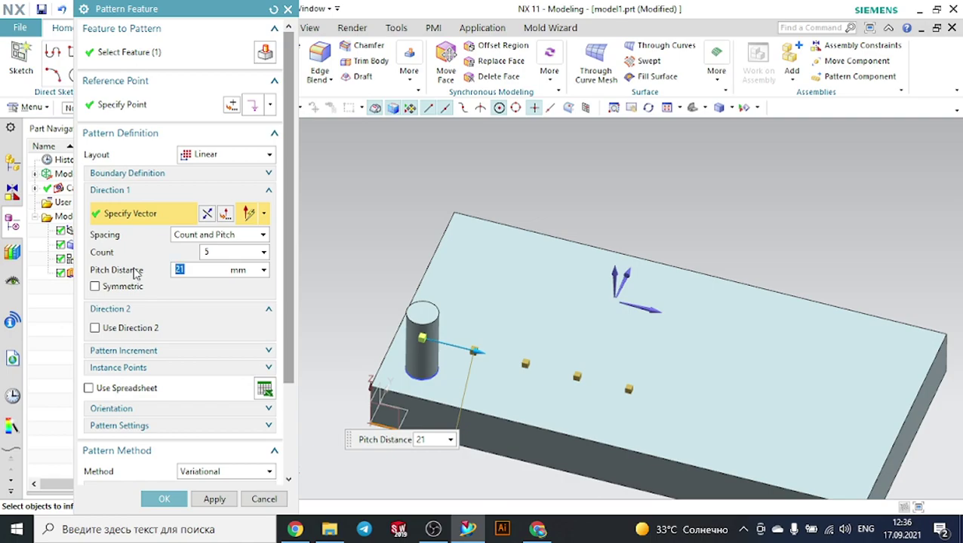
key(Return)
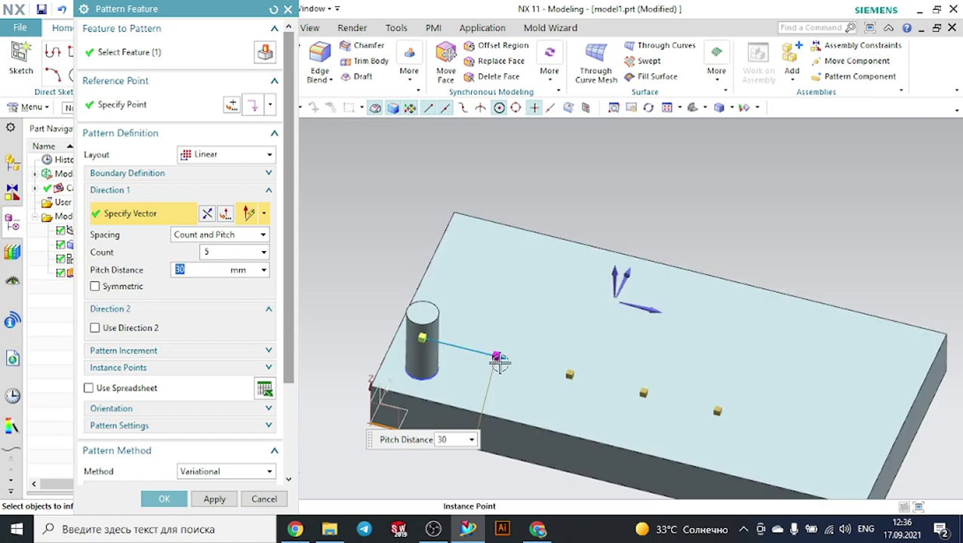
Set the Direction 1 count to 6 and check the instance points along the block.
click(203, 252)
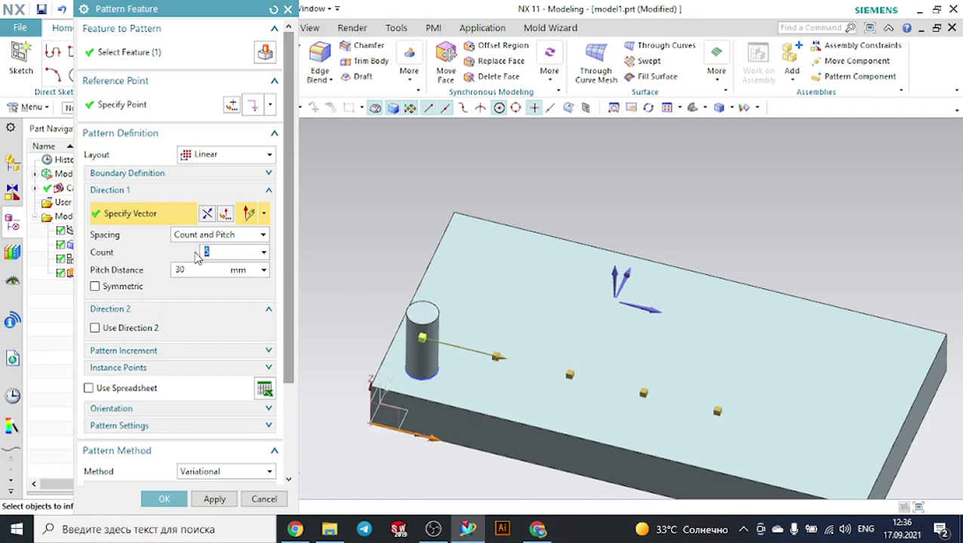
key(Return)
key(Return)
scroll(623, 311, down, 3)
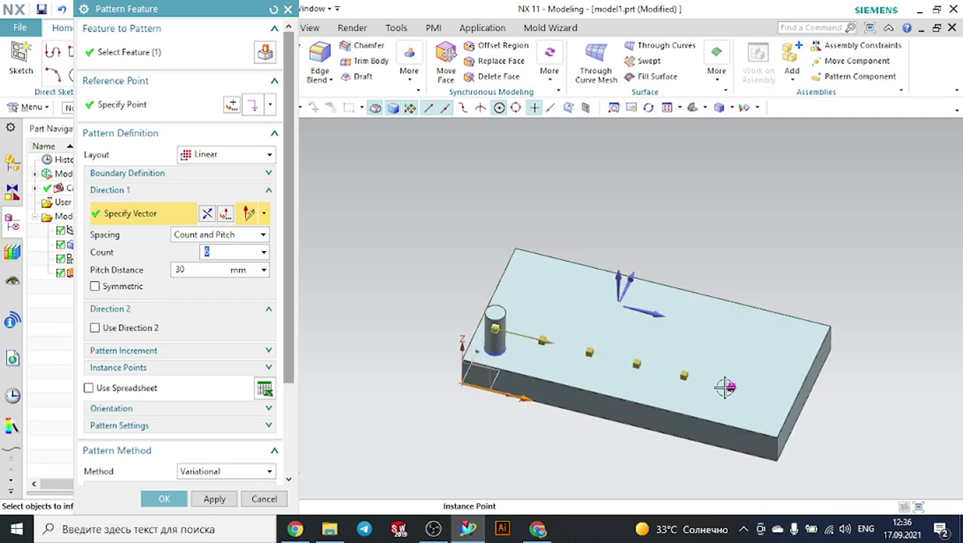
click(544, 341)
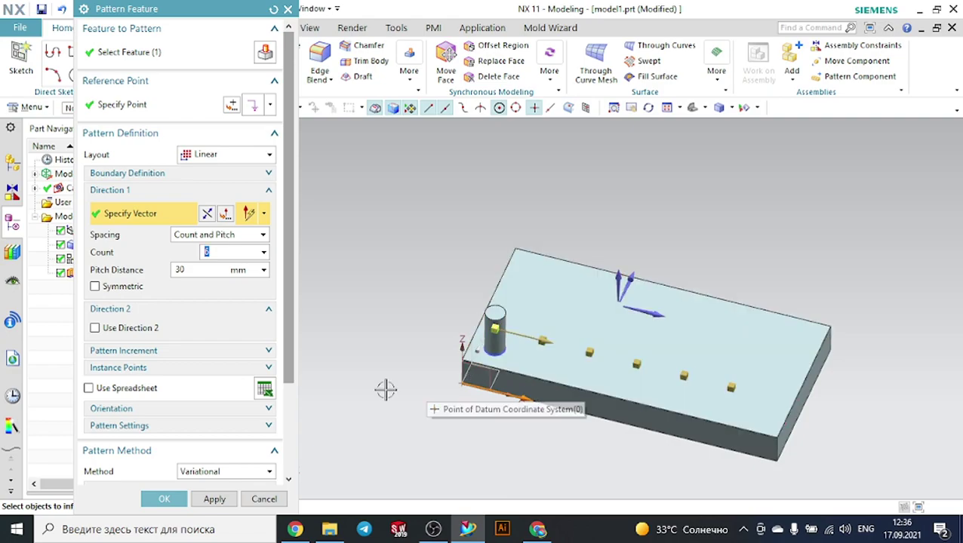
scroll(184, 366, down, 3)
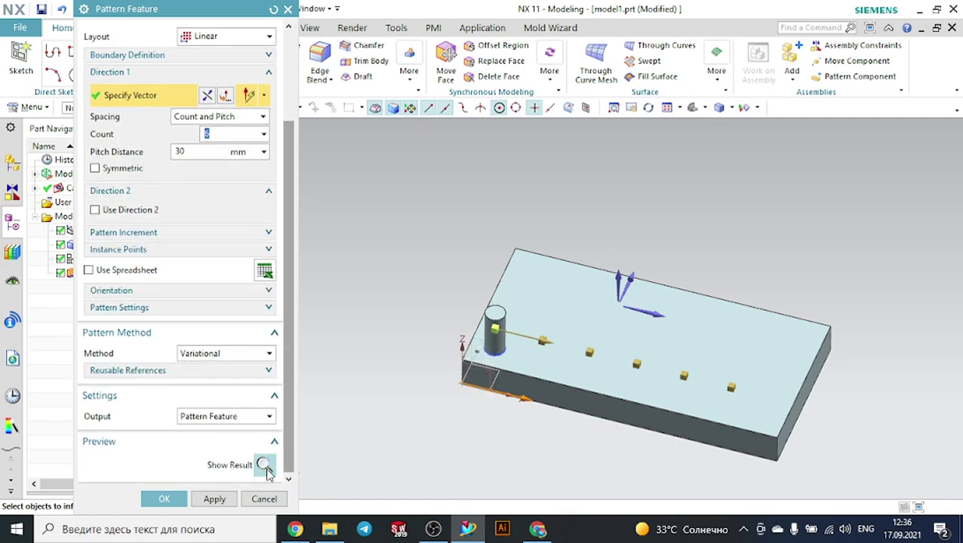
Preview the Direction 1 pattern result on the block and return to the pattern settings.
click(264, 465)
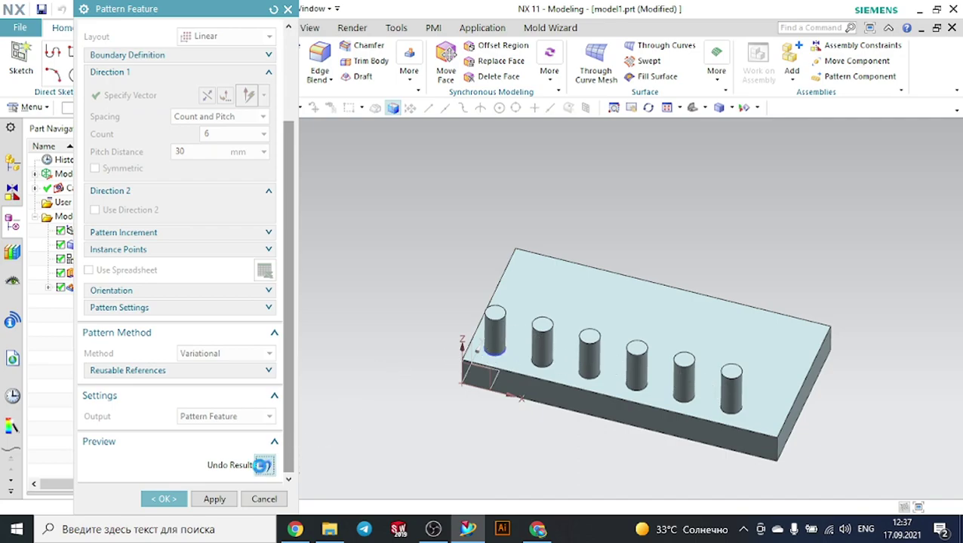
click(264, 465)
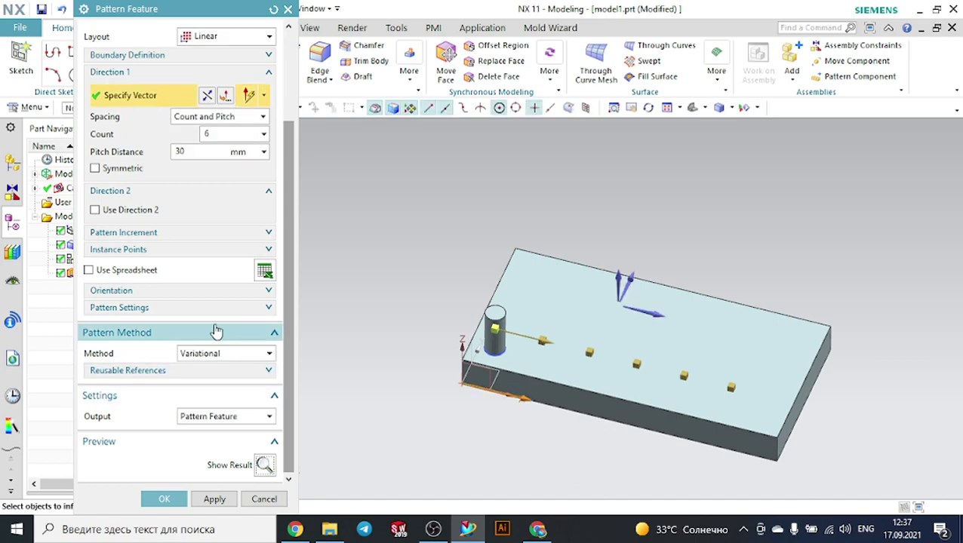
Try Count and Span spacing for Direction 1 and examine its count and span distance settings.
scroll(216, 332, up, 2)
scroll(217, 332, up, 1)
click(208, 237)
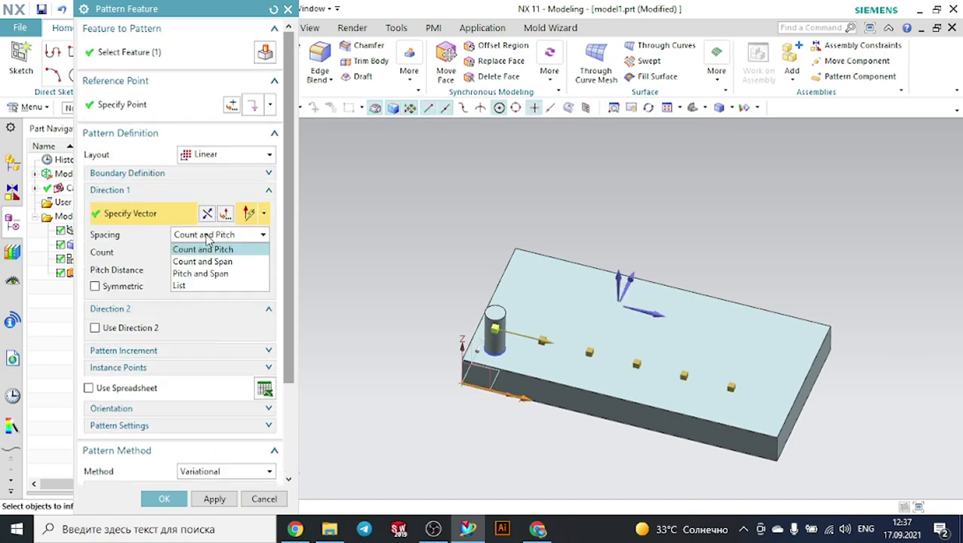
click(202, 261)
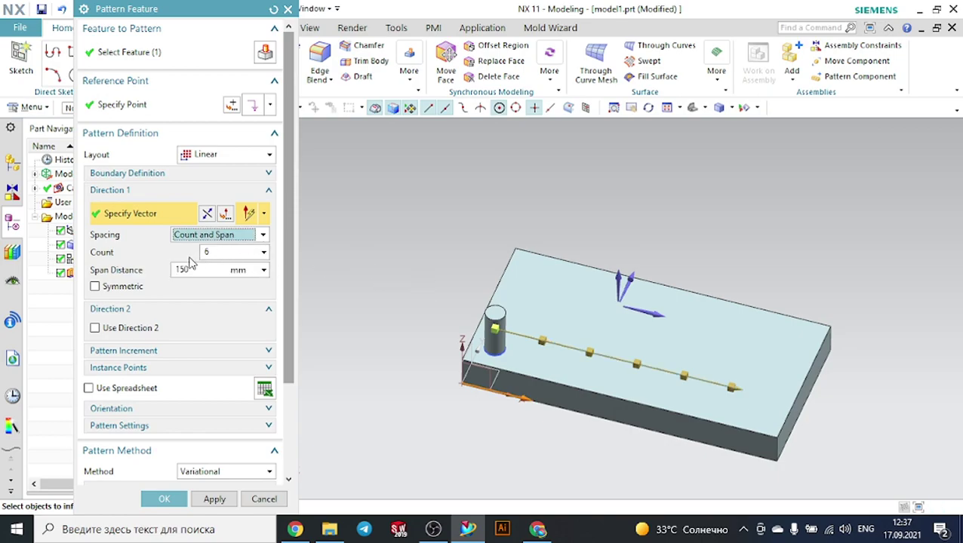
click(211, 253)
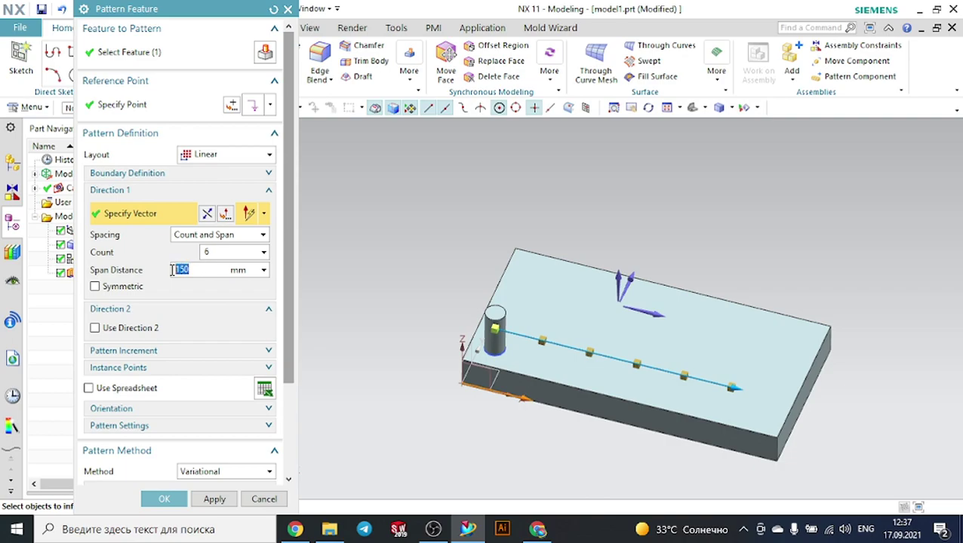
drag(215, 254, 201, 254)
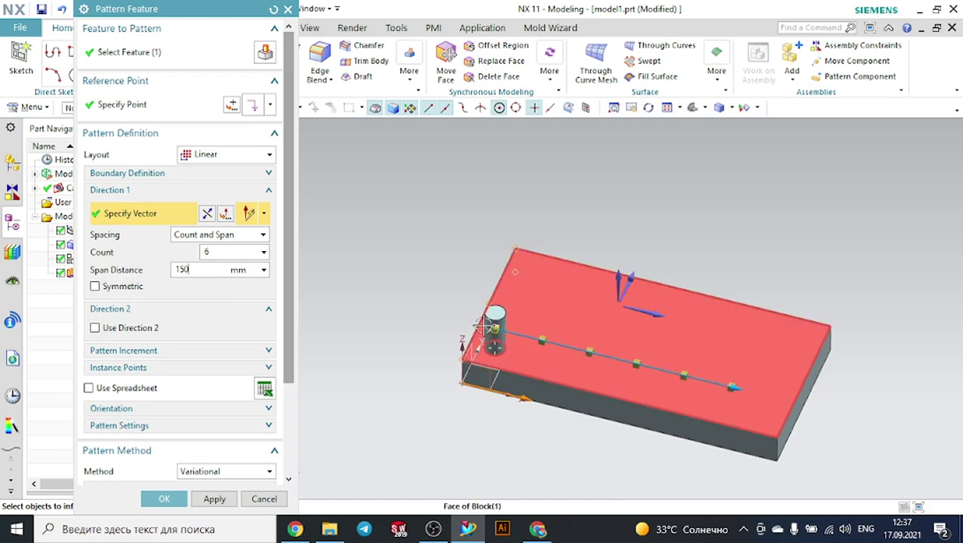
Try Pitch and Span spacing for Direction 1, examine its distance settings, and restore Count and Pitch spacing.
click(216, 237)
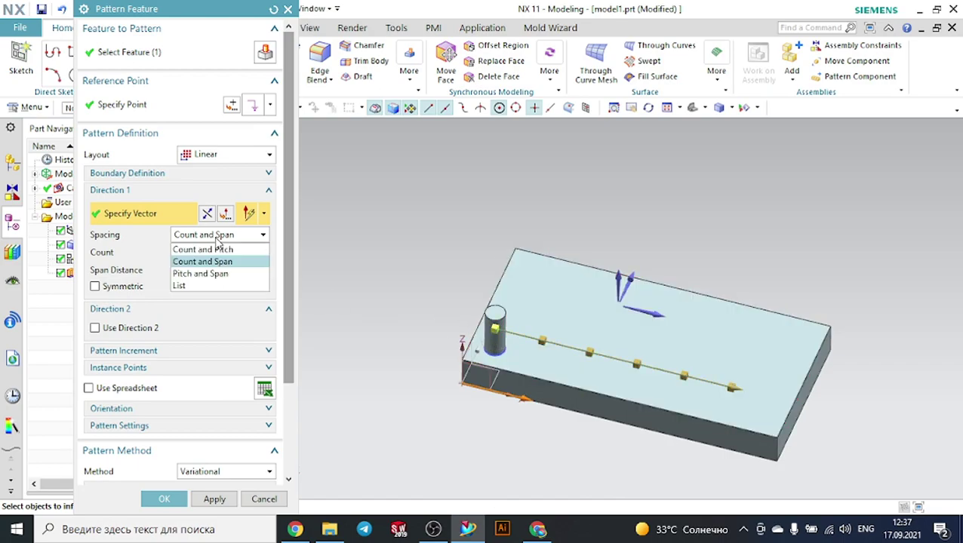
click(220, 273)
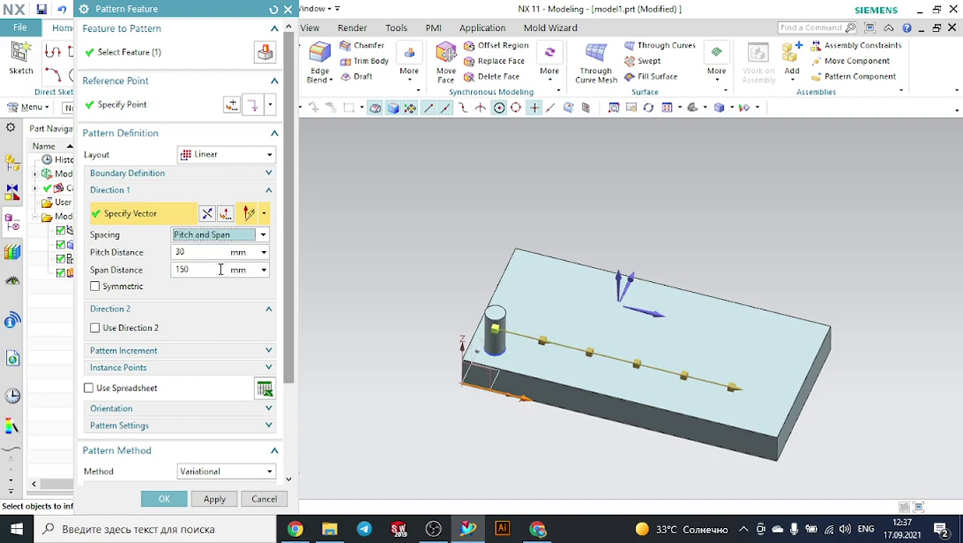
click(203, 252)
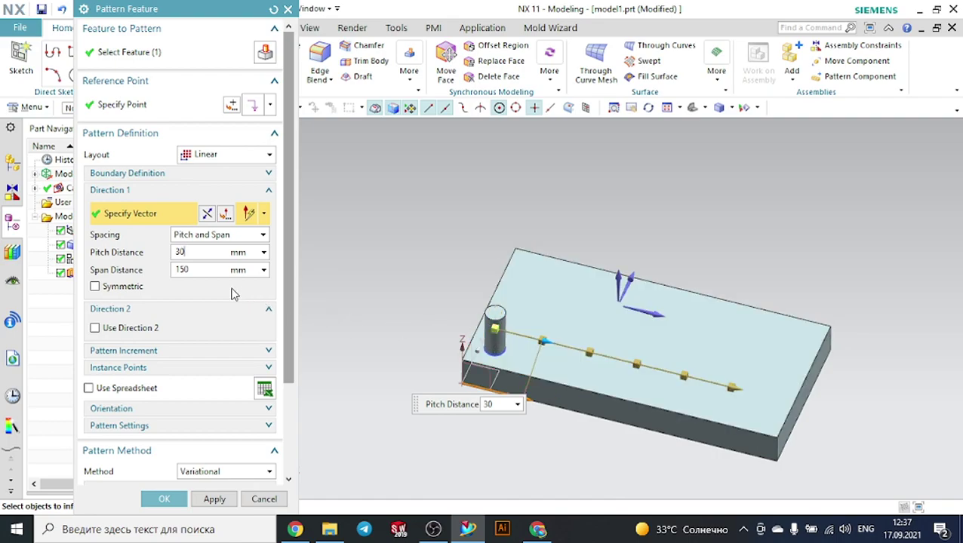
click(202, 272)
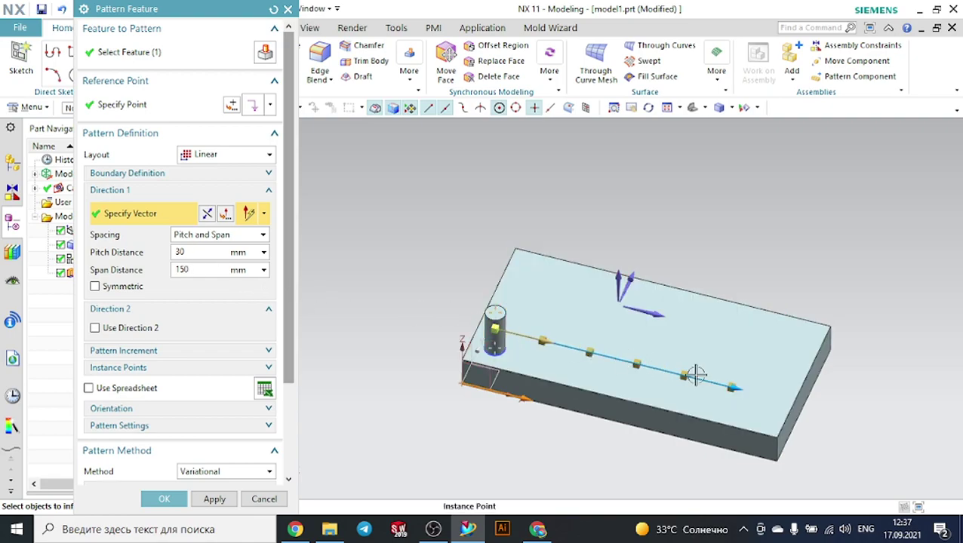
click(201, 238)
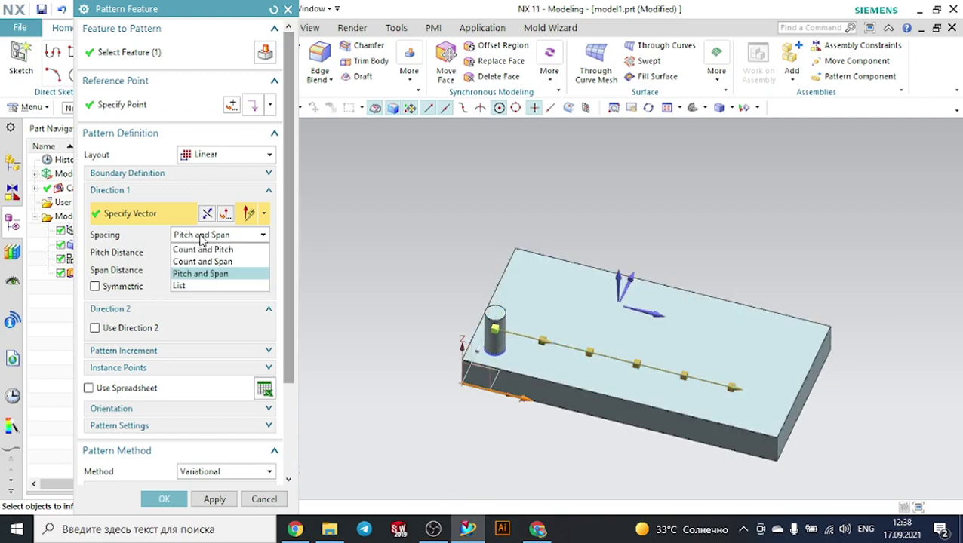
click(203, 250)
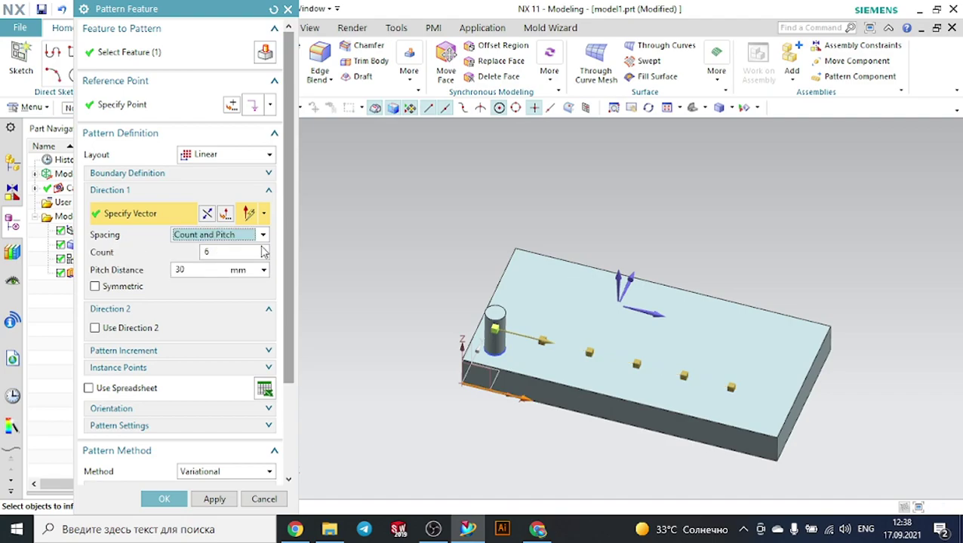
Try the Symmetric option for Direction 1 and turn it off again.
click(96, 287)
scroll(454, 288, down, 2)
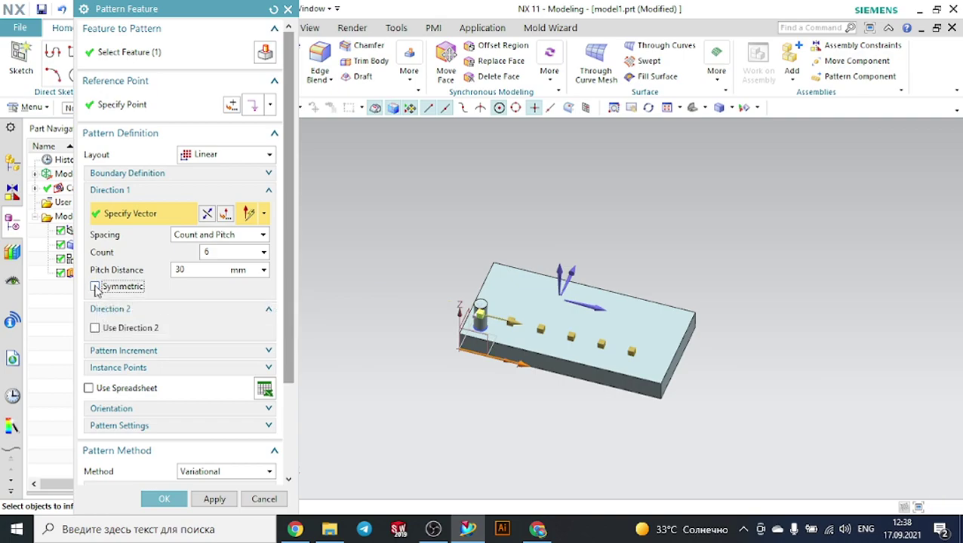
click(94, 287)
Enable Direction 2 of the linear pattern and specify its vector along the Y-axis.
click(94, 329)
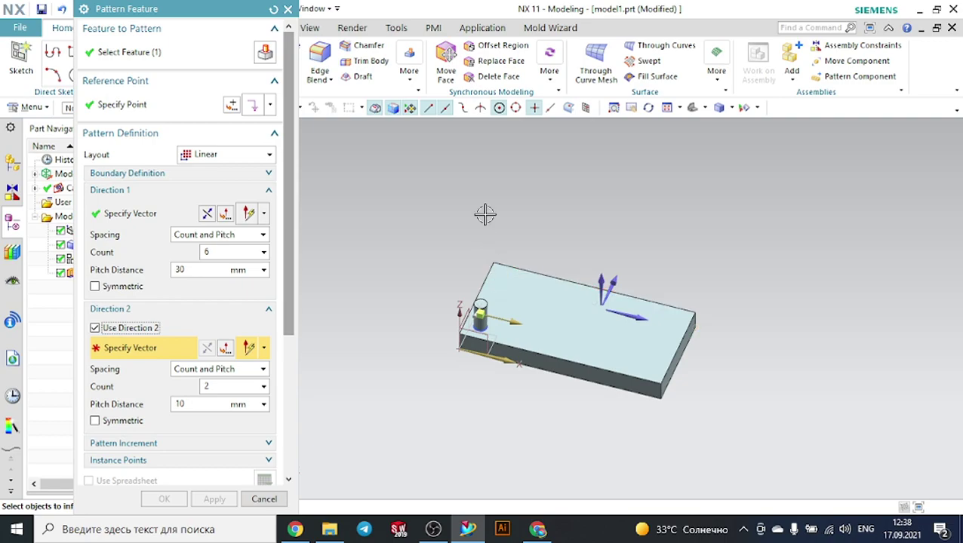
middle_drag(485, 215, 455, 238)
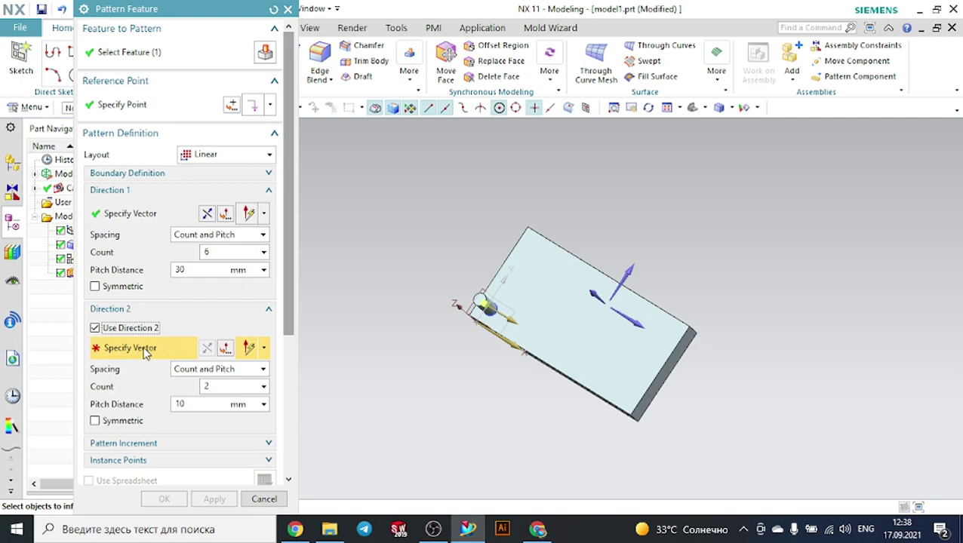
middle_drag(388, 361, 404, 340)
scroll(661, 267, down, 2)
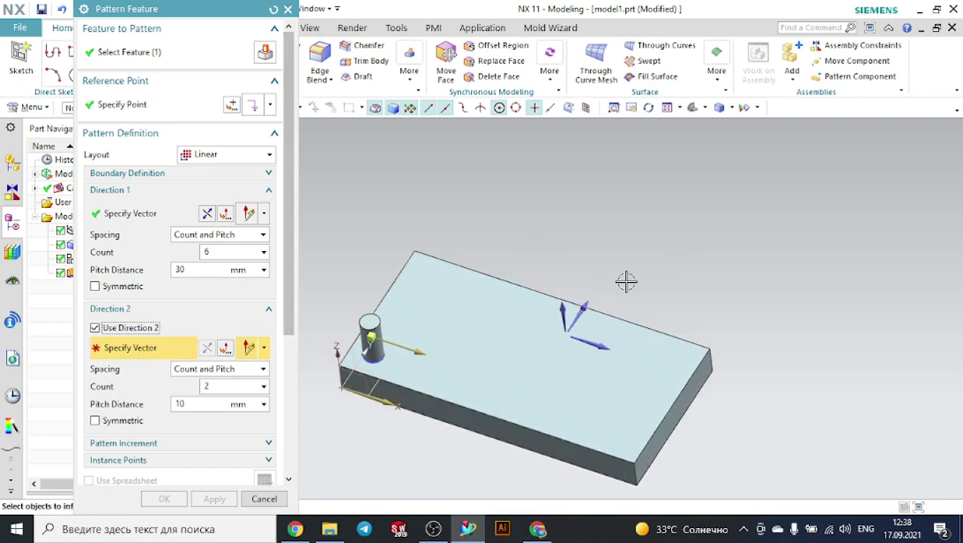
click(579, 318)
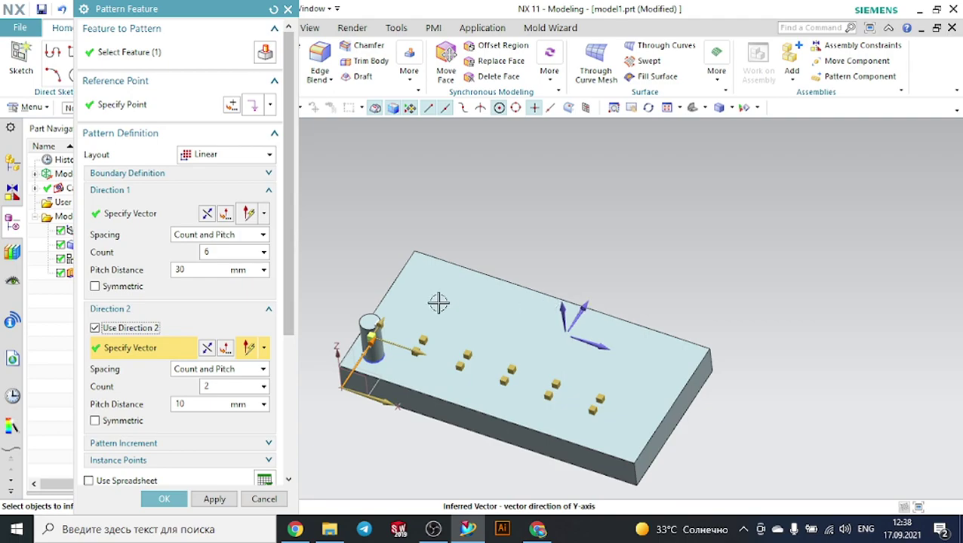
Stretch the Direction 2 pitch distance to 25 mm and set its count to 4 with Count and Pitch spacing.
drag(377, 332, 389, 310)
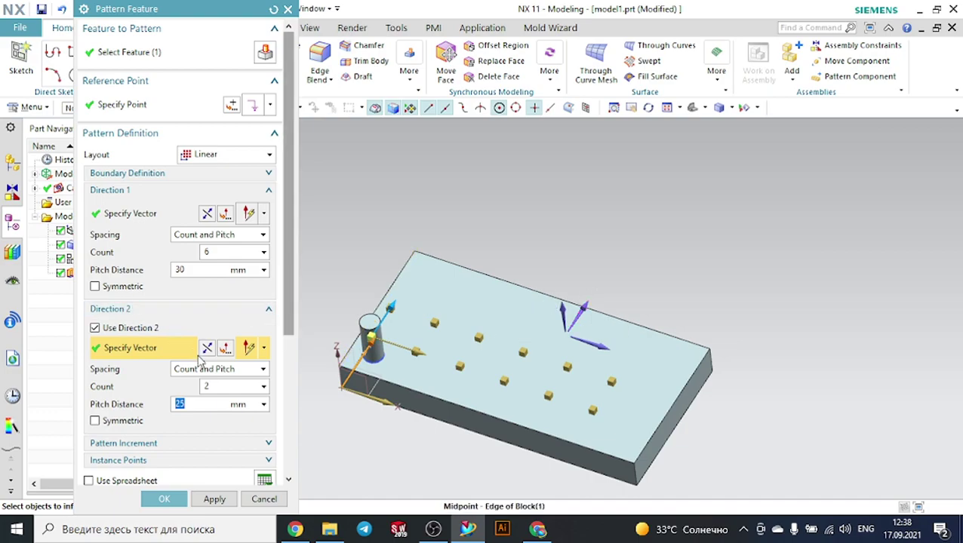
drag(225, 387, 194, 386)
click(199, 372)
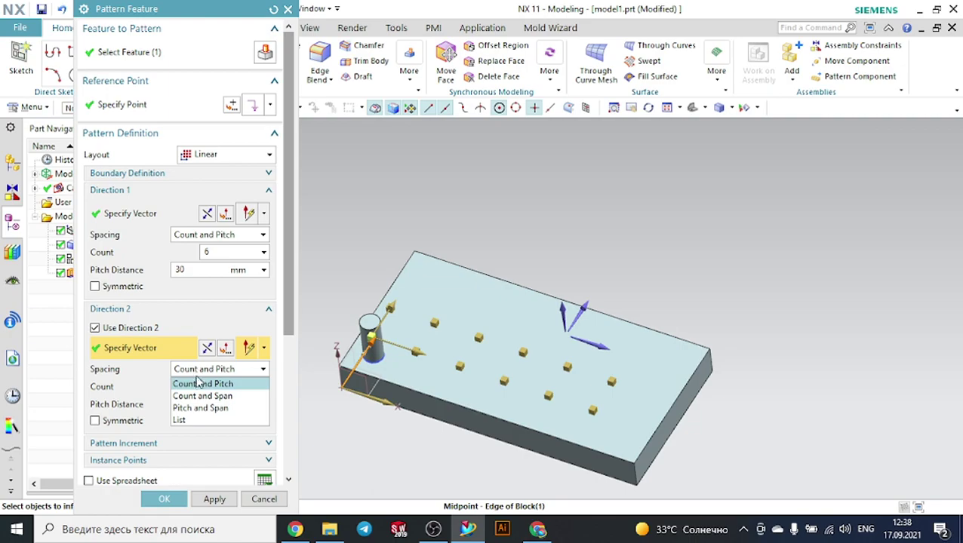
click(199, 384)
drag(208, 386, 153, 387)
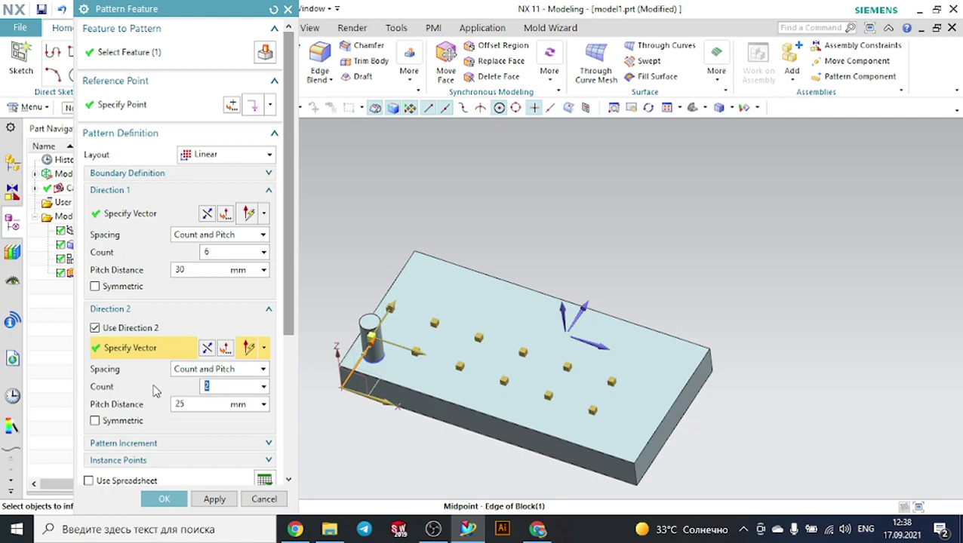
key(Return)
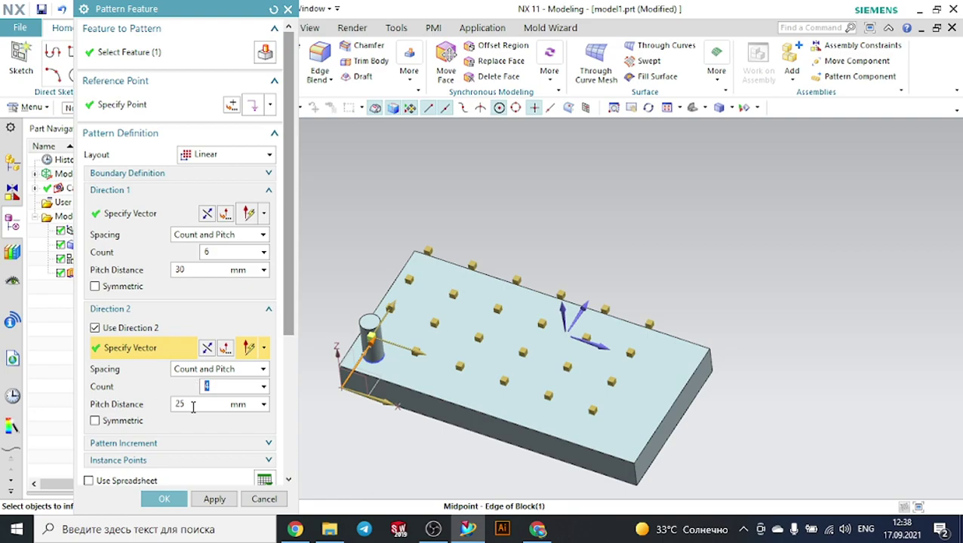
Set the Direction 2 pitch distance to 20 mm.
drag(193, 408, 147, 409)
text(20)
key(Return)
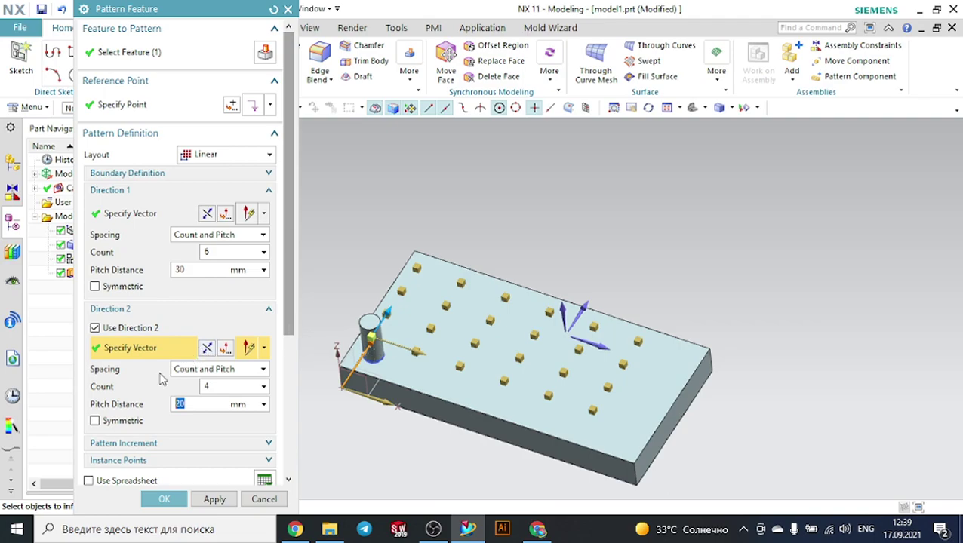
Preview the two-direction pattern, inspect the cylinders from another angle, and return to the pattern settings.
scroll(166, 385, down, 5)
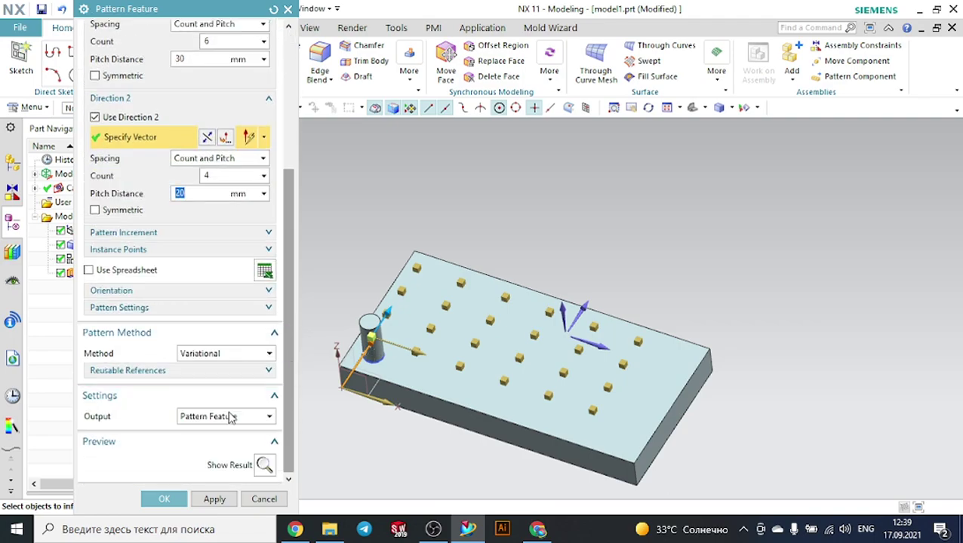
click(264, 465)
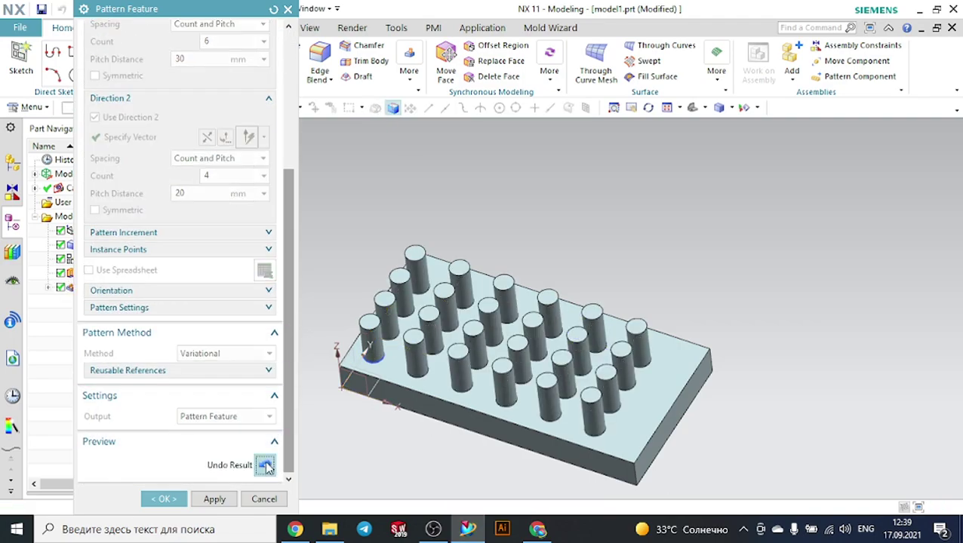
middle_drag(632, 258, 658, 259)
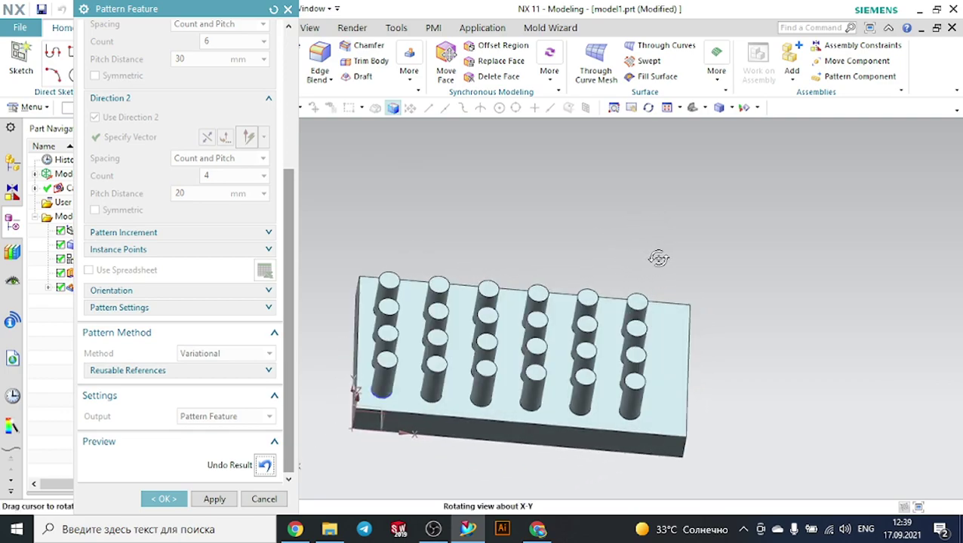
click(266, 463)
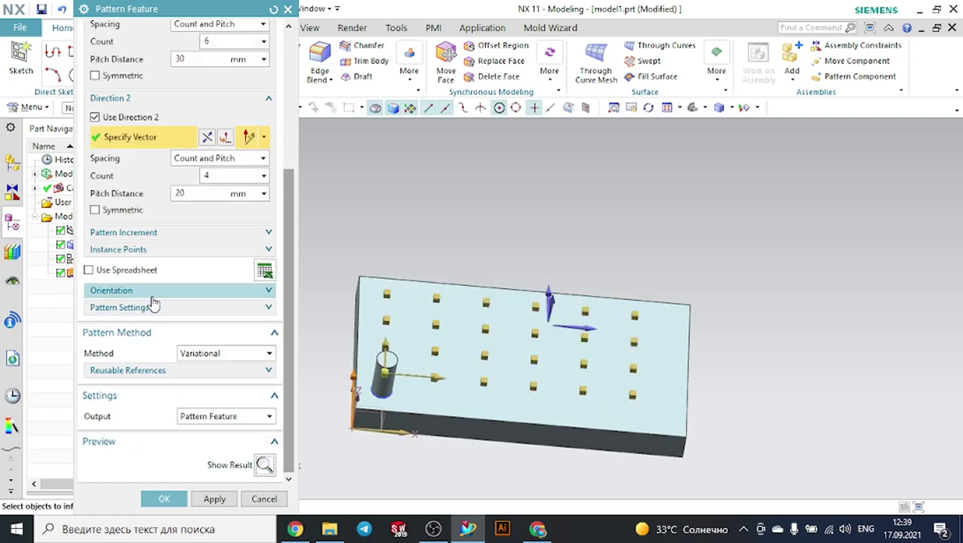
Try the Symmetric option for Direction 2, inspect the instance points around the block, and turn it off again.
click(95, 210)
middle_drag(709, 261, 650, 255)
middle_drag(651, 249, 658, 256)
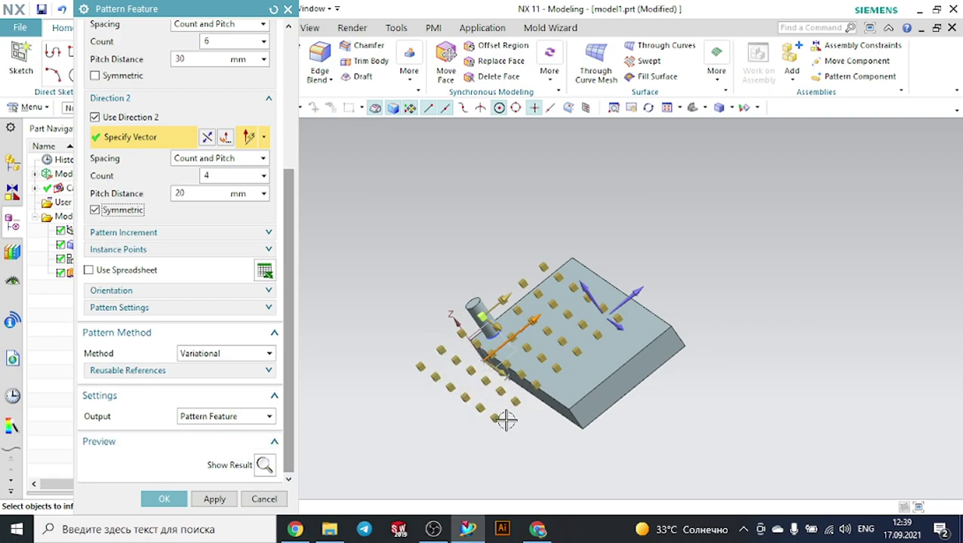
middle_drag(494, 451, 524, 436)
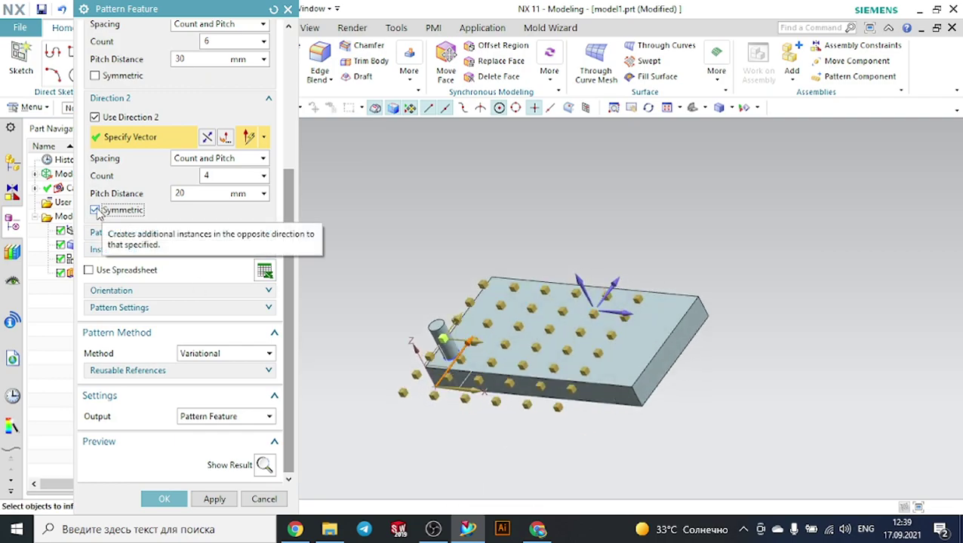
click(95, 210)
Accept the two-direction linear pattern to create the grid of cylinders on the block.
middle_drag(376, 215, 404, 230)
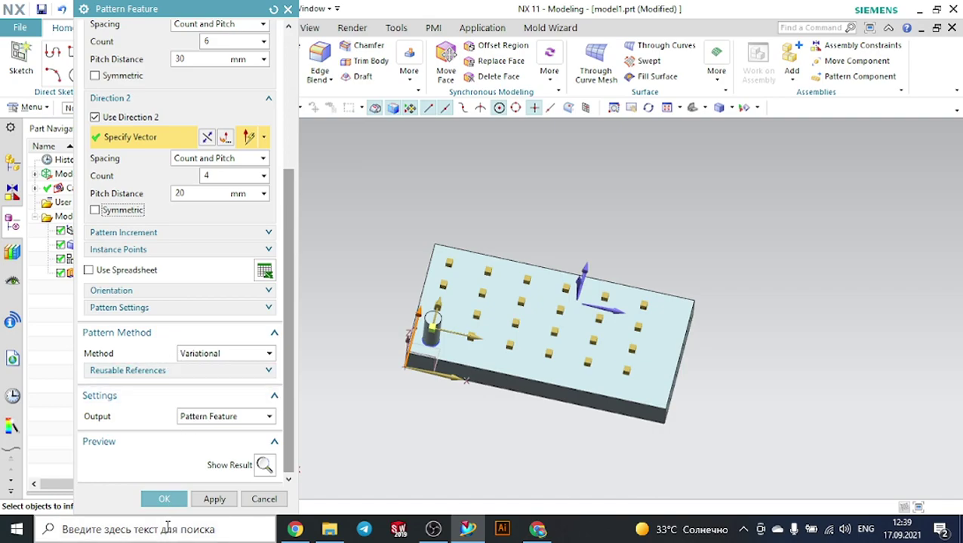
click(172, 497)
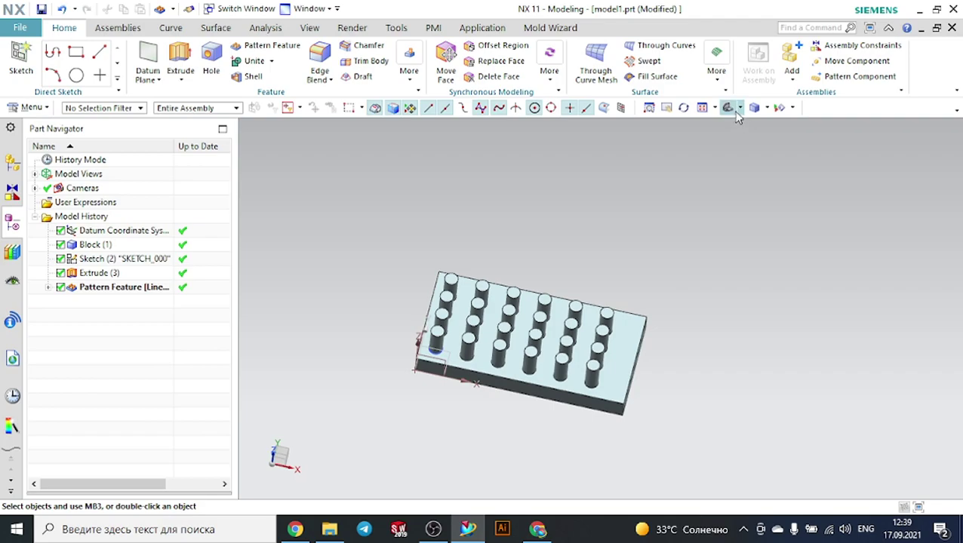
click(736, 113)
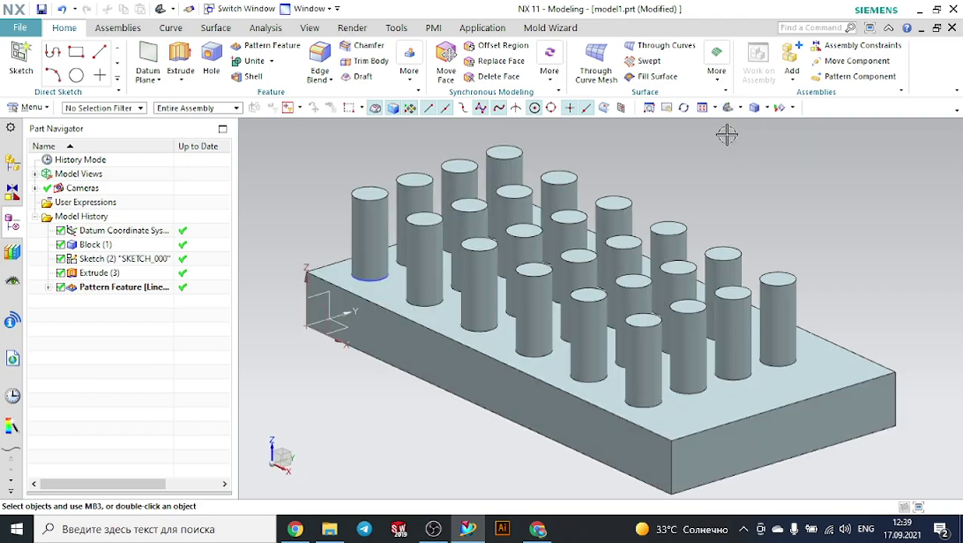
scroll(534, 217, down, 3)
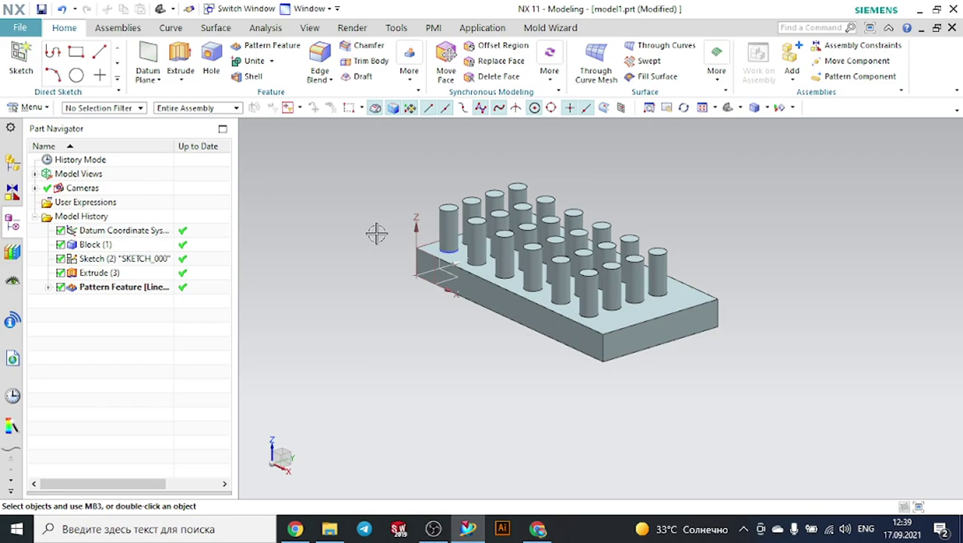
Create a second block 200 mm long, 100 mm wide and 20 mm high in empty space beside the patterned block, with Boolean None.
click(409, 75)
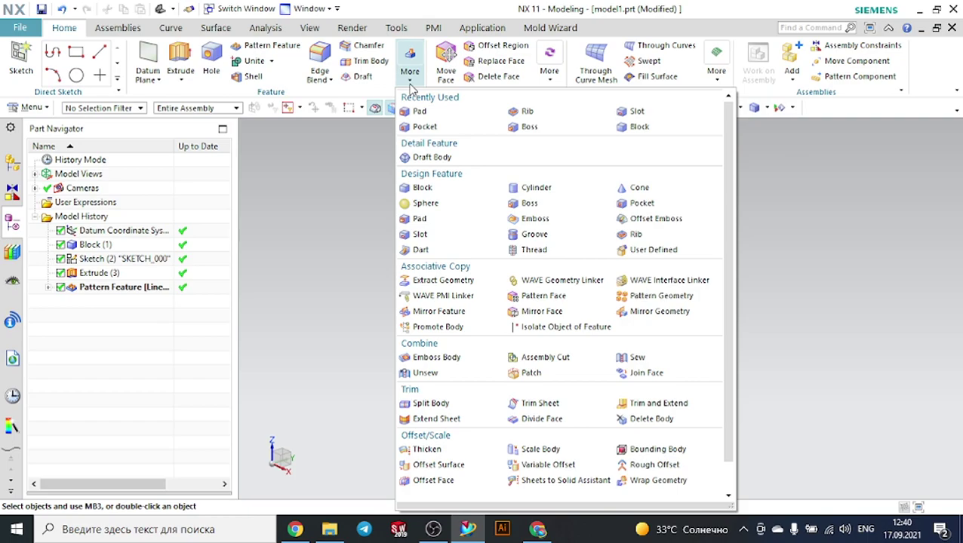
click(639, 126)
scroll(772, 189, up, 1)
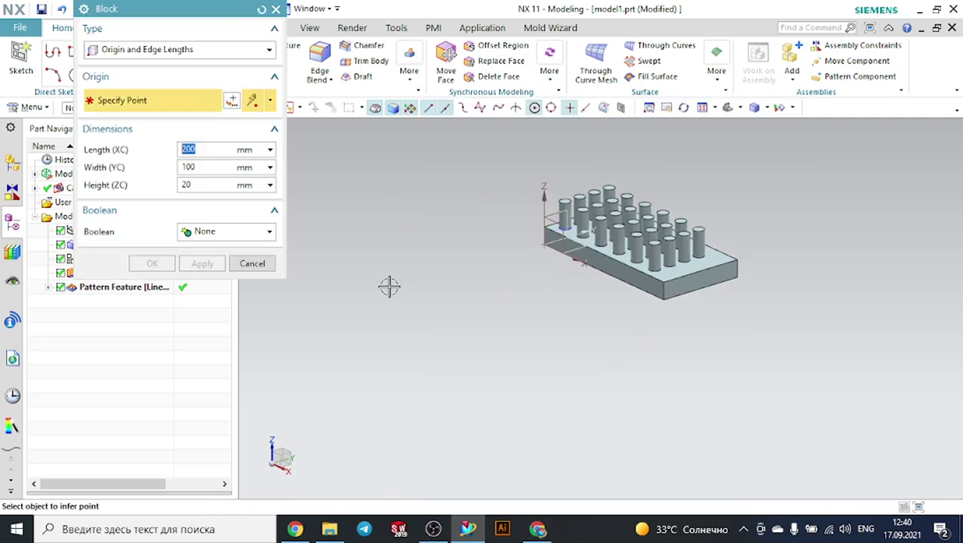
click(389, 284)
click(152, 263)
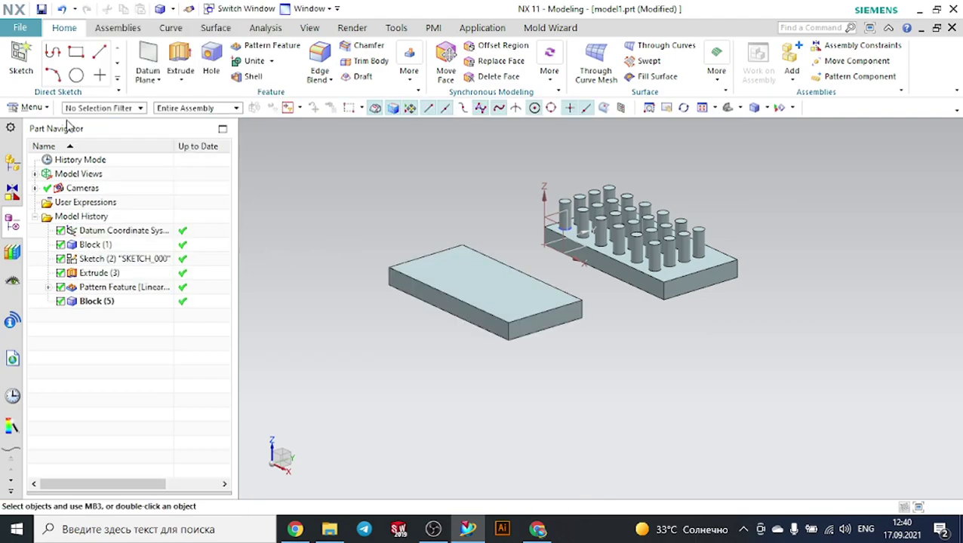
Sketch a rectangle about 12 mm wide and 11 mm high near the corner of the second block's top face.
click(21, 62)
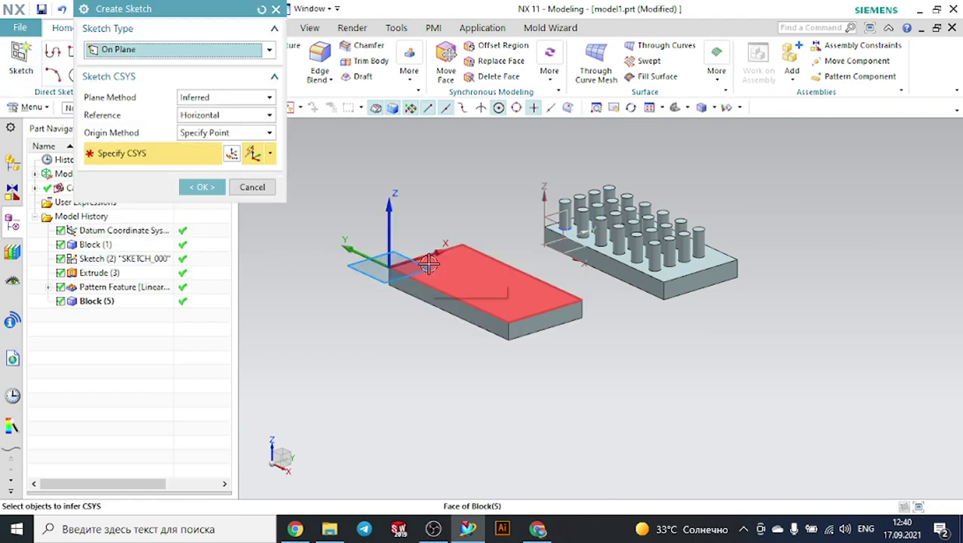
click(425, 252)
click(215, 188)
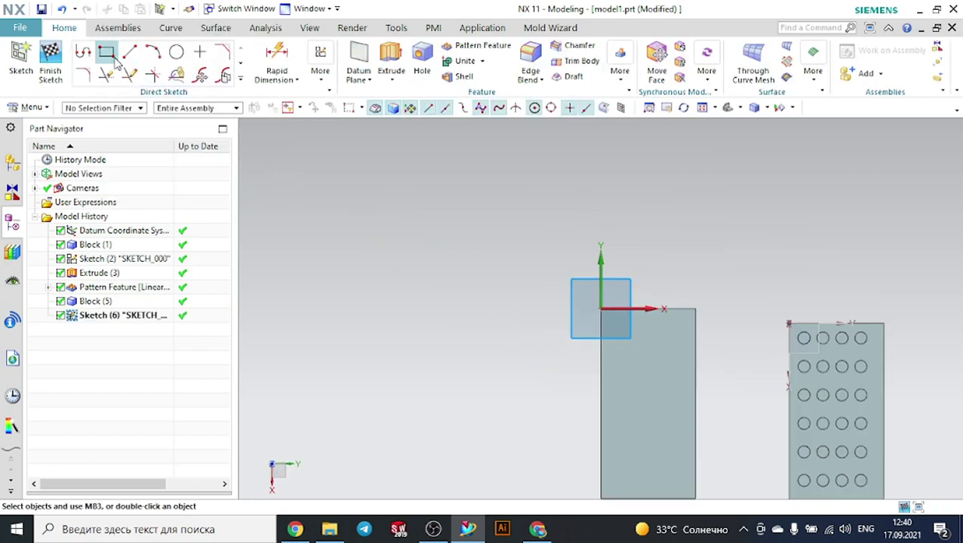
click(106, 51)
scroll(640, 371, up, 3)
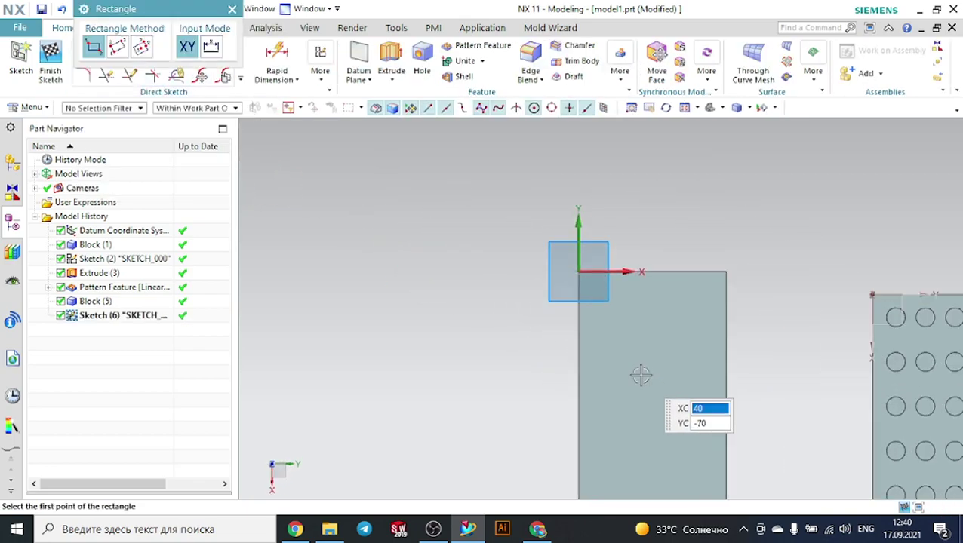
click(589, 281)
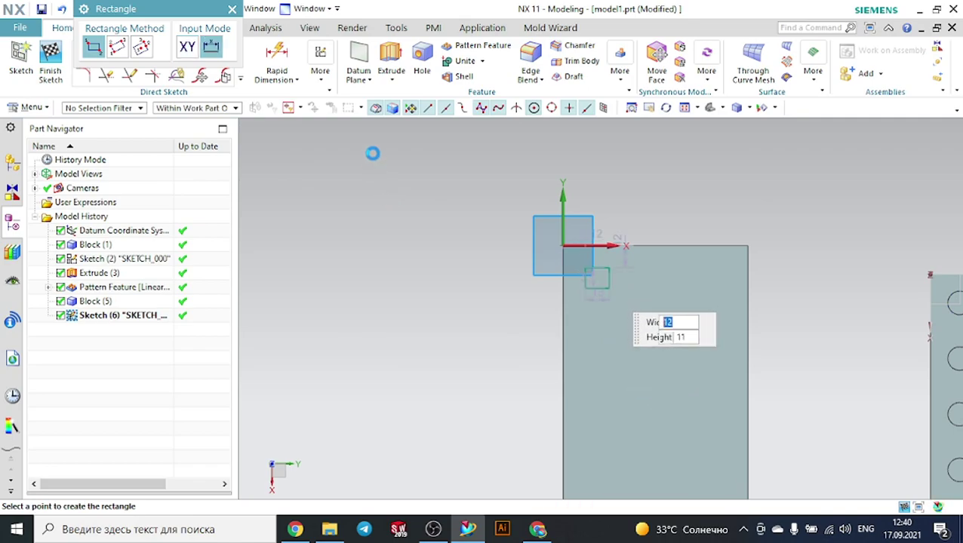
Extrude the small rectangle 30 mm upward from the second block with Boolean left at Inferred.
click(391, 57)
mouse_move(451, 316)
middle_down()
mouse_move(482, 322)
mouse_move(494, 273)
mouse_move(524, 270)
mouse_move(527, 302)
middle_up()
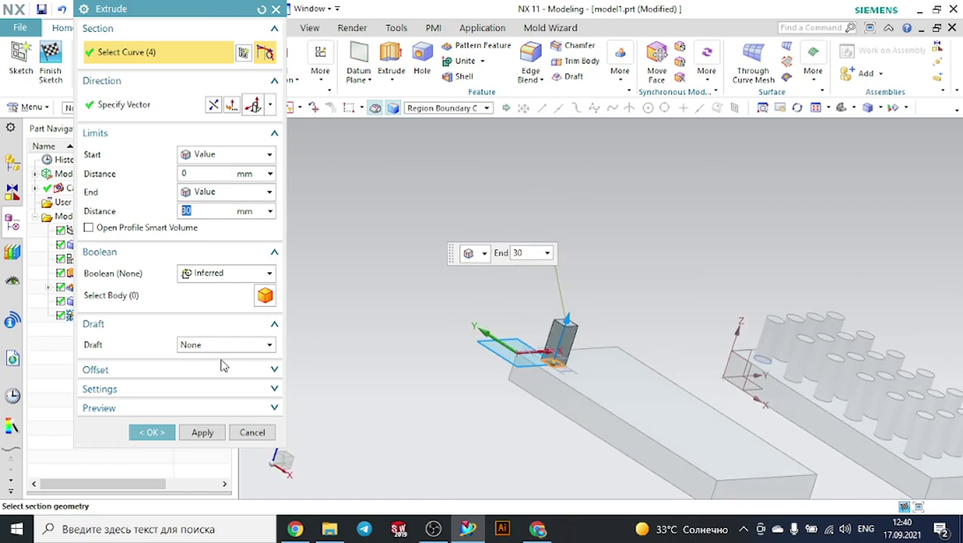
click(165, 431)
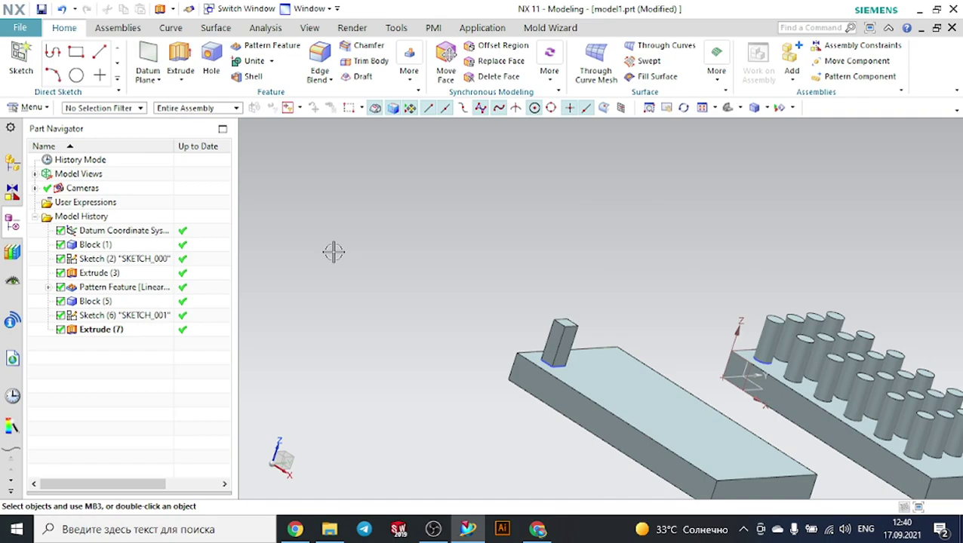
click(730, 110)
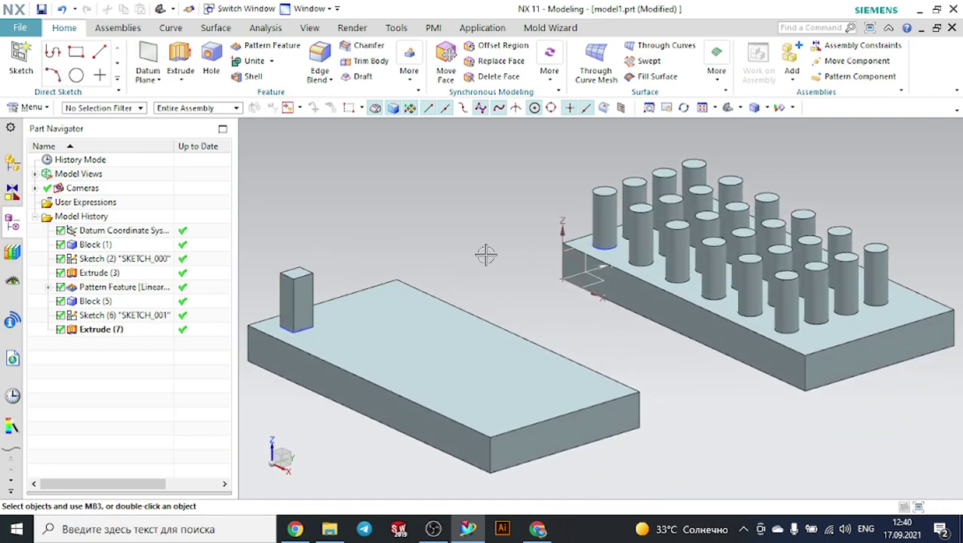
scroll(506, 258, down, 2)
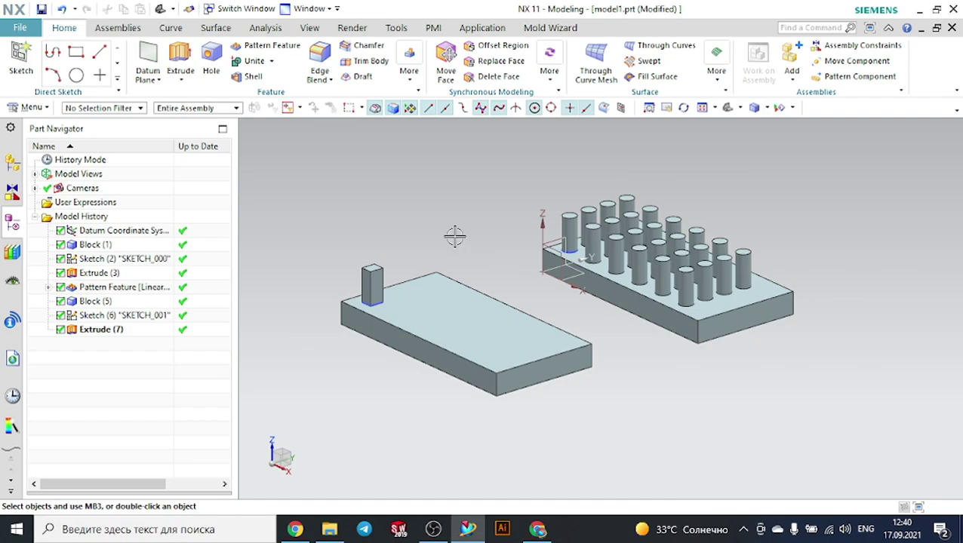
Begin a linear Pattern Feature with the rectangular post on the second block as the feature to pattern.
click(272, 48)
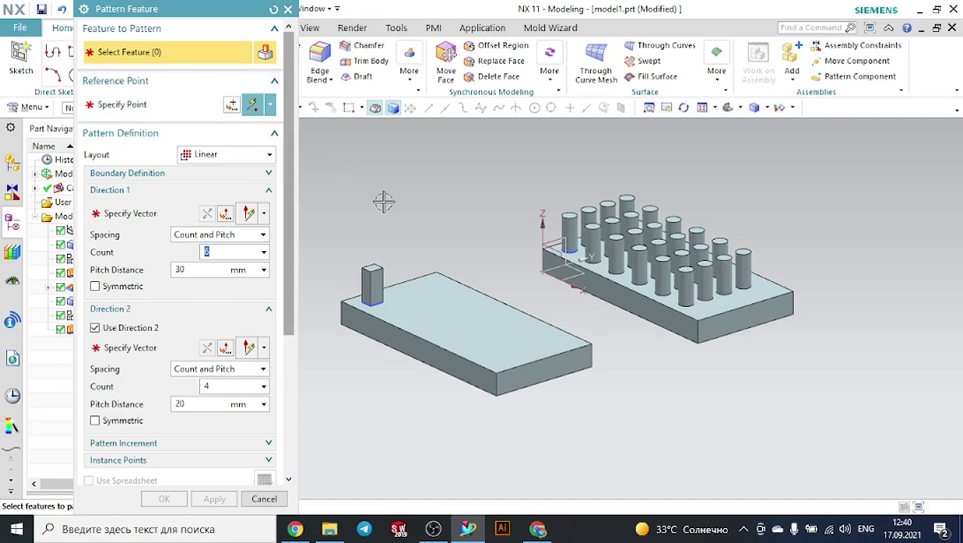
scroll(344, 252, down, 3)
click(392, 296)
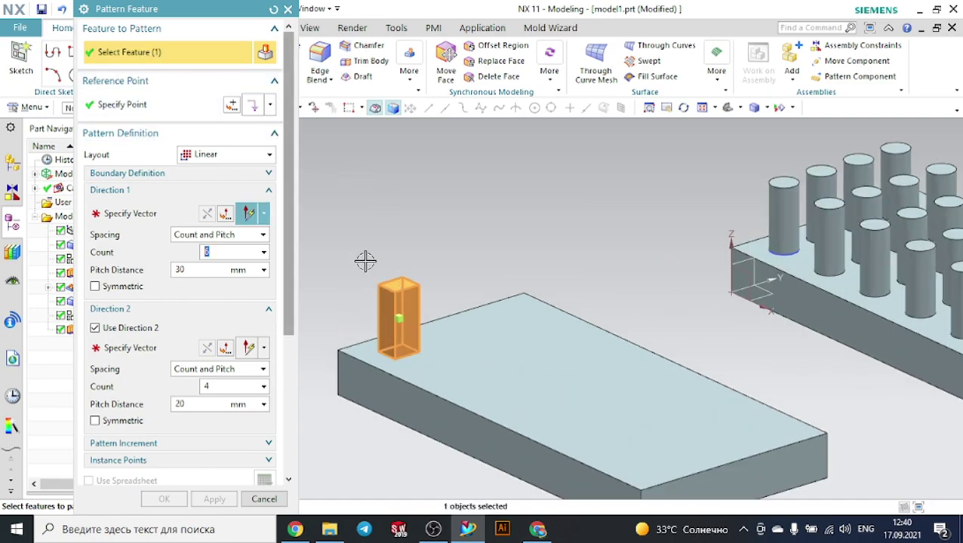
Set the pattern's boundary definition to Face and choose the second block's top face.
click(120, 175)
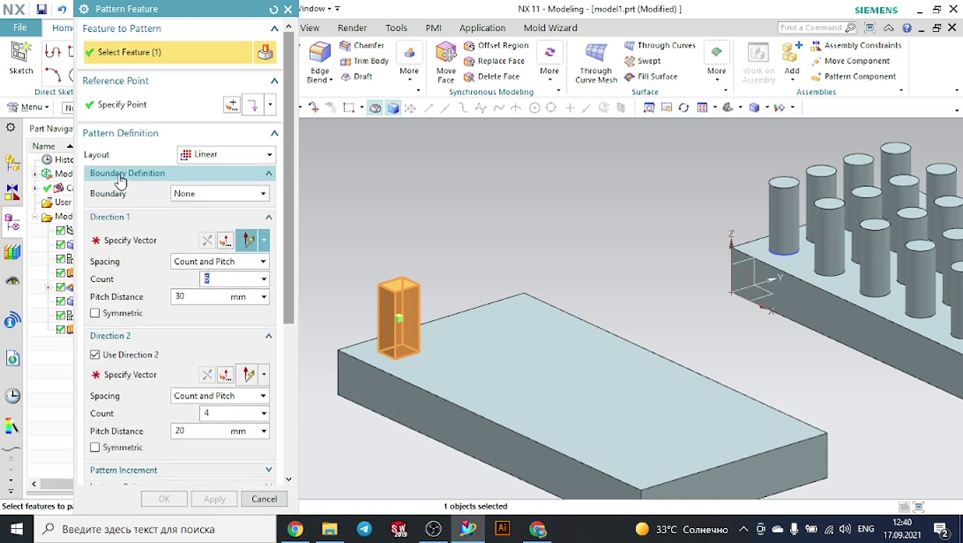
click(197, 194)
click(194, 195)
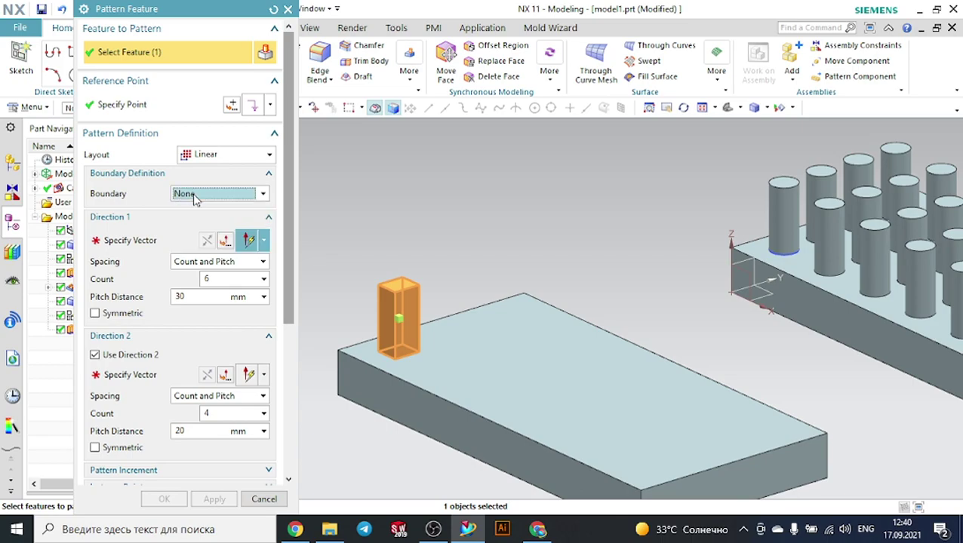
click(203, 195)
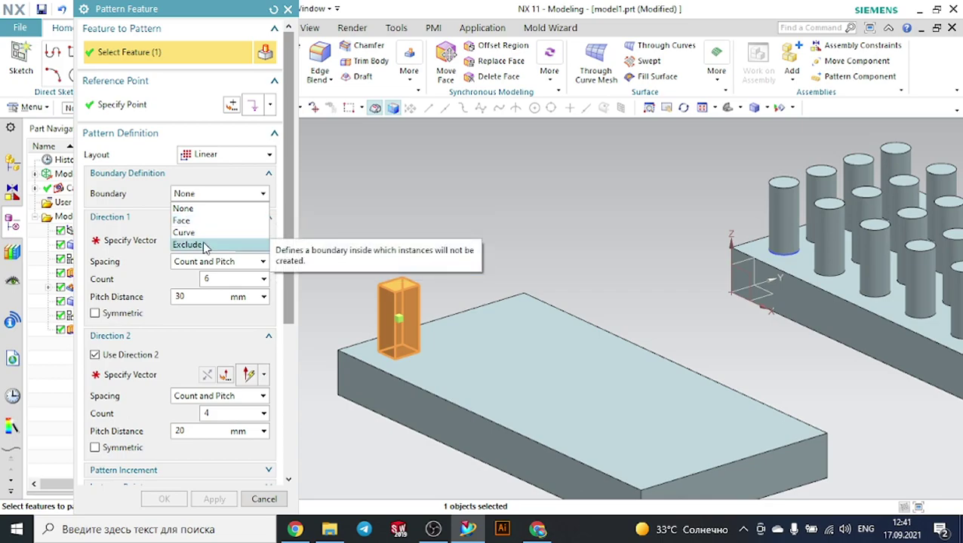
click(183, 221)
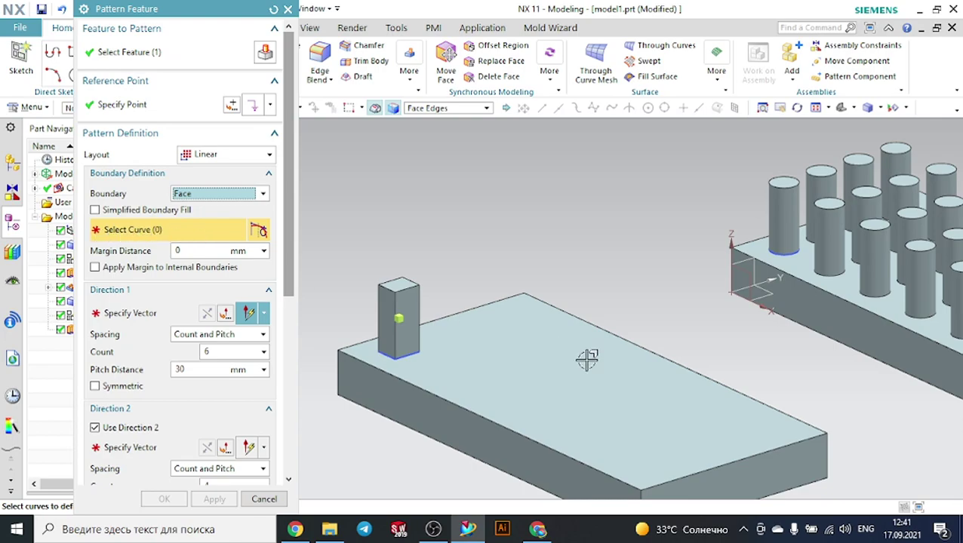
click(575, 326)
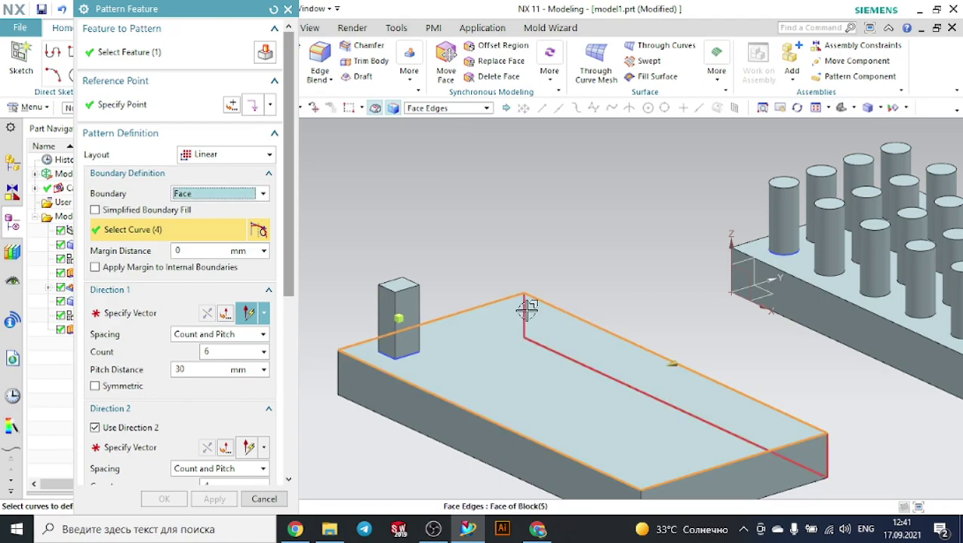
Turn on Simplified Boundary Fill and inspect the instance points across the top face.
click(94, 210)
middle_drag(644, 242, 634, 272)
scroll(634, 272, down, 4)
middle_drag(728, 367, 656, 349)
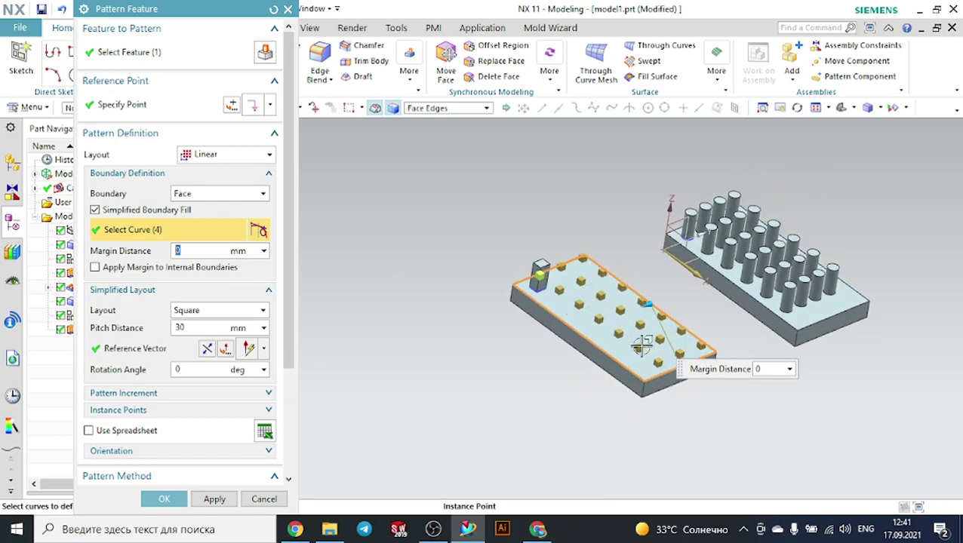
scroll(636, 345, up, 3)
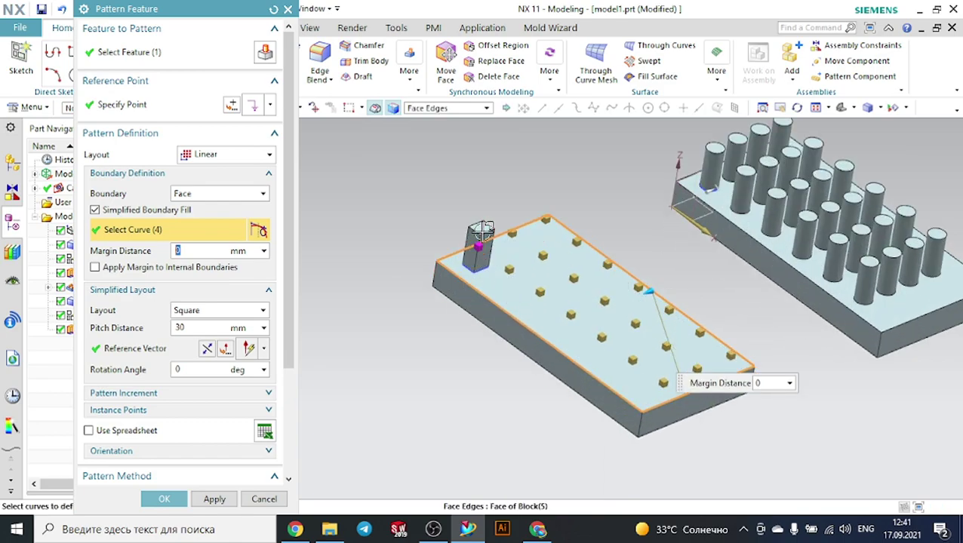
Preview the square-layout pattern result, inspect the posts from another angle, and return to the pattern settings.
scroll(161, 357, down, 3)
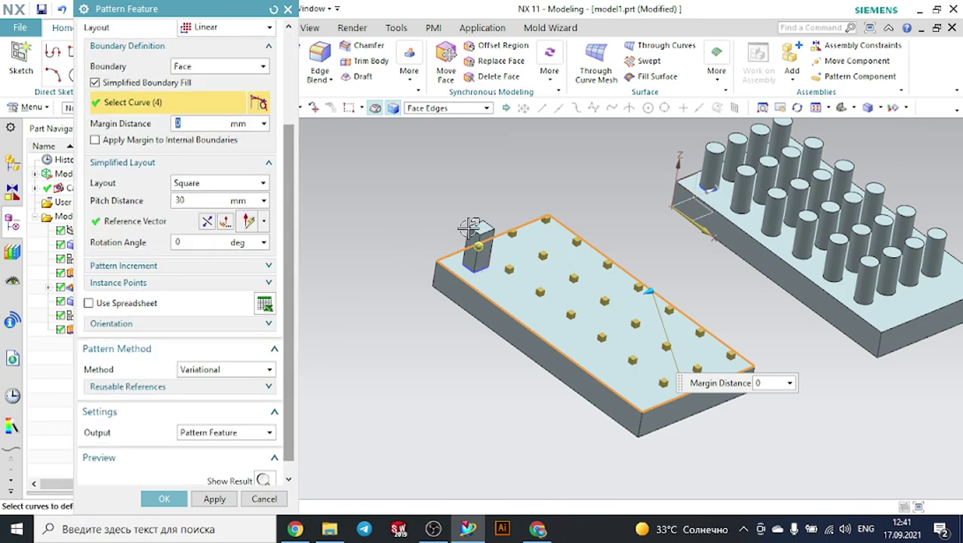
scroll(268, 468, down, 1)
click(265, 465)
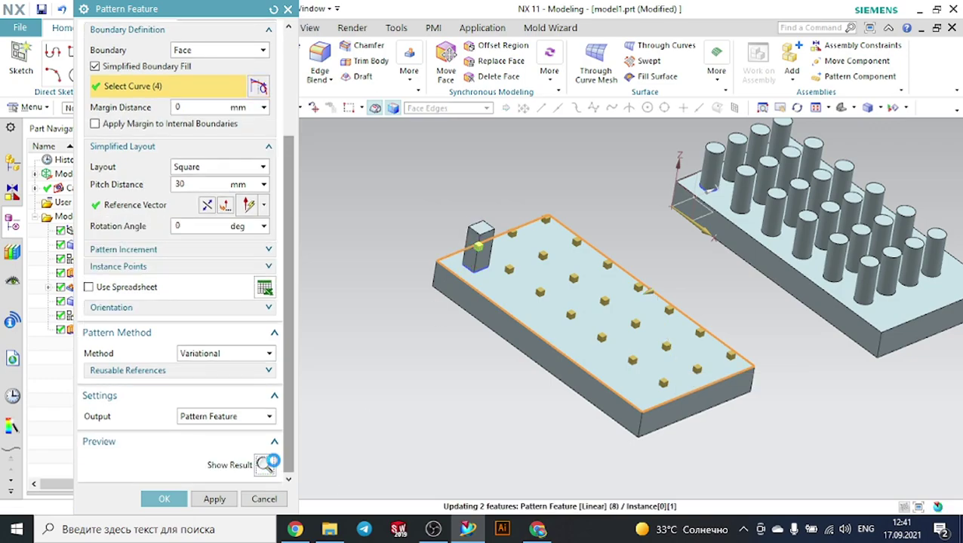
middle_drag(443, 387, 415, 408)
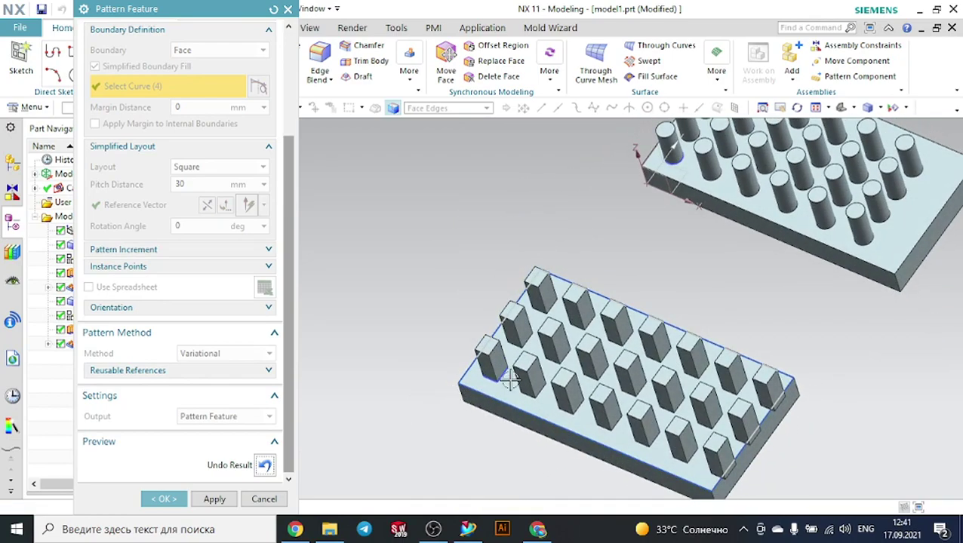
click(266, 465)
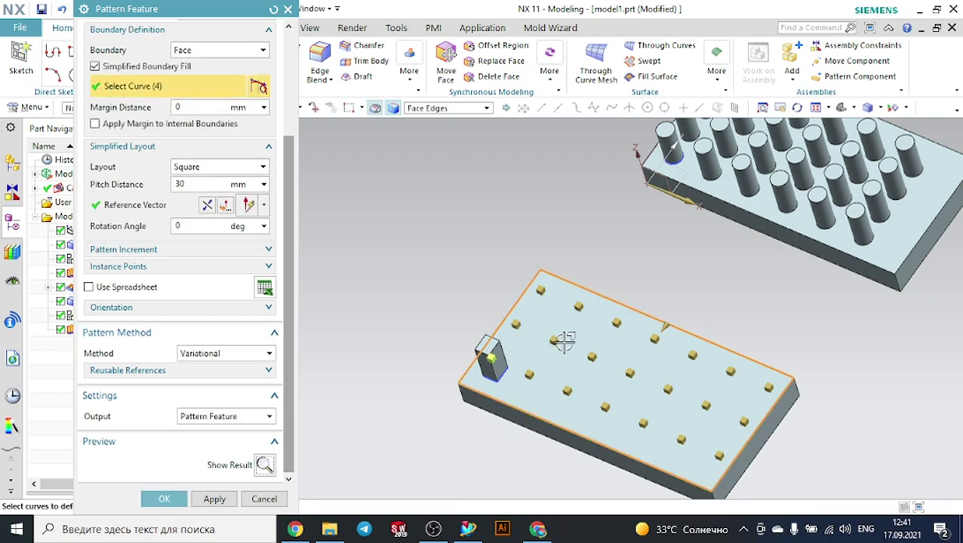
Change the simplified layout of the pattern to Triangle and check the staggered instance points from above.
click(189, 167)
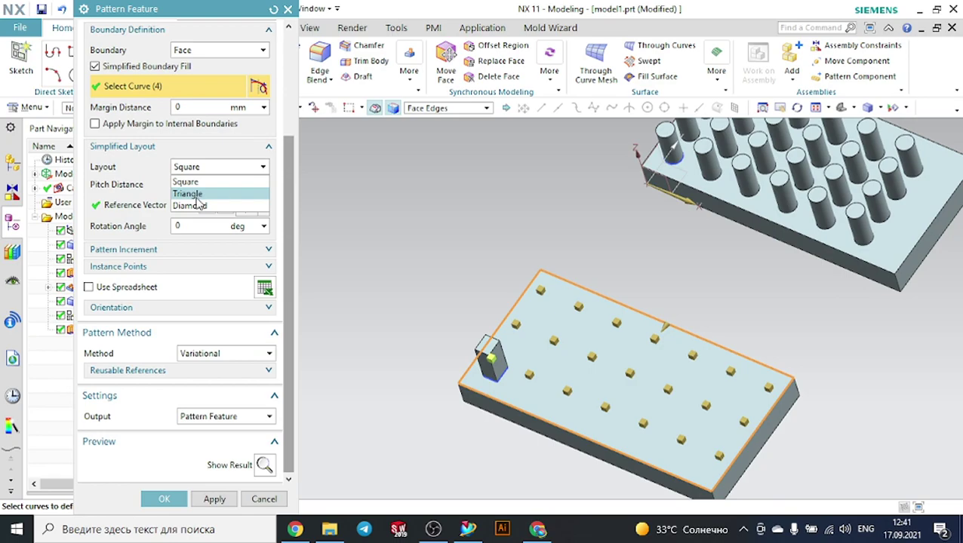
click(190, 195)
middle_drag(602, 213, 593, 238)
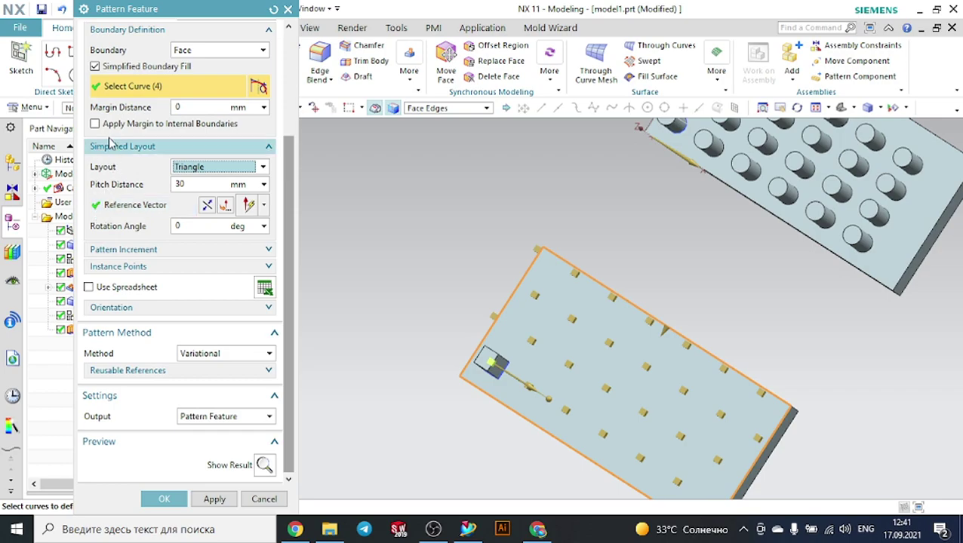
Try a margin distance of 2 mm, preview the triangular pattern, and return to the settings.
click(169, 106)
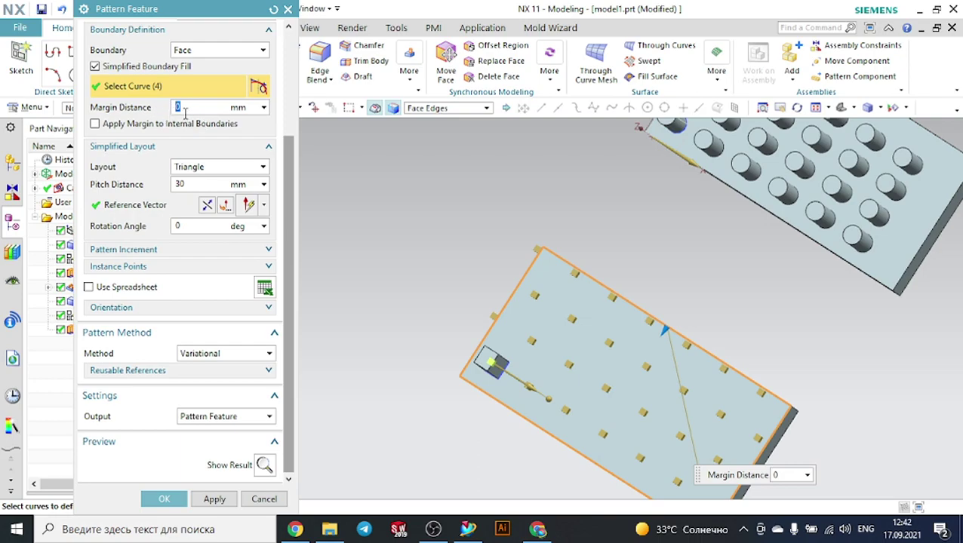
text(2)
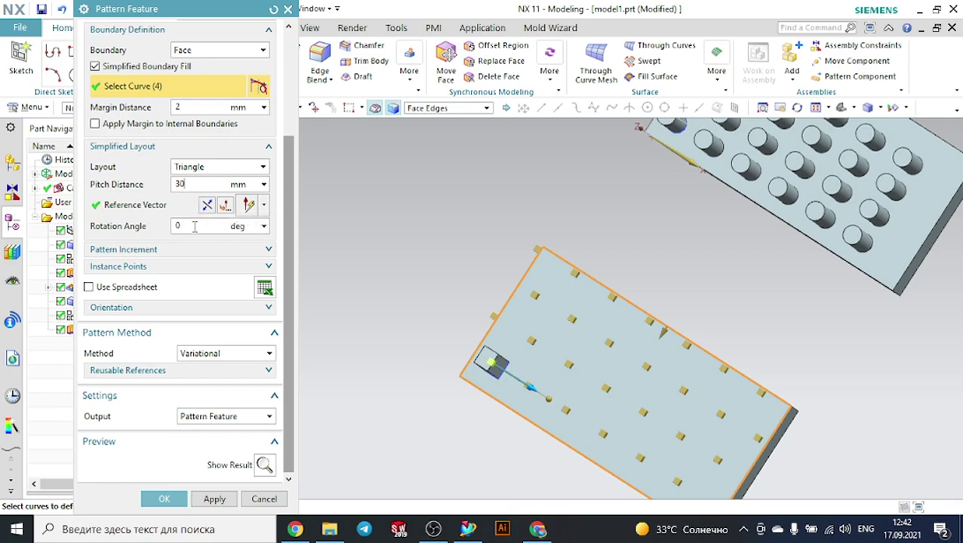
click(264, 465)
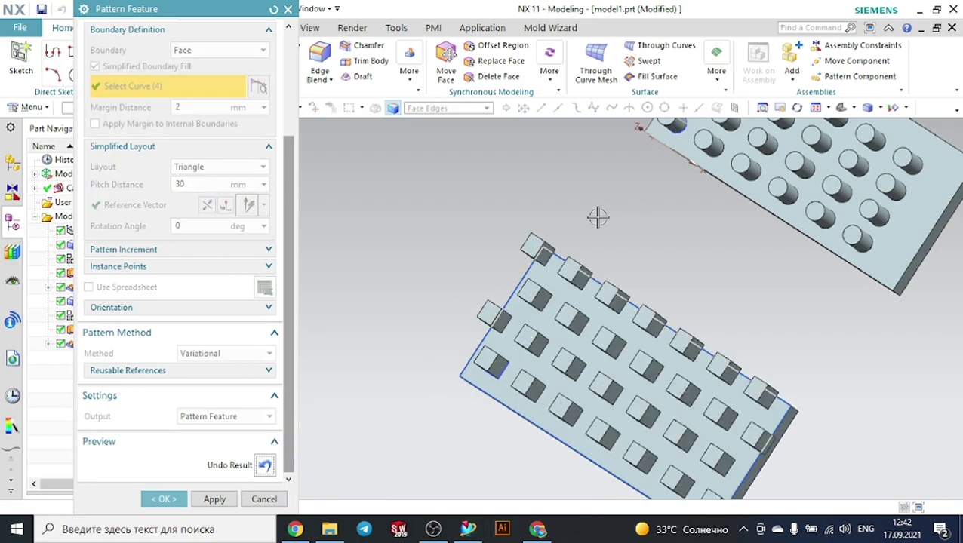
click(264, 465)
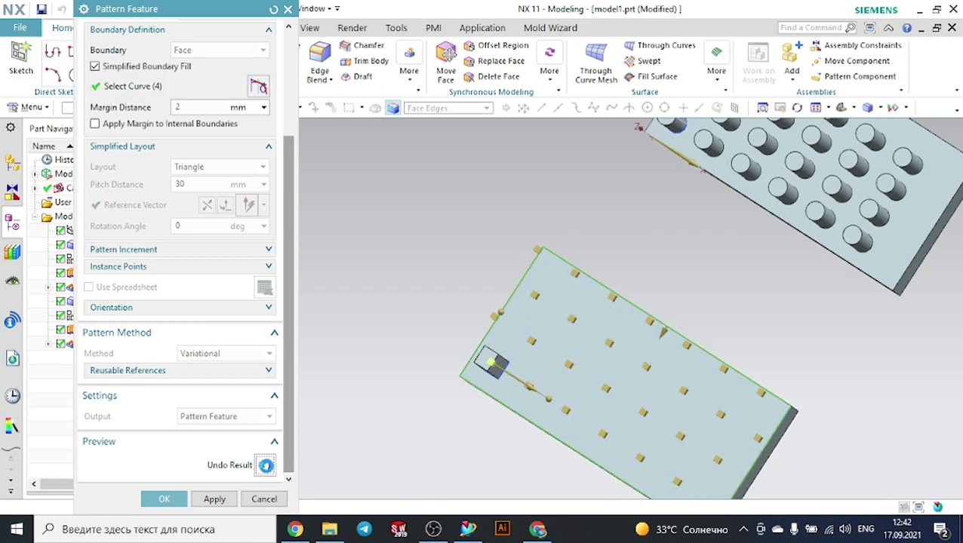
Try margin distances of 5 mm and 3 mm for the Face boundary and compare the instance points.
click(202, 106)
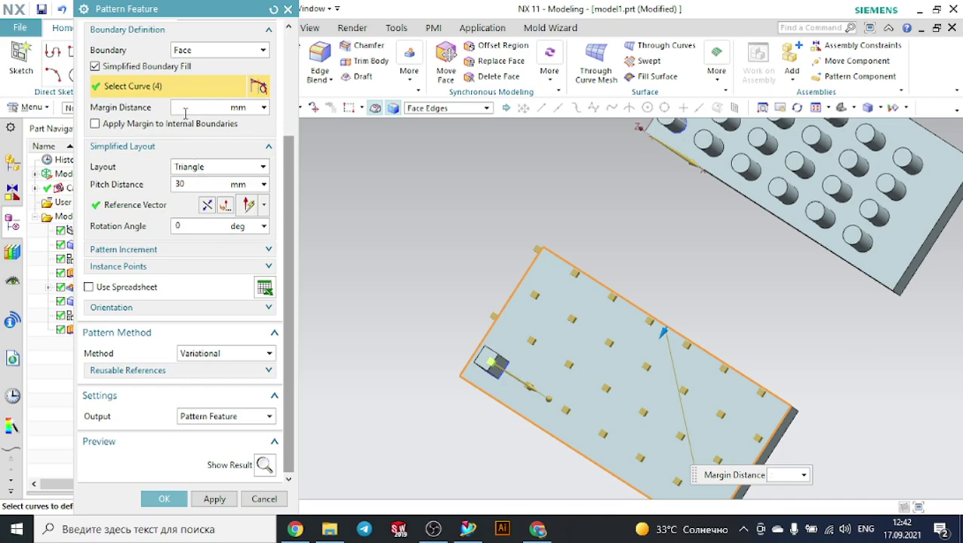
click(221, 54)
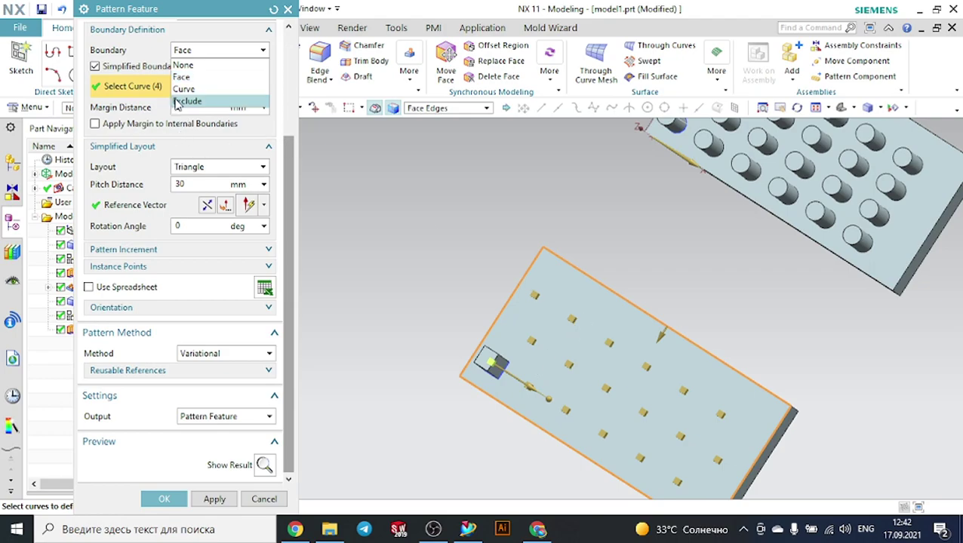
click(202, 77)
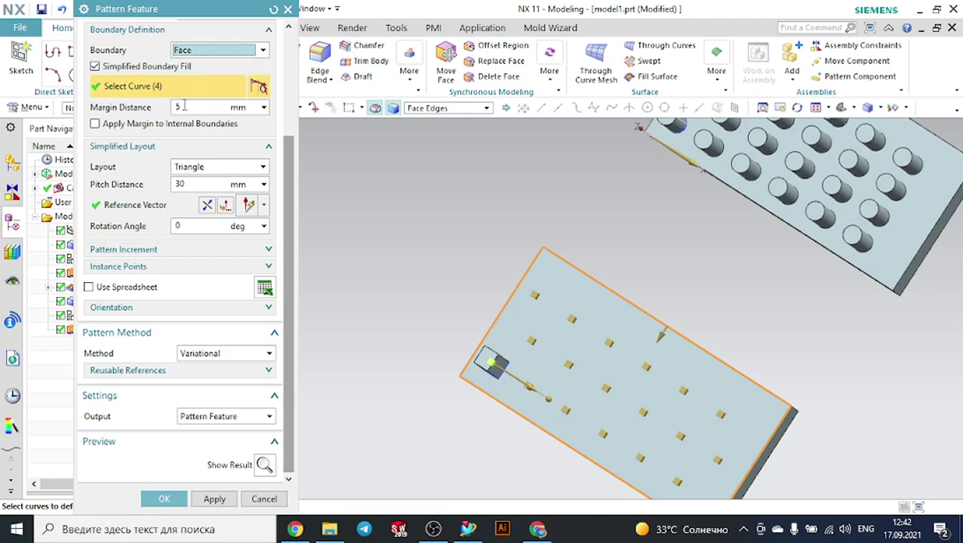
click(184, 107)
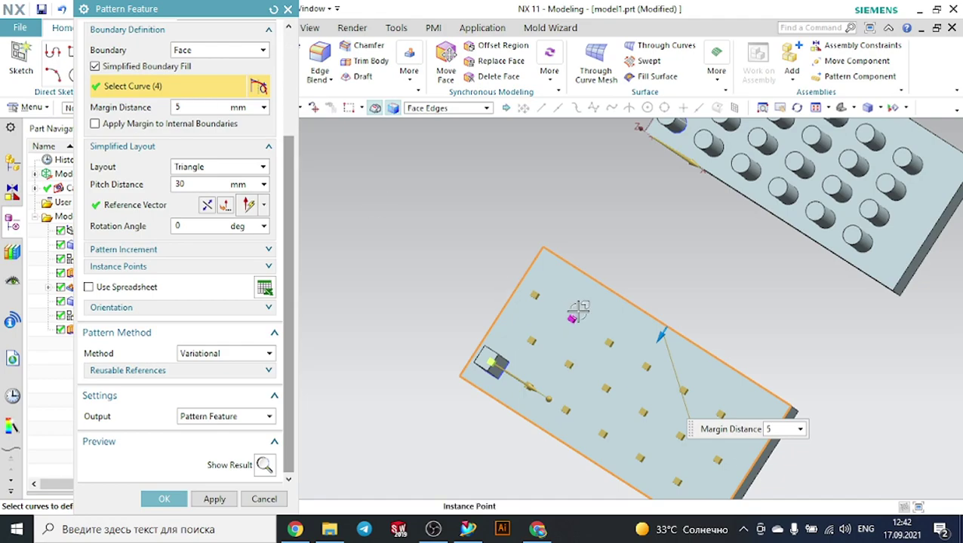
mouse_move(667, 339)
mouse_down()
mouse_move(651, 369)
mouse_move(662, 340)
mouse_up()
text(5)
key(Return)
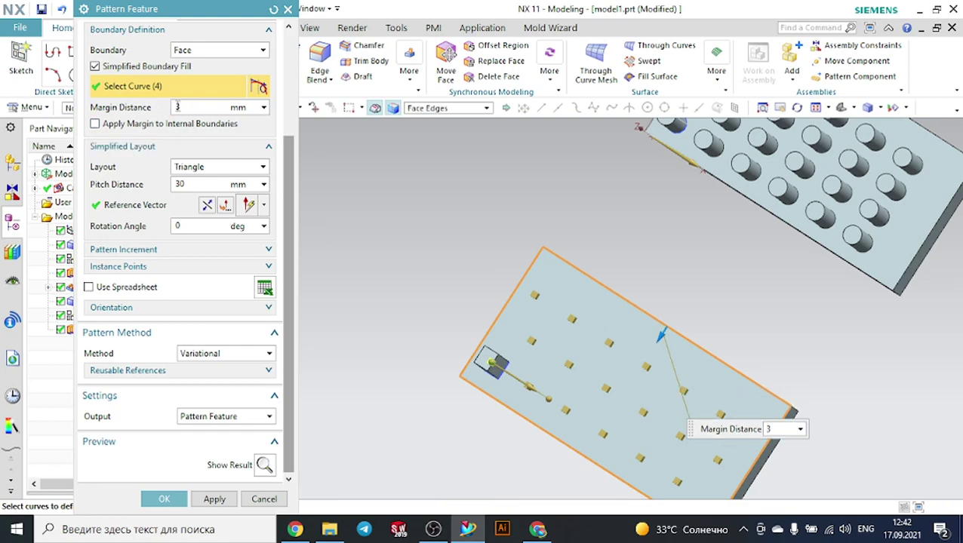
Keep the Face boundary and set its margin distance to 4 mm.
click(222, 51)
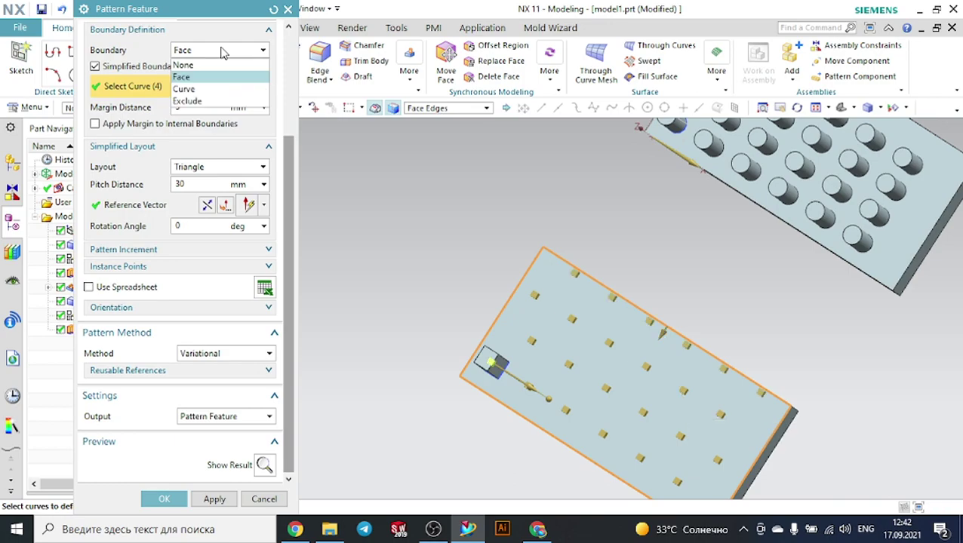
click(188, 78)
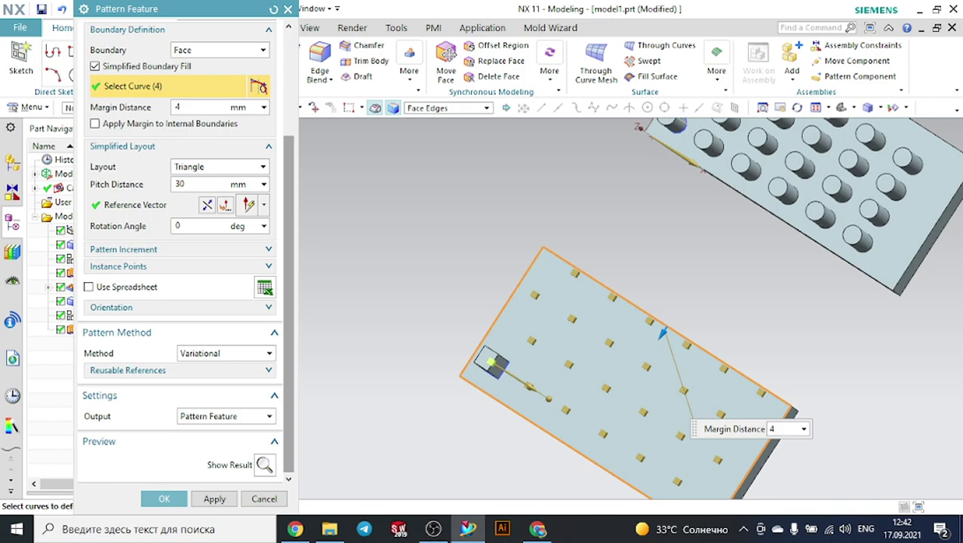
click(195, 190)
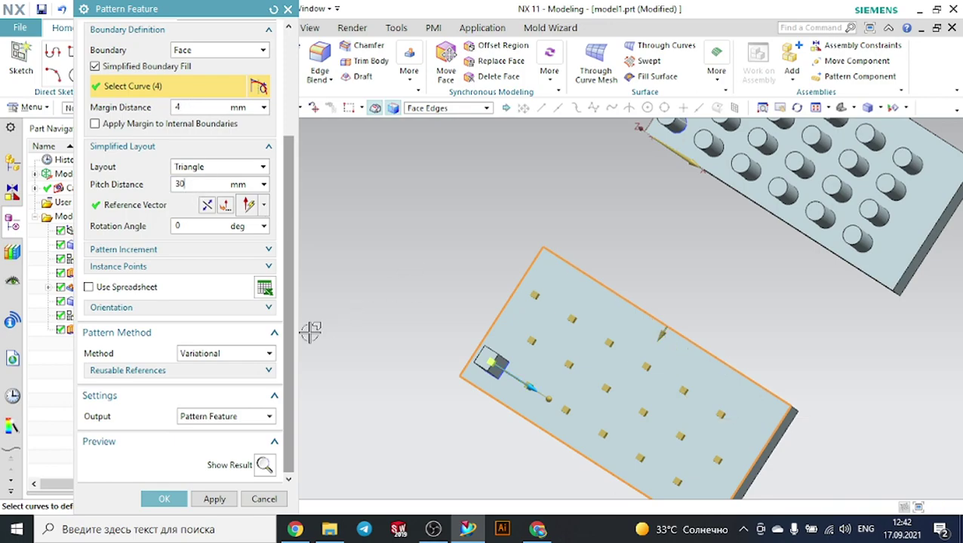
Preview the triangular pattern result on the second block with a 30 mm pitch distance, and return to the settings.
click(266, 466)
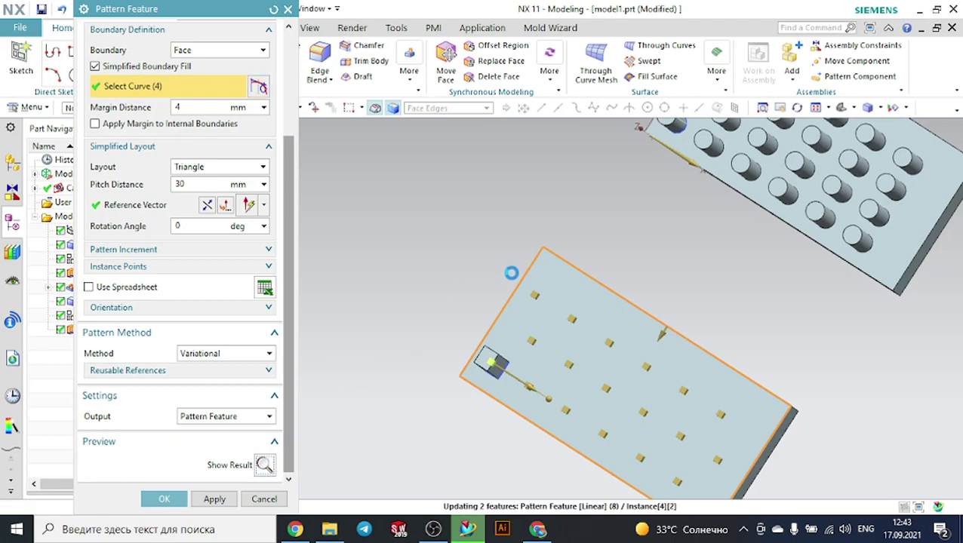
middle_drag(615, 232, 632, 306)
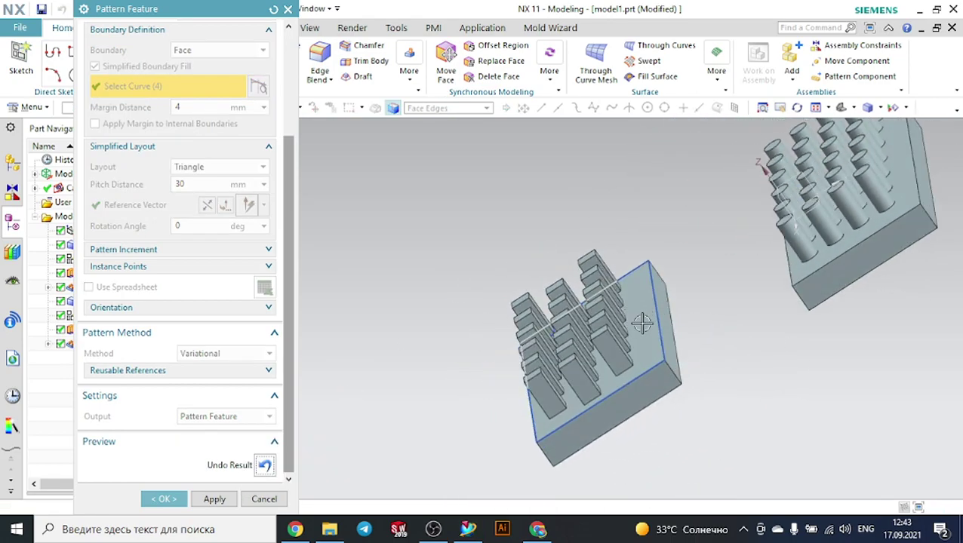
click(266, 466)
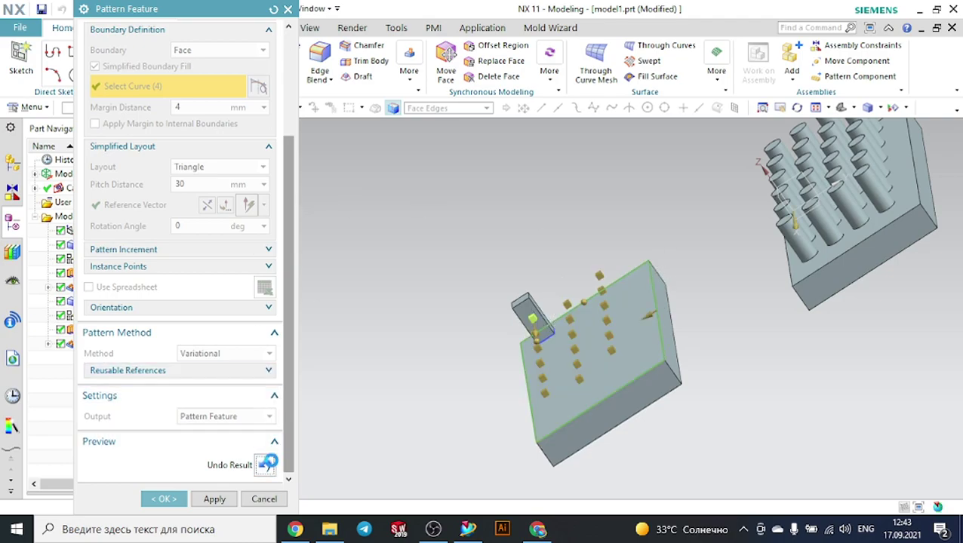
Compare the Triangle and Square simplified layouts by their instance points, looking straight down on the second block.
click(215, 171)
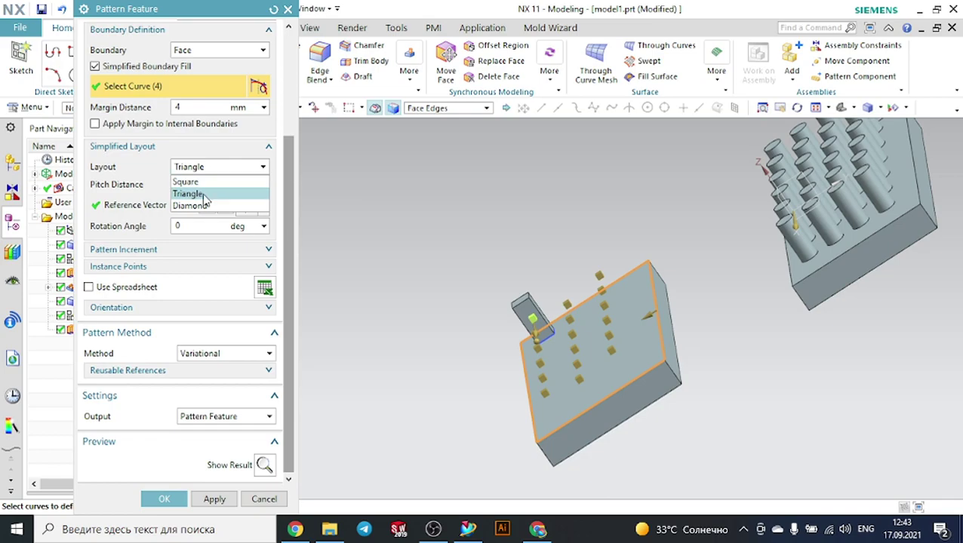
click(216, 193)
middle_drag(391, 195, 576, 349)
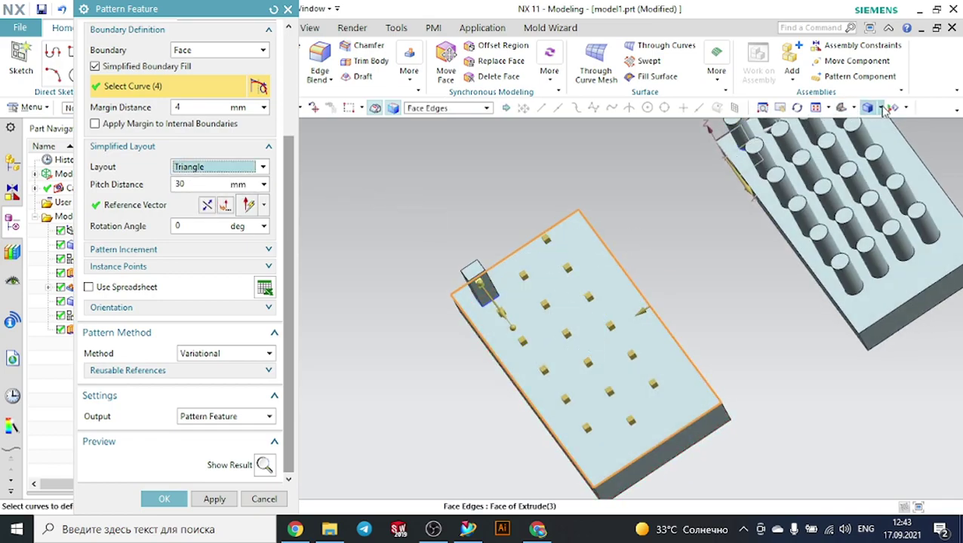
click(854, 108)
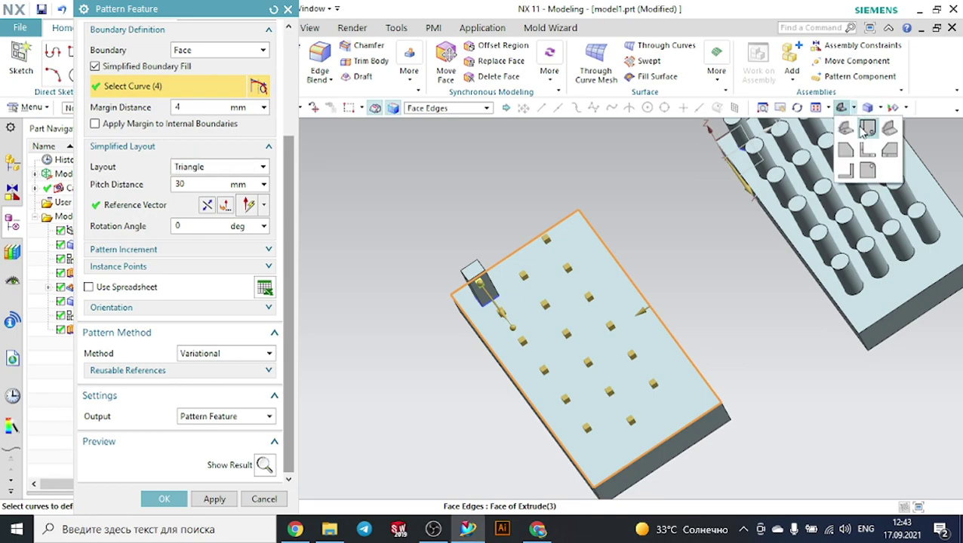
click(867, 130)
scroll(663, 403, up, 2)
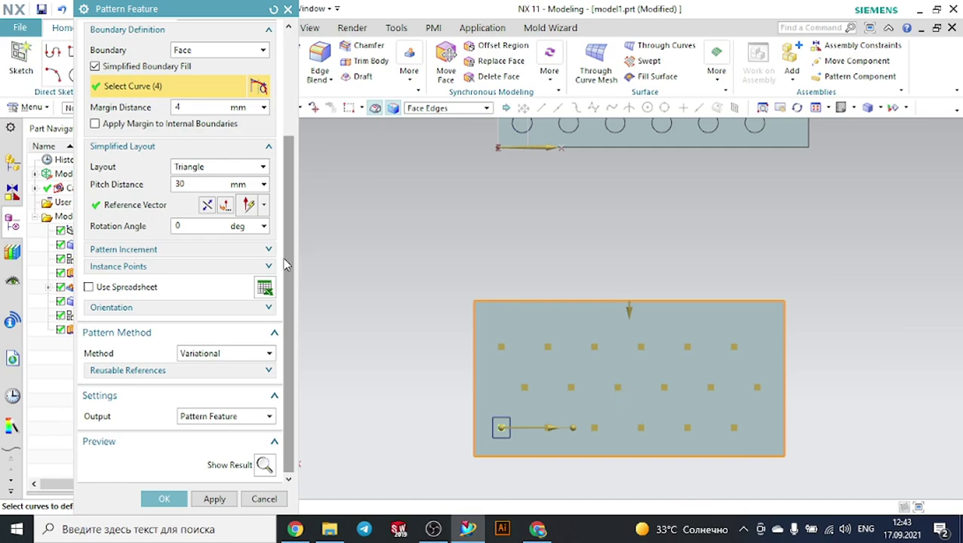
click(202, 169)
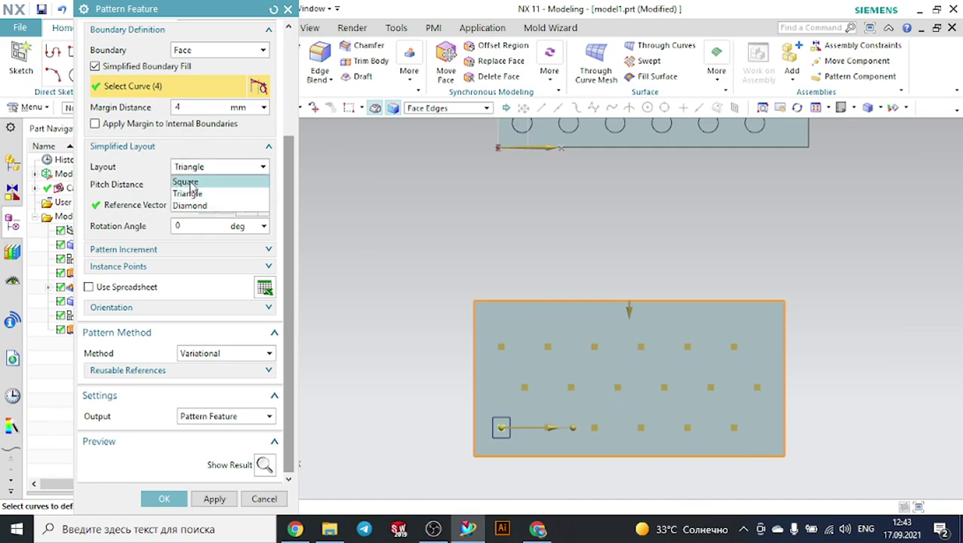
click(190, 183)
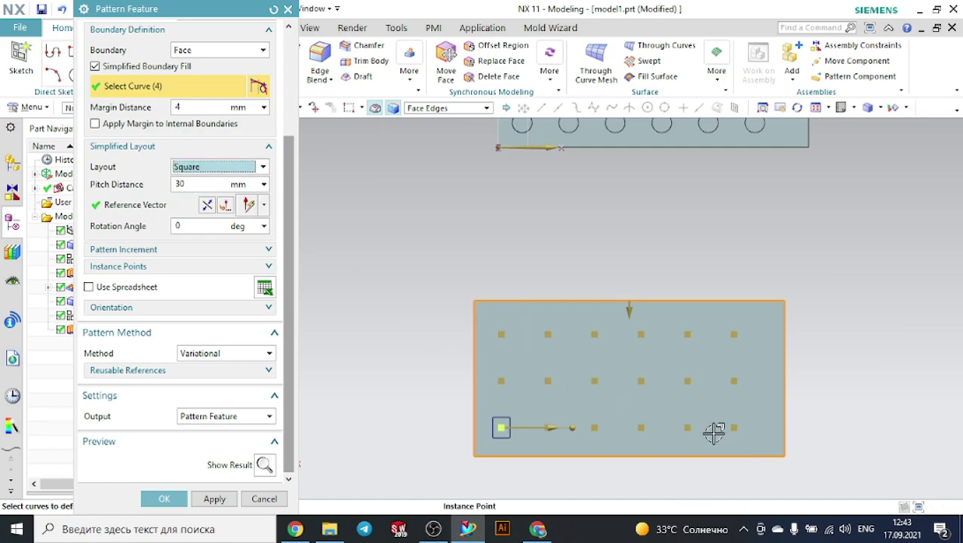
Change the simplified layout to Diamond, preview the resulting posts, and return to the settings.
click(209, 167)
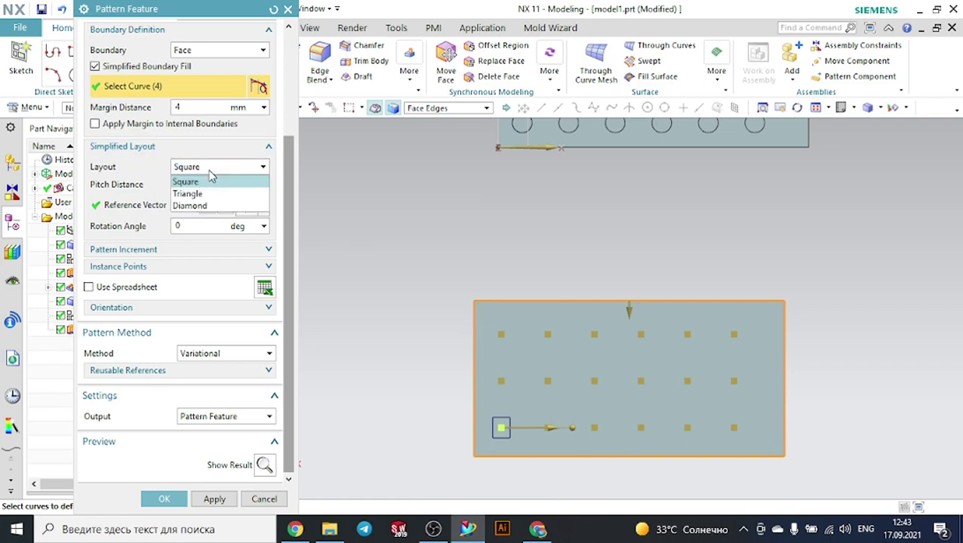
click(190, 205)
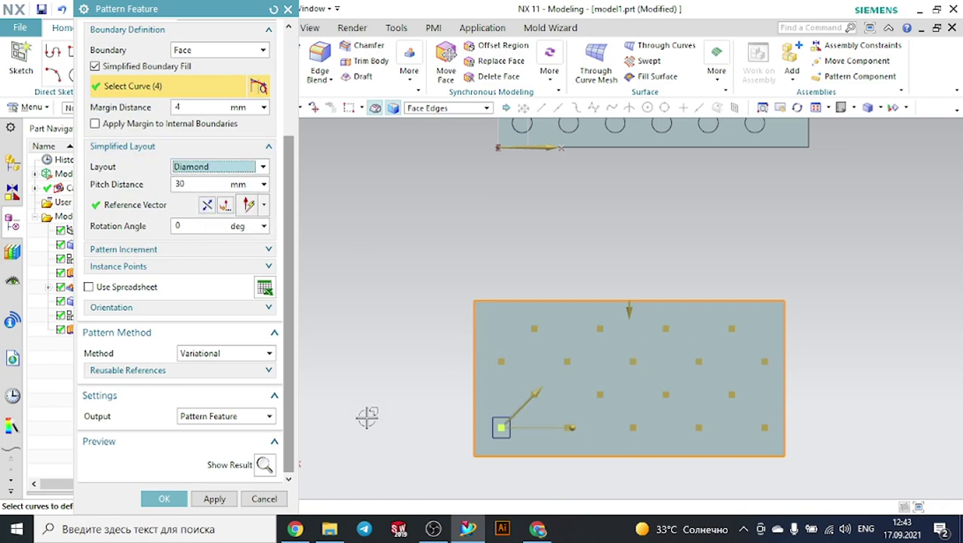
click(272, 467)
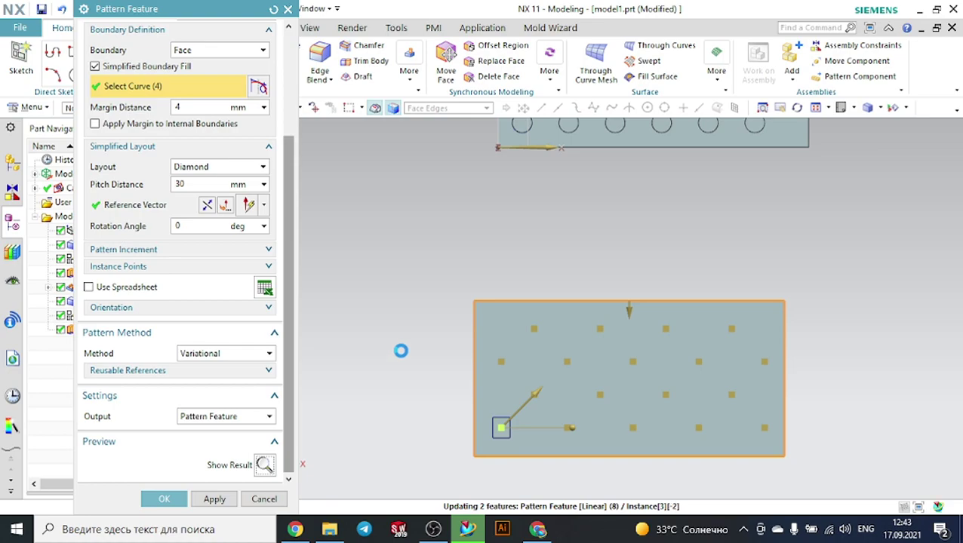
mouse_move(815, 280)
middle_down()
mouse_move(816, 269)
mouse_move(774, 232)
mouse_move(813, 264)
mouse_move(803, 269)
middle_up()
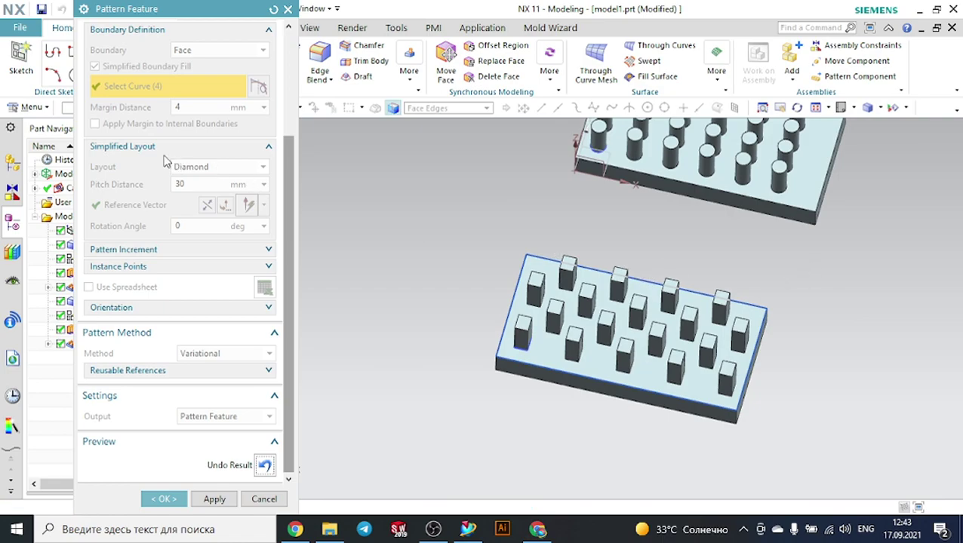
click(266, 465)
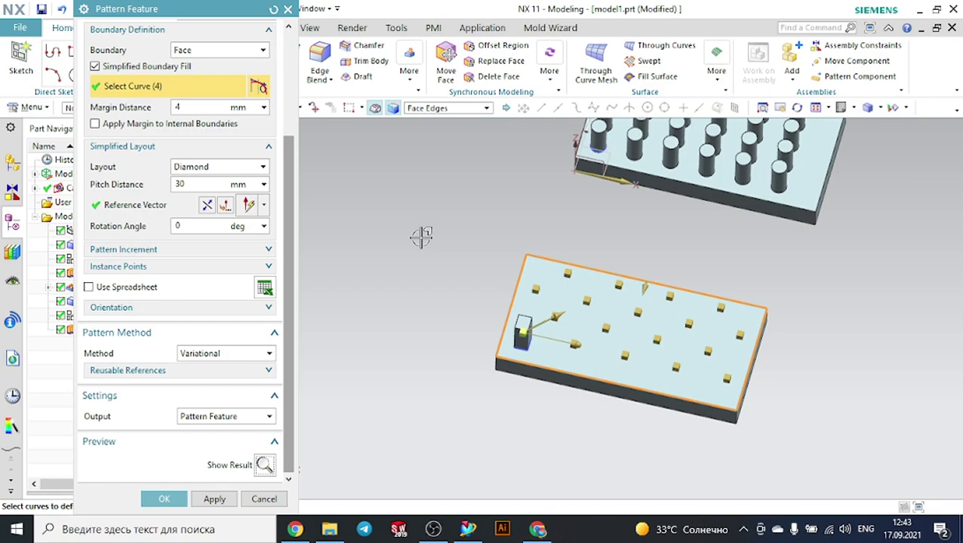
Keep Face as the boundary type and create the diamond-layout pattern of the rectangular post.
click(443, 532)
click(444, 532)
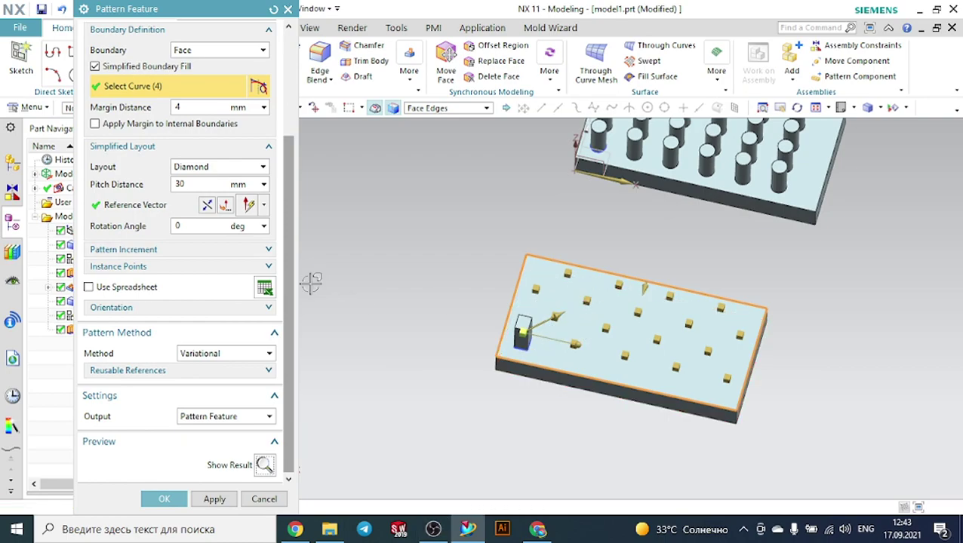
click(193, 51)
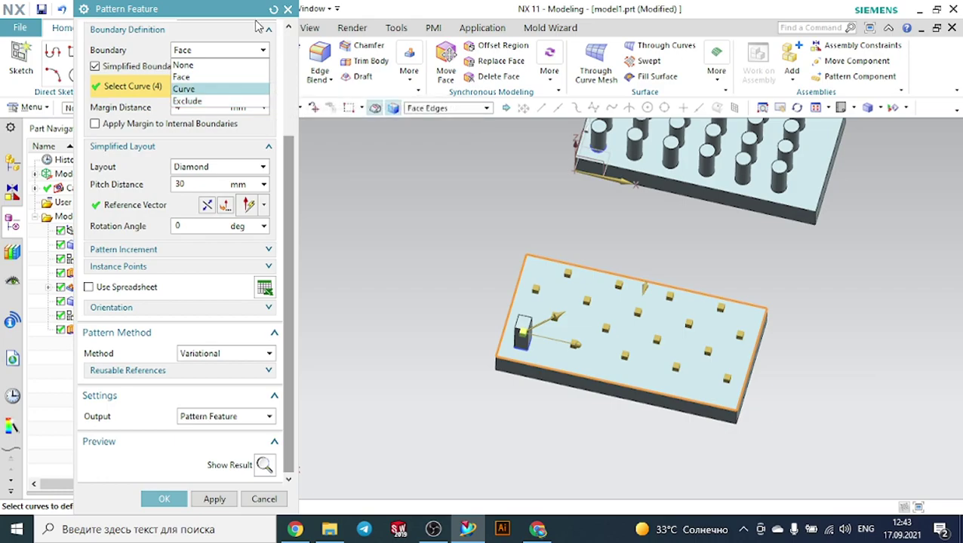
click(169, 499)
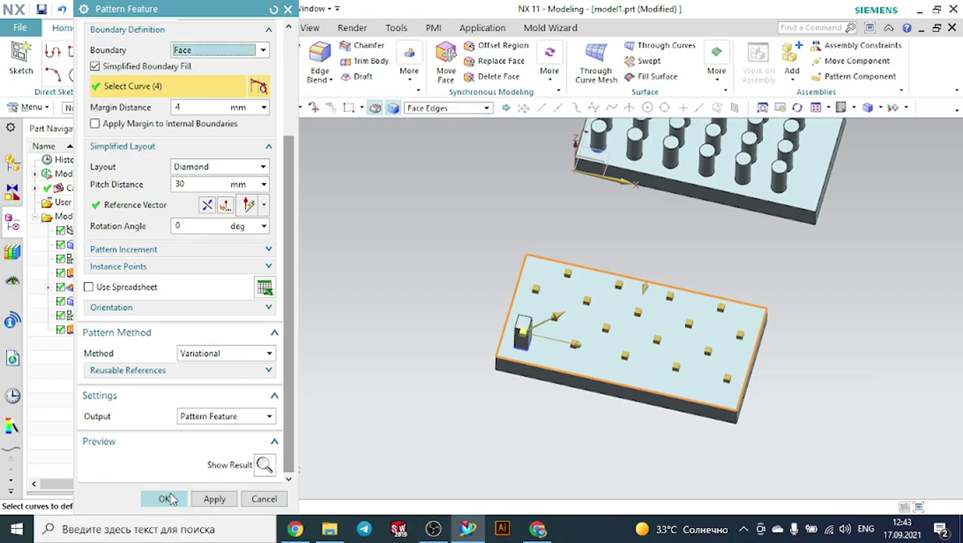
click(164, 501)
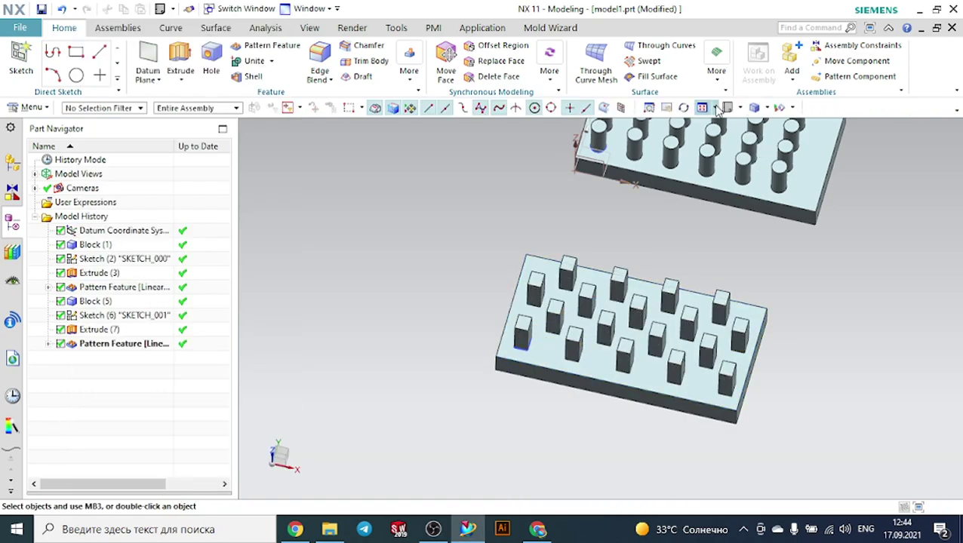
Create a third block of 200 × 100 × 20 mm in the free space beside the second block, with Boolean None.
middle_drag(857, 258, 777, 226)
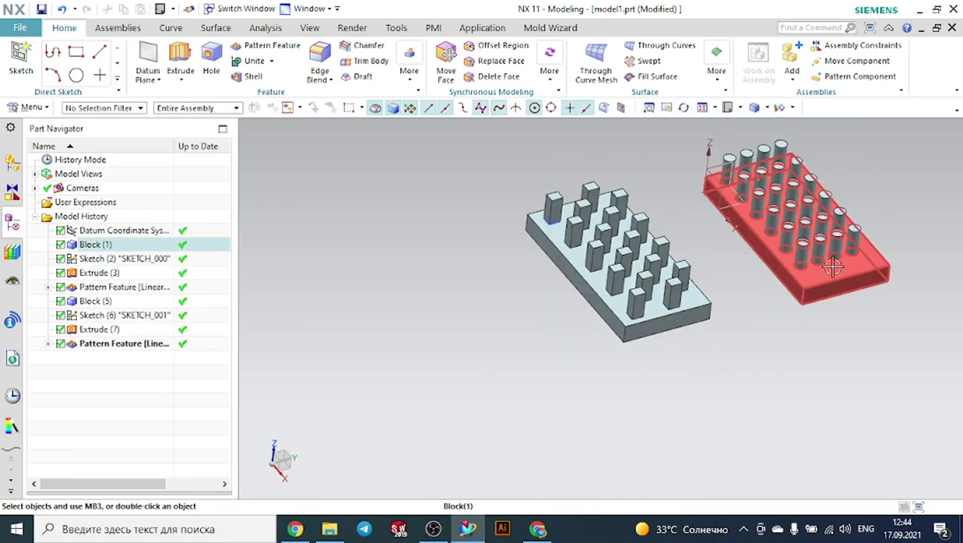
click(407, 83)
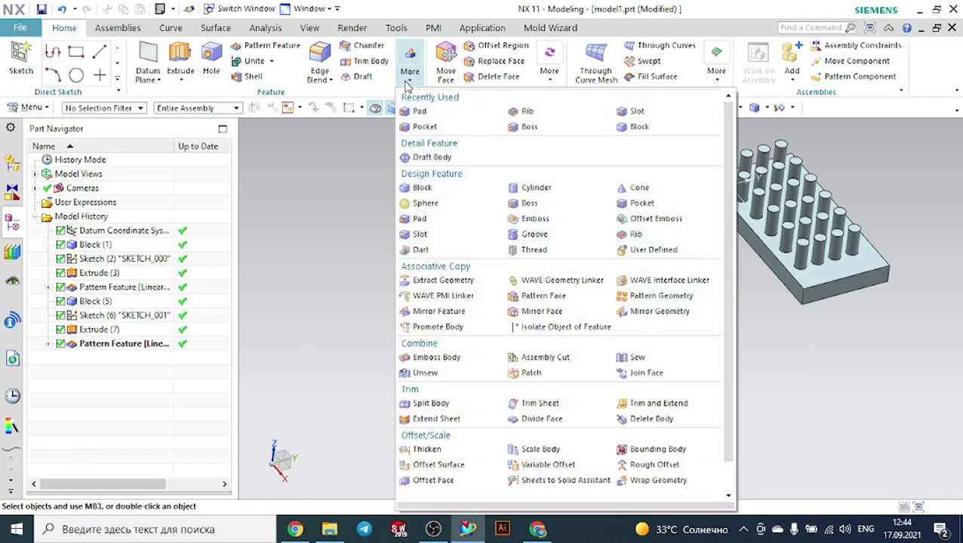
click(649, 126)
click(375, 251)
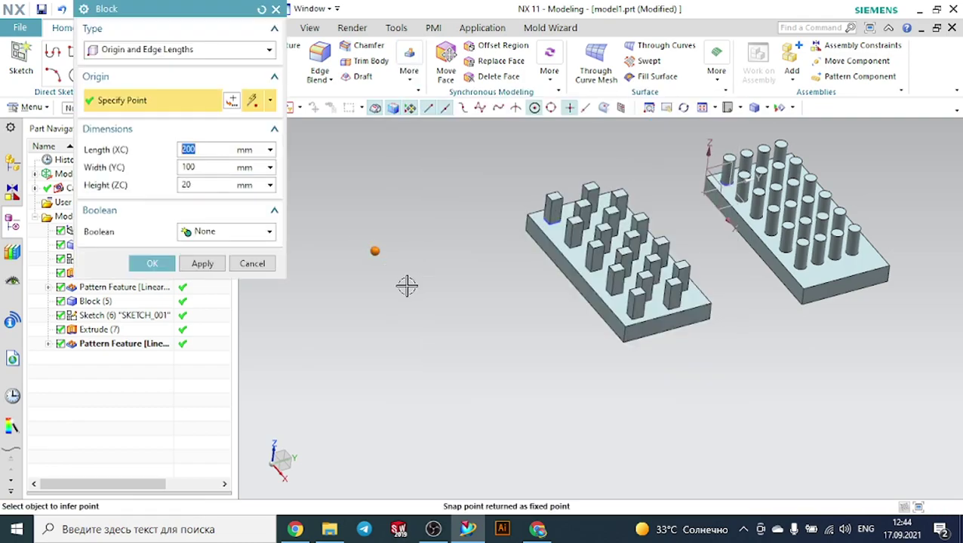
click(152, 263)
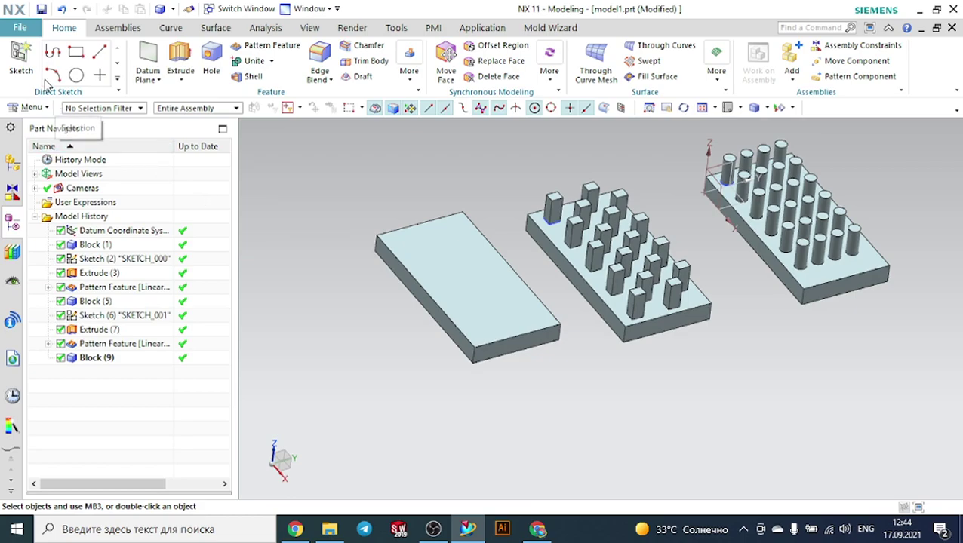
Start a sketch on the third block's upper face and draw a small circle centred at about XC 20, YC -35.
click(22, 62)
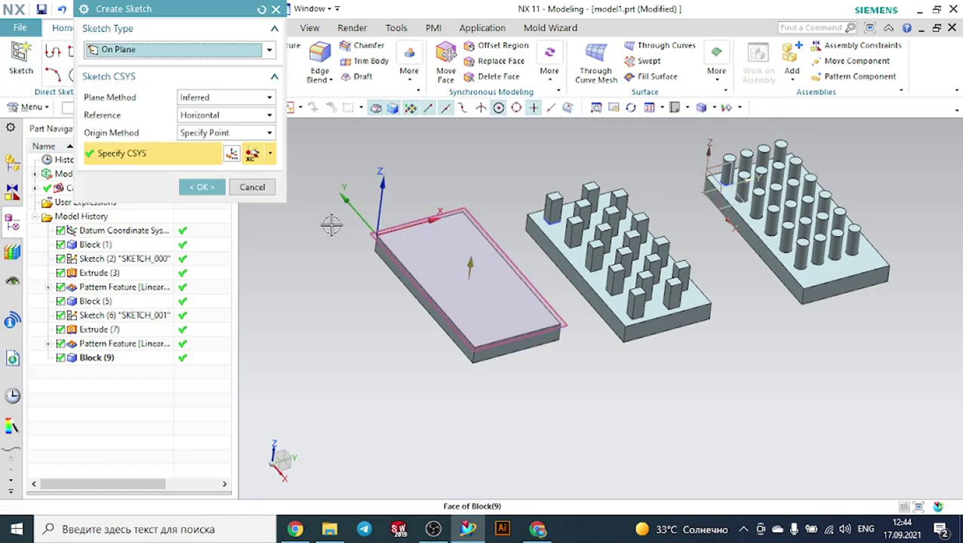
click(370, 236)
click(218, 192)
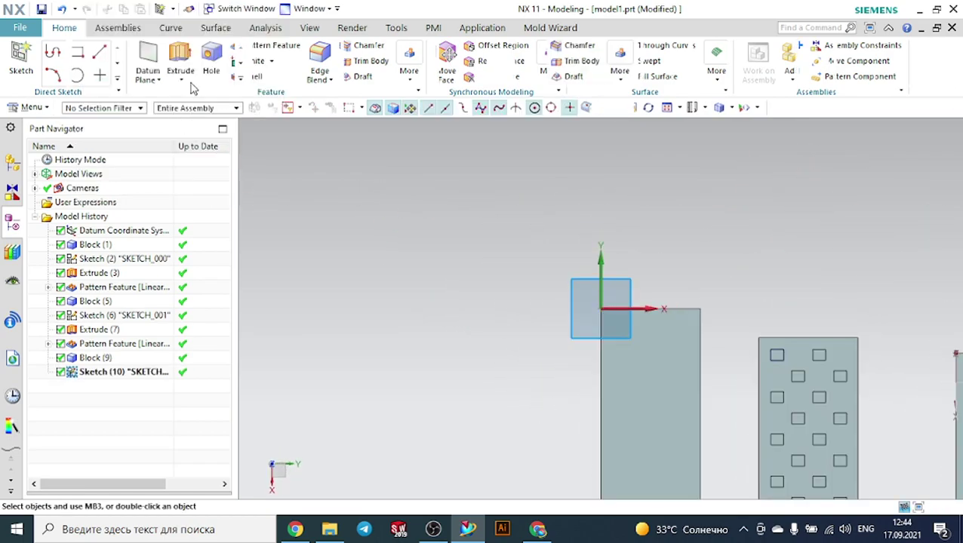
click(176, 52)
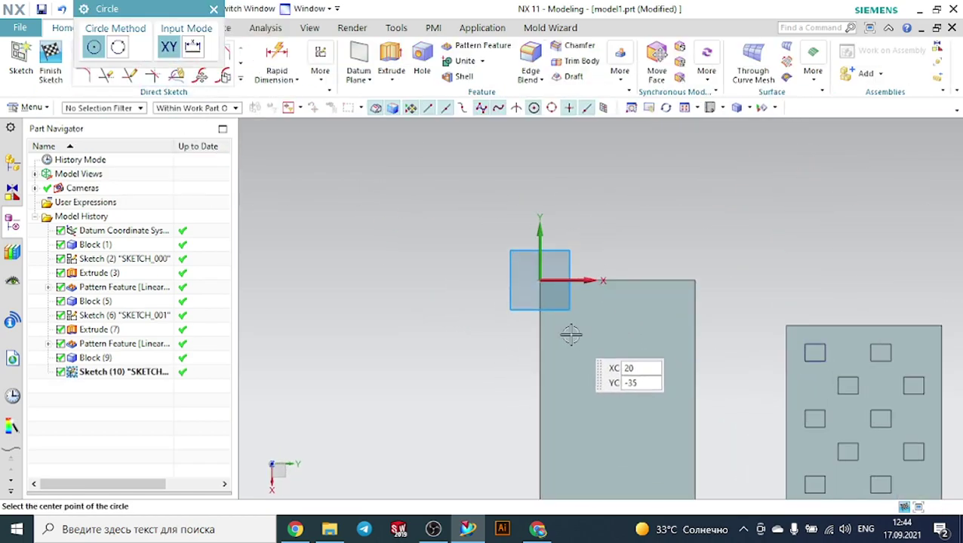
click(568, 332)
click(575, 320)
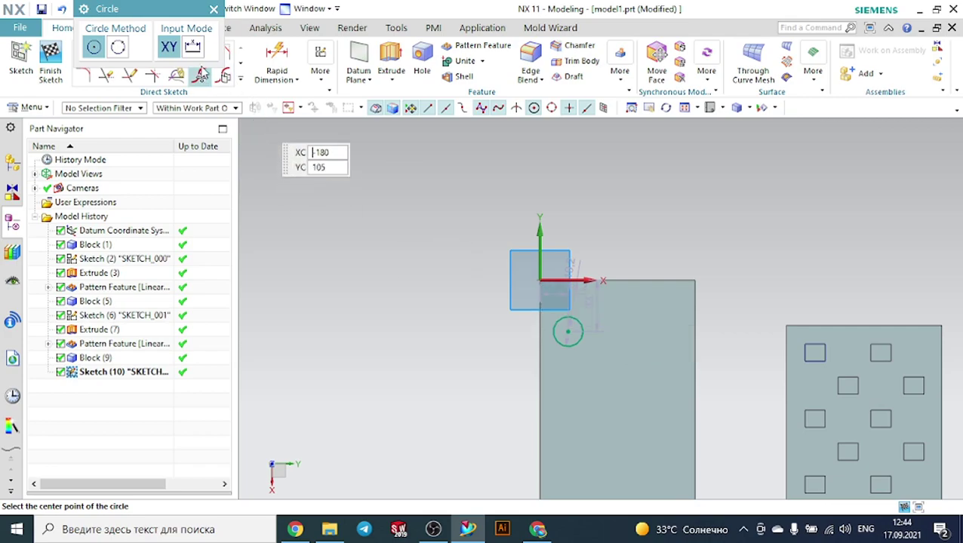
click(214, 8)
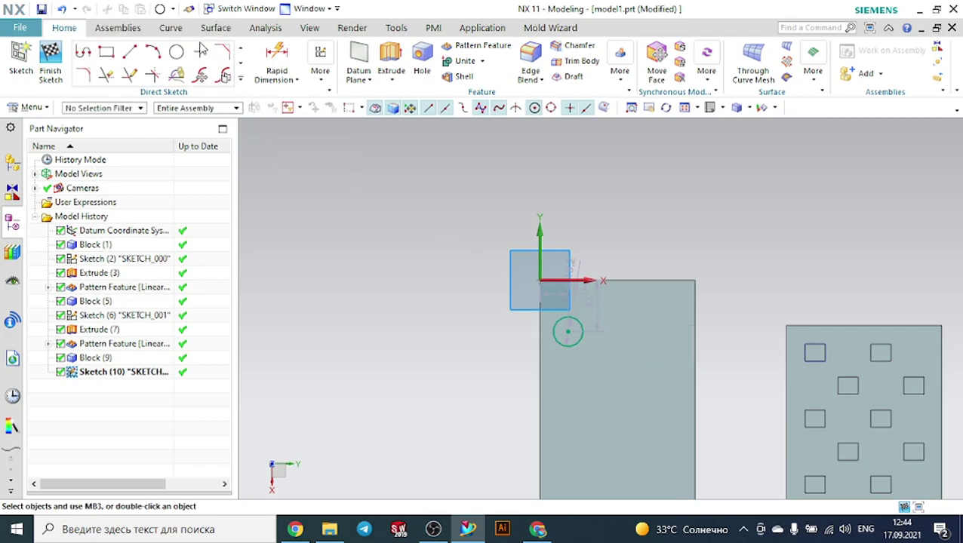
Draw a rectangle from about XC 15, YC -110 across the far half of the block face, and finish the sketch.
click(105, 52)
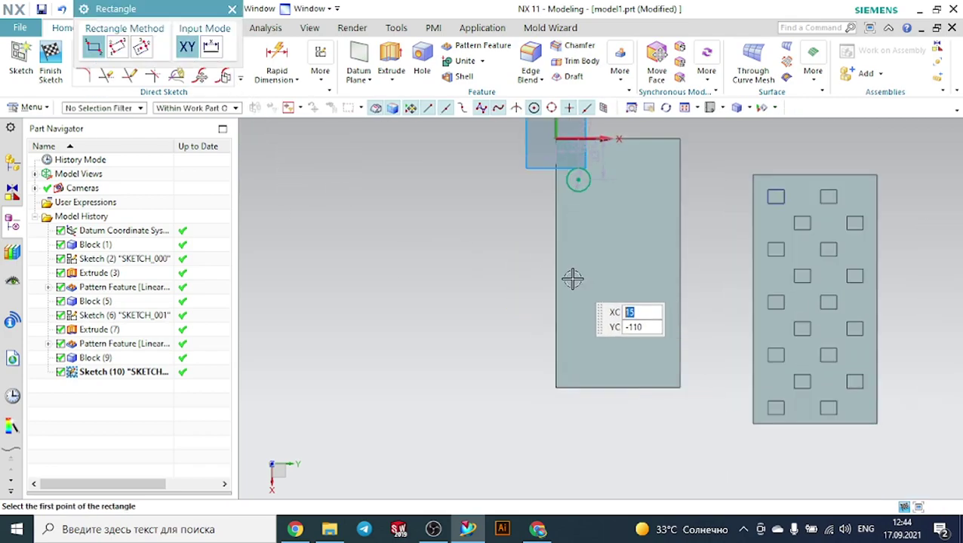
click(573, 276)
click(660, 348)
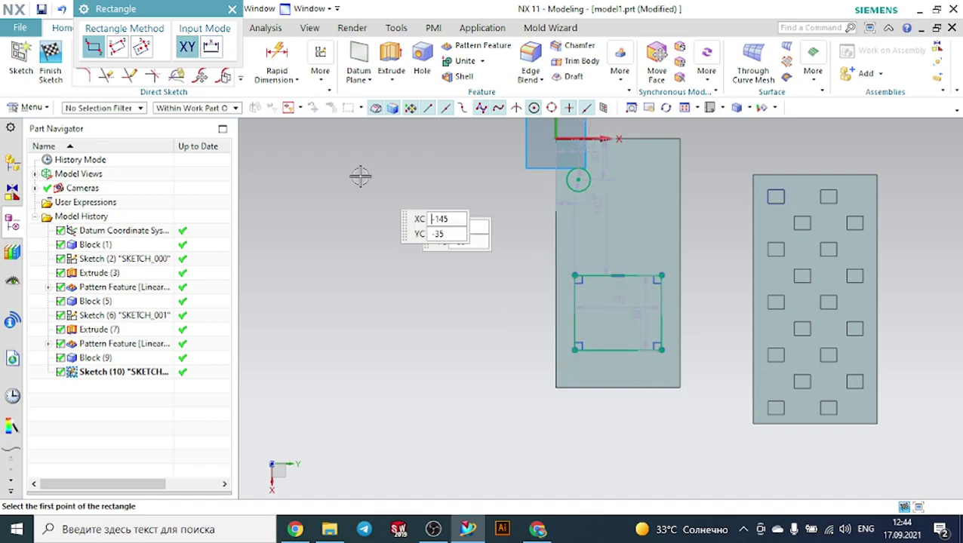
click(231, 10)
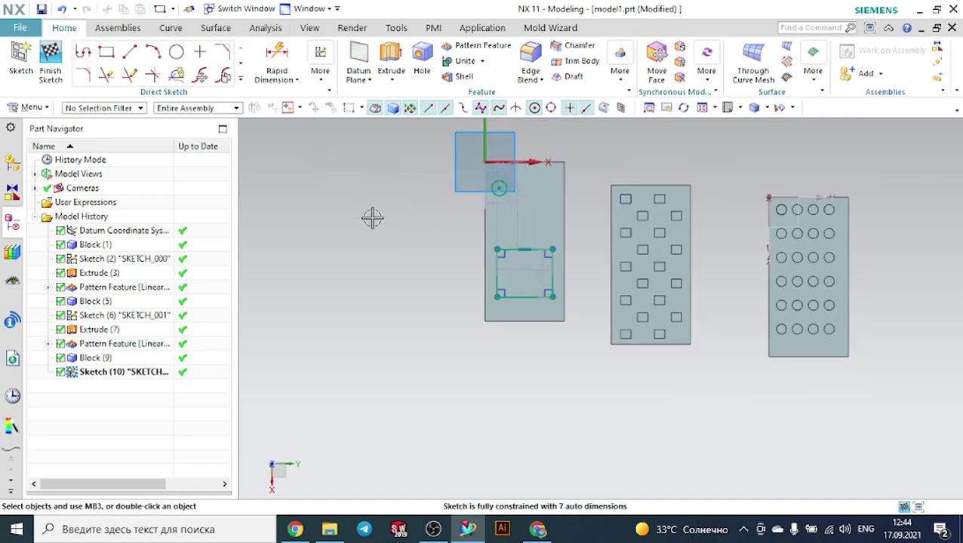
click(50, 62)
mouse_move(365, 241)
middle_down()
mouse_move(393, 200)
mouse_move(393, 211)
mouse_move(379, 194)
middle_up()
scroll(464, 178, up, 3)
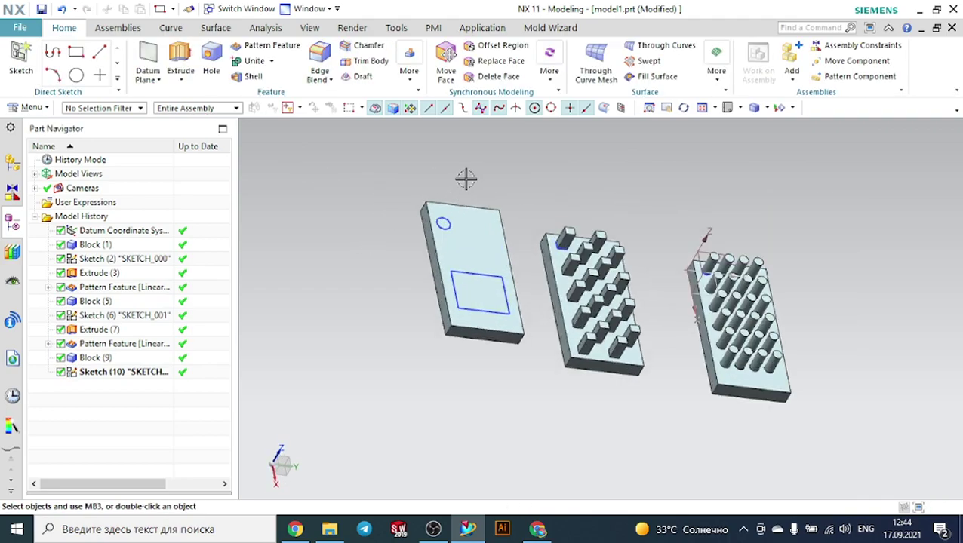
Extrude the circle on the third block 30 mm upward, selecting it with the Region Boundary Curves rule and inferred Boolean.
click(179, 60)
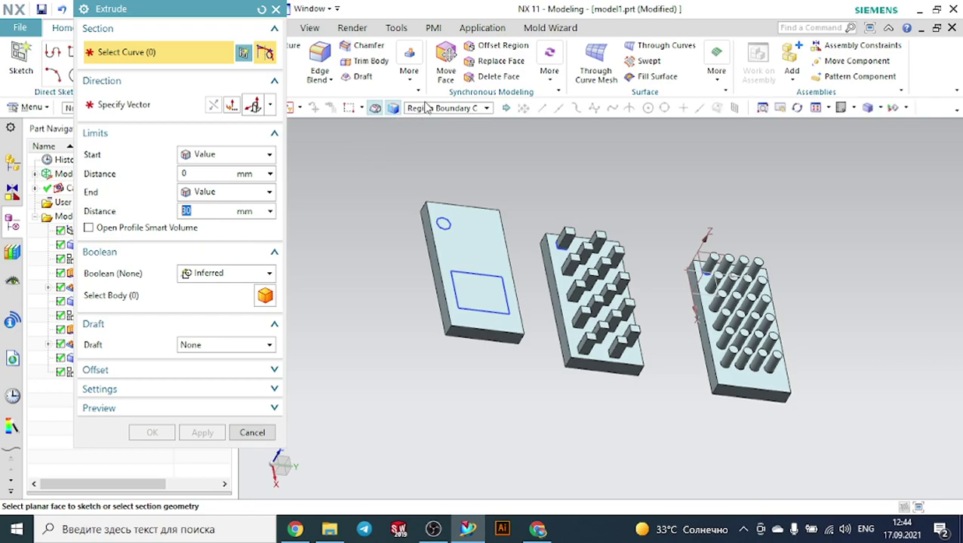
click(426, 108)
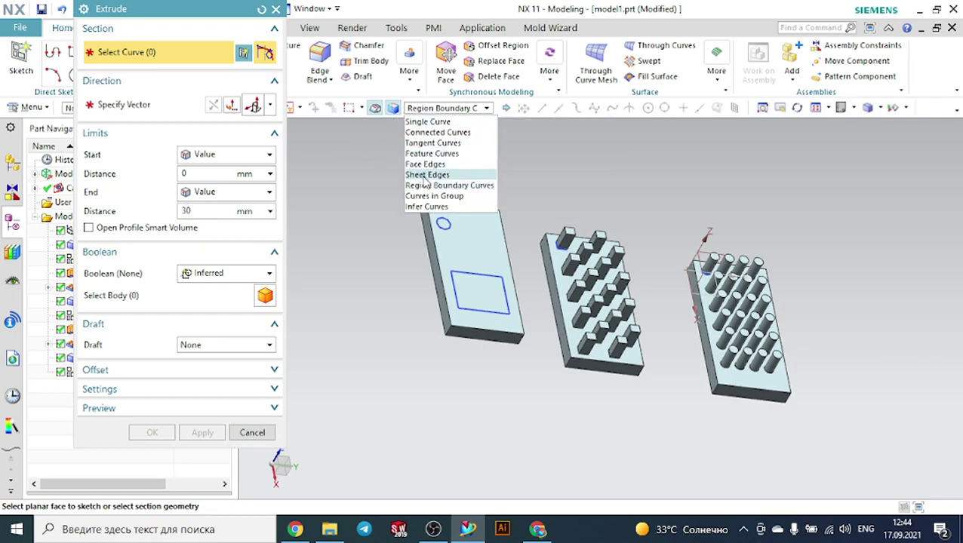
click(449, 185)
scroll(451, 190, up, 3)
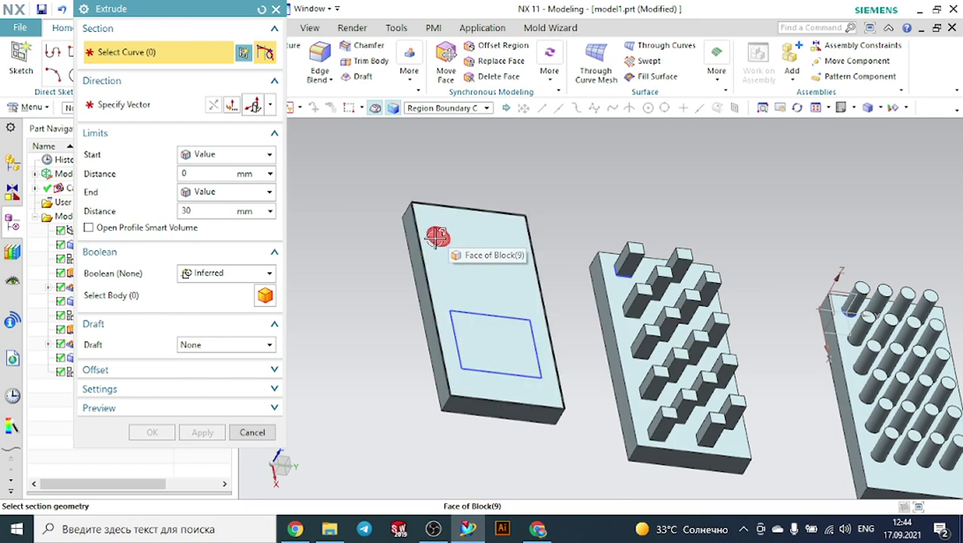
click(436, 237)
scroll(387, 230, up, 2)
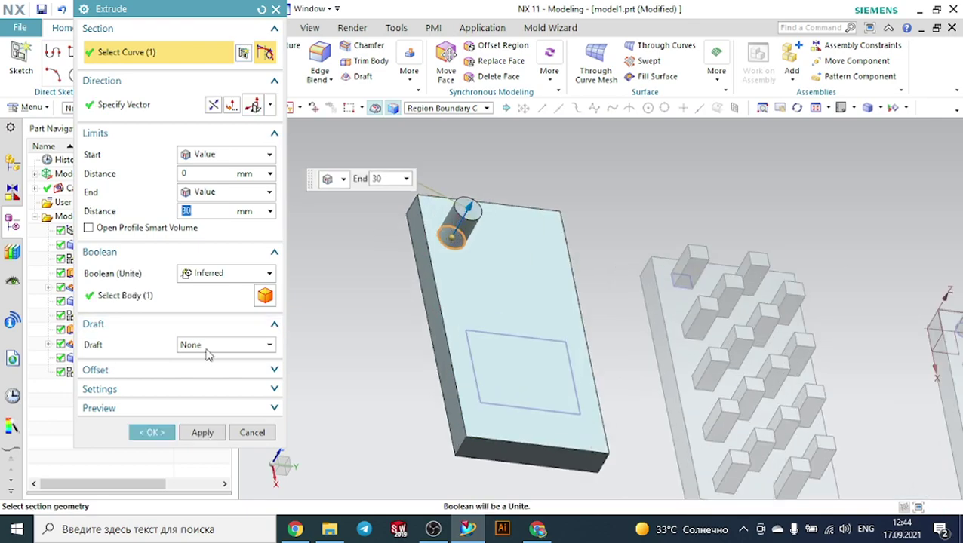
click(163, 436)
scroll(391, 261, down, 3)
Start a Pattern Feature and select the extruded cylinder on the third block as the feature to pattern.
mouse_move(391, 262)
middle_down()
mouse_move(449, 282)
mouse_move(411, 294)
mouse_move(406, 274)
mouse_move(393, 276)
middle_up()
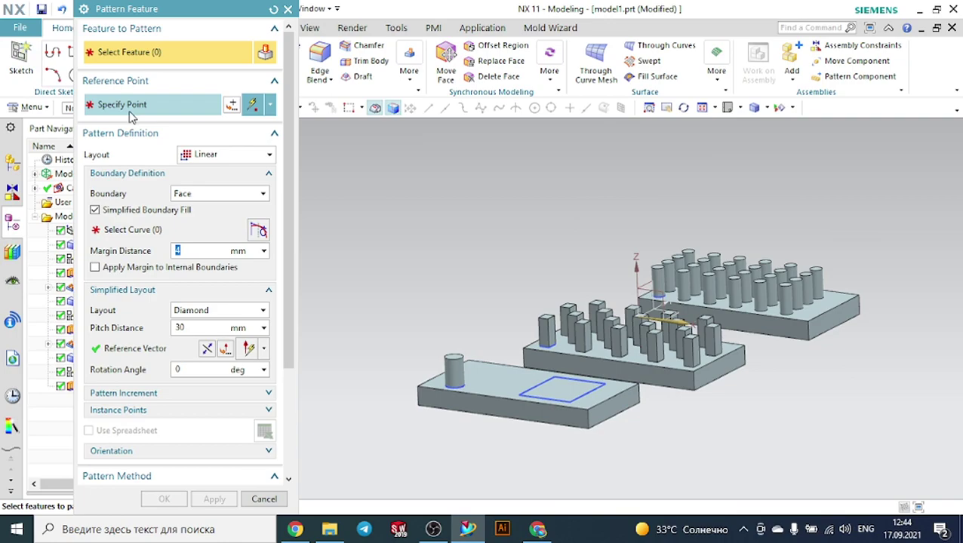
click(154, 51)
scroll(459, 284, up, 3)
click(417, 392)
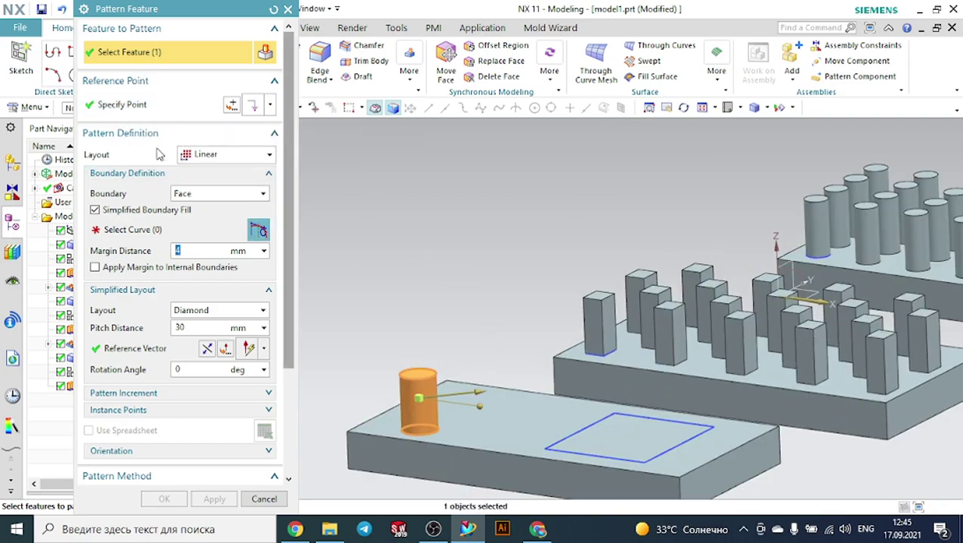
Change the pattern's boundary type to Curve and select the connected rectangle curves on the third block as the boundary.
click(202, 194)
click(193, 235)
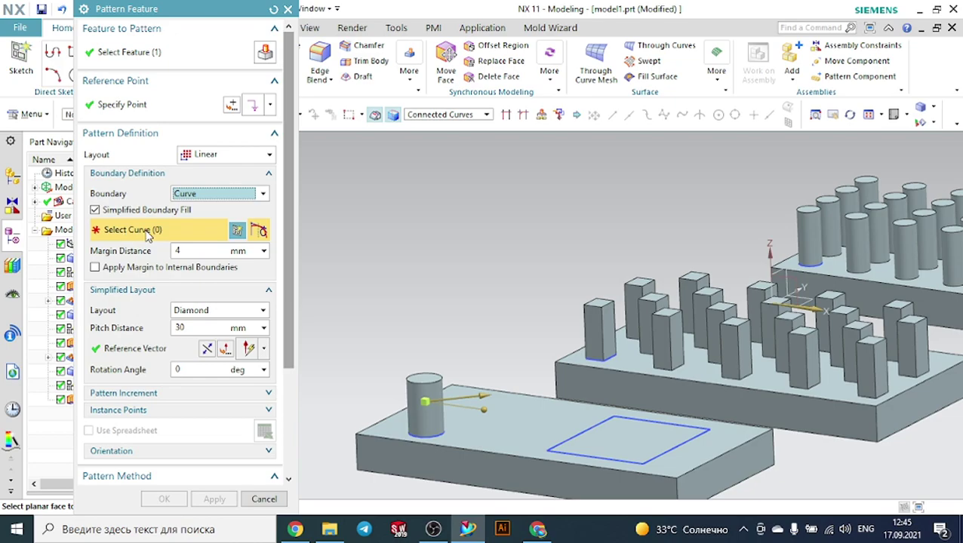
middle_drag(417, 205, 419, 224)
scroll(493, 223, down, 3)
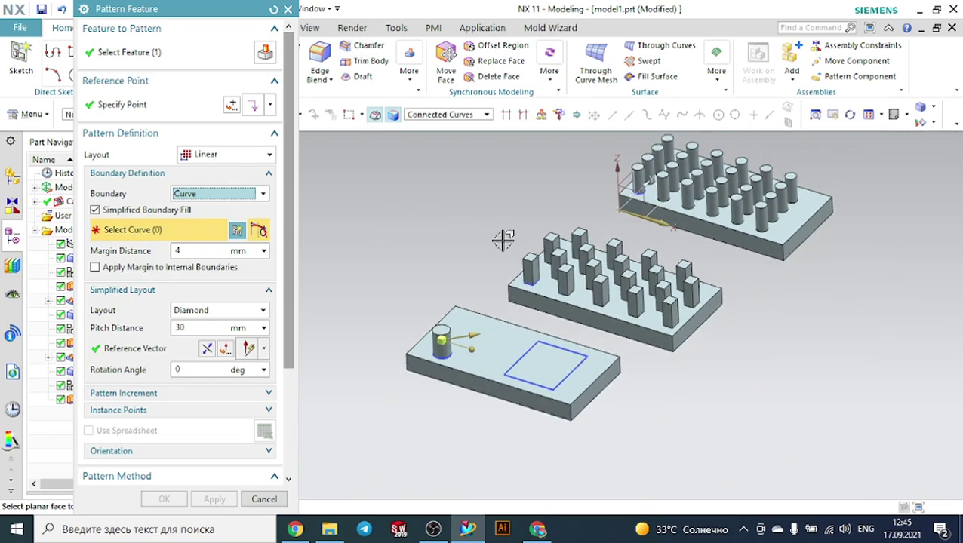
scroll(555, 400, up, 4)
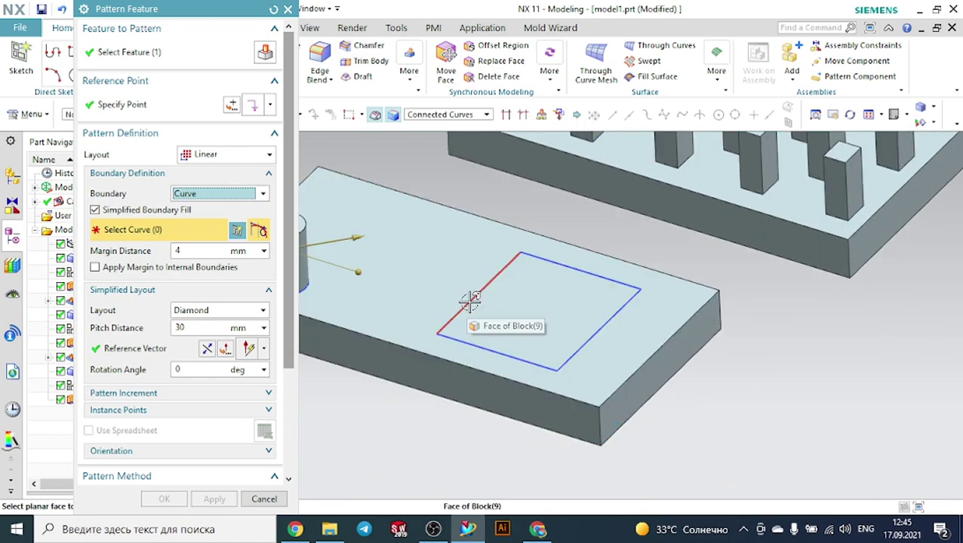
click(470, 302)
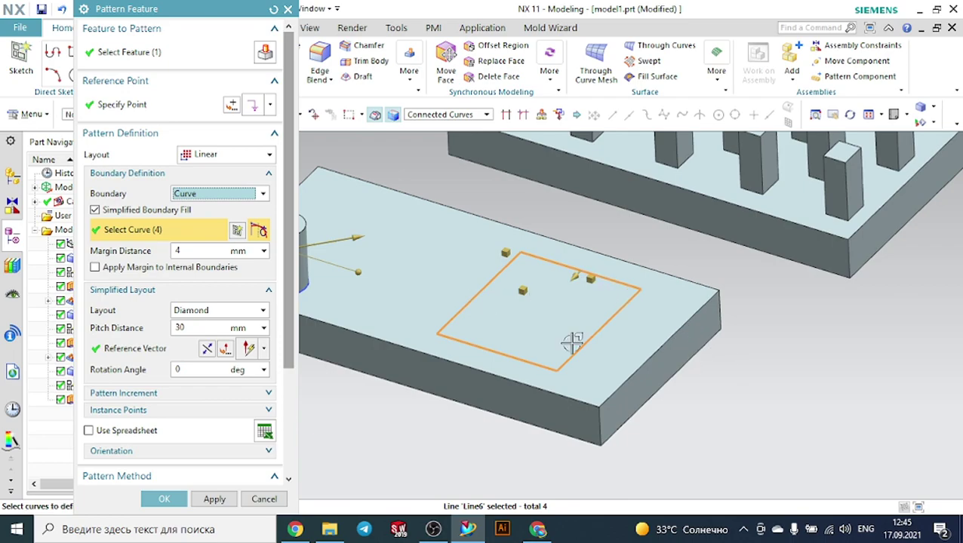
Set the simplified layout to Square with a margin distance of 0 mm and a pitch distance of 20 mm.
click(208, 312)
click(202, 326)
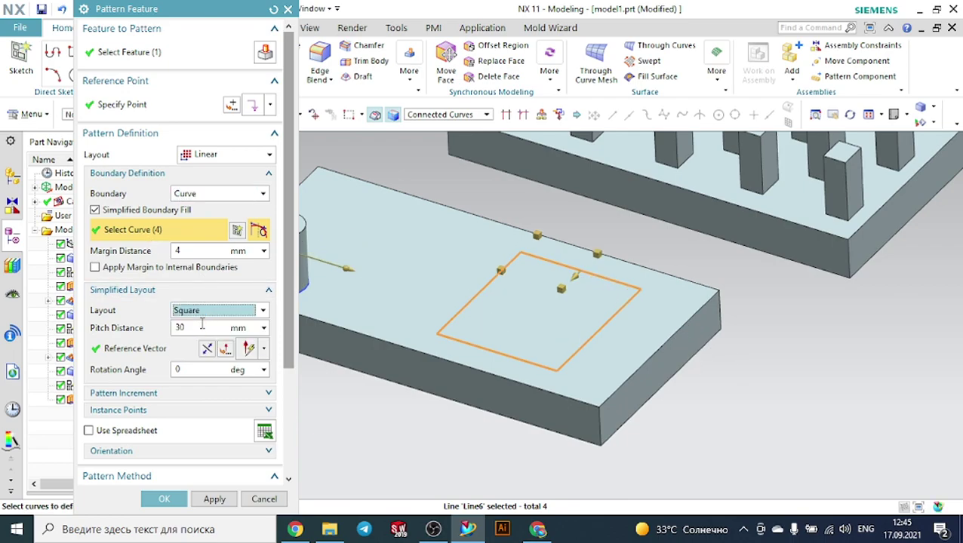
mouse_move(747, 322)
middle_down()
mouse_move(711, 335)
mouse_move(728, 349)
middle_up()
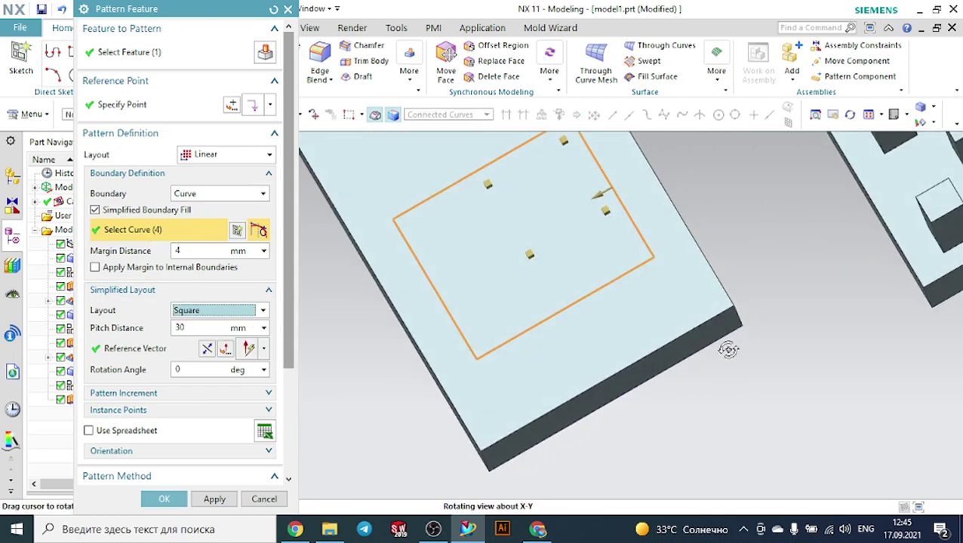
click(203, 252)
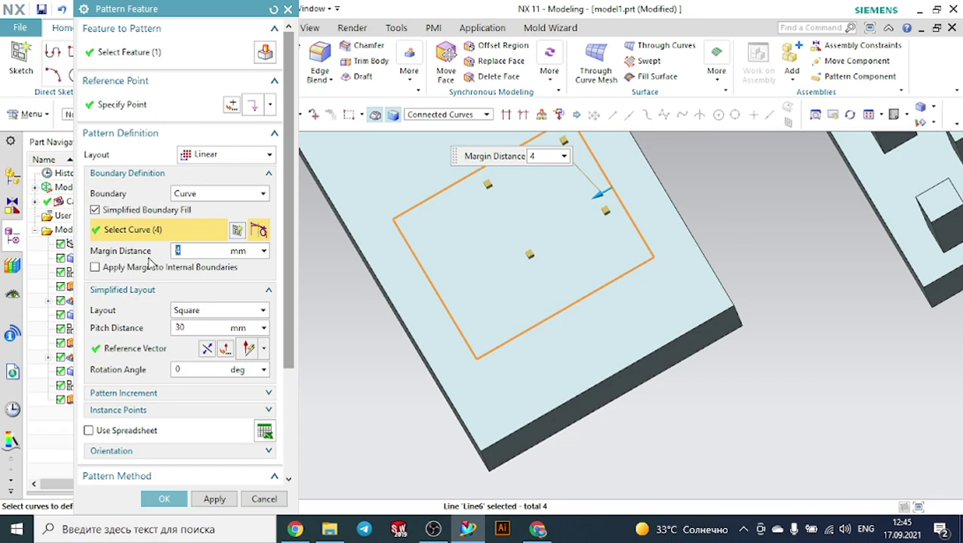
click(197, 331)
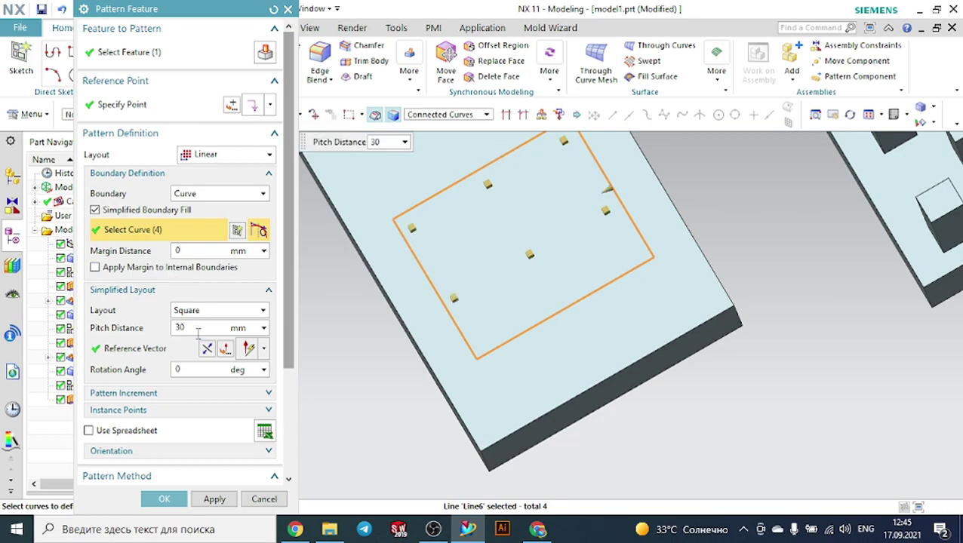
double_click(198, 332)
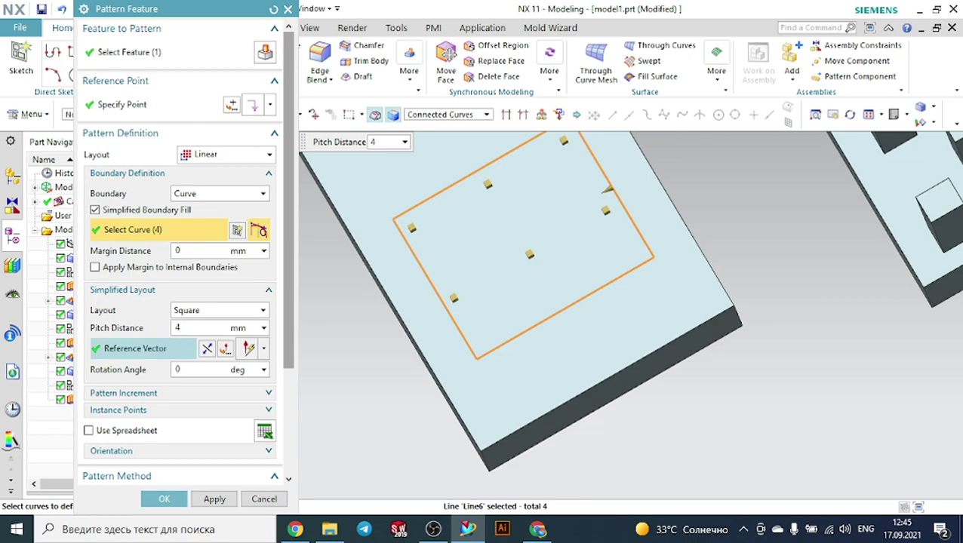
key(Return)
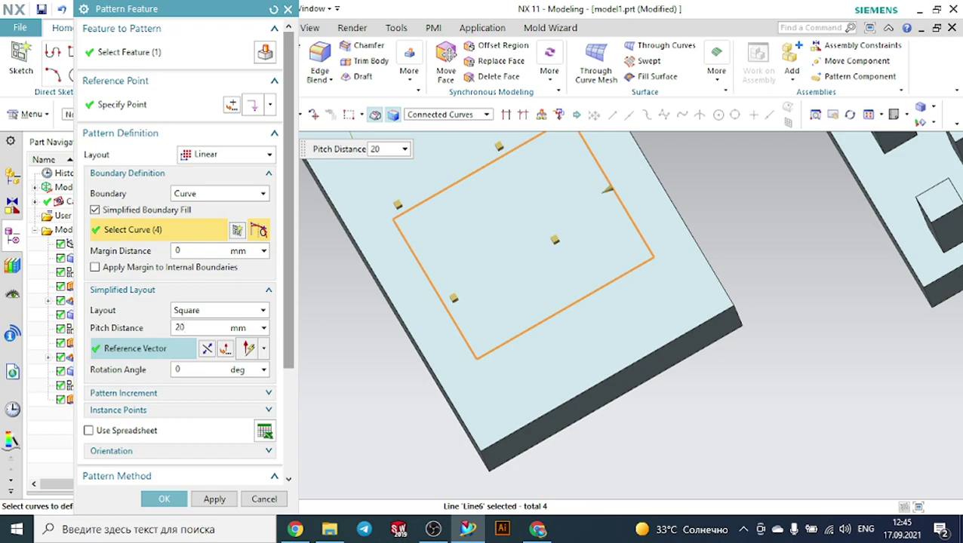
key(Return)
Preview the square cylinder pattern inside the rectangle on the third block, inspect it, and undo the preview result.
scroll(522, 204, down, 4)
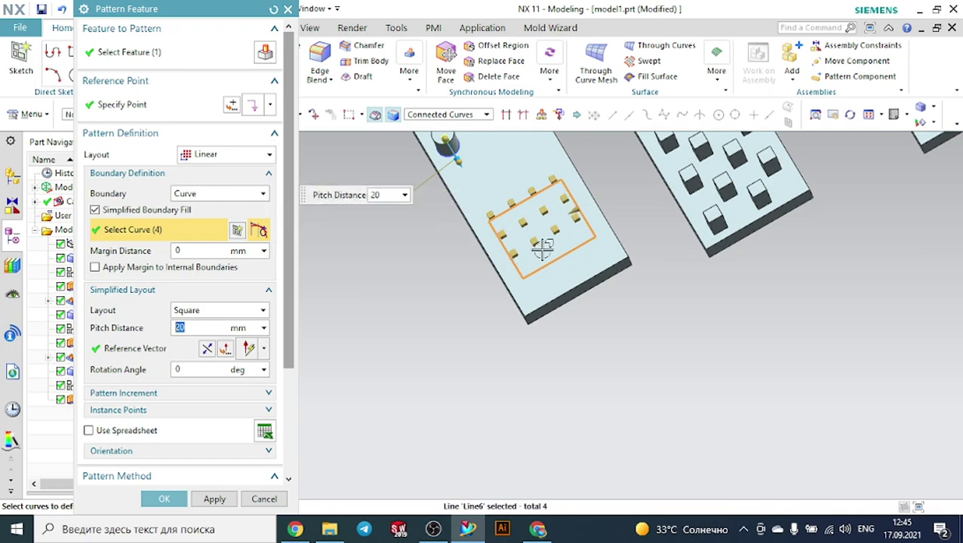
scroll(545, 215, down, 2)
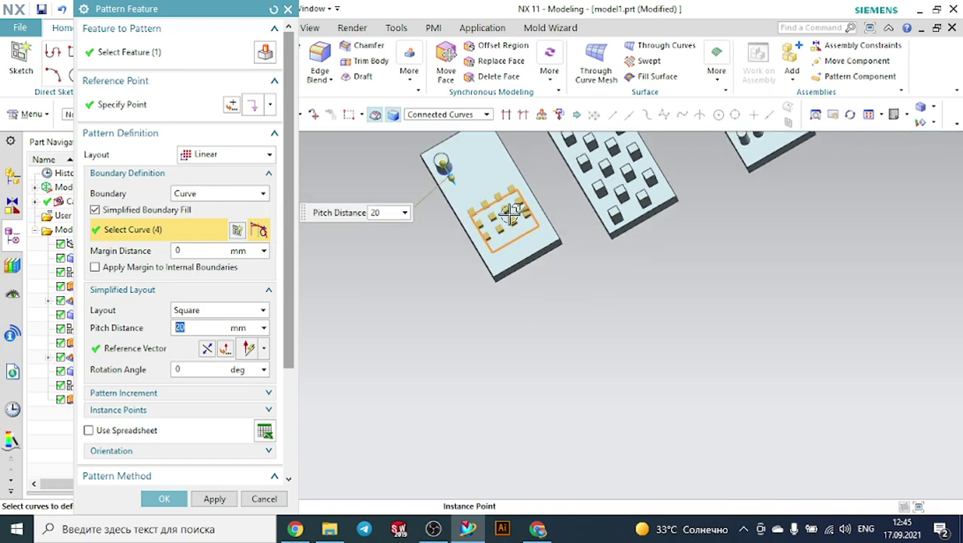
scroll(510, 188, up, 1)
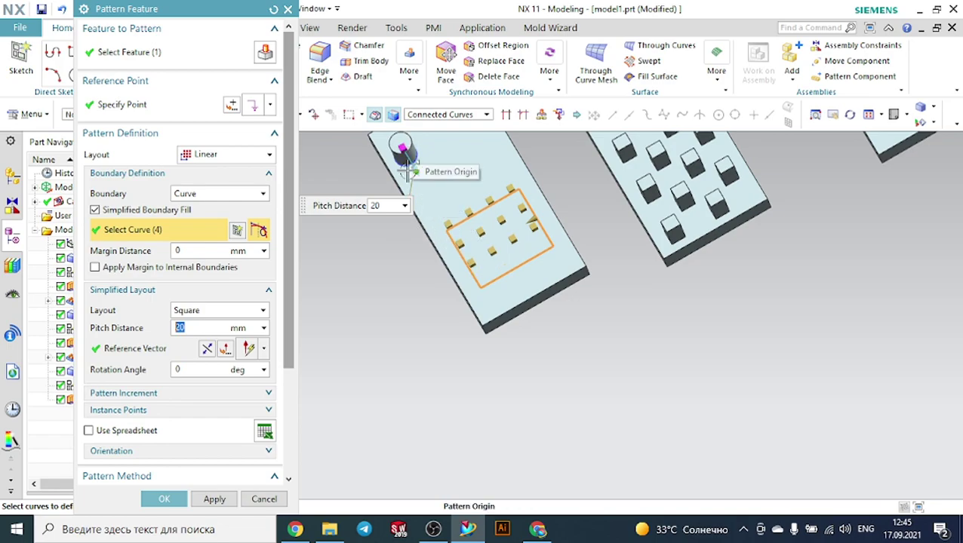
scroll(255, 430, down, 3)
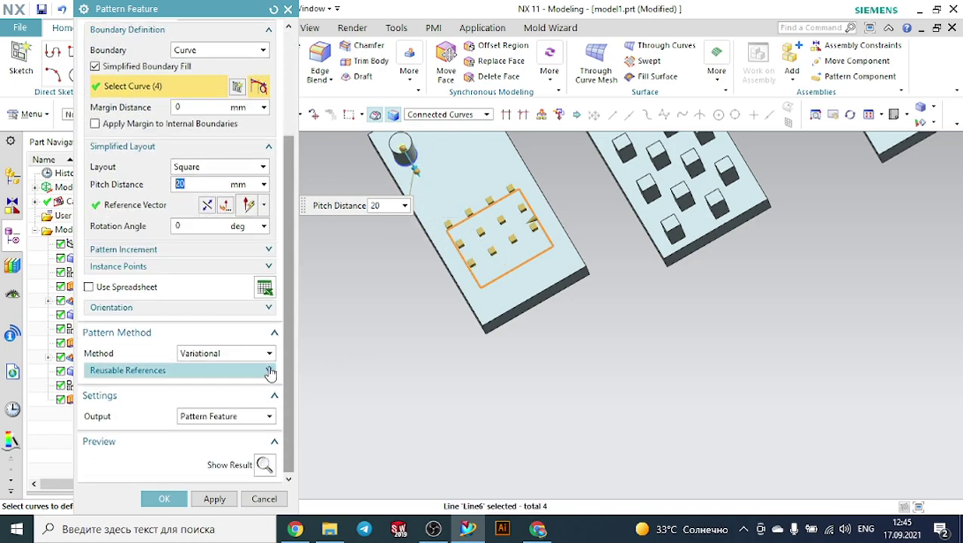
click(263, 465)
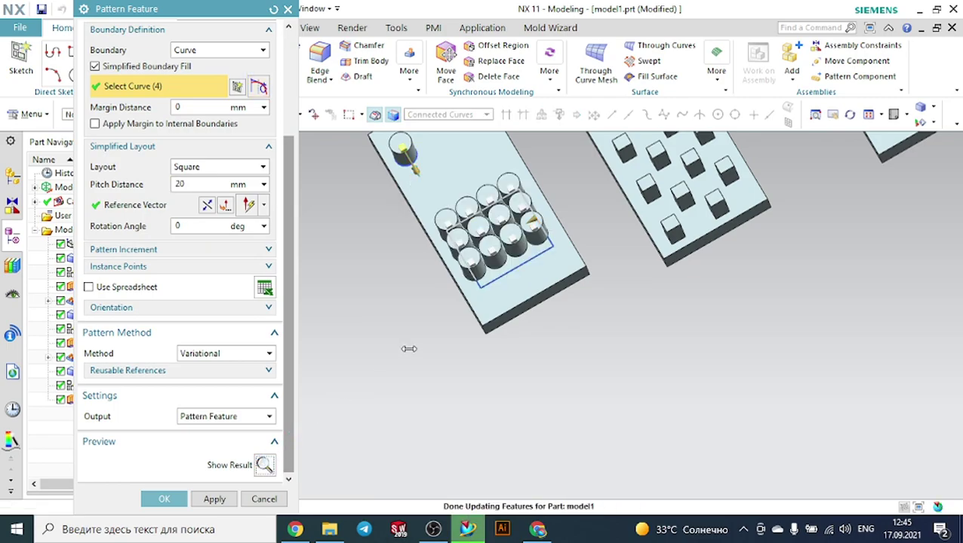
middle_drag(418, 339, 478, 183)
scroll(479, 183, up, 2)
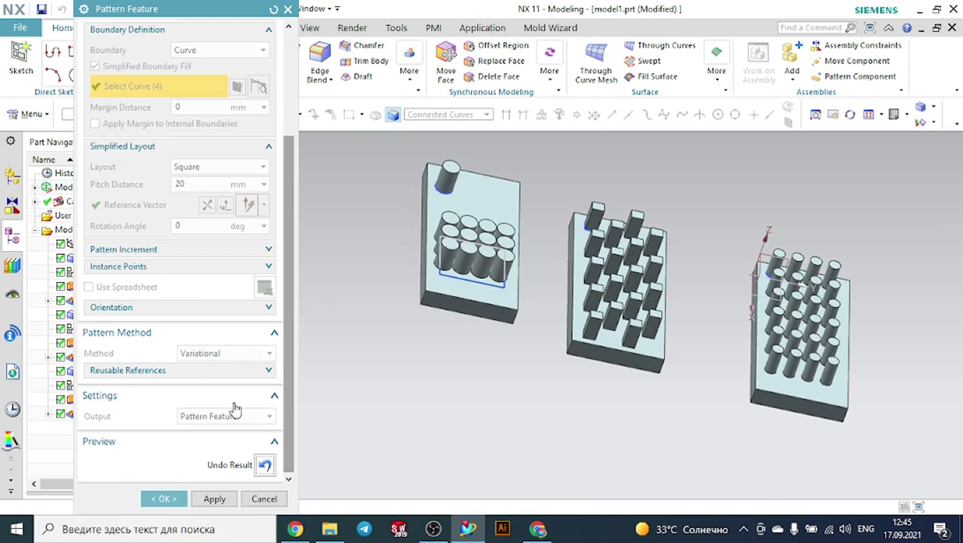
click(265, 466)
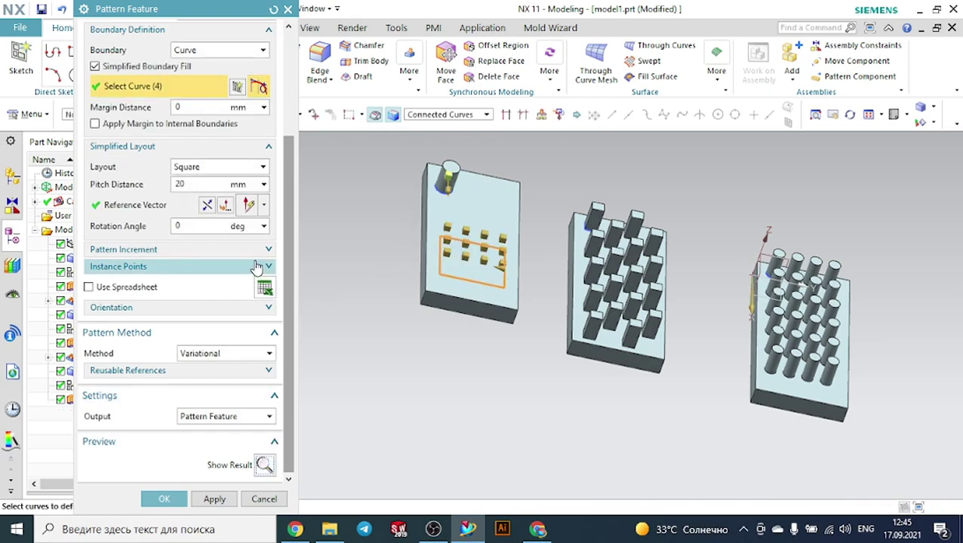
Try margin distances of 2 mm and 3 mm for the rectangular boundary while checking the instance points.
click(185, 108)
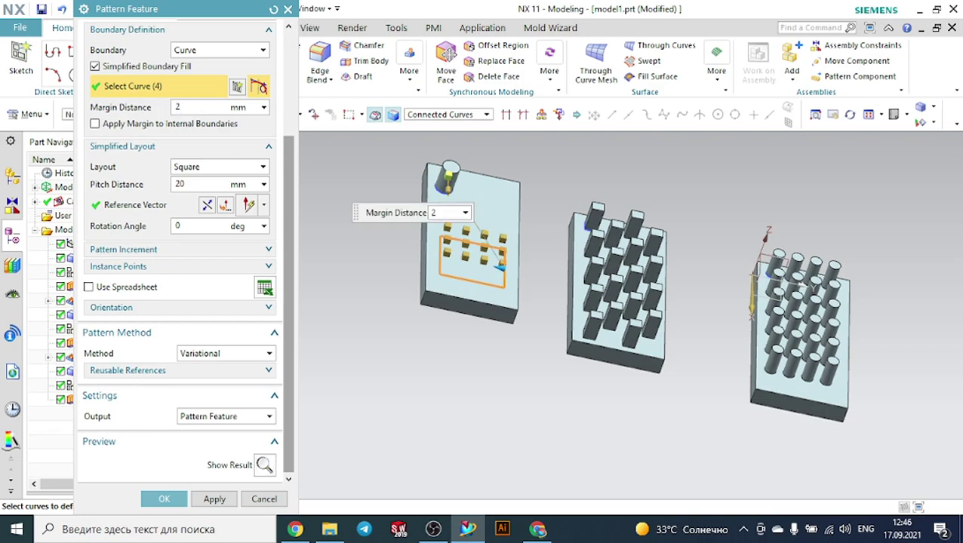
key(Return)
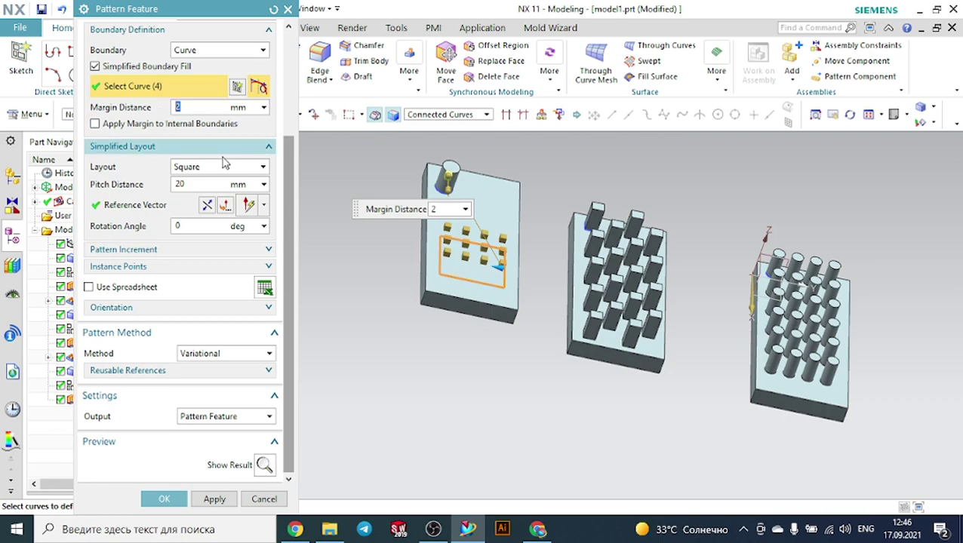
click(219, 184)
middle_drag(581, 175, 565, 219)
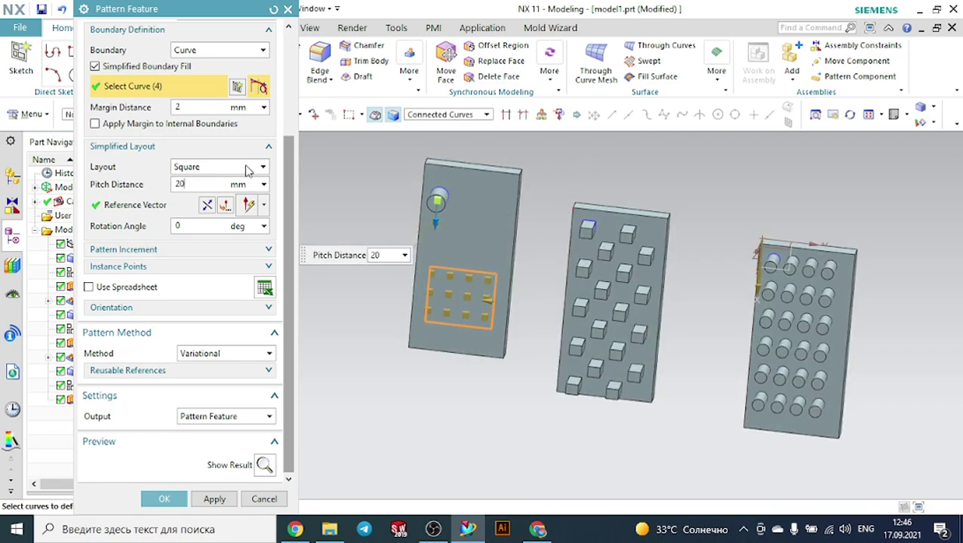
click(185, 106)
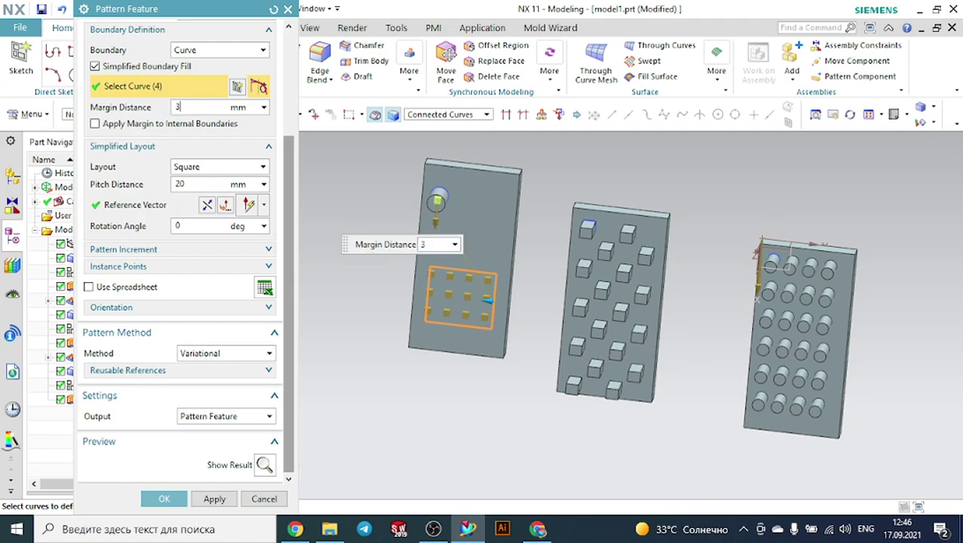
click(191, 184)
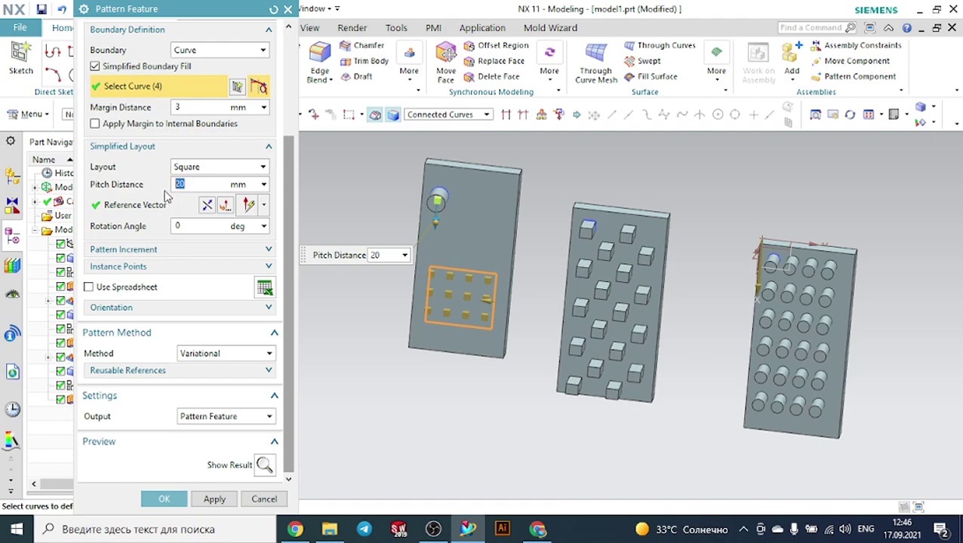
Set the margin distance to 5 mm and change the simplified layout to Triangle.
click(195, 108)
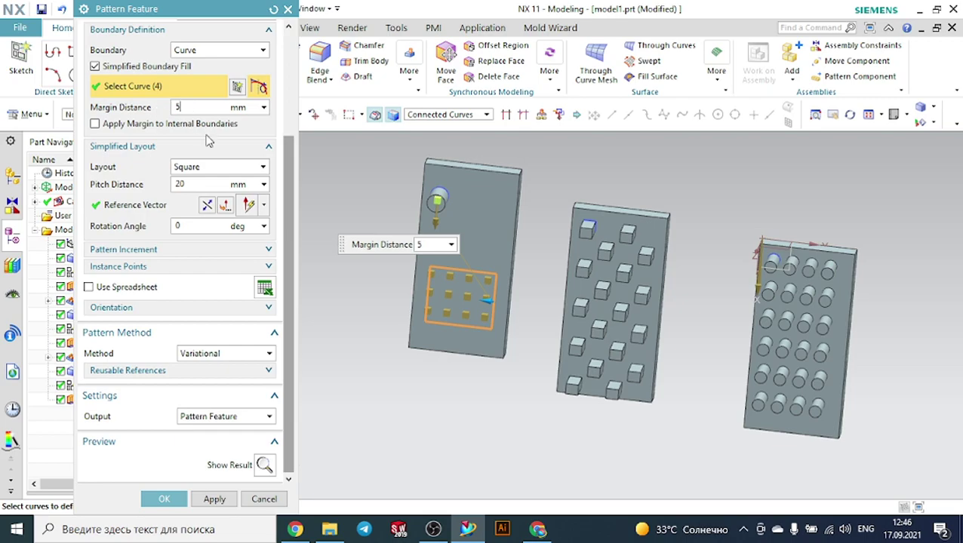
click(212, 166)
click(211, 166)
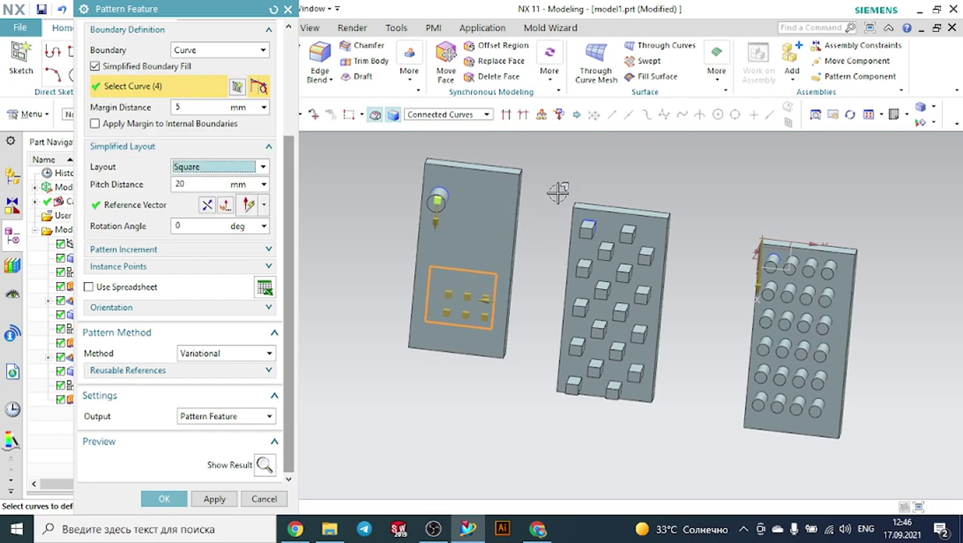
click(199, 169)
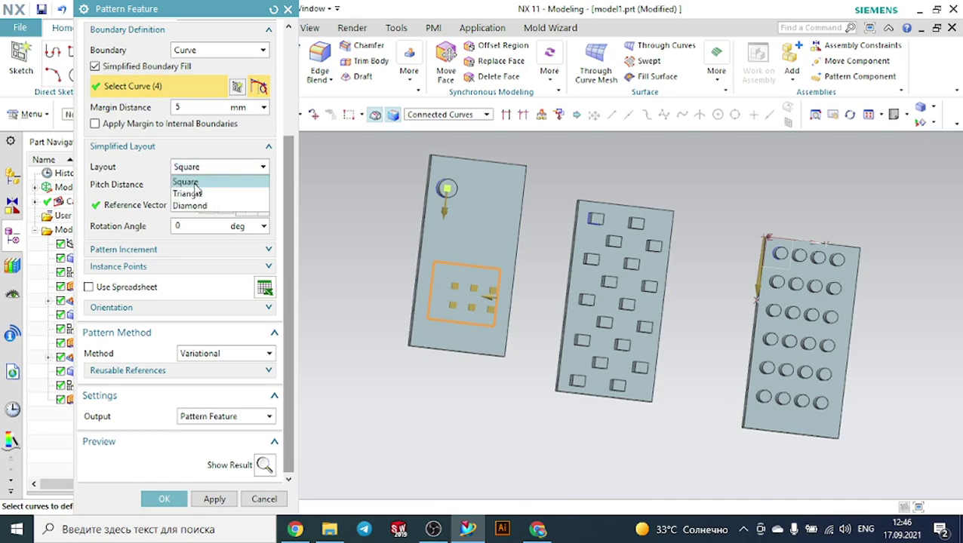
click(196, 194)
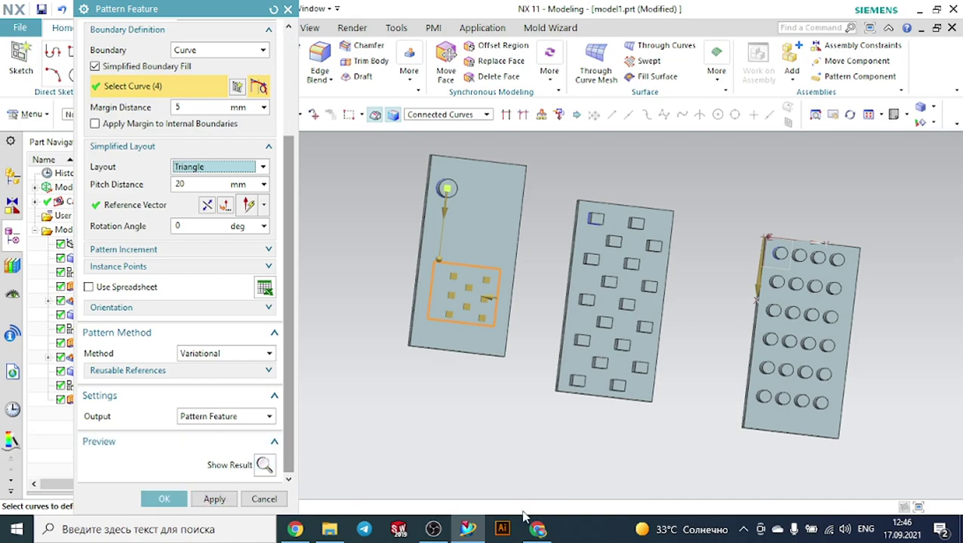
Switch to Google Meet to admit the waiting participant, and return to NX with the presenting notification dismissed.
mouse_move(534, 529)
click(522, 484)
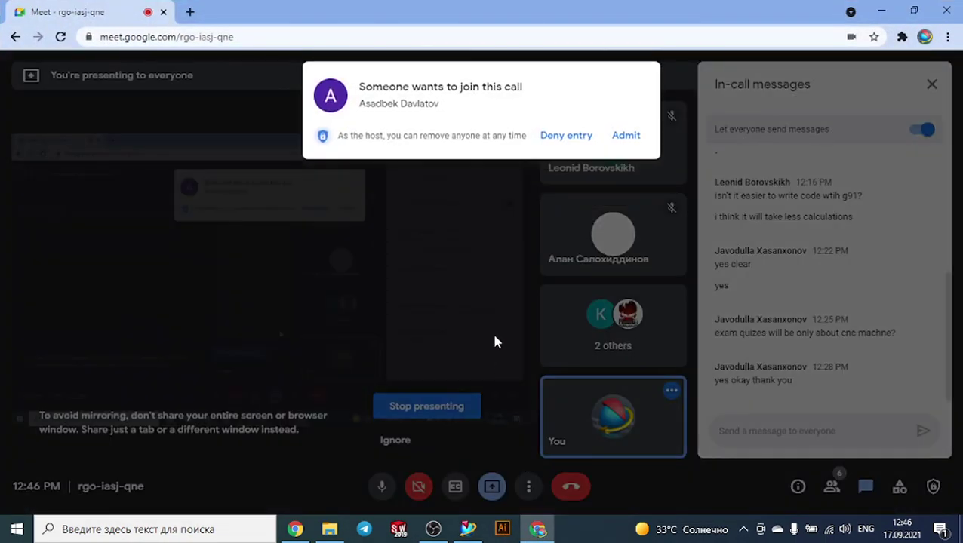
click(623, 136)
click(551, 530)
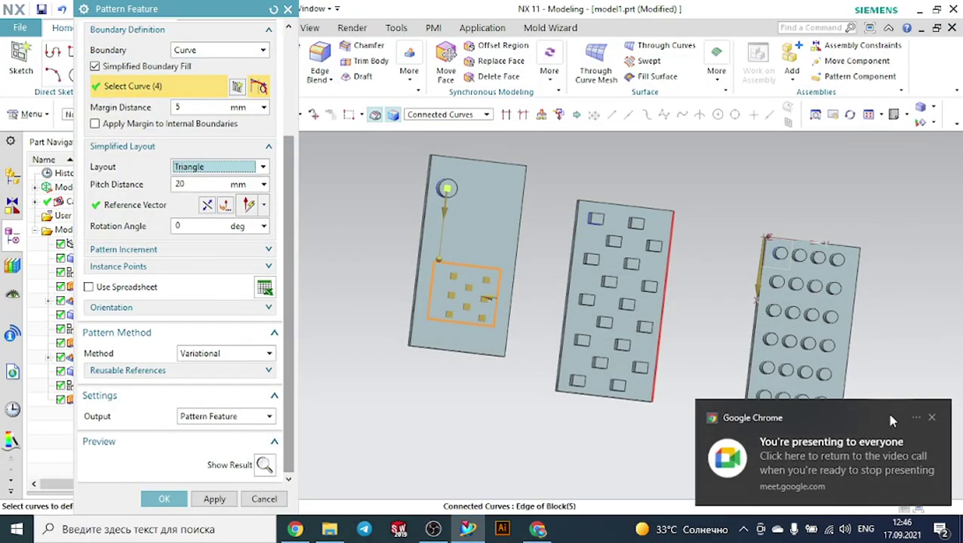
click(932, 416)
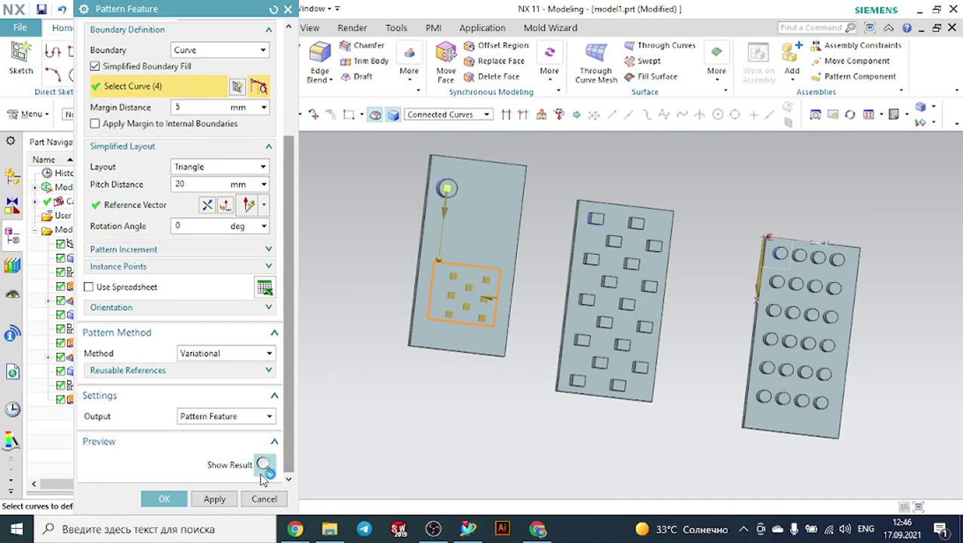
Return to NX, preview the triangle-layout cylinder pattern inside the rectangle, inspect it, and cancel the pattern feature.
key(alt+Tab)
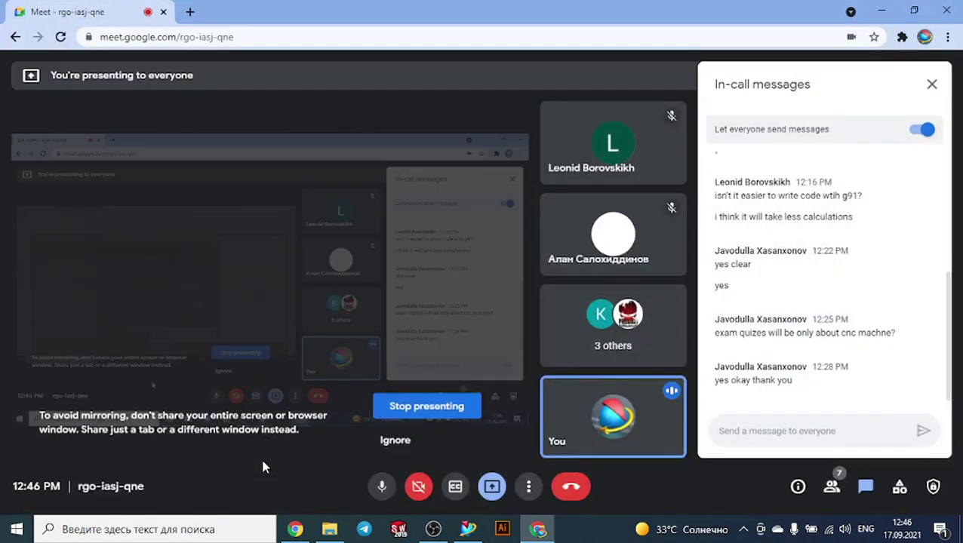
click(468, 529)
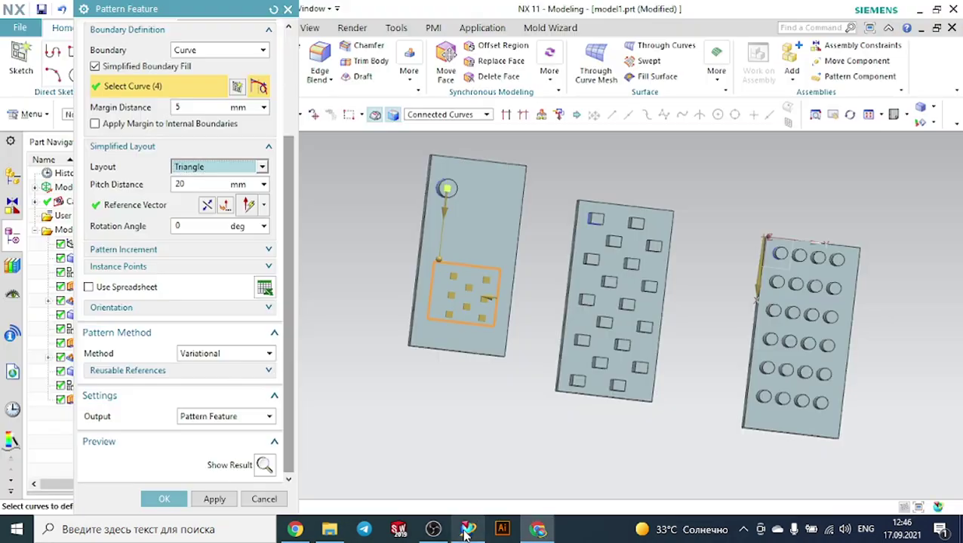
click(264, 466)
mouse_move(447, 400)
middle_down()
mouse_move(443, 377)
mouse_move(454, 372)
mouse_move(450, 395)
middle_up()
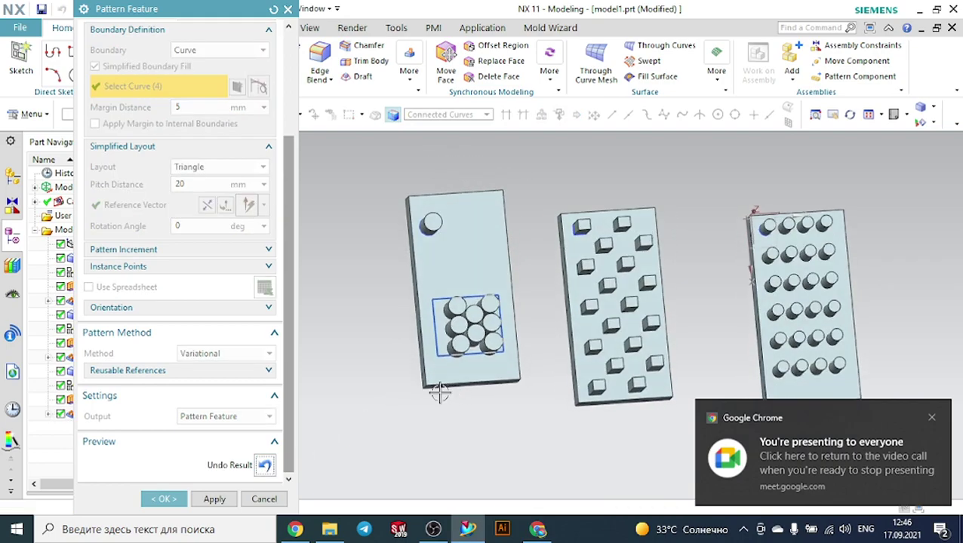
click(264, 498)
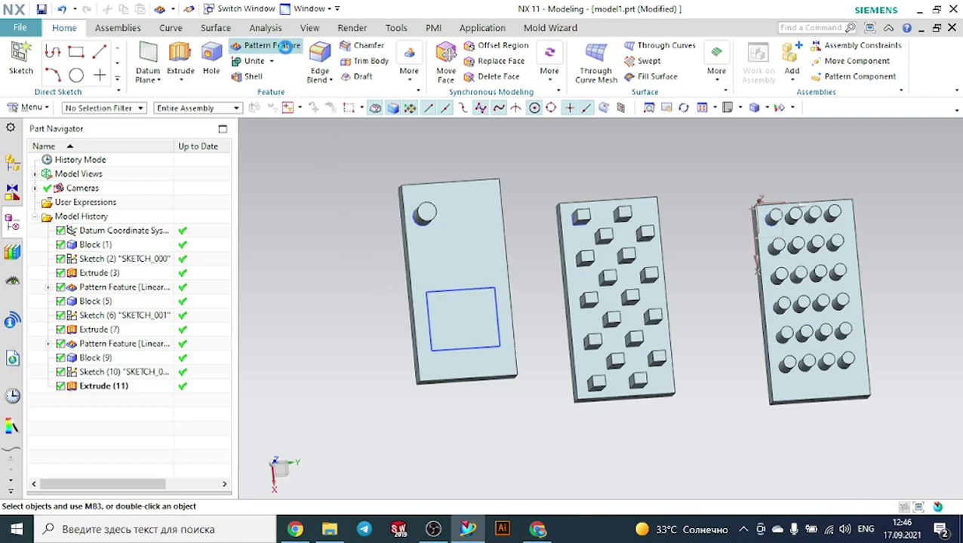
Start a new linear Pattern Feature with the cylinder on the third block as the feature to pattern.
click(270, 46)
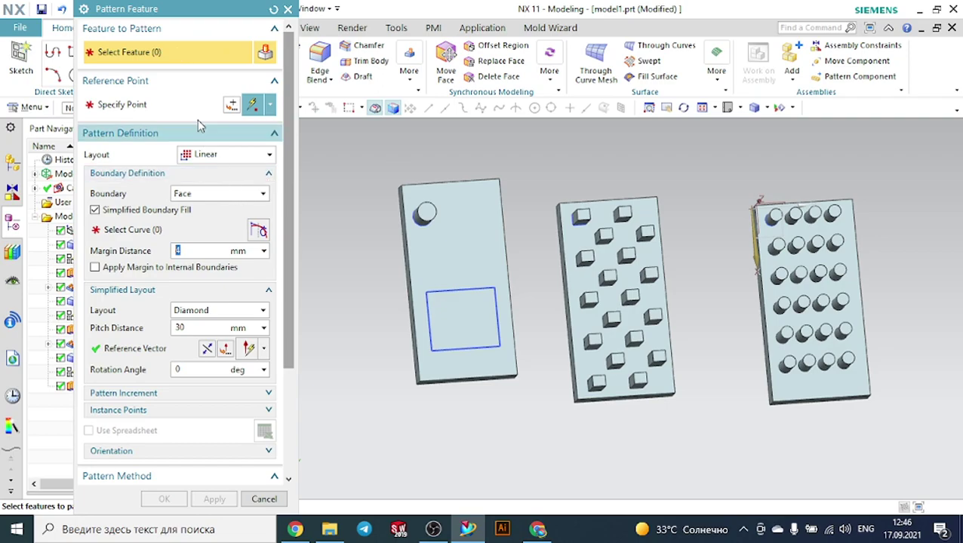
middle_drag(371, 200, 408, 188)
scroll(434, 195, up, 3)
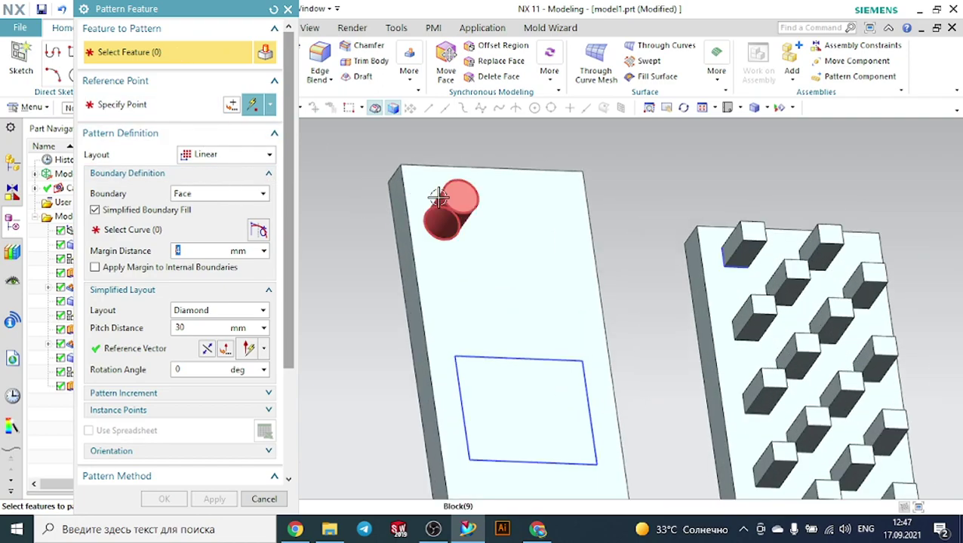
click(439, 197)
click(200, 155)
click(209, 170)
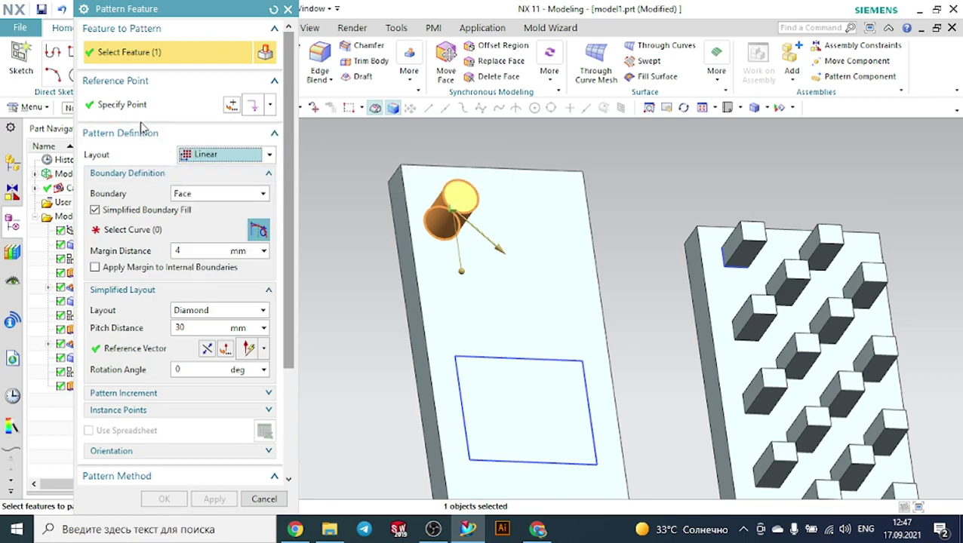
Try to set the boundary to Exclude and pick the sketched rectangle, and reset the pattern feature settings.
click(128, 174)
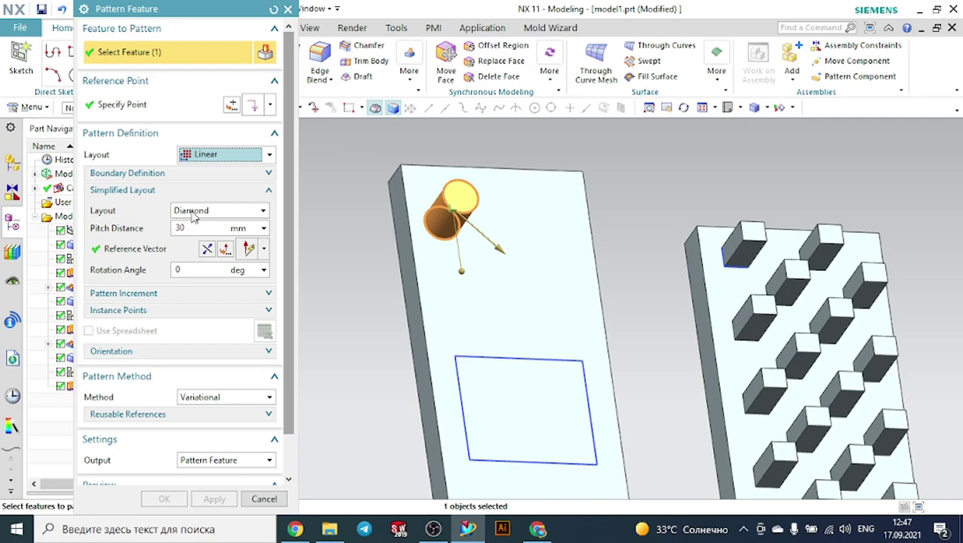
click(161, 176)
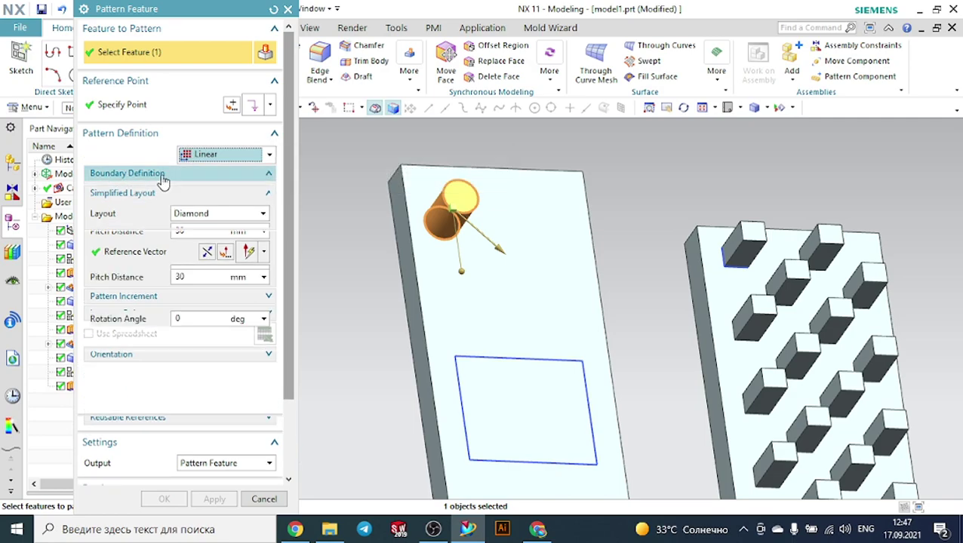
click(188, 194)
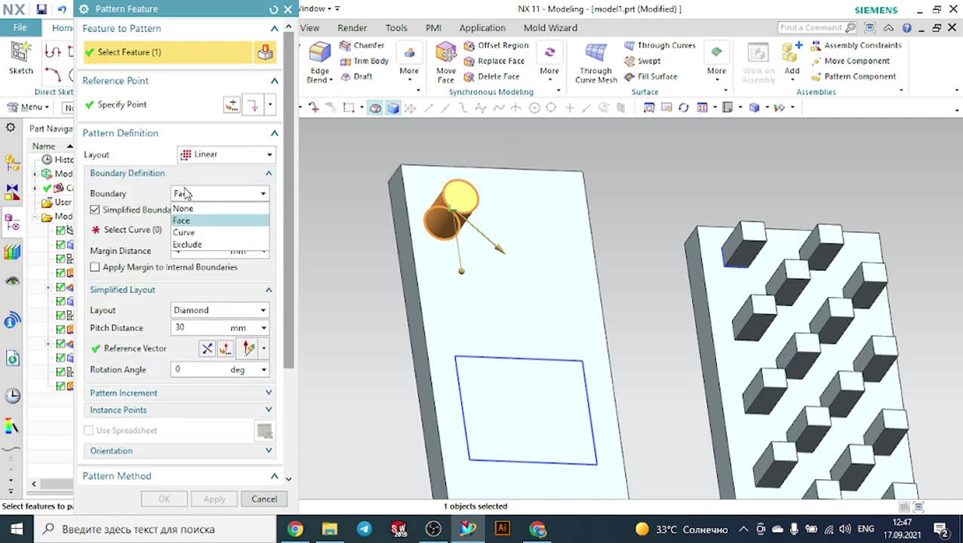
click(188, 245)
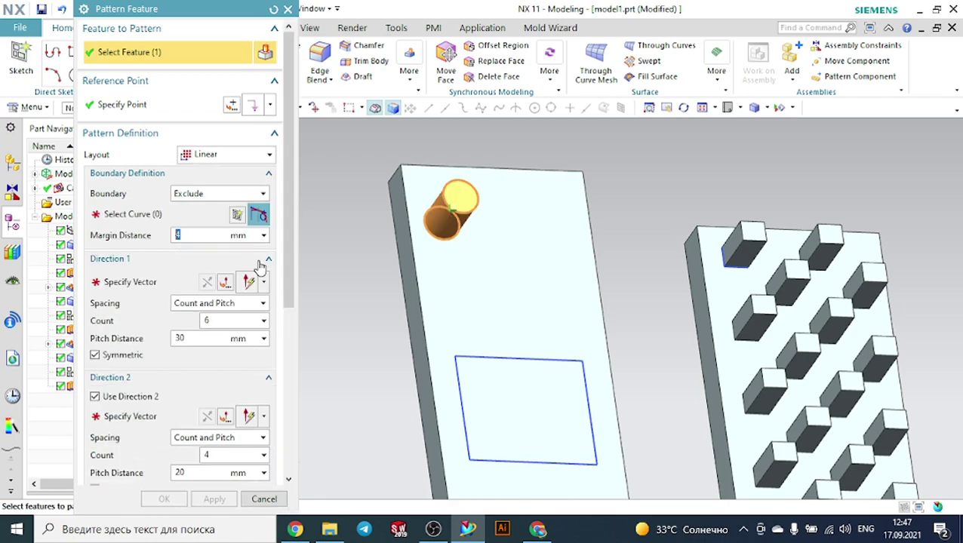
click(483, 355)
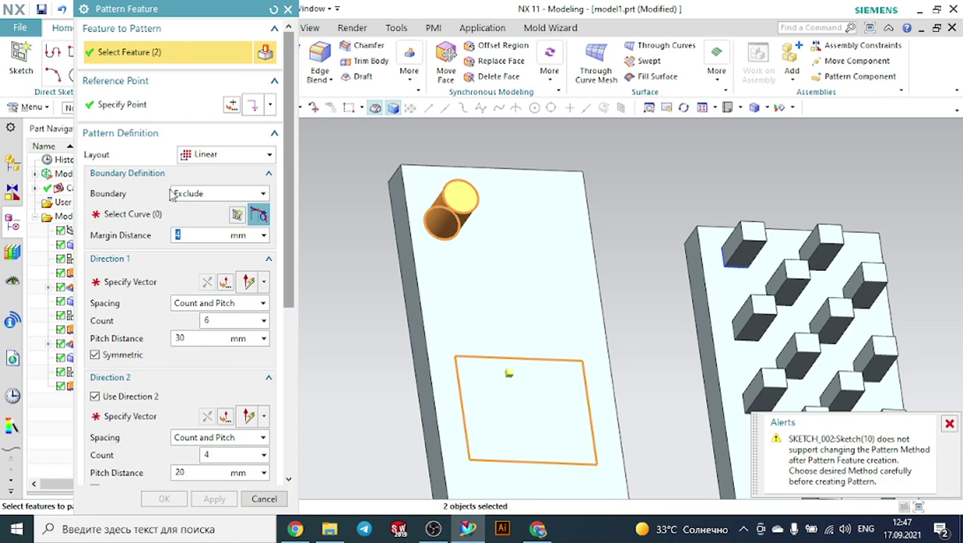
click(138, 213)
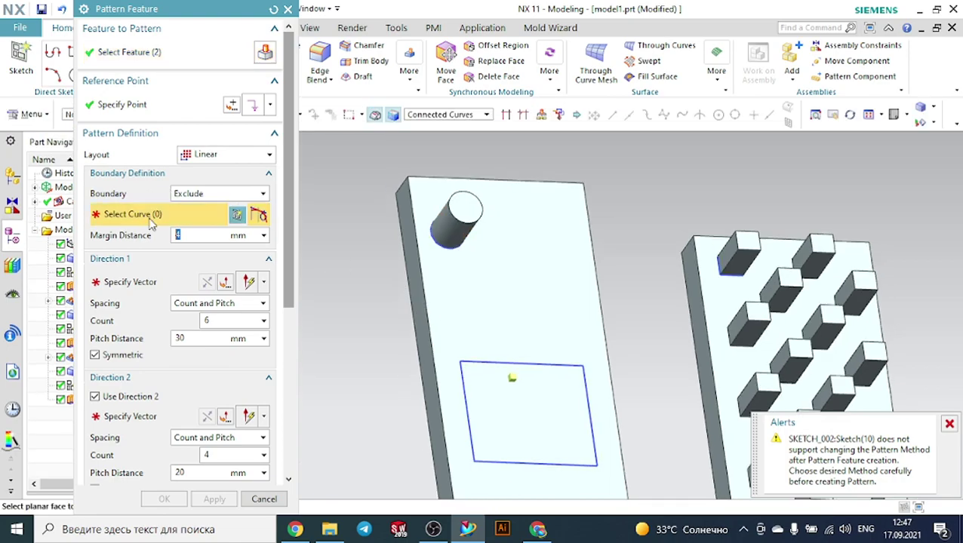
click(240, 59)
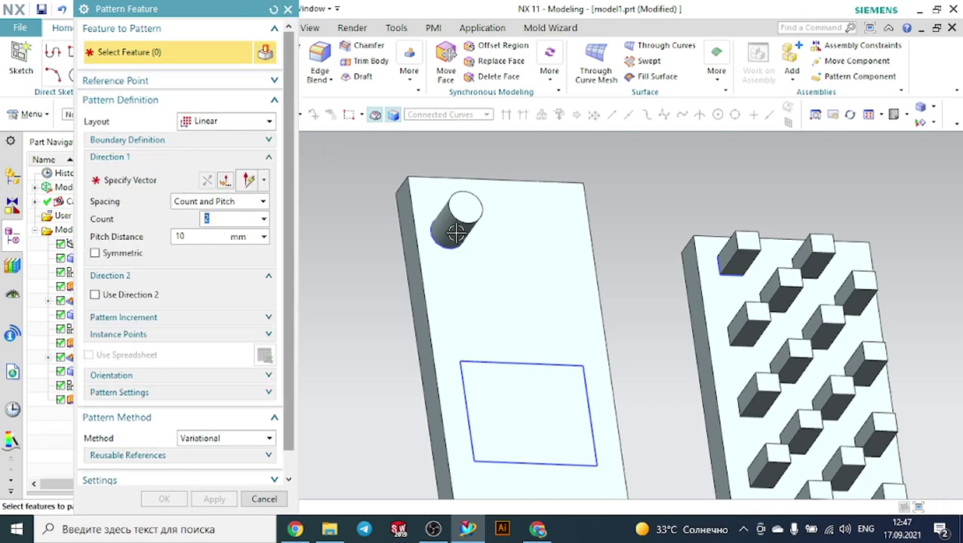
Select the third block's cylinder to pattern, set the boundary to Exclude, and choose the sketched rectangle as the boundary curves.
click(449, 206)
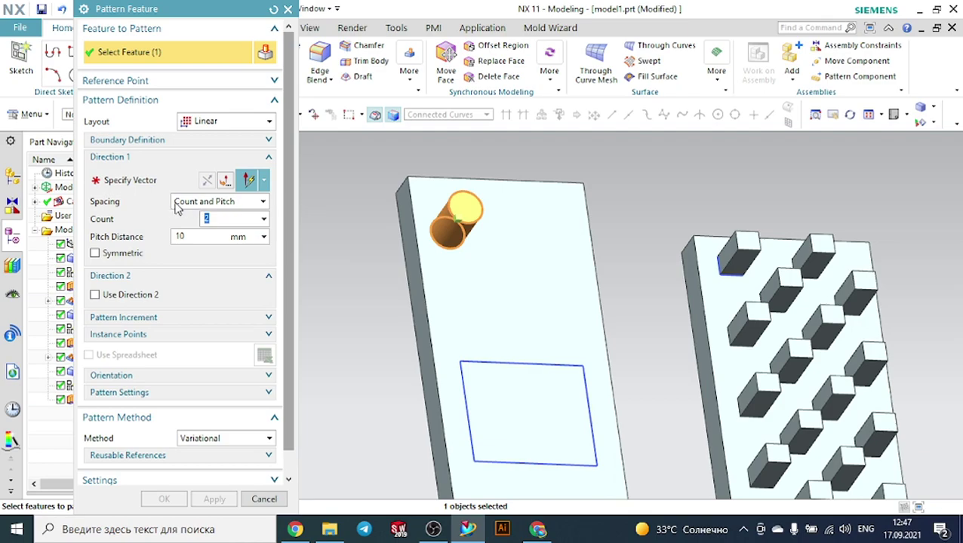
click(137, 145)
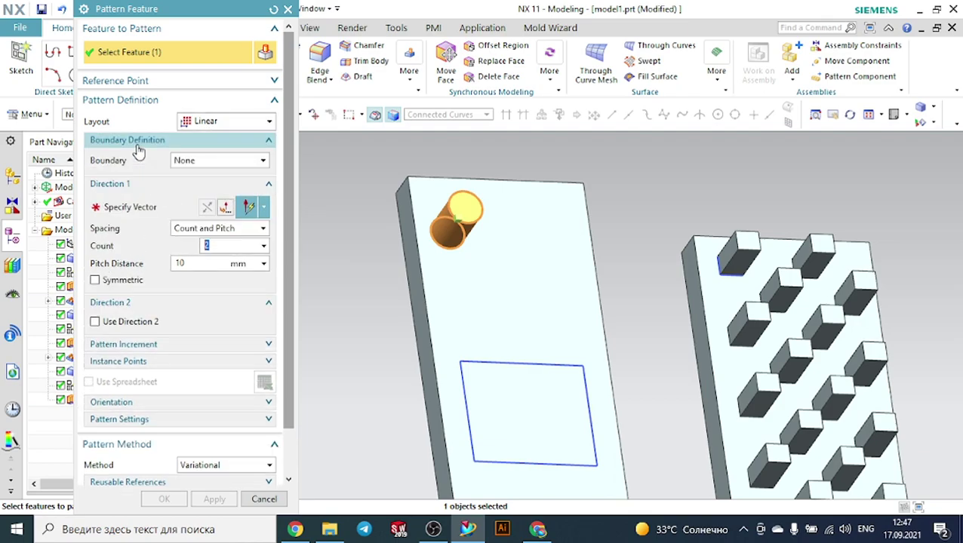
click(184, 160)
click(199, 213)
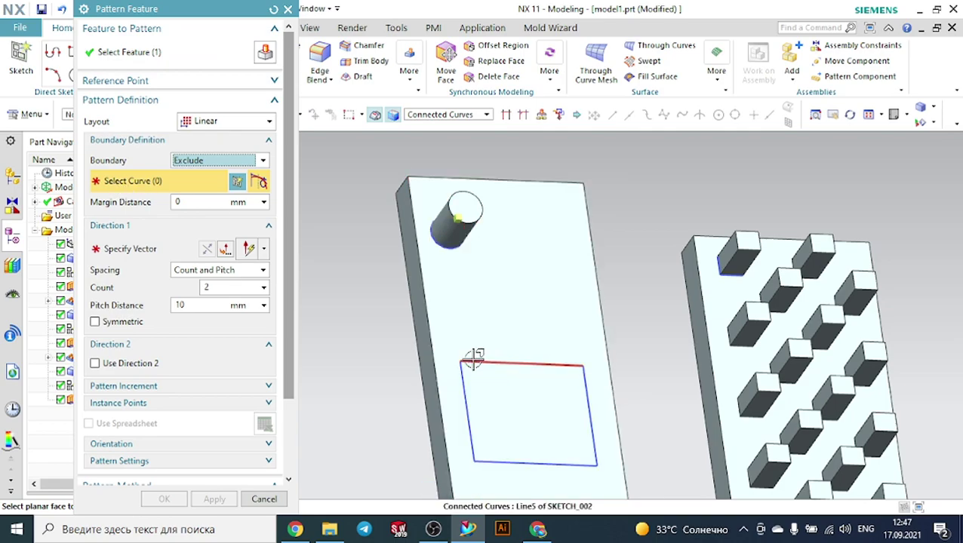
click(474, 362)
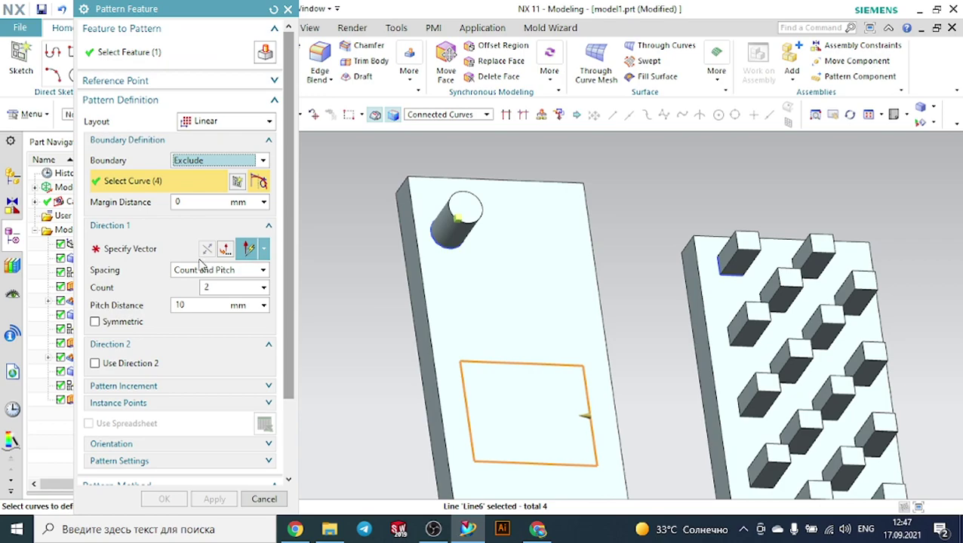
Set direction 1 along the Y-axis across the block, and enable direction 2 running along the block's length toward the rectangle.
middle_drag(314, 260, 309, 247)
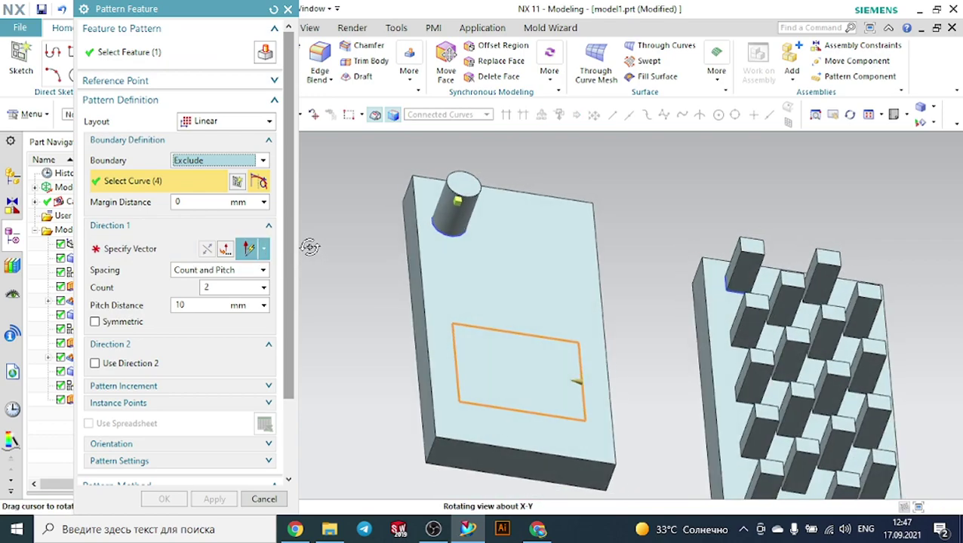
click(148, 256)
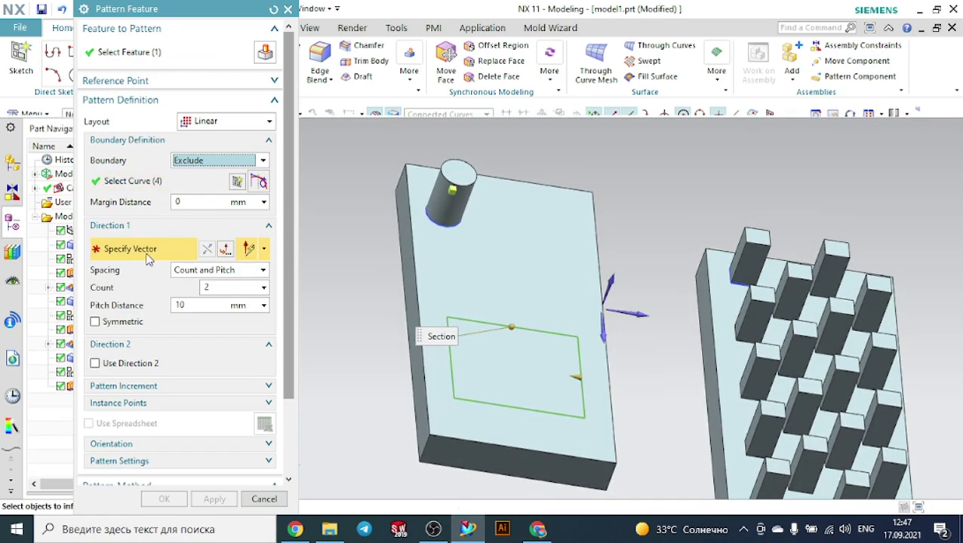
click(644, 309)
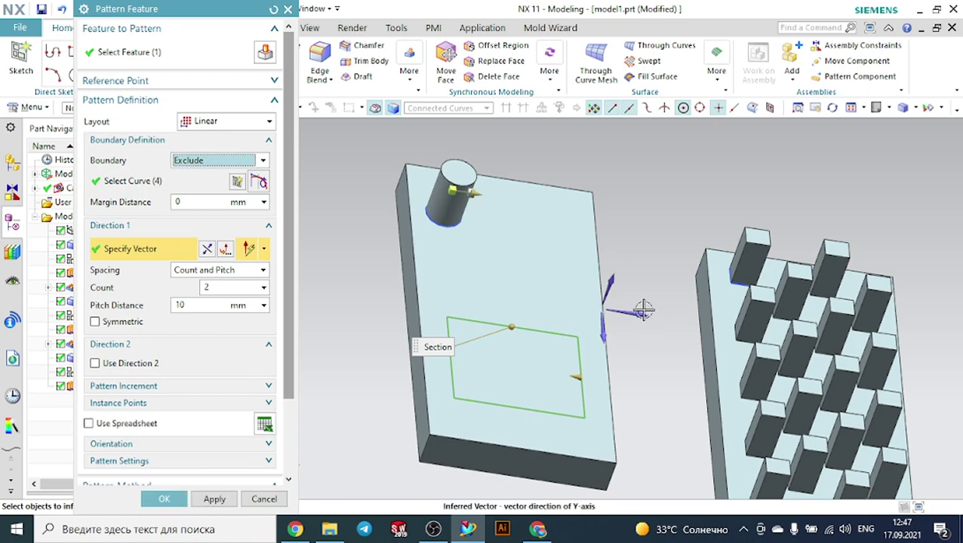
click(132, 364)
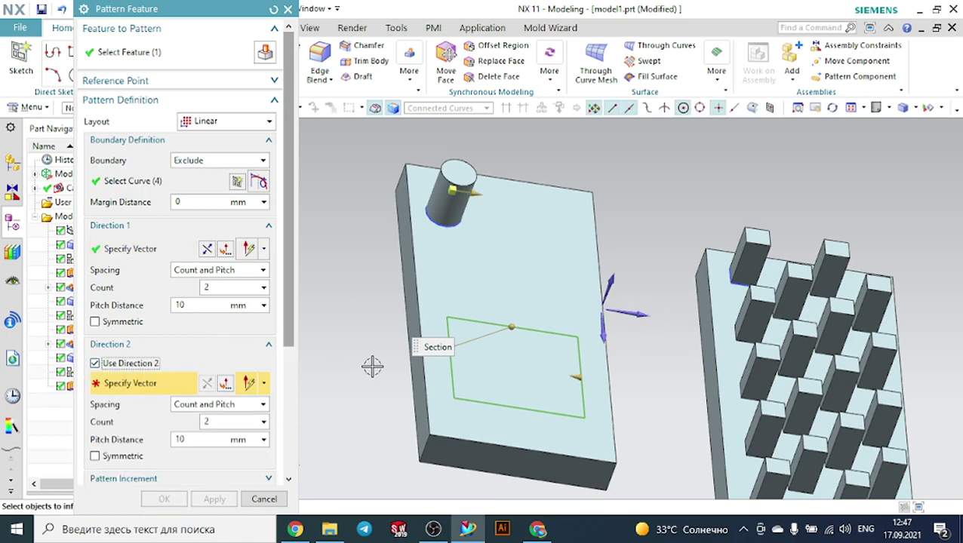
click(605, 333)
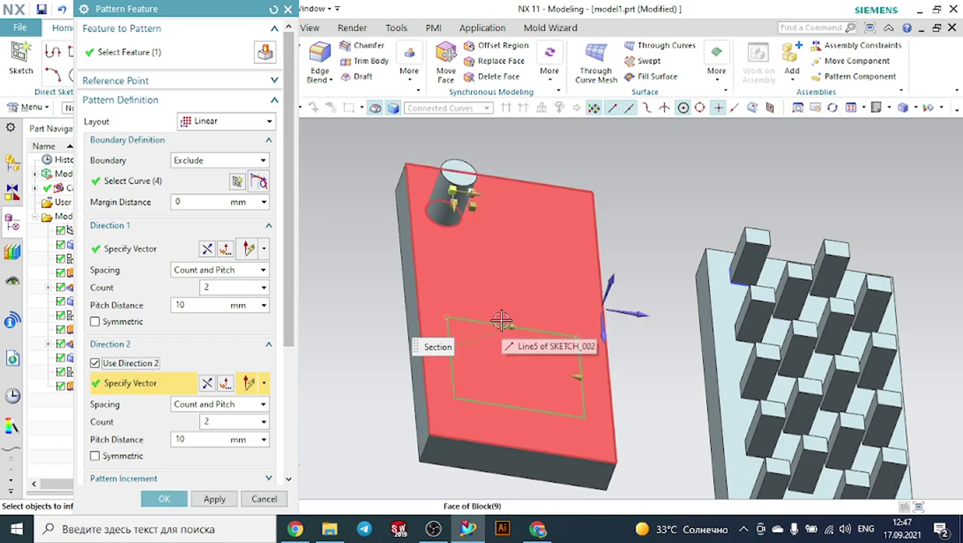
Stretch the instance spacing on the model to a pitch of 43 mm in direction 1 and 40 mm in direction 2.
click(151, 178)
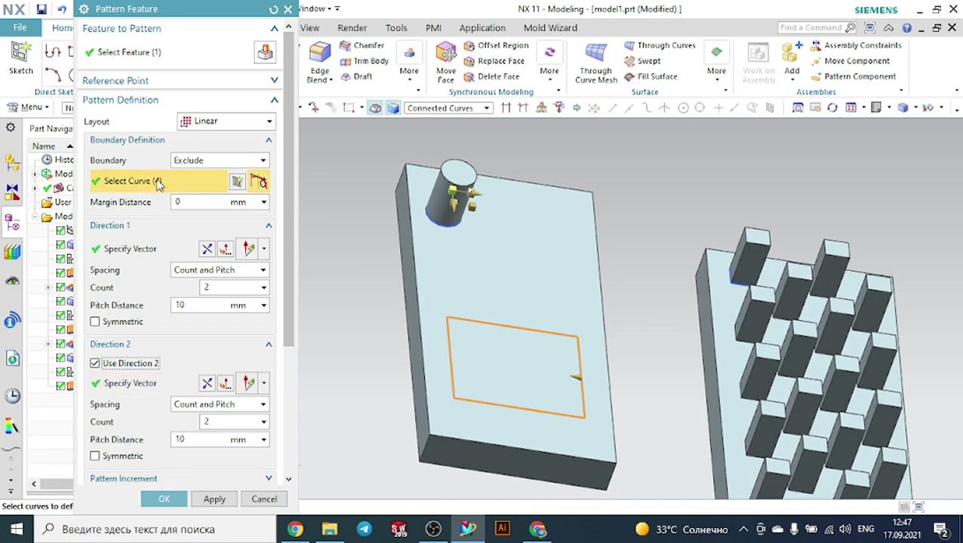
drag(485, 194, 548, 200)
drag(459, 206, 453, 247)
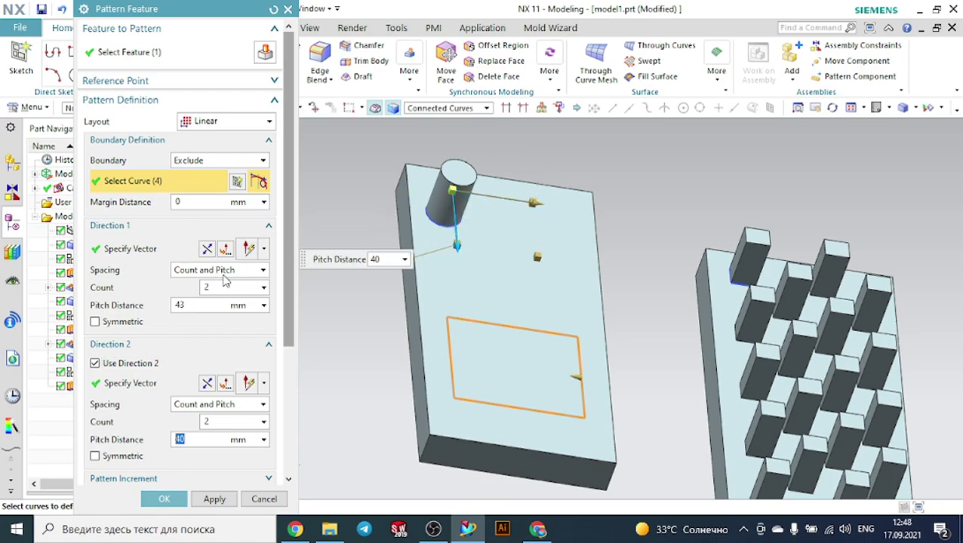
Set direction 1 to a count of 5 with a pitch distance of 20 mm.
click(206, 288)
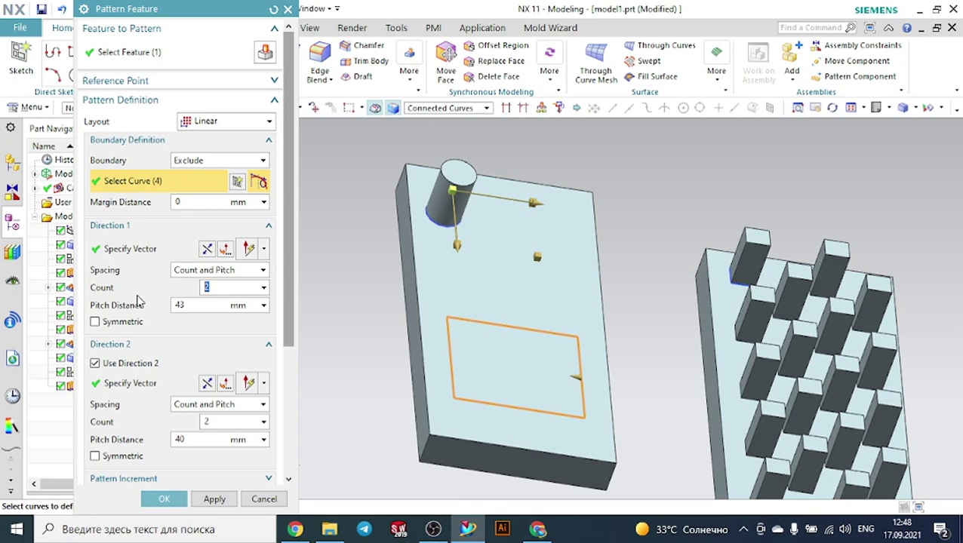
text(5)
key(Return)
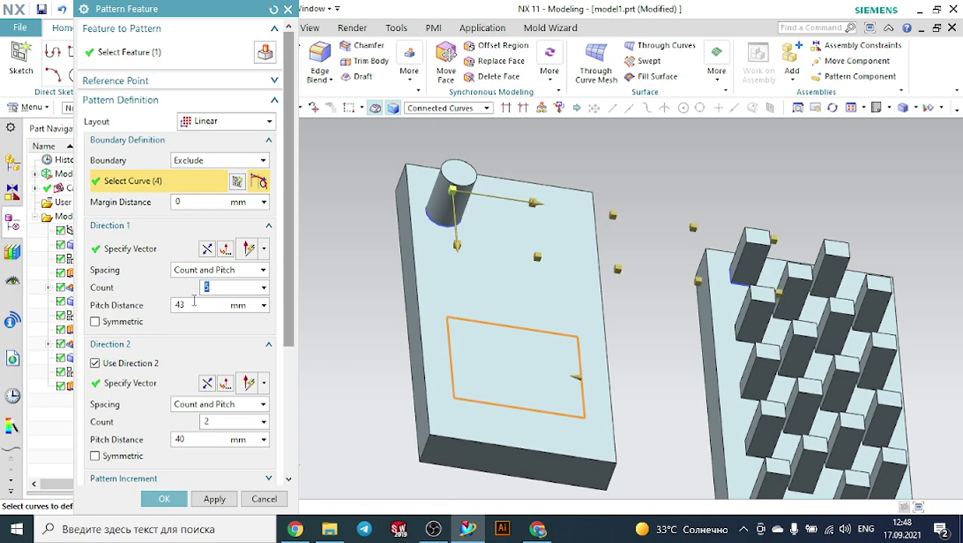
click(194, 302)
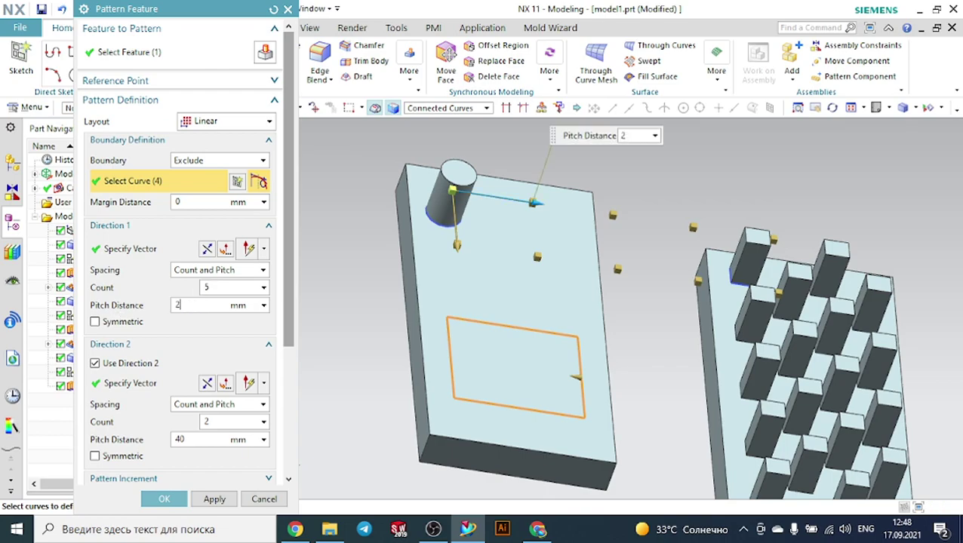
text(20)
key(Return)
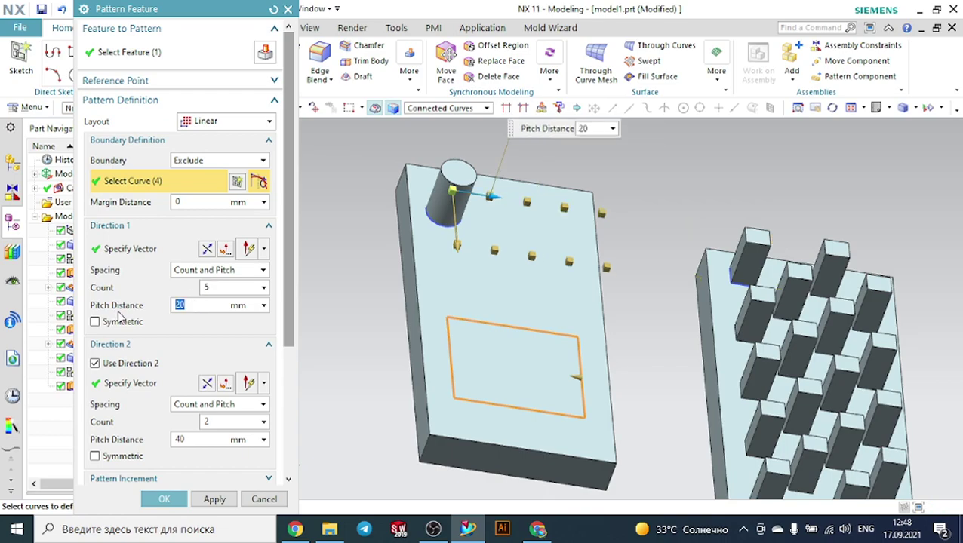
Reduce the direction 1 count to 4, and set direction 2 to a count of 5 with a 20 mm pitch distance.
click(235, 287)
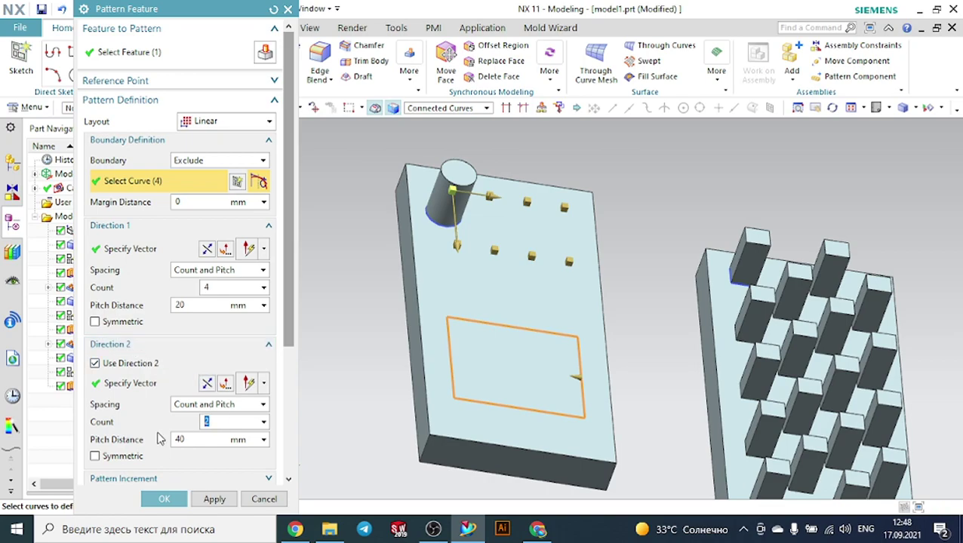
key(Return)
key(Tab)
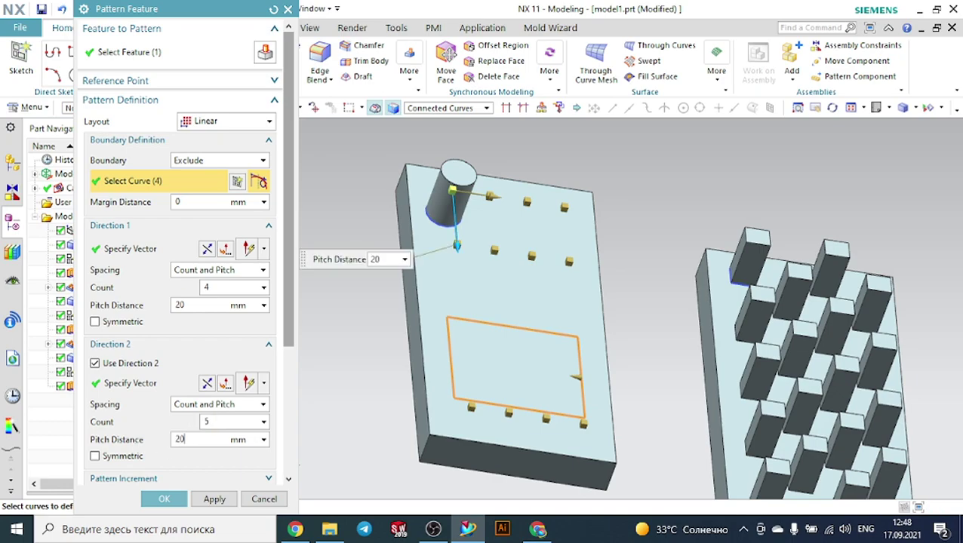
key(Return)
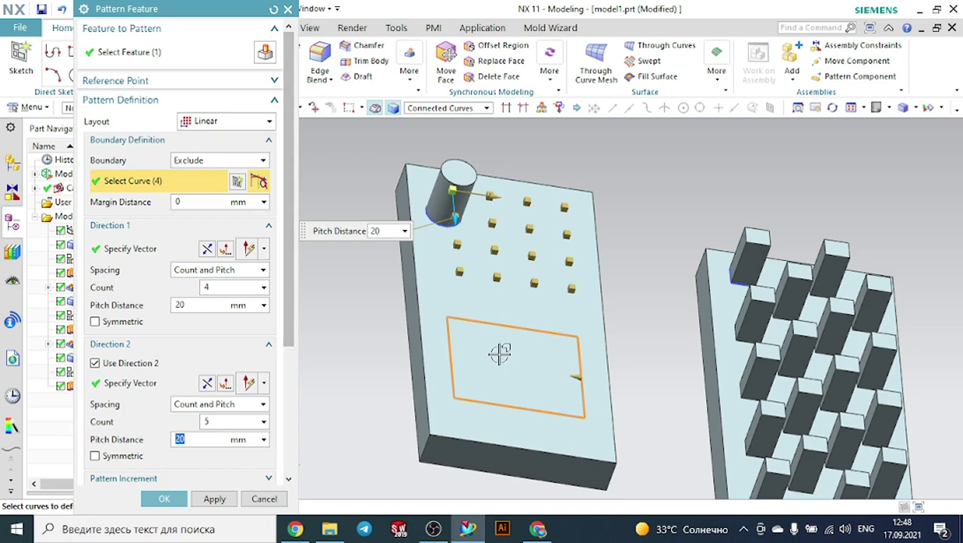
Stretch the direction 2 pitch distance to 40 mm on the model and review the remaining pattern settings.
drag(456, 224, 451, 249)
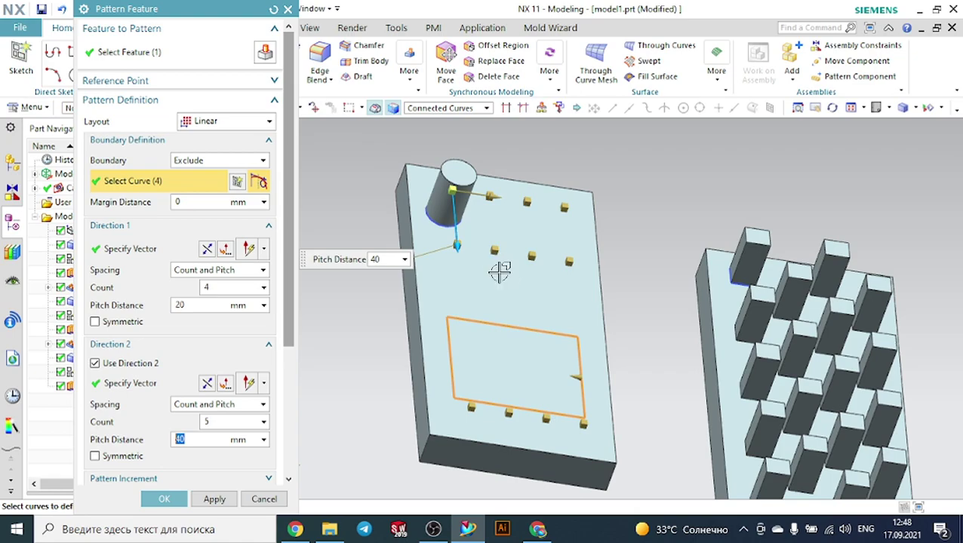
scroll(245, 466, down, 2)
scroll(245, 467, down, 5)
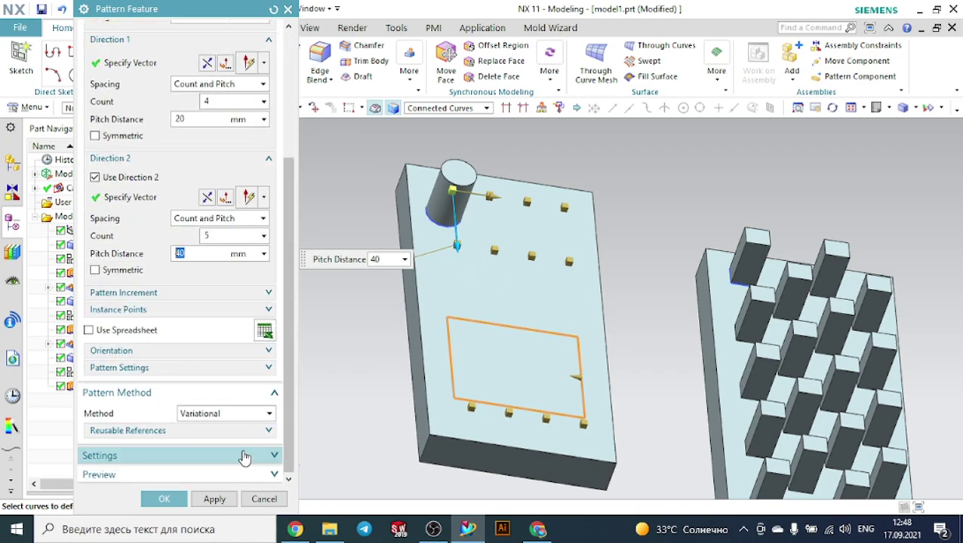
scroll(228, 376, up, 2)
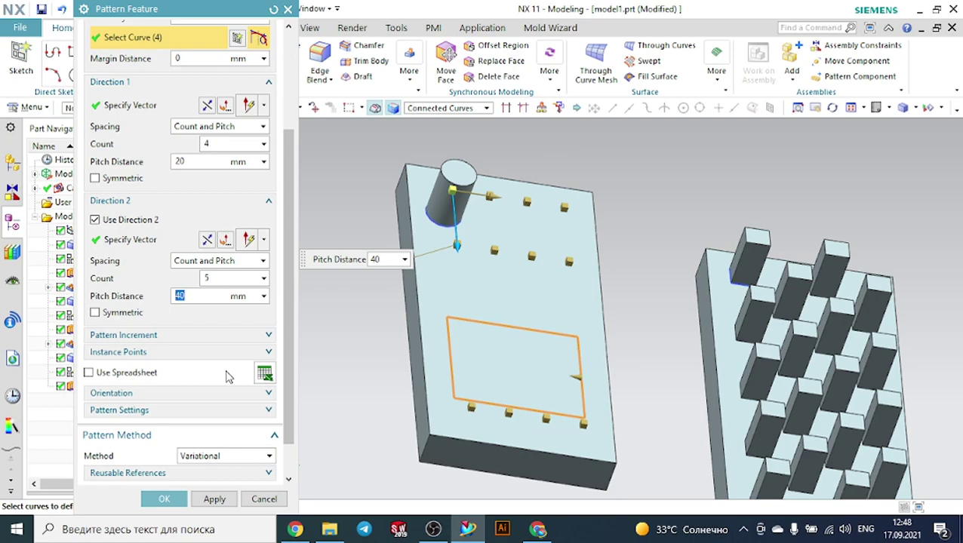
Preview the cylinder pattern with the excluded rectangle on the third block, inspect it, and end the preview.
scroll(228, 376, down, 2)
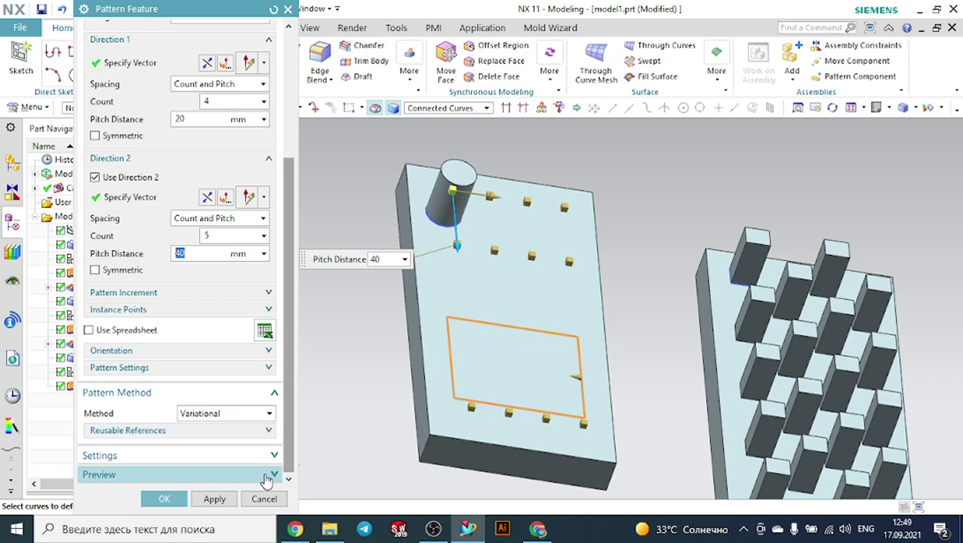
click(268, 473)
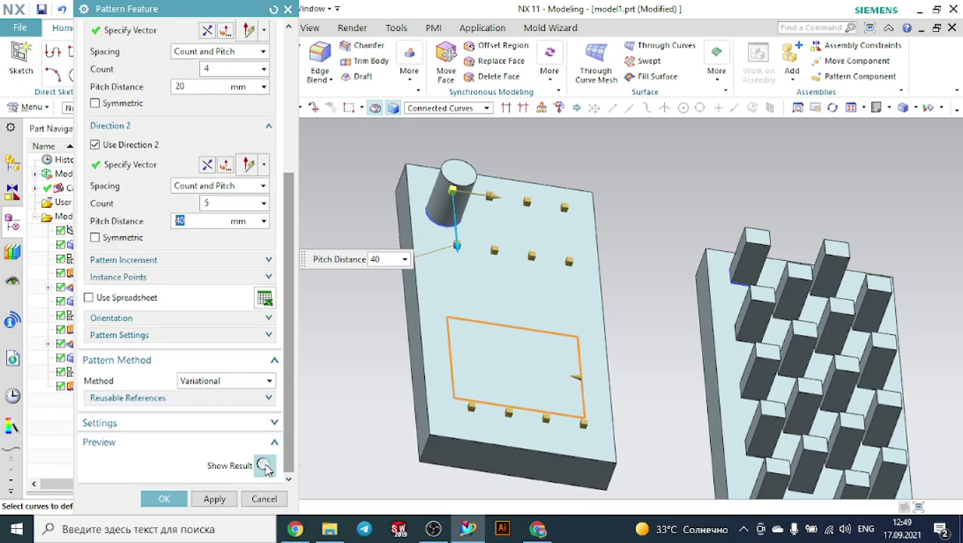
middle_drag(367, 350, 415, 325)
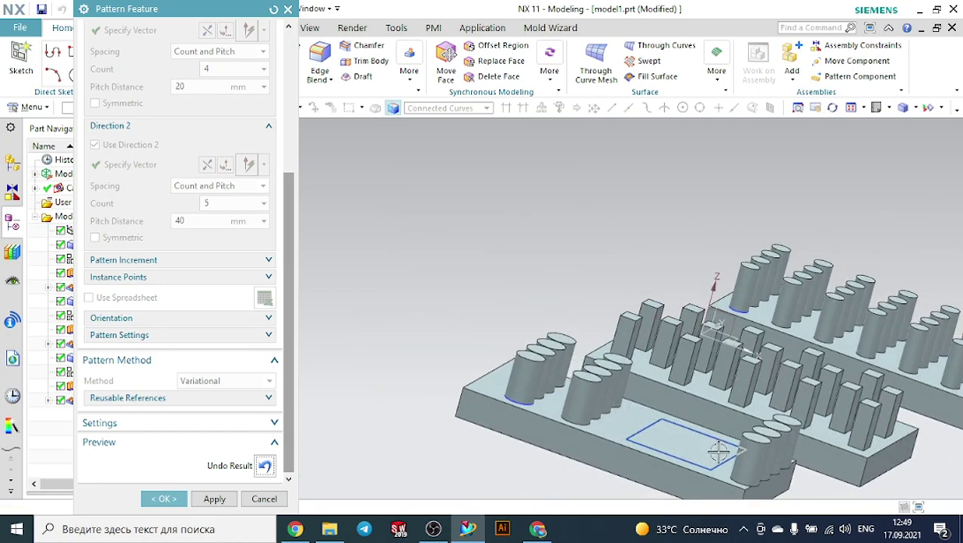
click(264, 466)
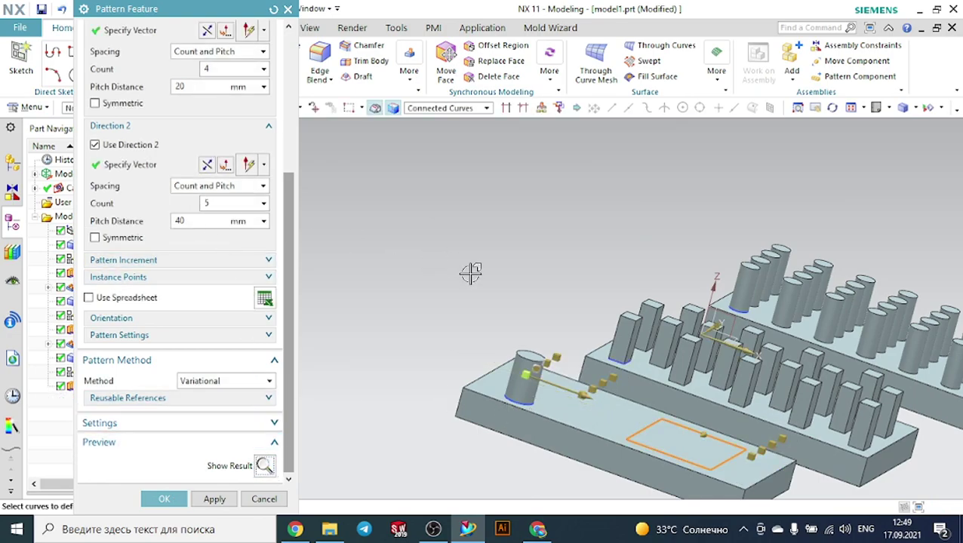
scroll(488, 273, down, 1)
middle_drag(516, 273, 489, 274)
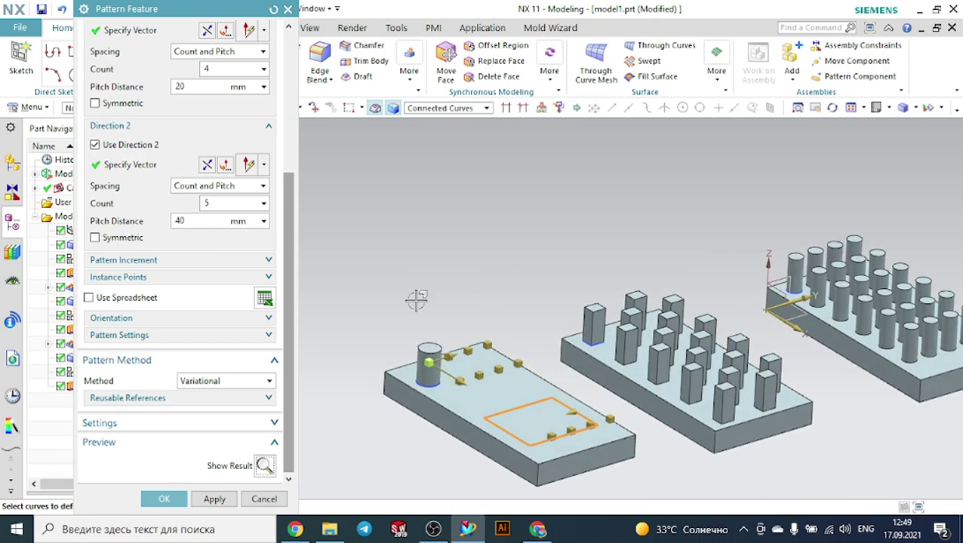
Review the linear pattern's boundary and direction settings, and create the cylinder pattern that excludes the sketched rectangle.
scroll(193, 136, up, 1)
scroll(192, 136, up, 3)
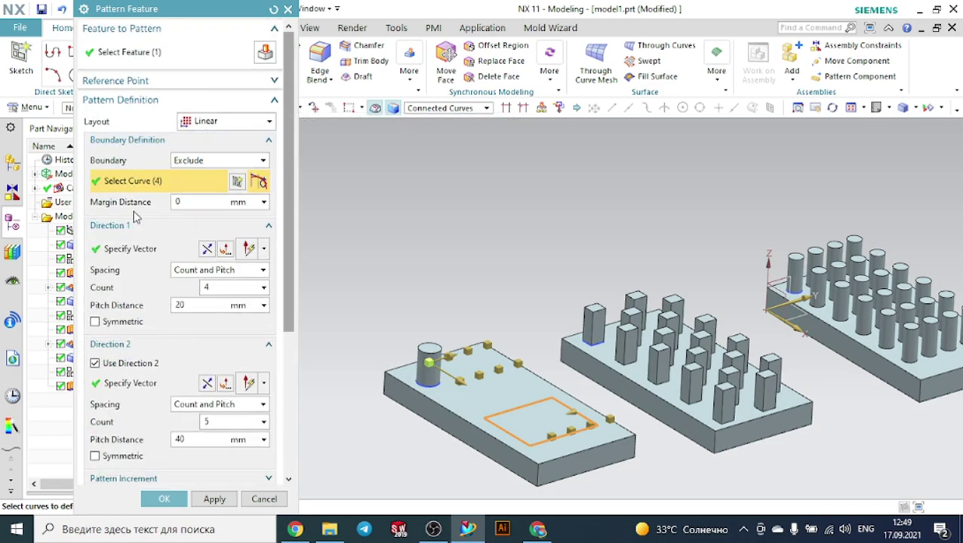
click(125, 149)
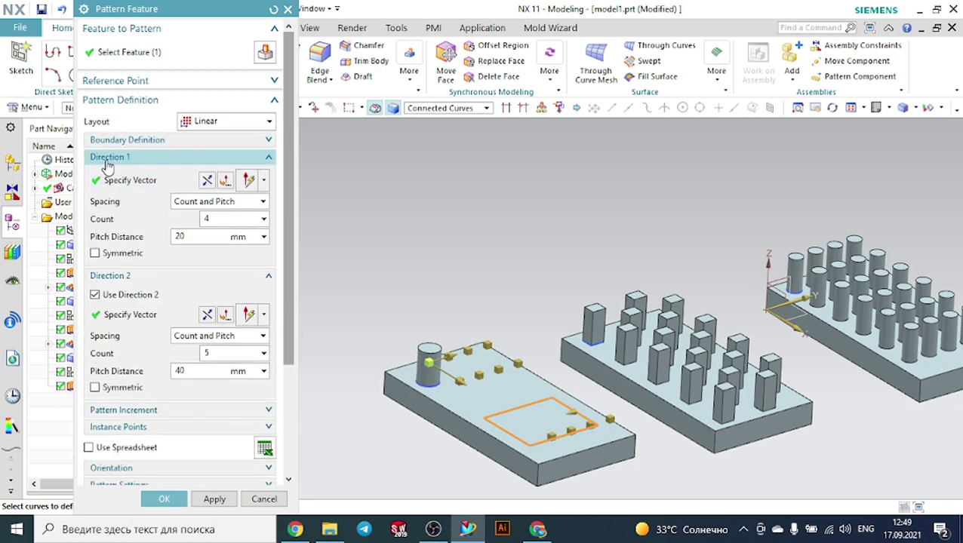
scroll(138, 350, down, 1)
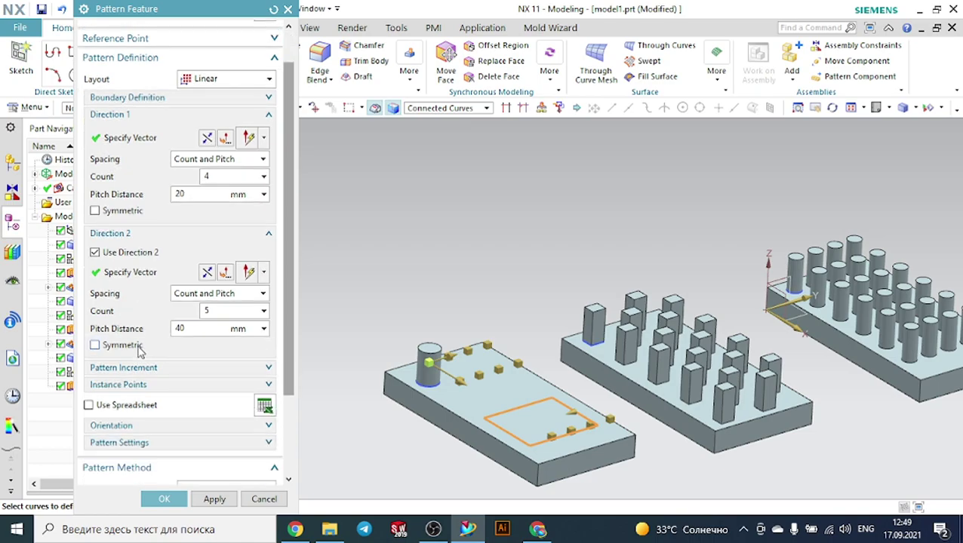
scroll(138, 351, down, 1)
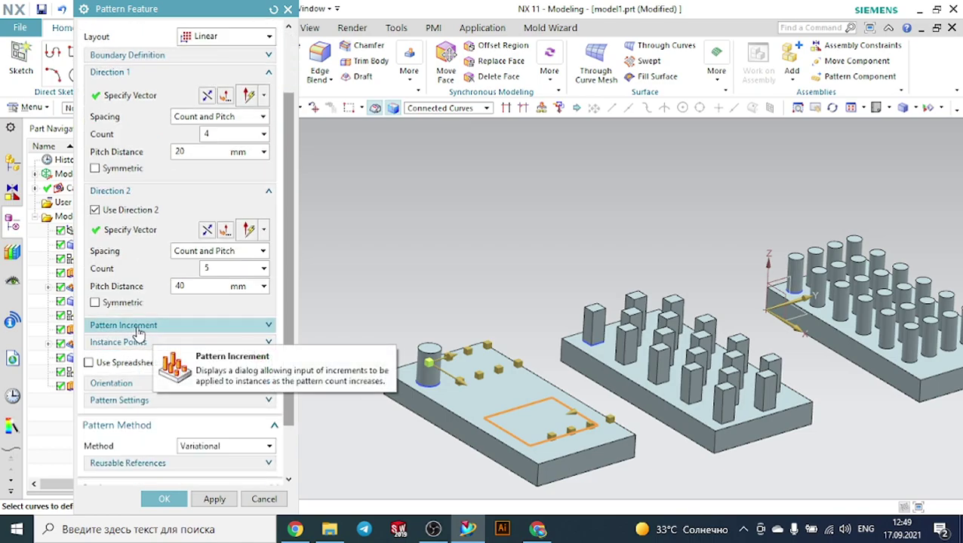
click(164, 499)
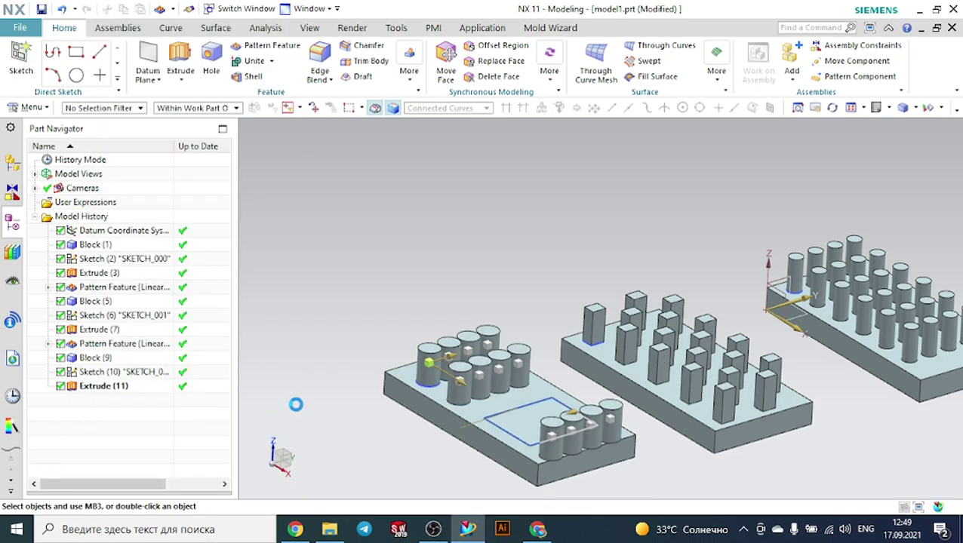
Open the first block's linear cylinder pattern for editing and bring up its Pattern Increment settings.
click(819, 269)
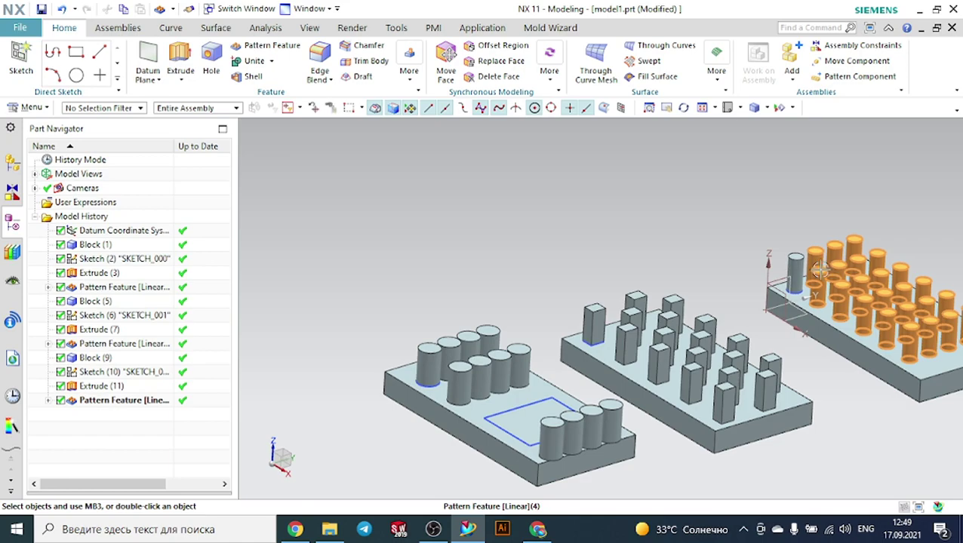
double_click(819, 269)
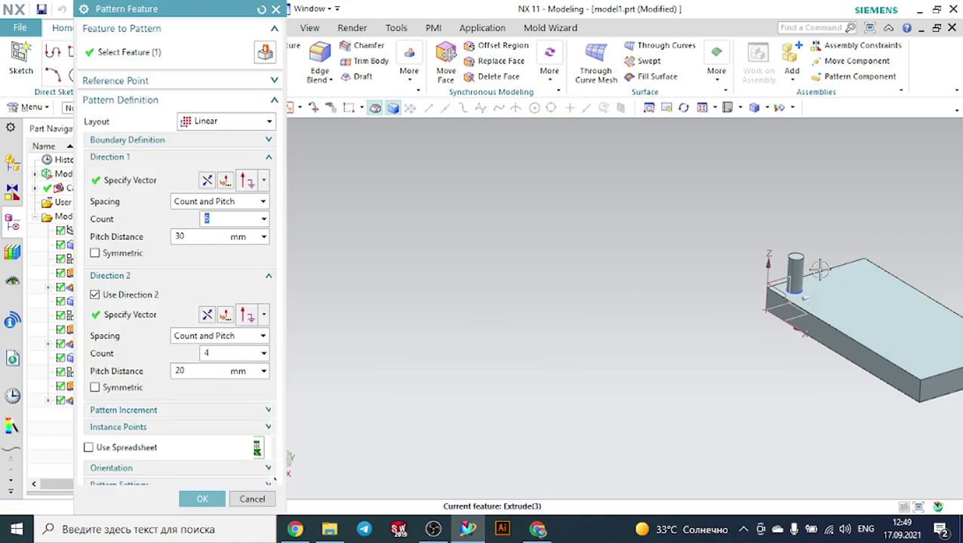
scroll(167, 325, down, 3)
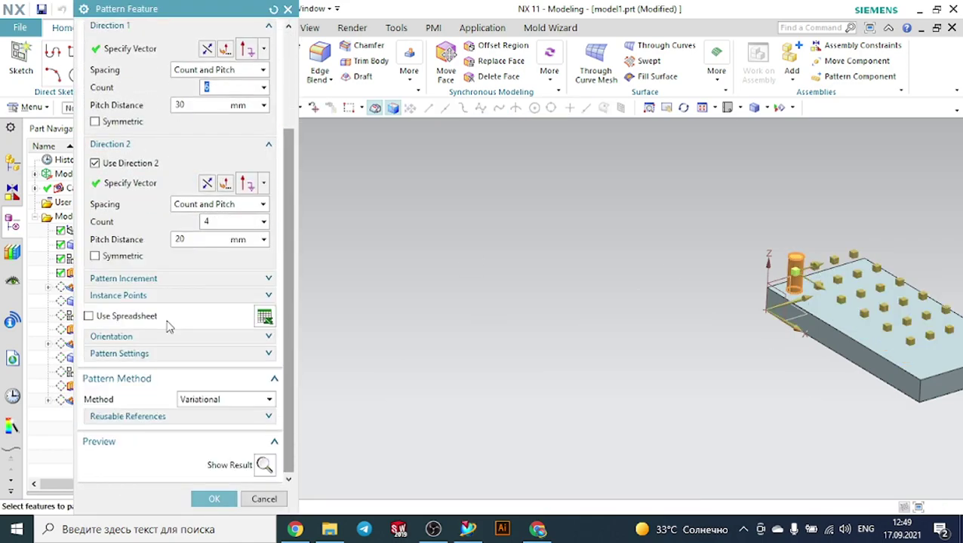
click(128, 280)
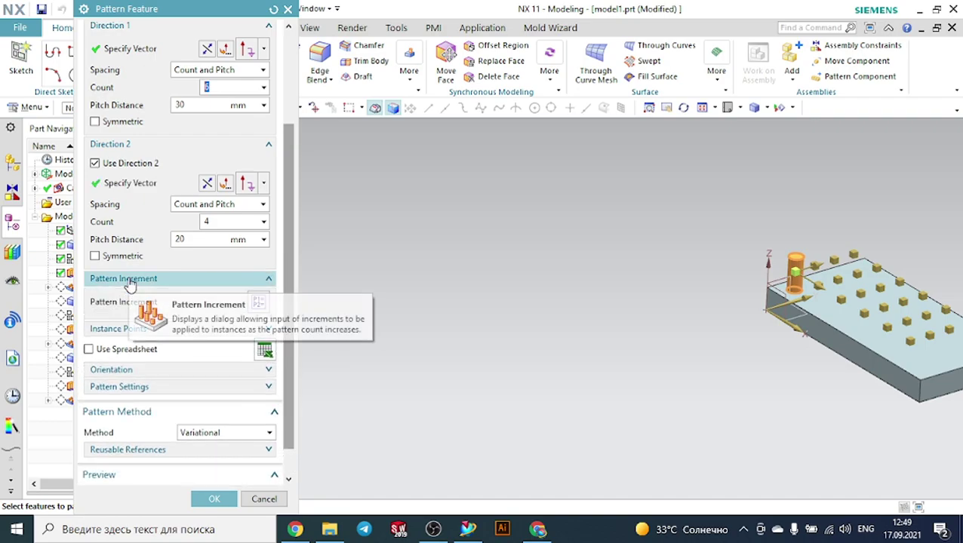
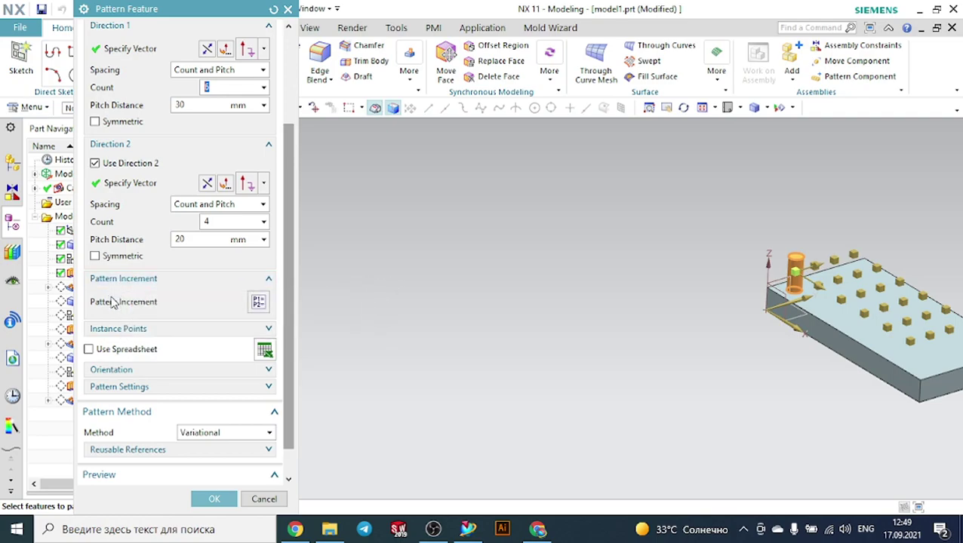
click(258, 303)
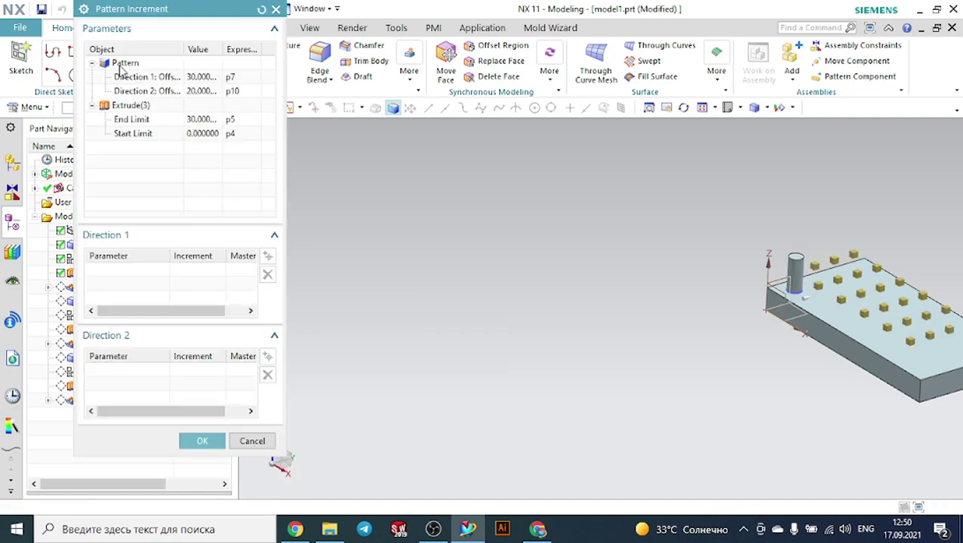
Add the extrude's End Limit as a Direction 1 increment parameter with an increment of 2, and accept it.
click(128, 120)
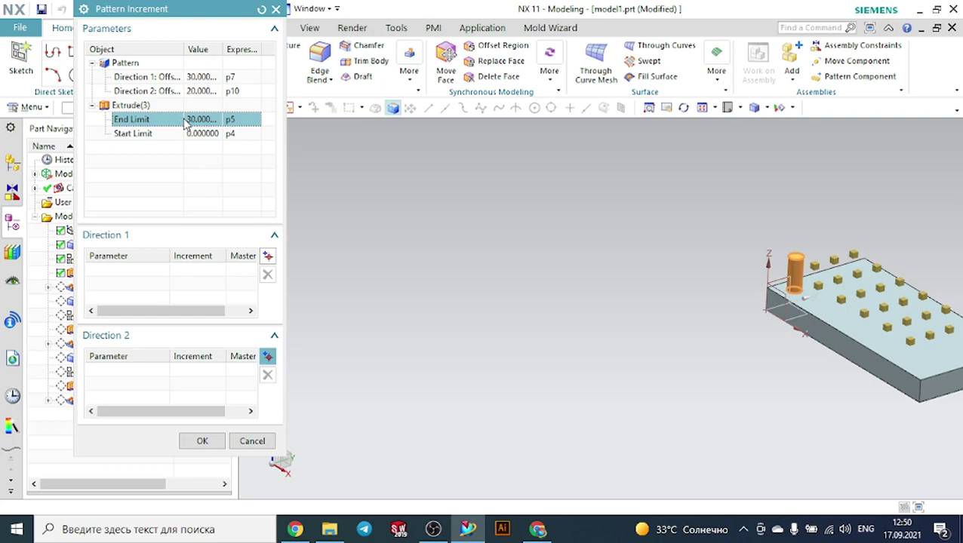
scroll(867, 298, up, 3)
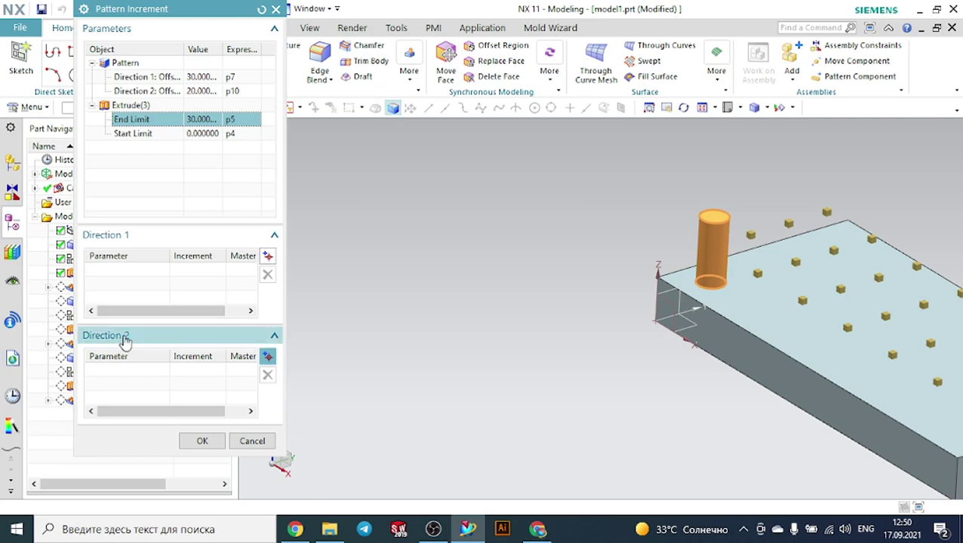
scroll(367, 269, down, 1)
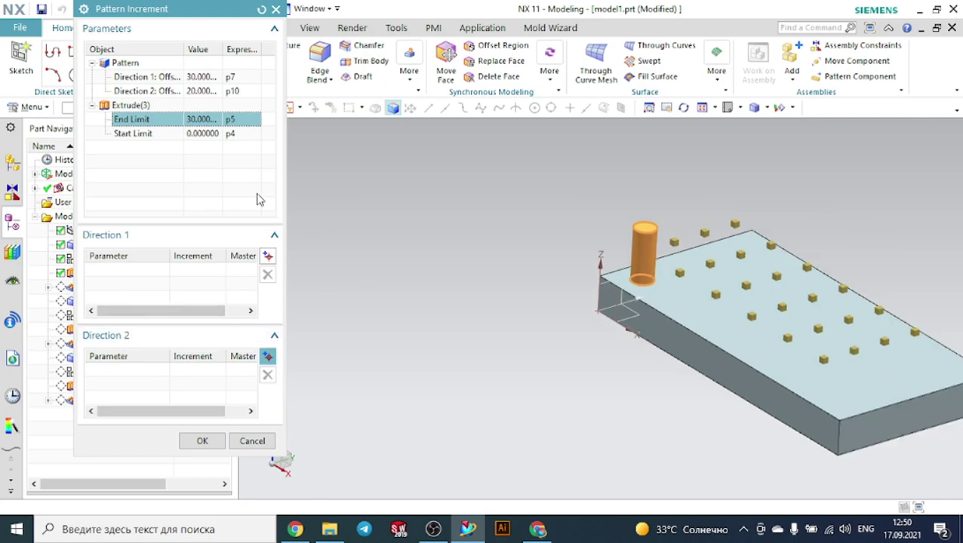
click(136, 127)
click(136, 120)
click(269, 257)
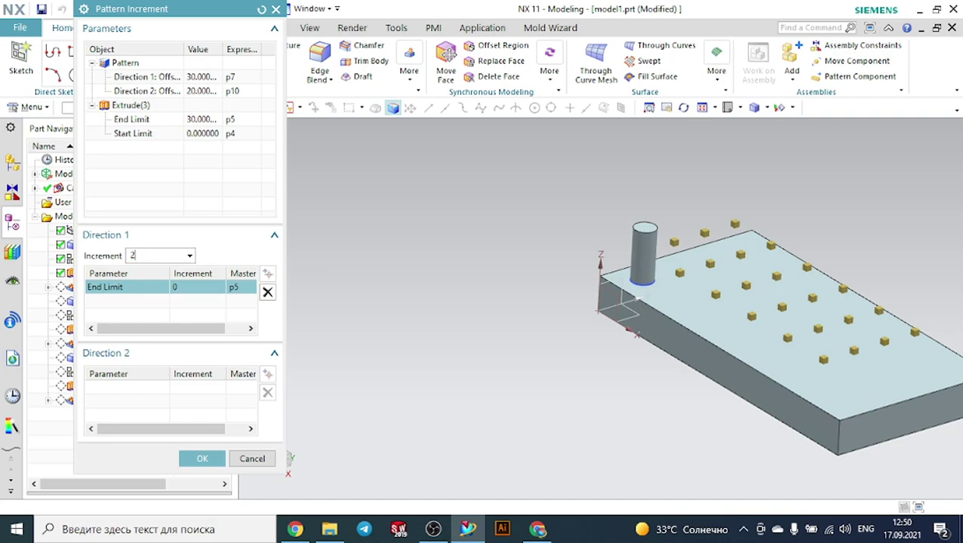
scroll(476, 214, down, 2)
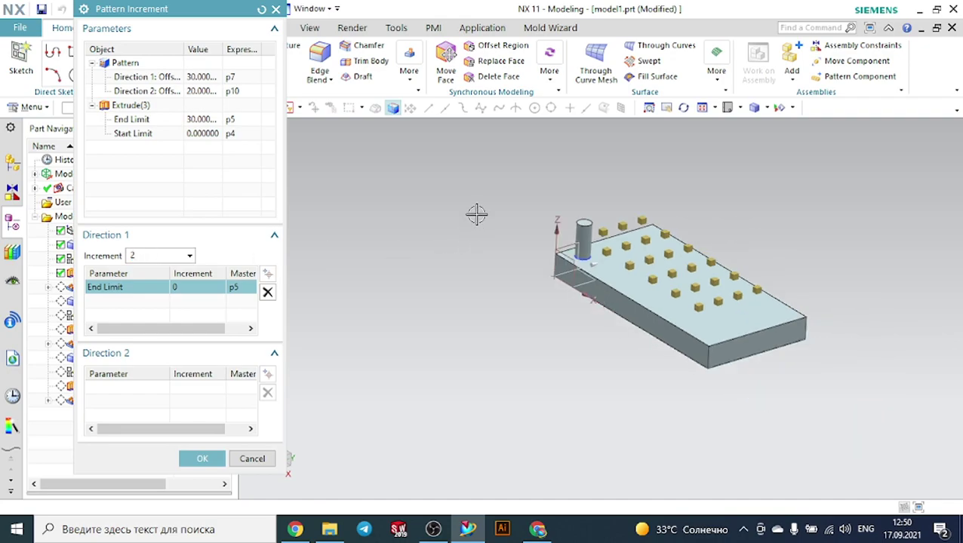
click(195, 462)
Preview the pattern result and examine the cylinder heights along direction 1 in an orbited view and in the front view.
scroll(228, 422, down, 1)
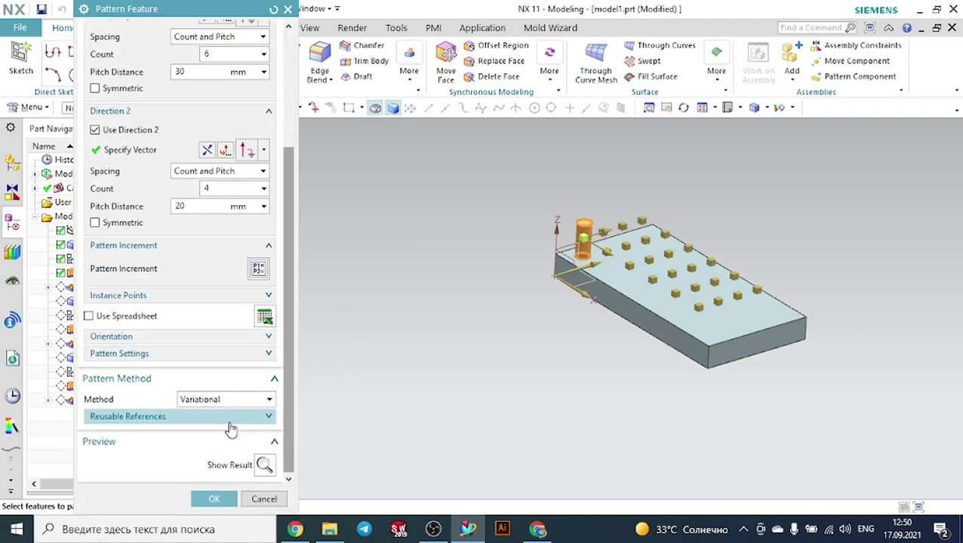
click(264, 465)
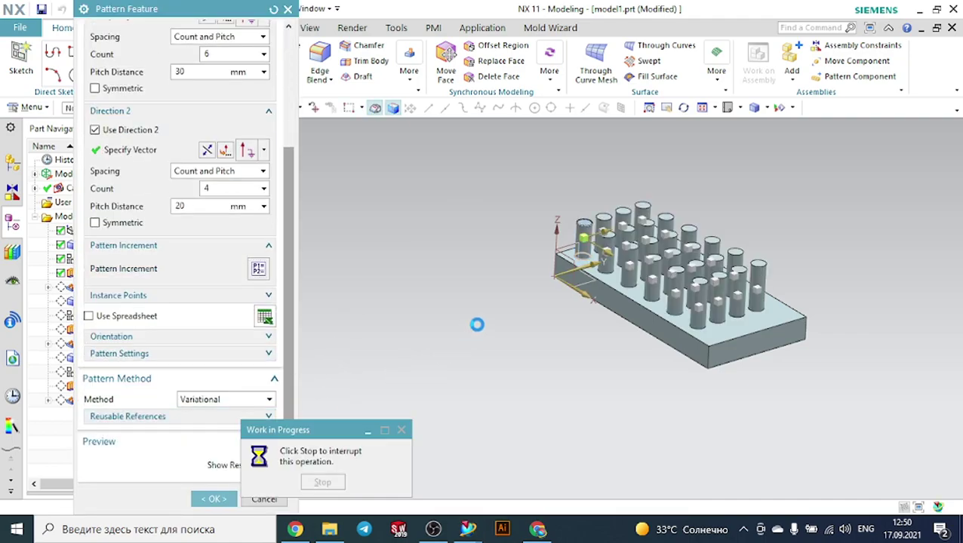
middle_drag(538, 307, 574, 295)
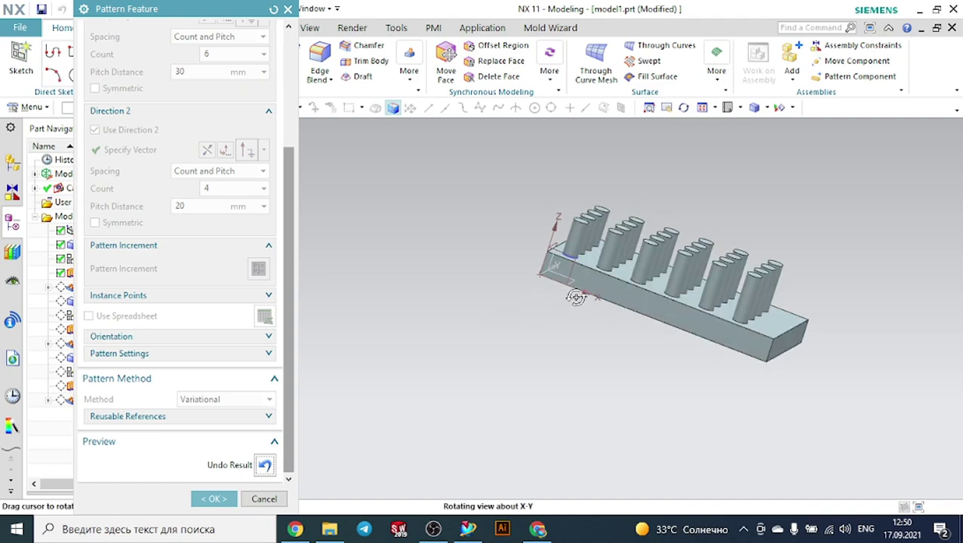
click(742, 108)
click(752, 150)
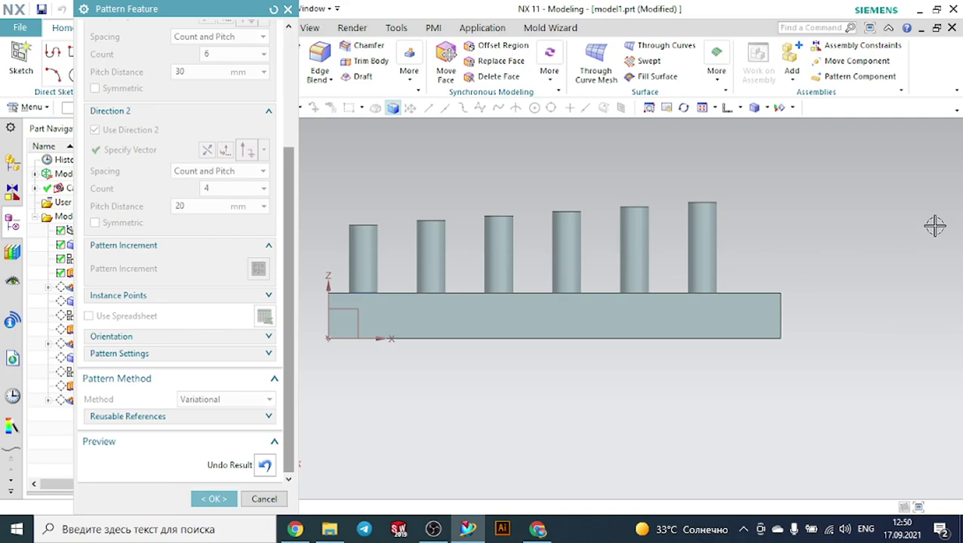
middle_drag(887, 215, 654, 246)
middle_drag(854, 243, 898, 221)
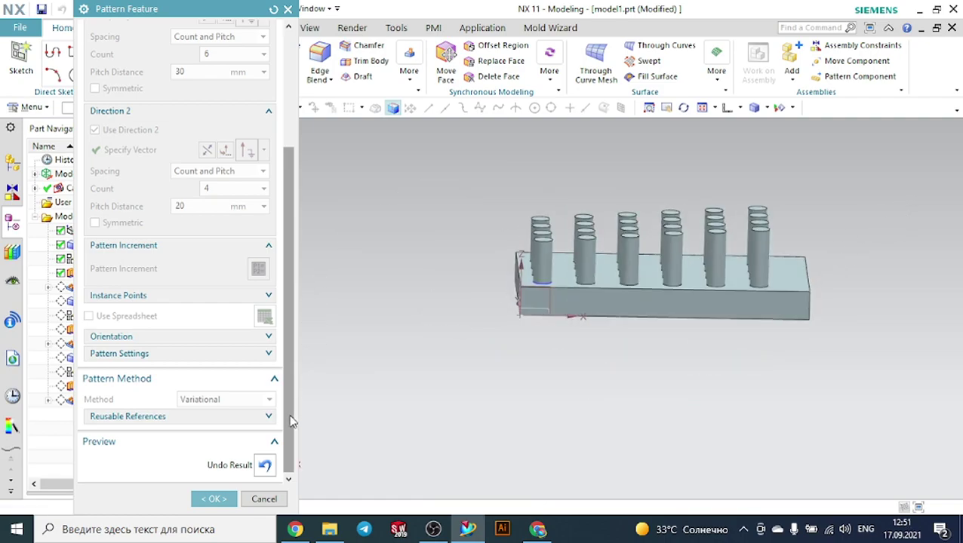
click(726, 107)
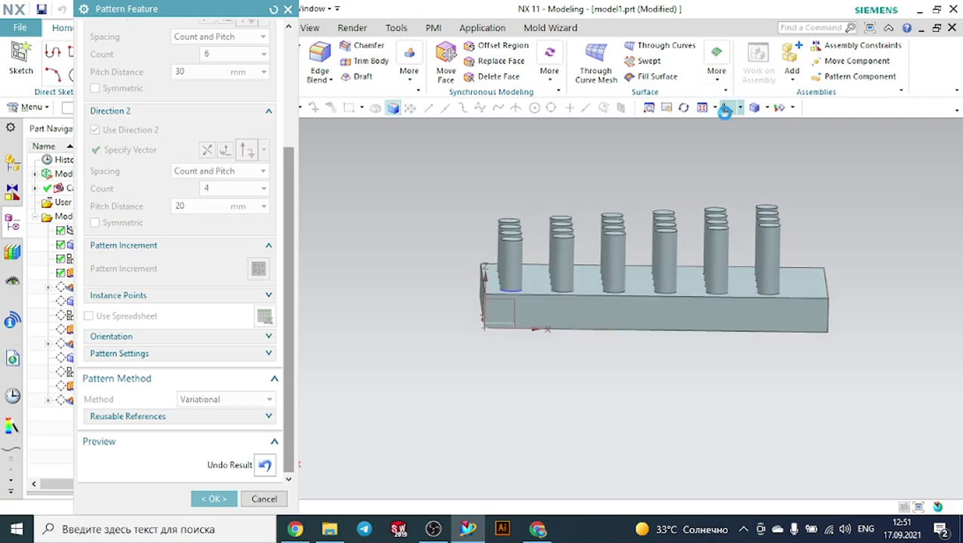
scroll(458, 184, up, 4)
scroll(493, 179, down, 1)
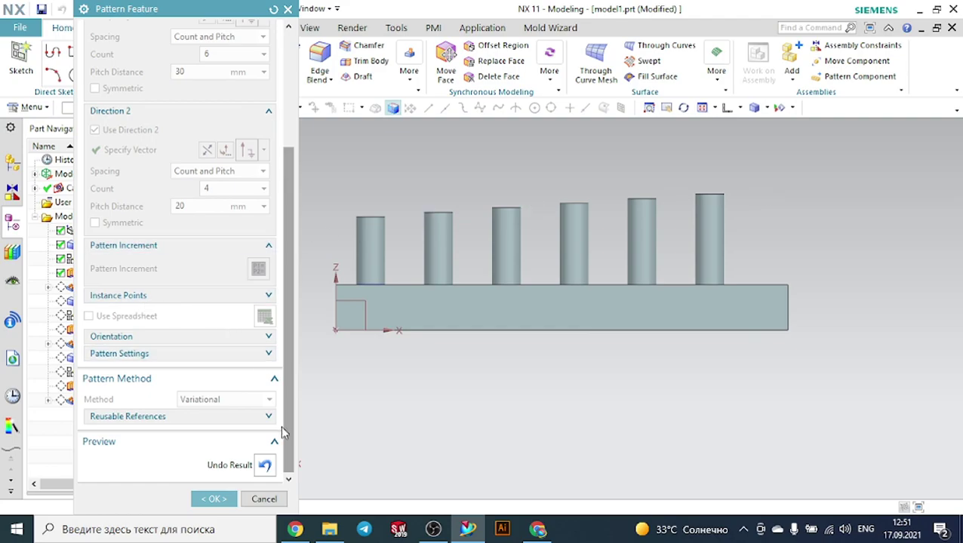
End the result preview and reopen the Pattern Increment settings of the first block's pattern.
click(264, 465)
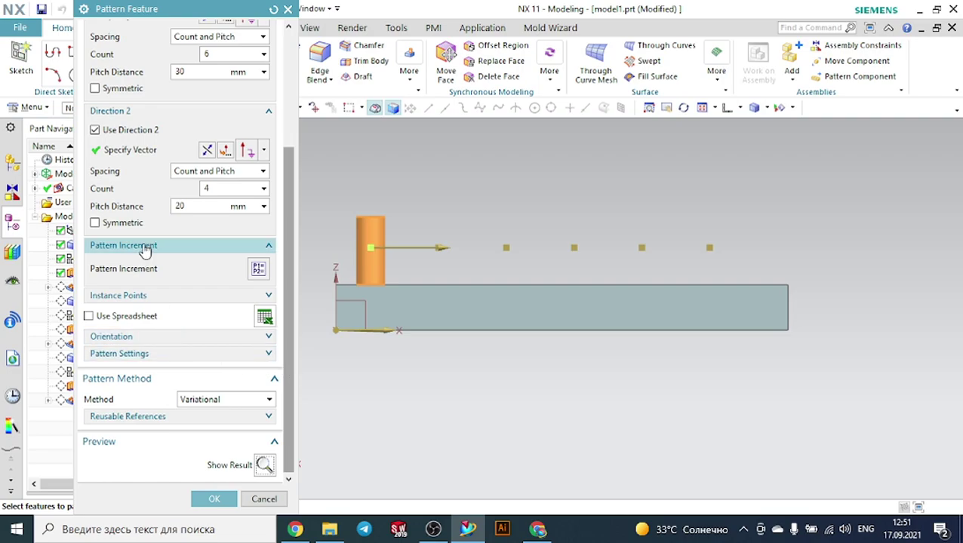
click(259, 273)
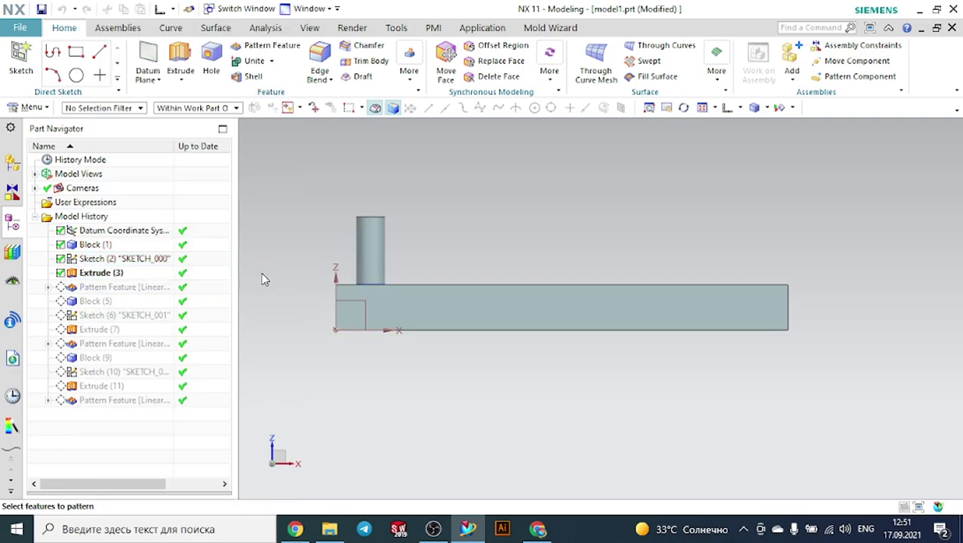
Switch to Google Meet, admit the waiting participant to the call, and return to NX.
mouse_move(537, 528)
click(511, 475)
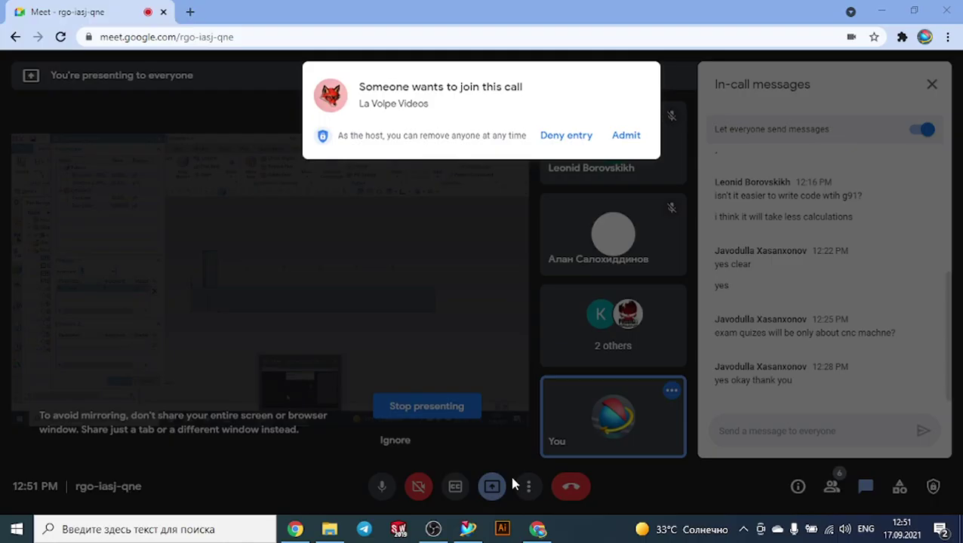
click(625, 136)
mouse_move(540, 530)
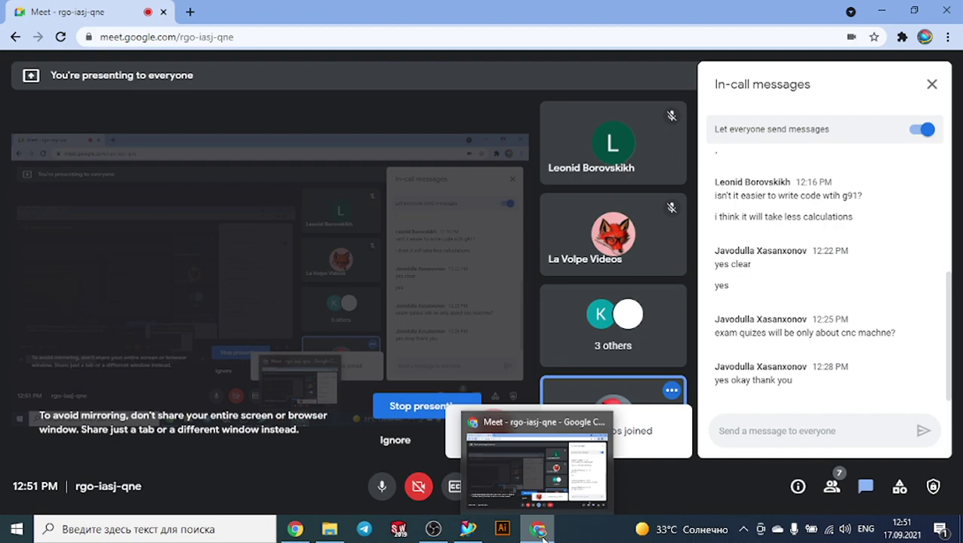
click(468, 528)
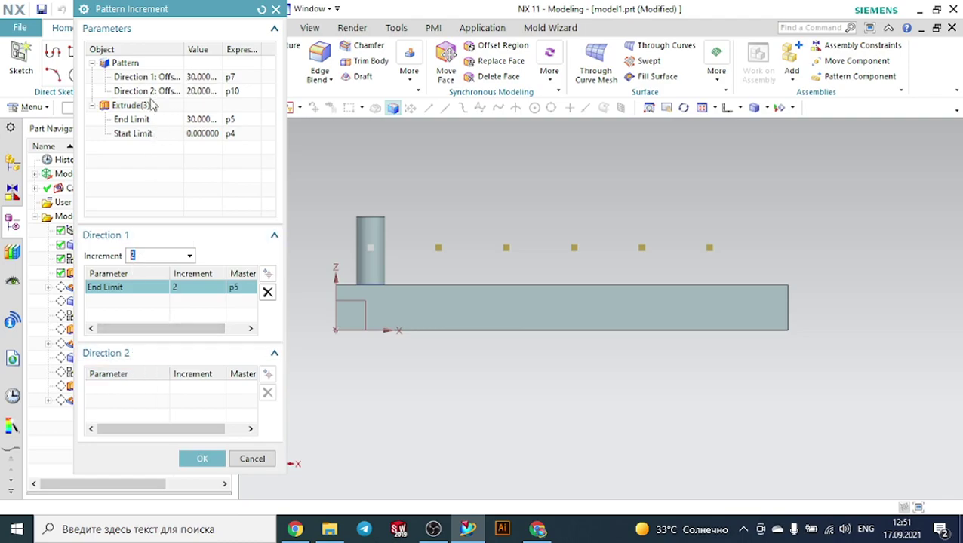
Add the extrude's End Limit as a Direction 2 increment parameter and accept the pattern increments.
click(140, 123)
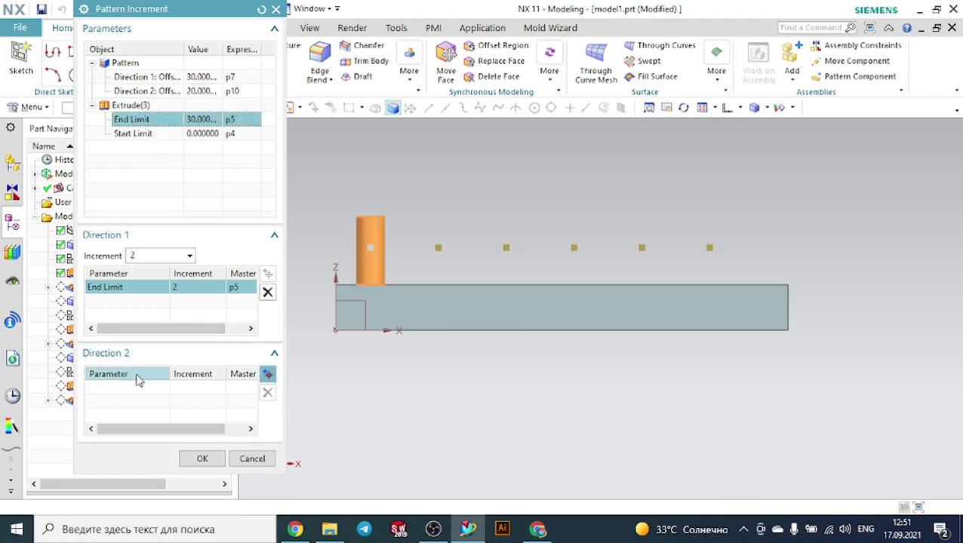
click(268, 375)
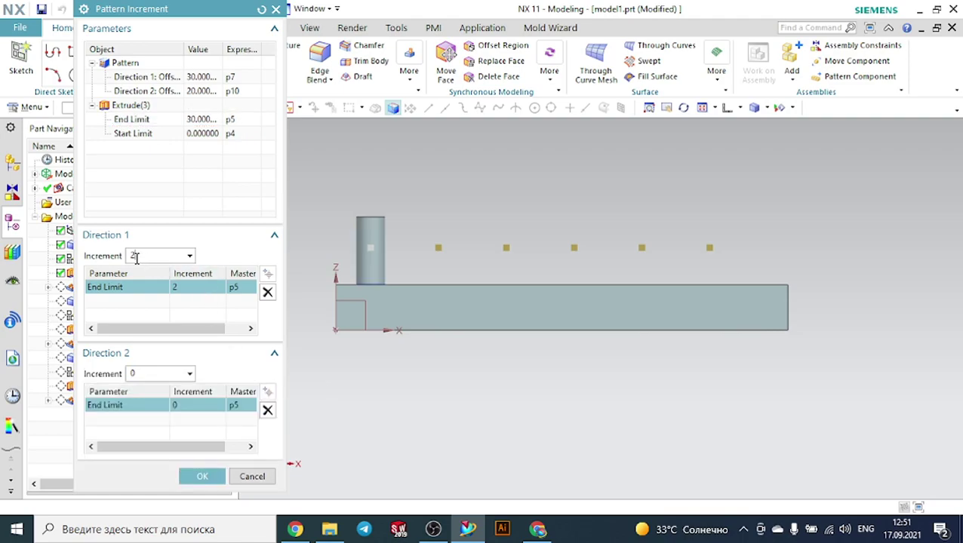
click(218, 476)
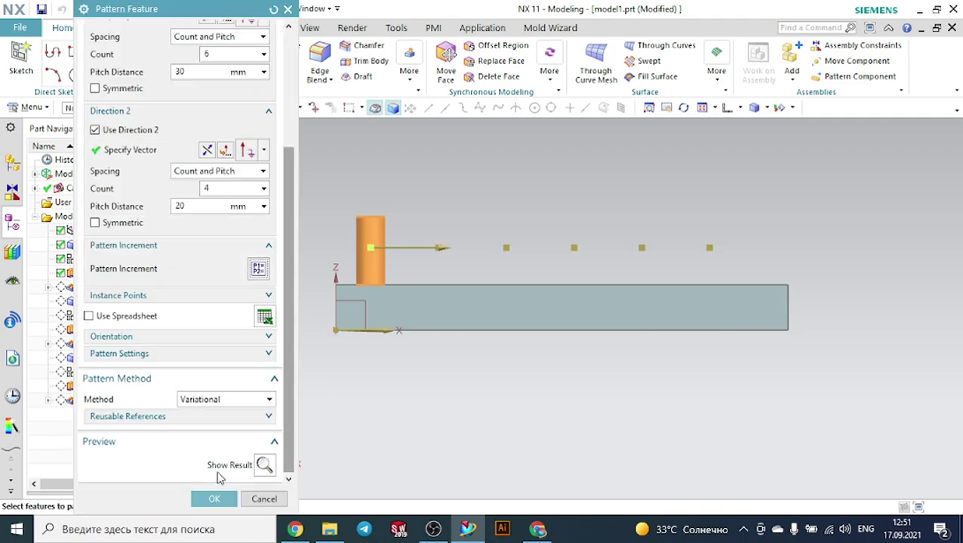
Preview the pattern result, examine the cylinder heights along both directions, and end the preview.
click(259, 467)
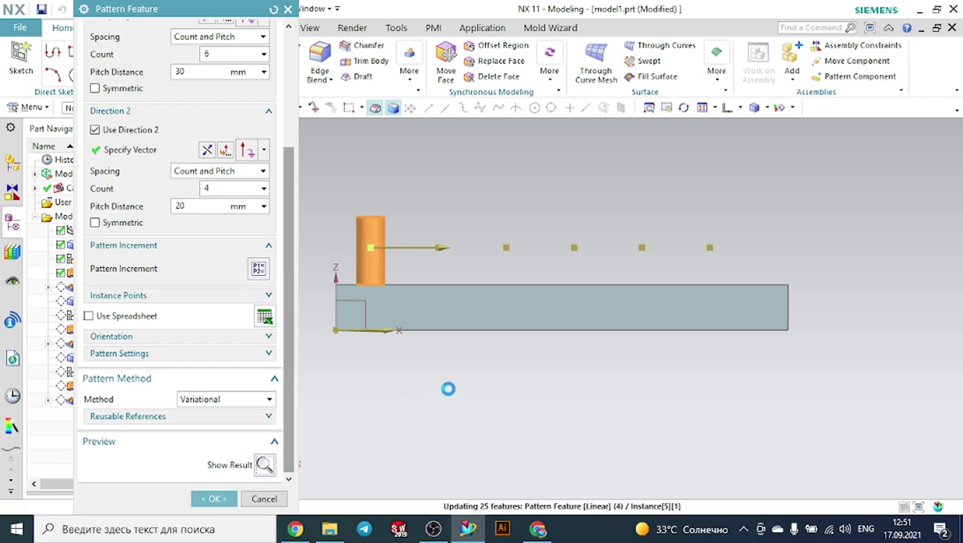
middle_drag(457, 383, 524, 383)
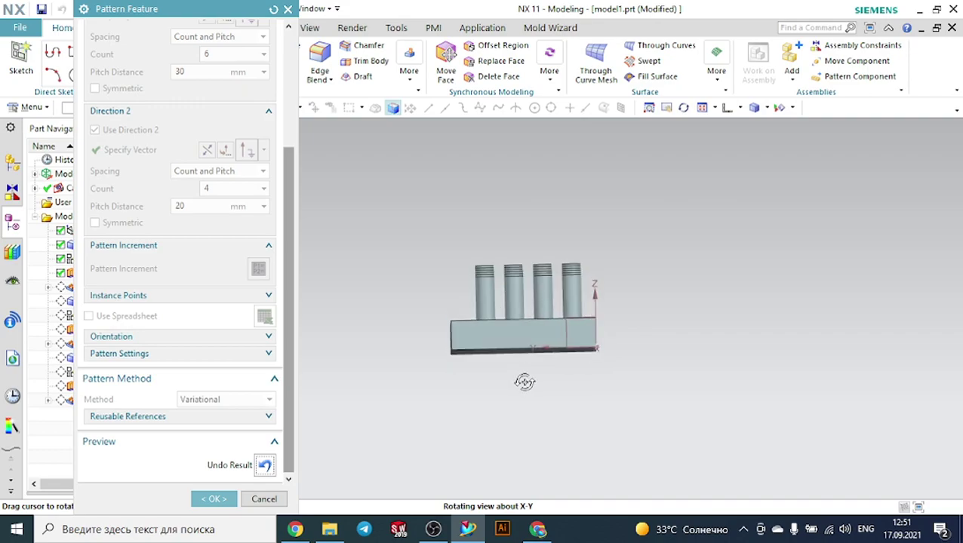
scroll(539, 347, up, 1)
middle_drag(626, 279, 538, 292)
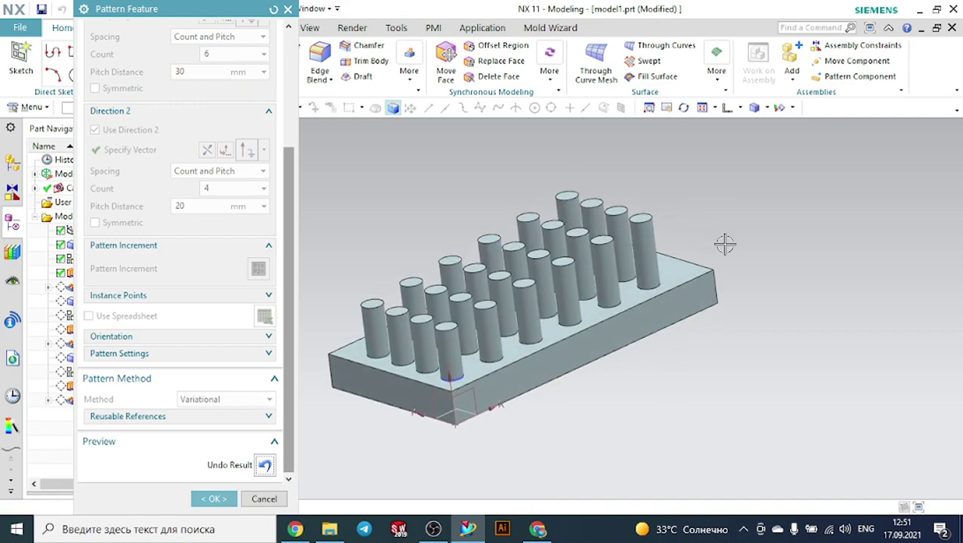
click(263, 465)
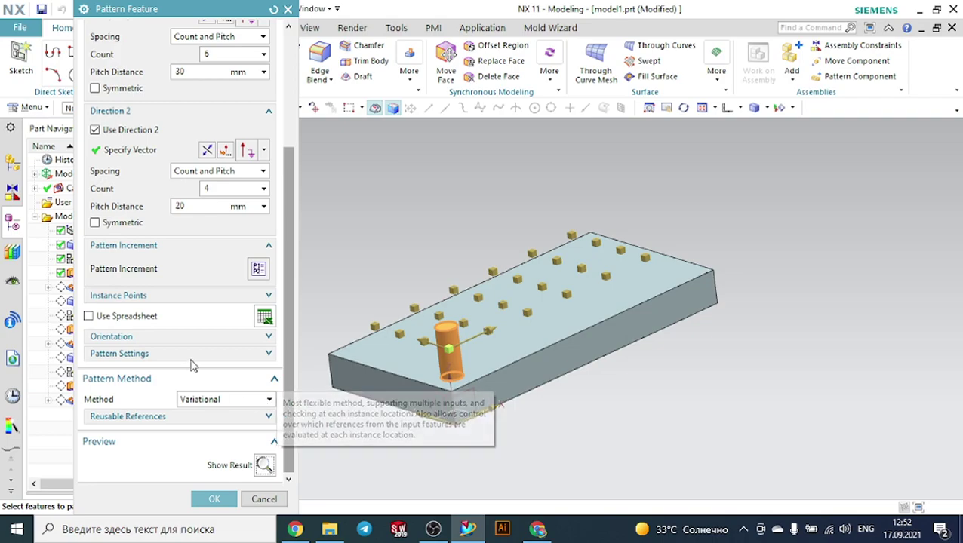
Remove the End Limit increment parameters from both Direction 1 and Direction 2 and accept the pattern increments.
click(259, 269)
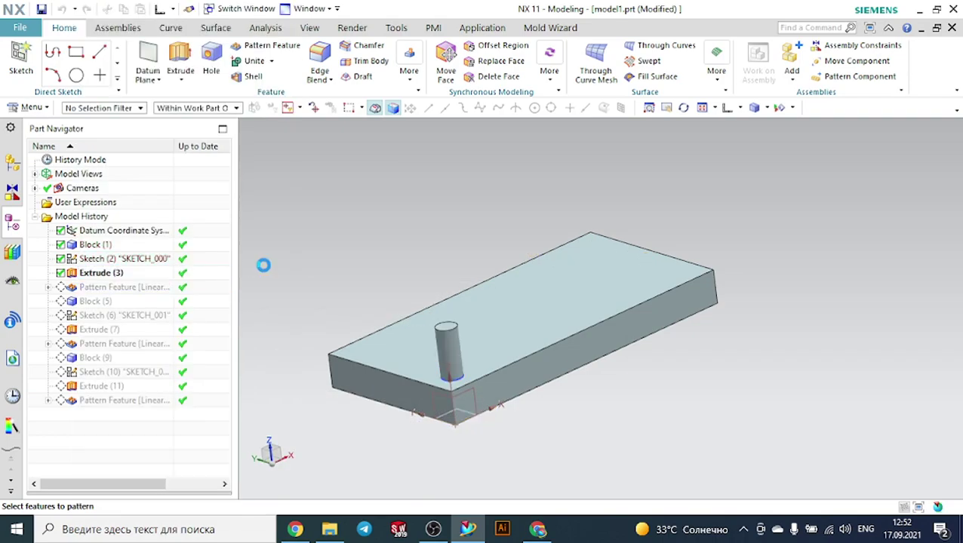
click(267, 292)
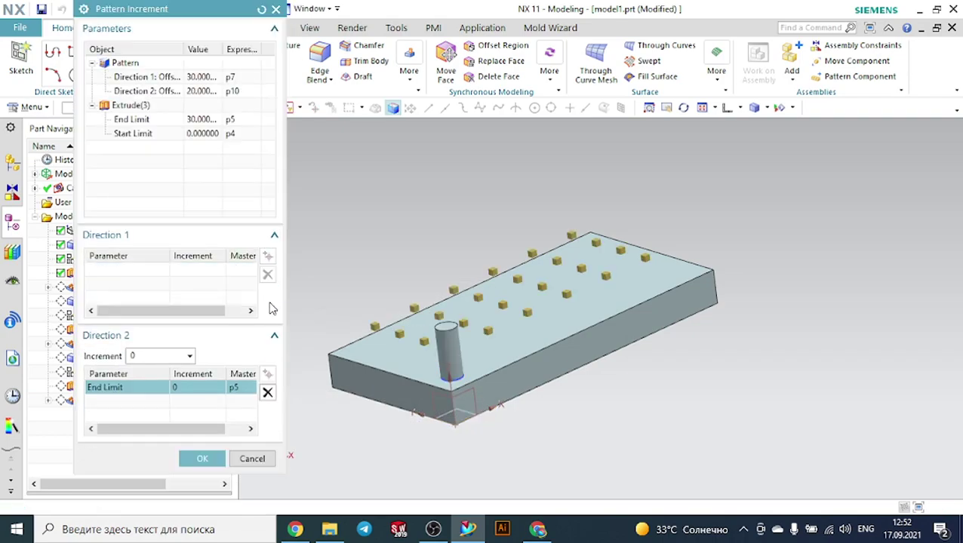
click(269, 395)
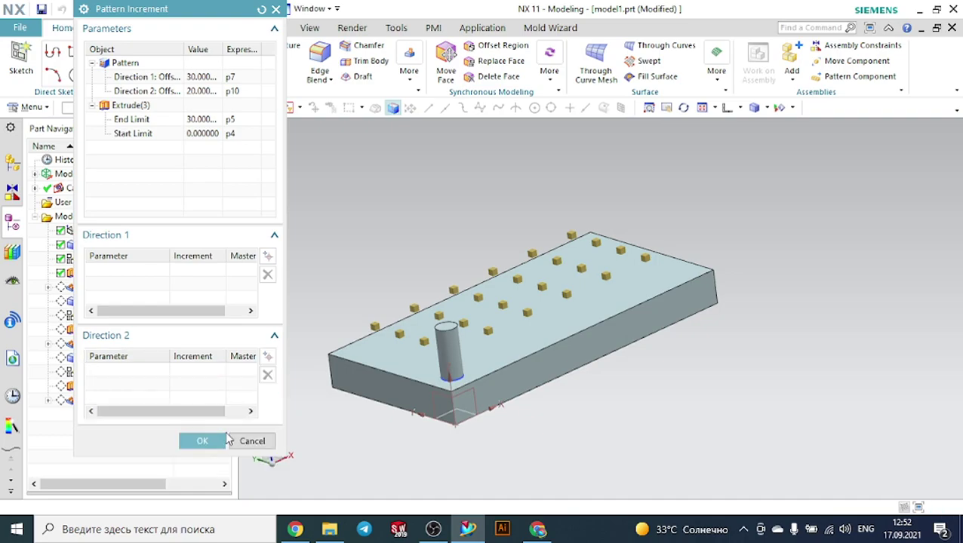
click(211, 436)
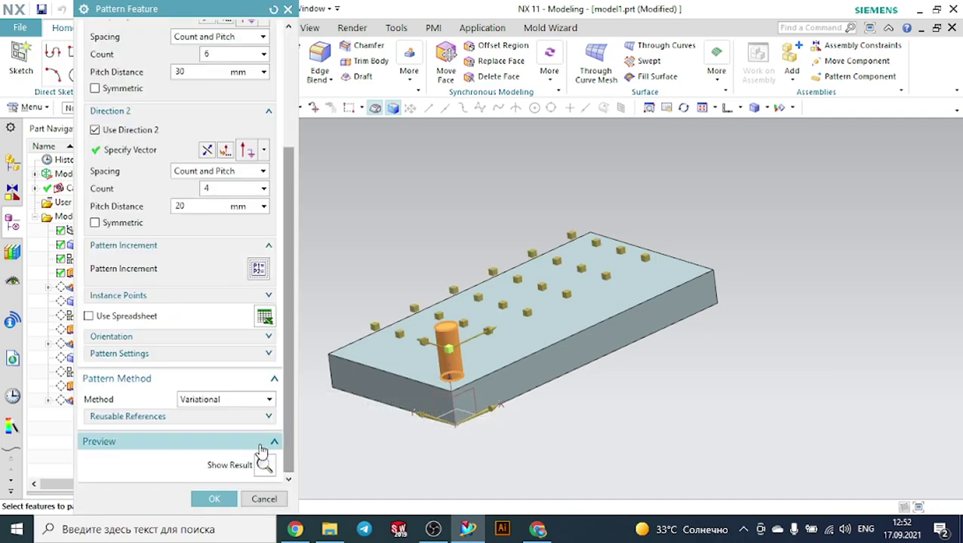
Preview the pattern without increments and accept the edited pattern feature.
click(264, 464)
middle_drag(727, 367, 723, 337)
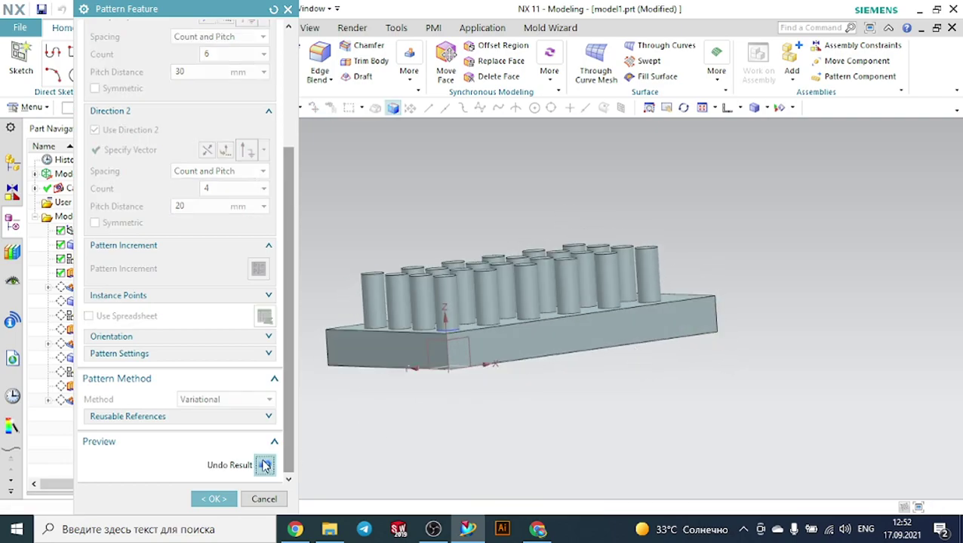
click(213, 498)
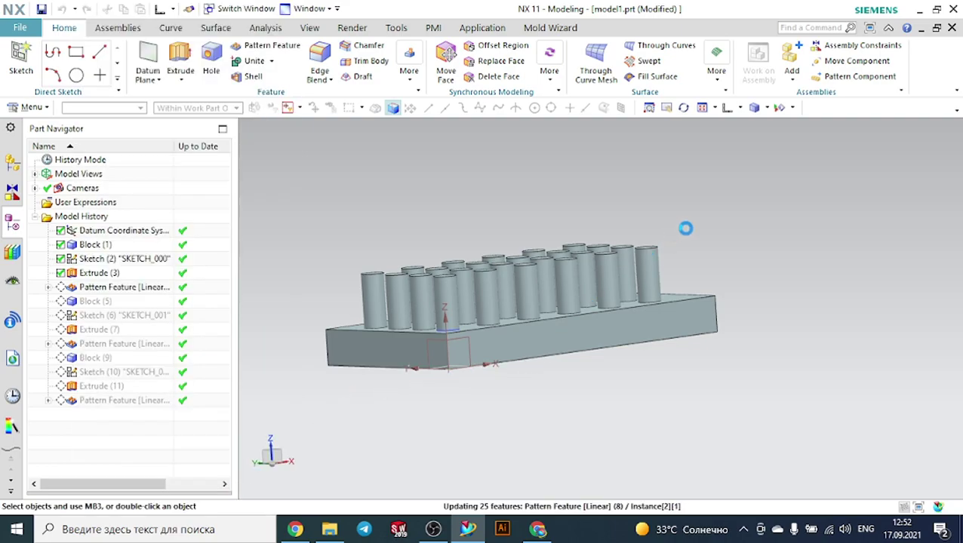
Reopen the first block's cylinder pattern for editing and show its Instance Points options.
mouse_move(711, 210)
middle_down()
mouse_move(758, 182)
mouse_move(695, 198)
mouse_move(694, 212)
middle_up()
scroll(694, 213, down, 3)
scroll(784, 277, up, 2)
scroll(667, 306, down, 2)
scroll(792, 167, up, 2)
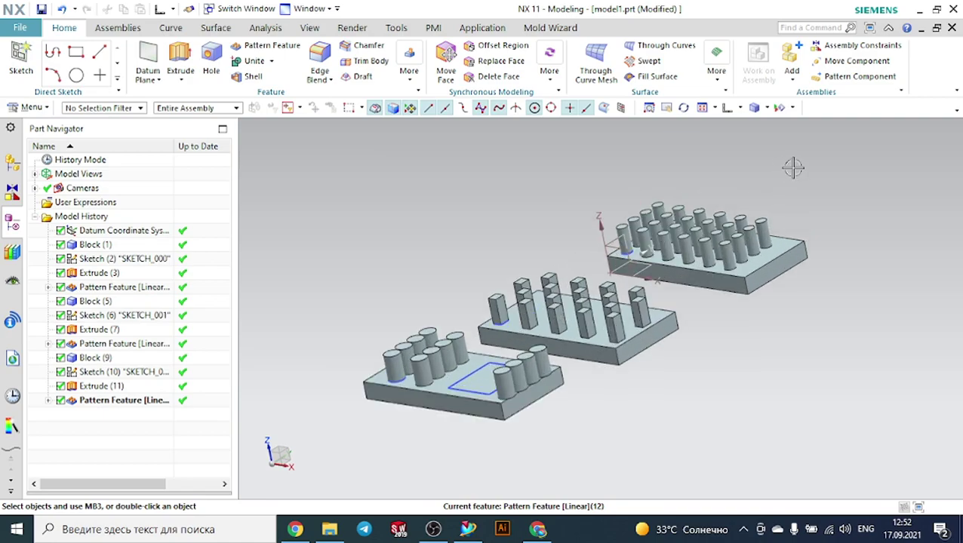
scroll(792, 168, up, 3)
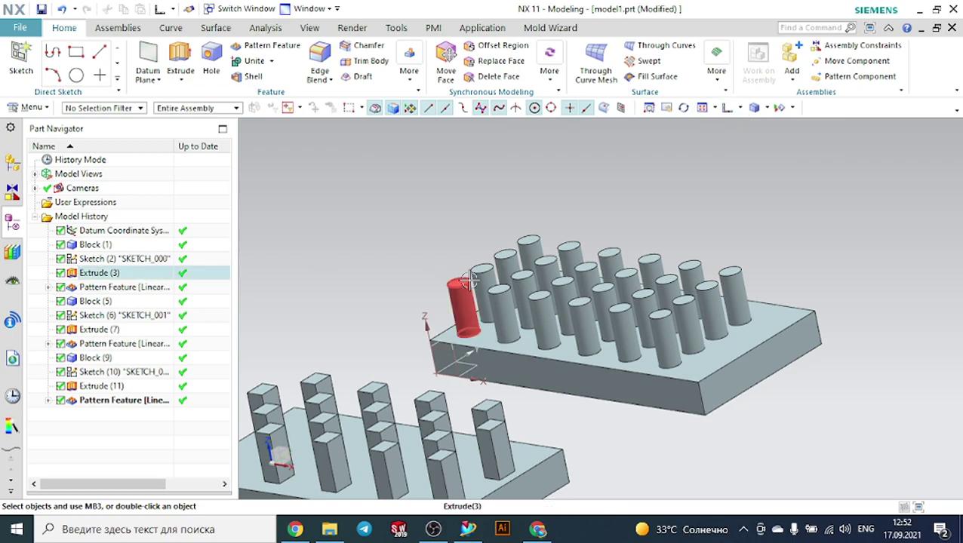
double_click(530, 287)
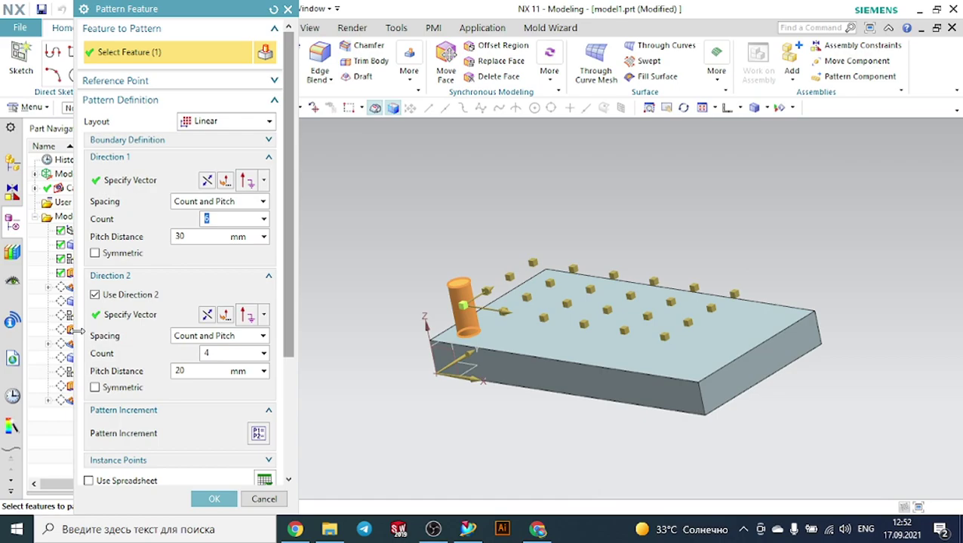
scroll(135, 313, down, 5)
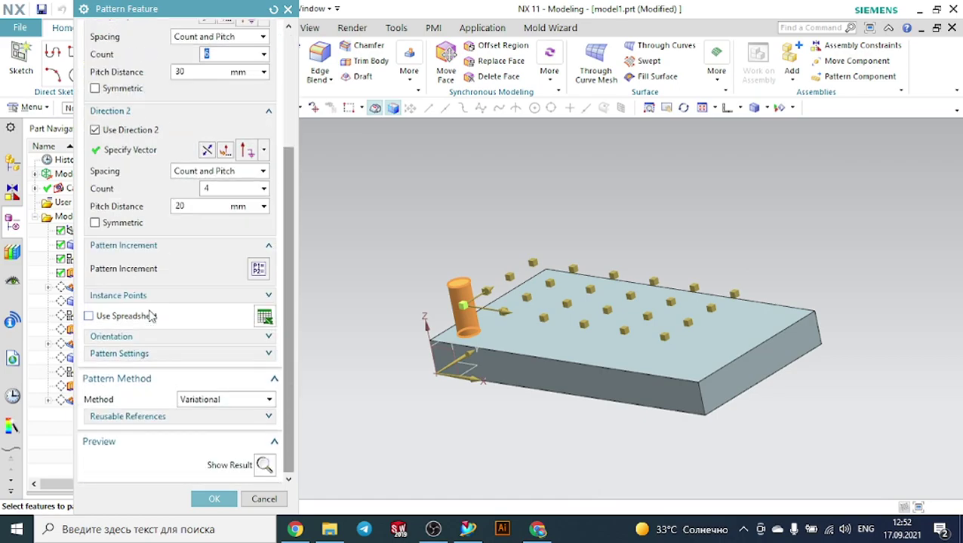
click(139, 246)
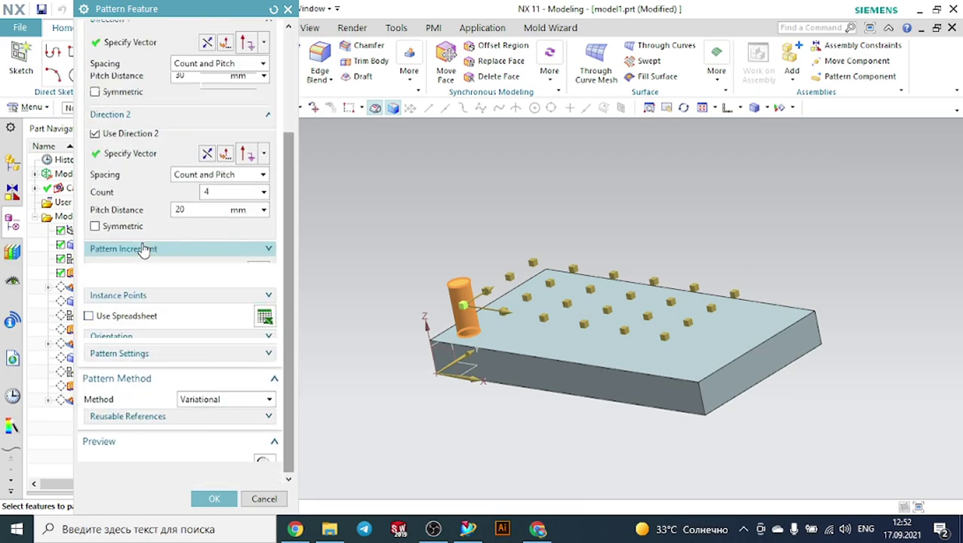
click(130, 299)
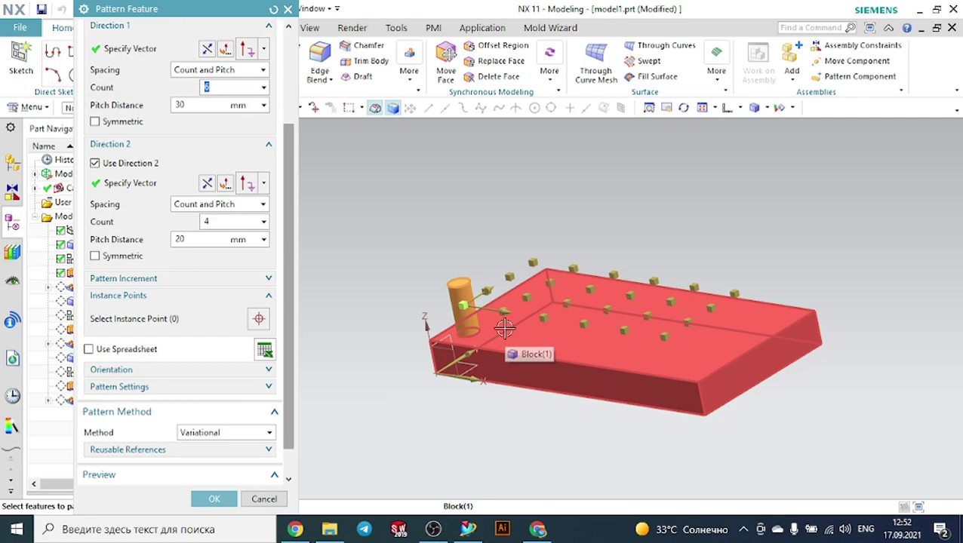
Suppress the last instance point of the front row and preview the pattern result.
click(672, 334)
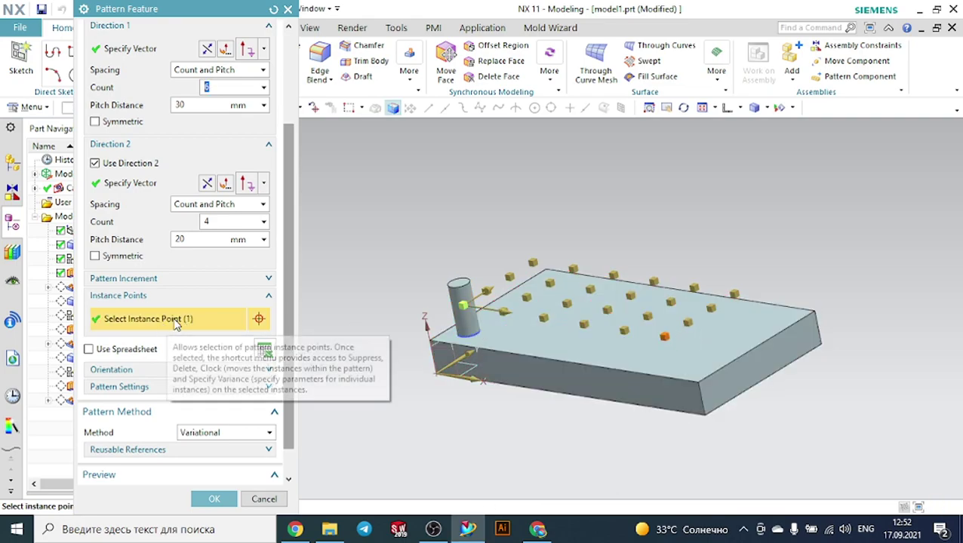
right_click(664, 337)
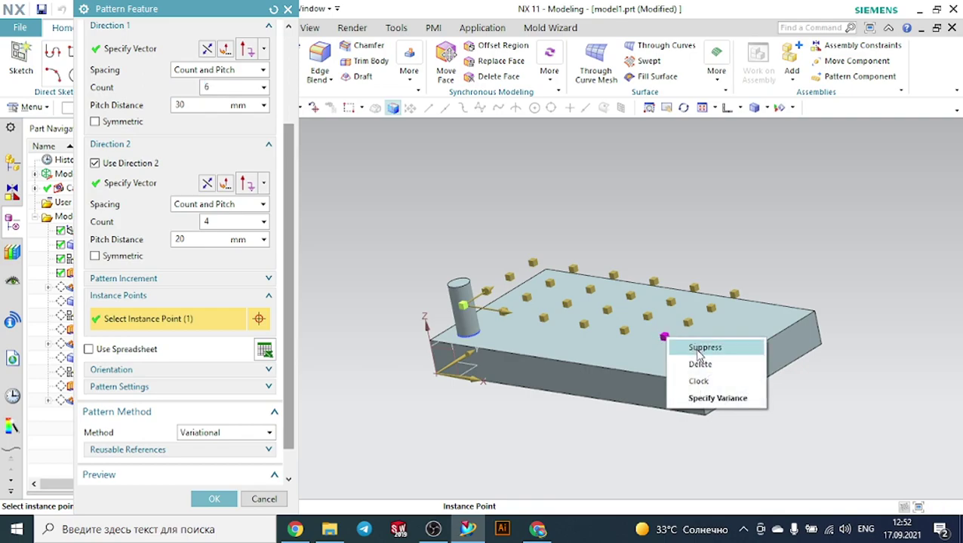
click(697, 348)
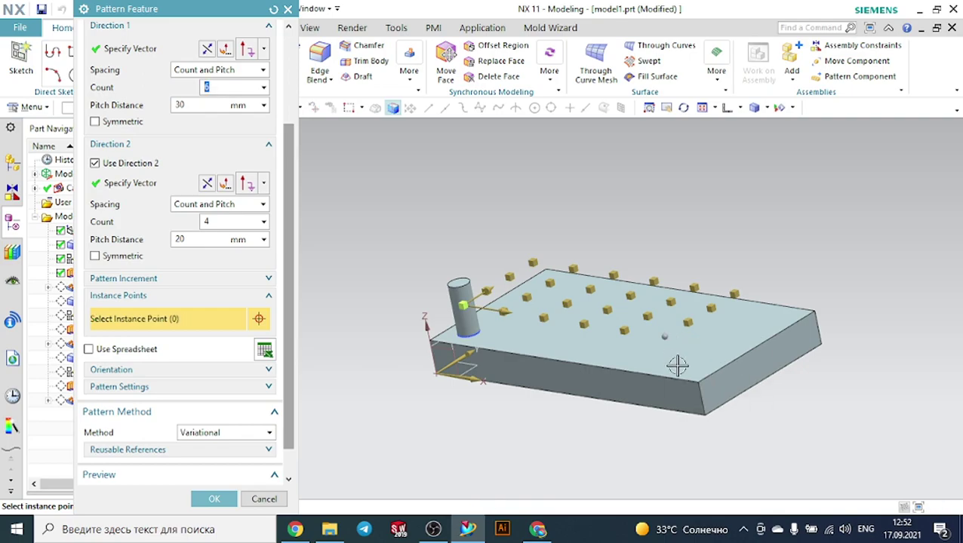
scroll(247, 464, down, 1)
click(264, 464)
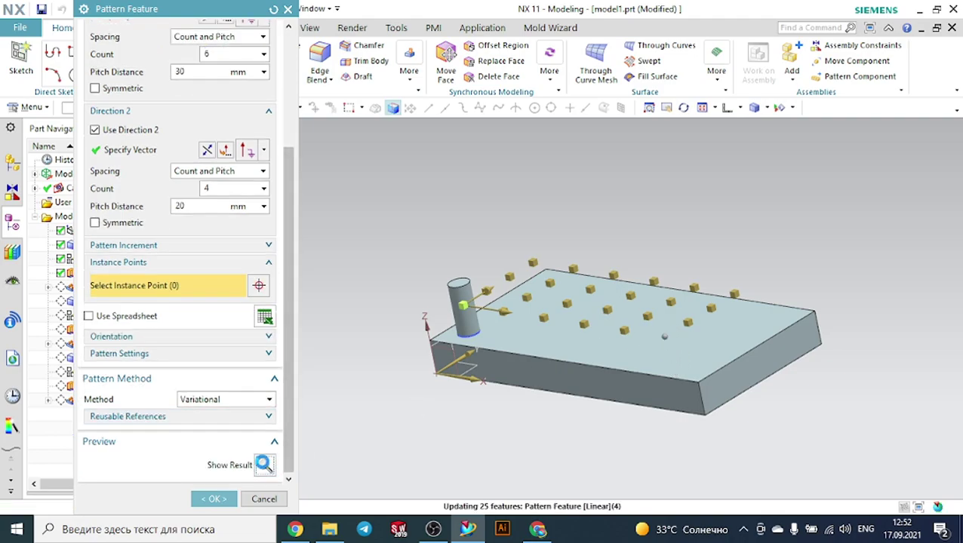
middle_drag(554, 399, 515, 437)
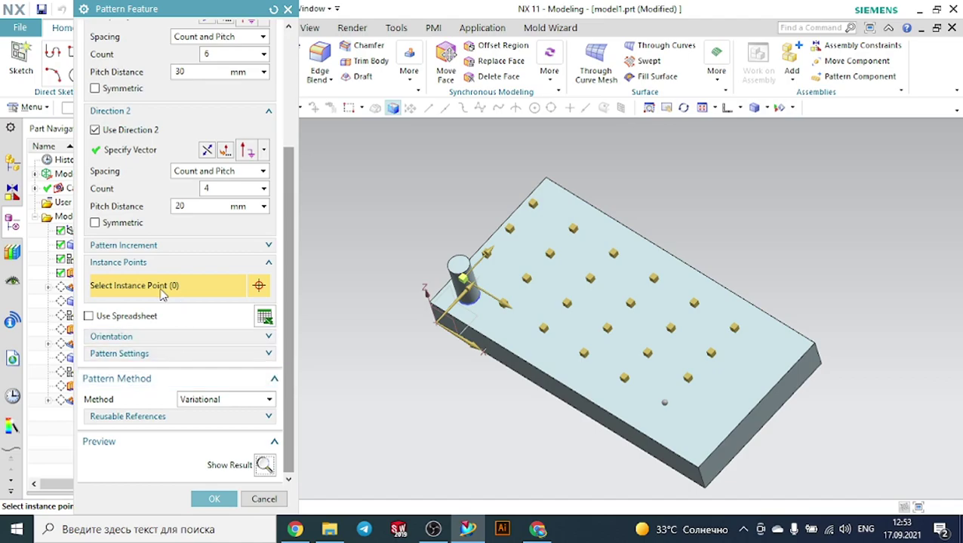
Unsuppress the last instance point of the front row.
middle_drag(476, 451, 485, 401)
scroll(706, 331, up, 3)
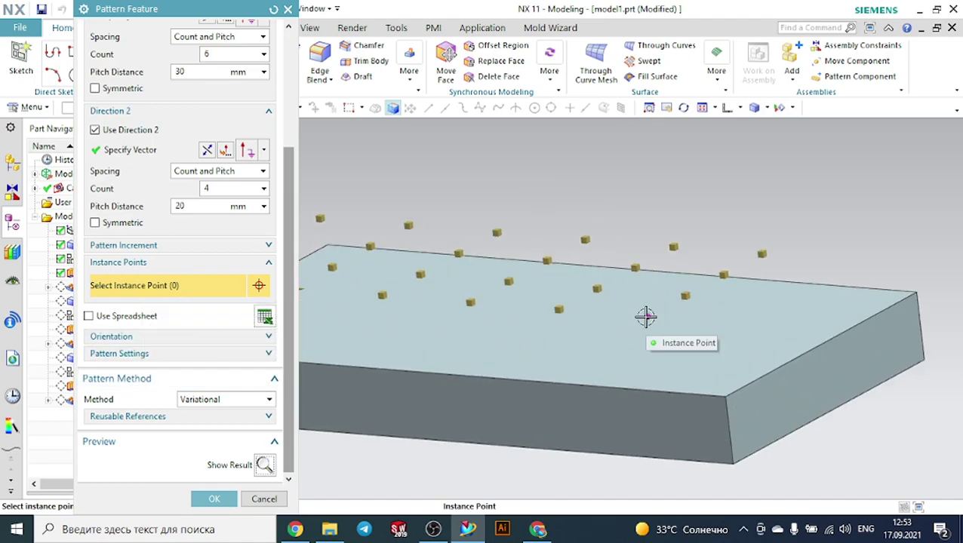
right_click(646, 317)
click(653, 327)
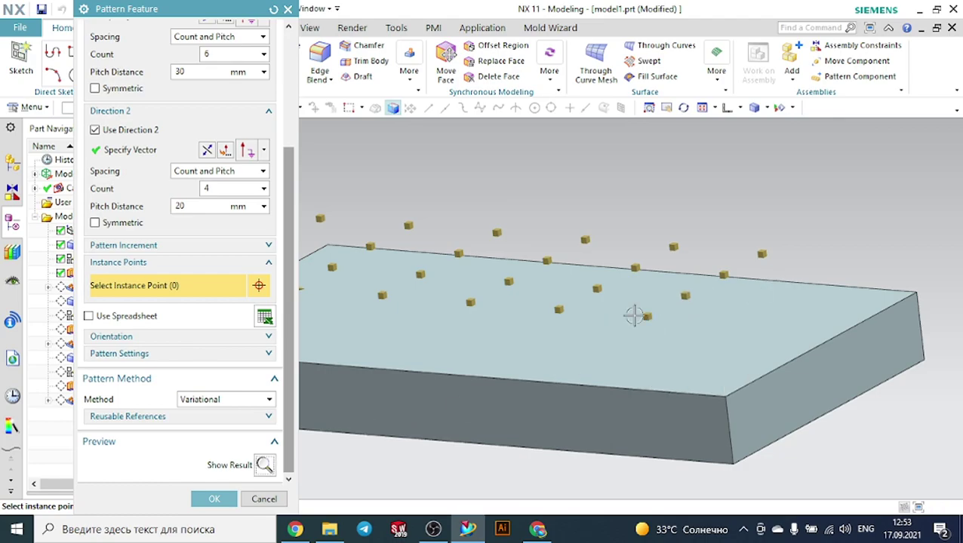
Preview the complete cylinder pattern and end the result preview.
click(264, 465)
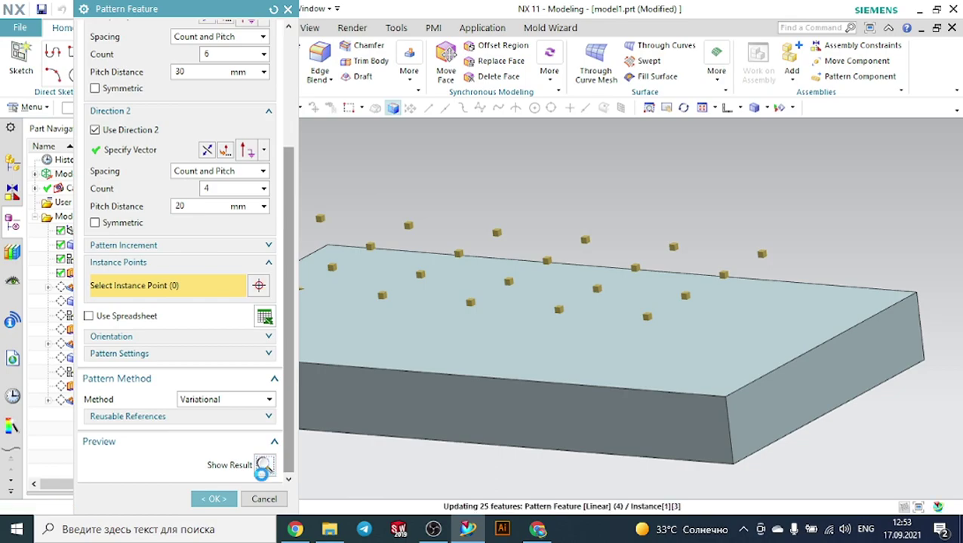
scroll(541, 391, down, 4)
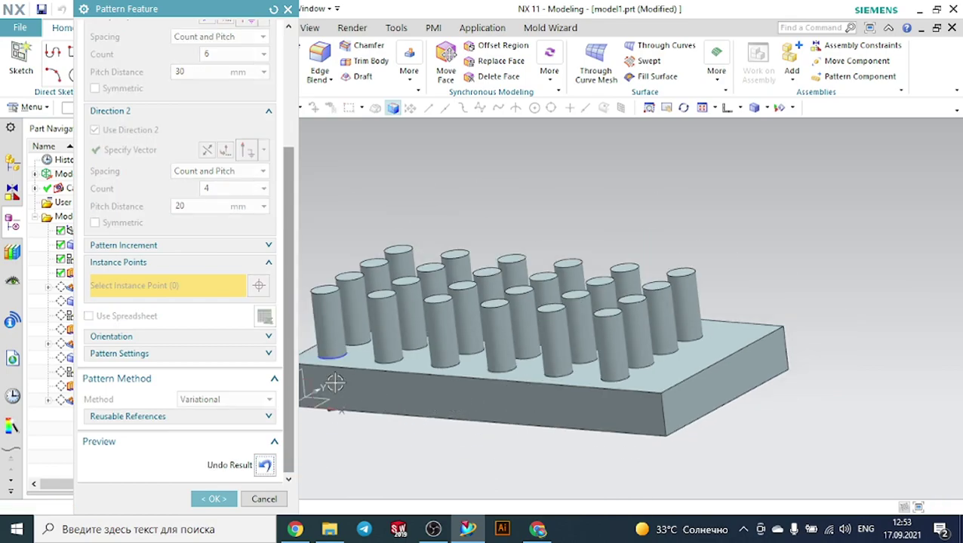
click(264, 466)
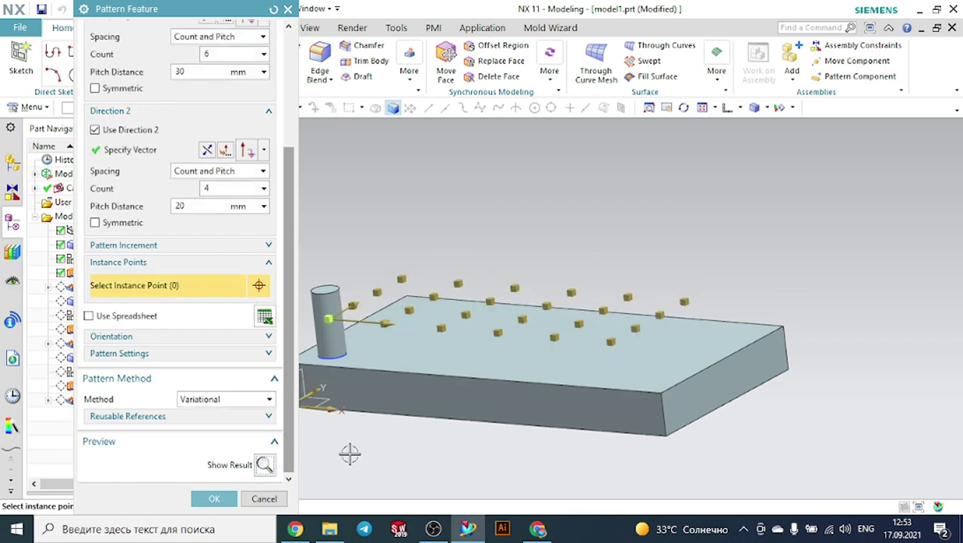
Delete the fifth instance point of the front row and check the pattern in a result preview.
middle_drag(486, 393, 473, 445)
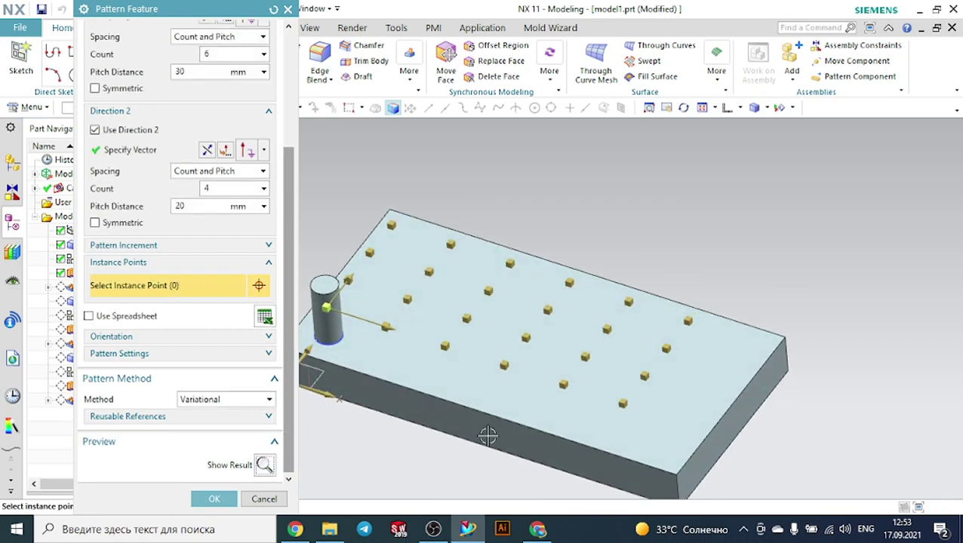
click(564, 386)
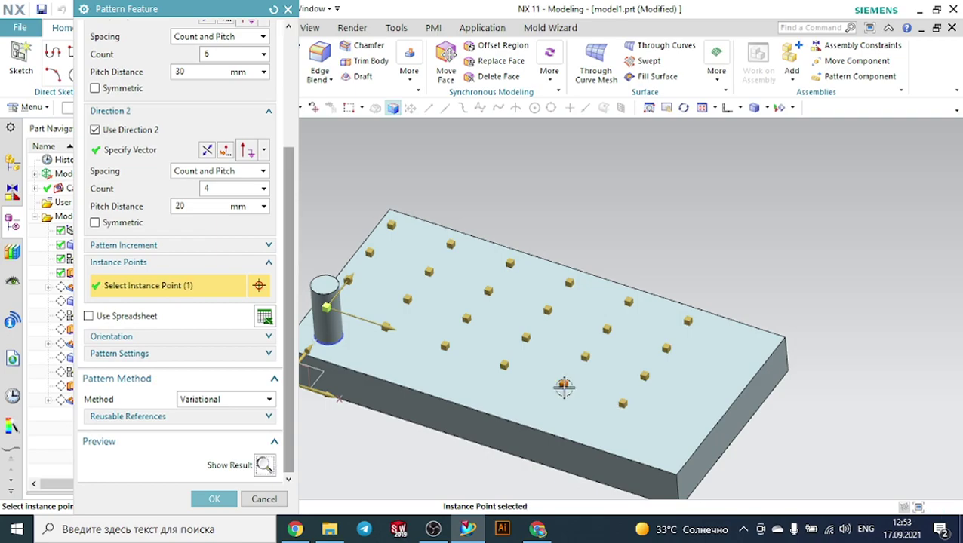
right_click(564, 385)
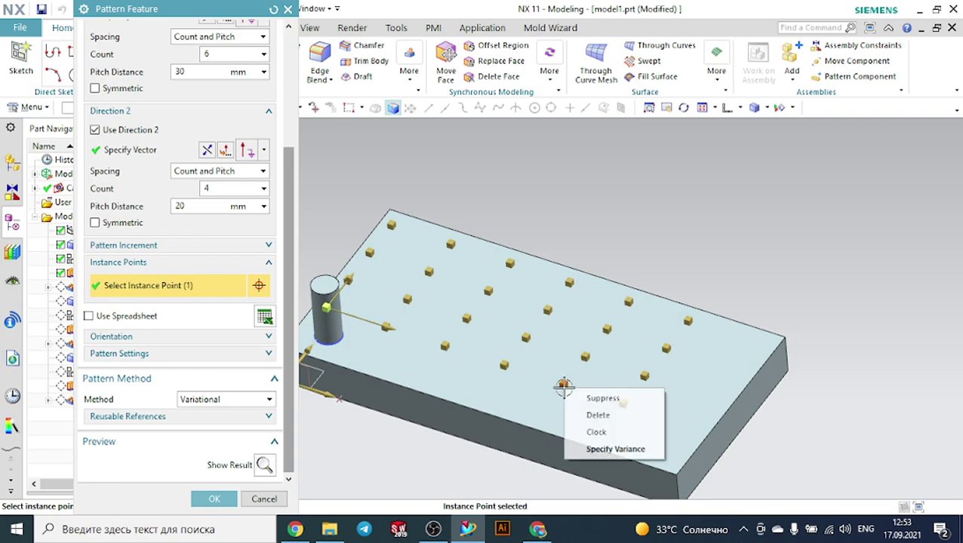
click(589, 415)
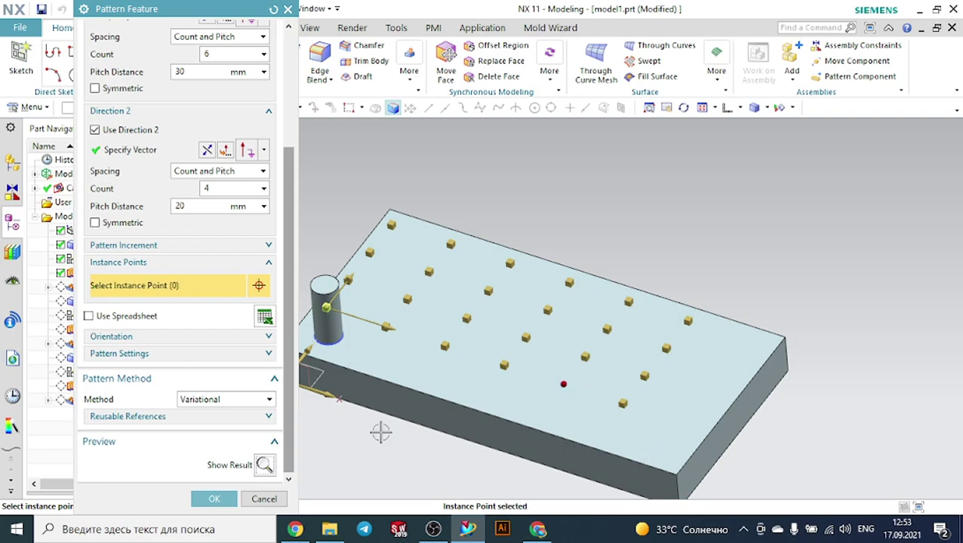
click(264, 465)
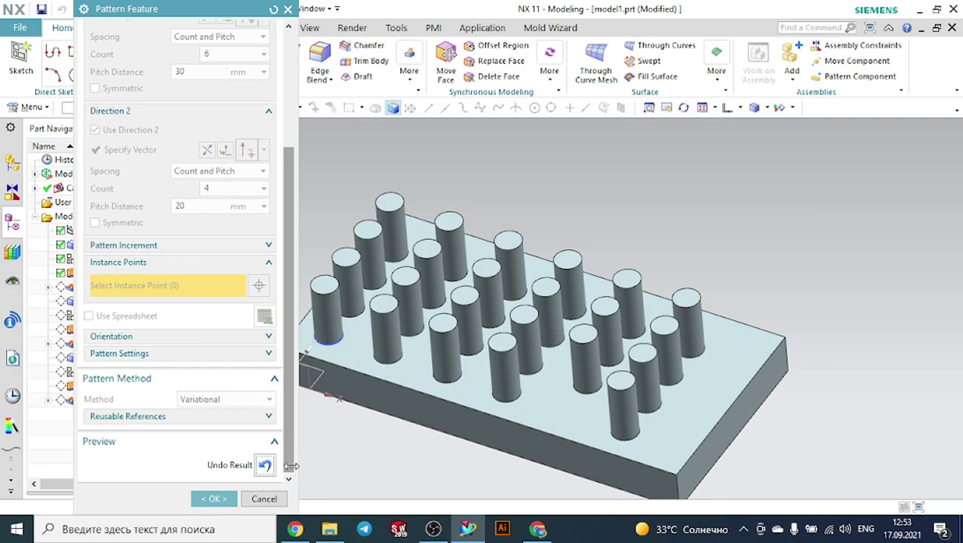
click(264, 465)
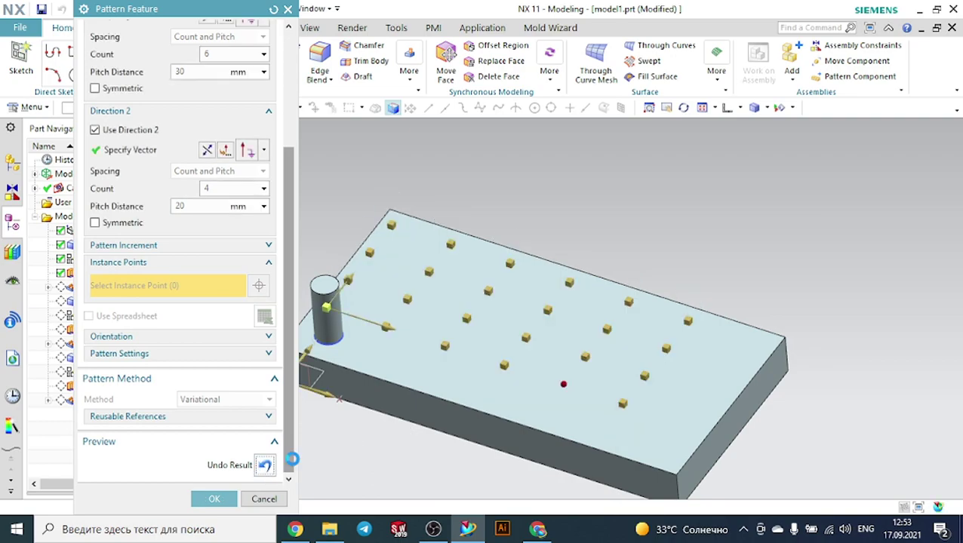
Restore the deleted fifth instance point of the front row.
right_click(563, 384)
click(599, 397)
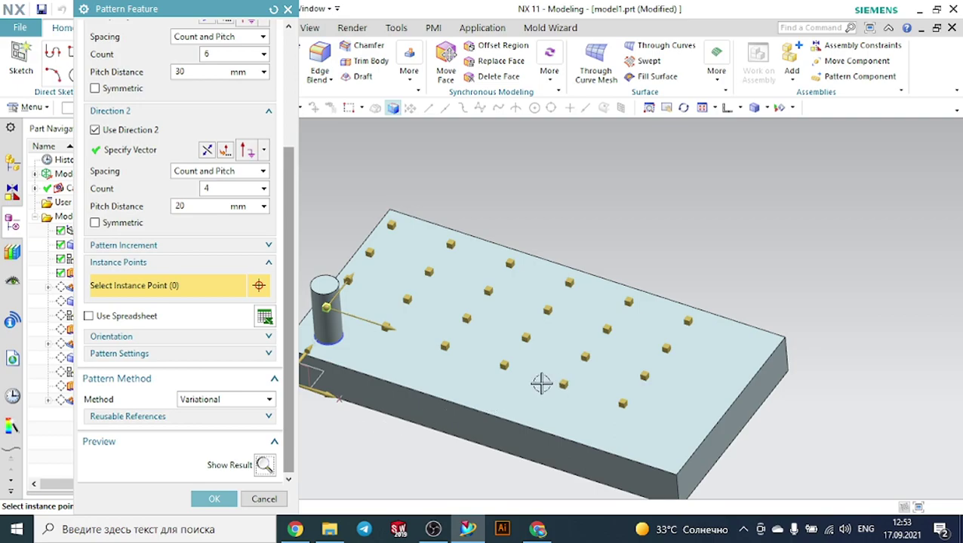
Clock the fourth front-row instance point as User Defined, moving it about 78 mm along XC and along YC toward the plate's far corner.
right_click(505, 367)
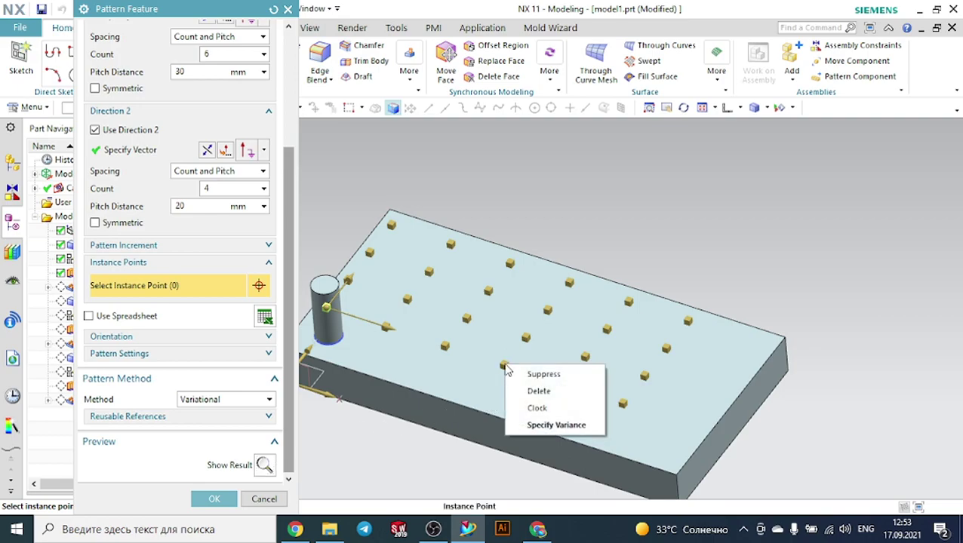
click(537, 407)
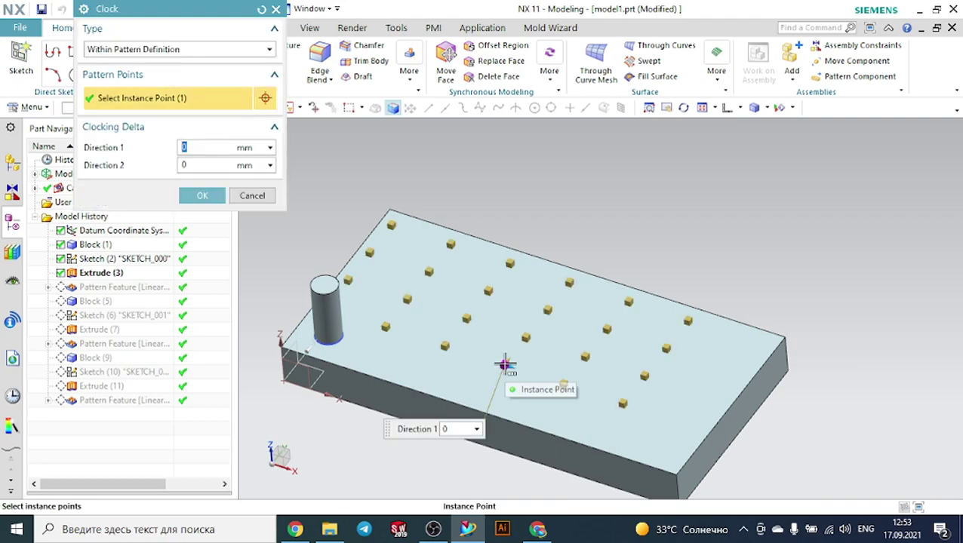
click(198, 49)
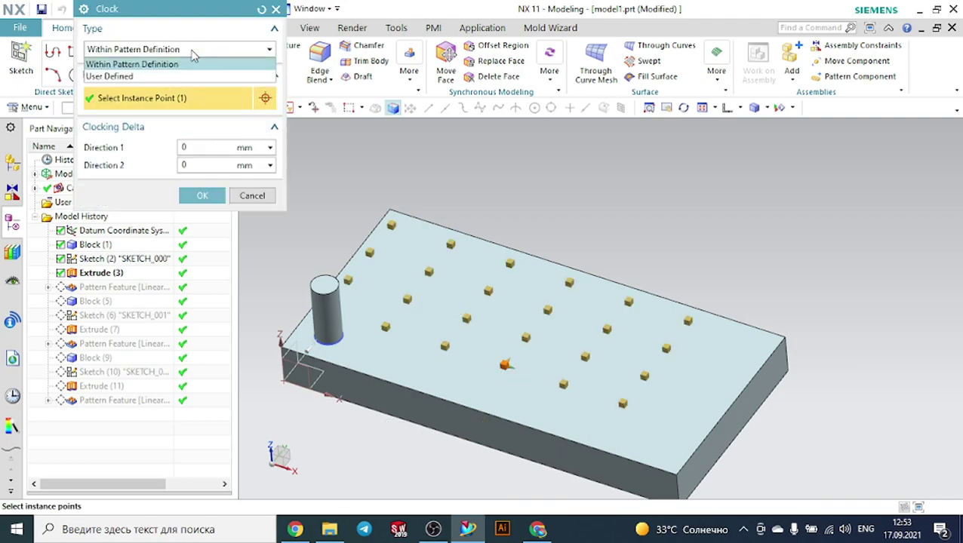
click(132, 76)
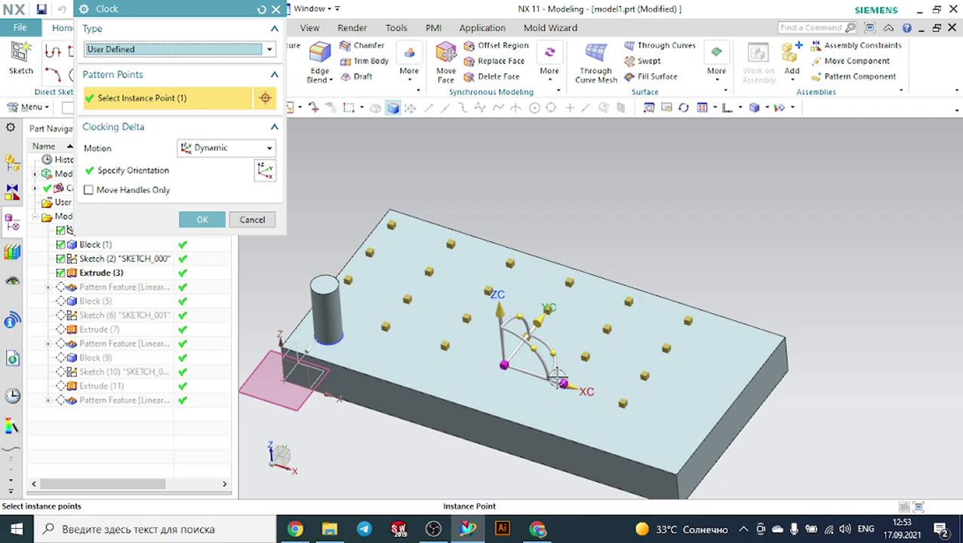
drag(559, 381, 714, 447)
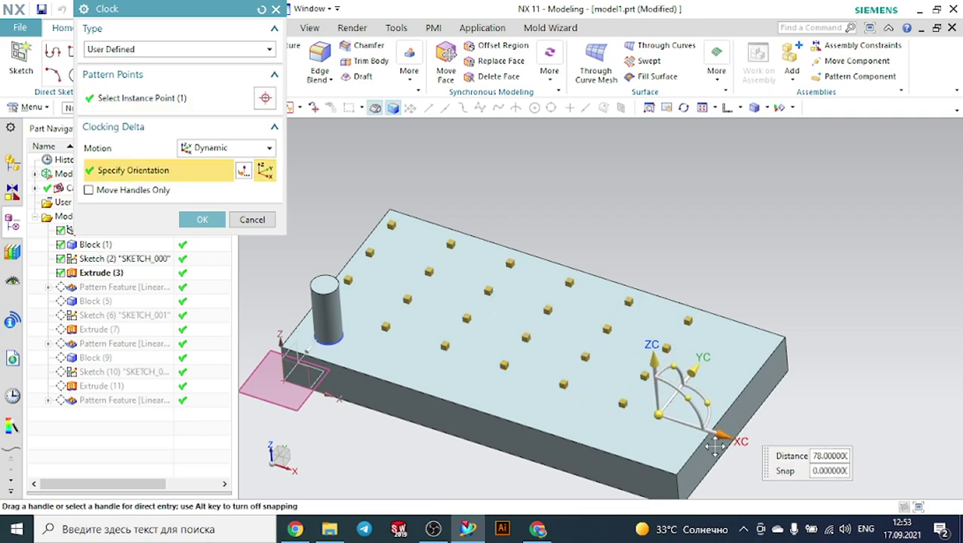
drag(693, 370, 754, 300)
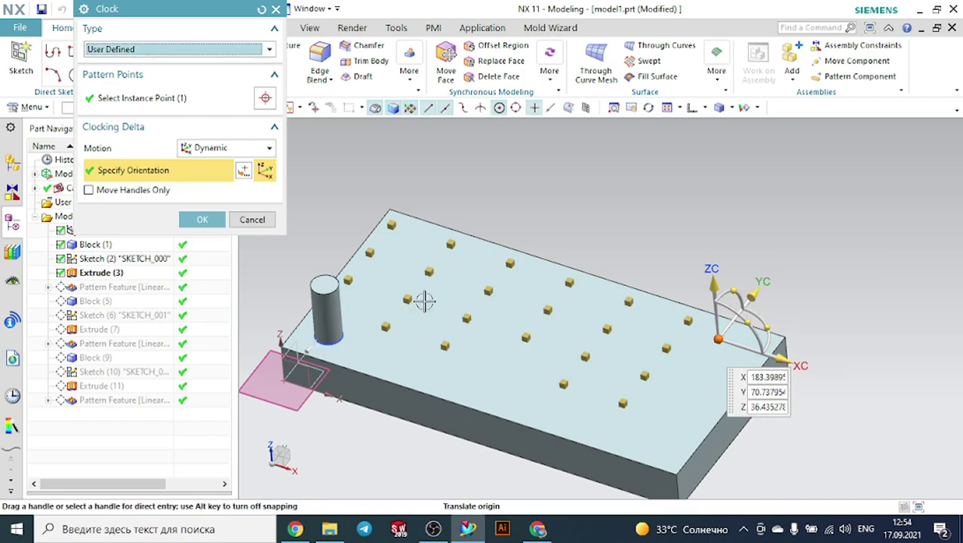
click(201, 219)
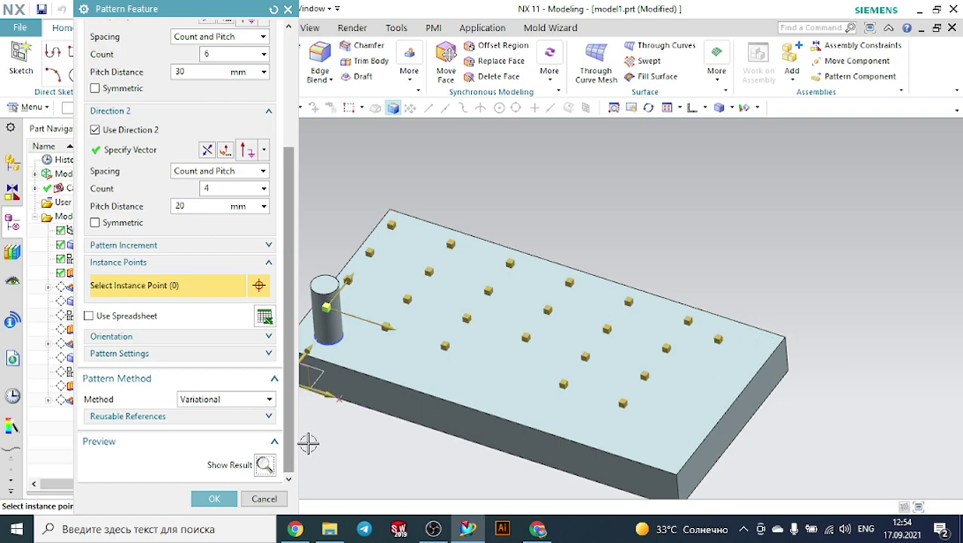
Check the clocked pattern in a result preview and unclock the moved instance point near the plate's far corner.
click(264, 465)
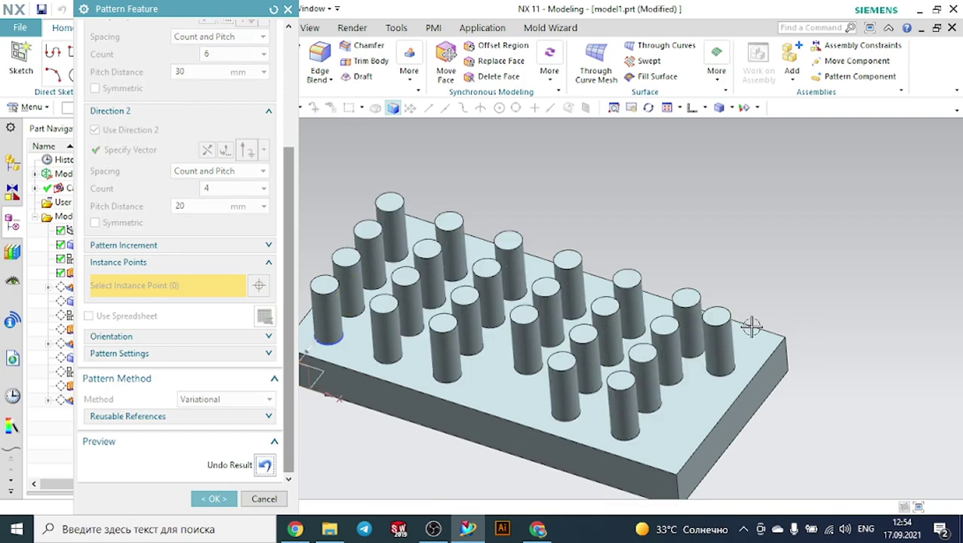
click(265, 465)
right_click(720, 344)
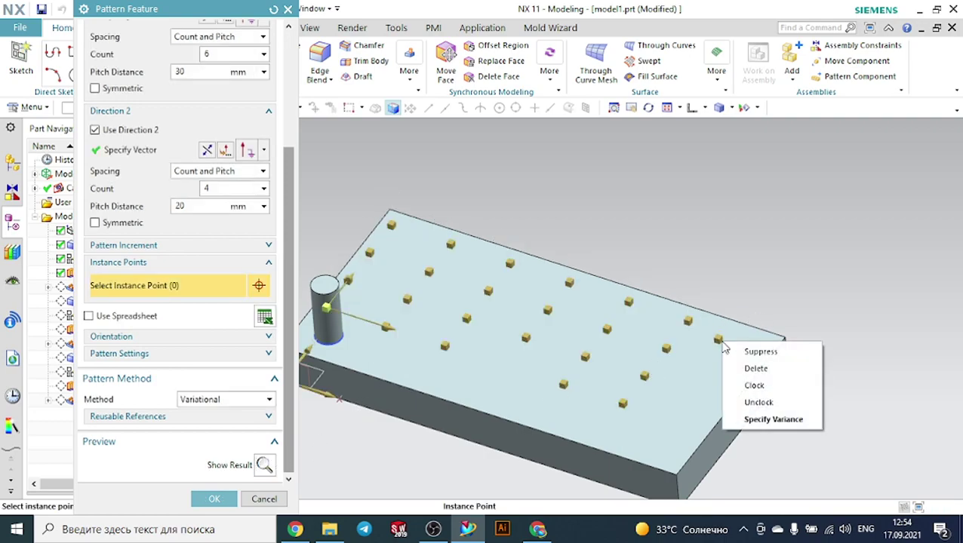
click(759, 403)
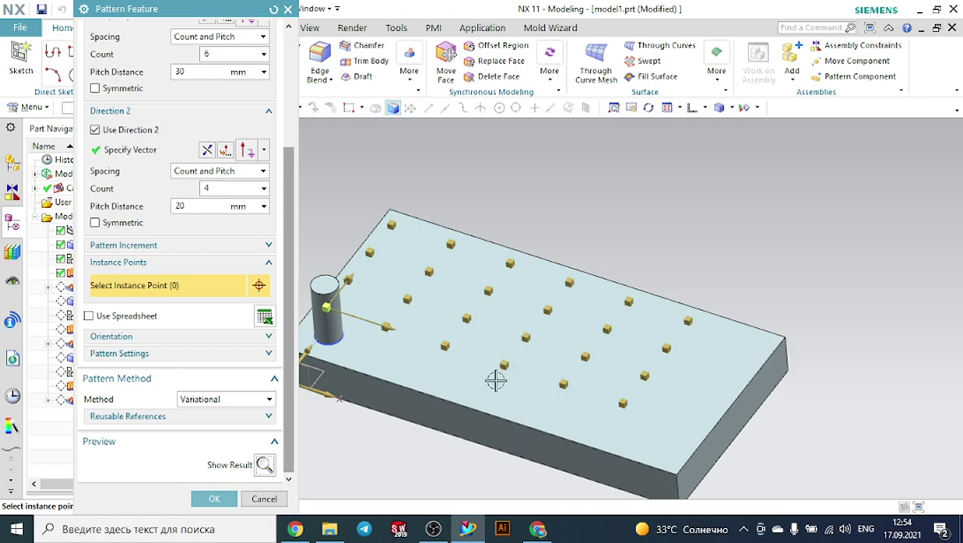
Specify an End Limit variance of 50 for the fourth instance point of the second row and preview the pattern result.
right_click(527, 345)
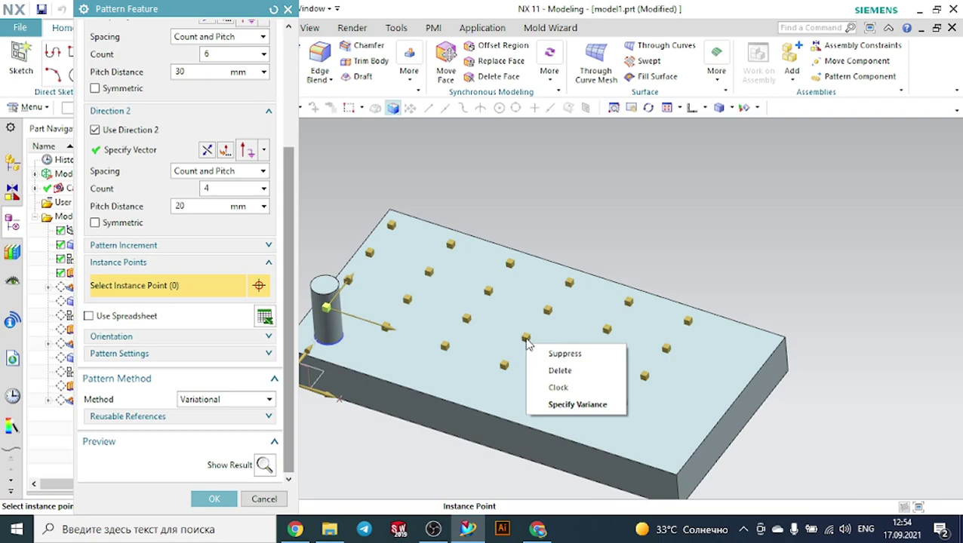
click(553, 405)
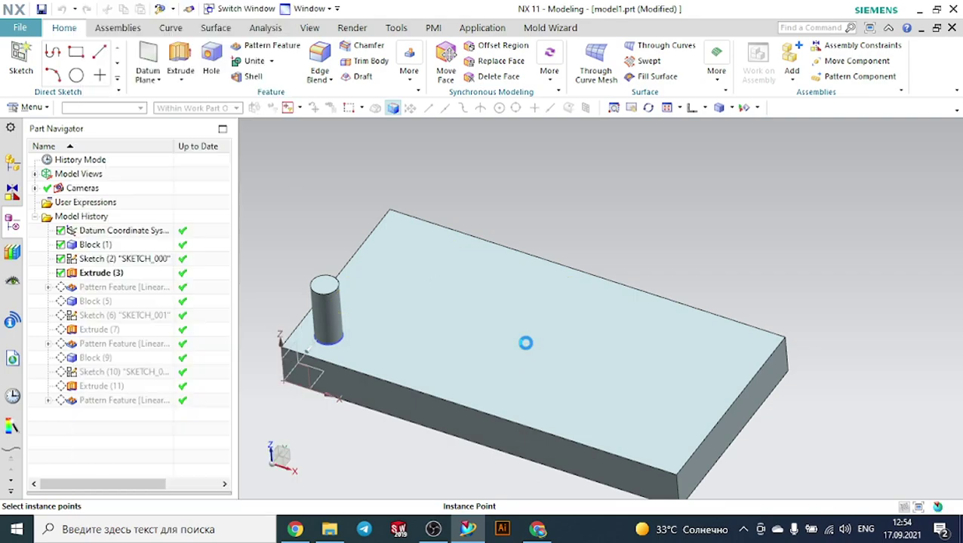
click(136, 78)
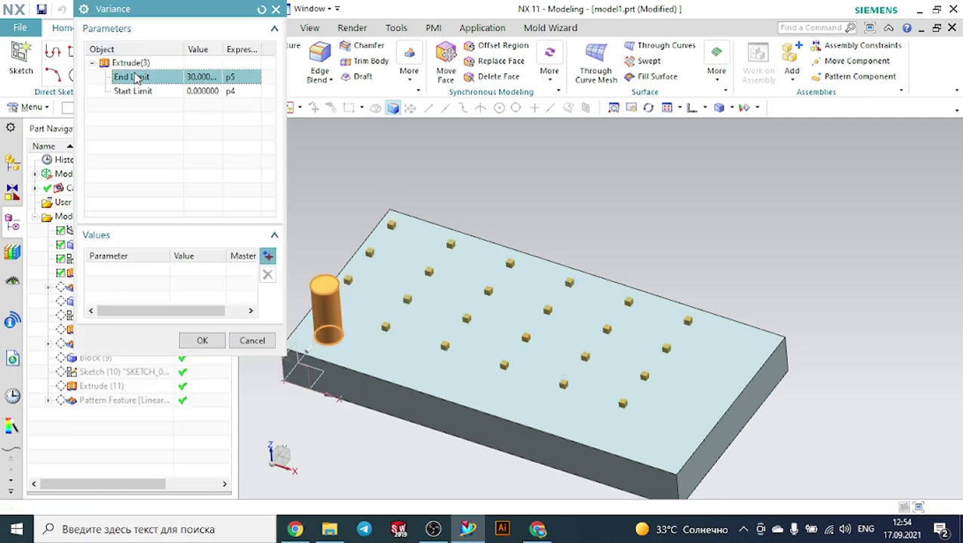
click(267, 256)
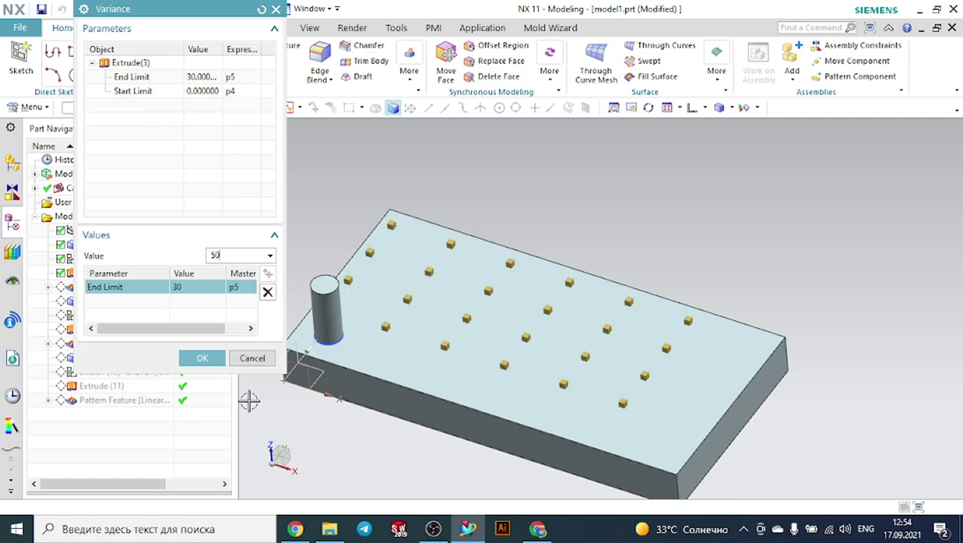
click(202, 358)
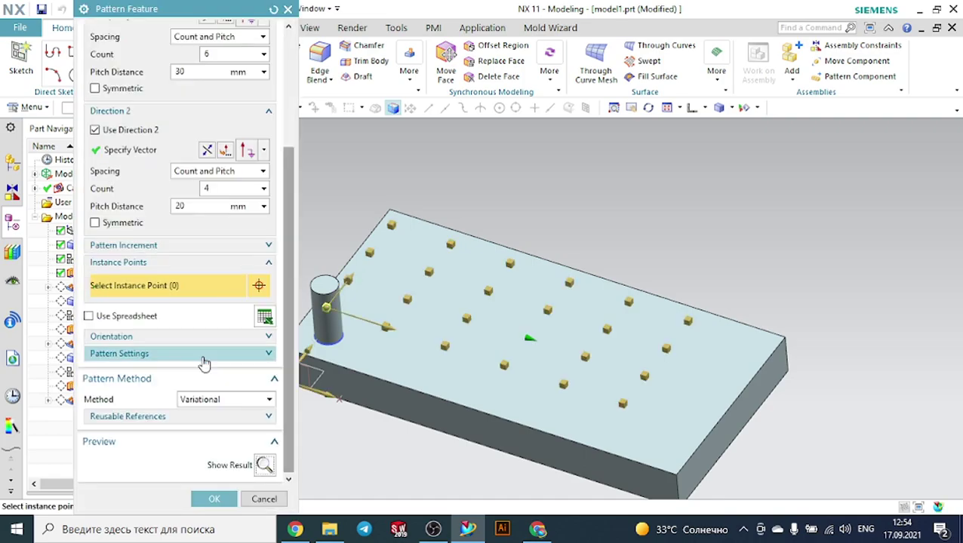
click(264, 465)
scroll(407, 408, up, 2)
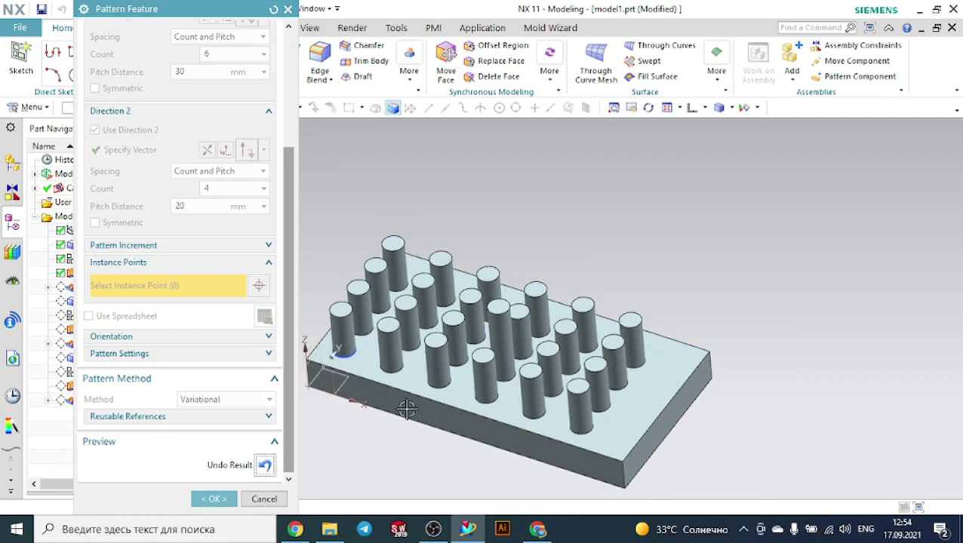
Remove the variance from the taller cylinder's instance point in the linear pattern, preview the result and accept the pattern edit.
middle_drag(407, 408, 480, 335)
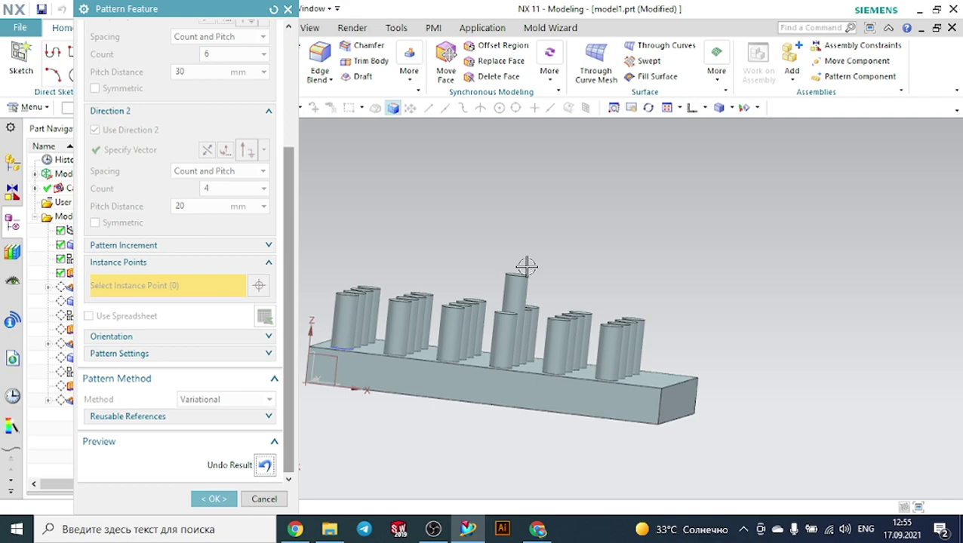
click(264, 465)
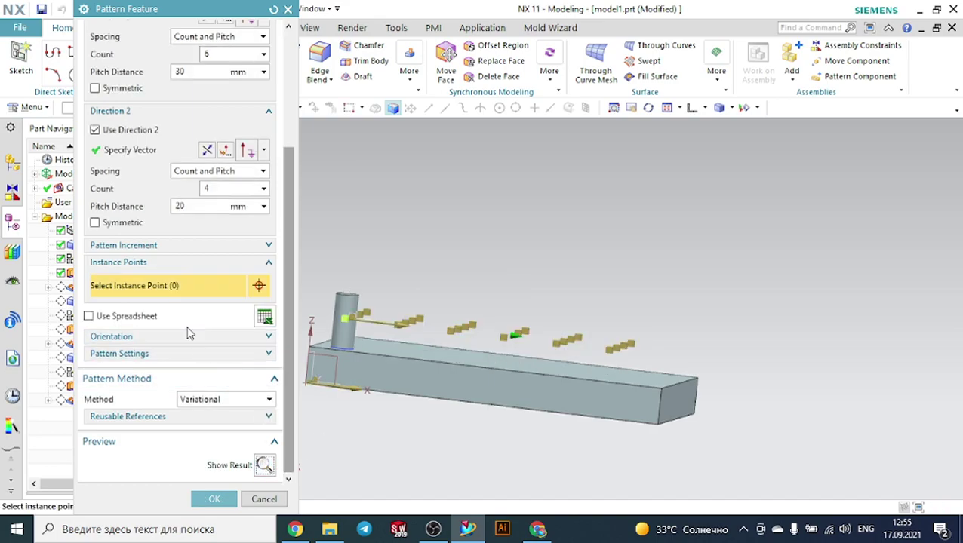
middle_drag(582, 241, 541, 284)
click(501, 357)
right_click(501, 356)
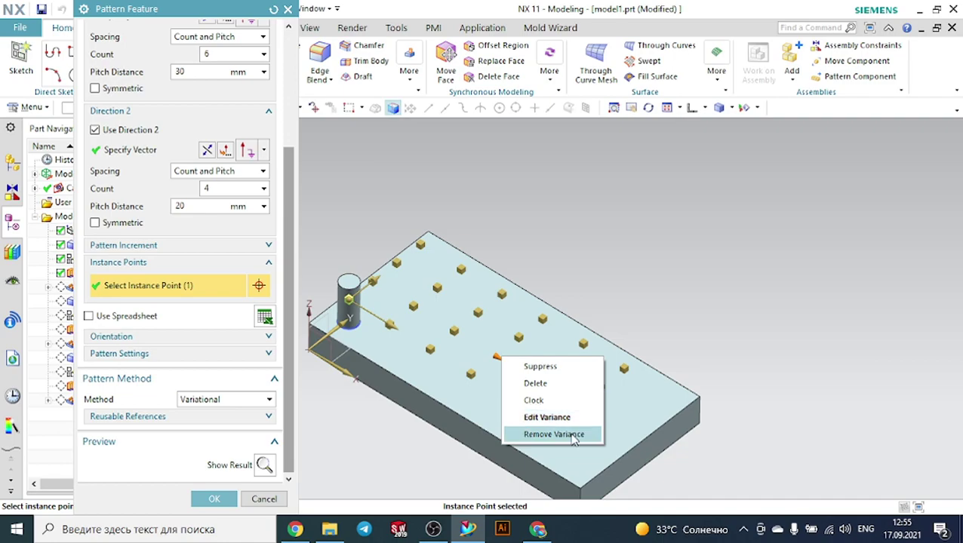
click(573, 436)
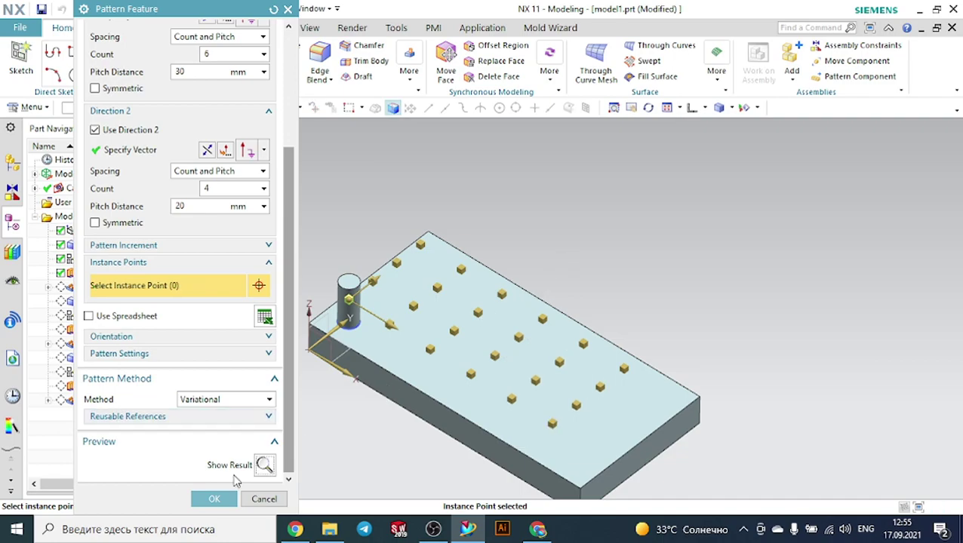
click(265, 468)
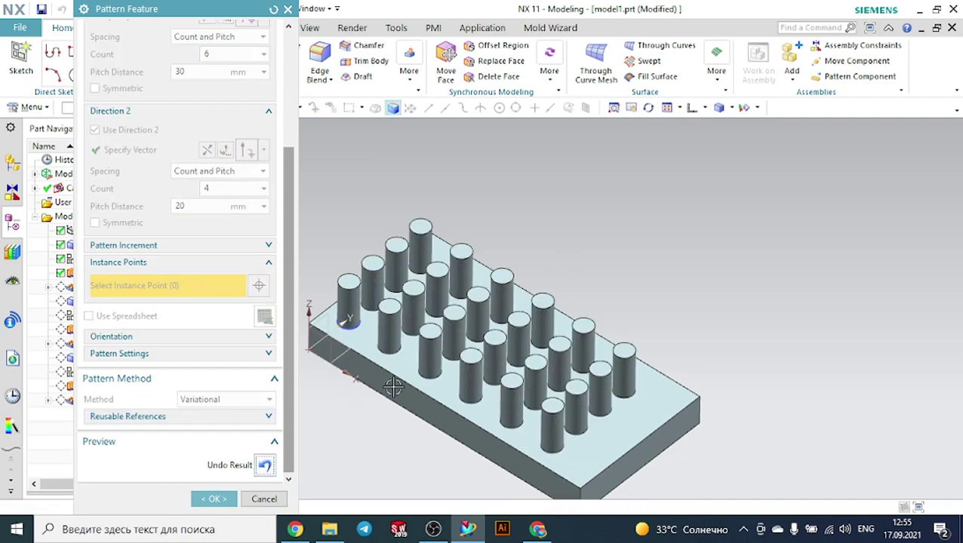
middle_drag(673, 277, 690, 264)
click(220, 501)
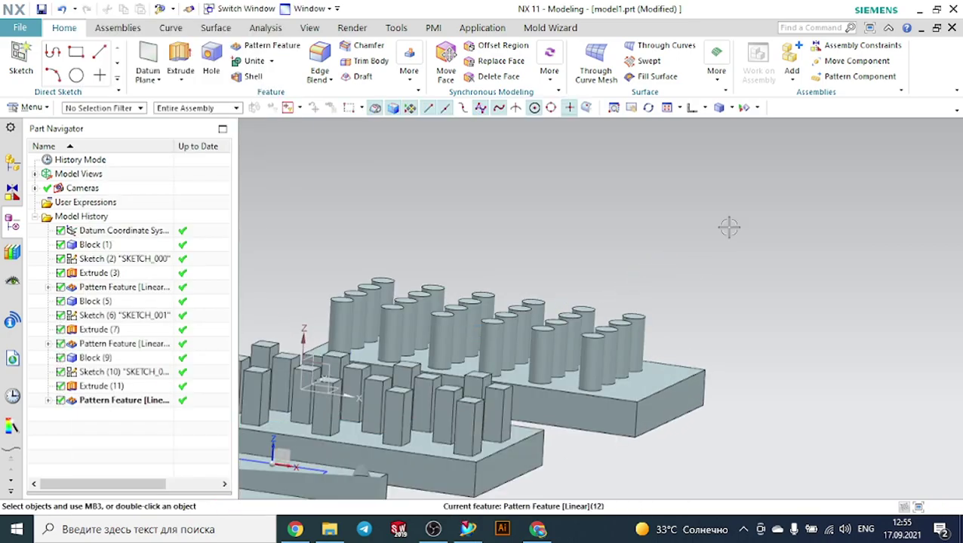
Edit the linear cylinder pattern on the first block, restrict it to Frame Only and preview the result.
middle_drag(729, 226, 709, 254)
scroll(708, 252, down, 2)
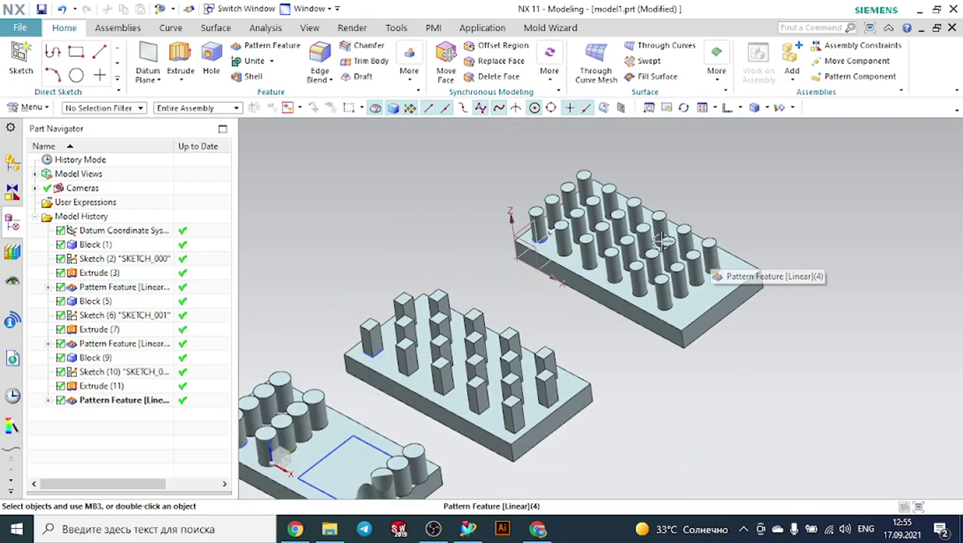
double_click(609, 232)
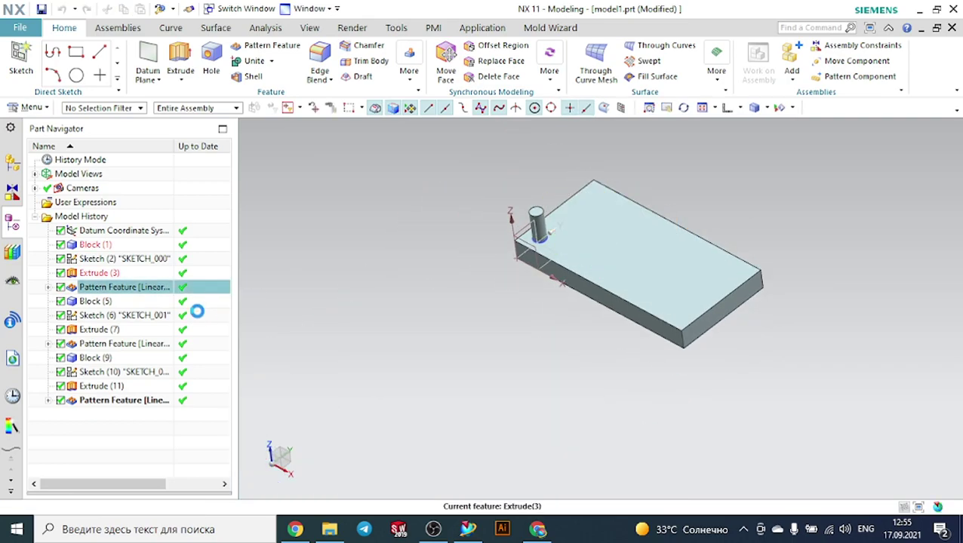
scroll(199, 315, down, 5)
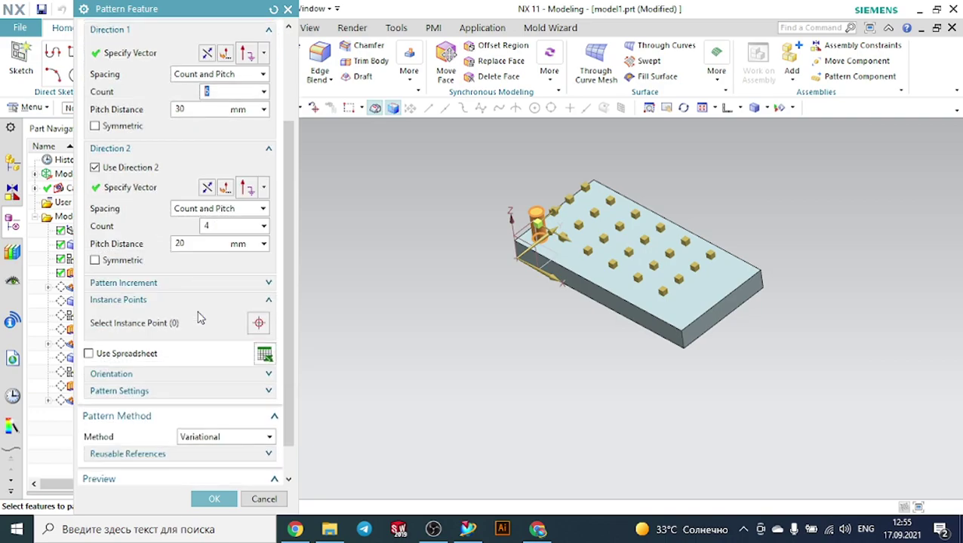
click(197, 336)
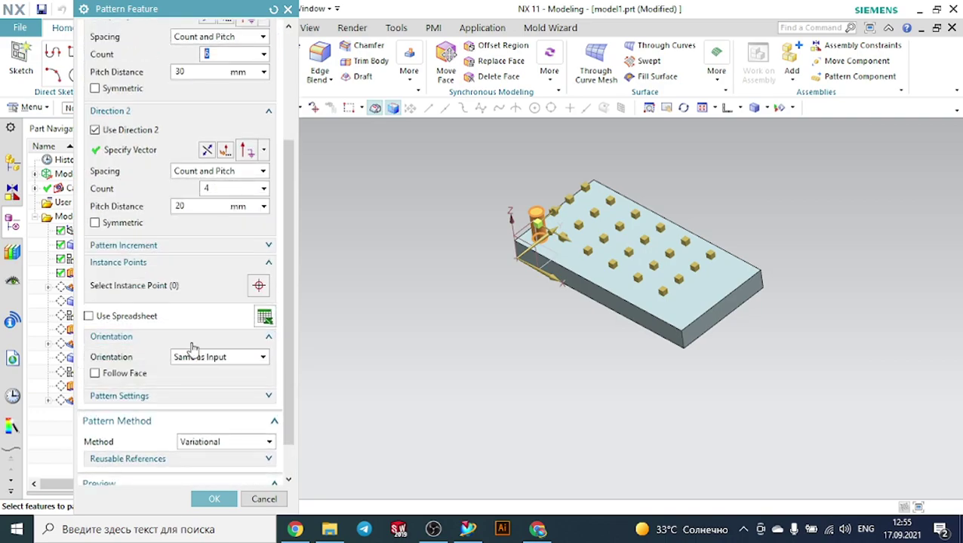
click(147, 399)
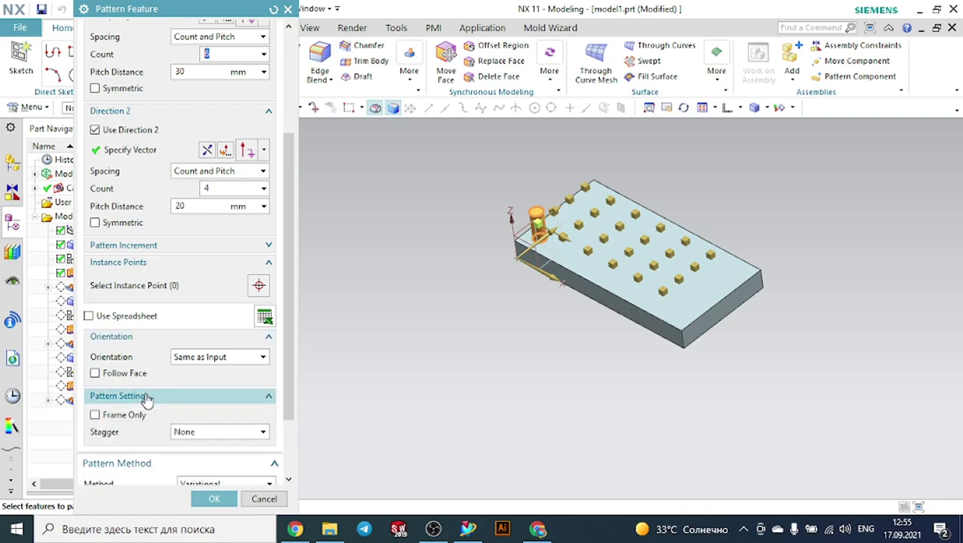
click(95, 415)
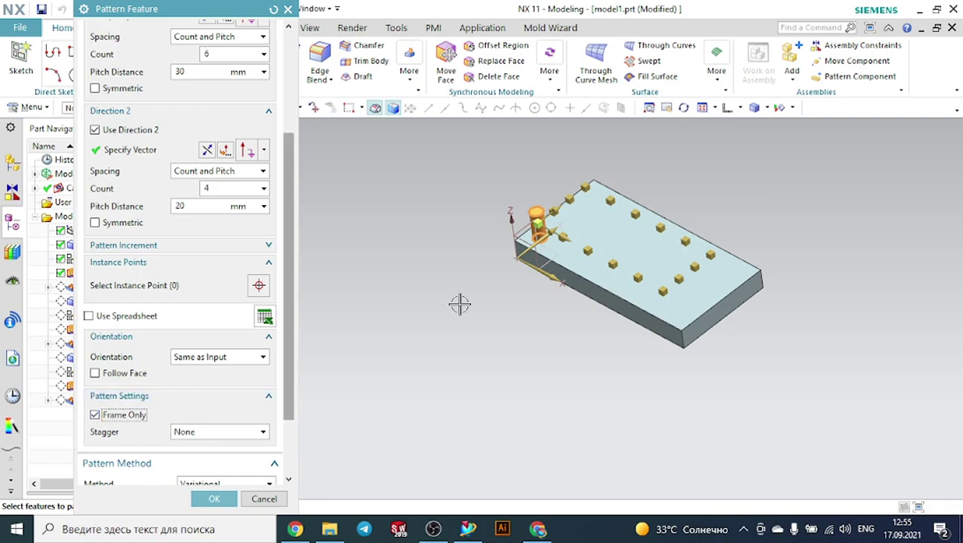
scroll(292, 442, down, 3)
click(264, 465)
mouse_move(469, 270)
middle_down()
mouse_move(471, 307)
mouse_move(478, 298)
mouse_move(453, 261)
mouse_move(482, 258)
mouse_move(474, 282)
middle_up()
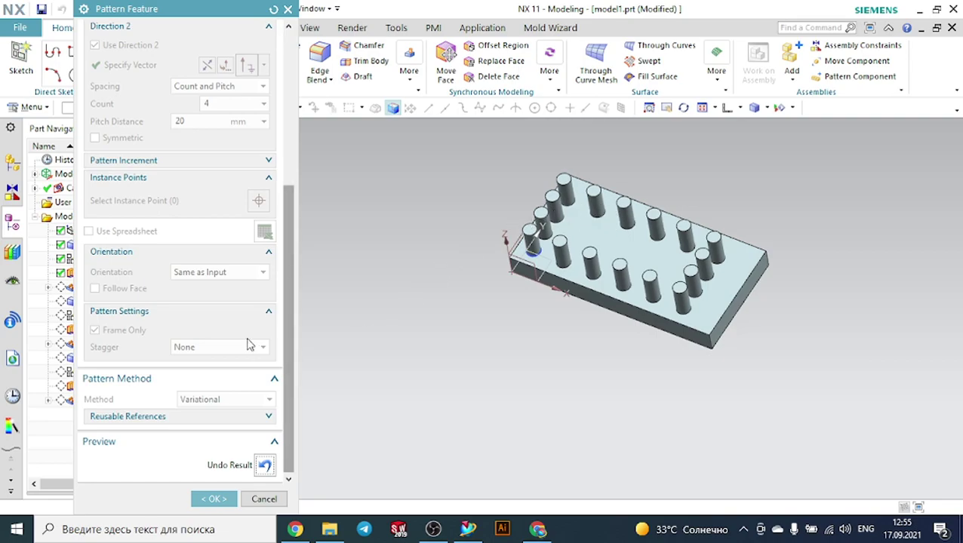
click(265, 464)
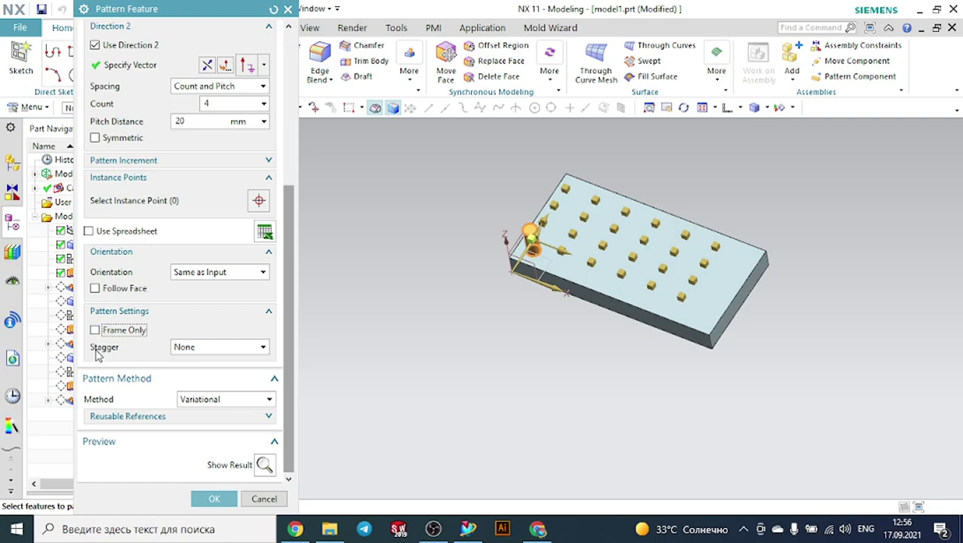
Stagger the cylinder pattern's instances along Direction 1.
click(740, 108)
click(750, 132)
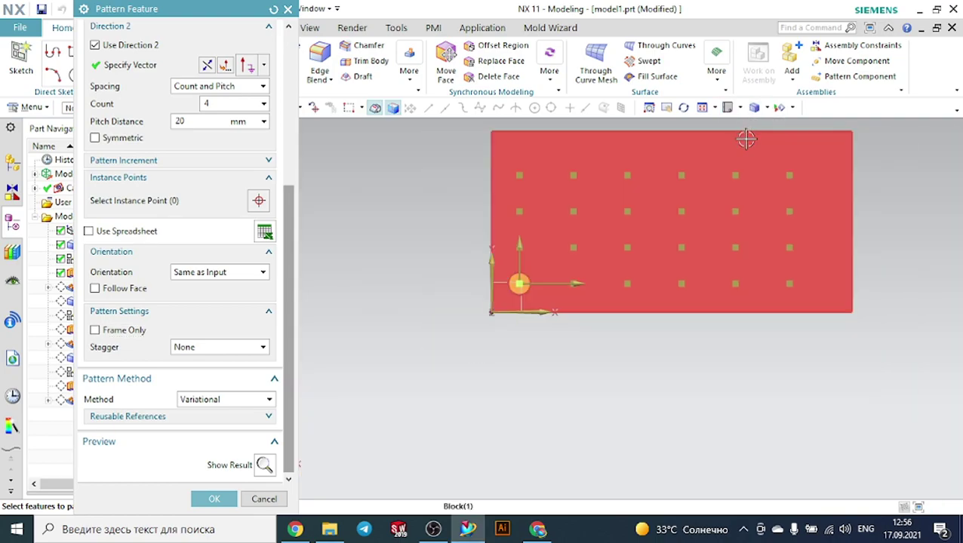
click(202, 351)
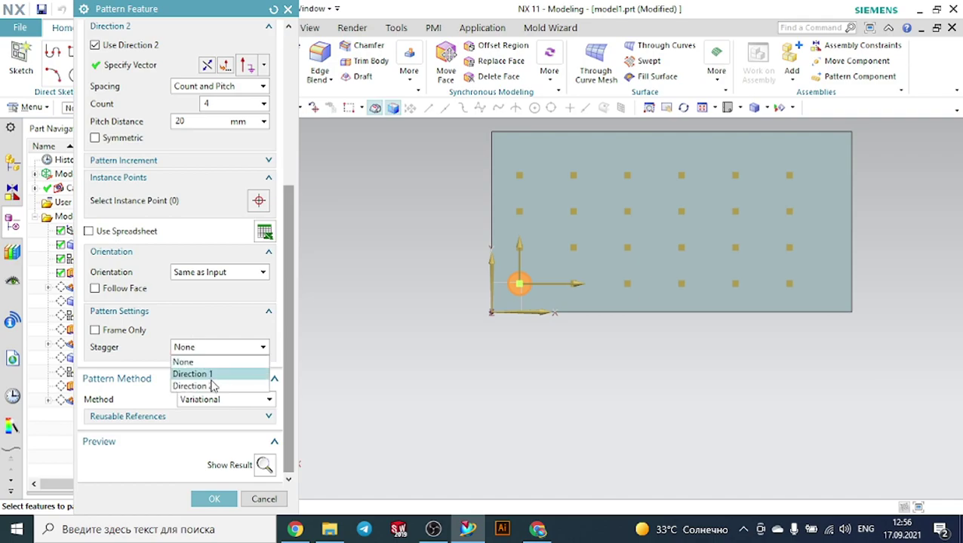
click(212, 376)
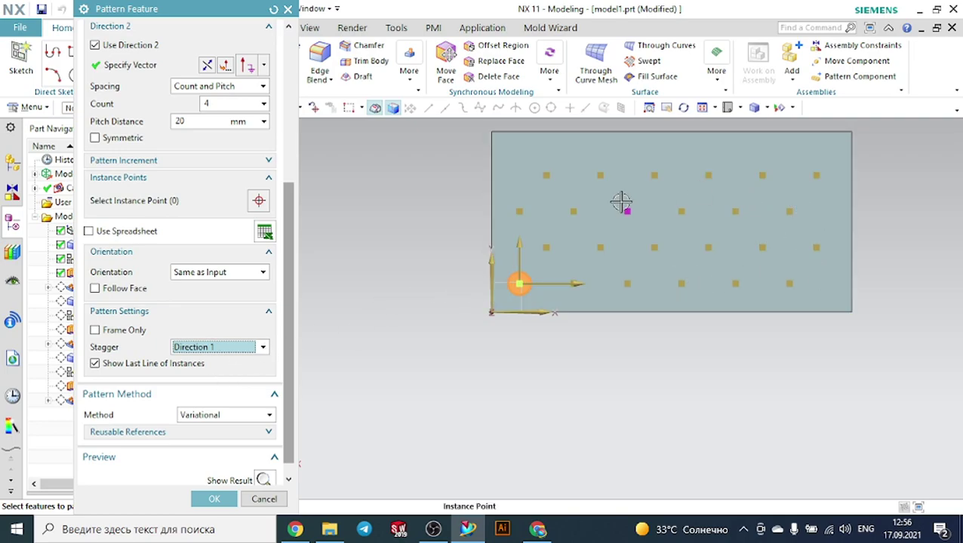
Change the pattern's stagger to Direction 2, preview the resulting cylinders and return from the preview.
click(245, 347)
click(223, 387)
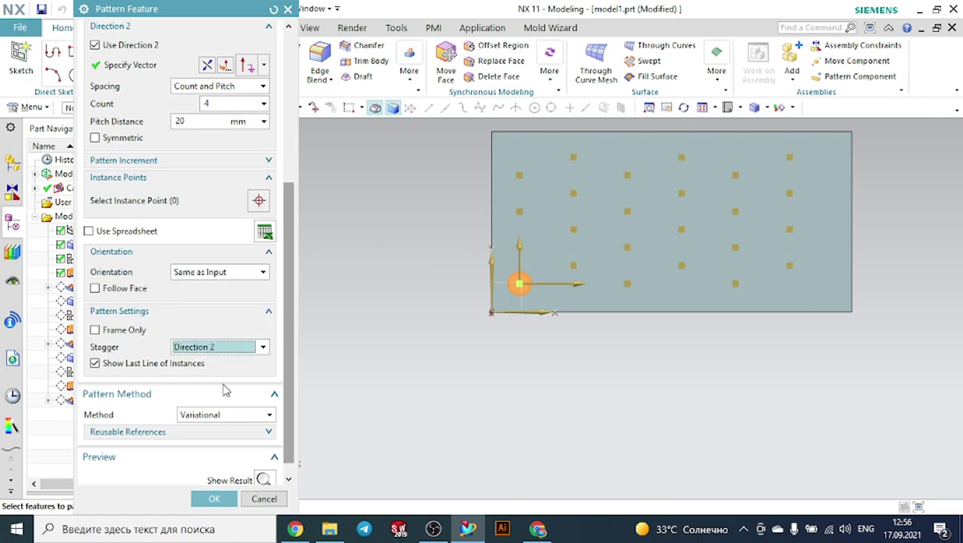
click(263, 480)
middle_drag(514, 377, 476, 374)
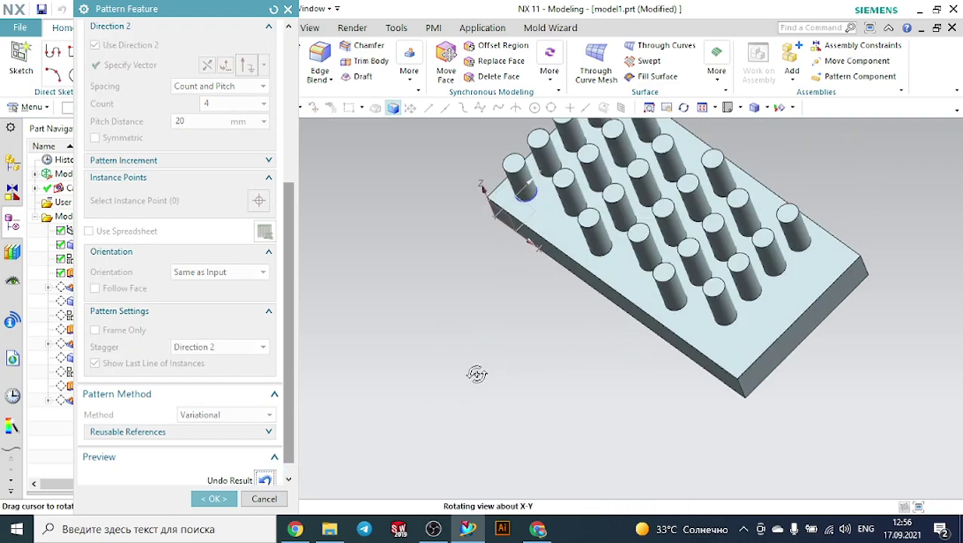
scroll(476, 374, down, 3)
scroll(651, 217, up, 3)
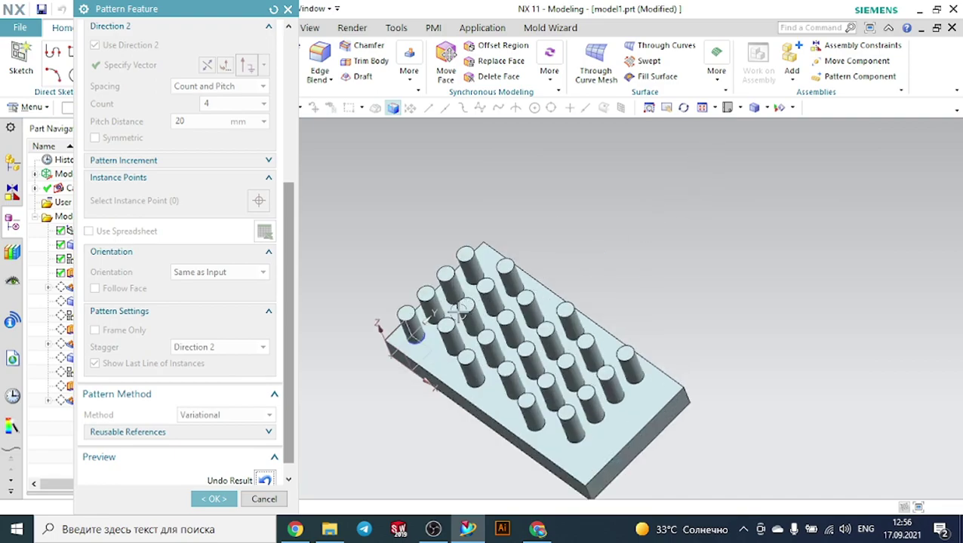
click(269, 484)
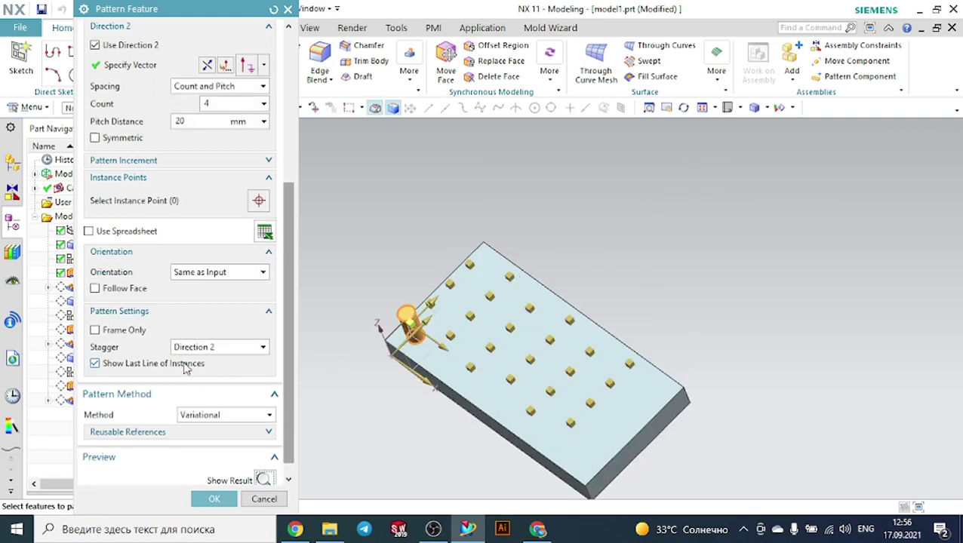
Review the pattern method choices, keep Variational and cancel the pattern edit.
scroll(183, 366, down, 1)
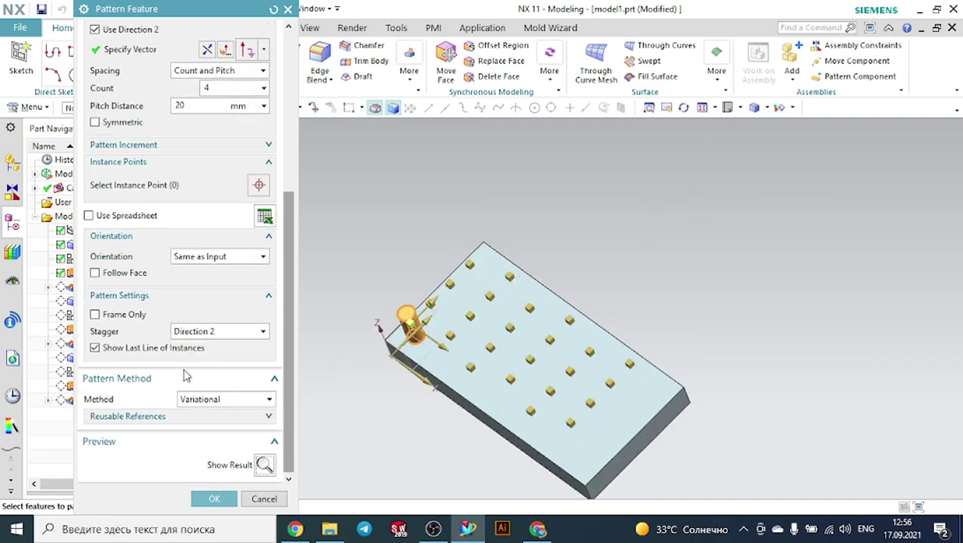
click(203, 405)
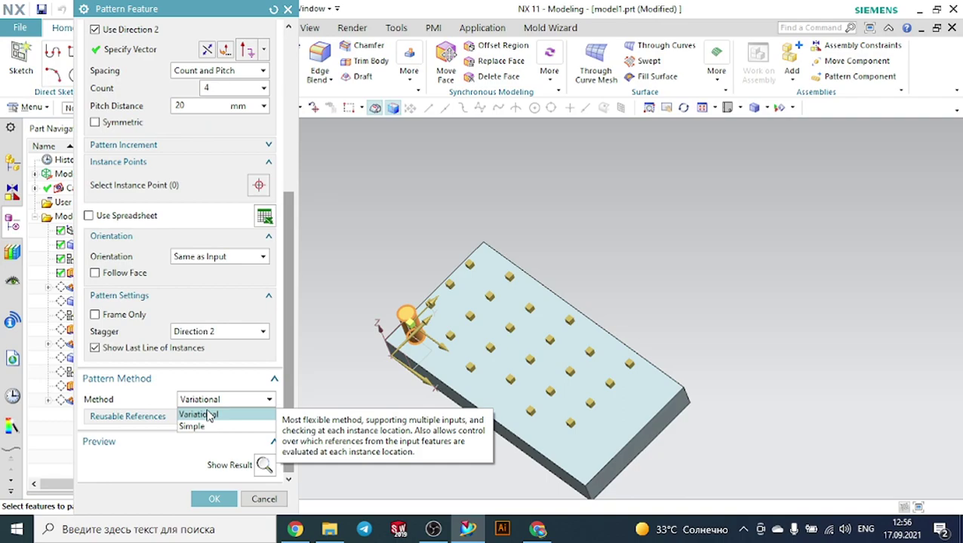
click(210, 415)
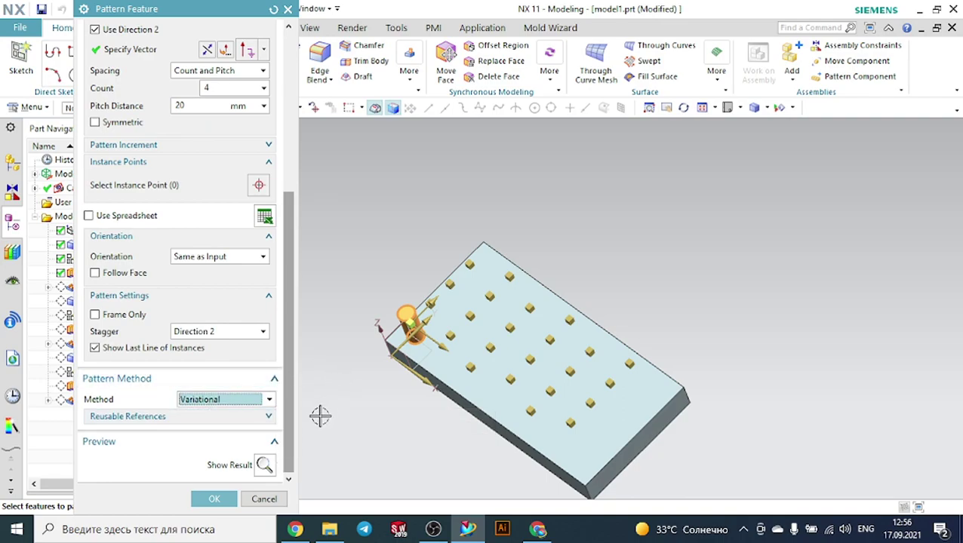
click(263, 498)
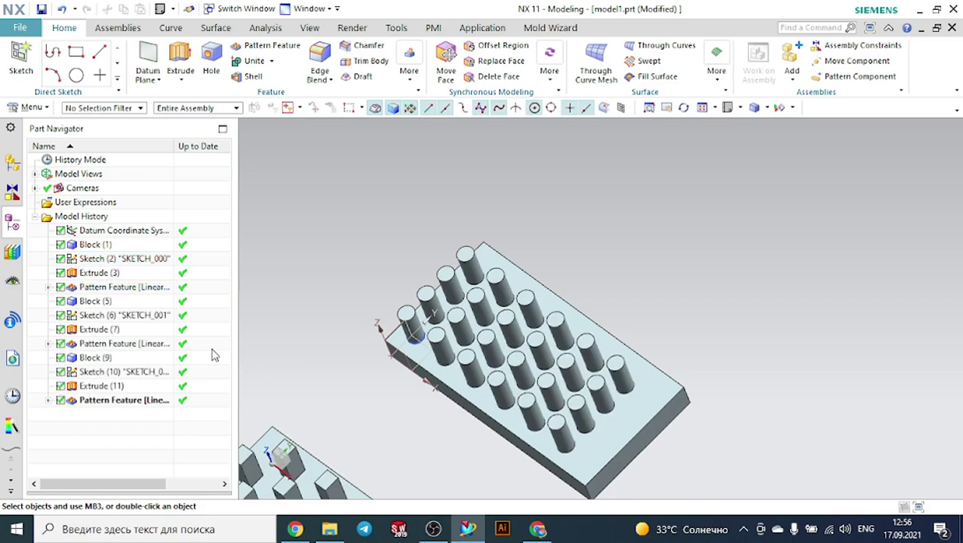
Delete the linear pattern of cylinders from the first block, keeping the original extruded cylinder.
click(99, 290)
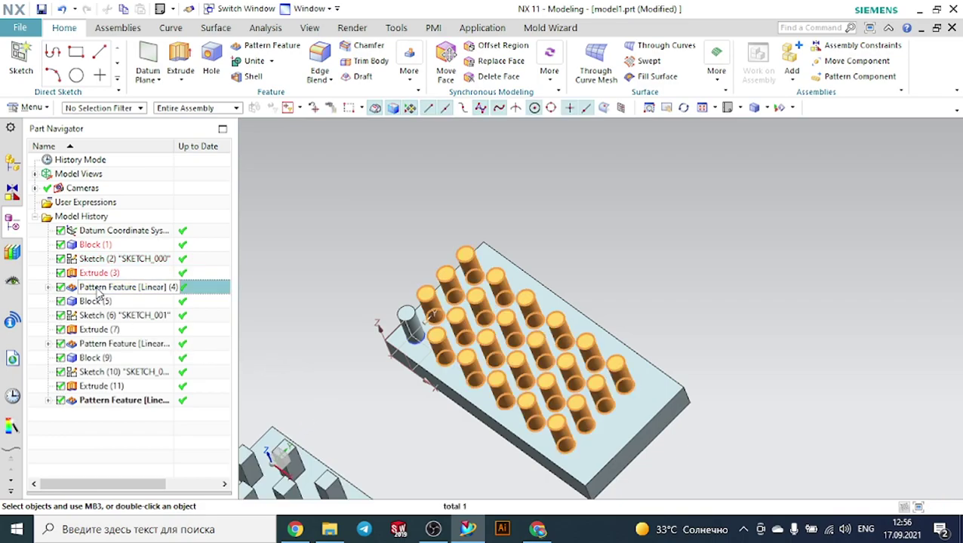
key(Delete)
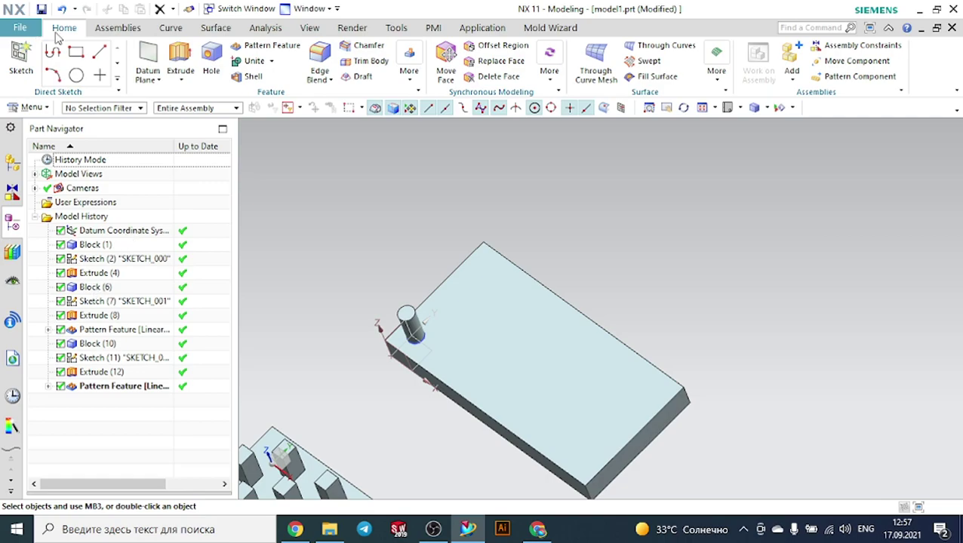
Round the top circular edge of the remaining cylinder with a 2 mm Edge Blend.
click(320, 60)
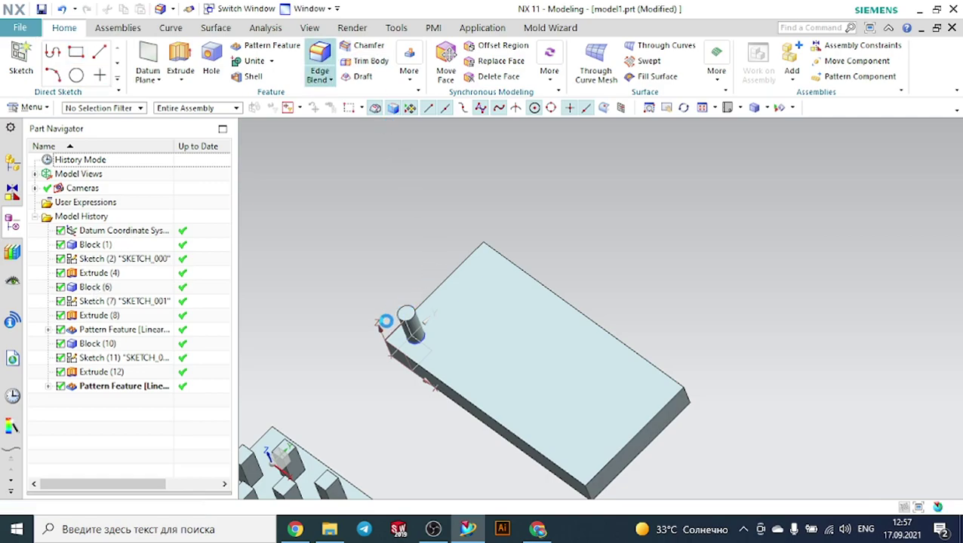
scroll(400, 322, up, 5)
click(476, 306)
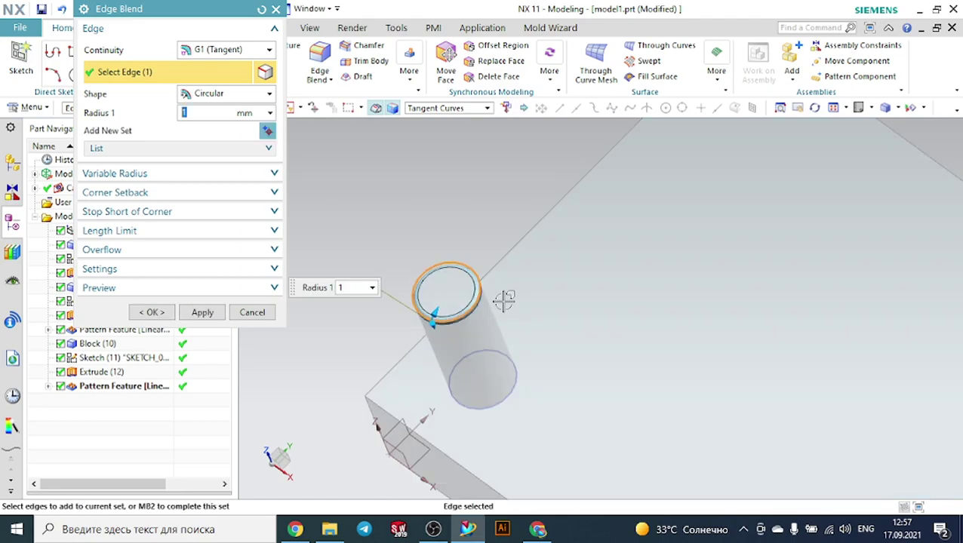
text(2)
key(Return)
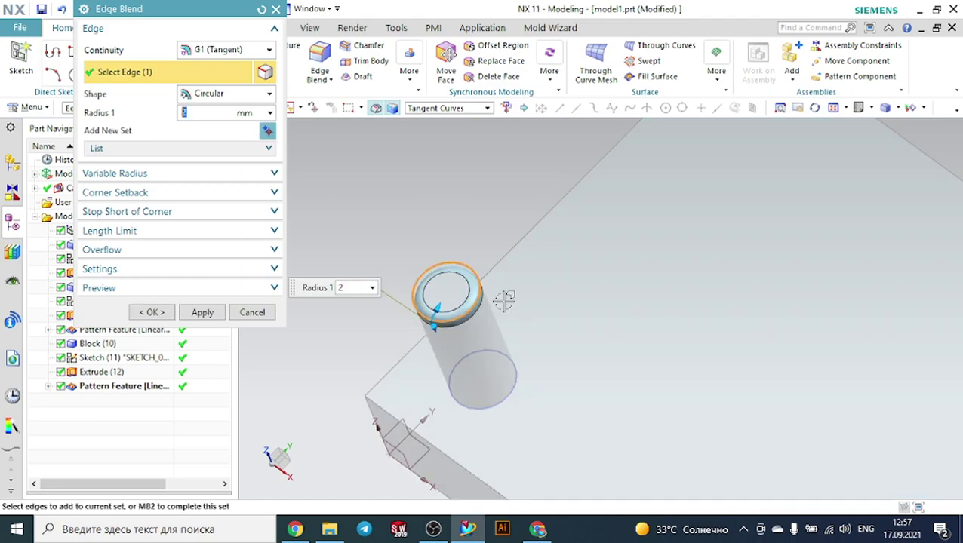
click(169, 311)
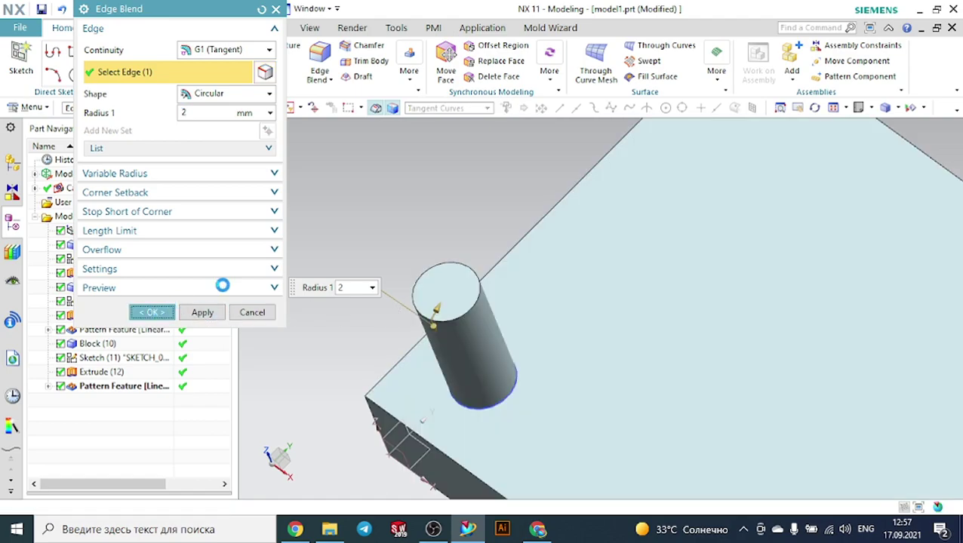
scroll(318, 242, down, 3)
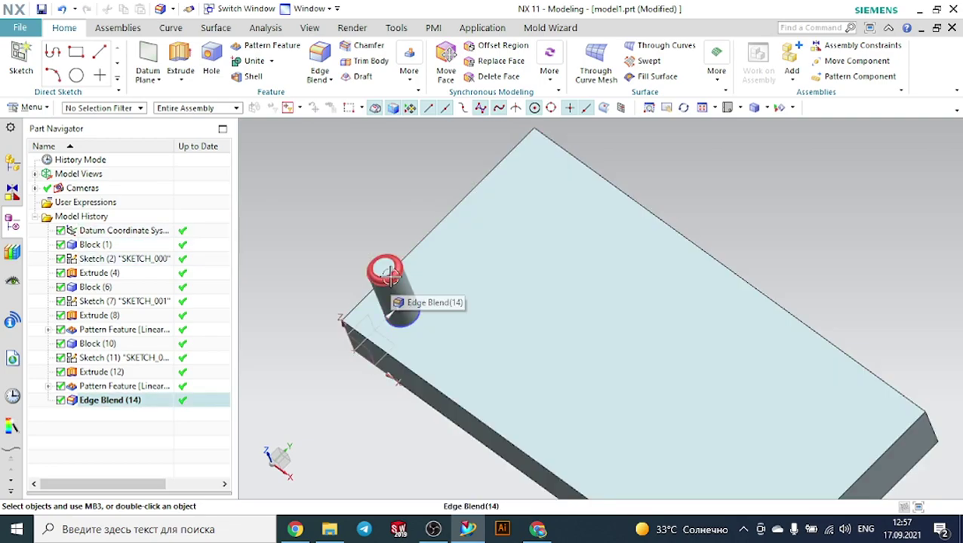
mouse_move(767, 203)
middle_down()
mouse_move(812, 147)
mouse_move(779, 192)
middle_up()
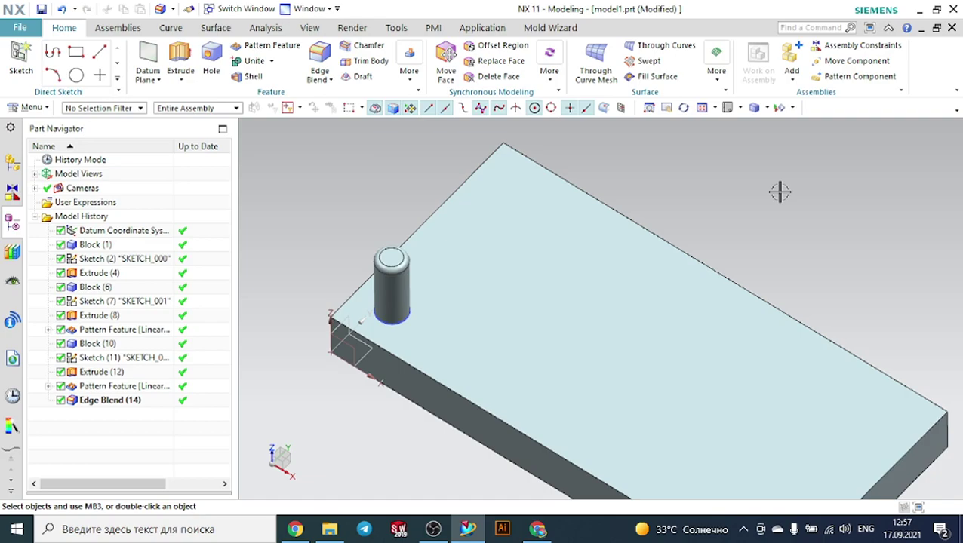
Start a Pattern Feature with the Simple method and select the extruded cylinder and its edge blend as the features to pattern.
click(289, 47)
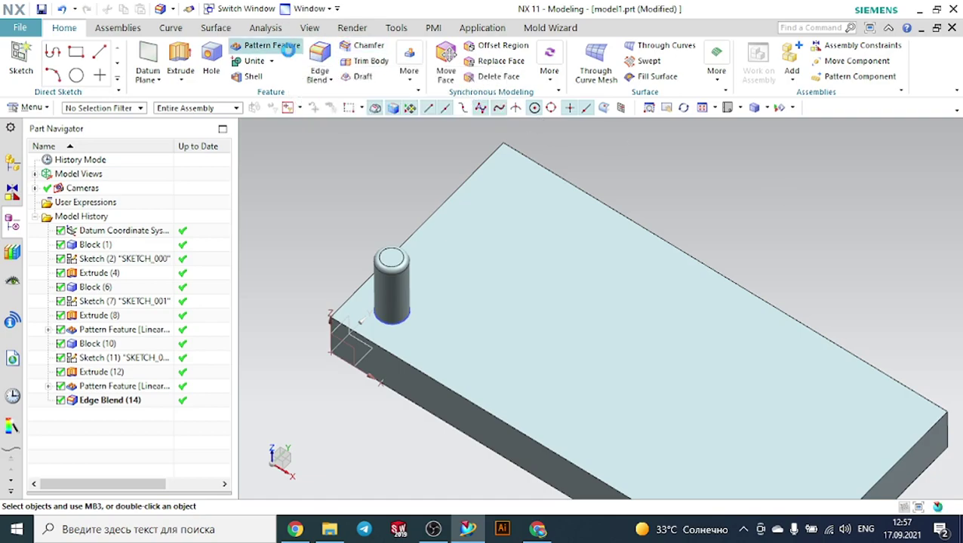
scroll(215, 370, down, 5)
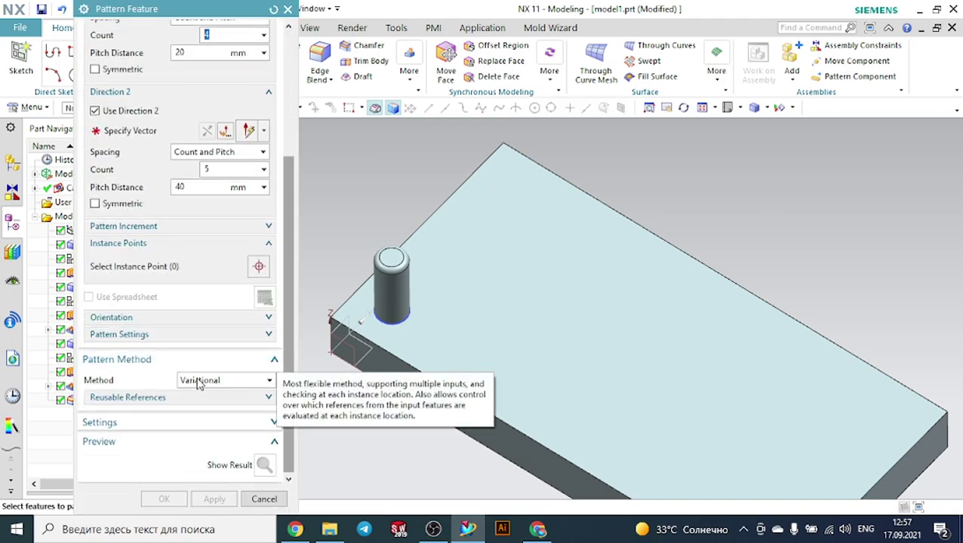
click(200, 381)
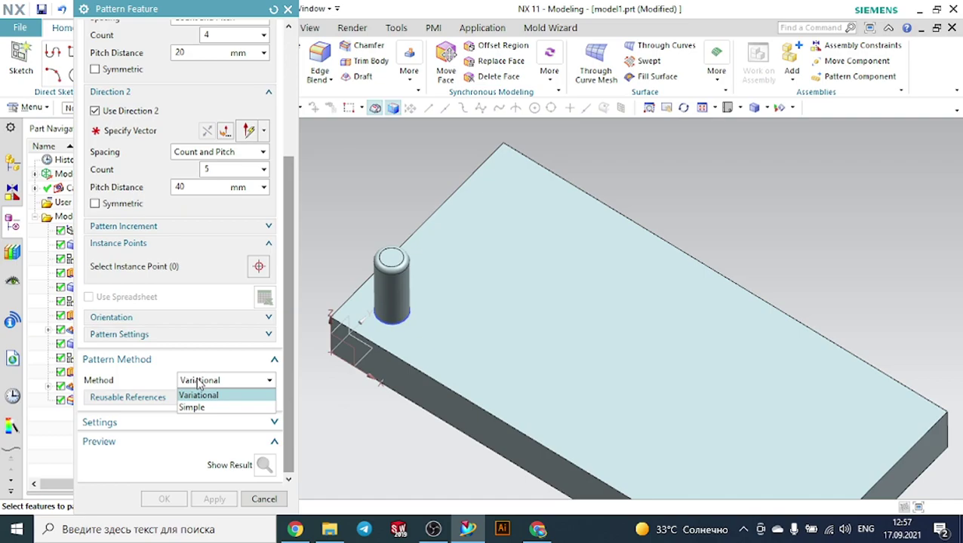
click(192, 407)
scroll(221, 291, up, 5)
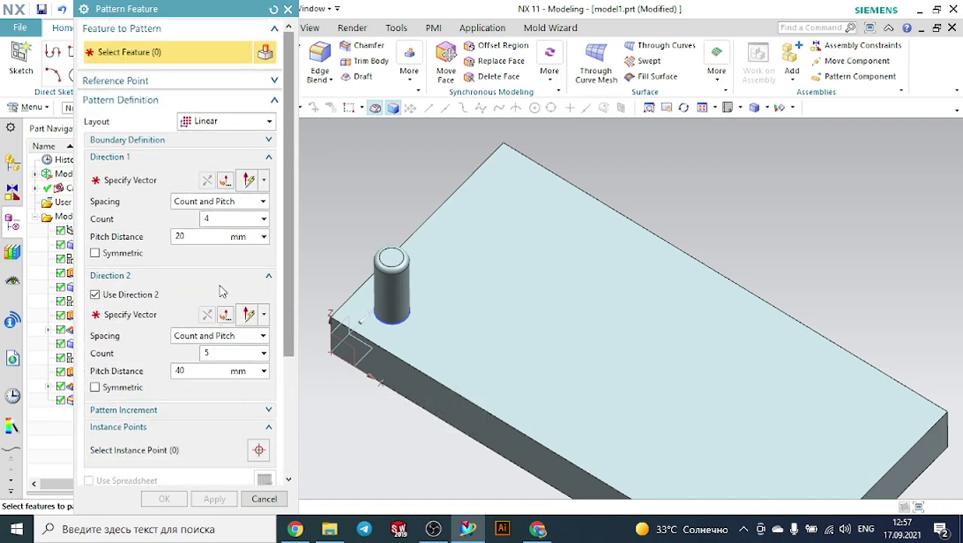
click(388, 288)
scroll(390, 284, up, 3)
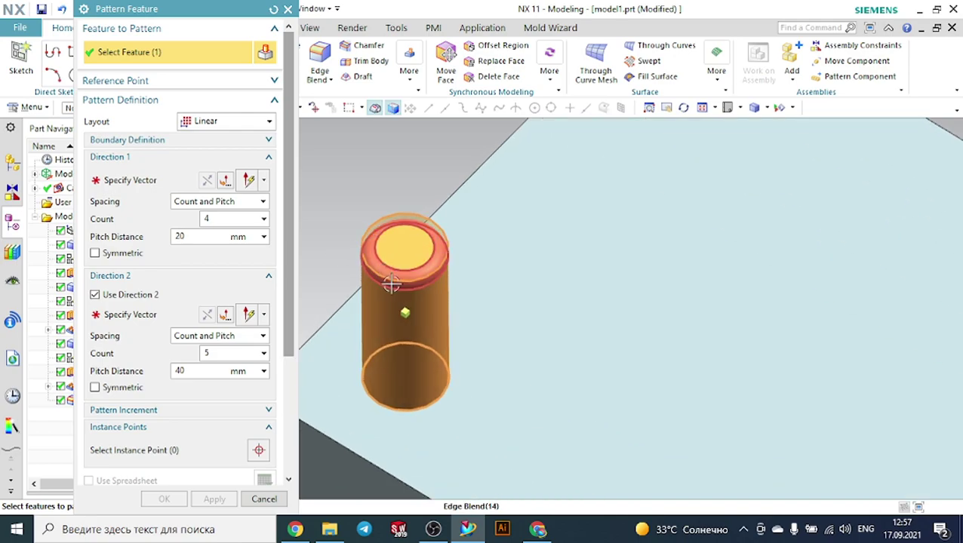
click(391, 283)
scroll(393, 278, down, 2)
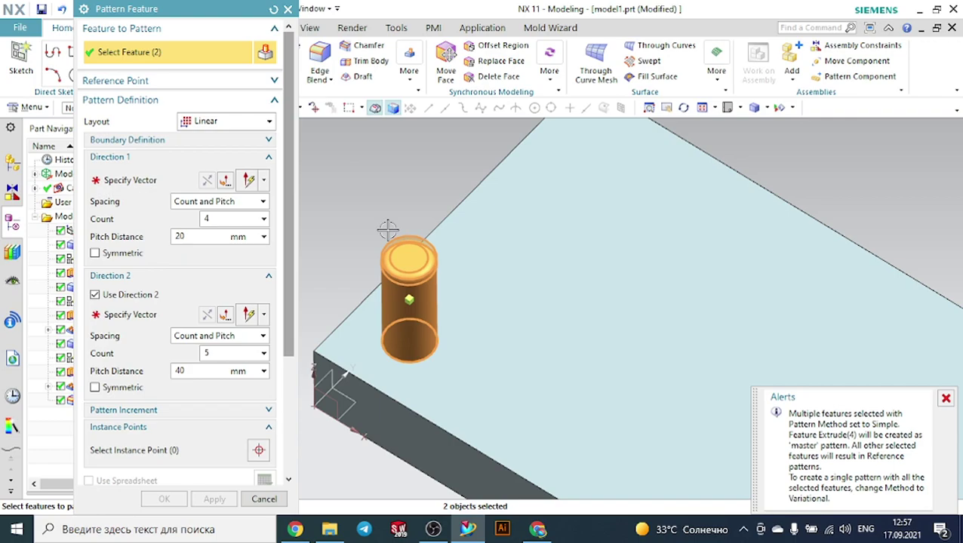
Switch the pattern method to Variational for the selected cylinder and blend, and check the pattern's additional settings.
scroll(275, 260, down, 5)
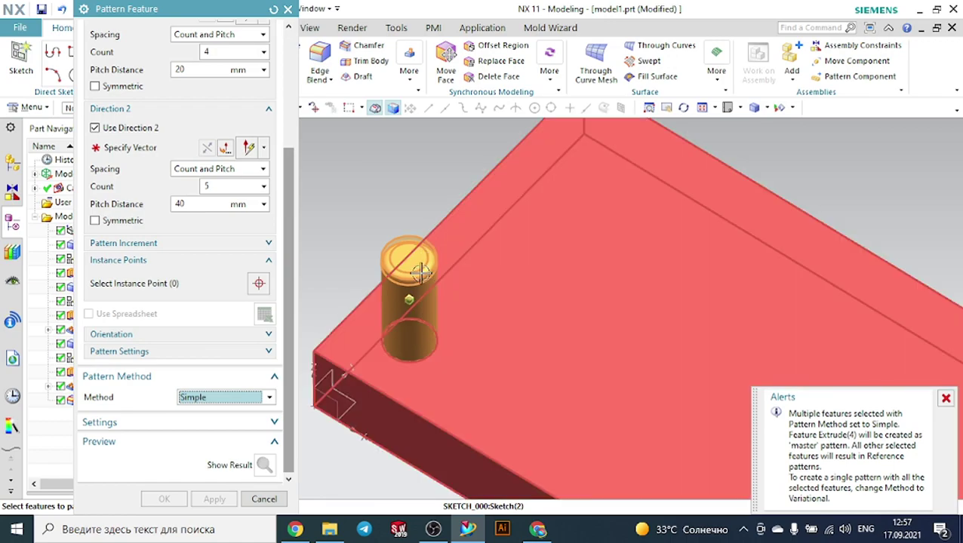
click(211, 398)
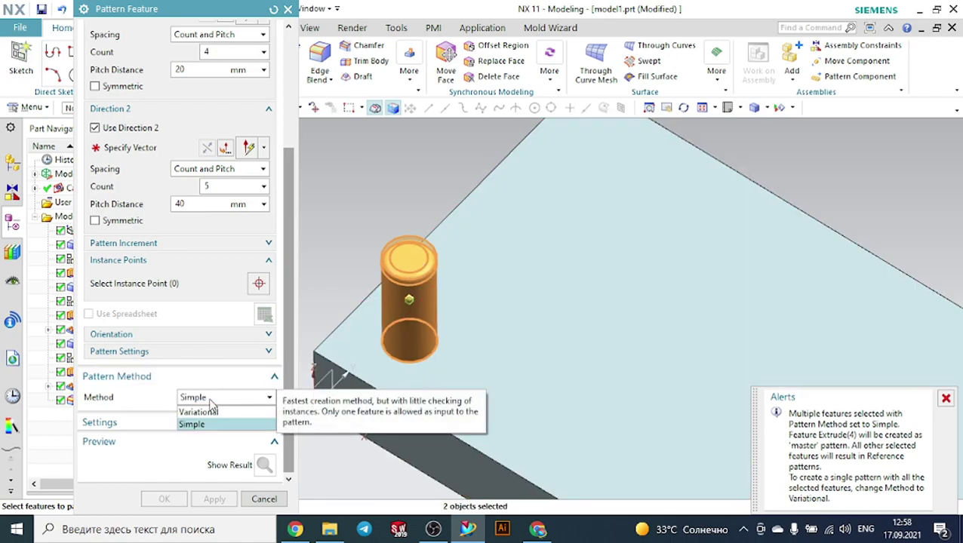
click(208, 412)
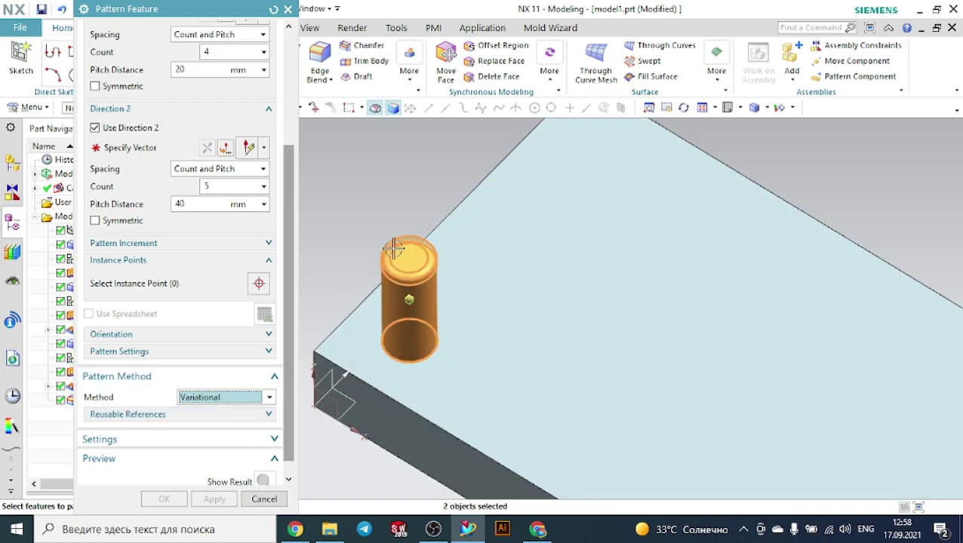
scroll(335, 215, up, 6)
scroll(570, 304, down, 4)
scroll(570, 303, down, 3)
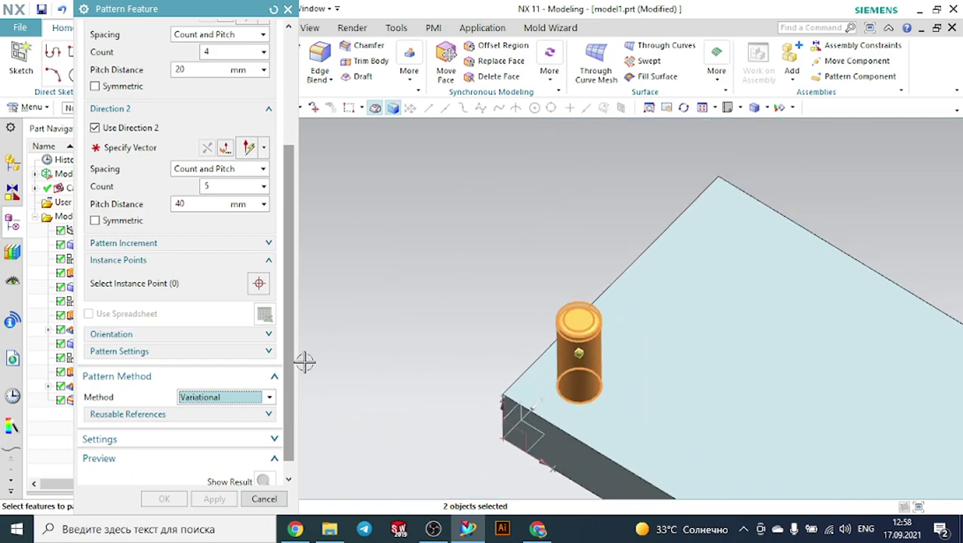
click(203, 400)
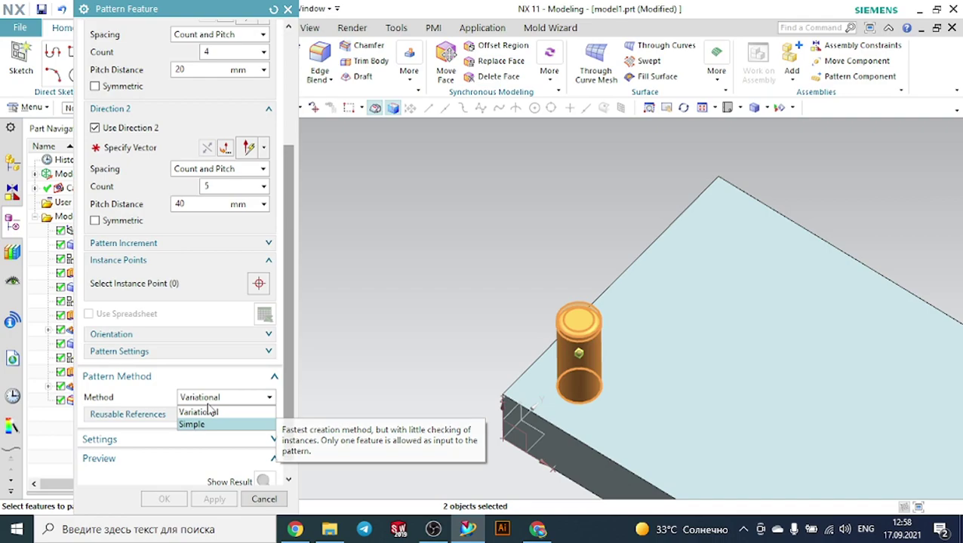
click(208, 412)
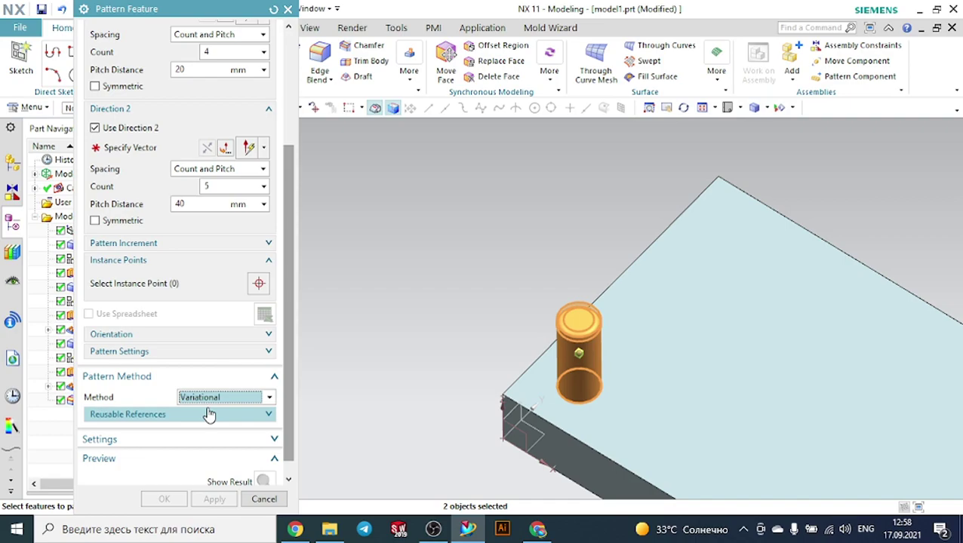
click(155, 442)
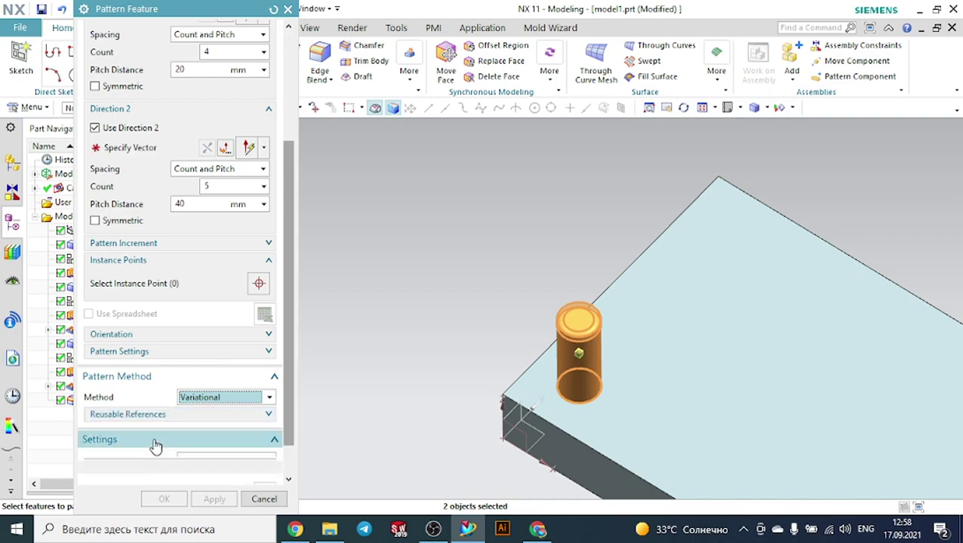
click(154, 442)
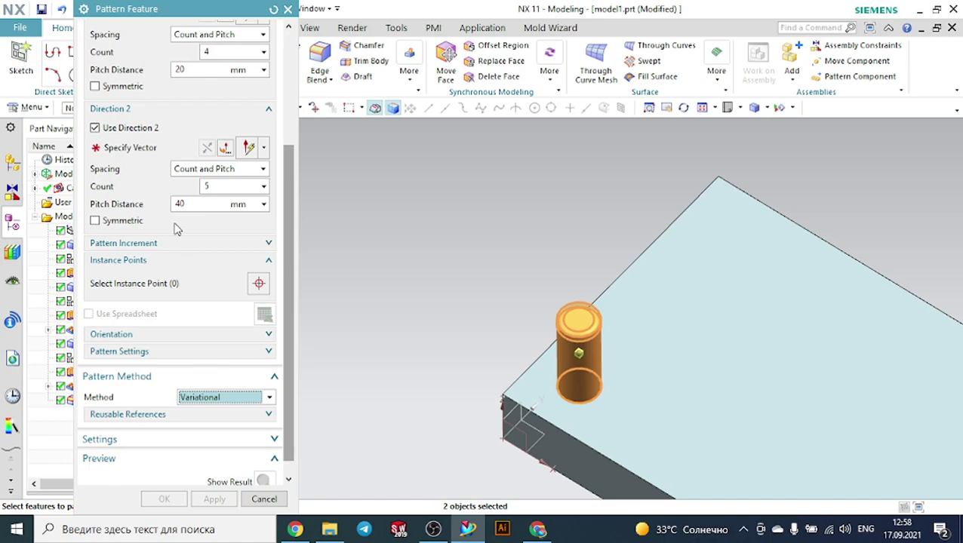
Review the layout types and the Exclude boundary options of the pattern, and cancel the Pattern Feature.
scroll(174, 219, up, 5)
click(232, 121)
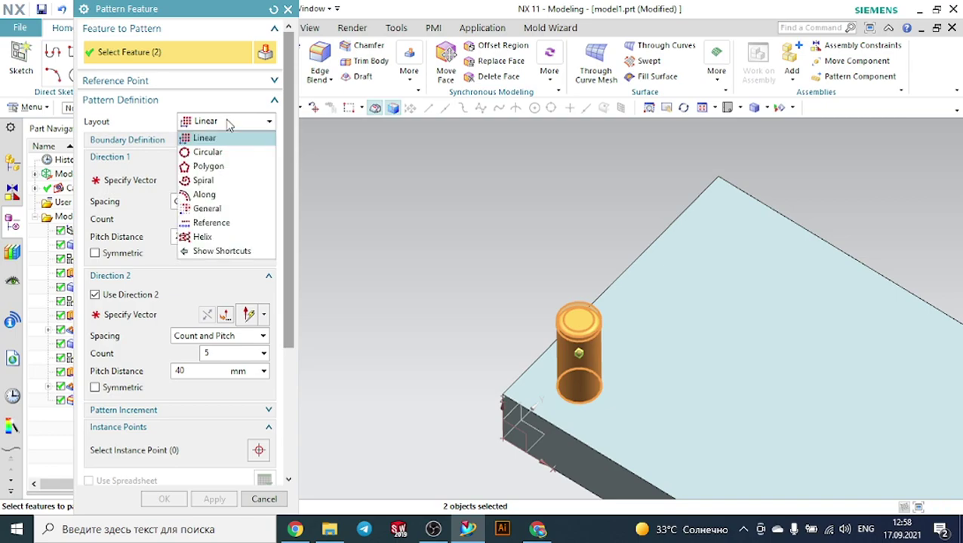
click(228, 124)
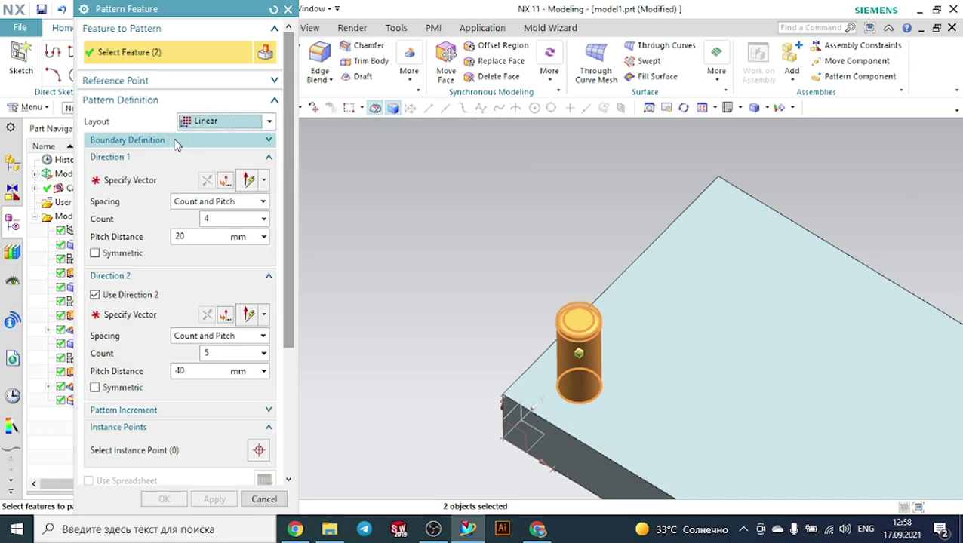
click(113, 140)
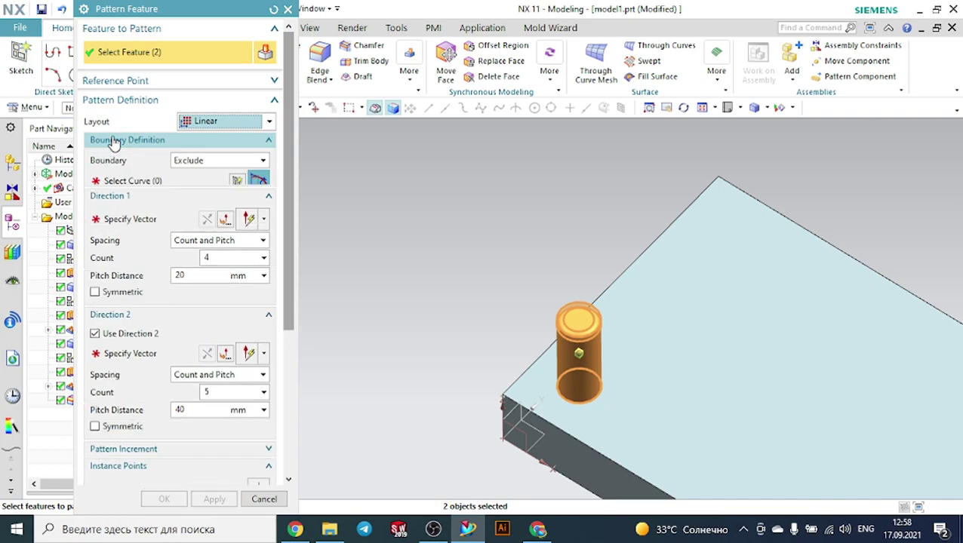
click(181, 163)
click(206, 210)
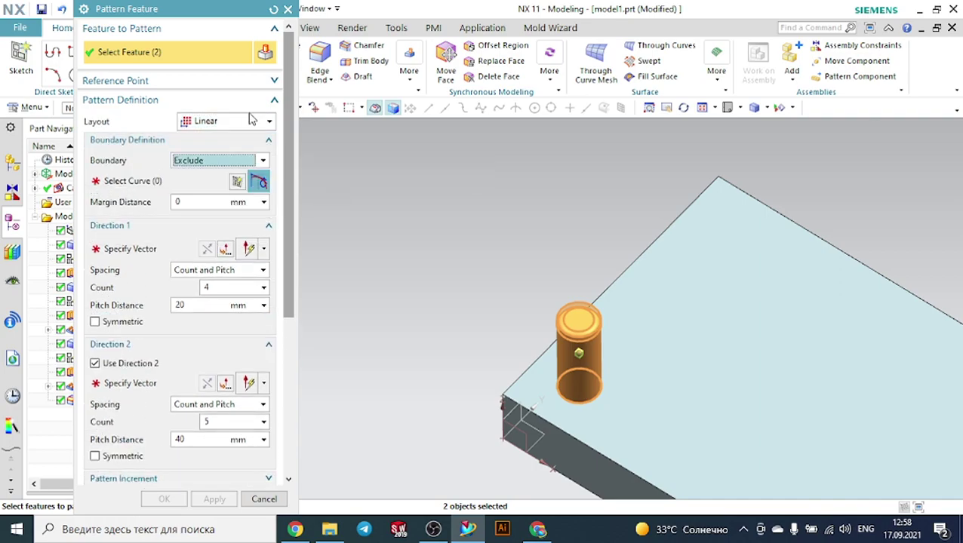
click(228, 123)
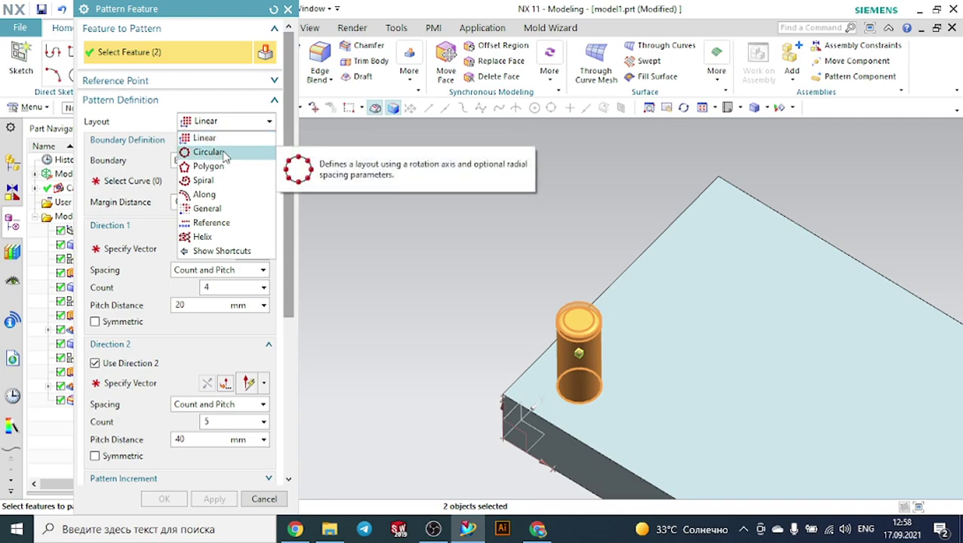
click(287, 10)
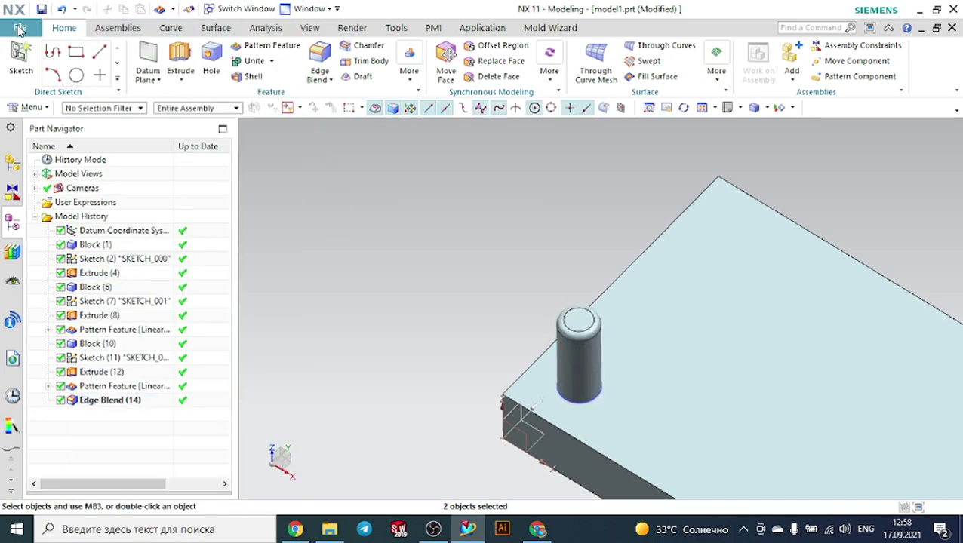
Create a new part named model2.prt from the Model template in millimetres.
click(19, 28)
click(34, 45)
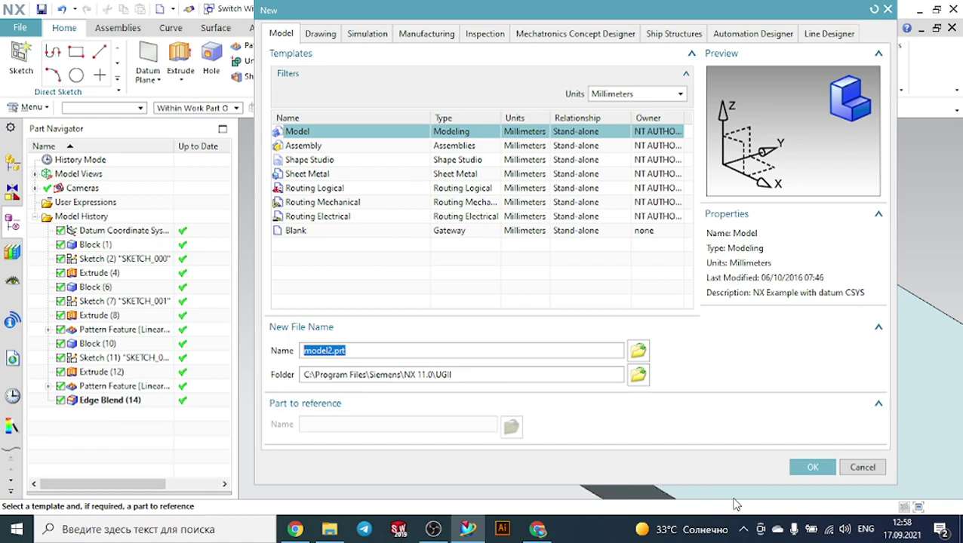
click(809, 473)
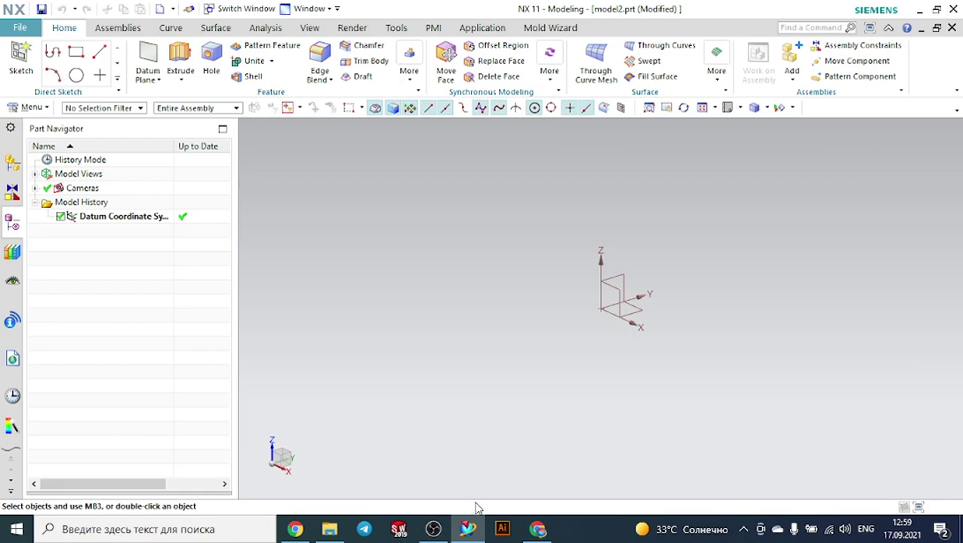
Switch to the Google Meet call to check its messages and return to NX.
mouse_move(537, 529)
click(528, 489)
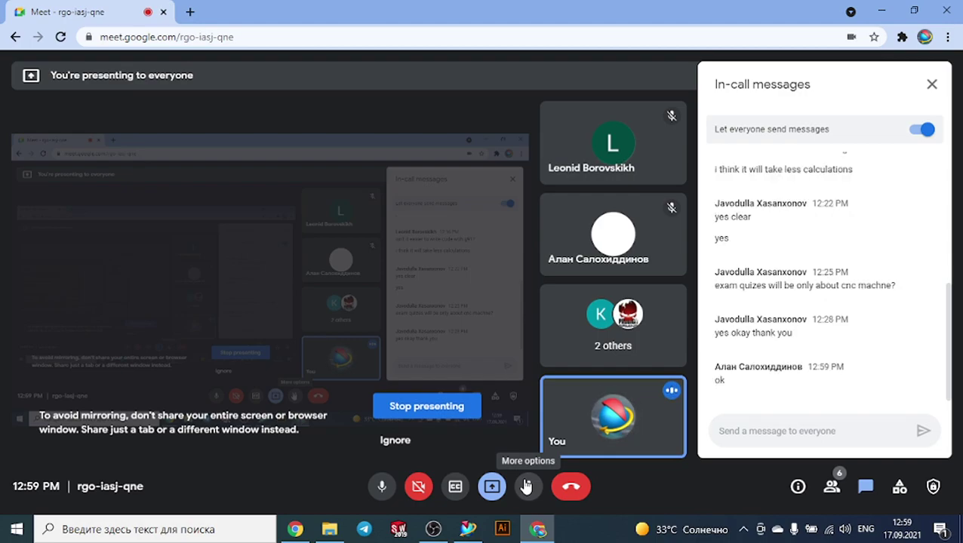
click(467, 529)
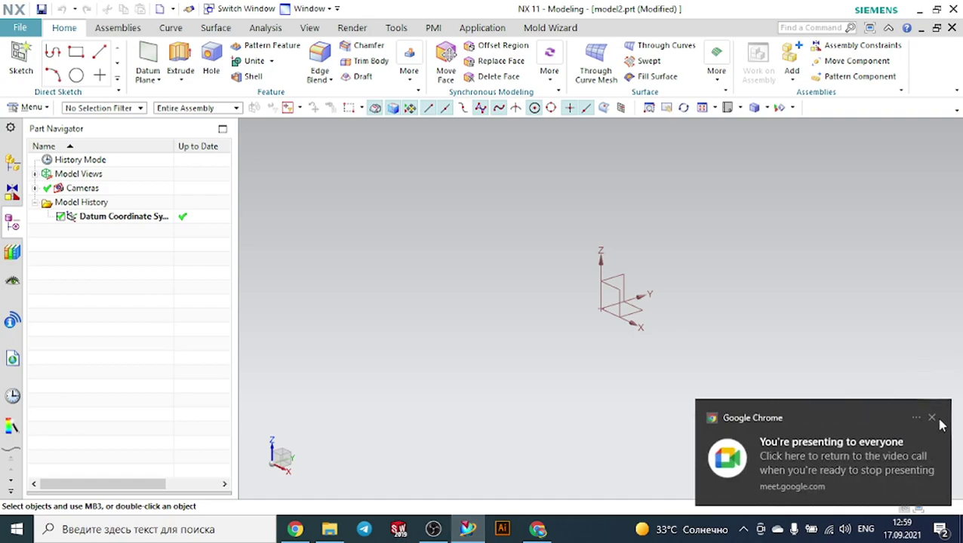
click(934, 419)
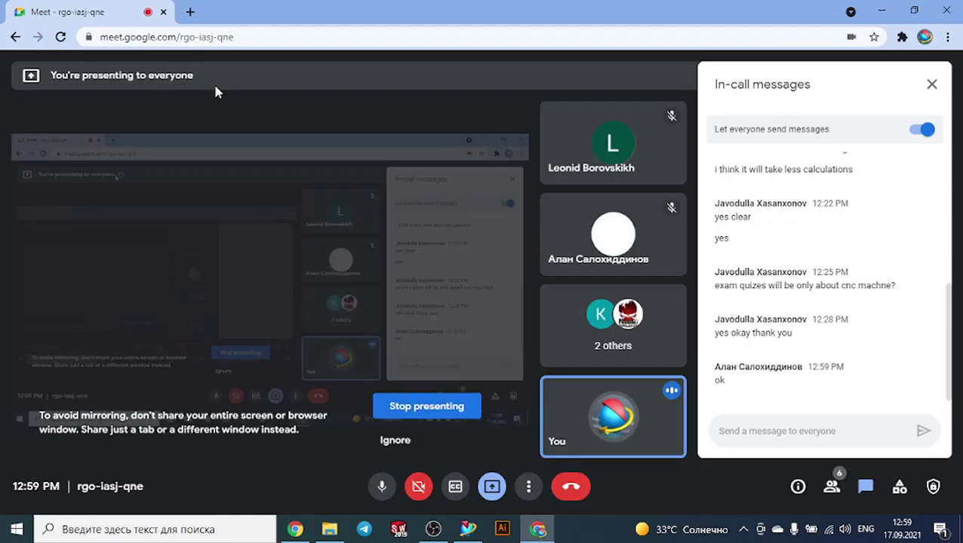
click(470, 532)
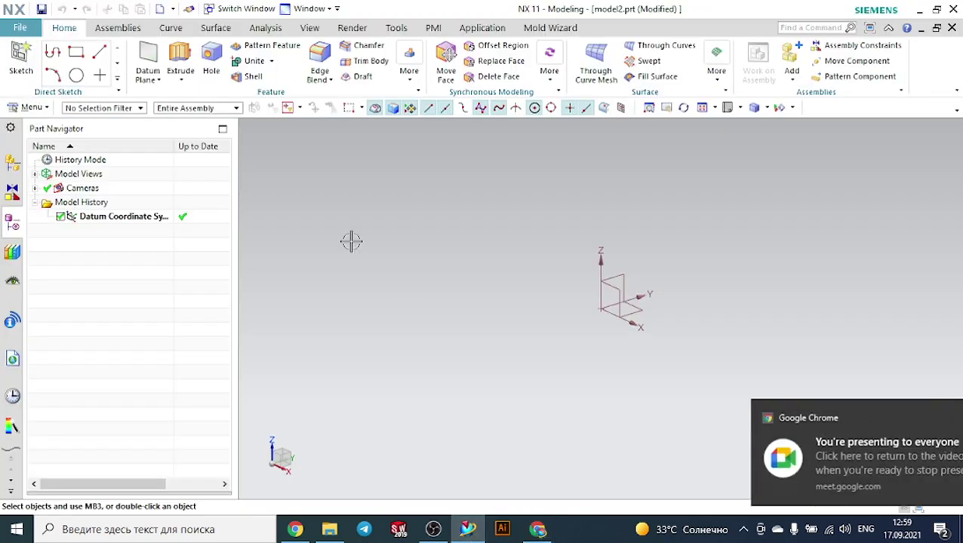
Start a sketch on the horizontal XY plane and draw a circle of 150 mm diameter centred on the origin.
click(21, 62)
click(645, 306)
click(205, 188)
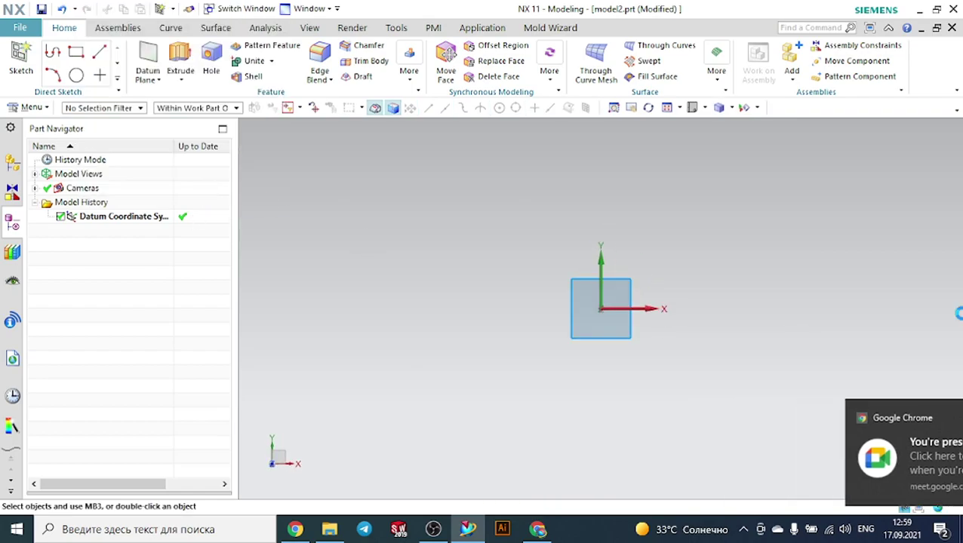
click(179, 52)
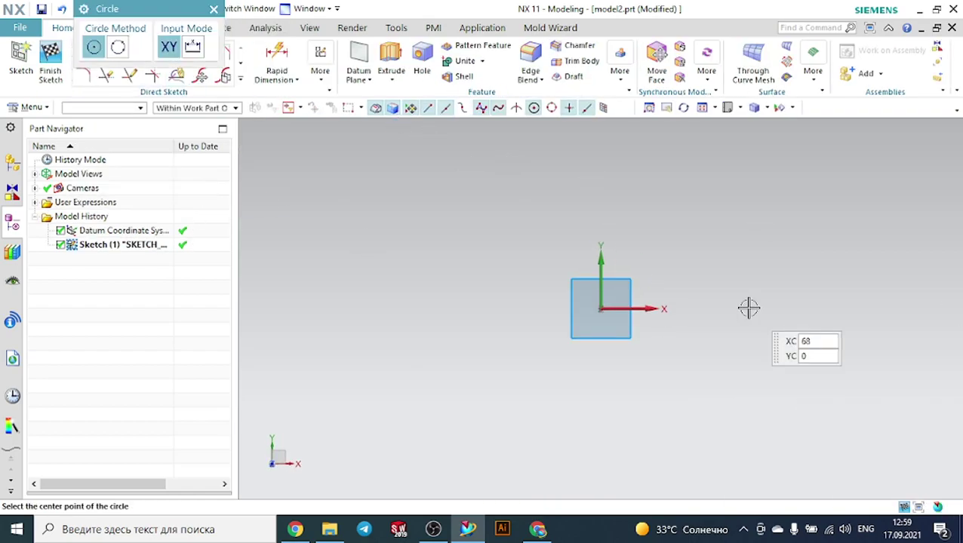
click(601, 308)
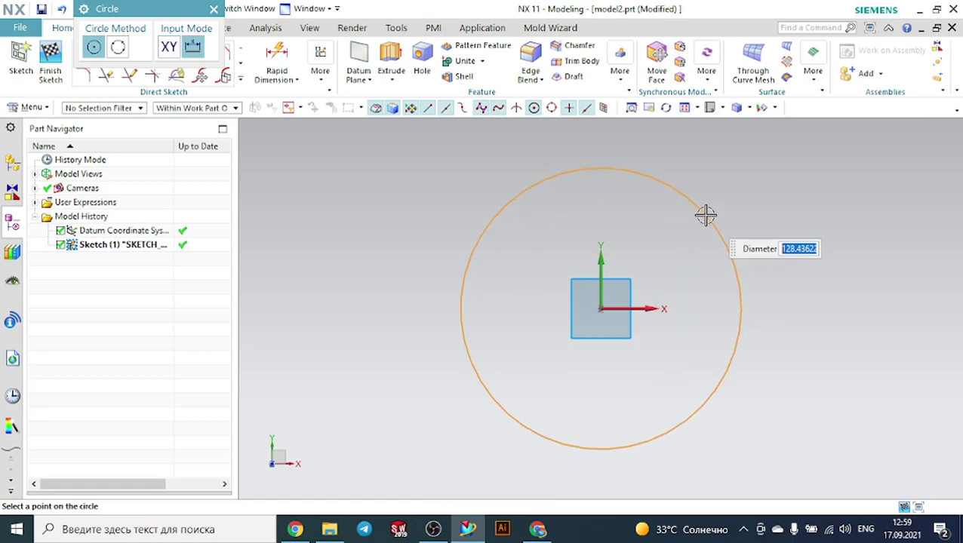
text(15)
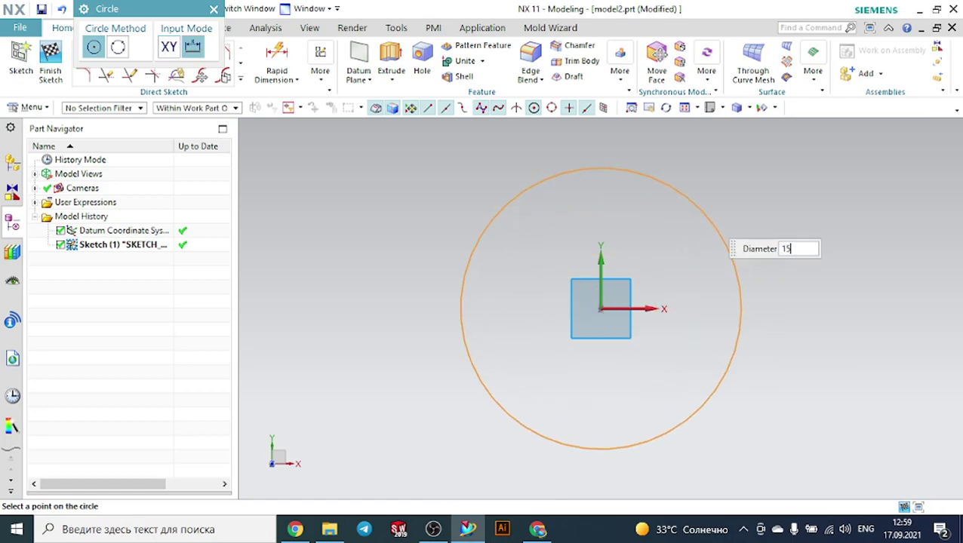
text(0)
key(Return)
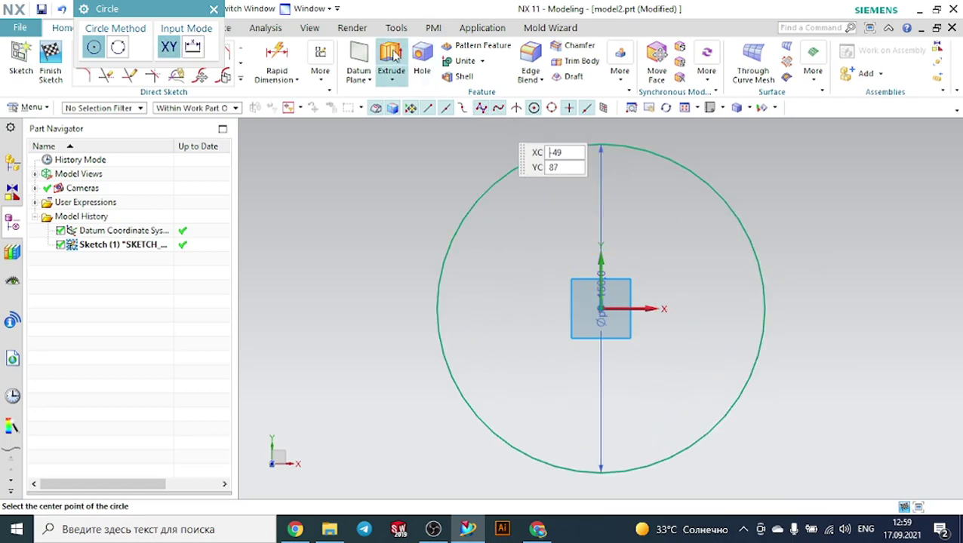
key(Escape)
Extrude the circle 15 mm upward from its sketch plane into a solid disc.
middle_drag(395, 266, 405, 222)
text(1)
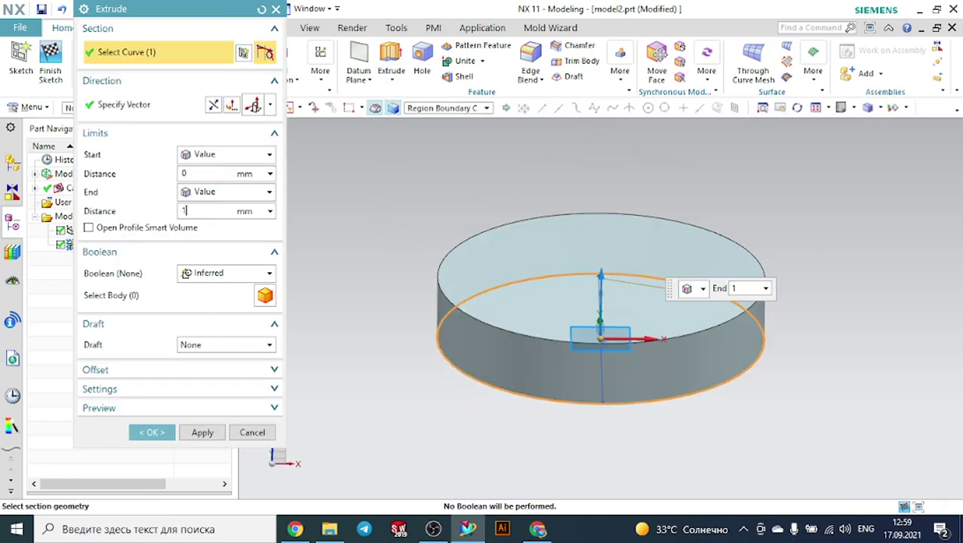
text(5)
key(Return)
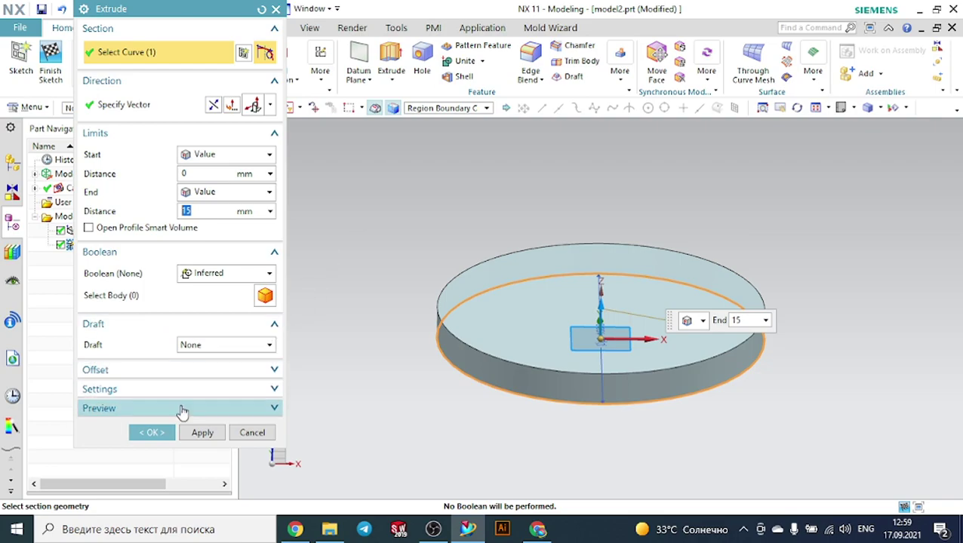
click(150, 433)
Start a sketch on the disc's top face and draw a circle of about 13.2 mm diameter near the disc's upper edge.
middle_drag(484, 183, 512, 198)
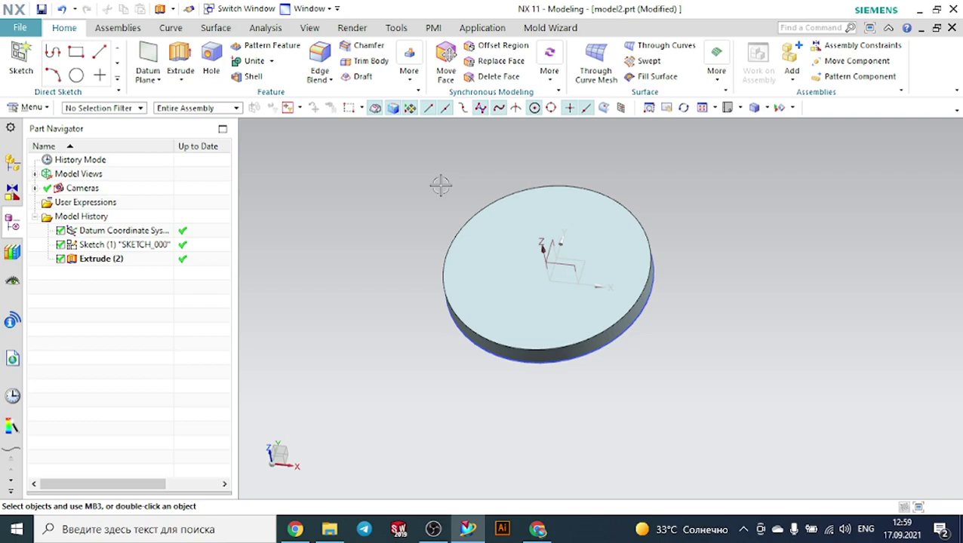
click(30, 61)
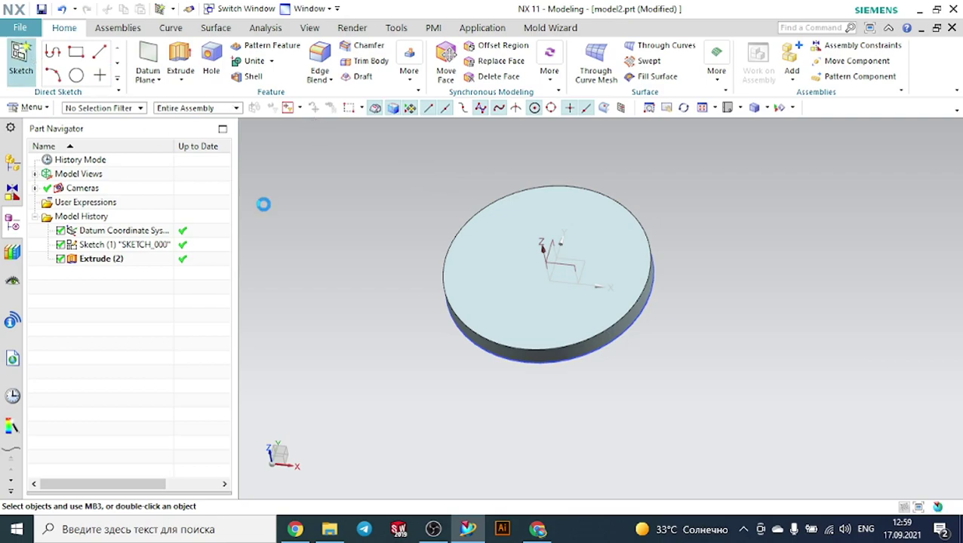
click(498, 223)
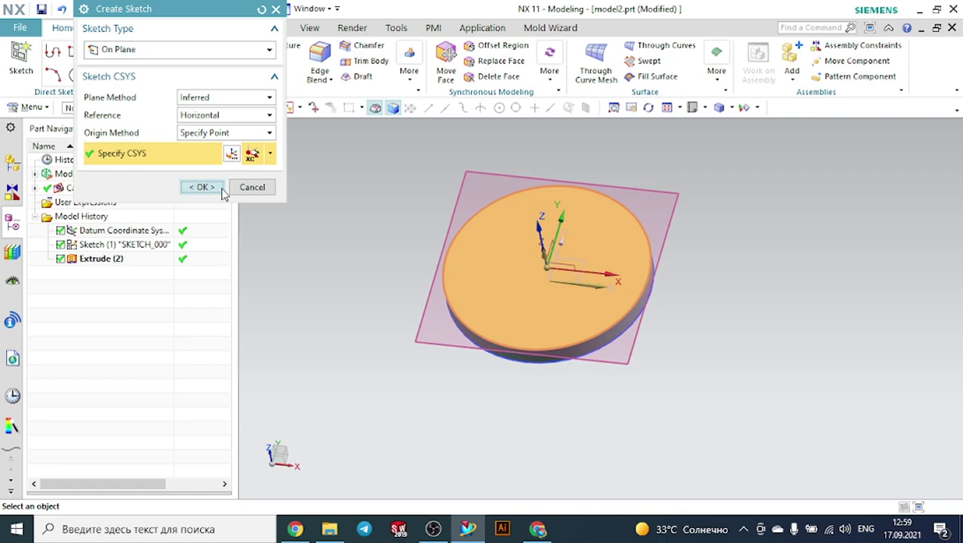
click(215, 187)
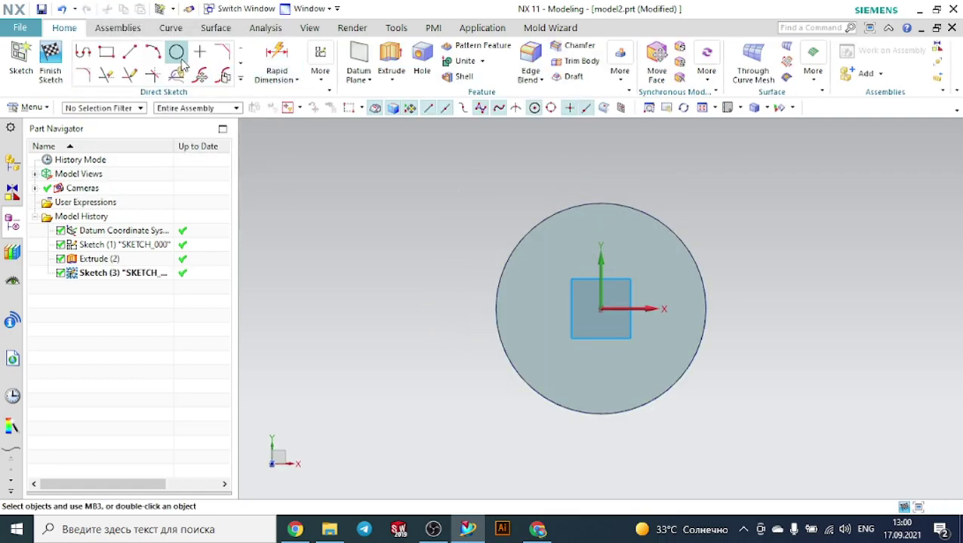
click(176, 48)
scroll(655, 219, up, 3)
click(600, 228)
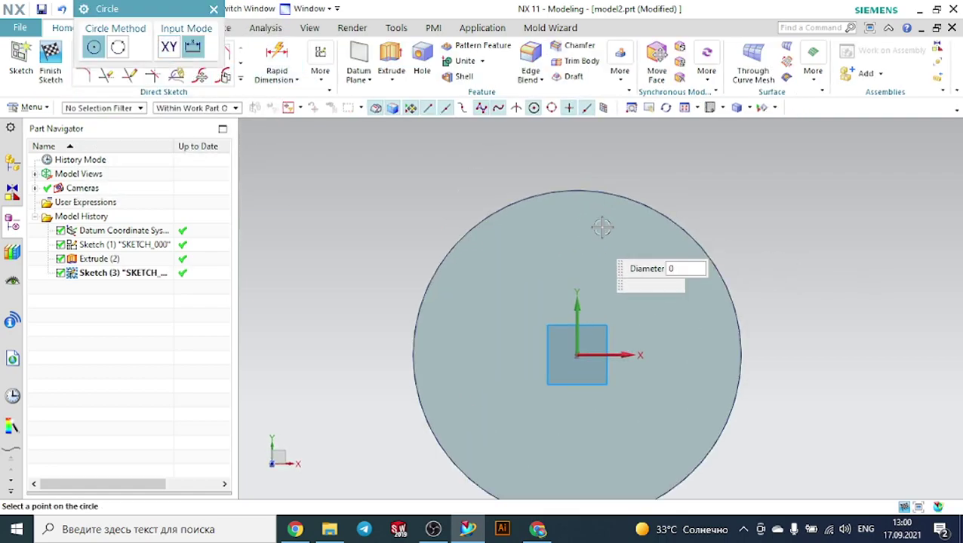
click(602, 227)
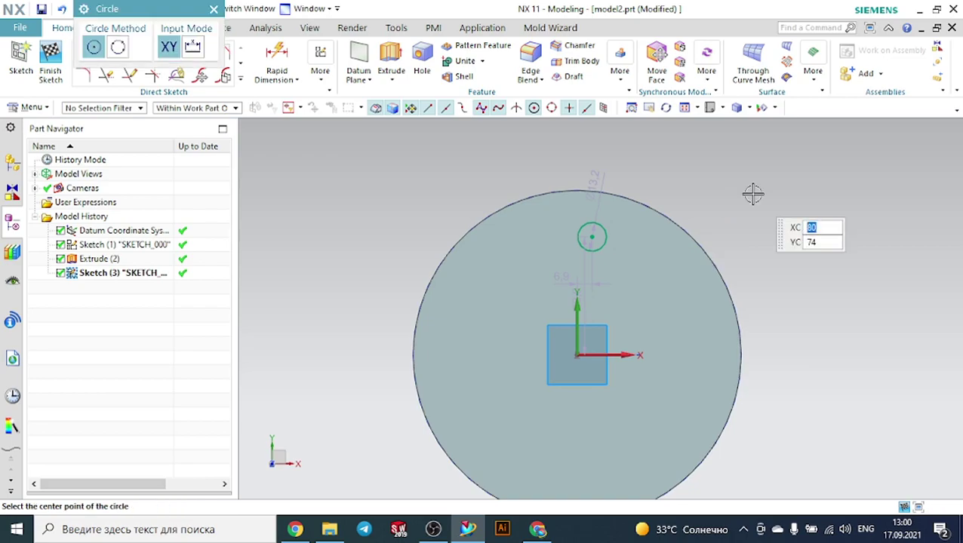
key(Escape)
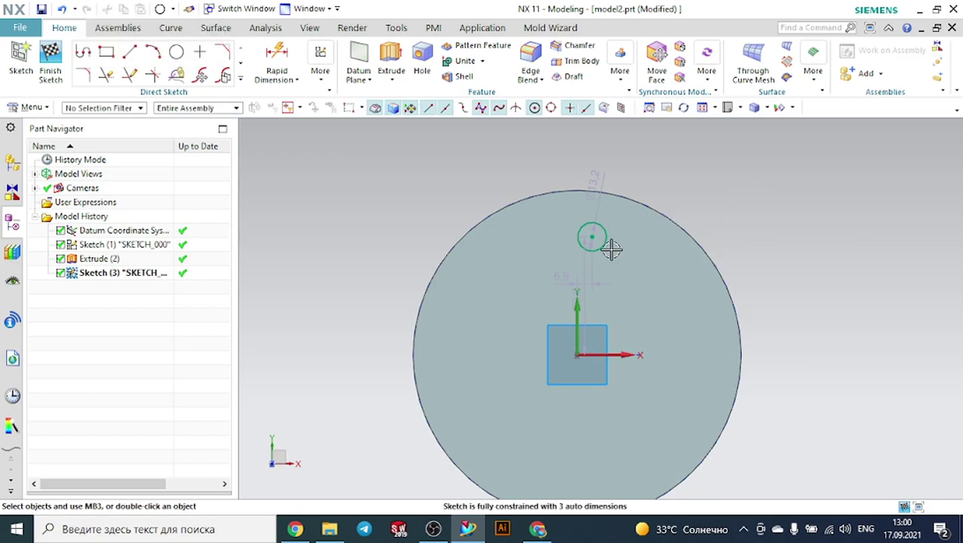
Constrain the small circle's centre to lie on the sketch's vertical Y axis.
mouse_move(593, 237)
mouse_down()
mouse_move(589, 217)
mouse_move(592, 232)
mouse_up()
key(c)
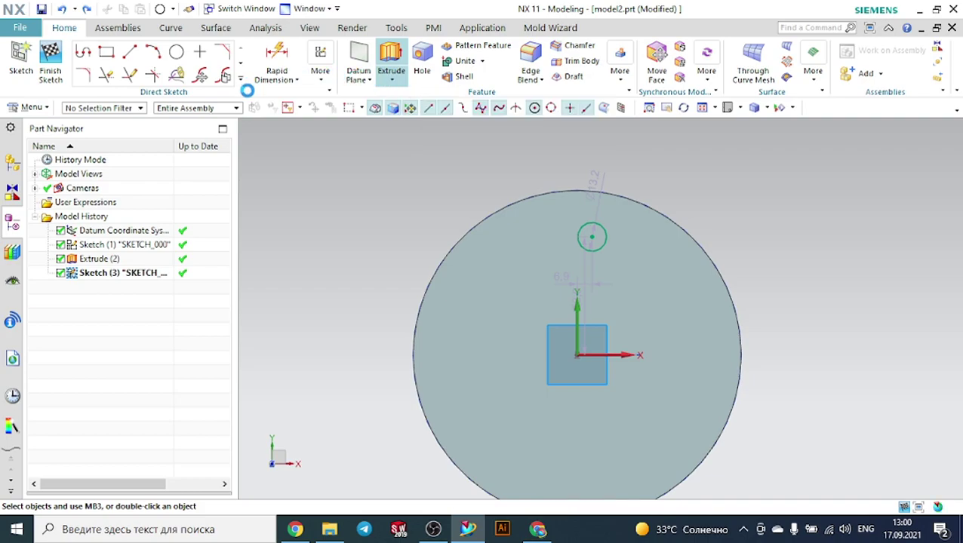
click(589, 236)
click(575, 299)
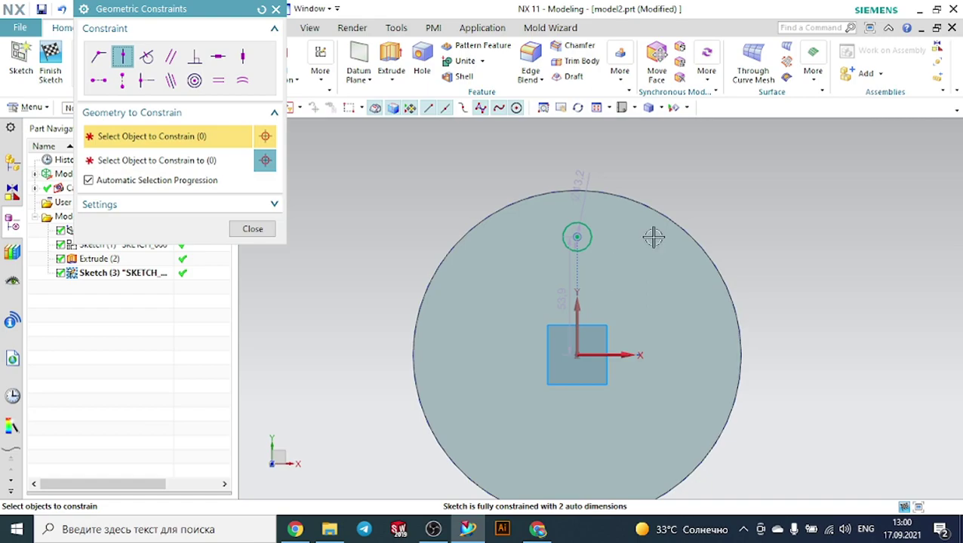
middle_click(708, 203)
Extrude the small circle 41 mm downward through the disc with the Subtract Boolean to cut a hole.
key(x)
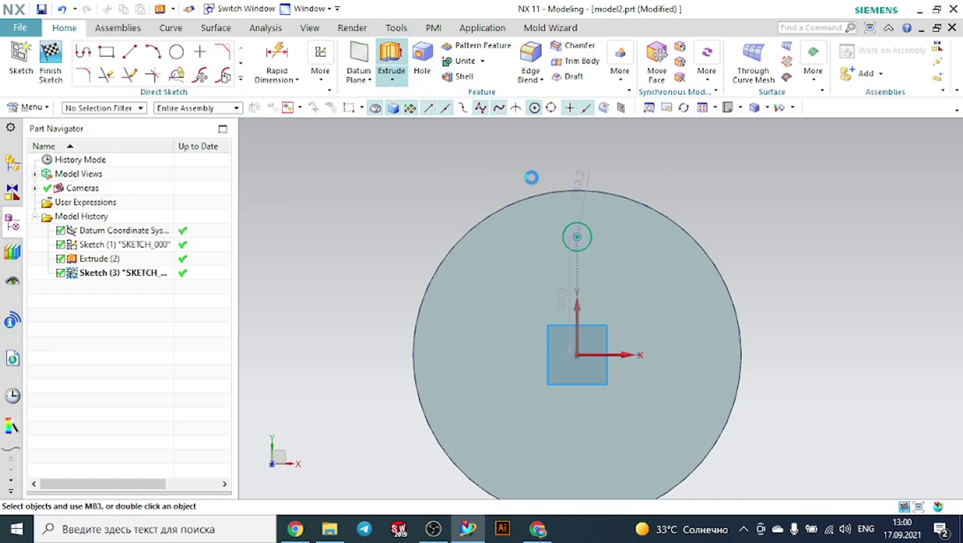
mouse_move(776, 193)
middle_down()
mouse_move(730, 144)
mouse_move(675, 206)
middle_up()
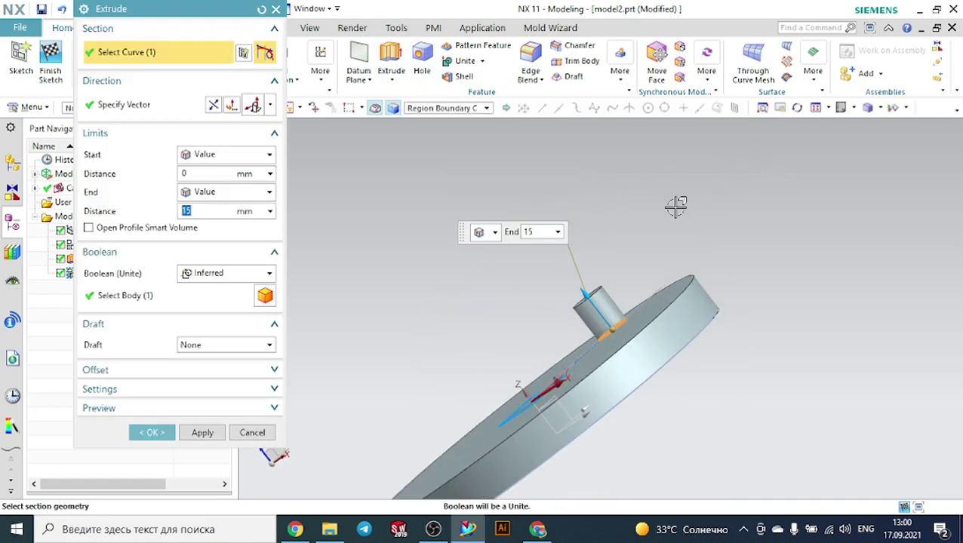
drag(597, 279, 672, 380)
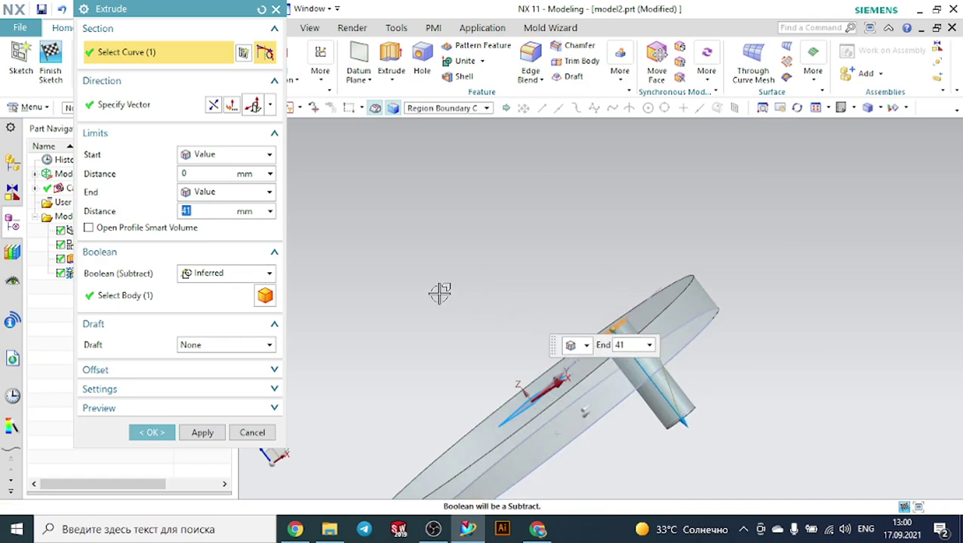
click(217, 274)
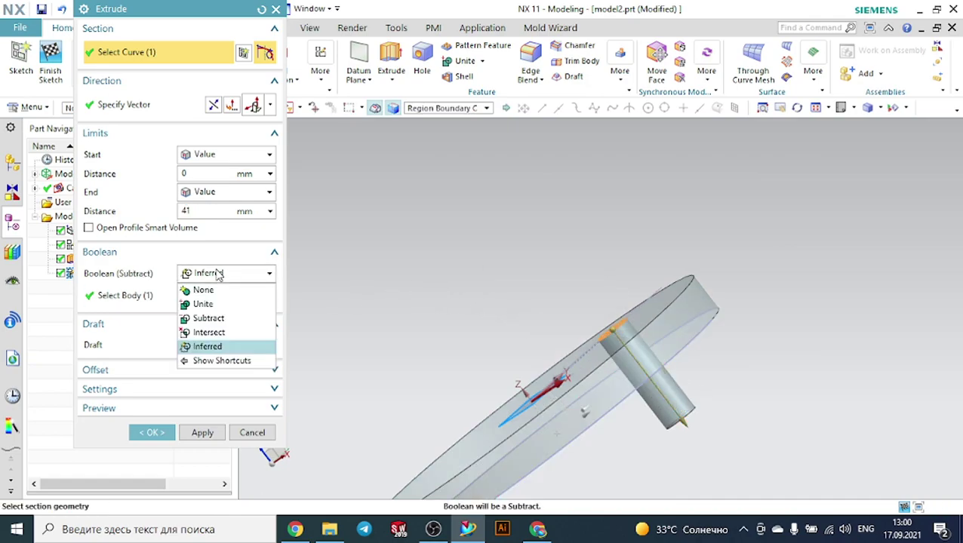
click(217, 318)
scroll(440, 238, down, 3)
middle_drag(431, 229, 478, 256)
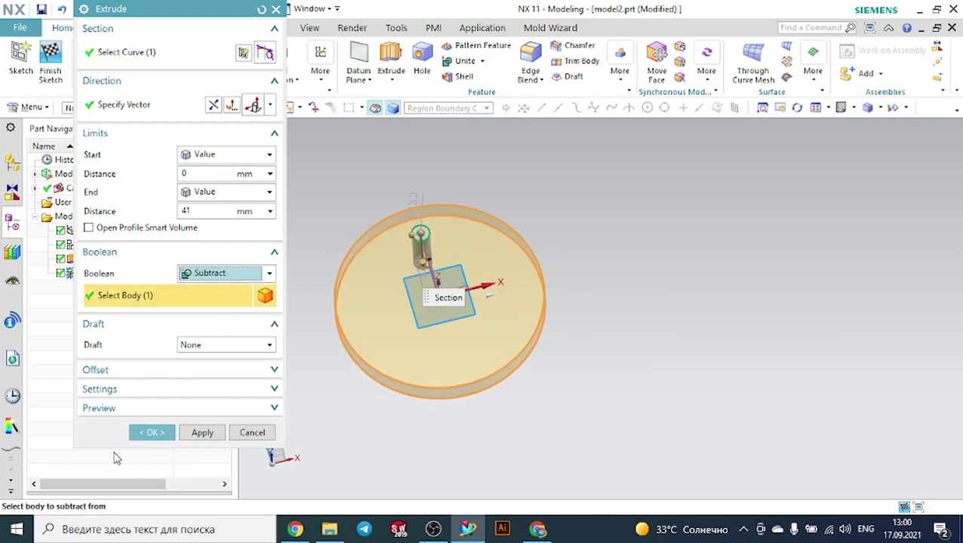
click(155, 435)
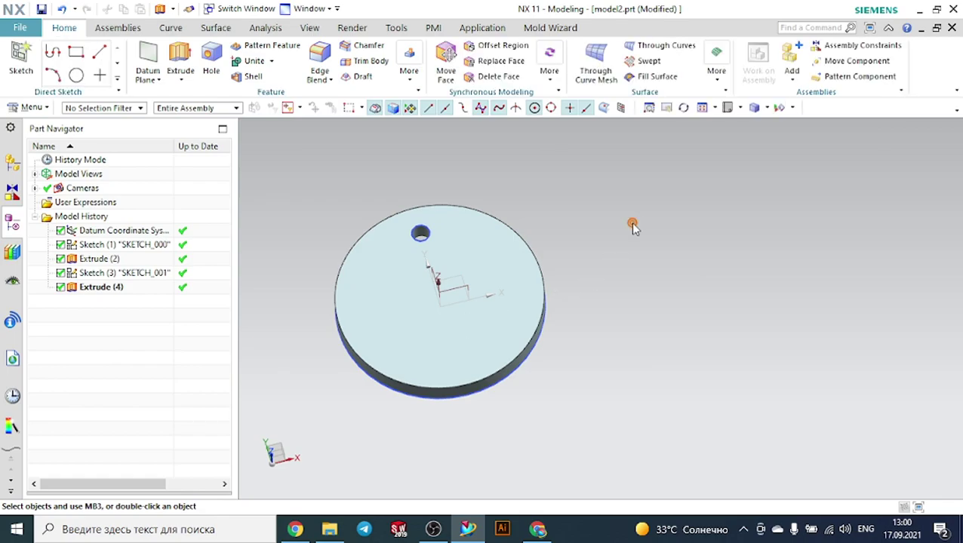
Start a Pattern Feature with Circular layout, select the extruded hole as the feature, and set the boundary to None.
click(294, 46)
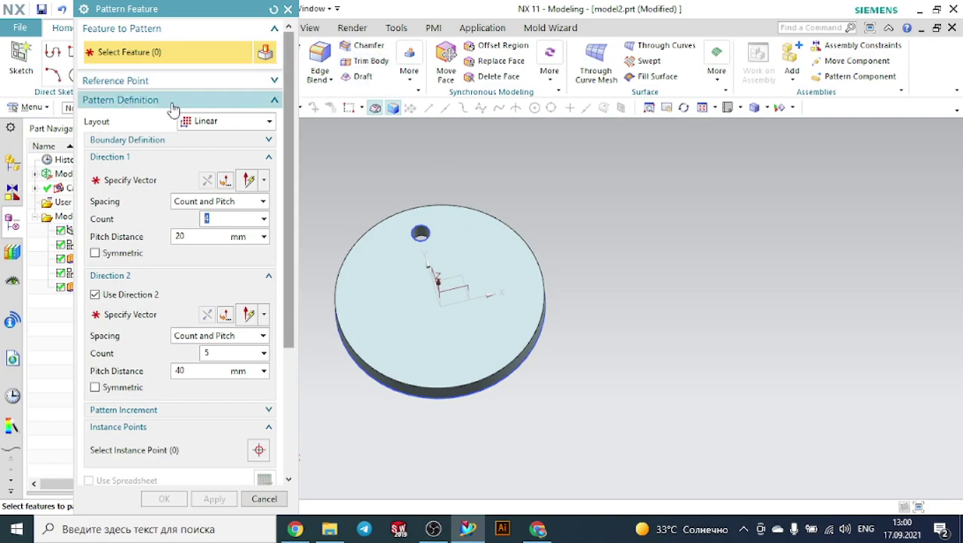
click(226, 121)
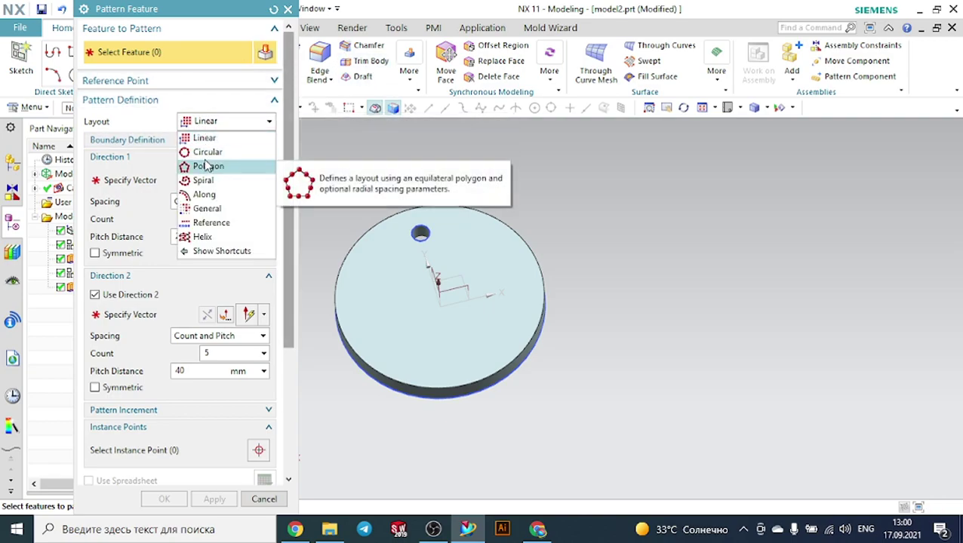
click(205, 152)
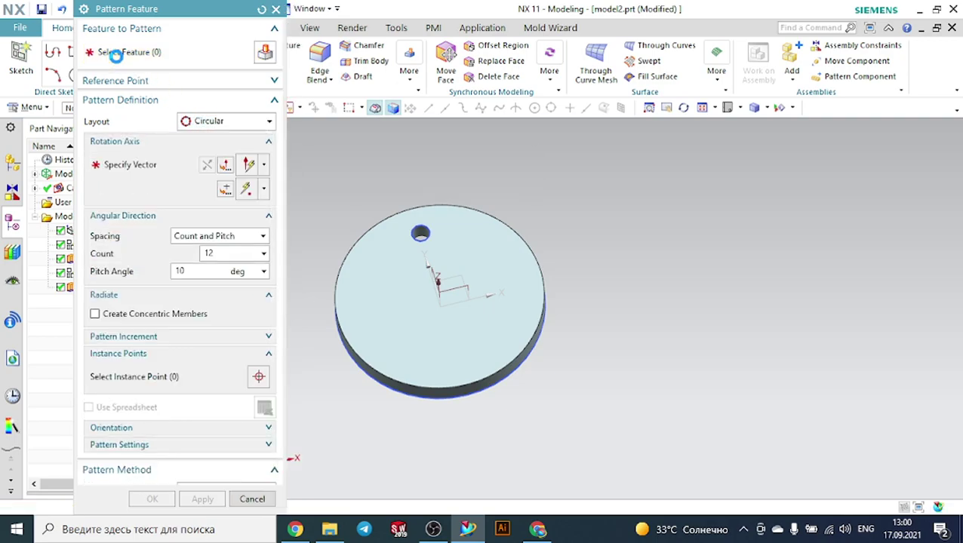
scroll(422, 236, up, 4)
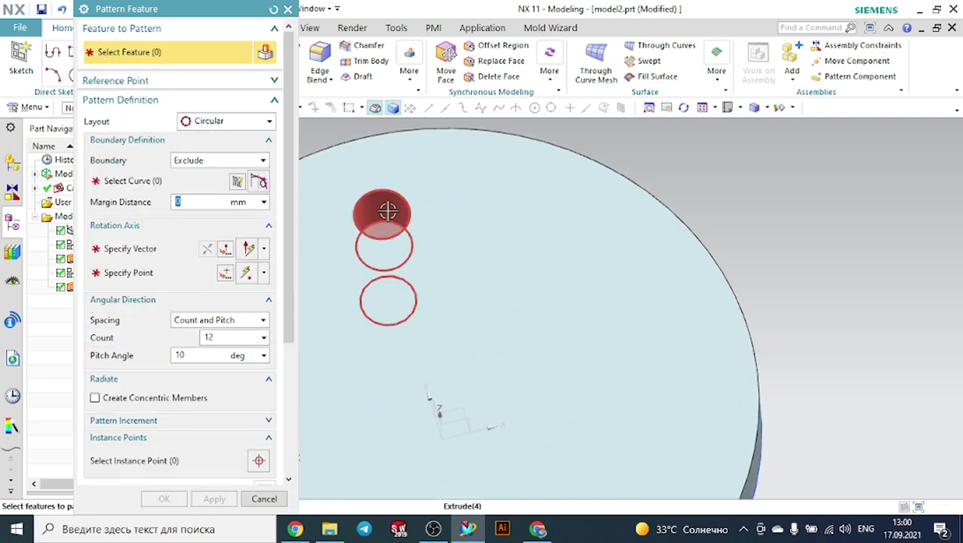
click(387, 209)
scroll(773, 210, down, 4)
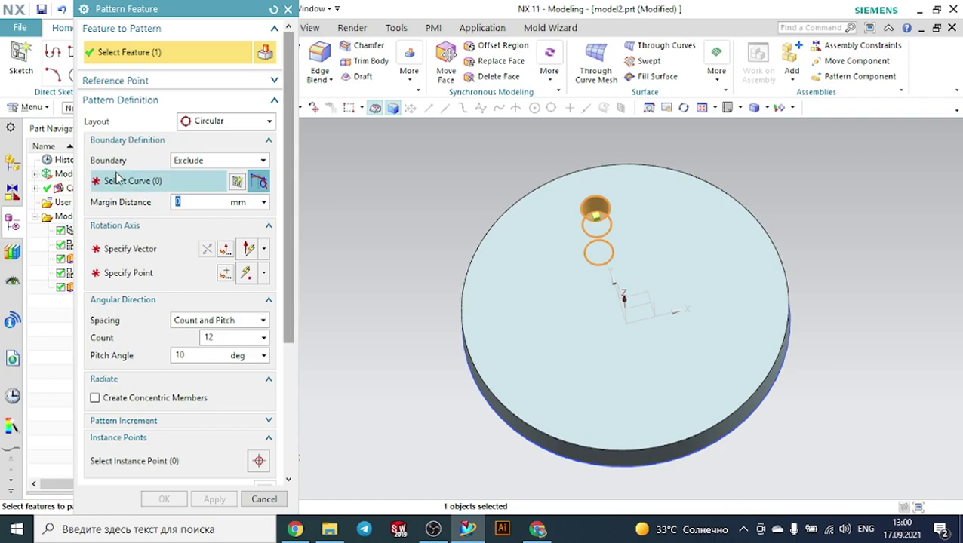
click(215, 160)
click(198, 175)
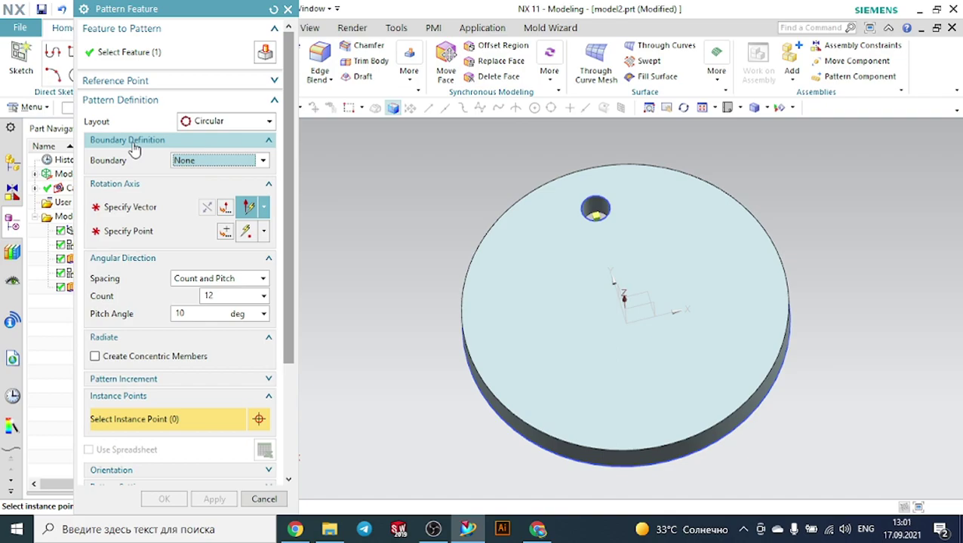
click(131, 144)
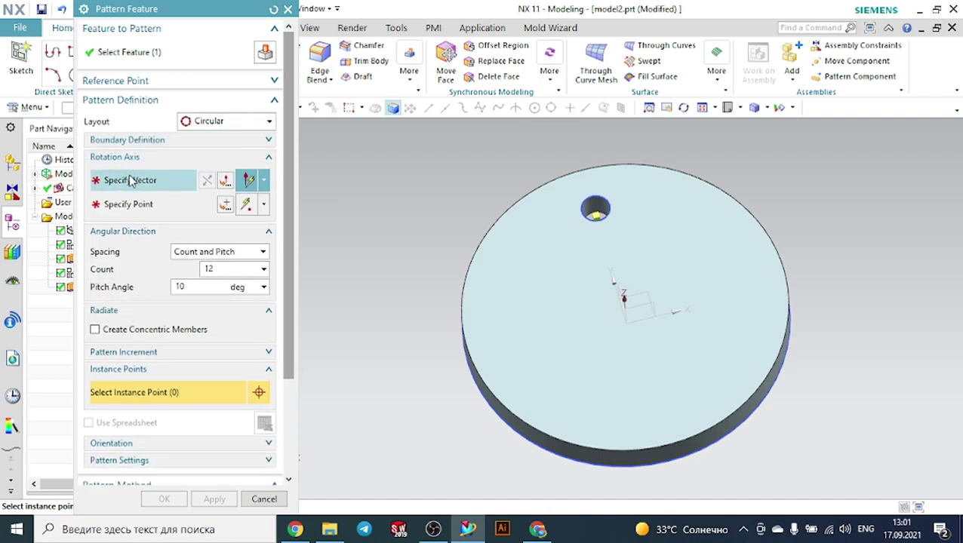
Define the pattern's rotation axis as the Z direction through the absolute origin (0, 0, 0).
click(137, 183)
middle_drag(397, 233, 426, 216)
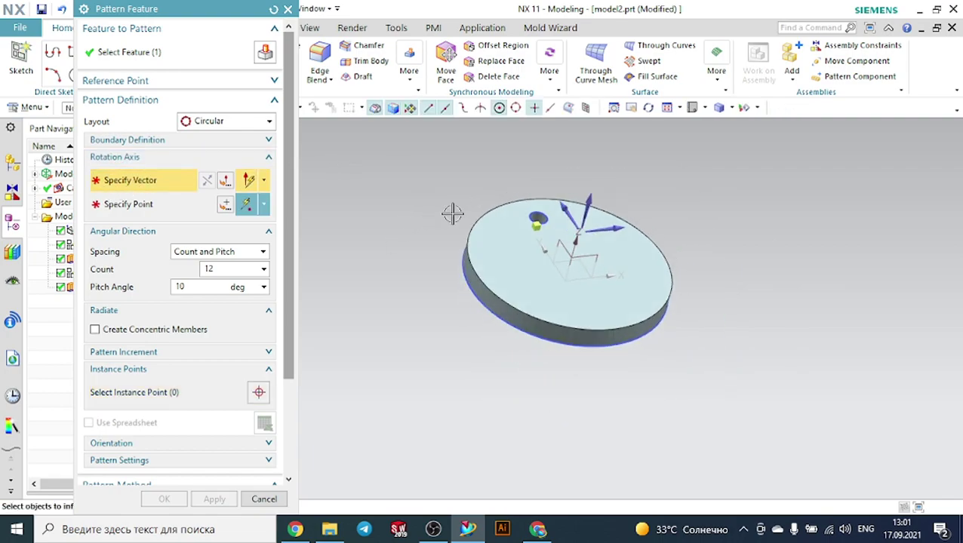
click(591, 204)
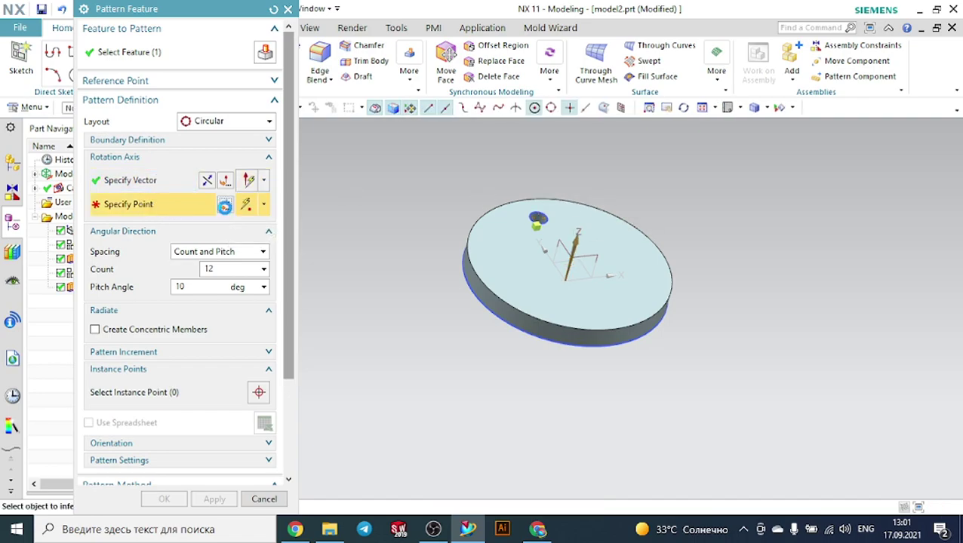
click(225, 205)
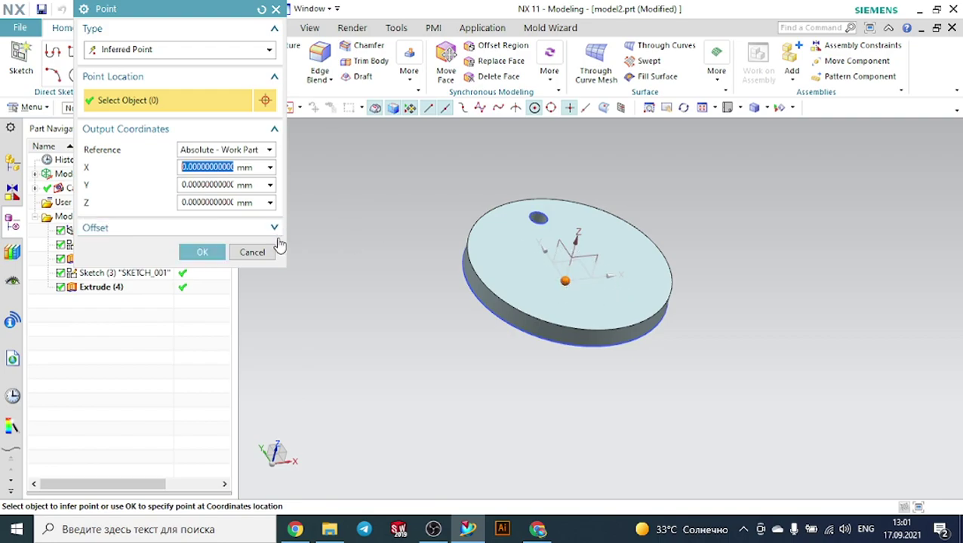
click(202, 252)
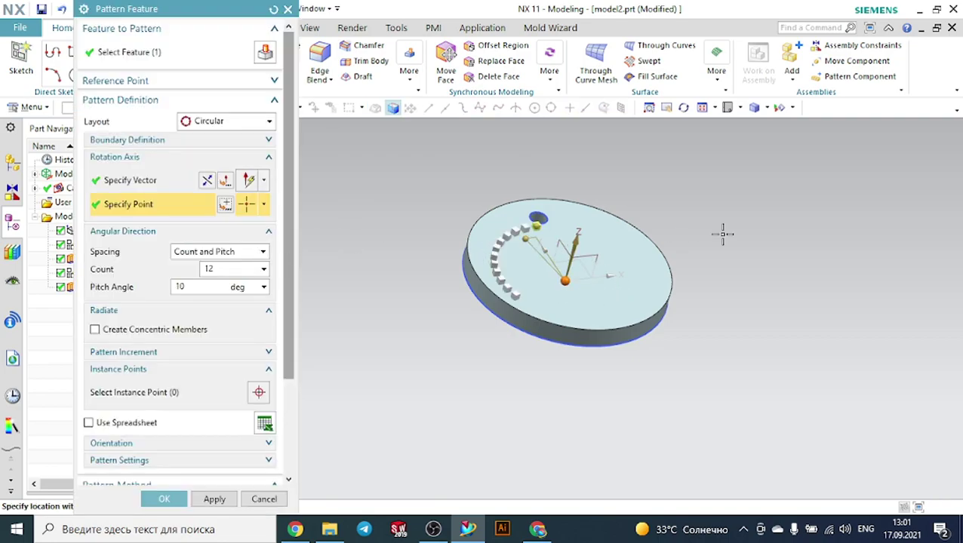
middle_drag(733, 233, 703, 249)
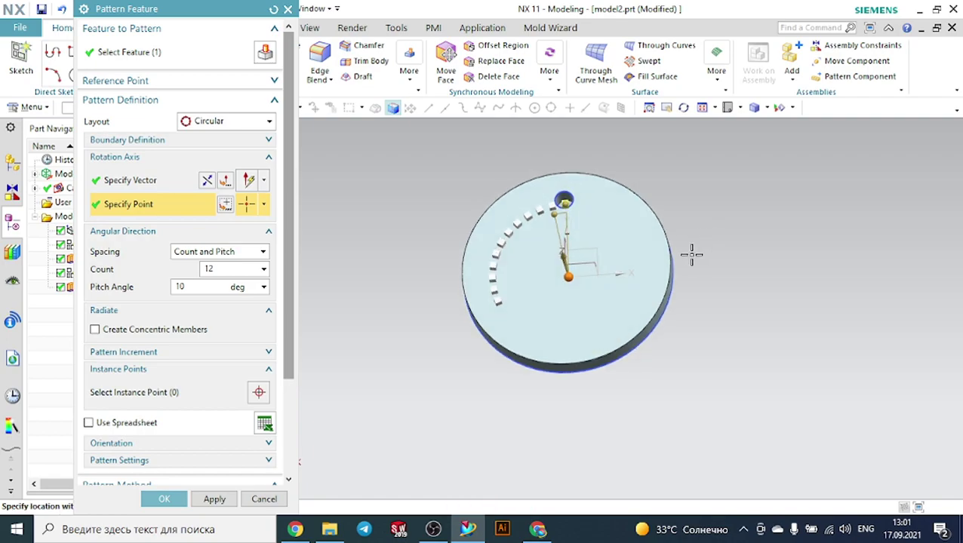
Switch the angular spacing from Count and Pitch to Count and Span and set the span angle to 360 degrees.
click(202, 254)
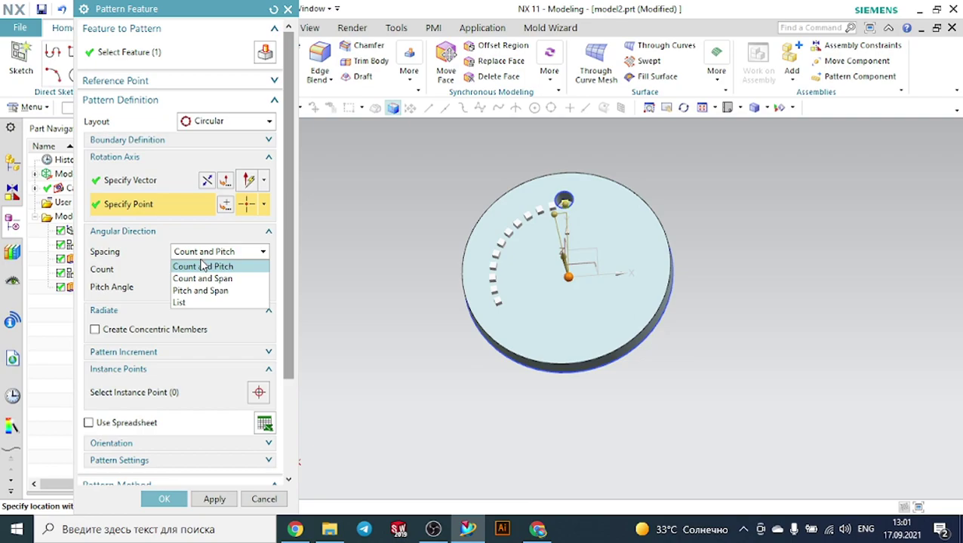
click(205, 267)
drag(220, 269, 193, 271)
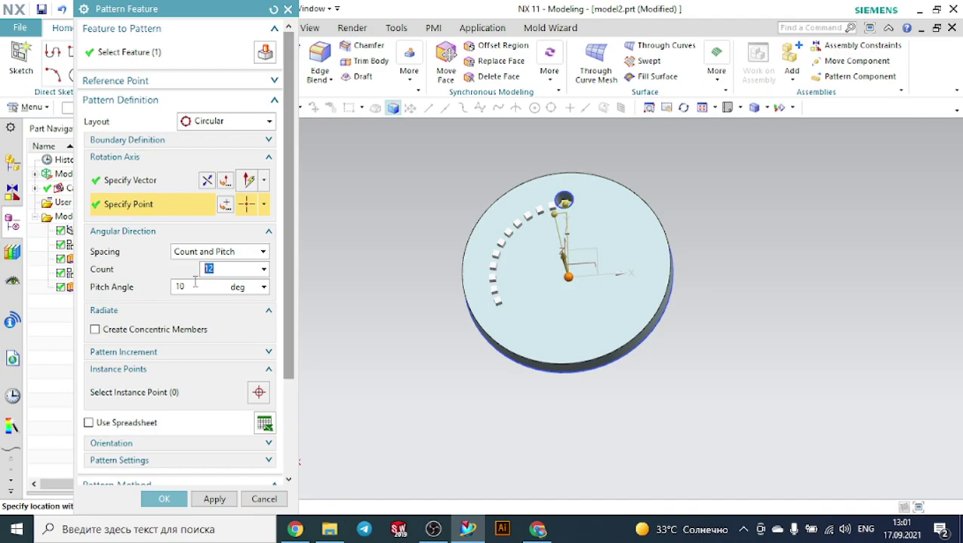
click(197, 254)
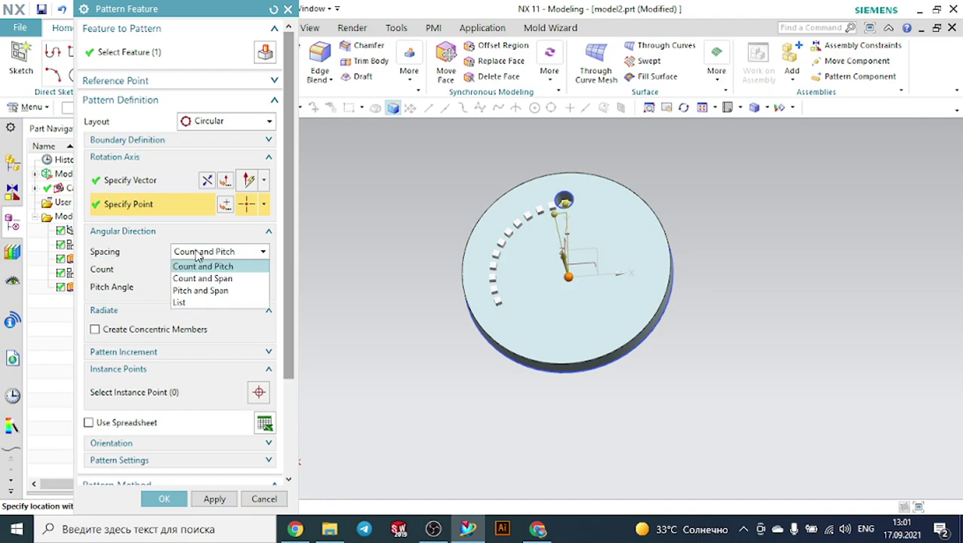
click(202, 278)
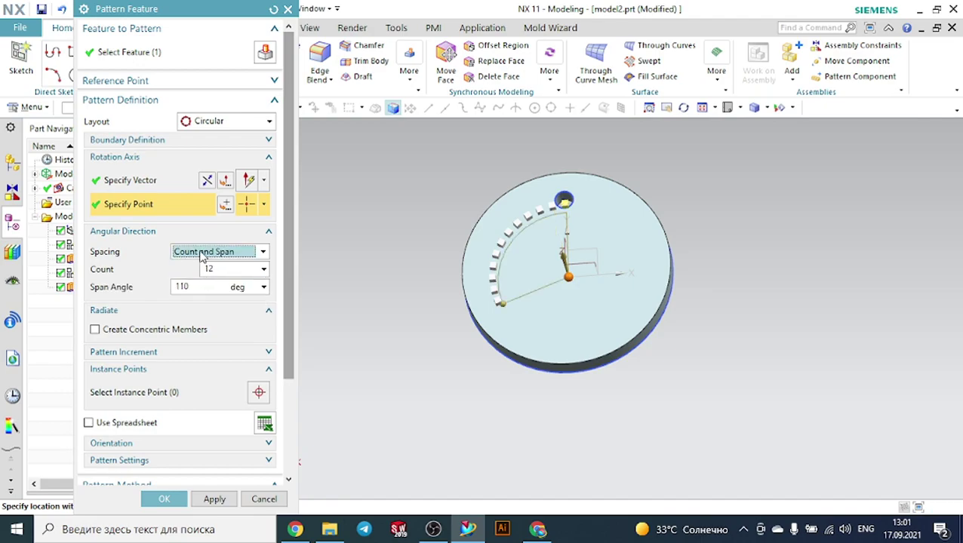
double_click(216, 268)
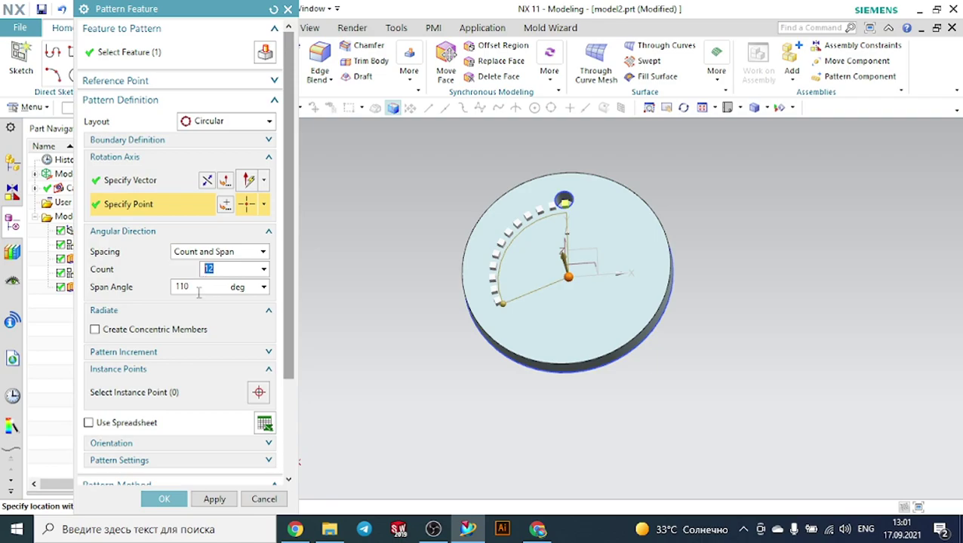
key(Tab)
text(3)
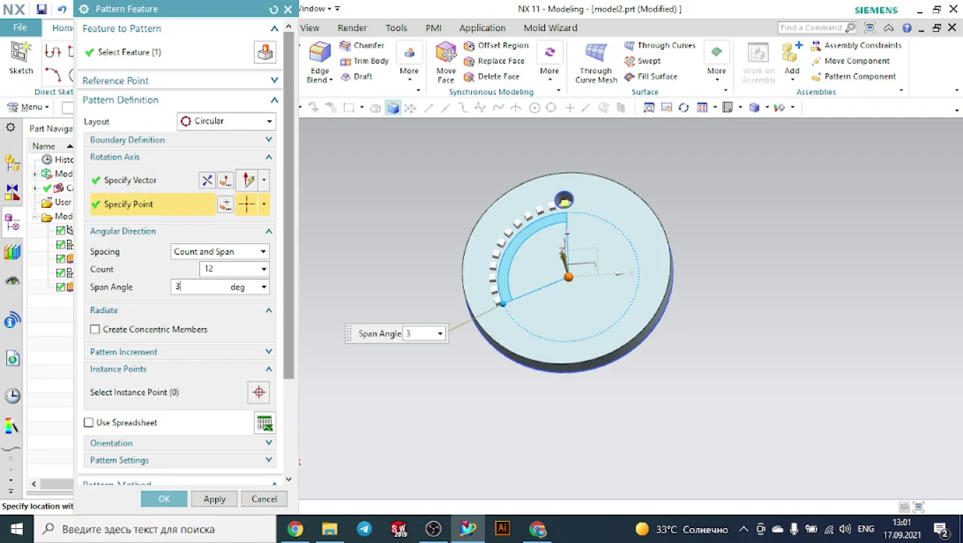
key(Return)
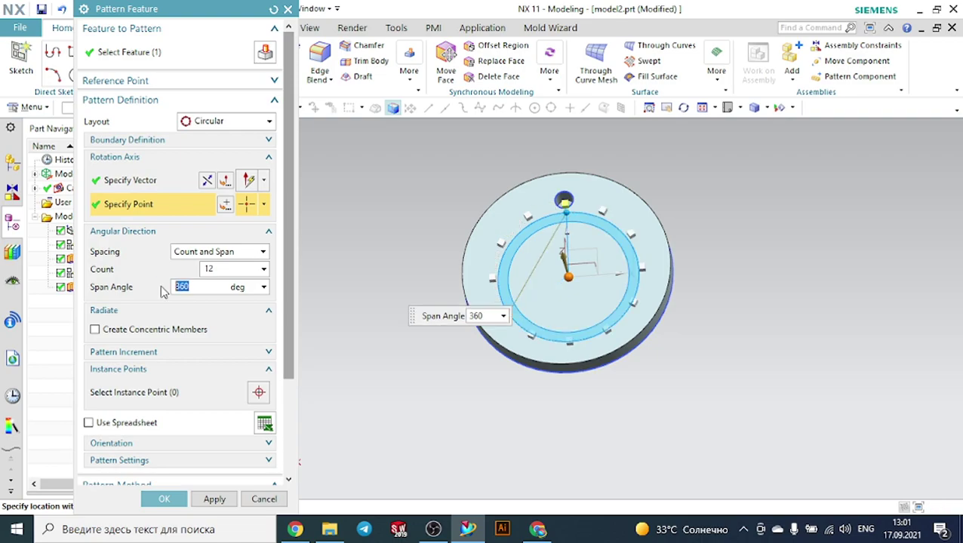
click(220, 269)
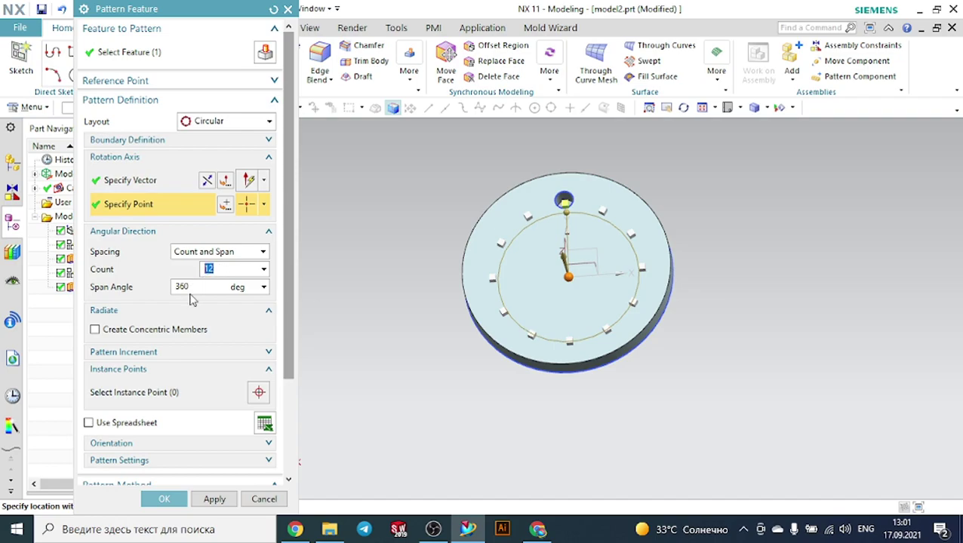
Set the pattern's span angle to 180 degrees and preview the resulting half-circle hole arrangement.
click(173, 291)
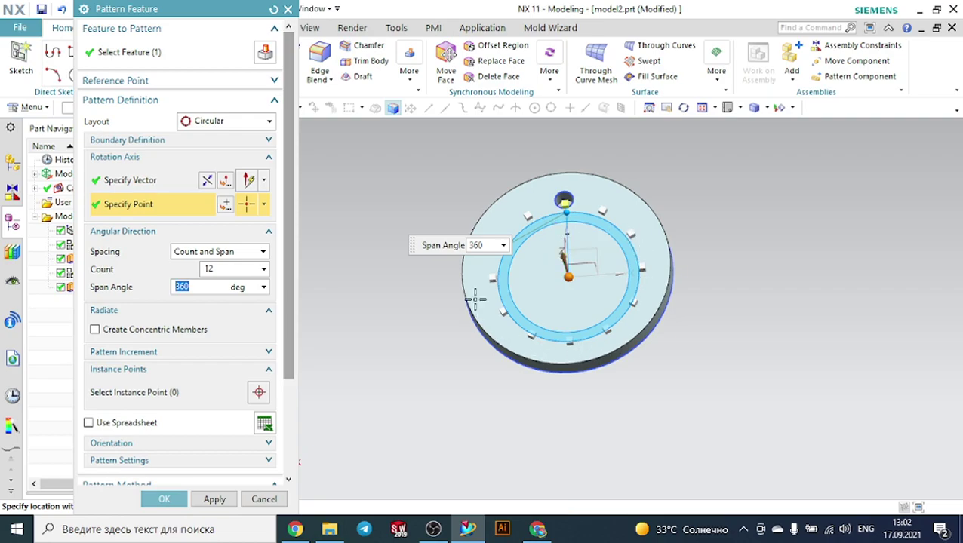
text(180)
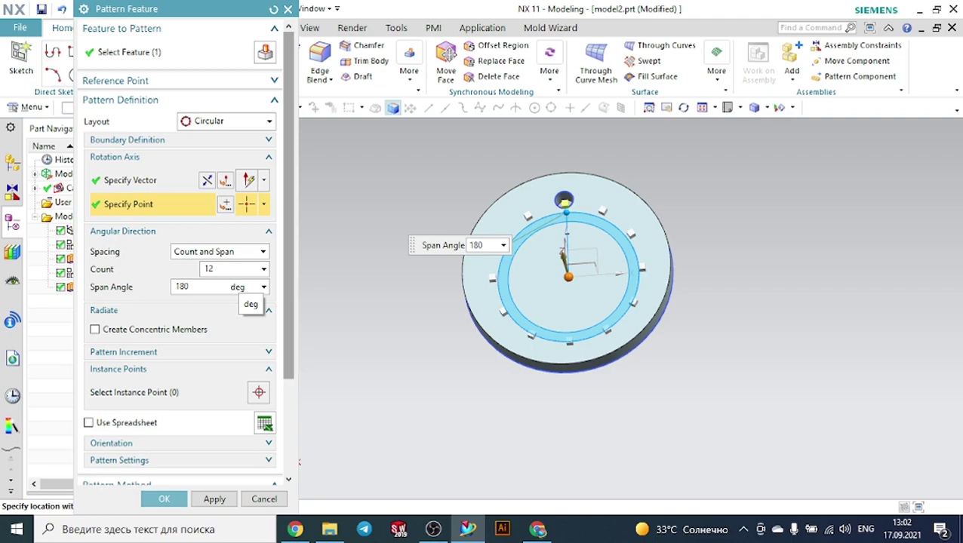
key(Return)
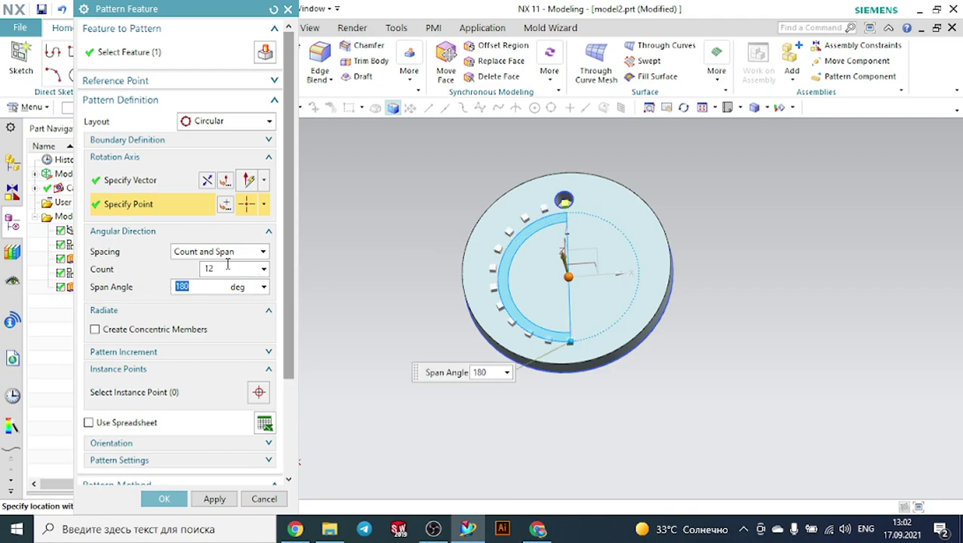
click(227, 269)
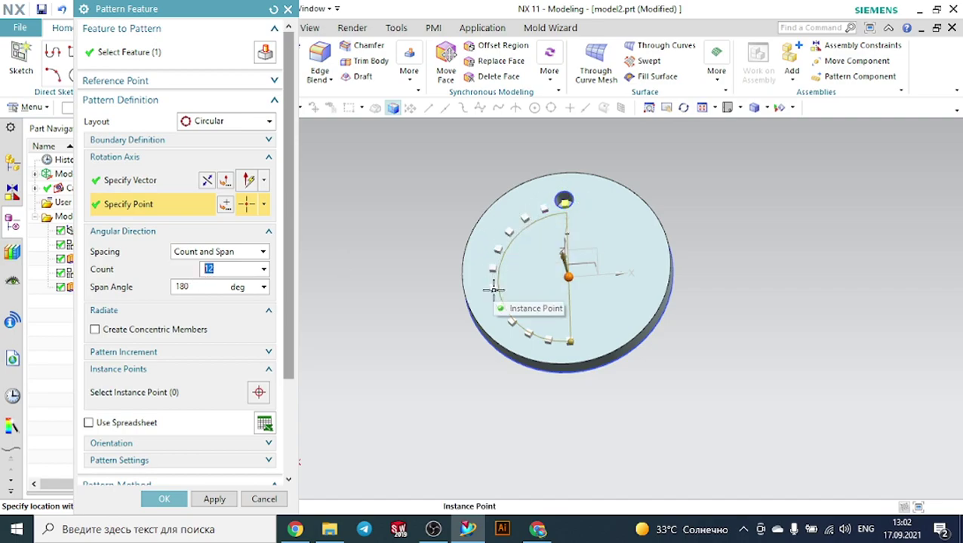
scroll(255, 459, down, 3)
click(264, 465)
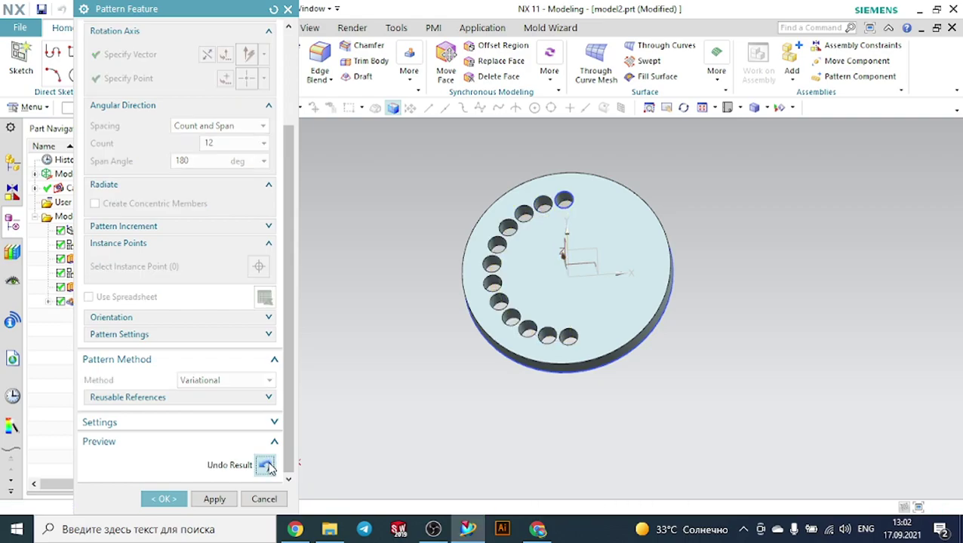
click(266, 465)
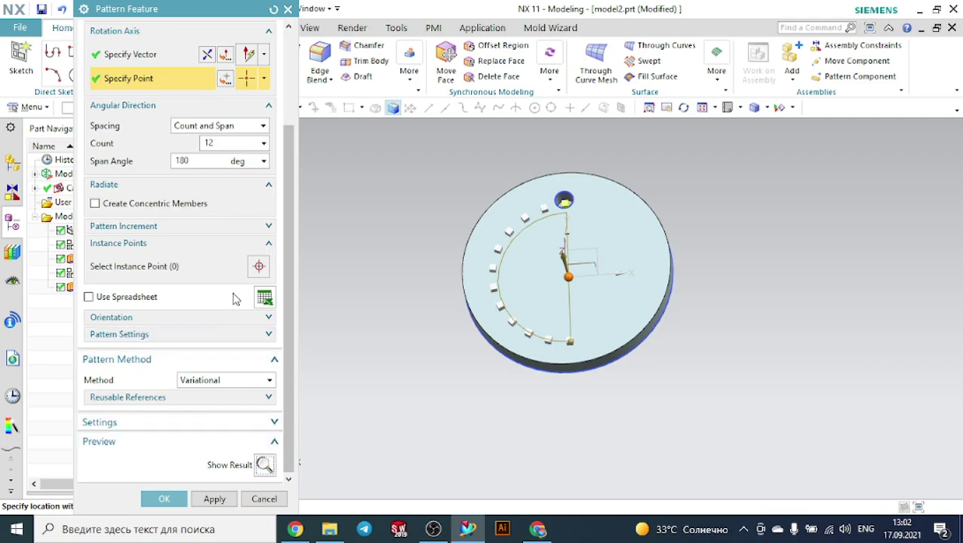
Set the span angle to 360 degrees, preview the result, and create the circular pattern of 12 holes.
click(202, 158)
text(360)
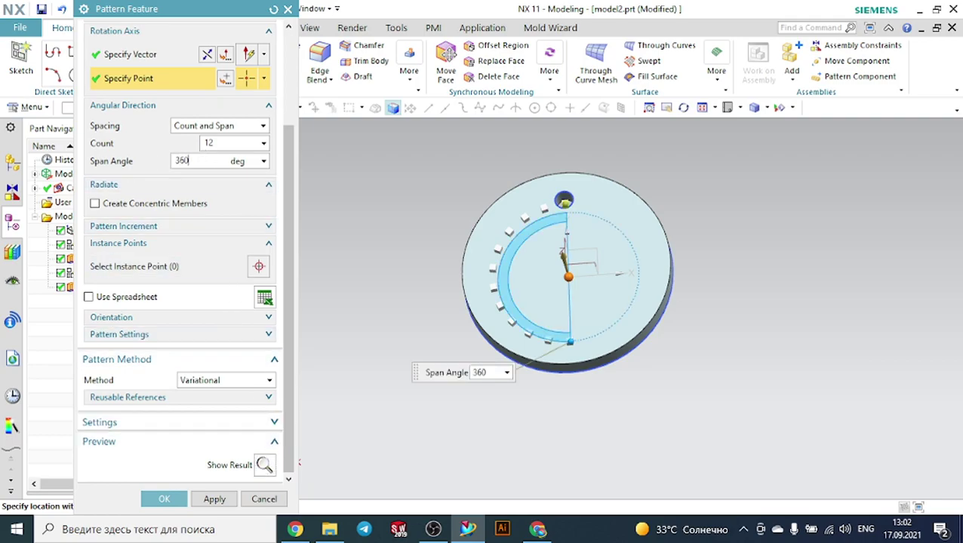
click(264, 465)
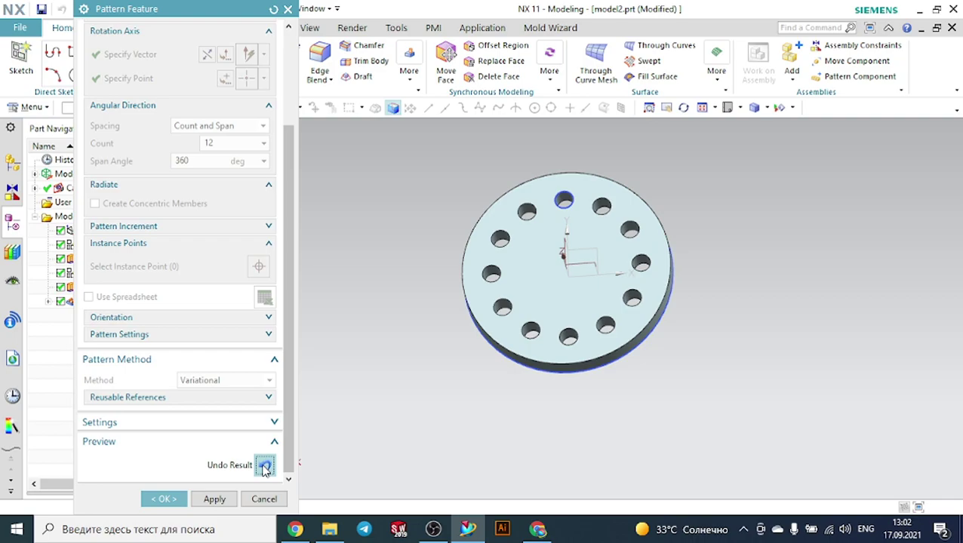
click(166, 499)
scroll(477, 267, up, 3)
middle_drag(428, 296, 394, 272)
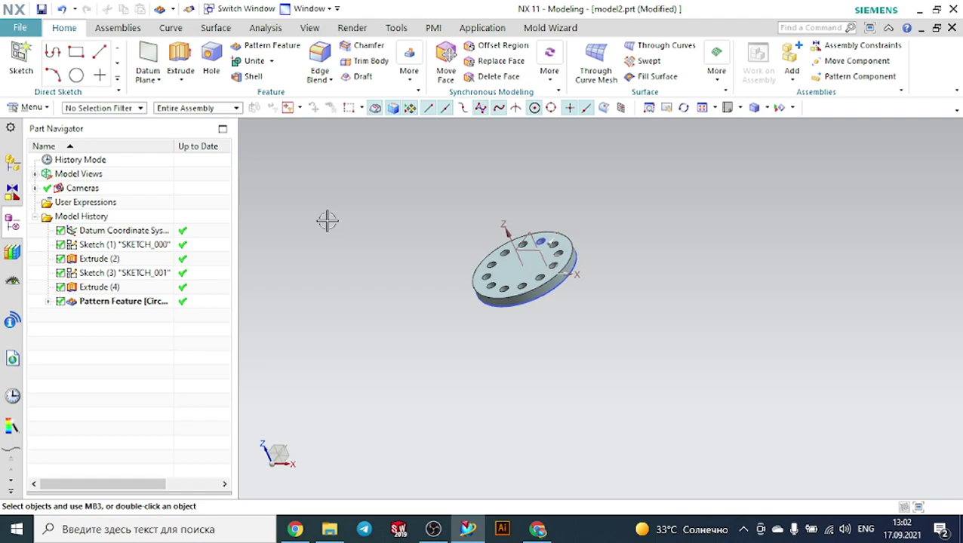
Start a Datum CSYS of type Offset CSYS with the disc's existing datum coordinate system as the selected reference.
click(160, 81)
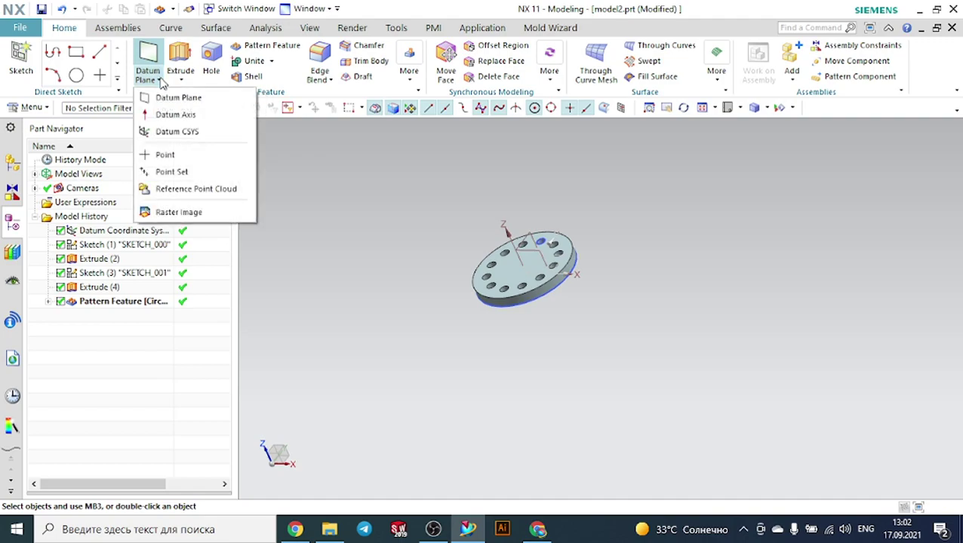
click(173, 134)
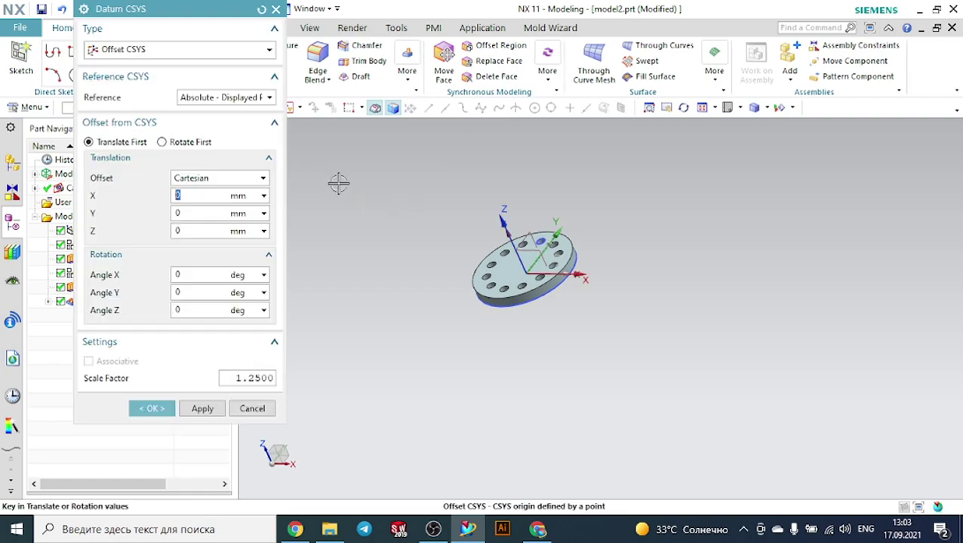
click(143, 52)
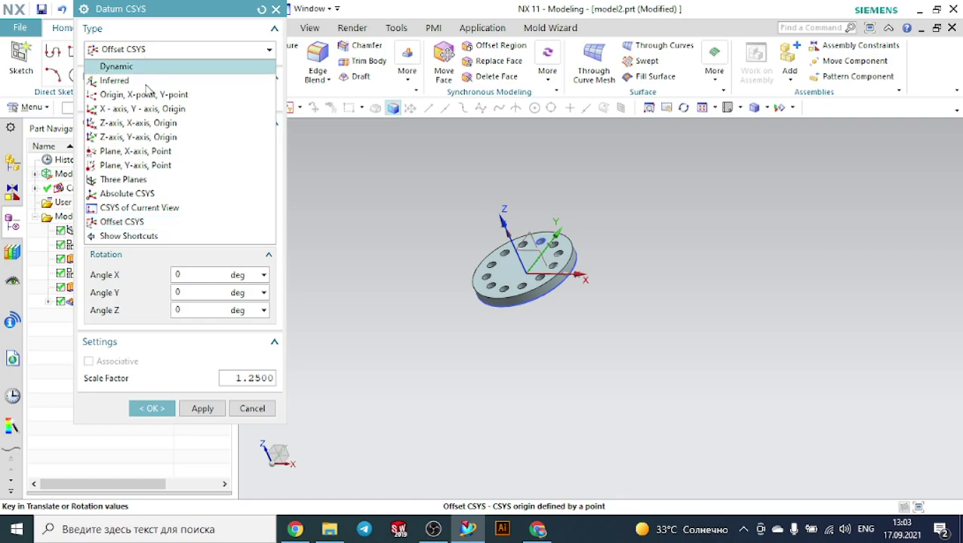
click(134, 221)
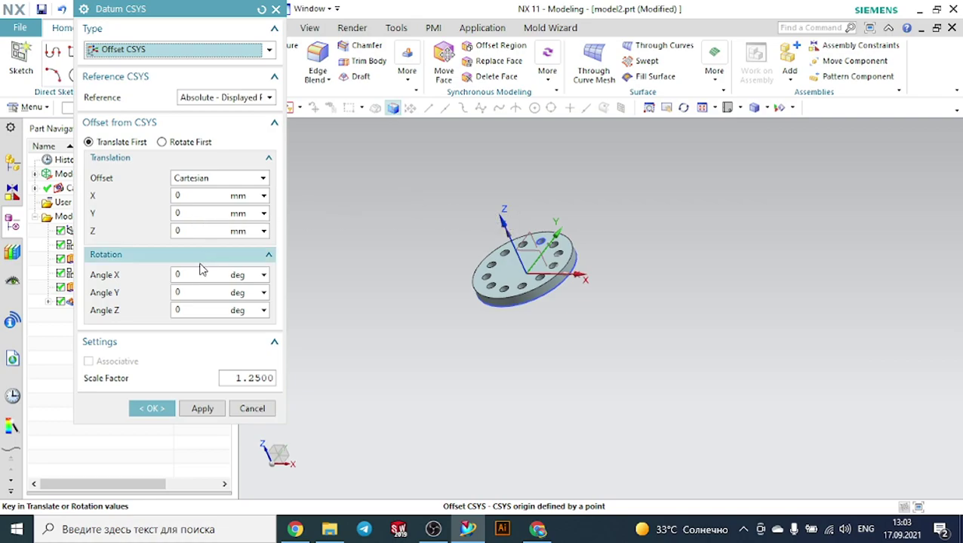
click(193, 97)
click(198, 137)
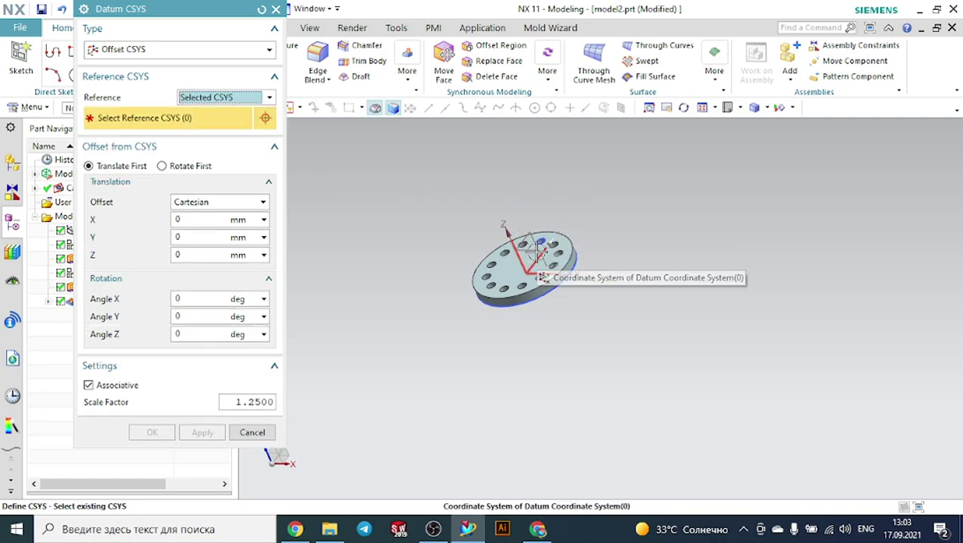
click(535, 252)
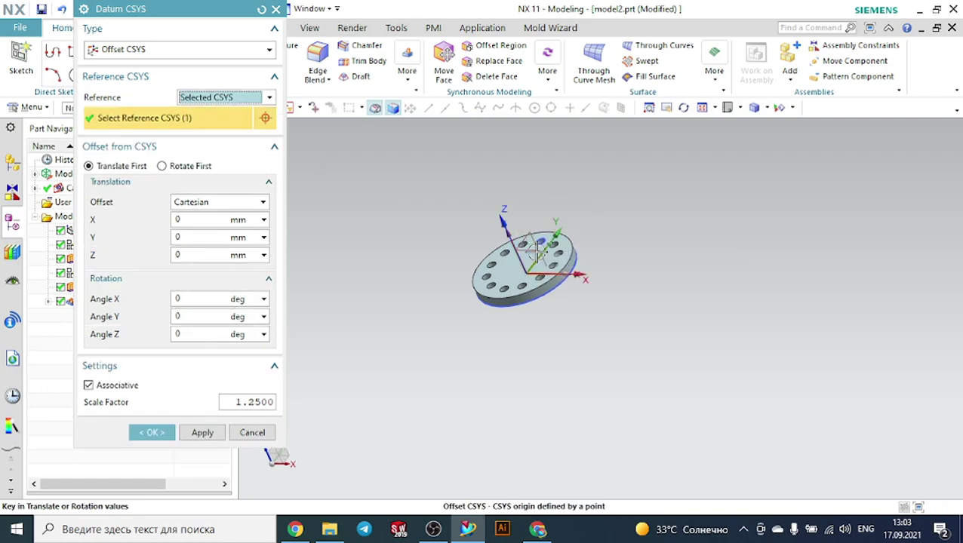
Set the new coordinate system's X offset to 200 mm and create it beside the disc.
click(192, 218)
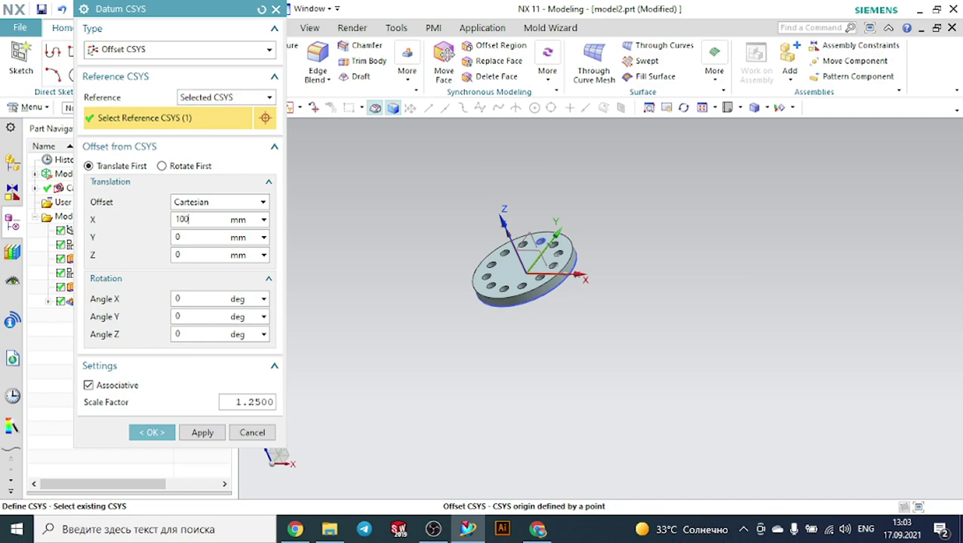
key(Return)
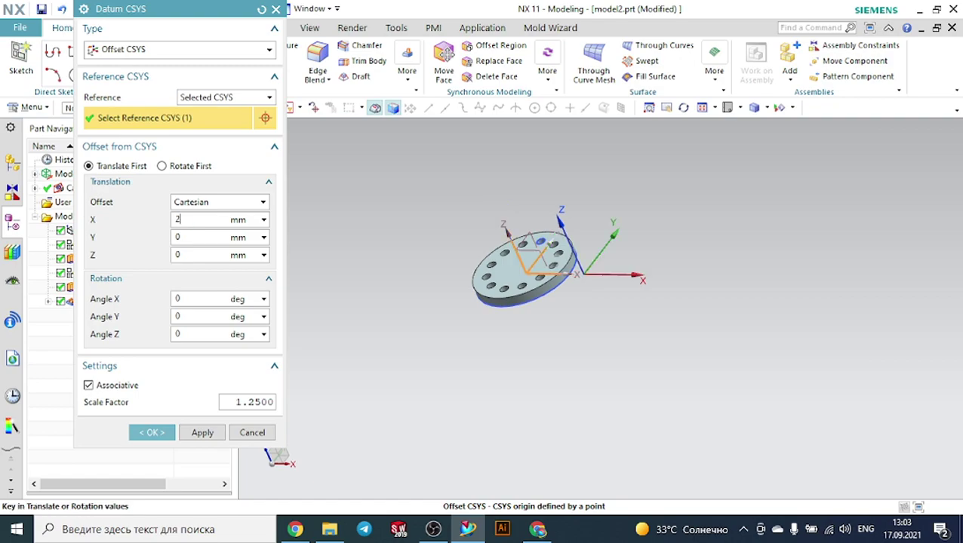
key(Return)
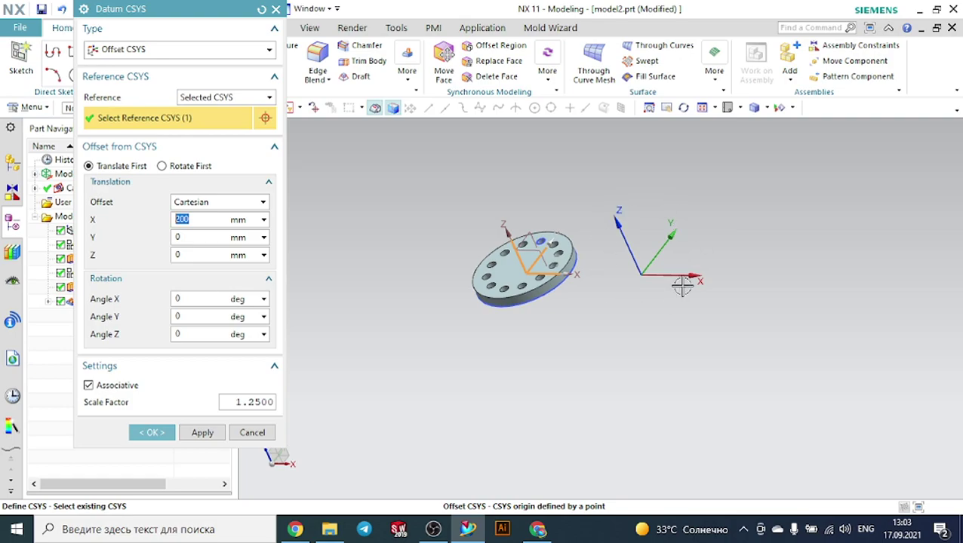
click(153, 432)
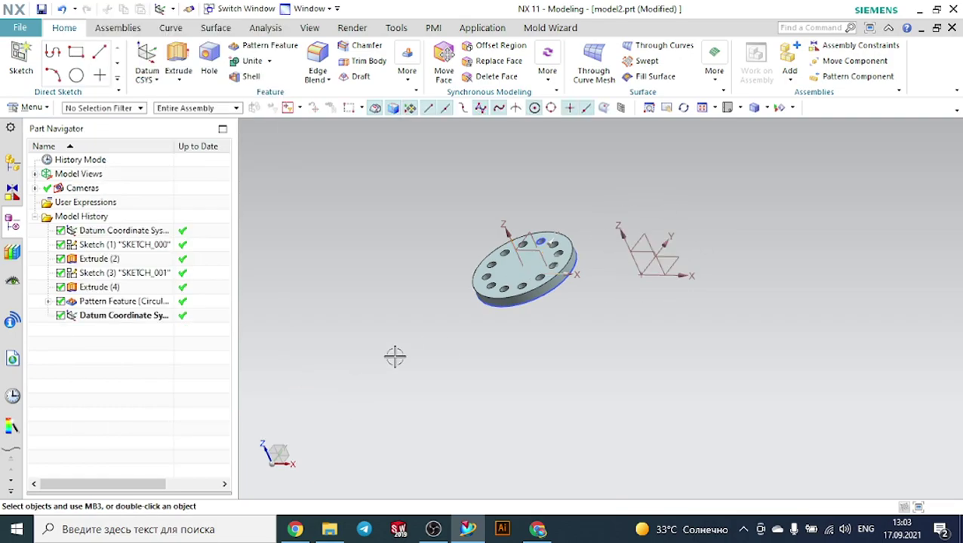
Create a sketch on the XY plane of the offset coordinate system and draw a 150 mm diameter circle at its origin.
click(21, 62)
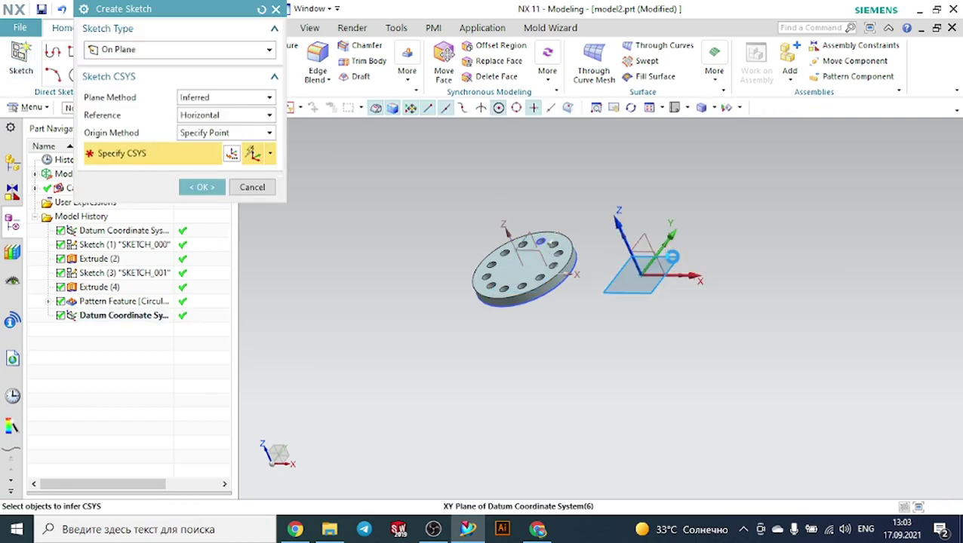
click(671, 266)
click(201, 187)
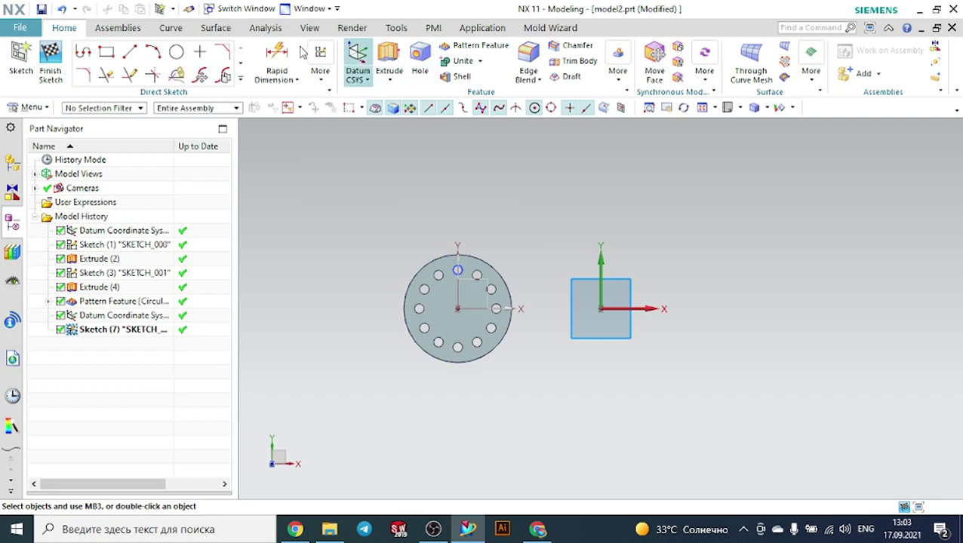
click(176, 52)
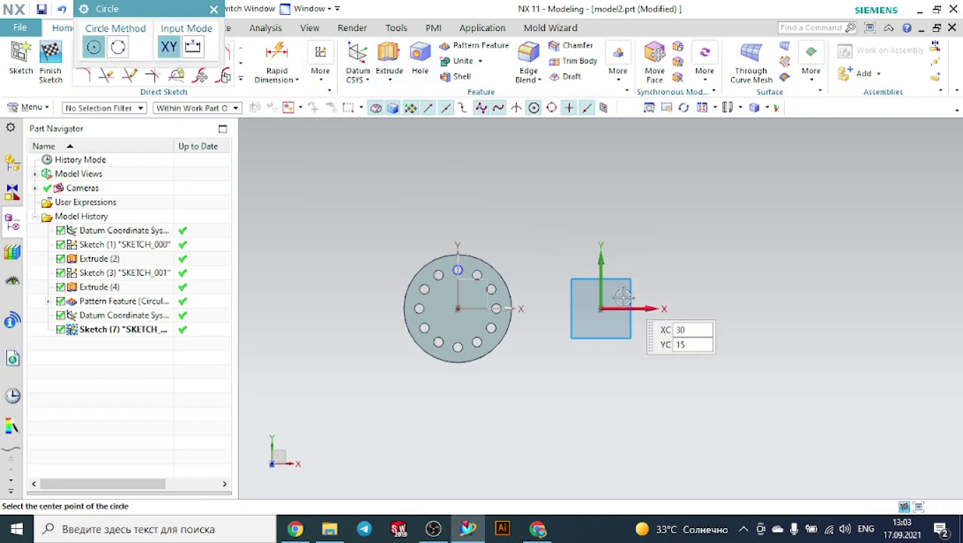
click(600, 309)
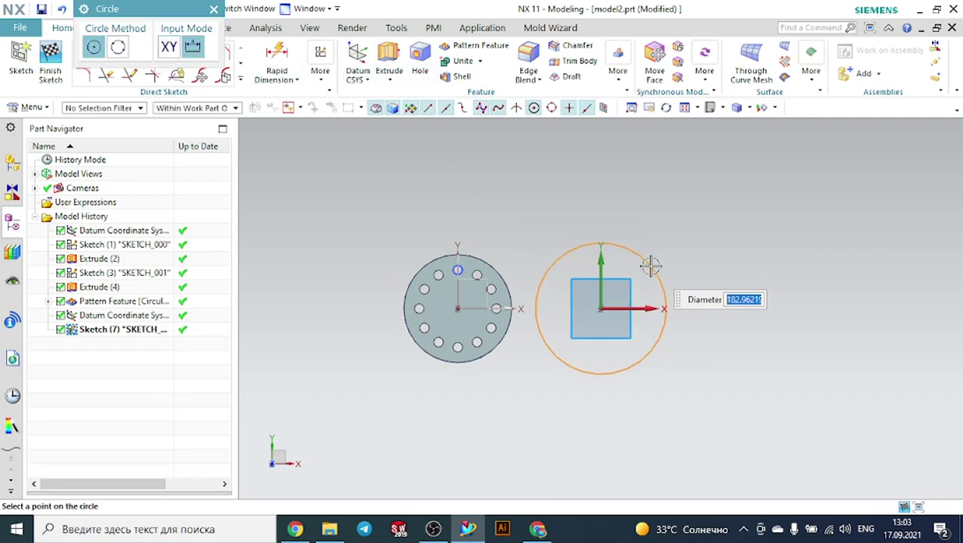
text(150)
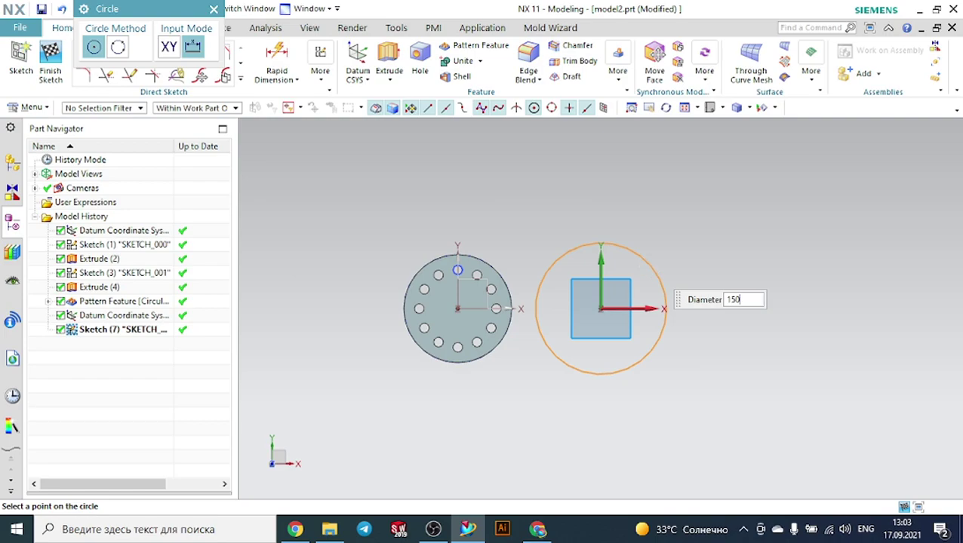
key(Return)
key(Escape)
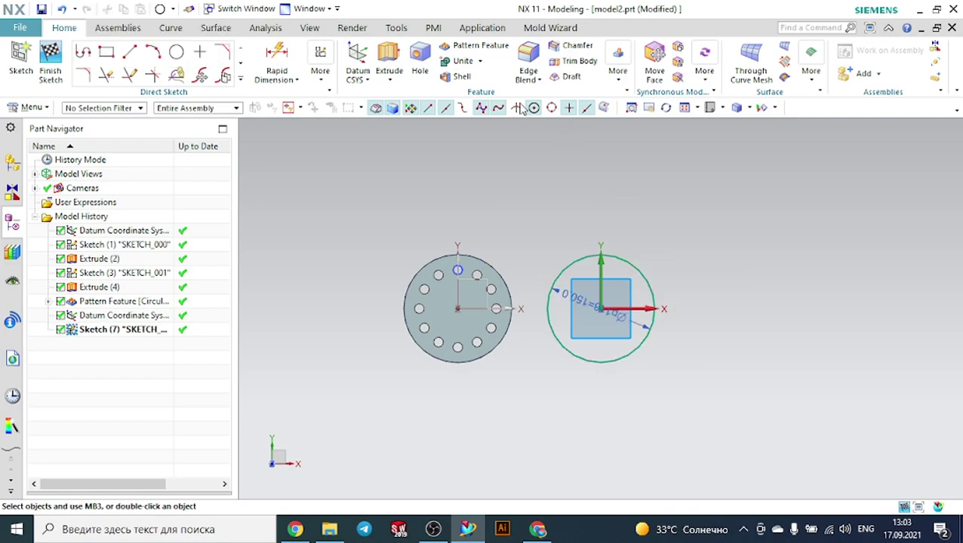
Extrude the 150 mm circle 15 mm with the Boolean set to None to make a second disc.
click(387, 58)
middle_drag(731, 269, 715, 221)
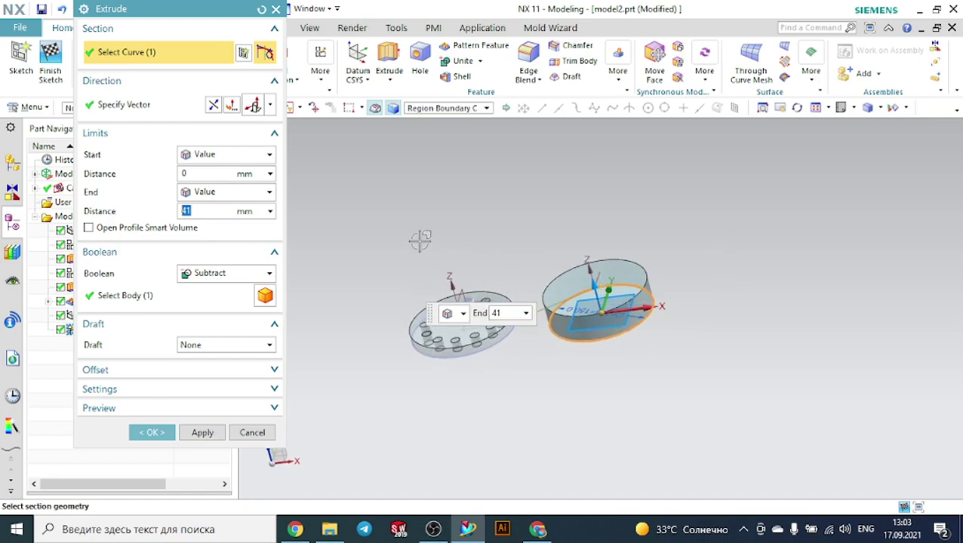
text(15)
click(201, 276)
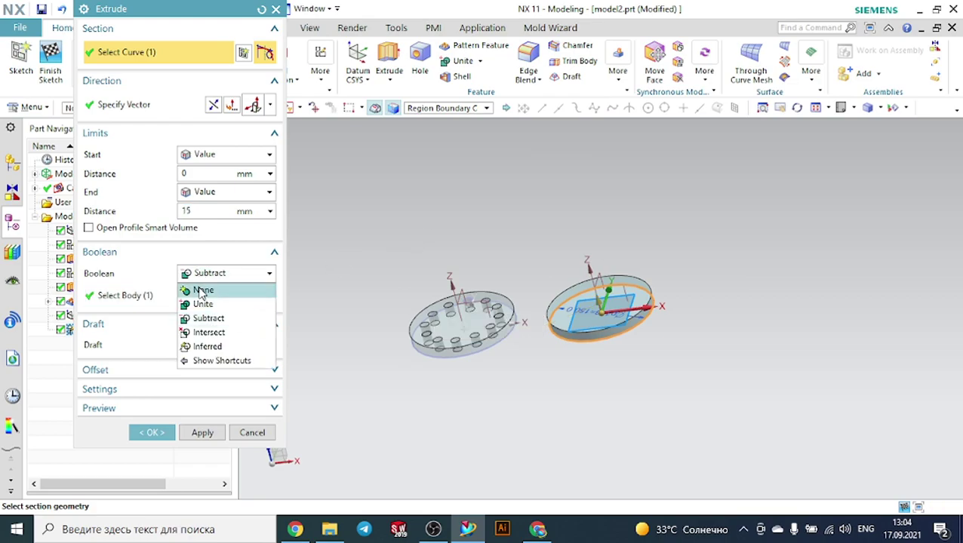
click(201, 291)
click(150, 408)
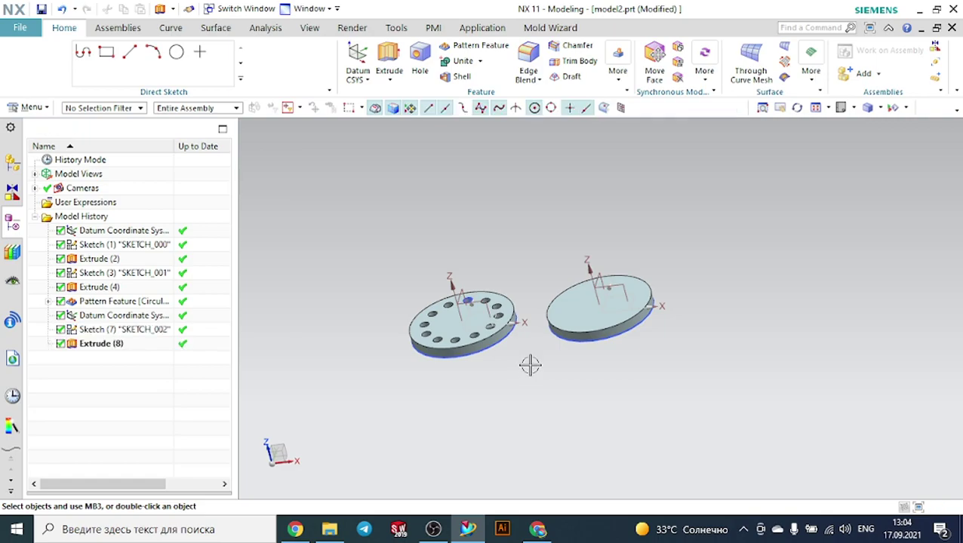
Create a sketch on the second disc's upper face and draw a circle about 20 mm in diameter near the edge beside the Y axis.
middle_drag(736, 299, 730, 327)
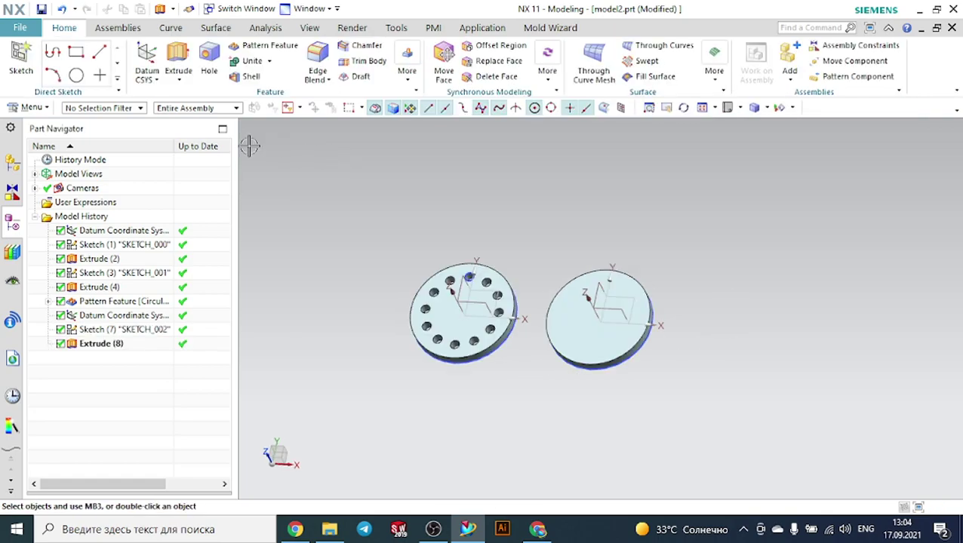
click(21, 59)
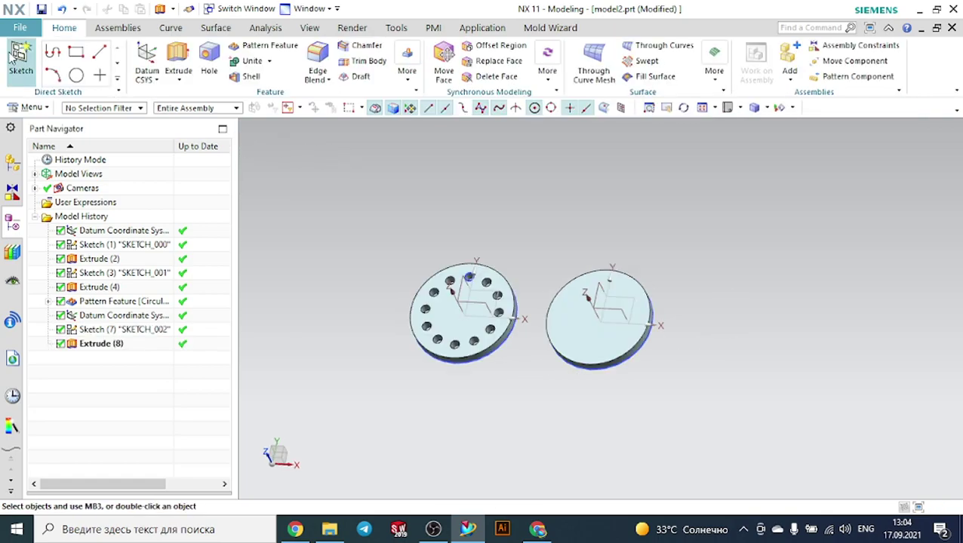
click(568, 285)
click(199, 187)
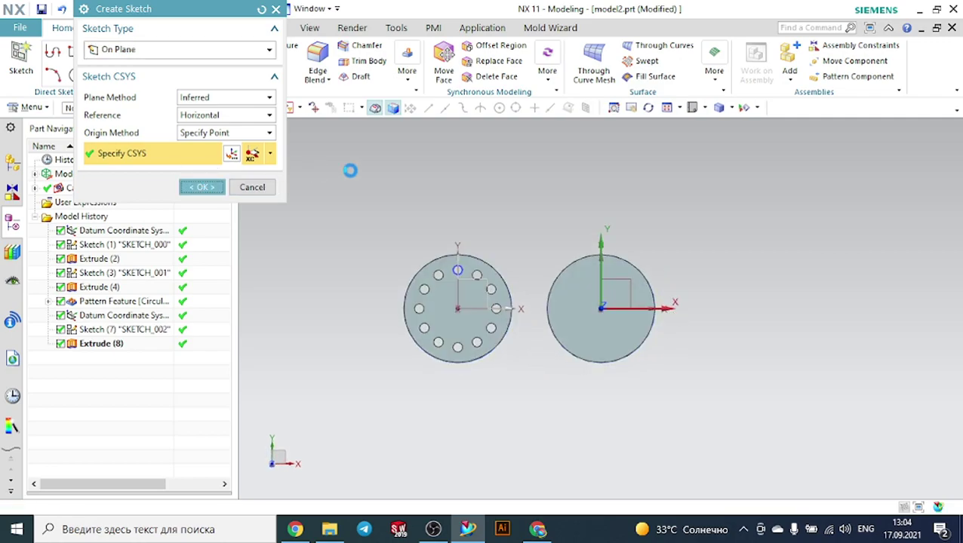
click(178, 52)
scroll(620, 265, up, 3)
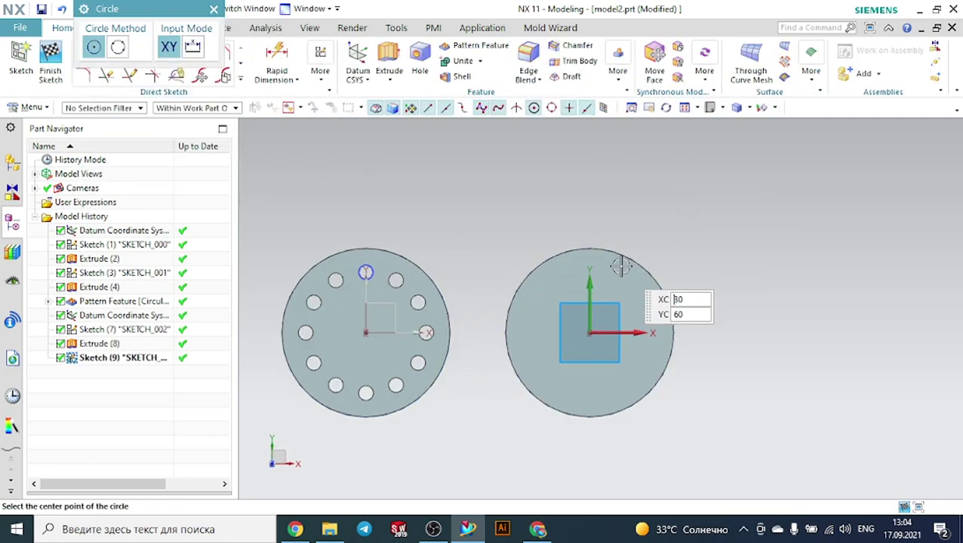
click(605, 274)
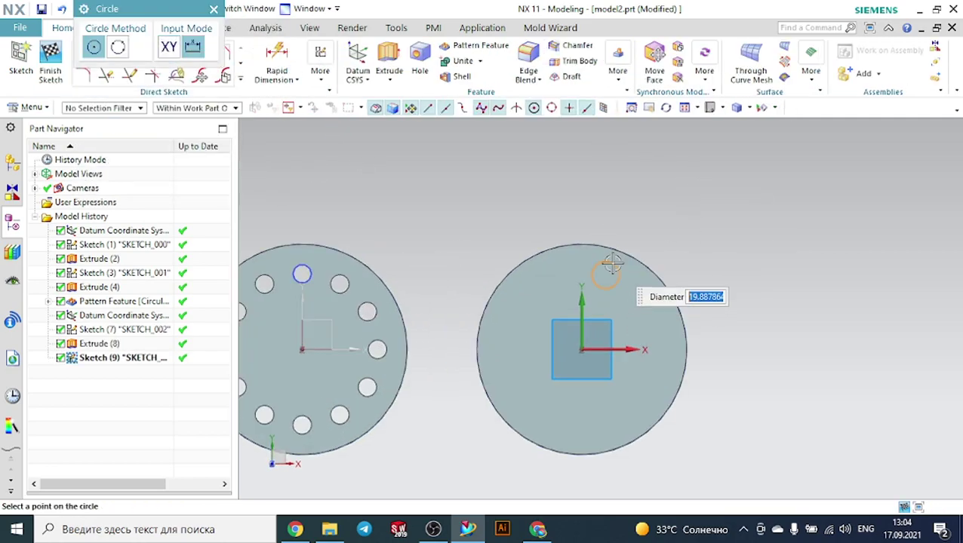
click(615, 265)
key(Escape)
Constrain the small circle's center onto the sketch's Y axis with a Point on Curve constraint.
key(c)
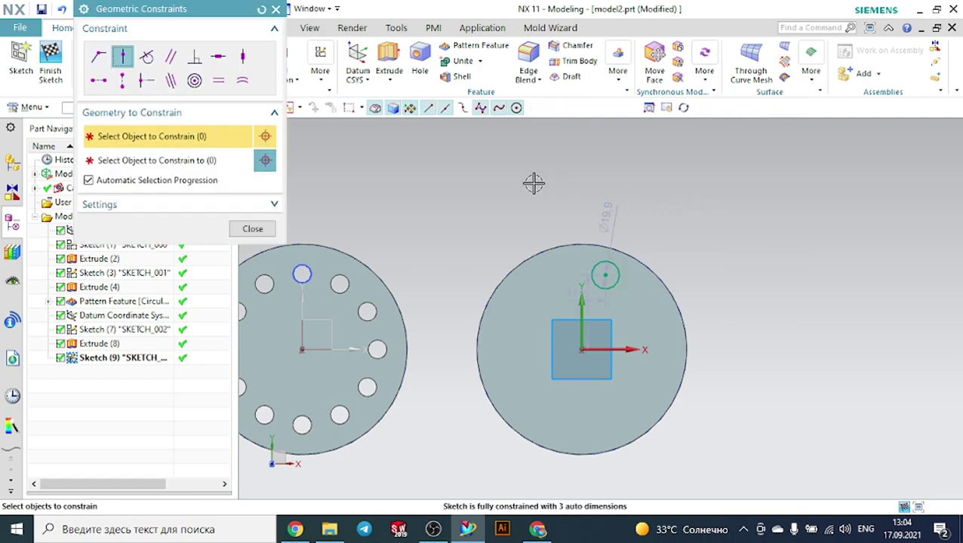
click(606, 275)
click(583, 300)
key(Escape)
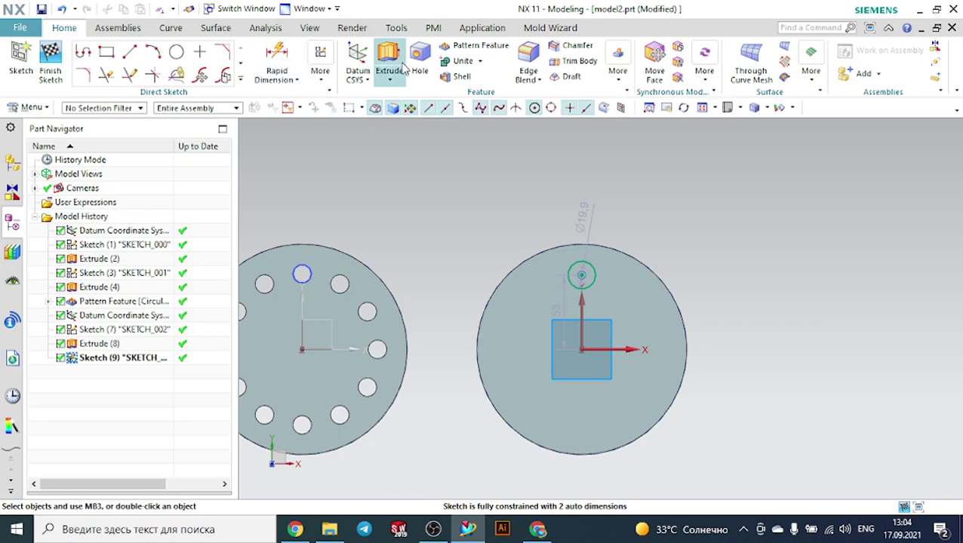
Extrude the small sketch circle 115 mm downward with the Boolean set to Subtract from the second disc to cut a through hole.
click(389, 59)
mouse_move(691, 202)
middle_down()
mouse_move(682, 170)
mouse_move(658, 162)
middle_up()
drag(599, 222, 677, 304)
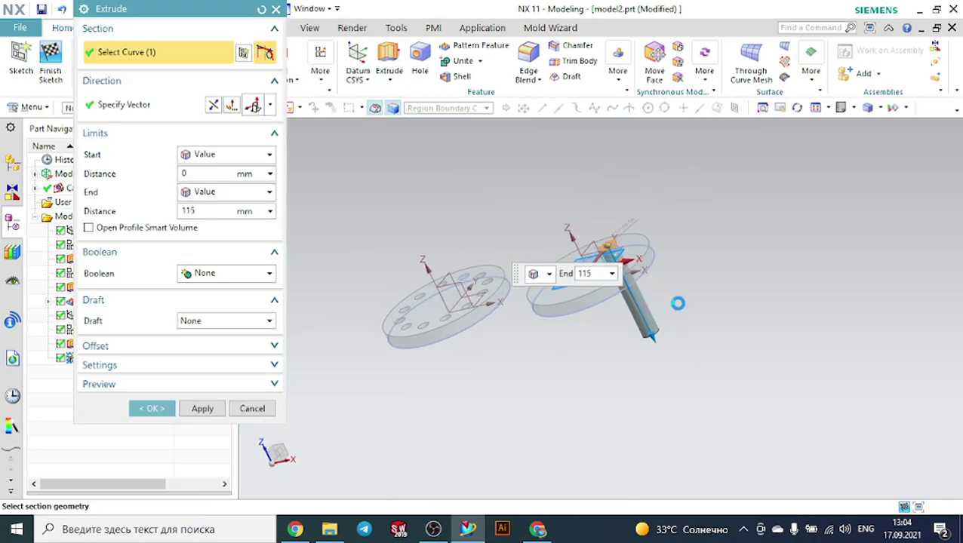
click(213, 274)
click(211, 315)
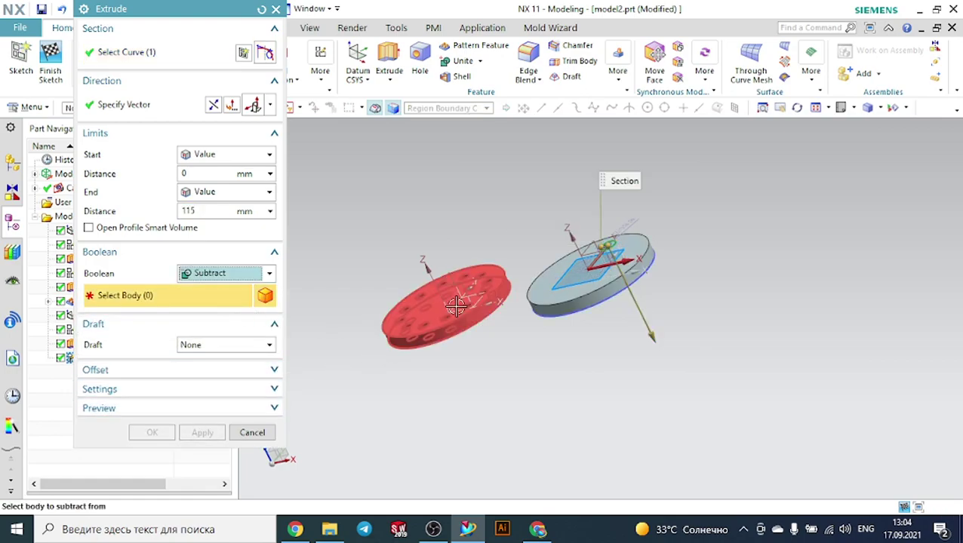
click(538, 305)
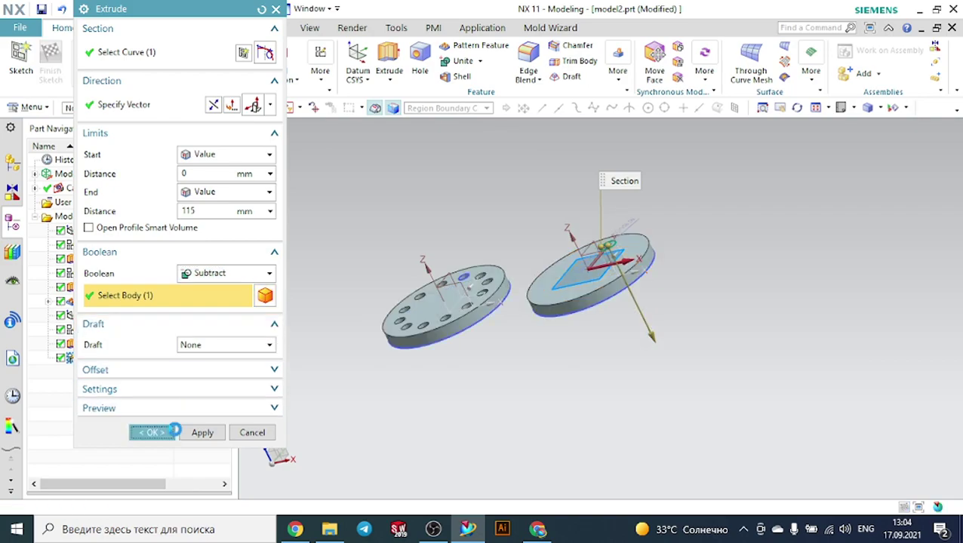
click(145, 432)
middle_drag(673, 249, 693, 249)
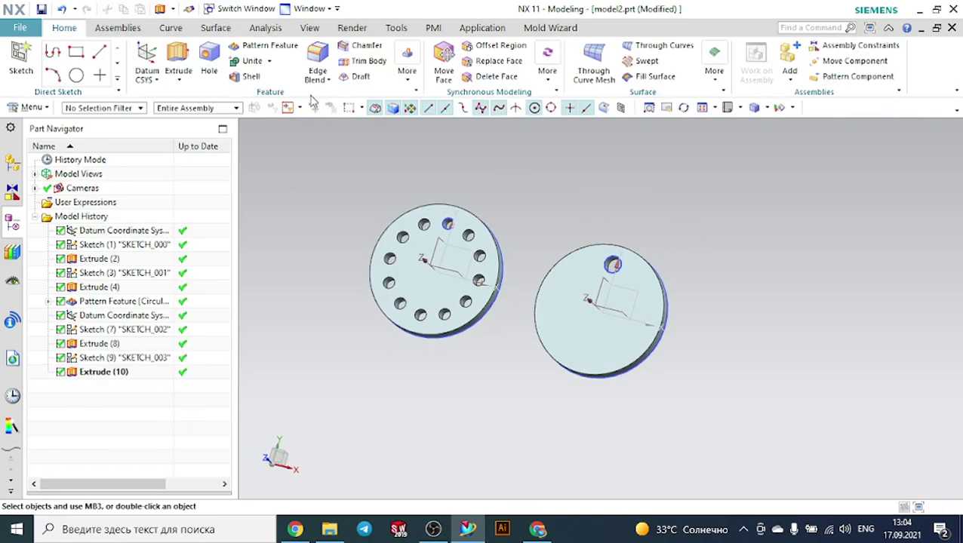
Begin a circular Pattern Feature of the second disc's hole with a count of 12 over 360°, using the Z direction as rotation vector.
click(285, 46)
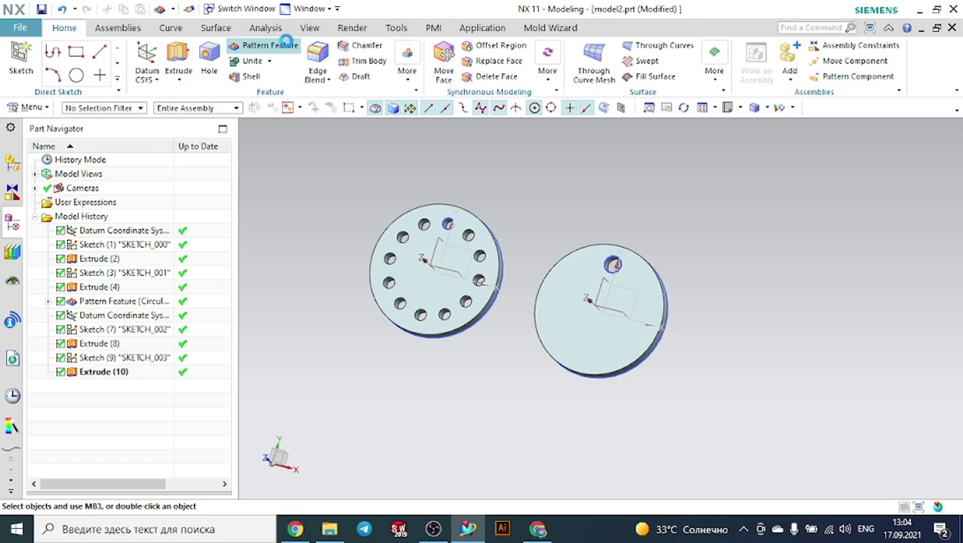
scroll(634, 280, up, 3)
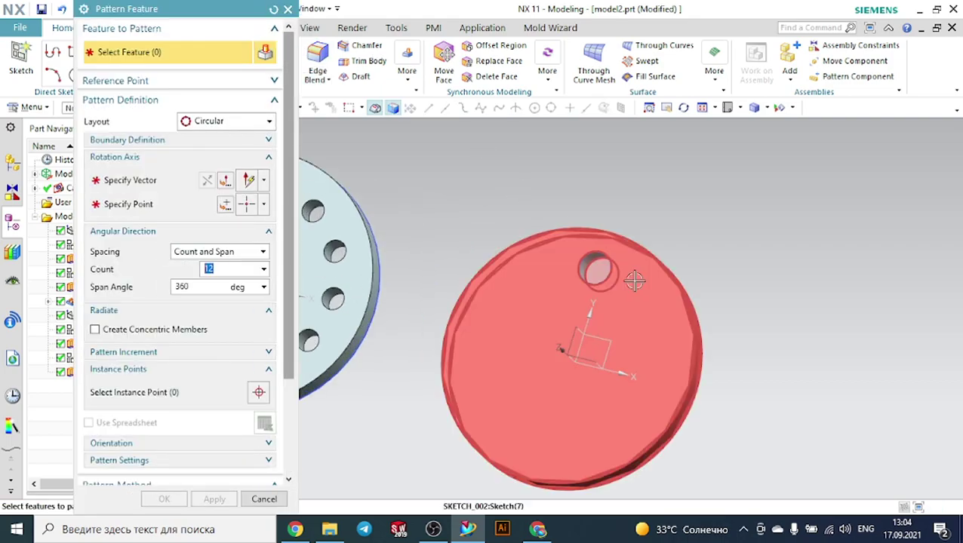
scroll(629, 280, up, 3)
click(554, 248)
scroll(710, 216, down, 2)
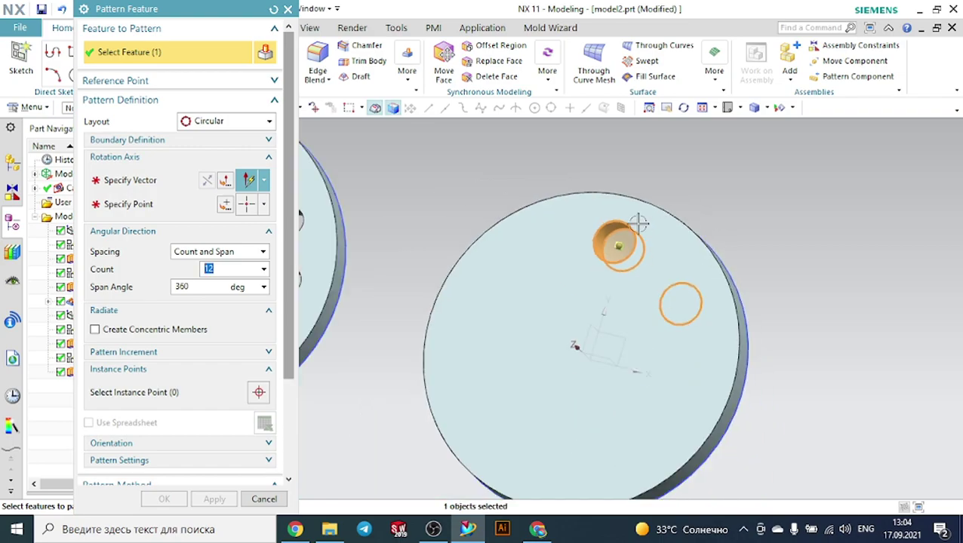
scroll(658, 224, down, 2)
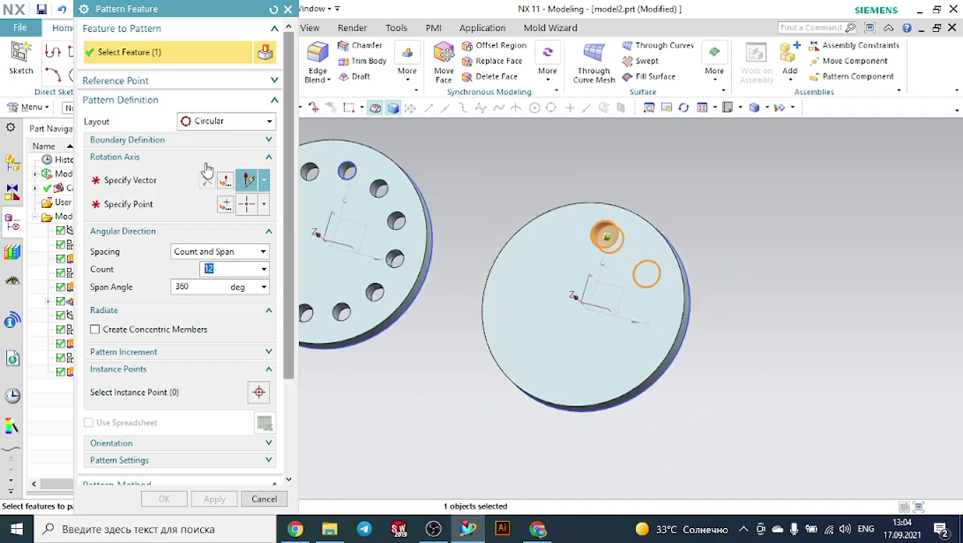
click(166, 183)
middle_drag(866, 271, 653, 281)
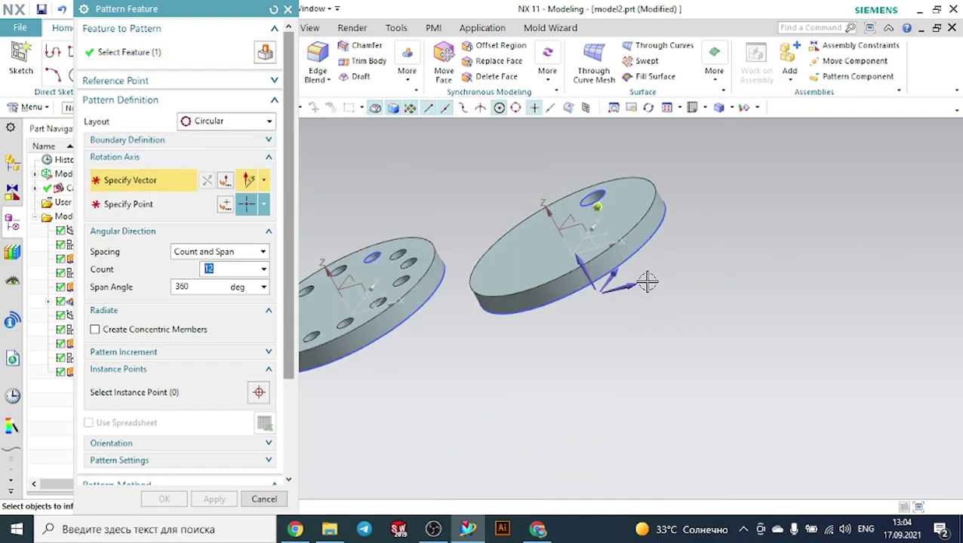
click(583, 261)
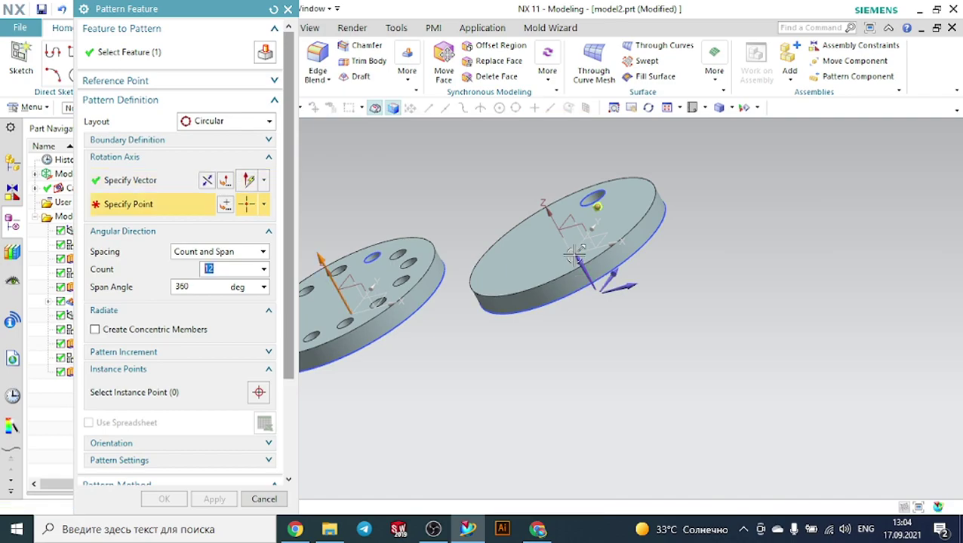
Specify the pattern's rotation point as the Existing Point at the second disc's coordinate system origin.
click(226, 206)
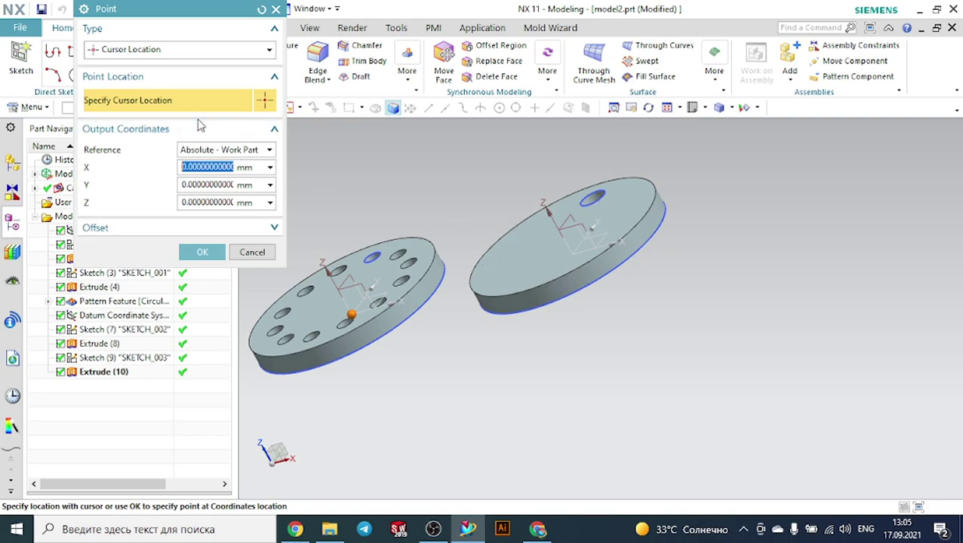
click(184, 52)
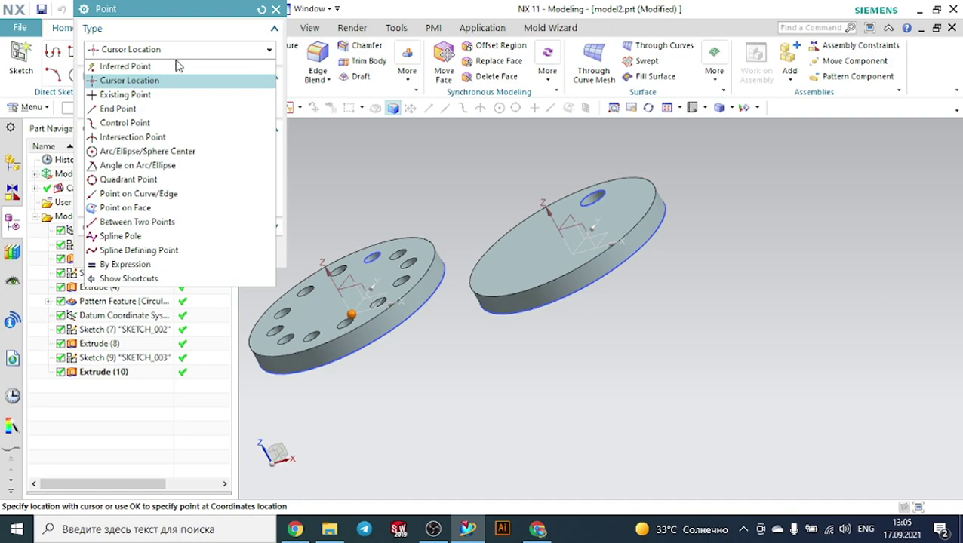
click(144, 94)
middle_drag(570, 337, 558, 298)
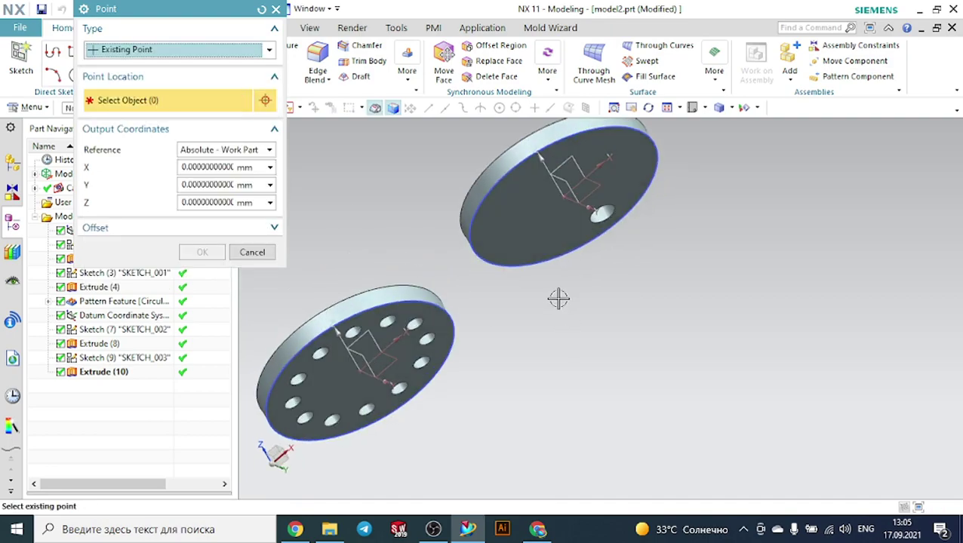
click(566, 200)
middle_drag(684, 259, 754, 320)
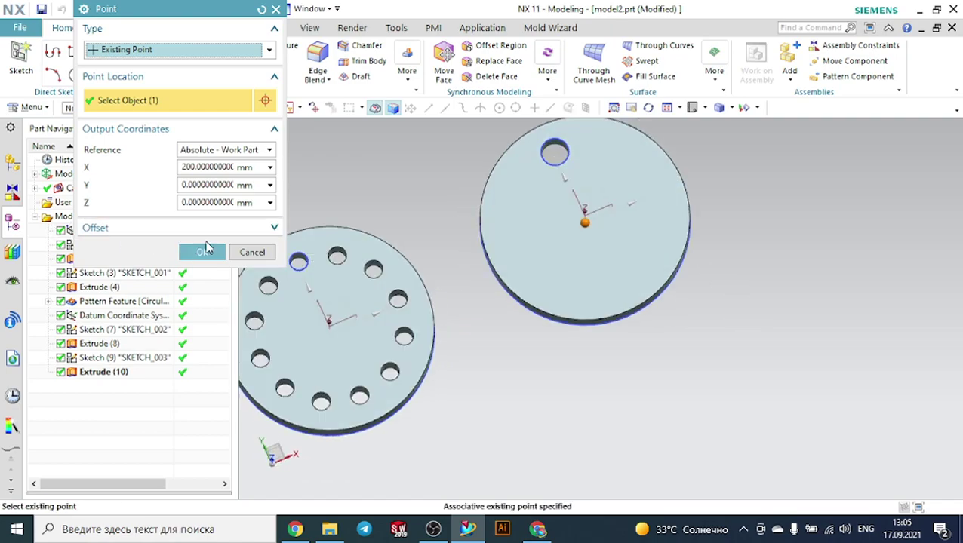
click(205, 252)
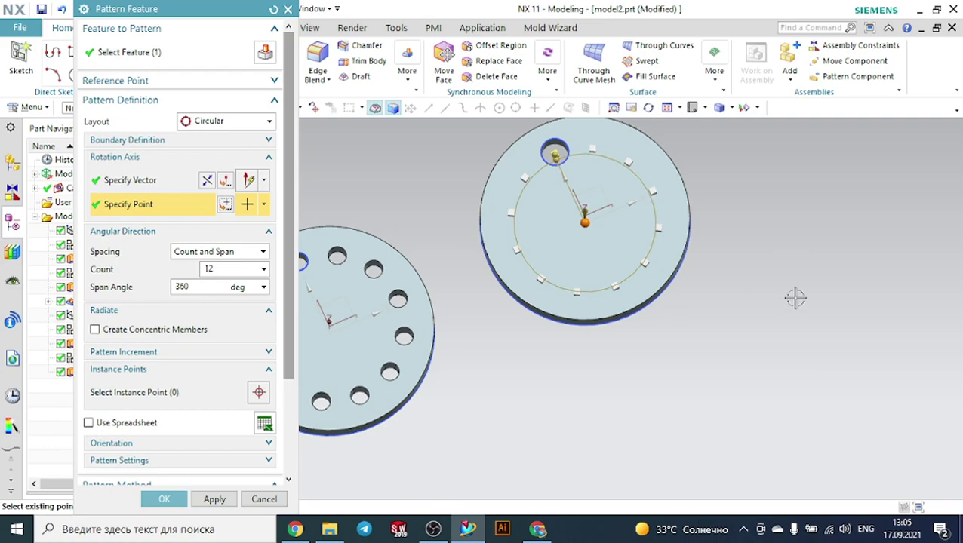
Preview the single-ring circular pattern on the second disc and return to editing its settings.
middle_drag(799, 298, 673, 326)
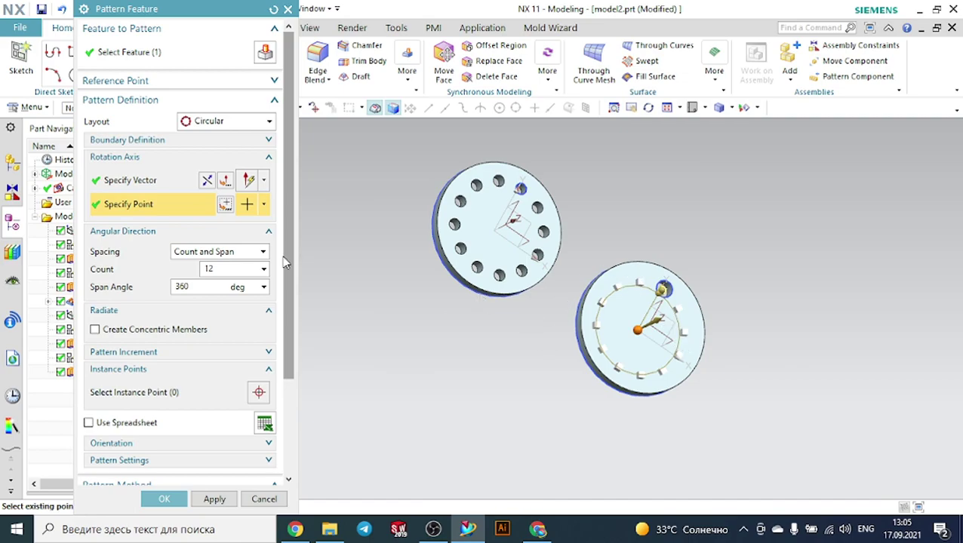
scroll(287, 449, down, 3)
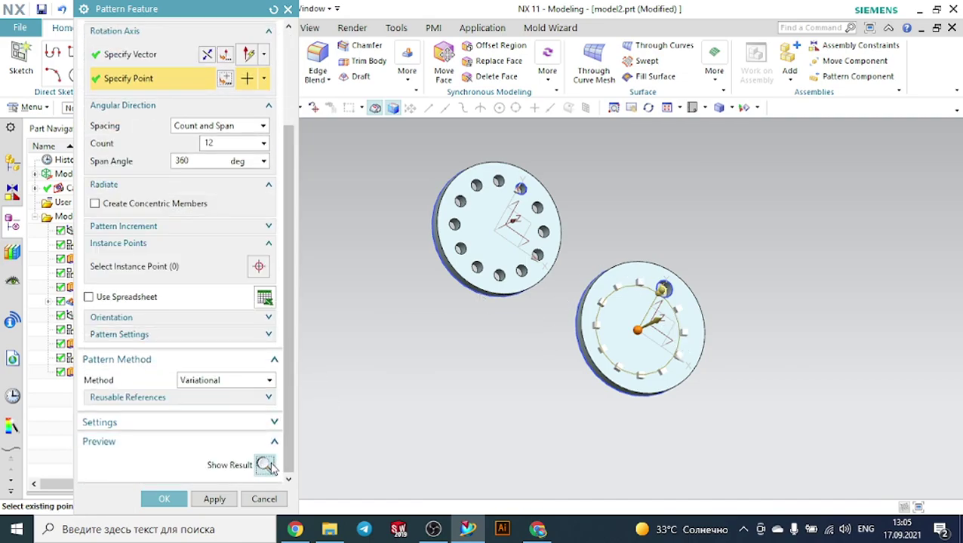
click(266, 464)
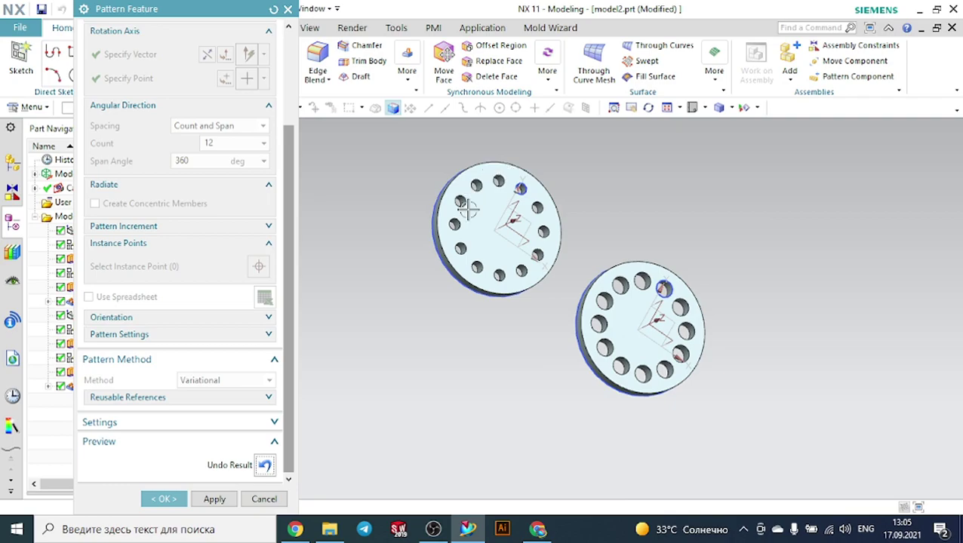
click(266, 465)
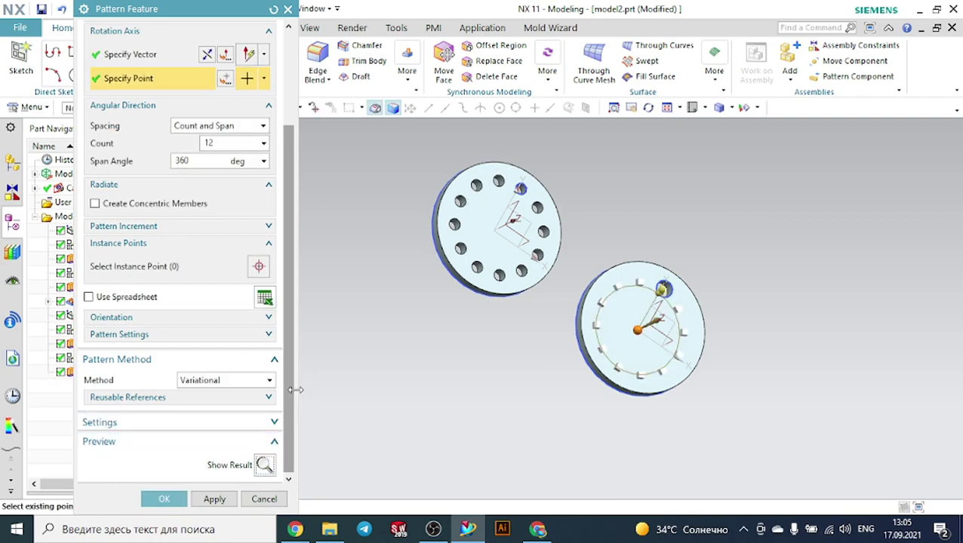
Add concentric members to the circular pattern with a count of 2 and a pitch distance of -18 mm, and preview the result.
click(94, 204)
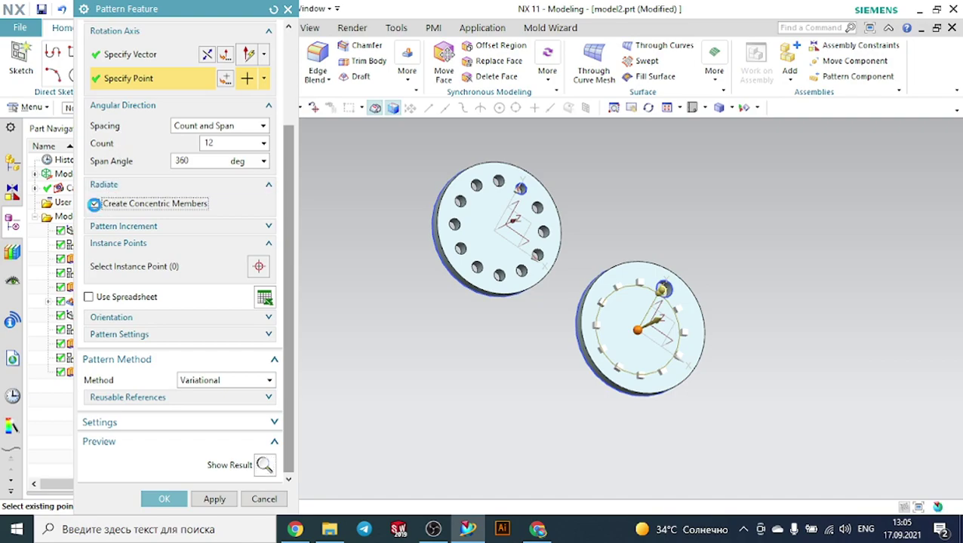
click(692, 107)
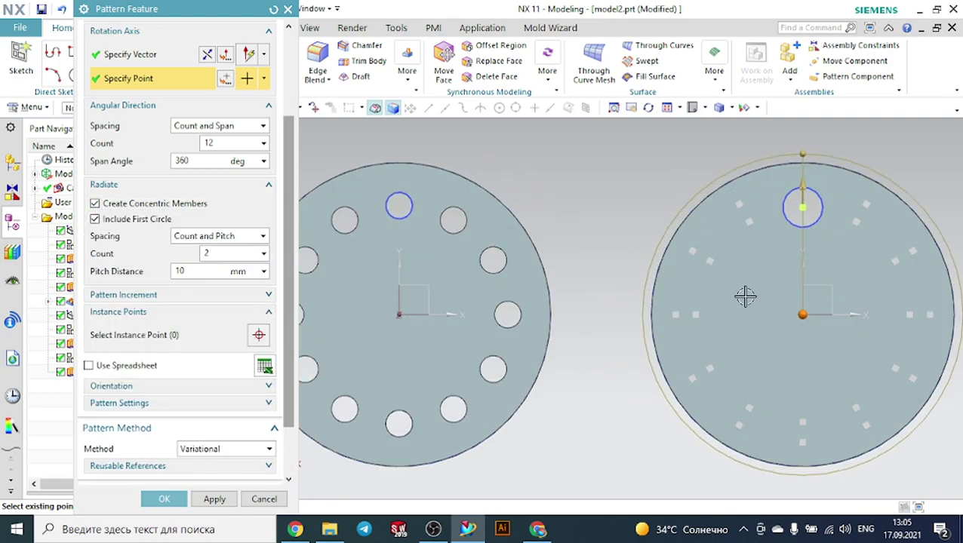
drag(803, 181, 802, 240)
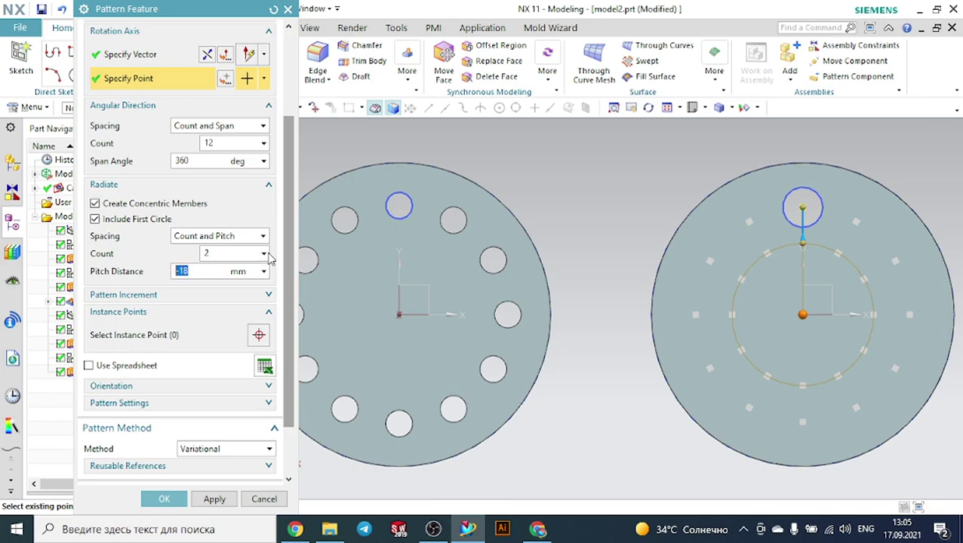
click(228, 256)
key(Return)
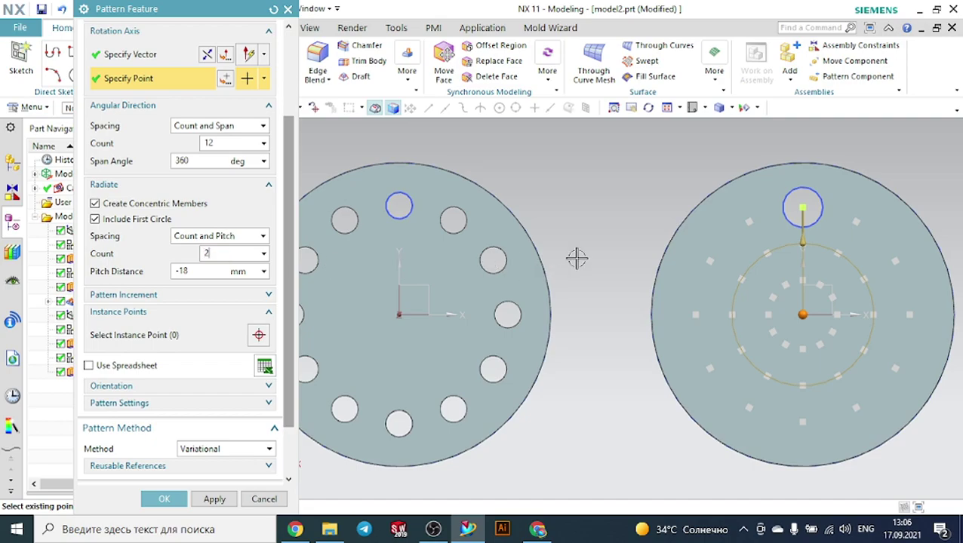
scroll(264, 464, down, 3)
click(264, 464)
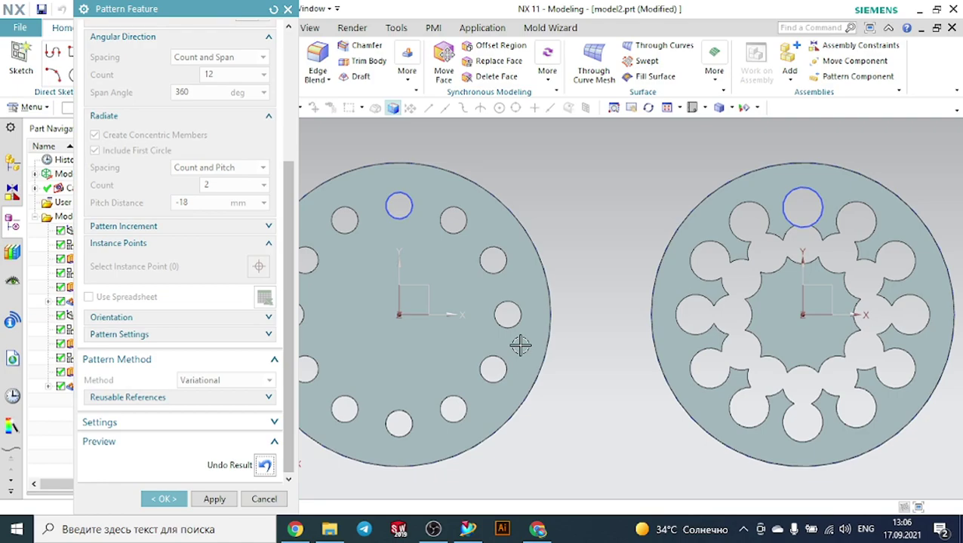
click(264, 465)
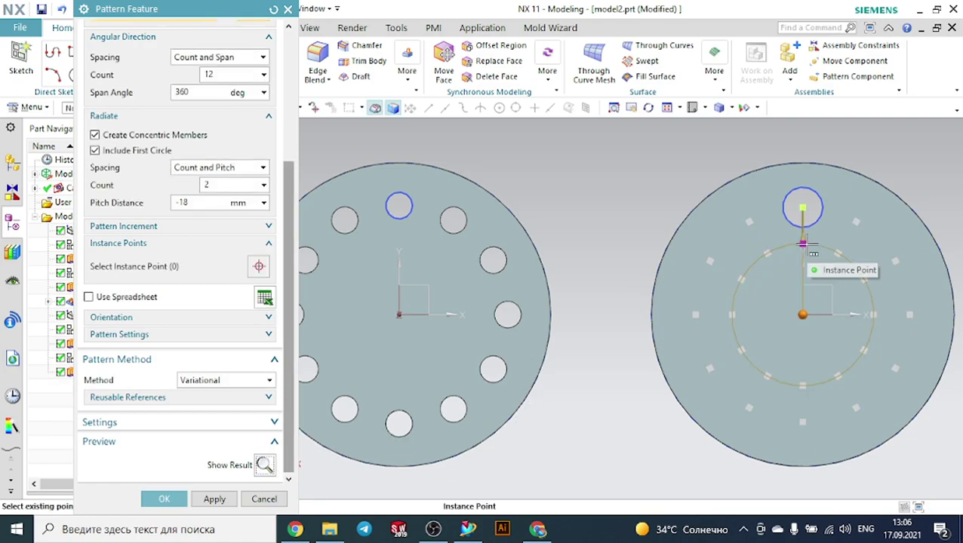
Try a concentric pitch distance of -22 mm, preview the pattern, and cancel the Pattern Feature.
drag(804, 246, 803, 253)
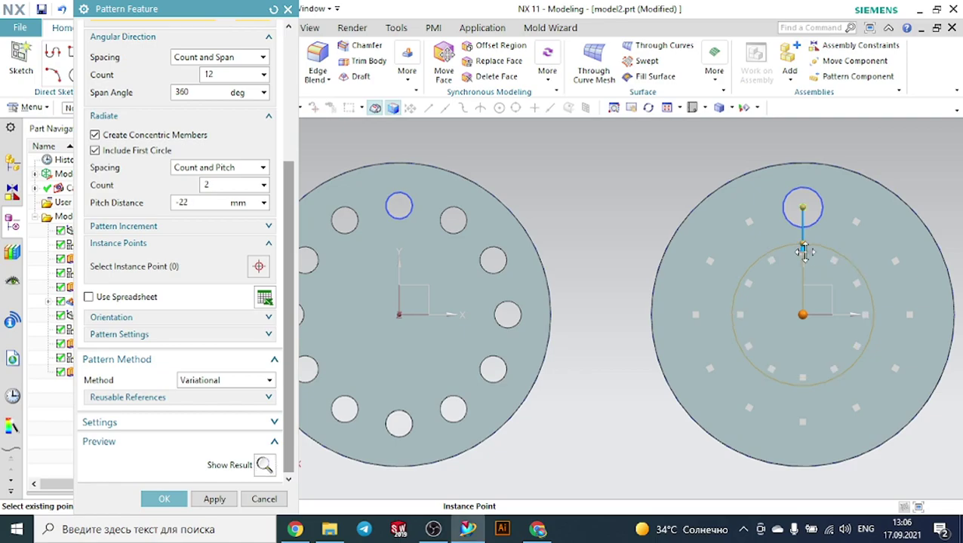
click(262, 464)
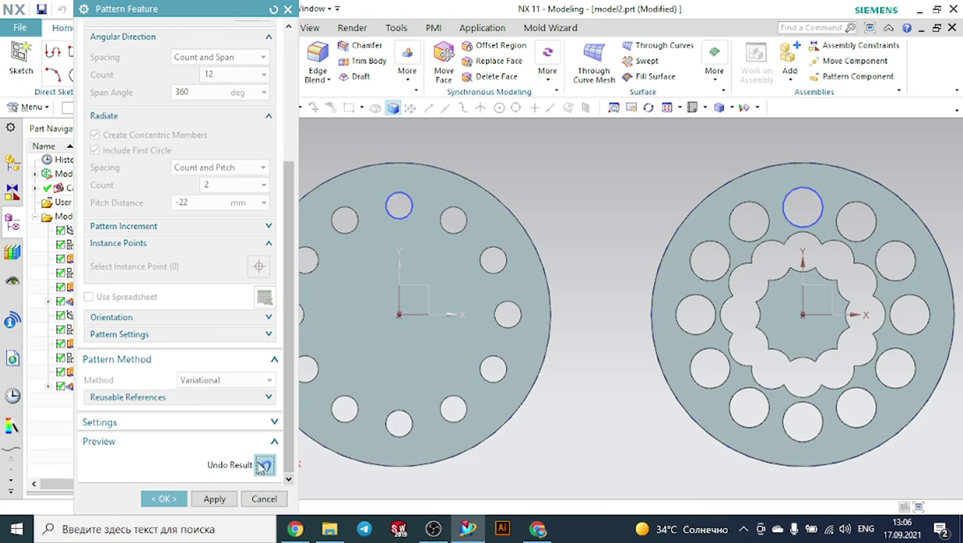
click(265, 466)
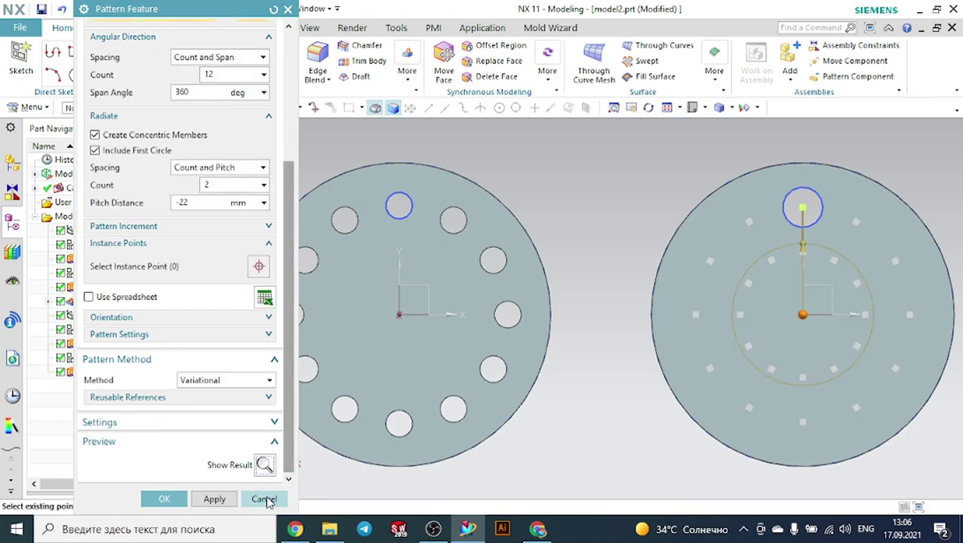
click(264, 499)
Edit the second disc's hole sketch and set the circle's diameter to 10 mm.
double_click(803, 195)
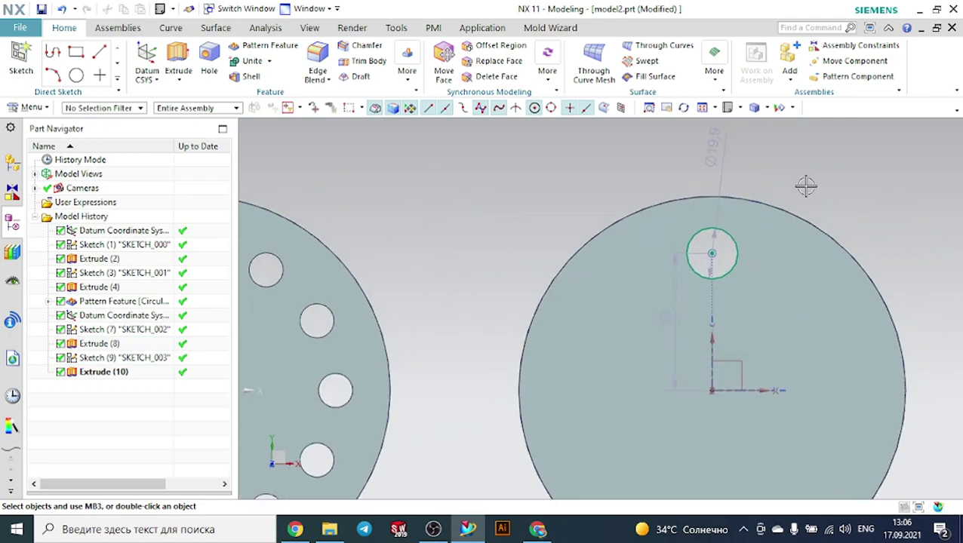
double_click(622, 172)
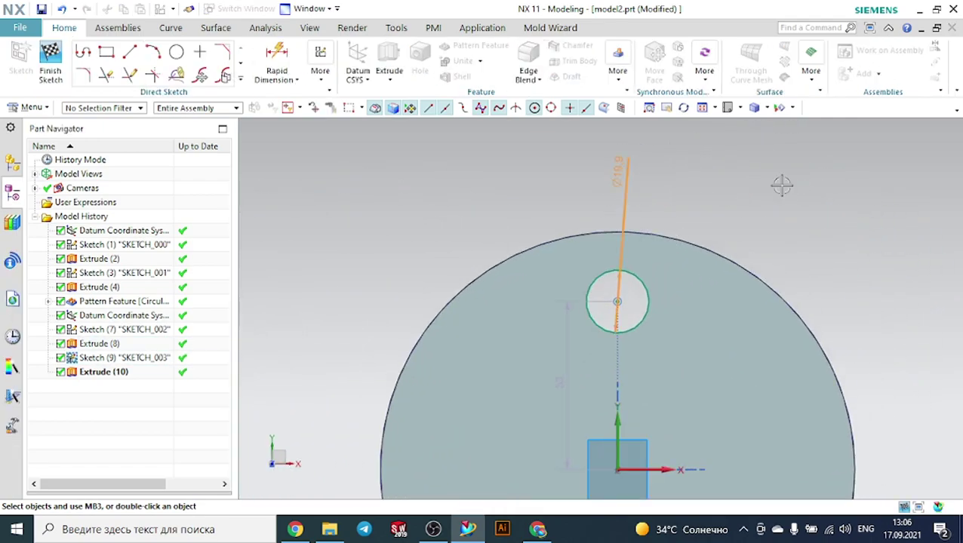
text(10)
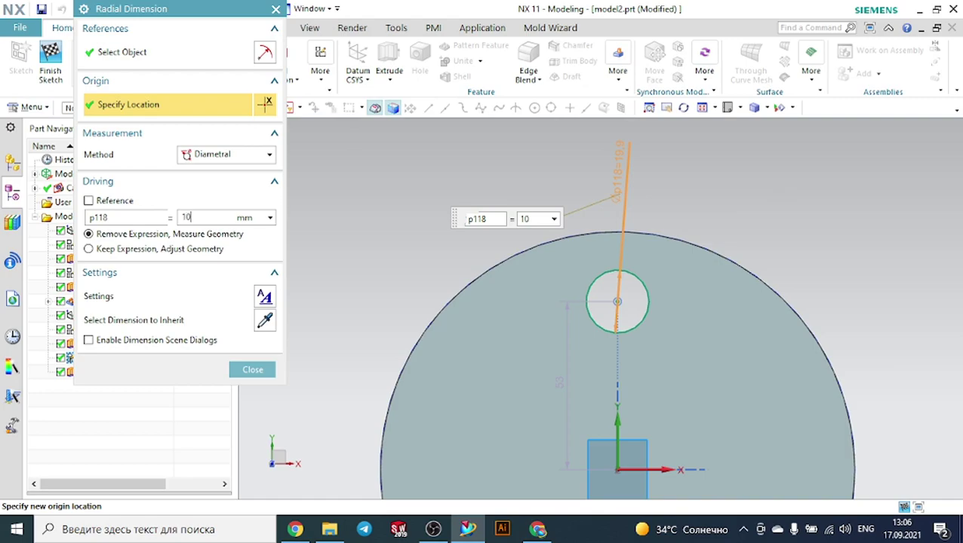
key(Return)
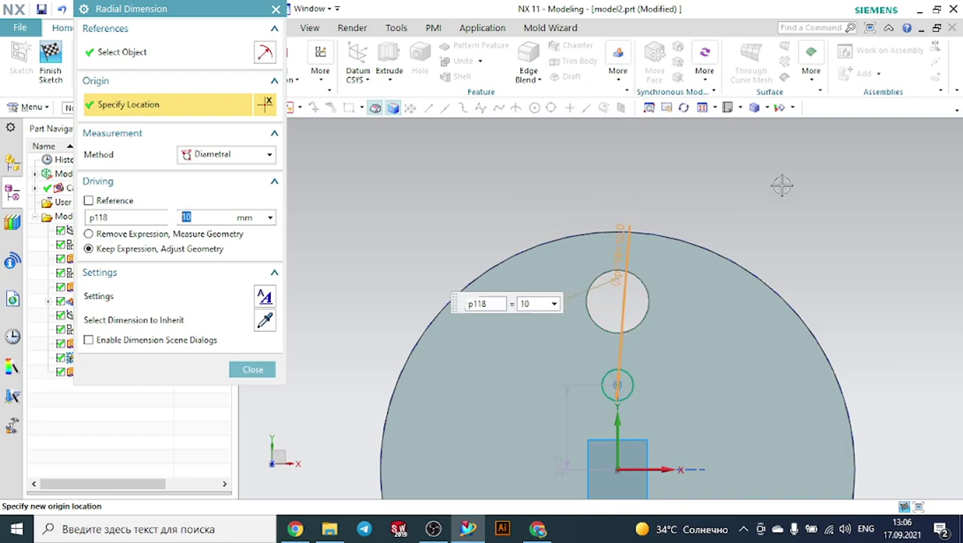
click(255, 369)
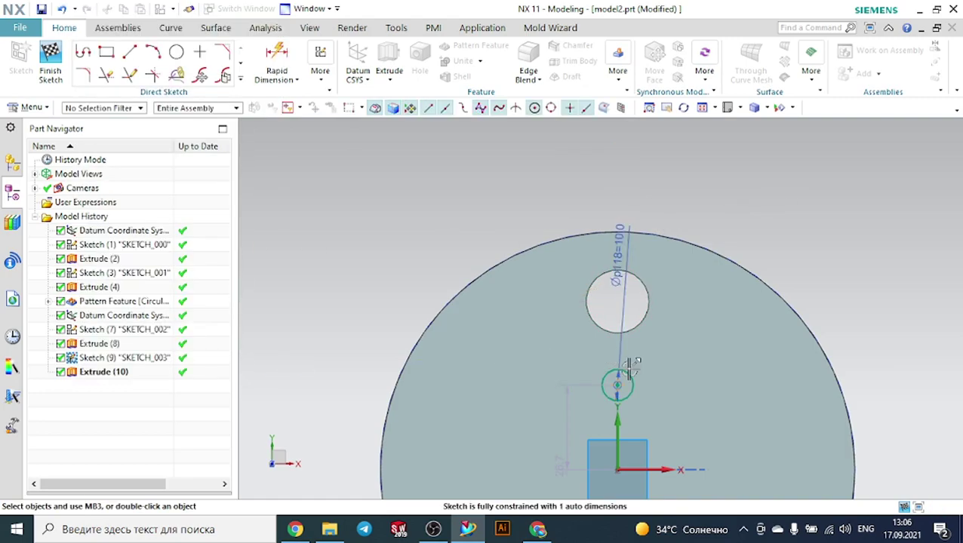
Move the 10 mm circle outward along the Y axis to near the disc's edge and finish the sketch.
drag(618, 329, 617, 296)
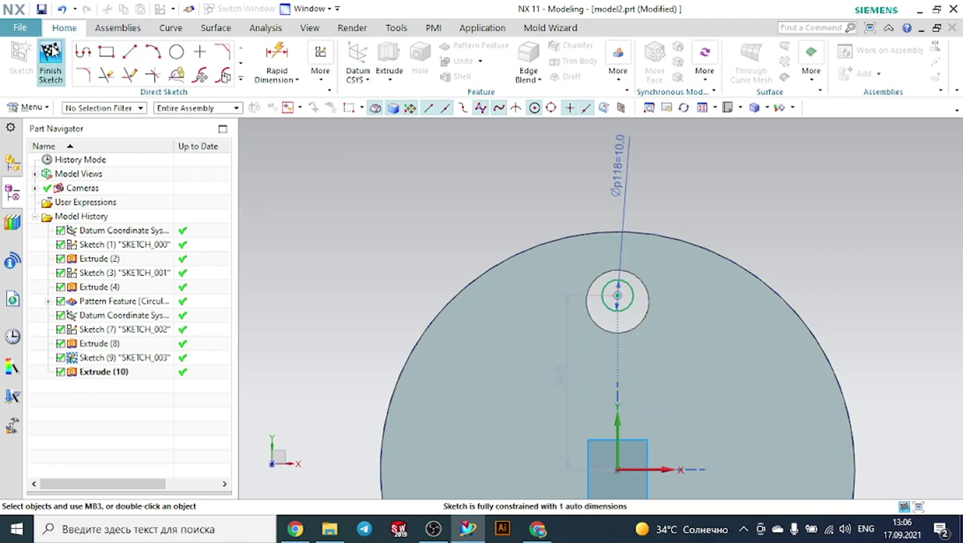
click(50, 61)
scroll(728, 177, down, 4)
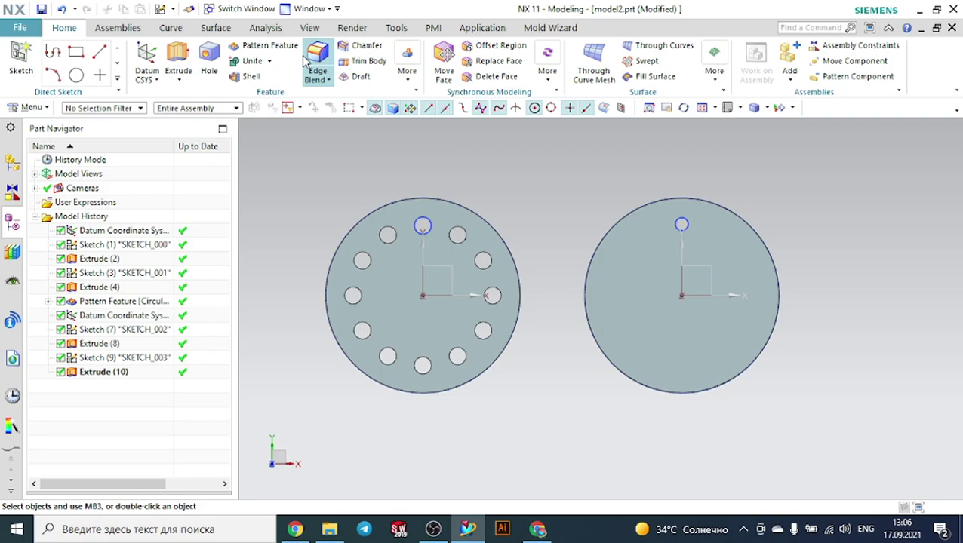
Start a circular Pattern Feature of the second disc's 10 mm hole with the Z axis as its rotation vector.
click(264, 45)
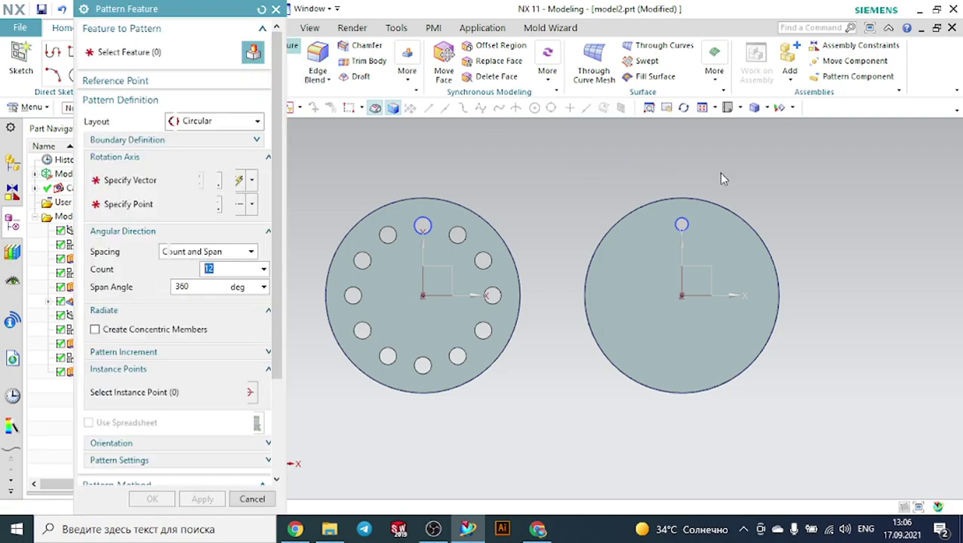
scroll(681, 227, up, 2)
middle_drag(498, 187, 522, 195)
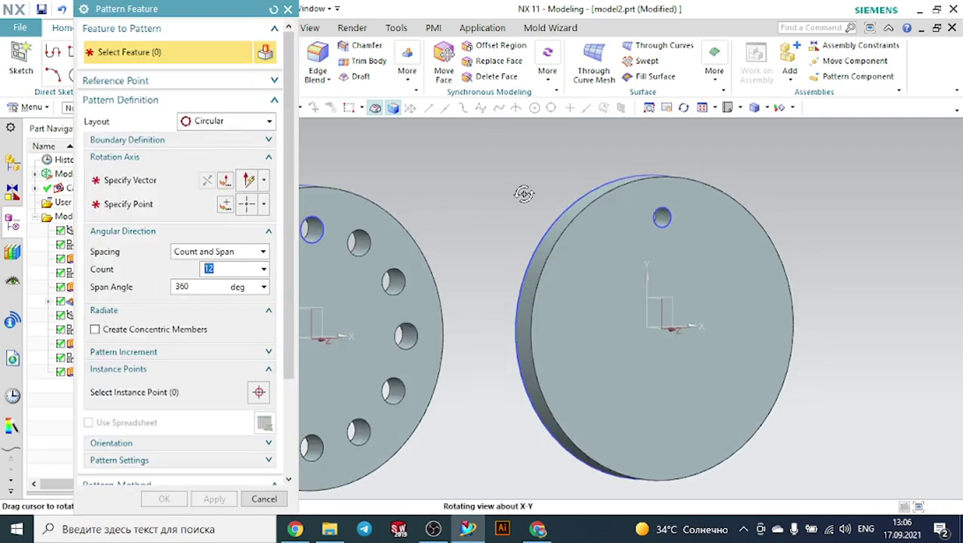
scroll(676, 209, up, 4)
click(676, 209)
scroll(671, 208, down, 3)
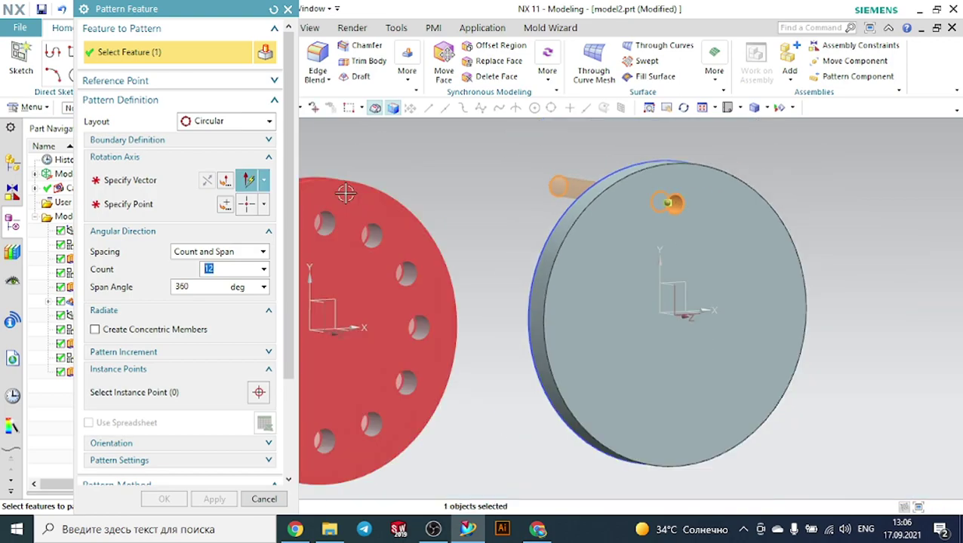
scroll(698, 223, down, 2)
middle_drag(699, 223, 649, 194)
click(507, 185)
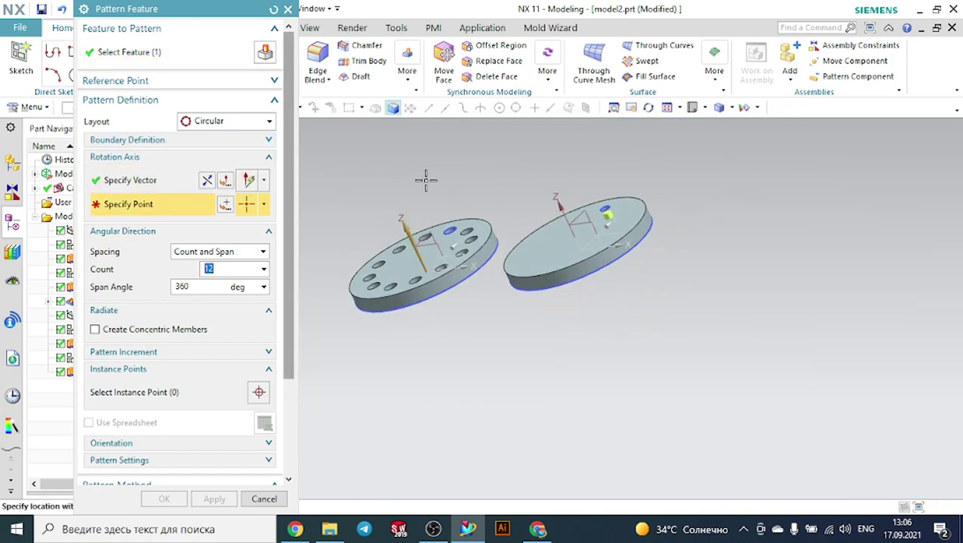
Set the pattern's rotation point to the existing point at the centre of the second disc.
click(224, 205)
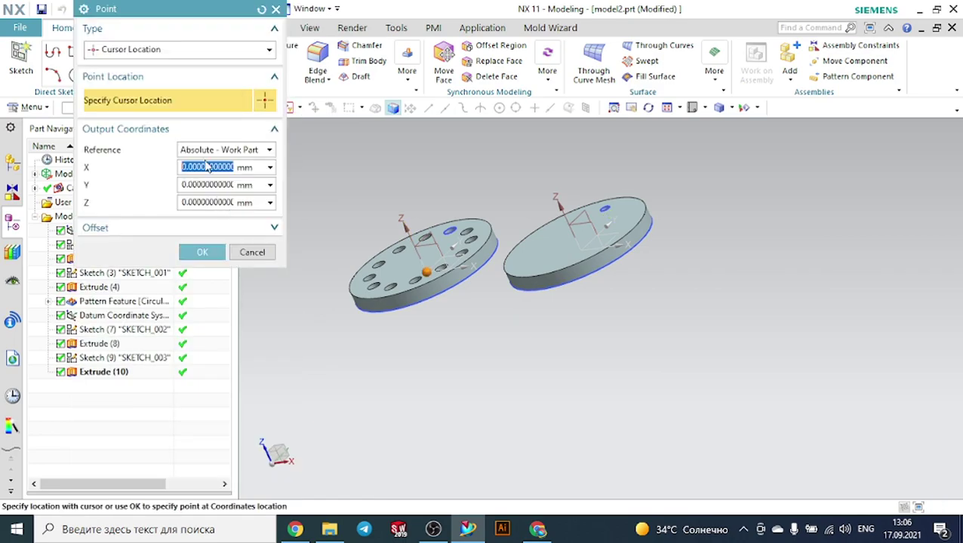
click(158, 52)
click(135, 92)
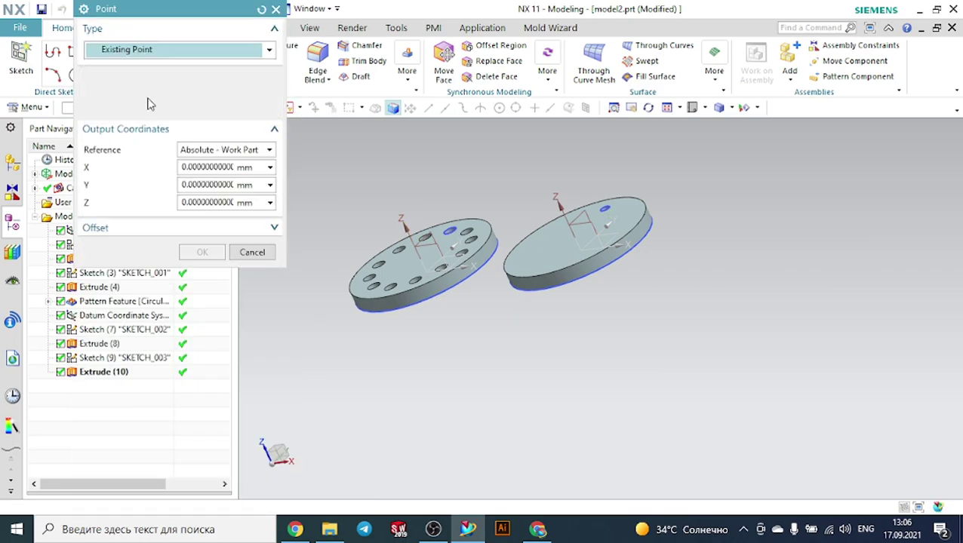
middle_drag(501, 305, 496, 270)
scroll(557, 209, up, 3)
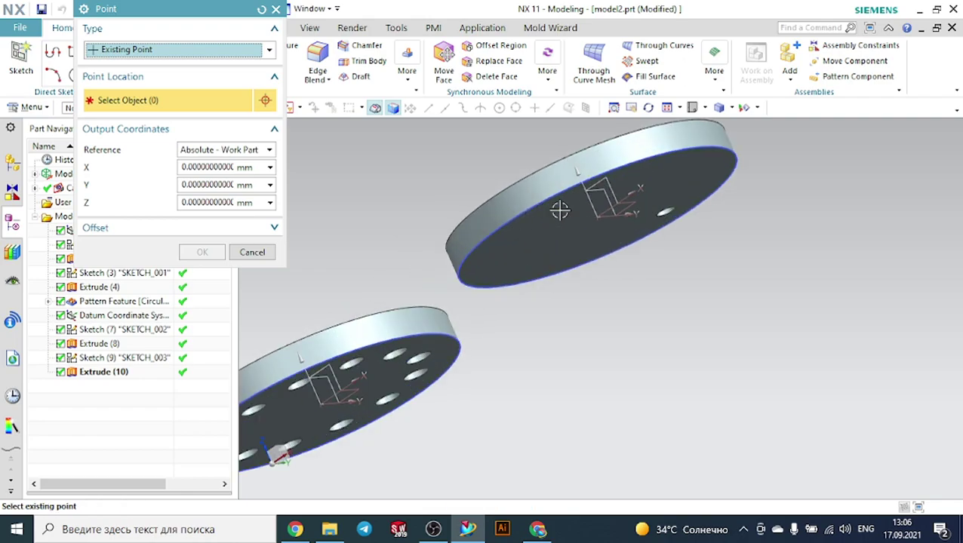
click(594, 219)
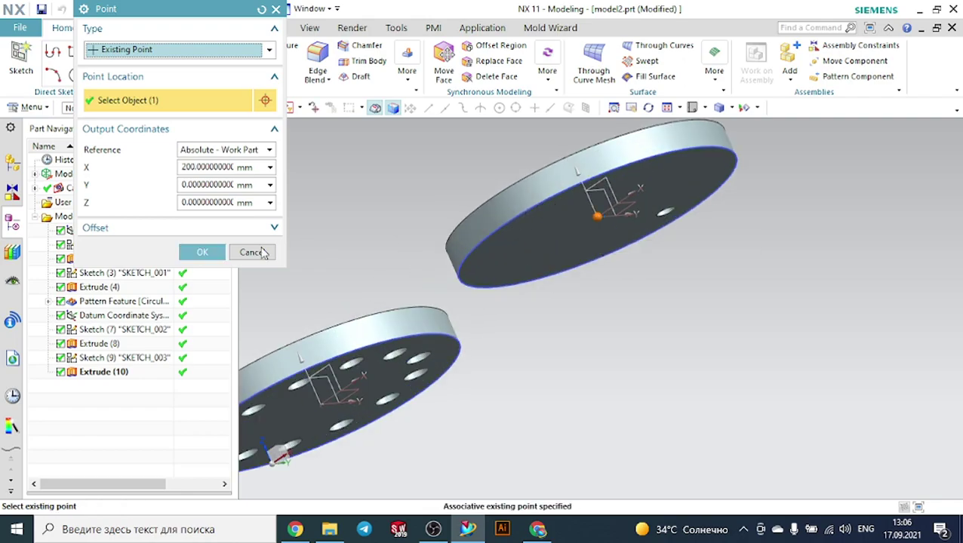
middle_click(294, 260)
middle_drag(694, 289, 749, 352)
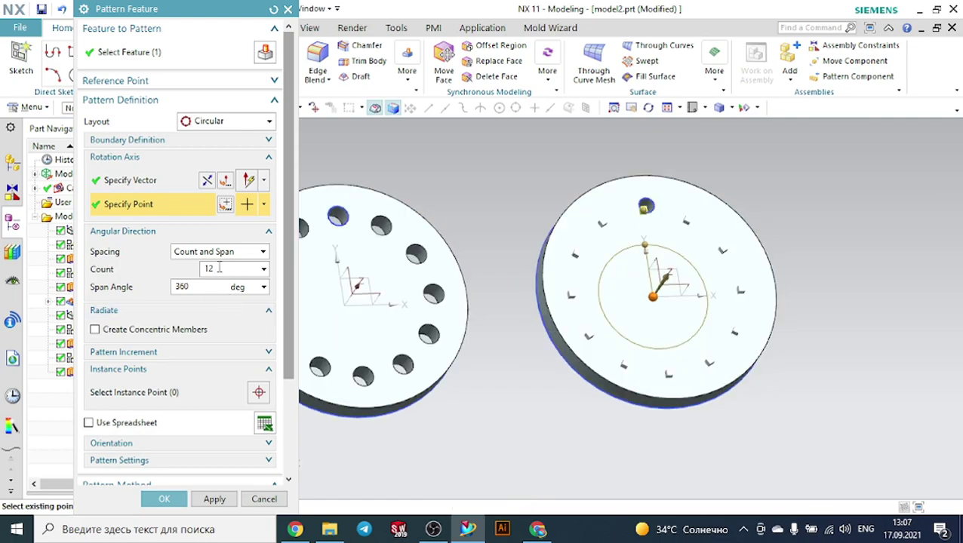
Create concentric members with a count of 2 and a pitch distance of -20 mm, then preview the pattern and revert the preview.
click(103, 335)
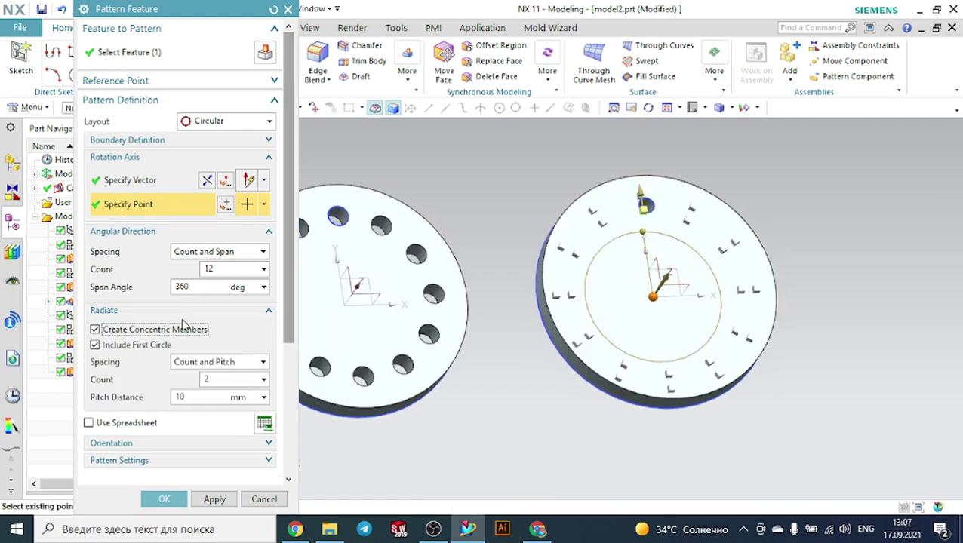
drag(638, 200, 640, 232)
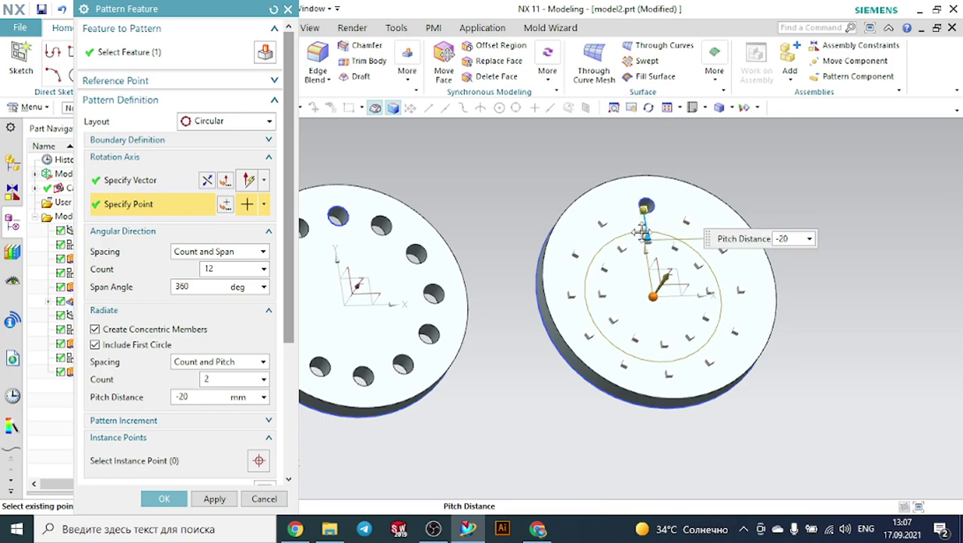
click(248, 392)
scroll(253, 439, down, 2)
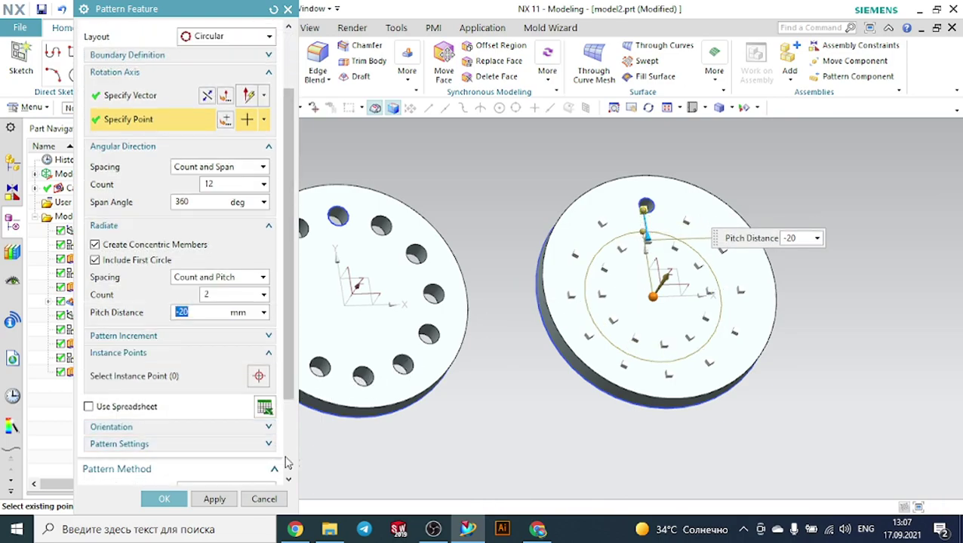
scroll(285, 462, down, 3)
click(264, 466)
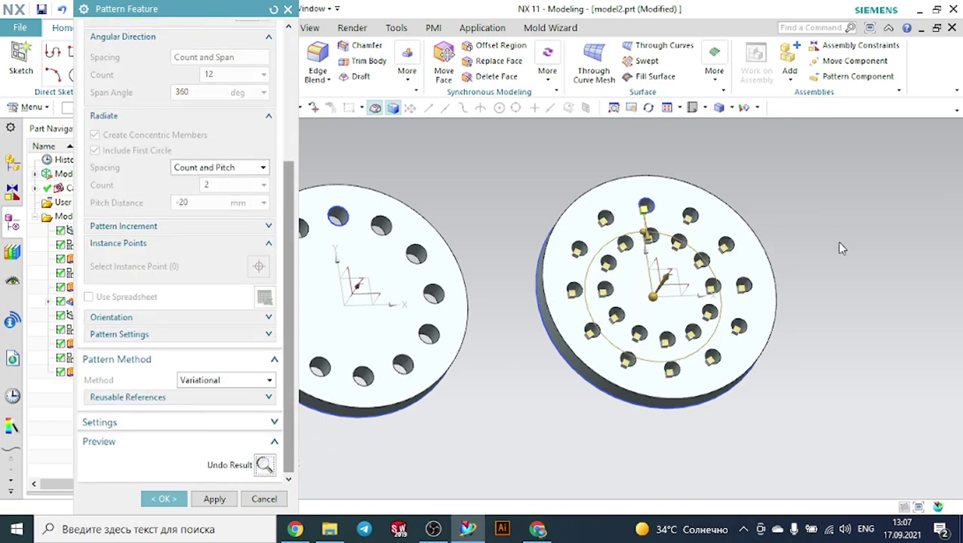
middle_drag(847, 217, 821, 240)
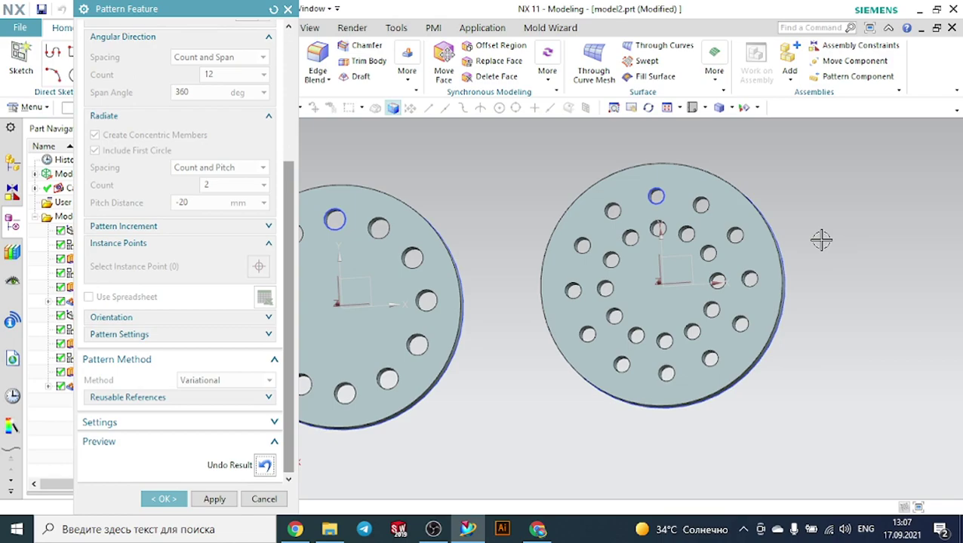
click(263, 463)
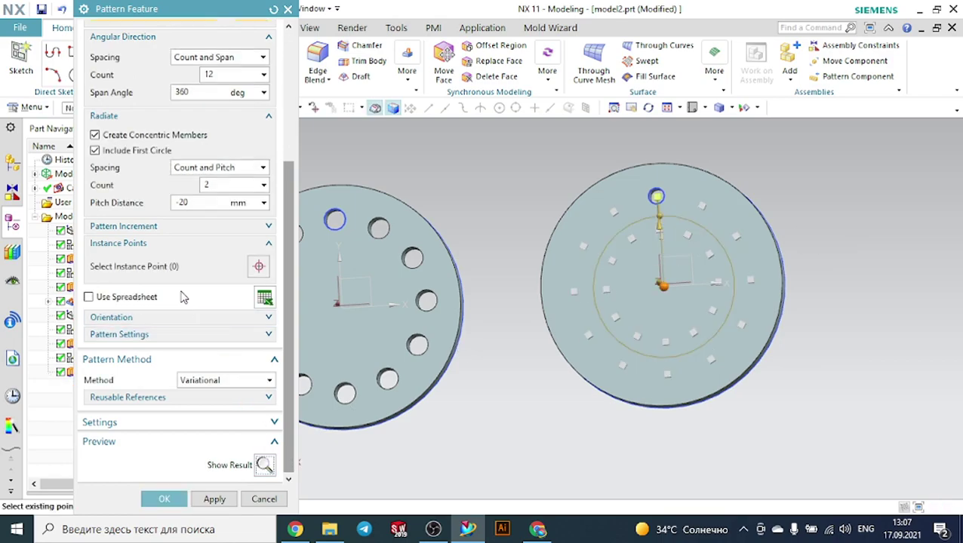
click(173, 316)
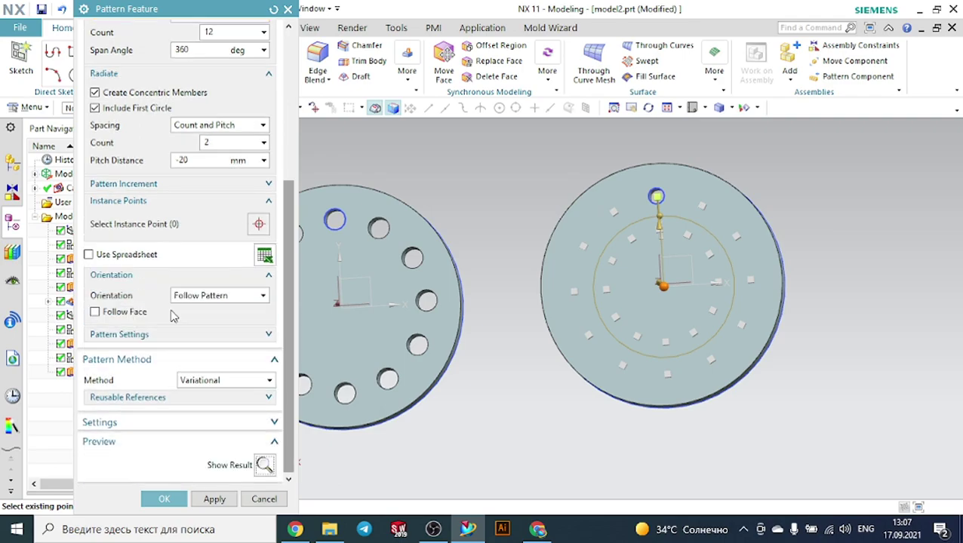
click(181, 297)
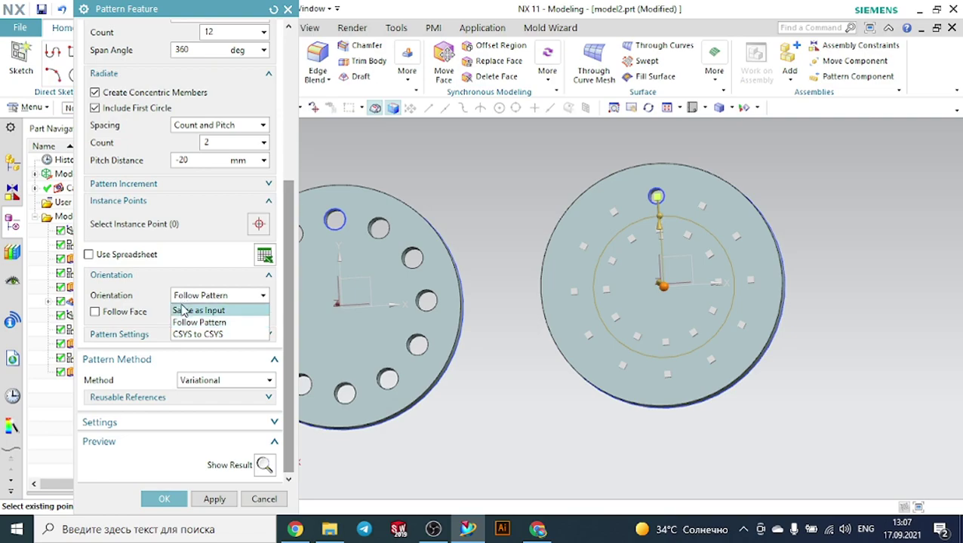
click(191, 384)
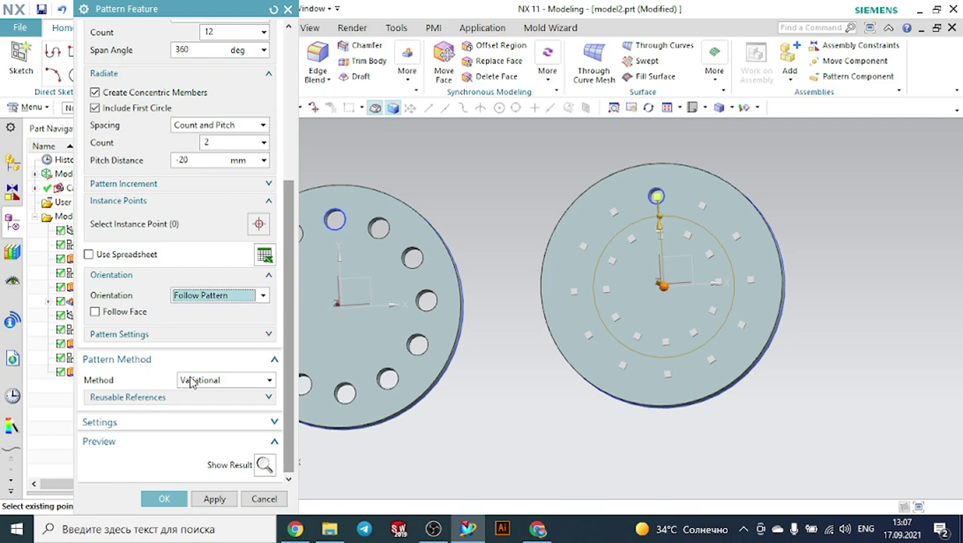
click(212, 385)
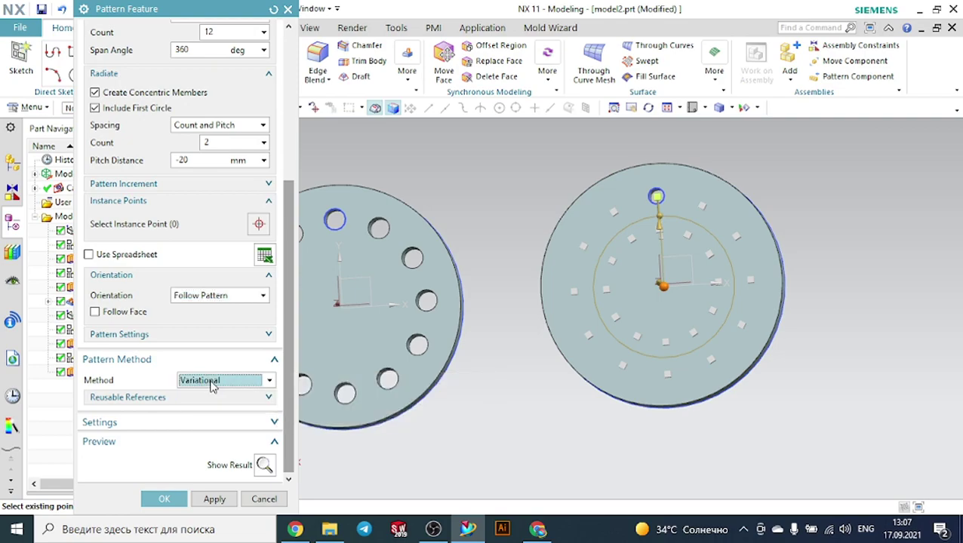
Set the pattern's stagger to Angle, preview the staggered holes on the second disc, and revert the preview.
click(182, 342)
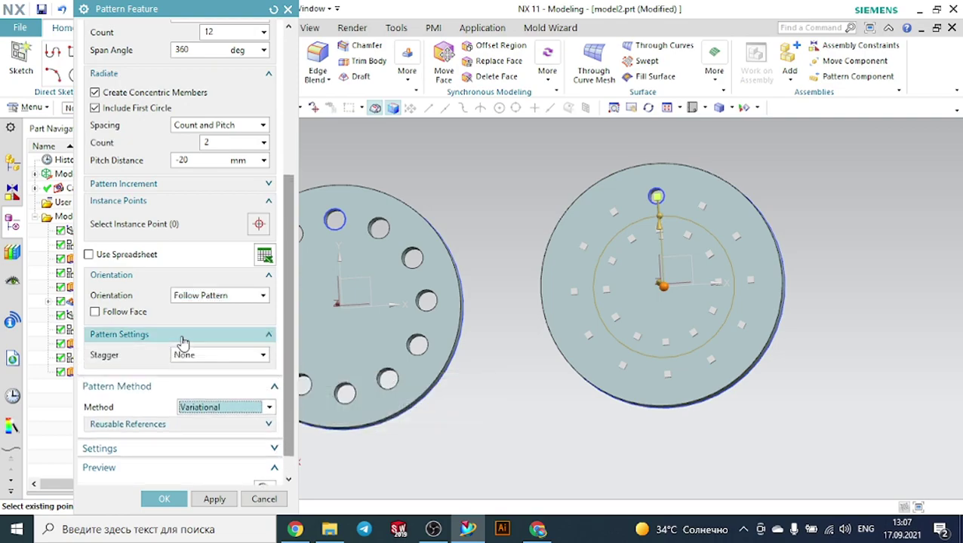
click(187, 355)
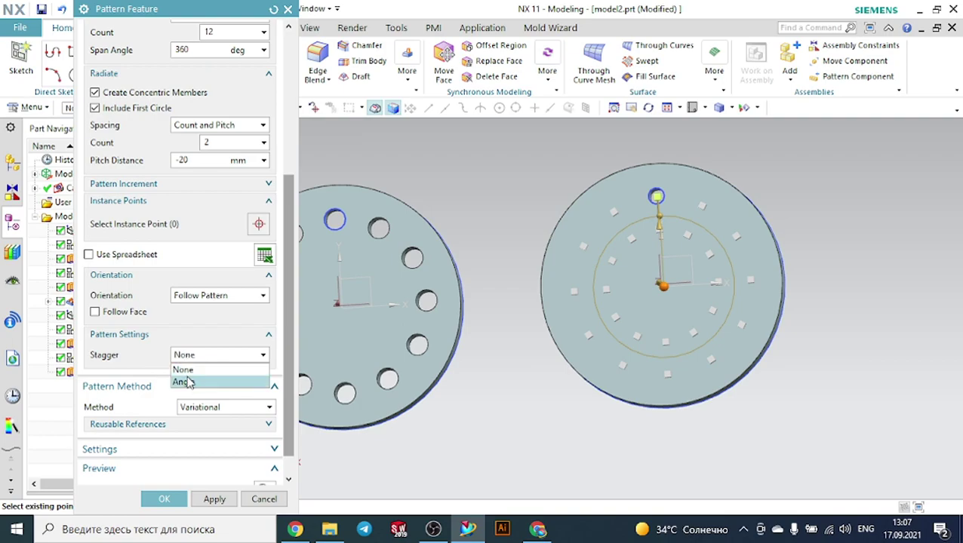
click(183, 382)
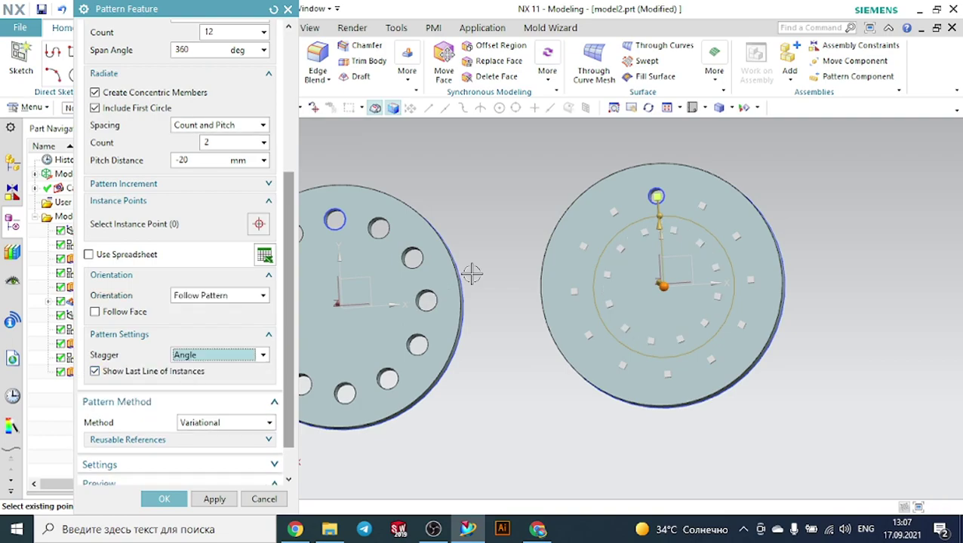
scroll(213, 453, down, 2)
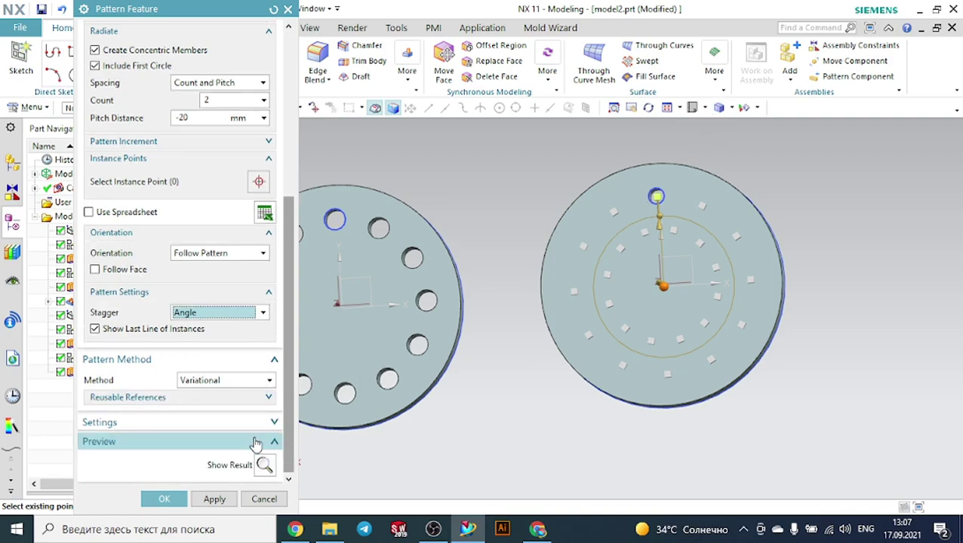
click(264, 465)
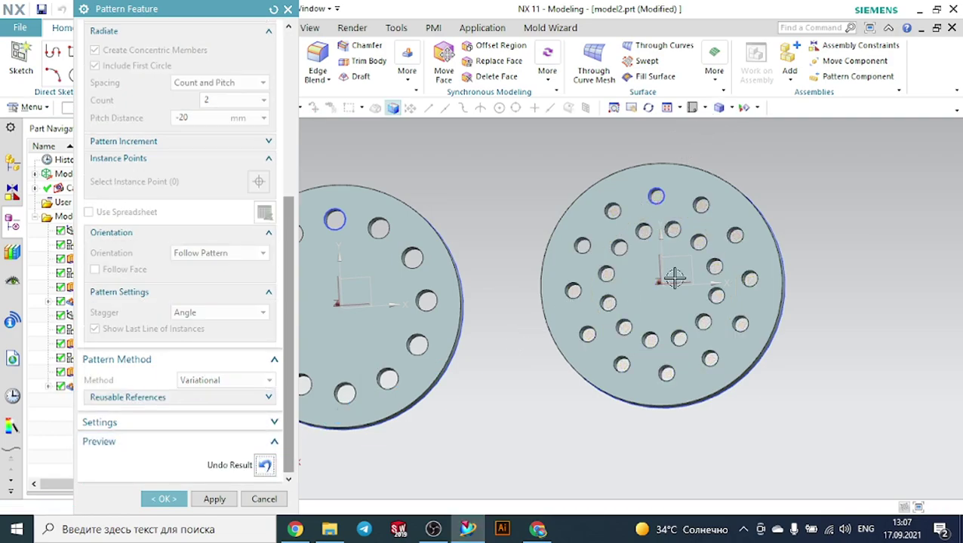
middle_drag(851, 272, 828, 260)
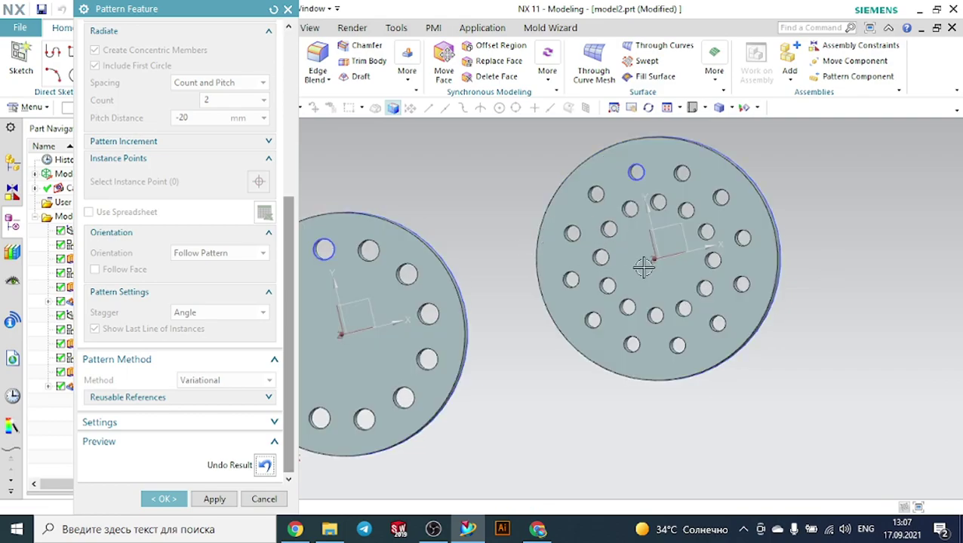
click(265, 466)
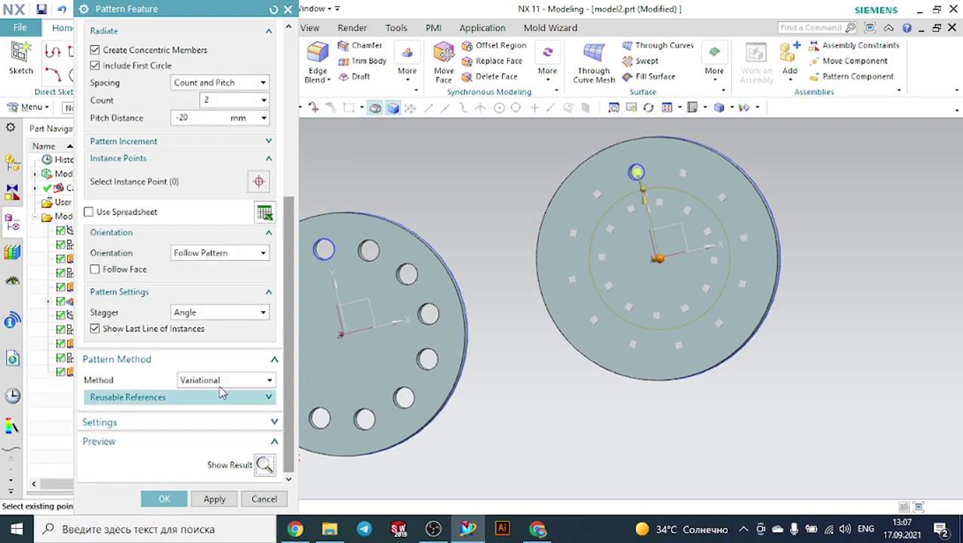
Switch the stagger to None and back to Angle, preview the pattern from straight above, and revert the preview.
click(192, 316)
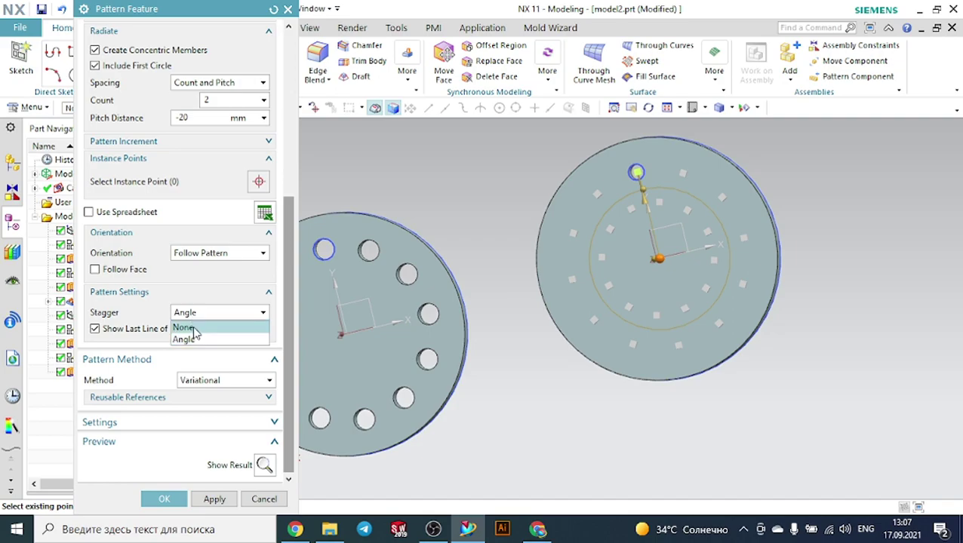
click(193, 329)
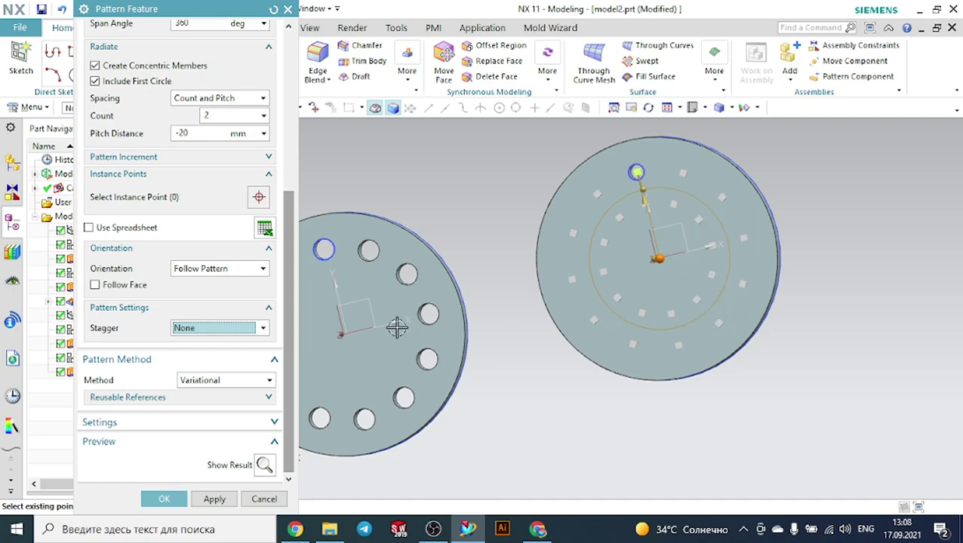
click(233, 332)
click(228, 354)
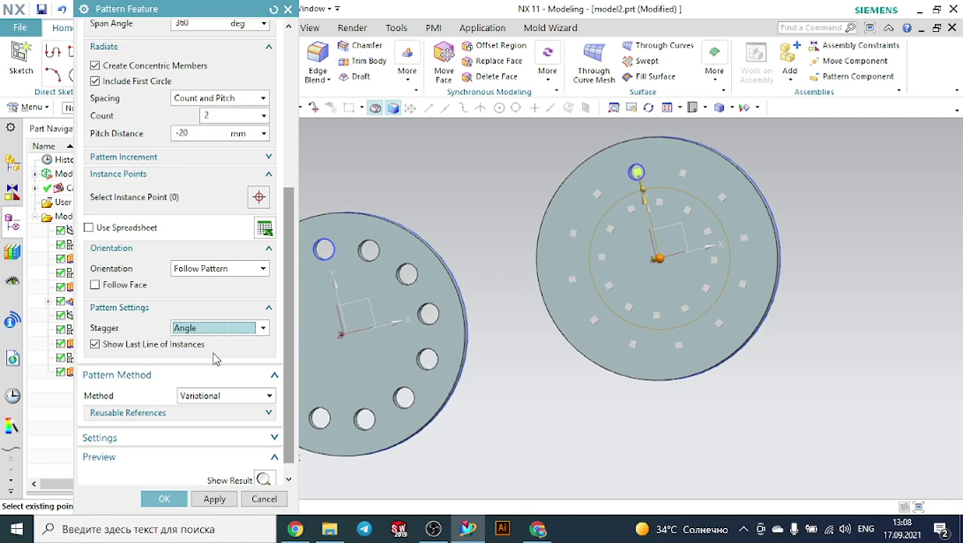
click(264, 480)
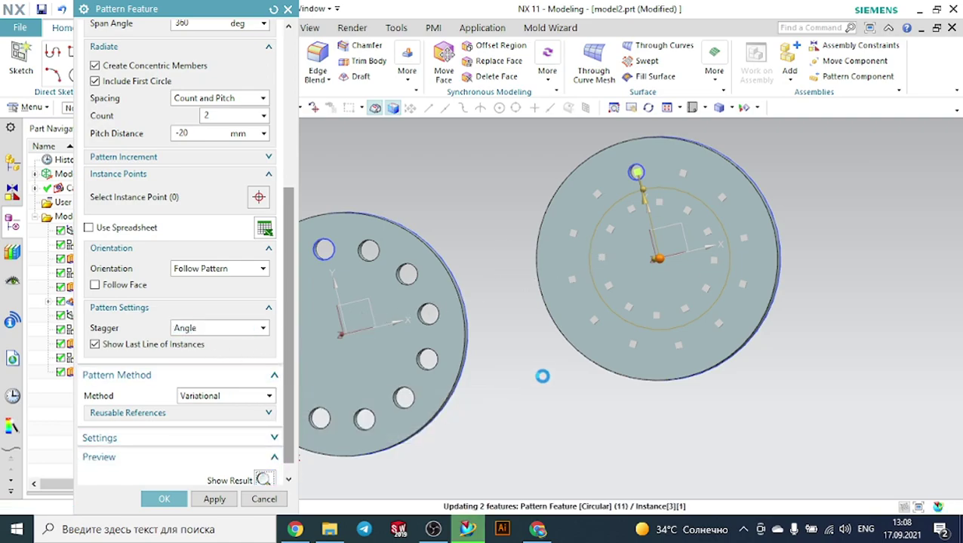
click(718, 108)
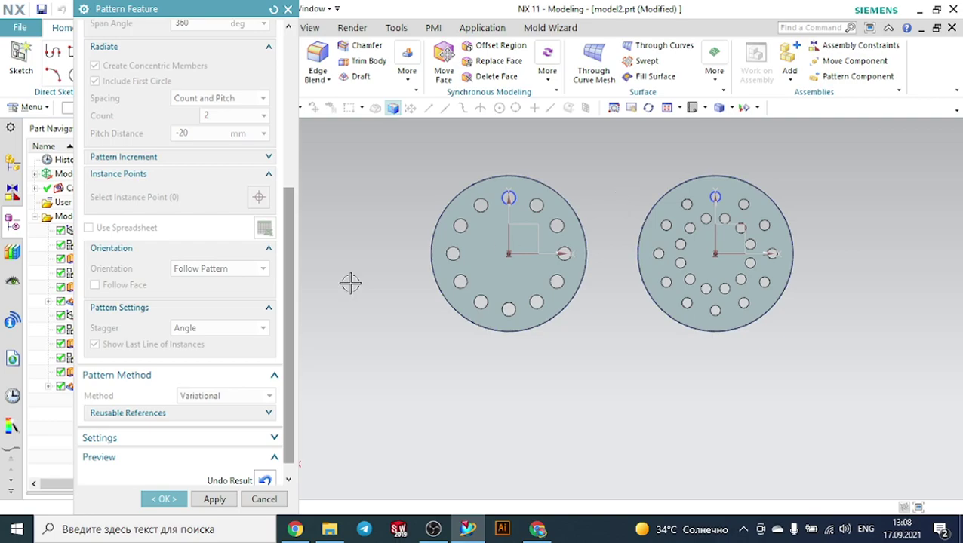
click(265, 483)
click(202, 330)
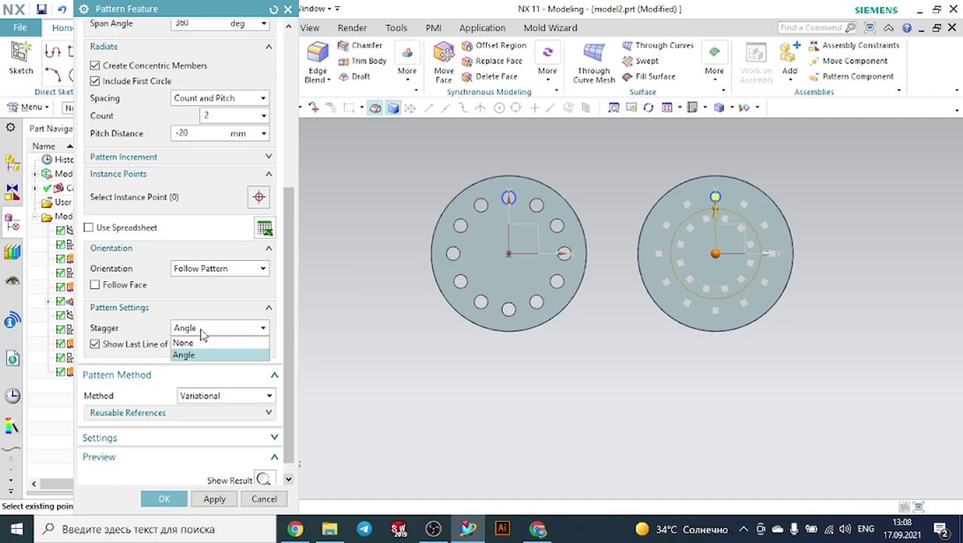
click(202, 332)
scroll(201, 332, down, 1)
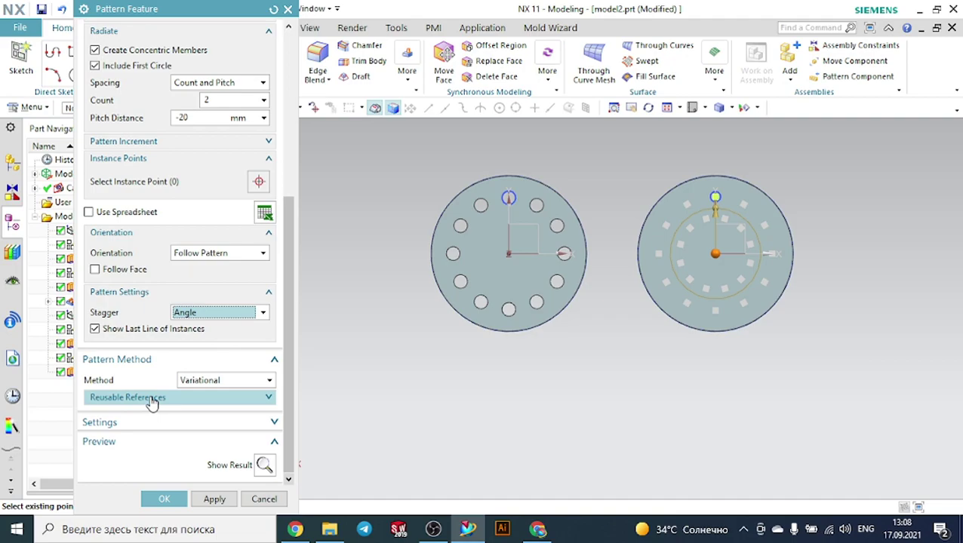
scroll(152, 404, up, 8)
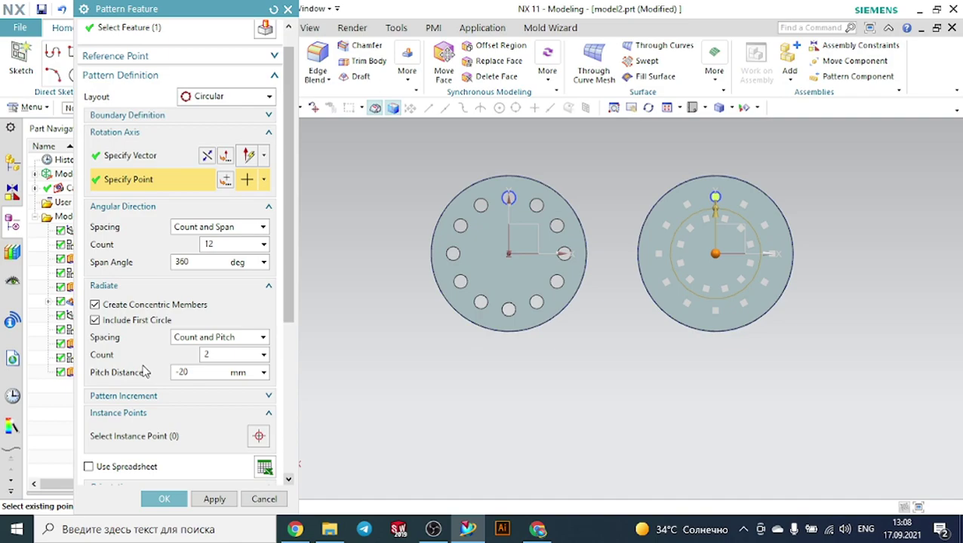
scroll(143, 371, down, 1)
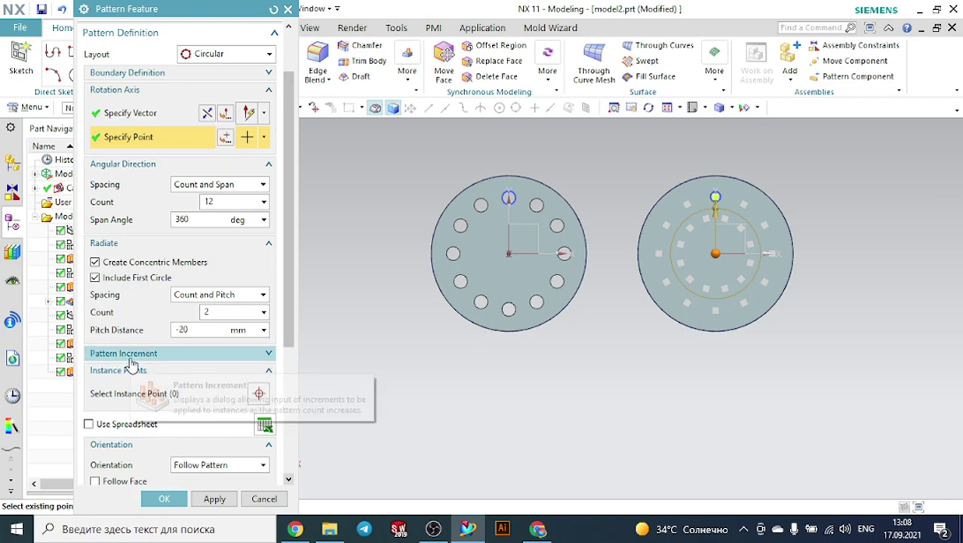
Review the parameters available for the pattern increment without changing any, and close the circular pattern without creating it.
click(130, 358)
scroll(129, 365, down, 2)
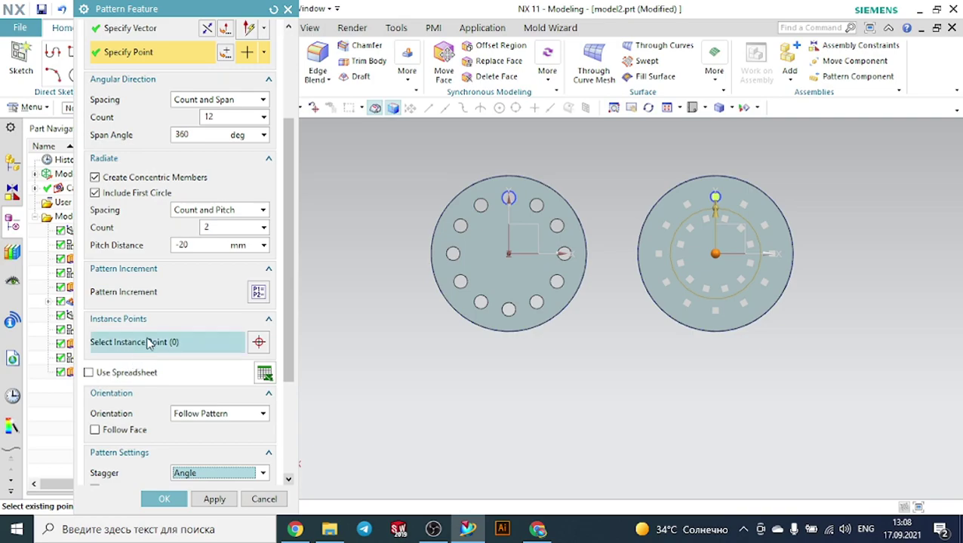
click(255, 293)
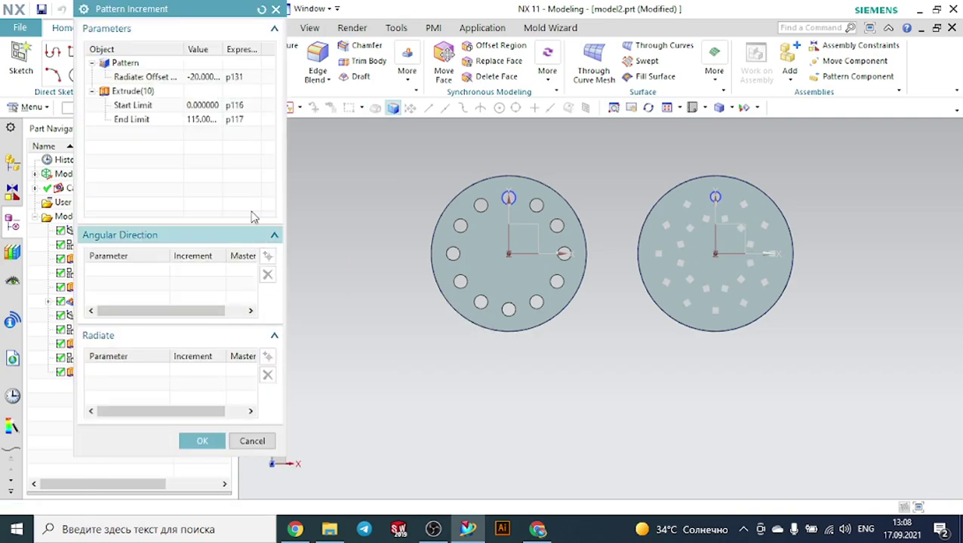
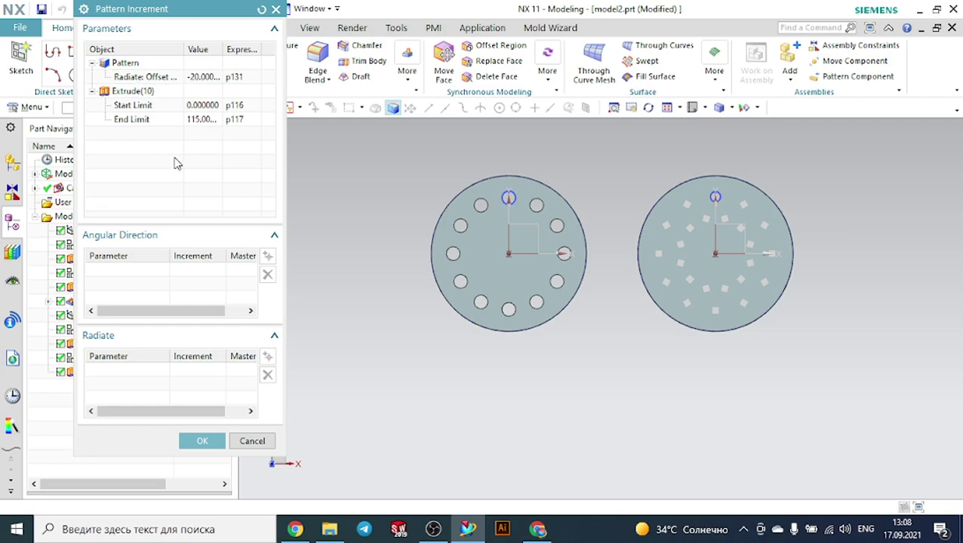
click(250, 441)
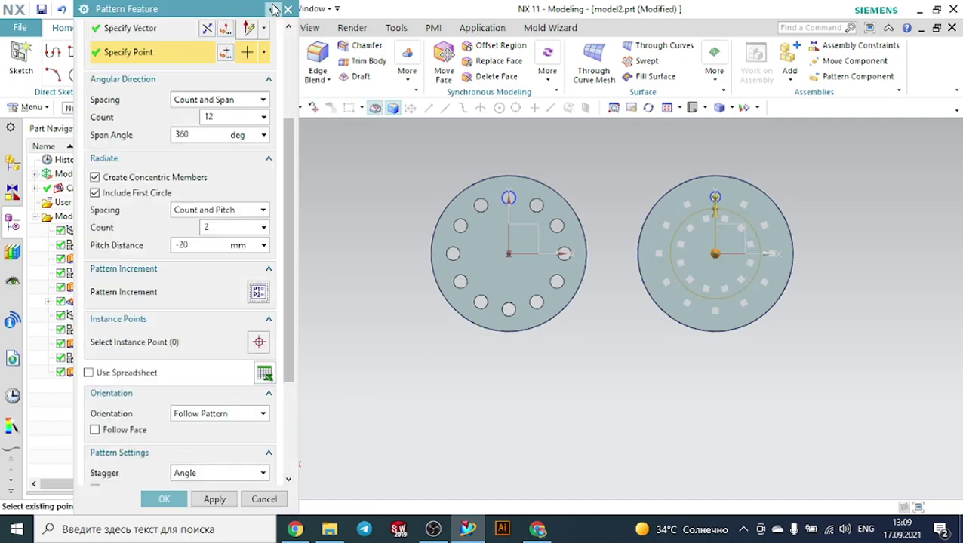
click(288, 10)
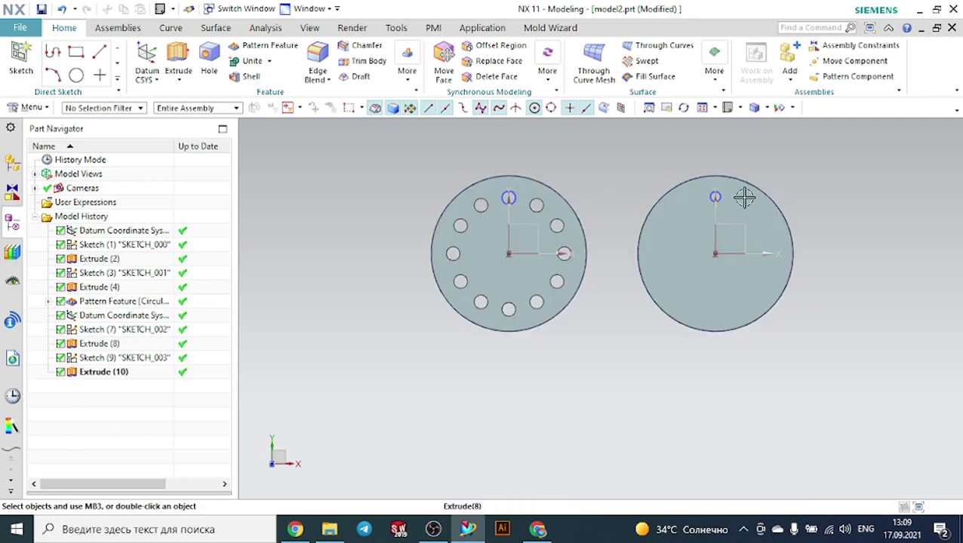
scroll(743, 194, up, 2)
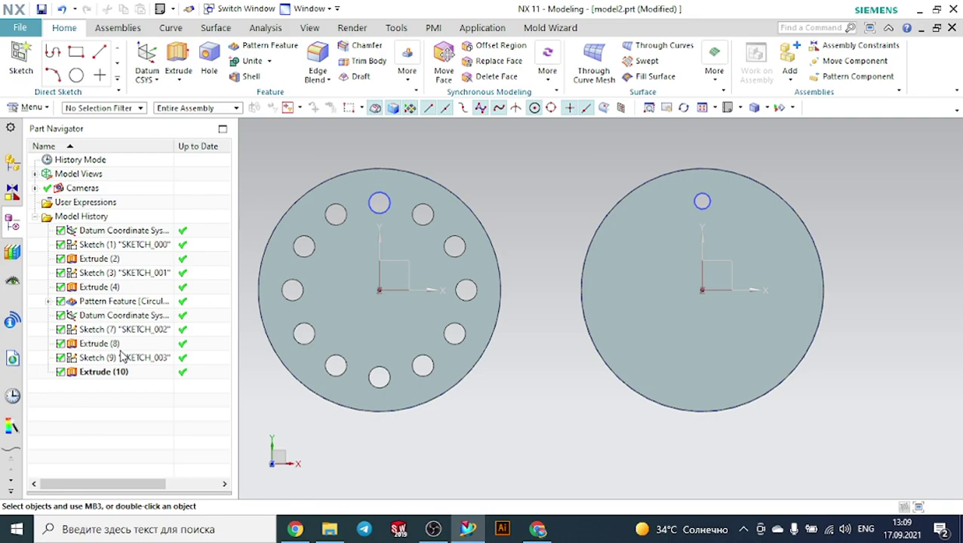
click(107, 288)
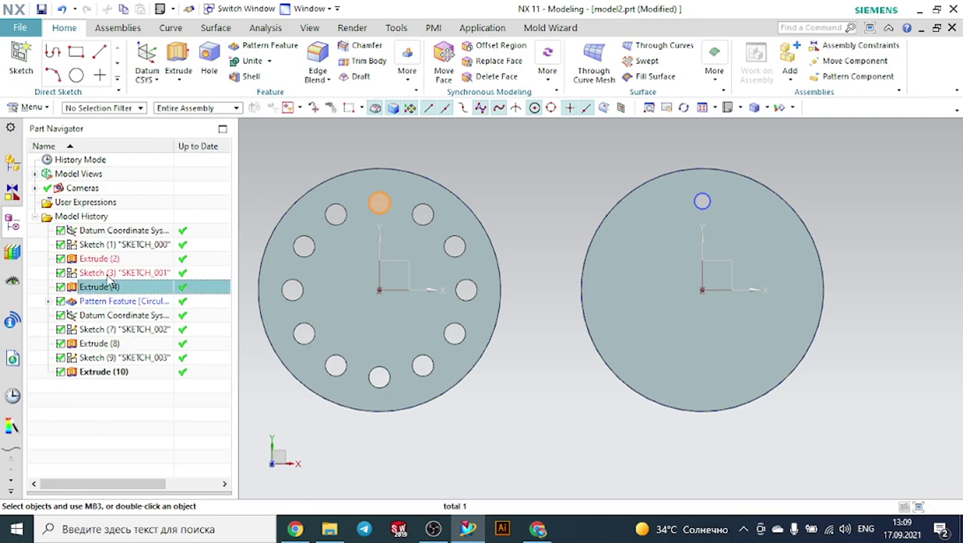
click(101, 344)
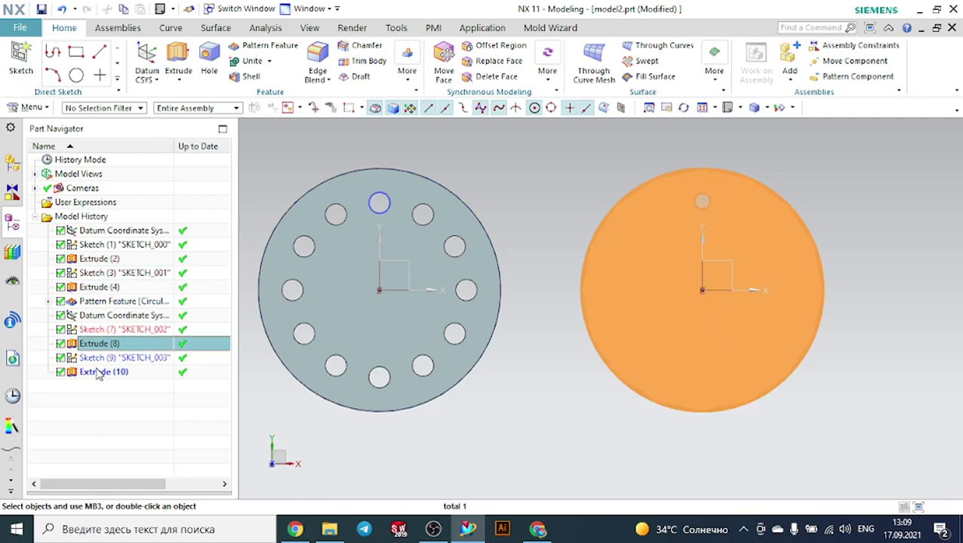
double_click(98, 373)
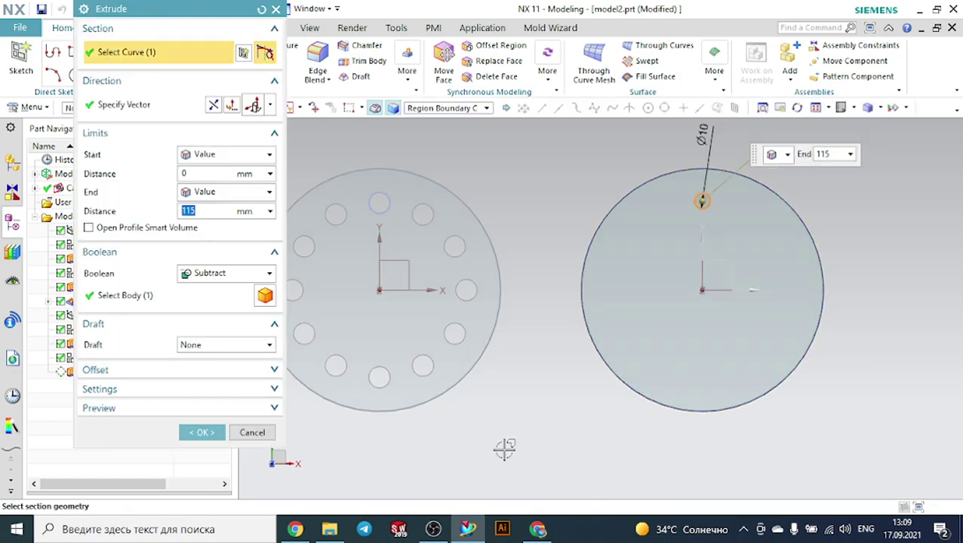
middle_drag(555, 441, 557, 409)
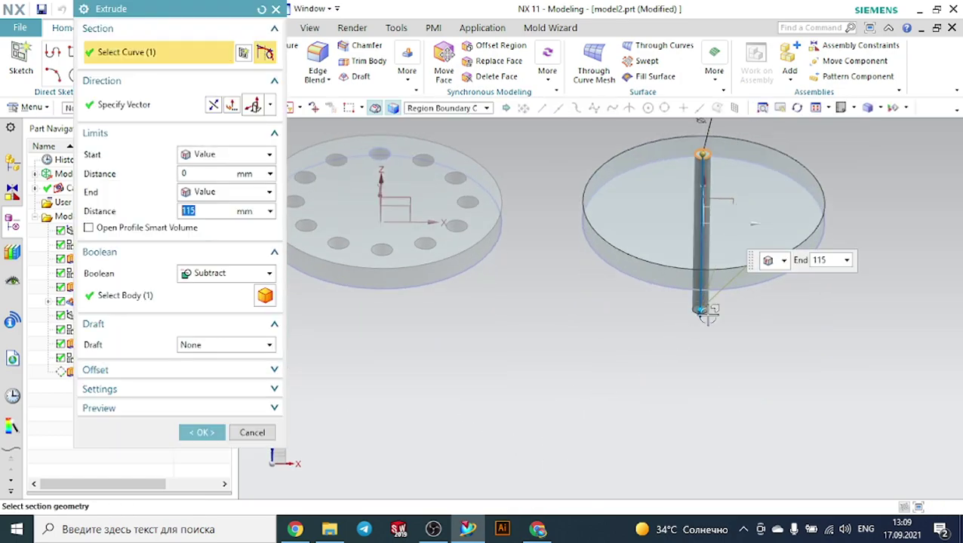
drag(702, 317, 703, 127)
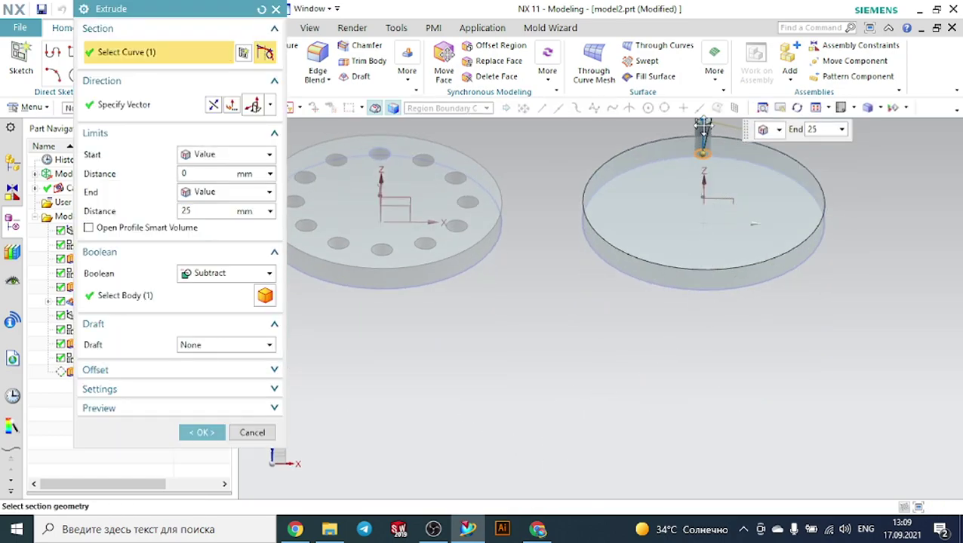
click(252, 433)
scroll(573, 351, down, 3)
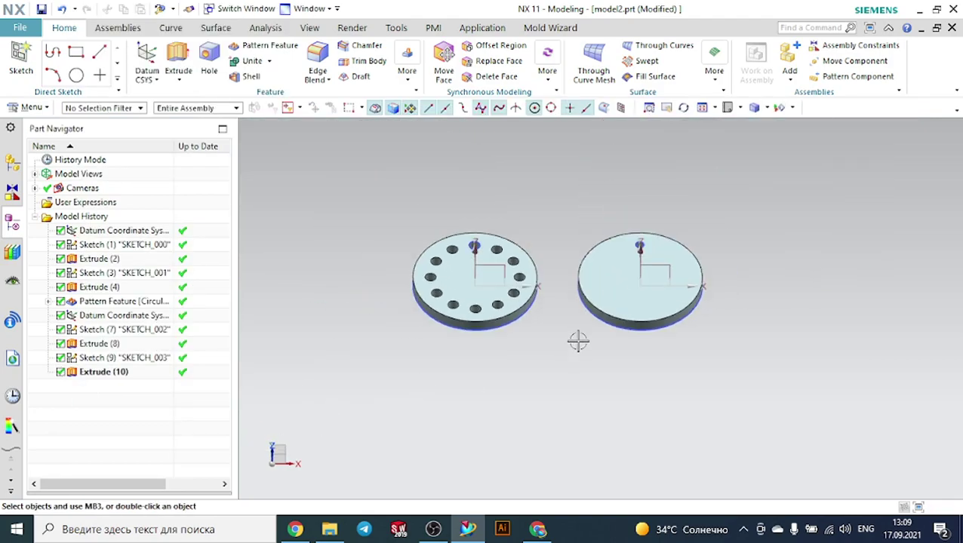
scroll(628, 275, up, 2)
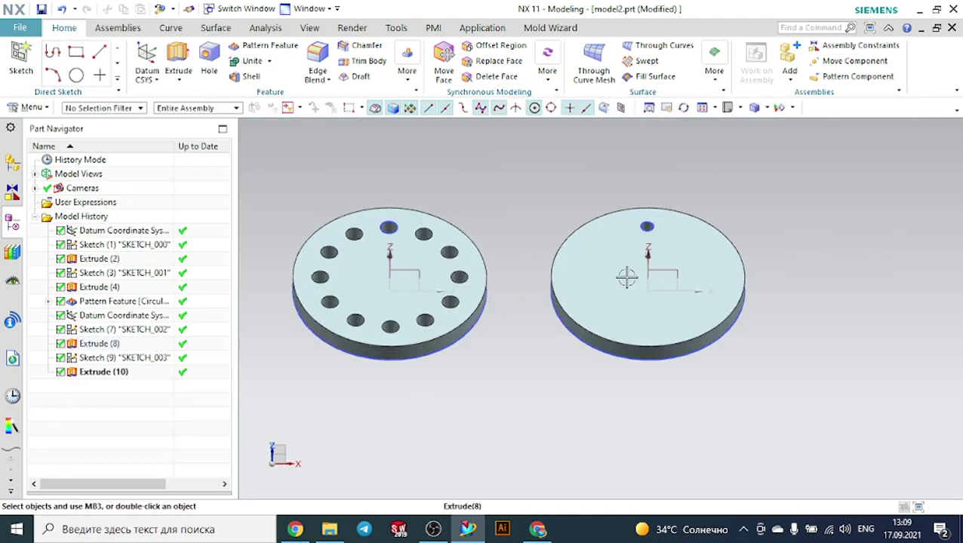
Delete the sketch of the 10 mm hole on the second disc together with its dependent extrusion.
click(108, 357)
click(654, 213)
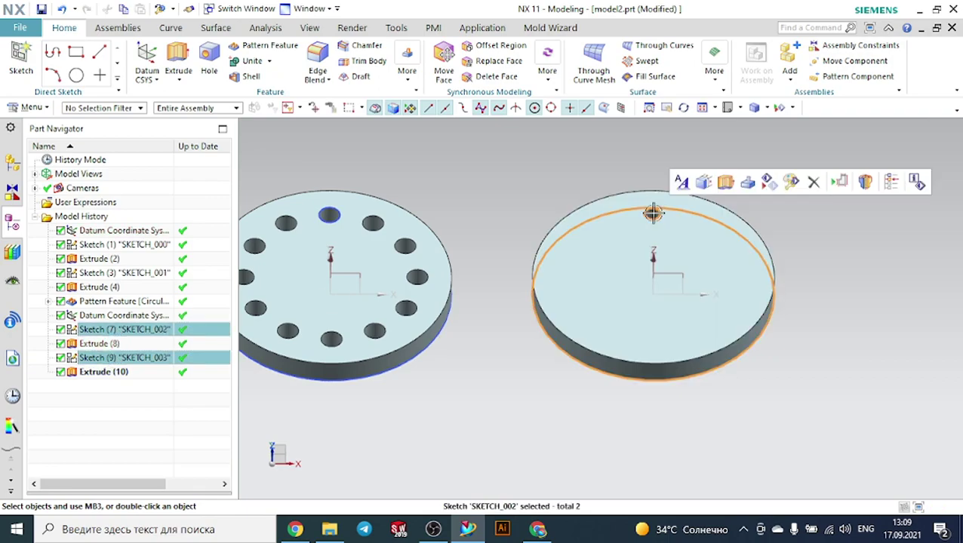
key(Escape)
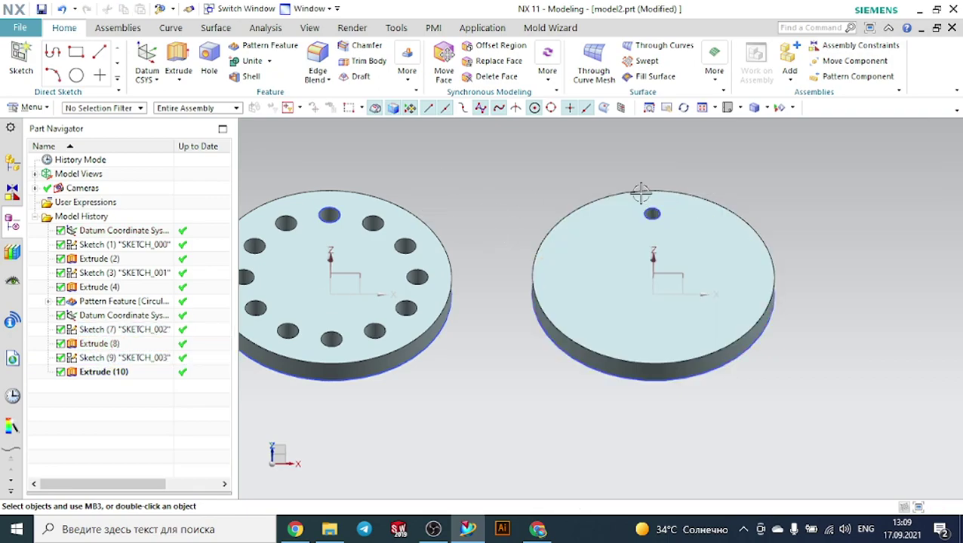
click(647, 213)
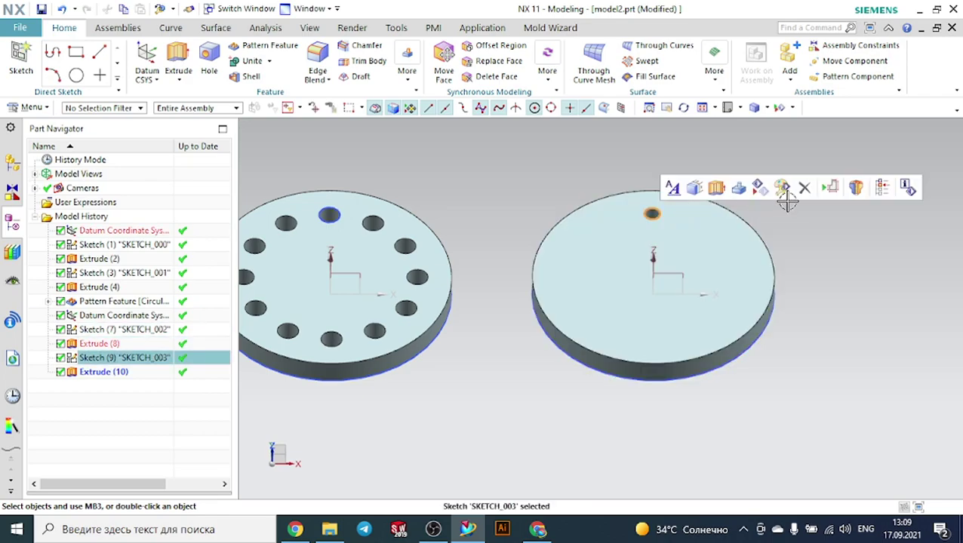
click(804, 189)
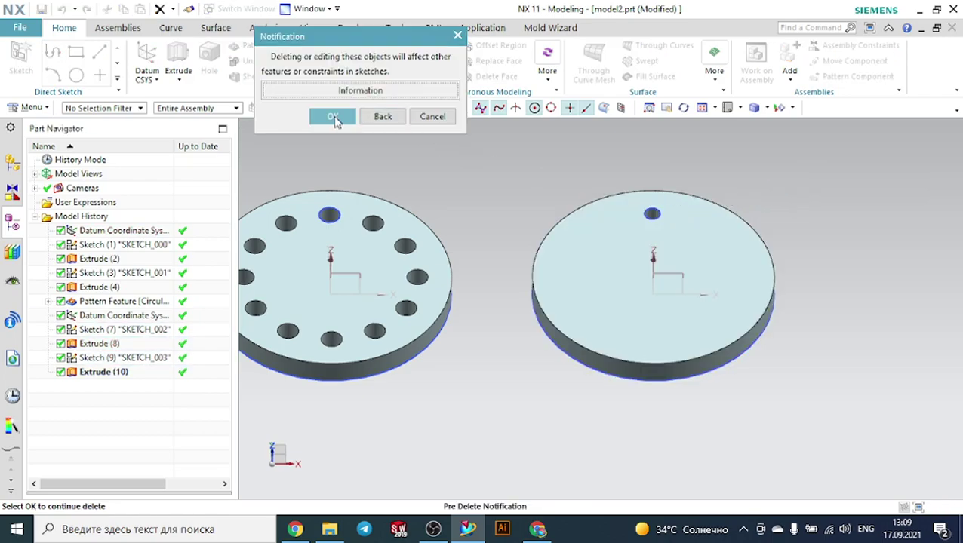
click(332, 116)
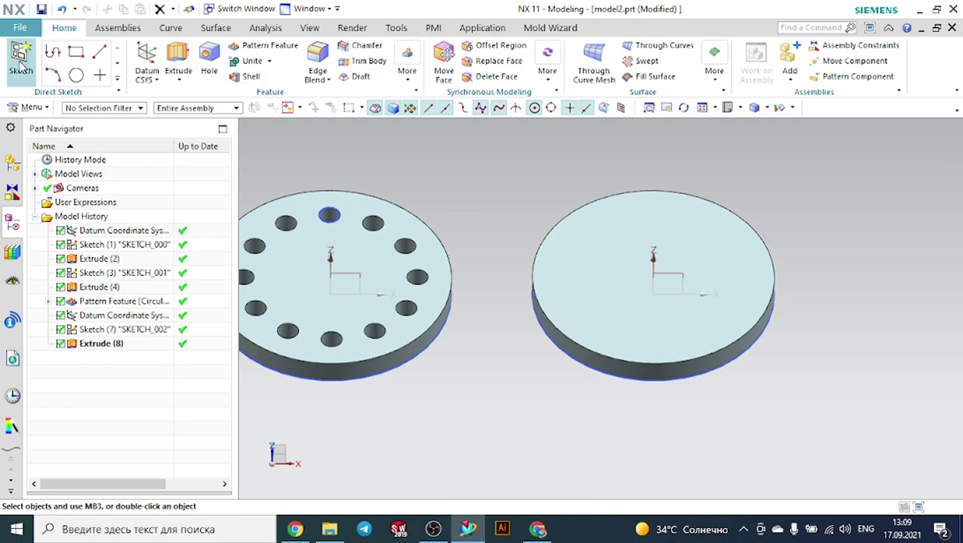
Start a sketch on the second disc's top face and draw an upright rectangle about 12 mm wide and 32 mm high above its centre.
click(545, 253)
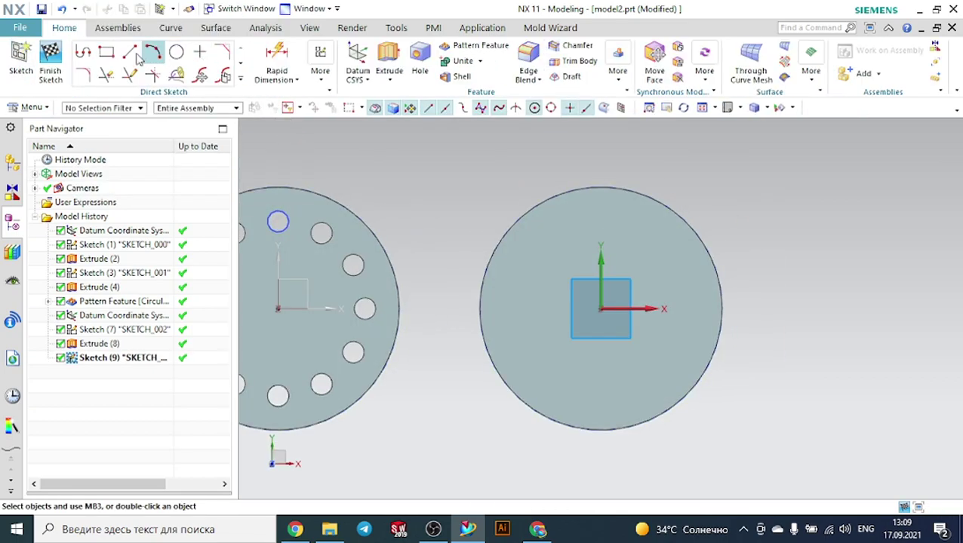
click(106, 52)
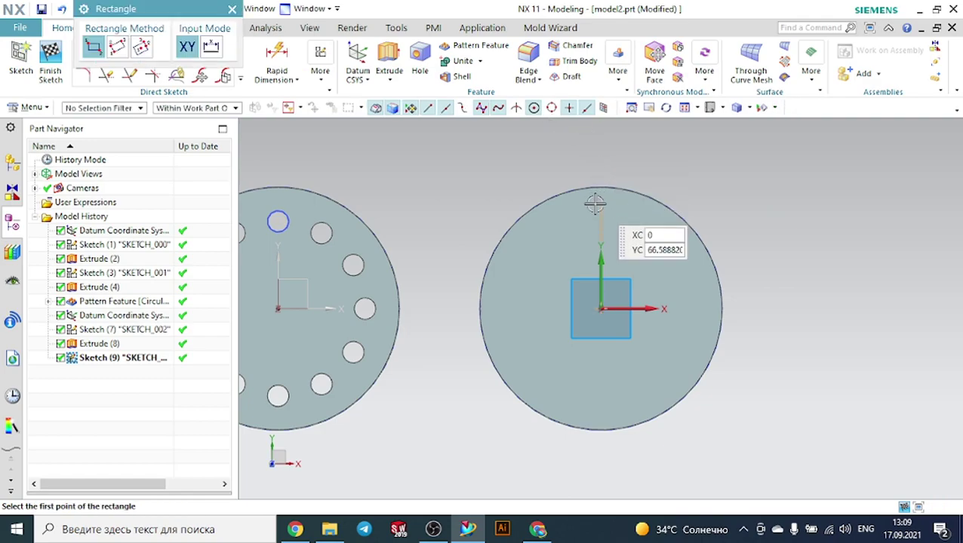
scroll(602, 219, up, 1)
click(587, 214)
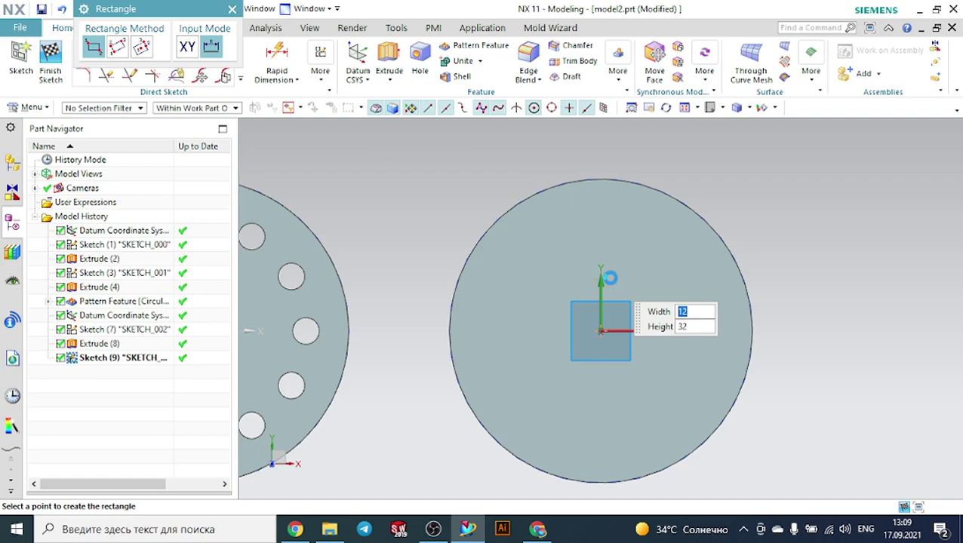
click(610, 278)
key(Escape)
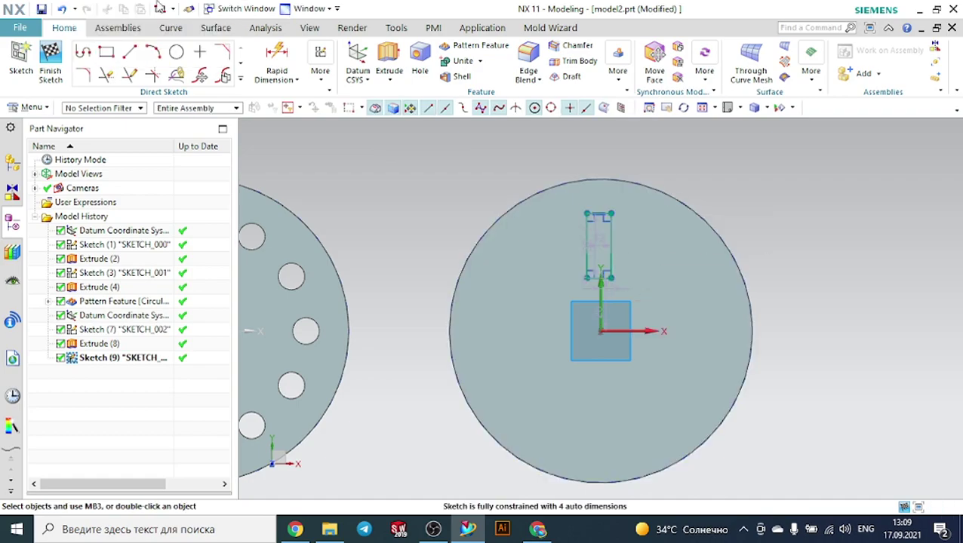
Draw an outward semicircular arc across the upper end of the rectangle between its two corners.
click(152, 51)
scroll(559, 212, up, 5)
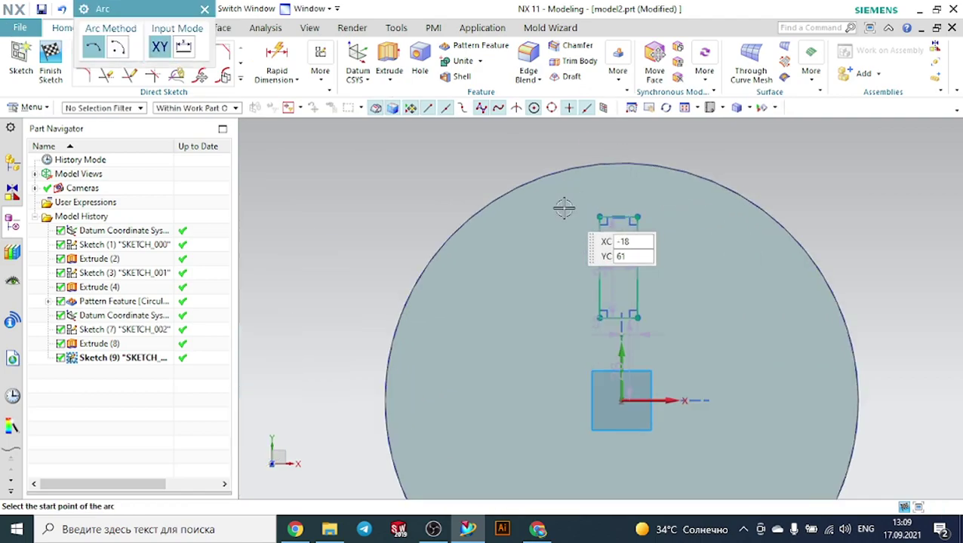
click(585, 217)
click(675, 216)
click(636, 170)
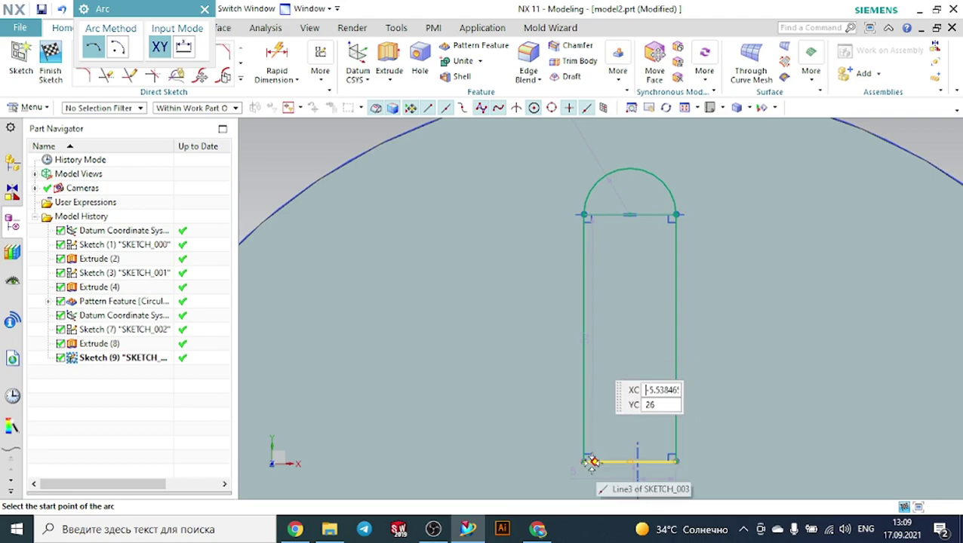
Draw a matching outward semicircular arc across the lower end of the rectangle, snapping to its bottom corners.
scroll(590, 462, down, 4)
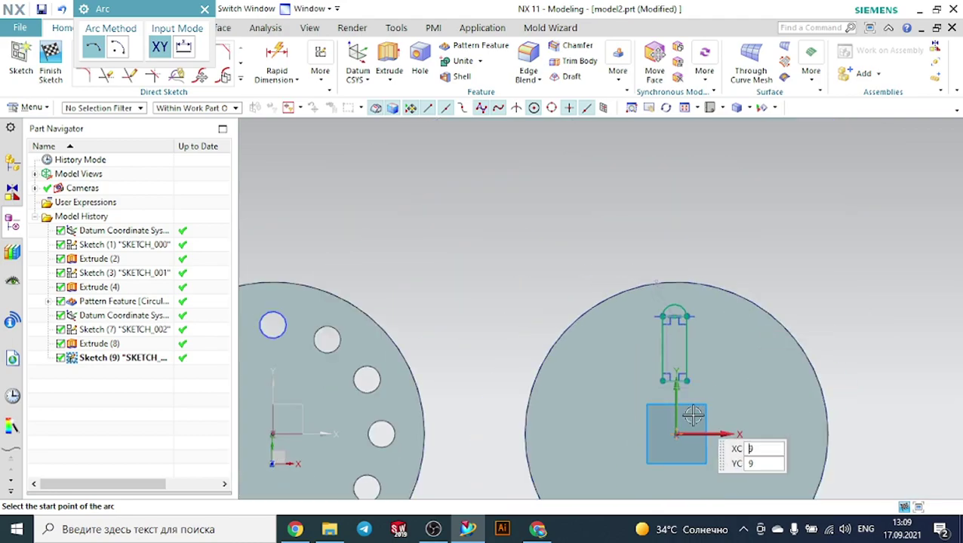
scroll(638, 370, up, 4)
click(618, 317)
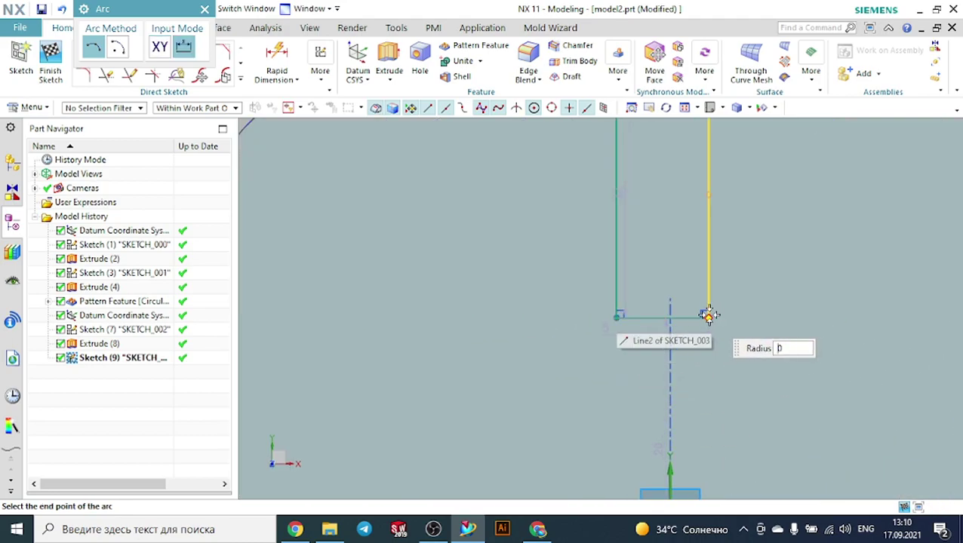
click(707, 317)
click(617, 320)
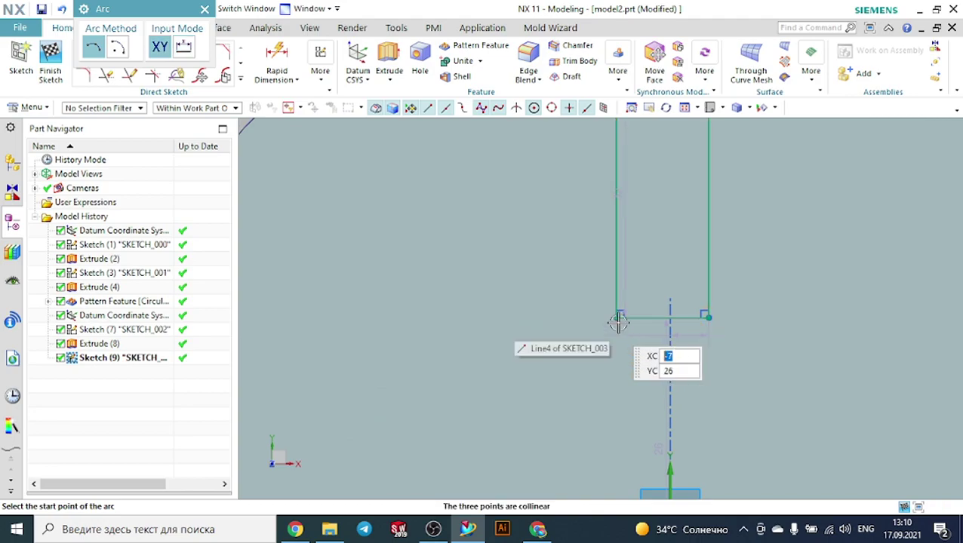
click(616, 320)
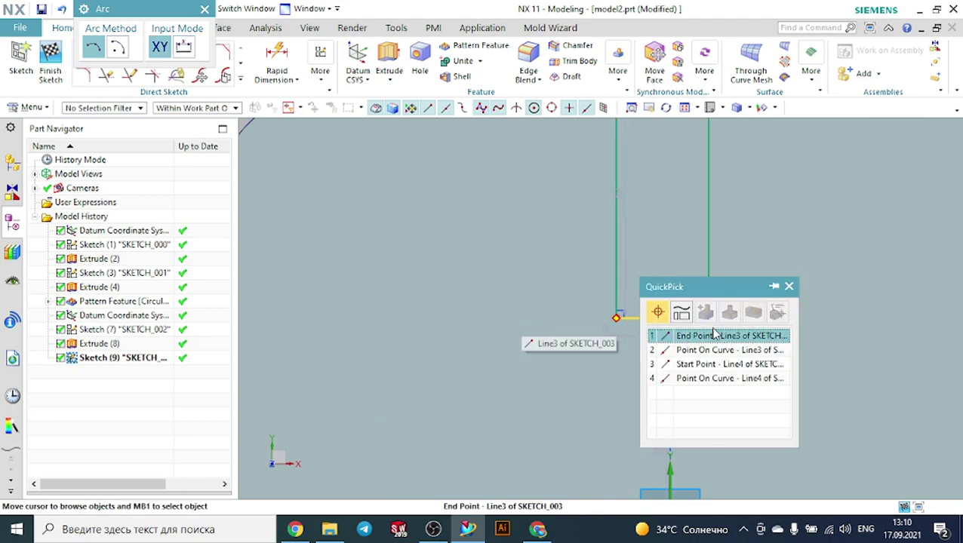
click(714, 334)
click(707, 318)
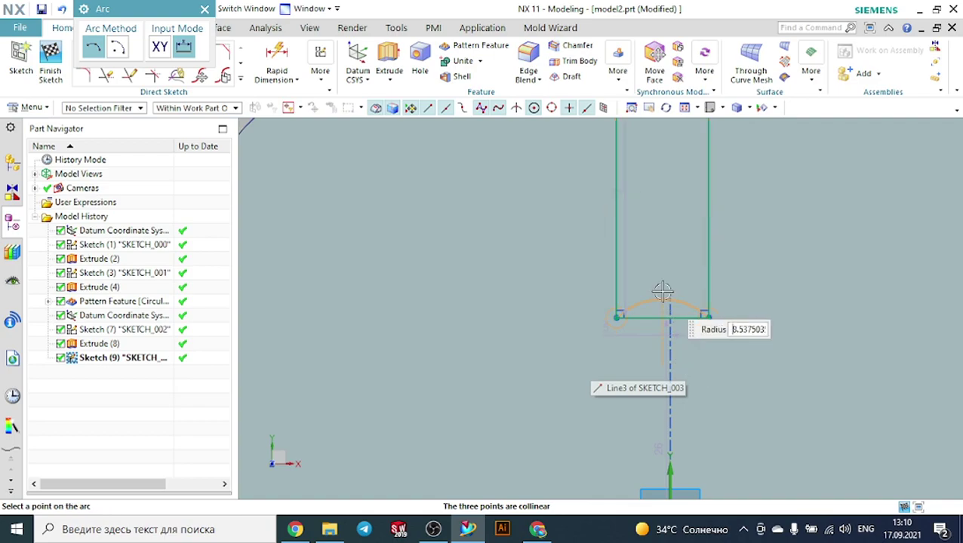
click(645, 388)
key(Escape)
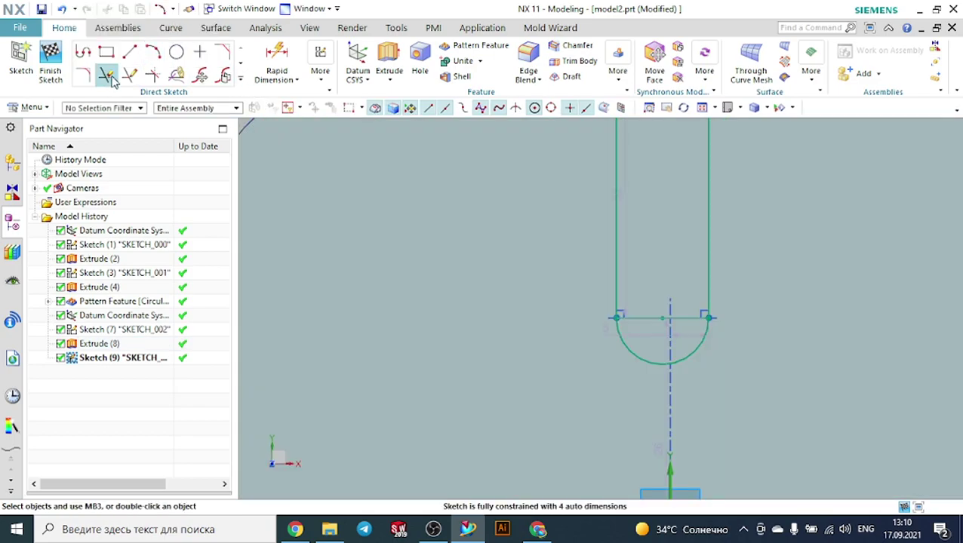
Trim away the rectangle's two short edges inside the arcs to leave a closed slot outline.
click(108, 75)
click(687, 318)
scroll(544, 329, down, 3)
scroll(610, 190, up, 2)
click(638, 200)
key(Escape)
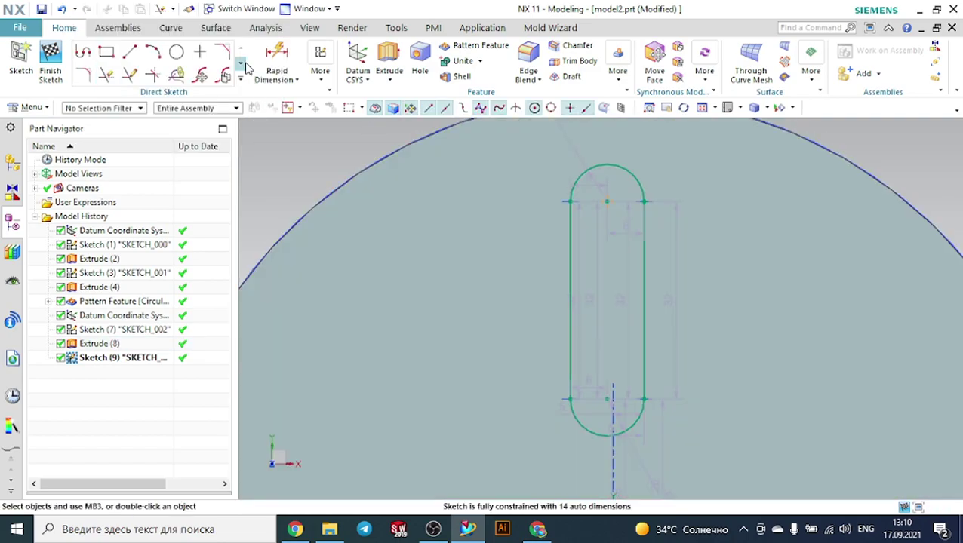
Dimension the distance between the slot's two arc centres and set it to 15 mm.
click(276, 61)
click(607, 201)
click(608, 399)
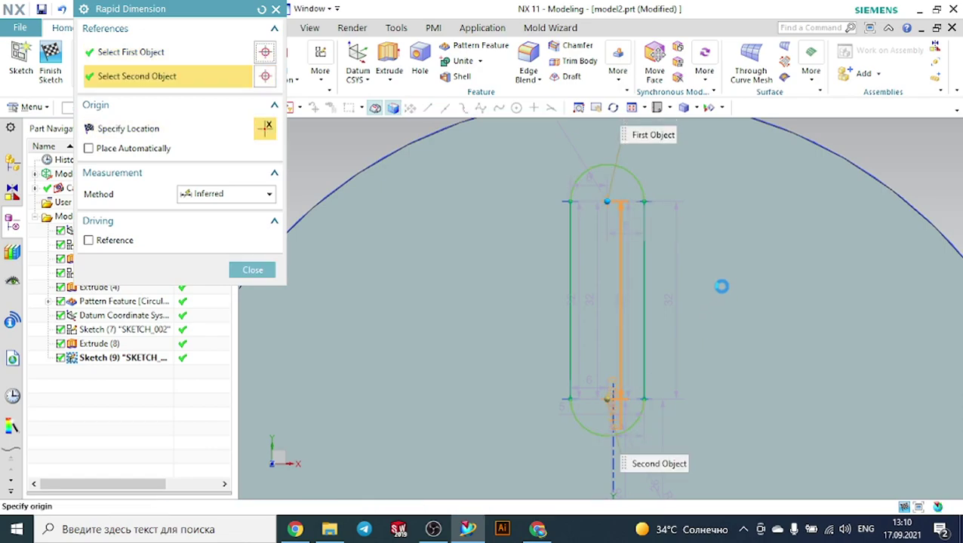
click(817, 289)
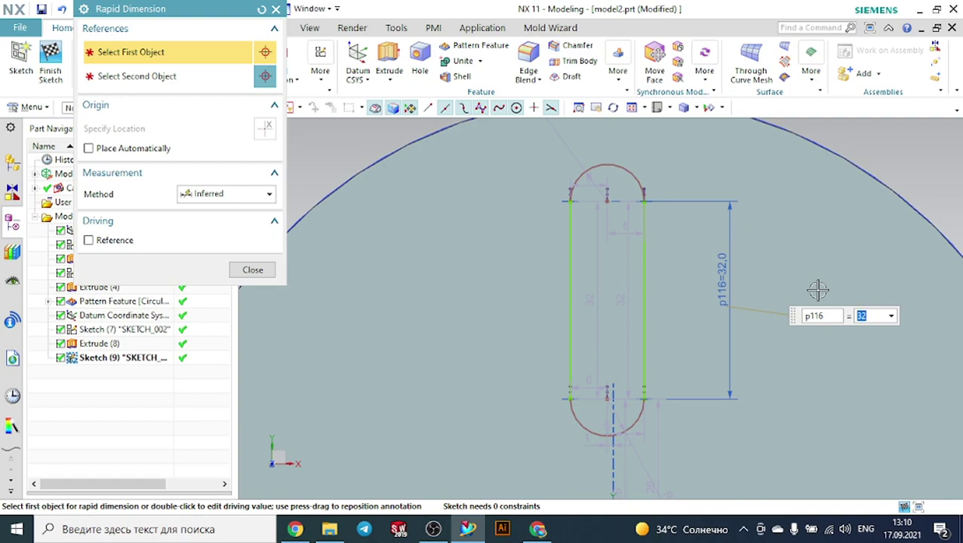
key(Return)
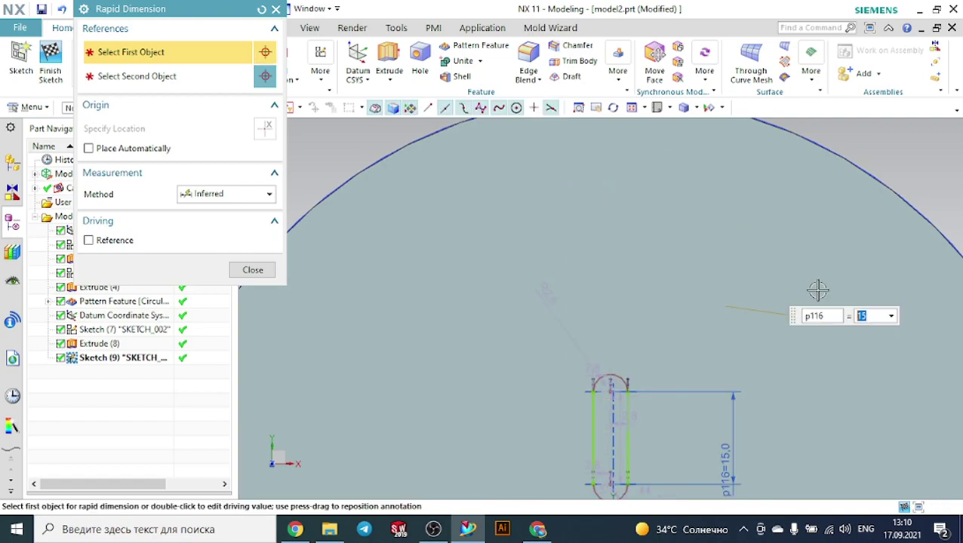
key(Escape)
Select the whole slot outline and move it up along the vertical axis near the disc's upper edge.
scroll(700, 239, down, 2)
drag(596, 308, 724, 440)
drag(641, 351, 641, 209)
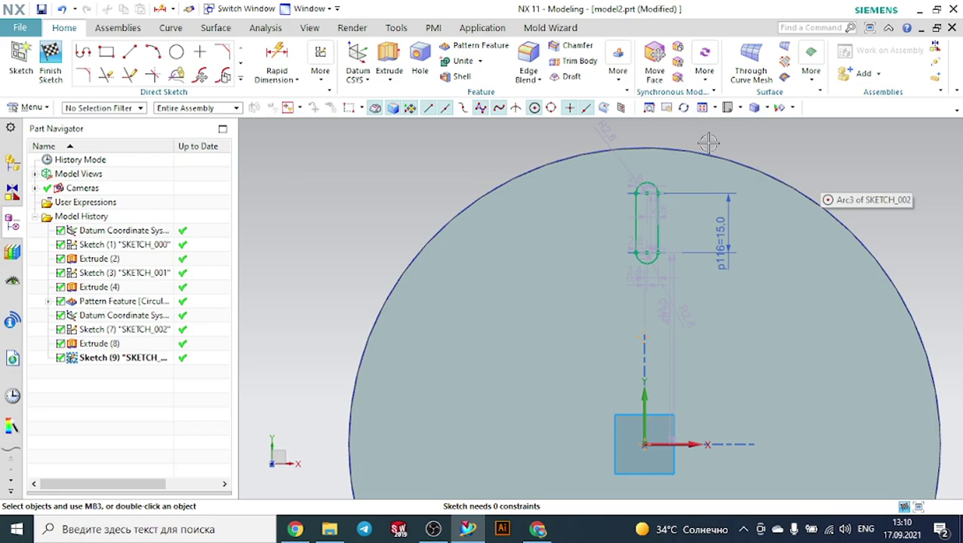
Extrude the slot sketch from 0 to 115 mm in the reversed direction, subtracting it from the second disc's body.
click(388, 64)
scroll(909, 174, down, 3)
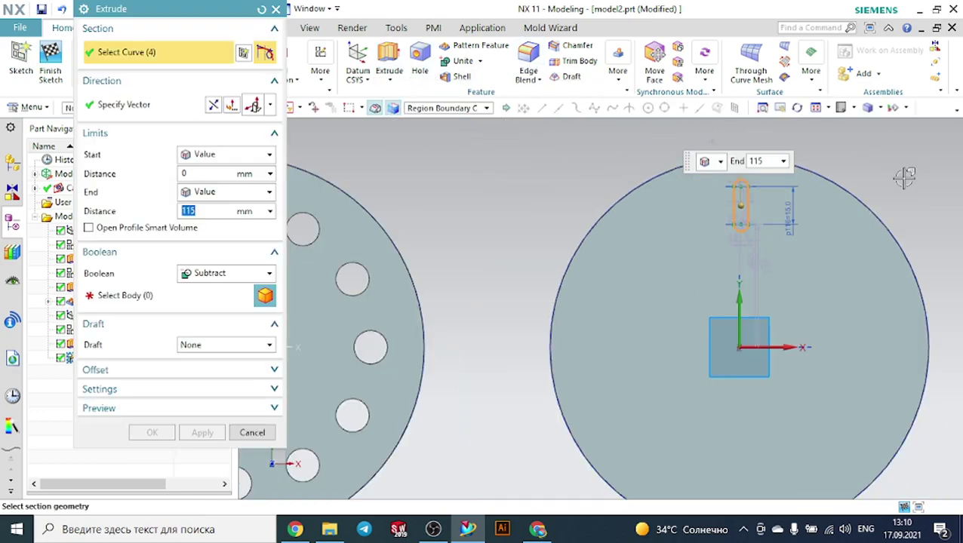
middle_drag(471, 203, 462, 162)
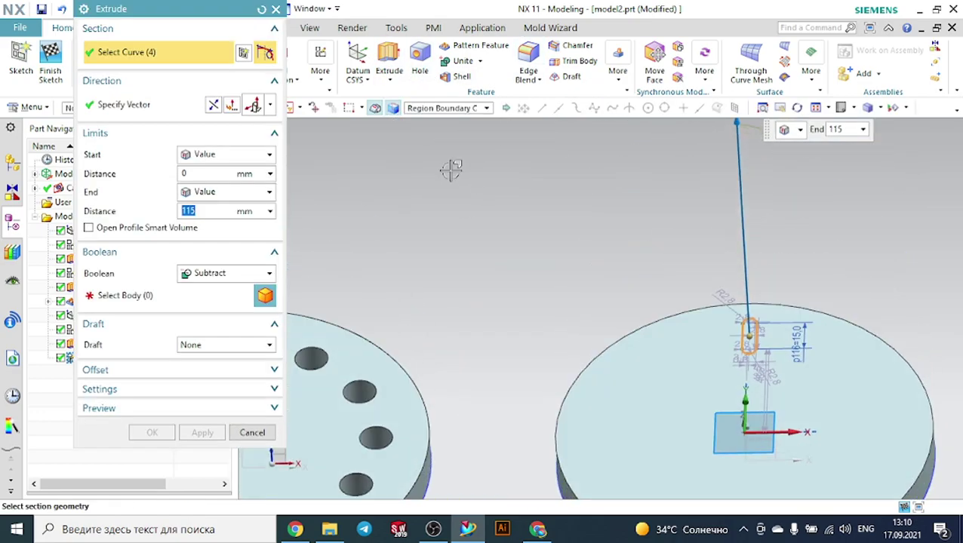
middle_drag(751, 161, 747, 154)
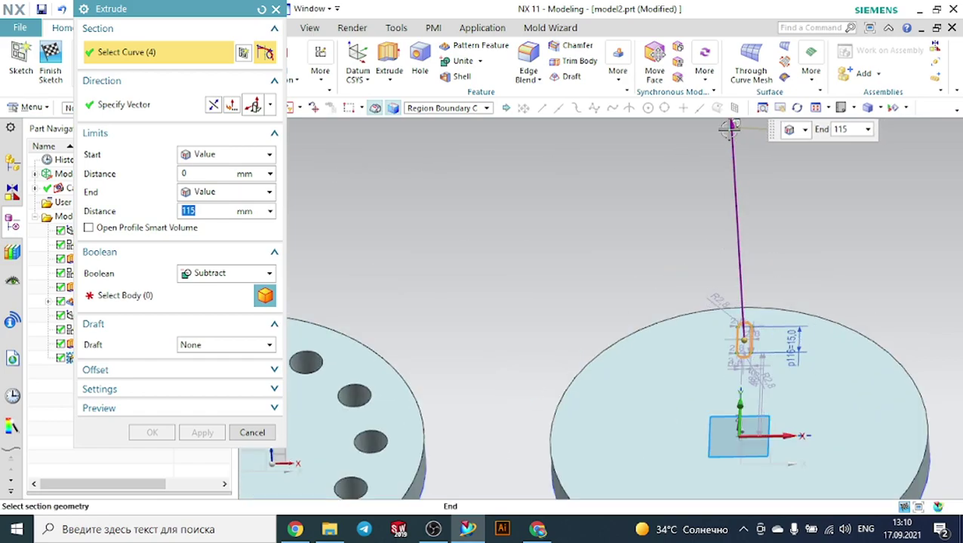
double_click(735, 125)
click(192, 295)
click(592, 417)
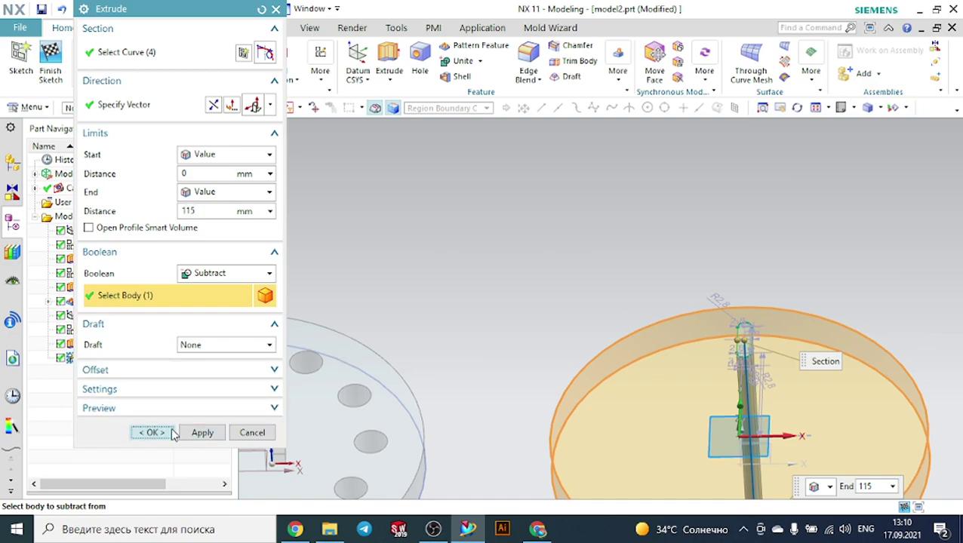
click(168, 432)
Start a Pattern Feature from default settings, with the slot cut as the feature to pattern and a Circular layout.
middle_drag(419, 284, 509, 280)
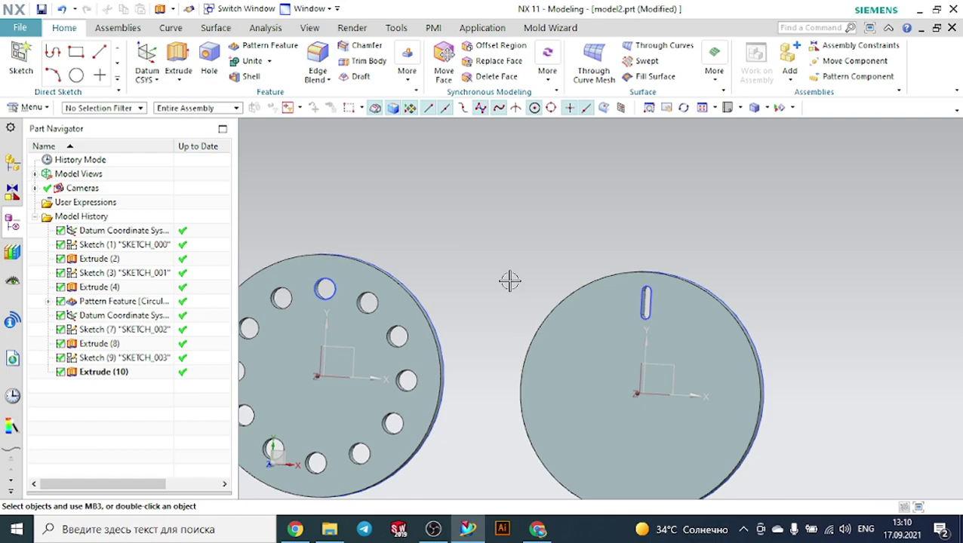
click(276, 50)
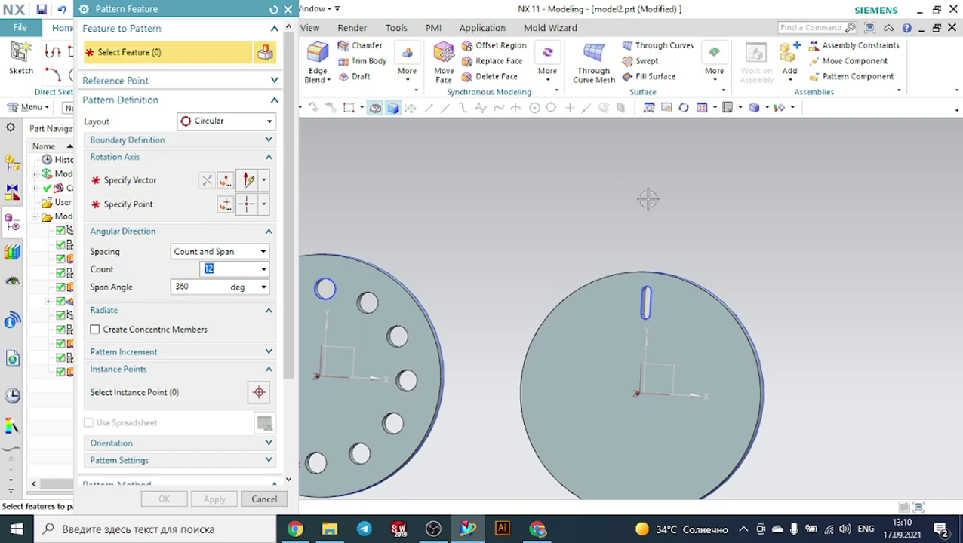
click(645, 302)
scroll(645, 302, up, 5)
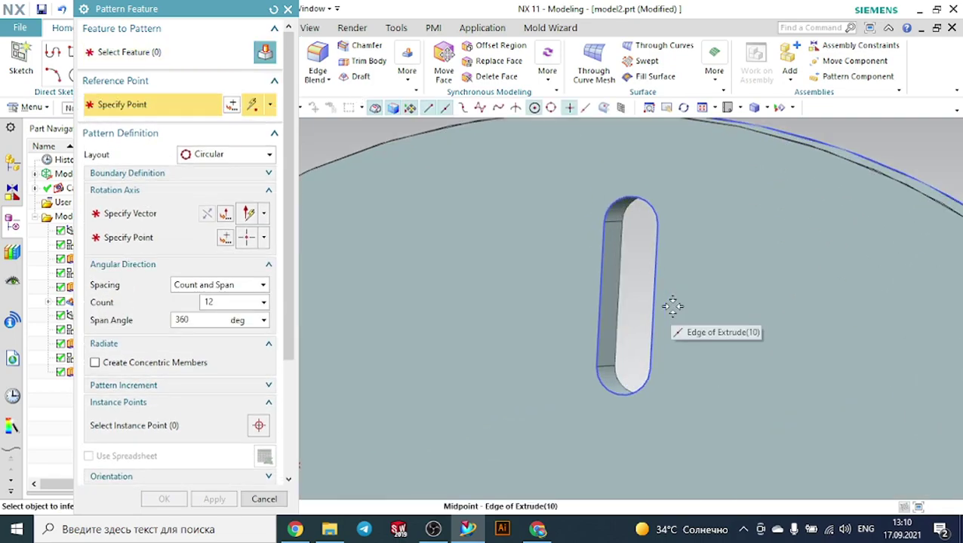
click(615, 291)
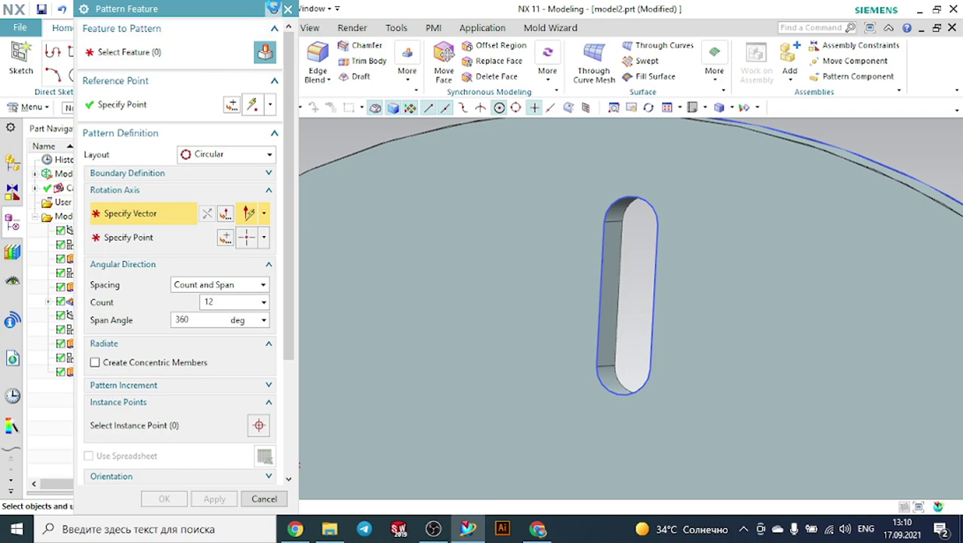
click(273, 8)
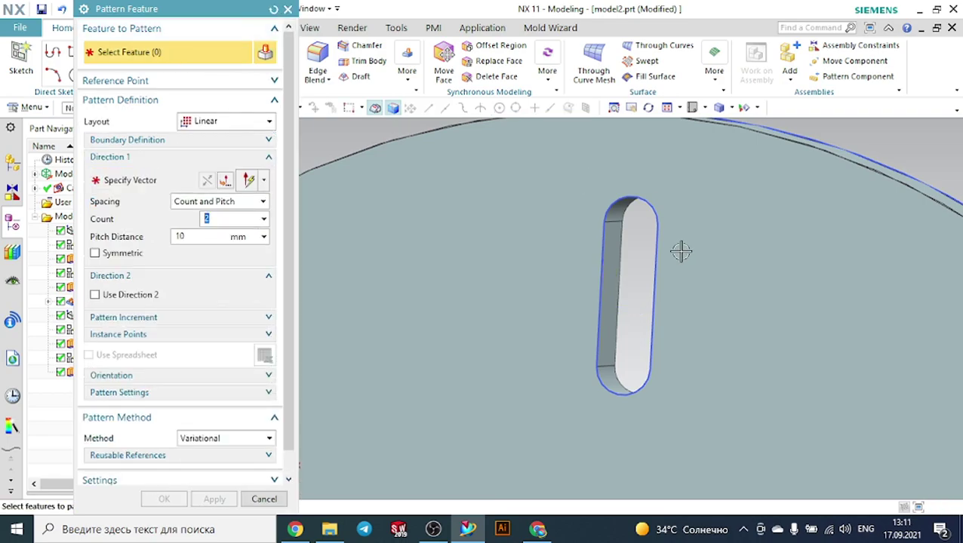
click(607, 268)
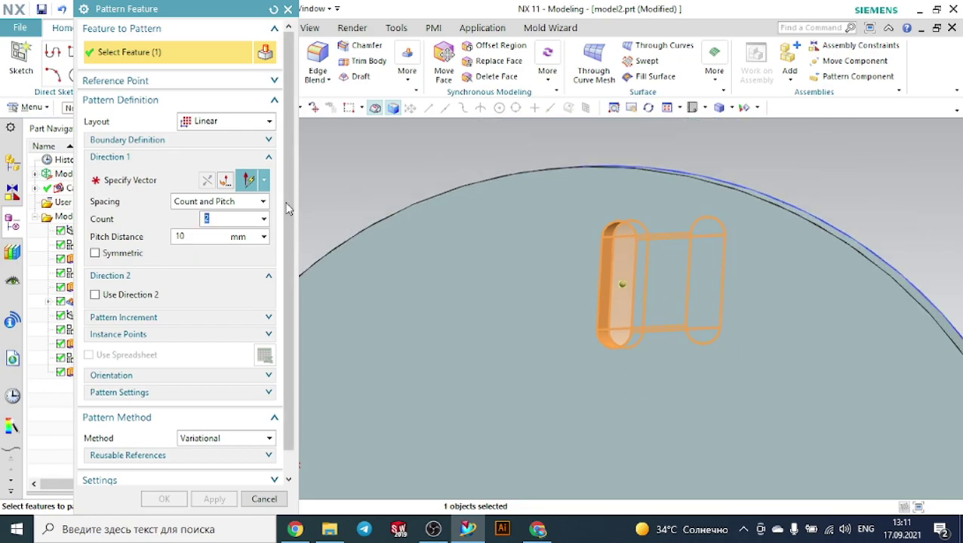
click(219, 120)
click(200, 151)
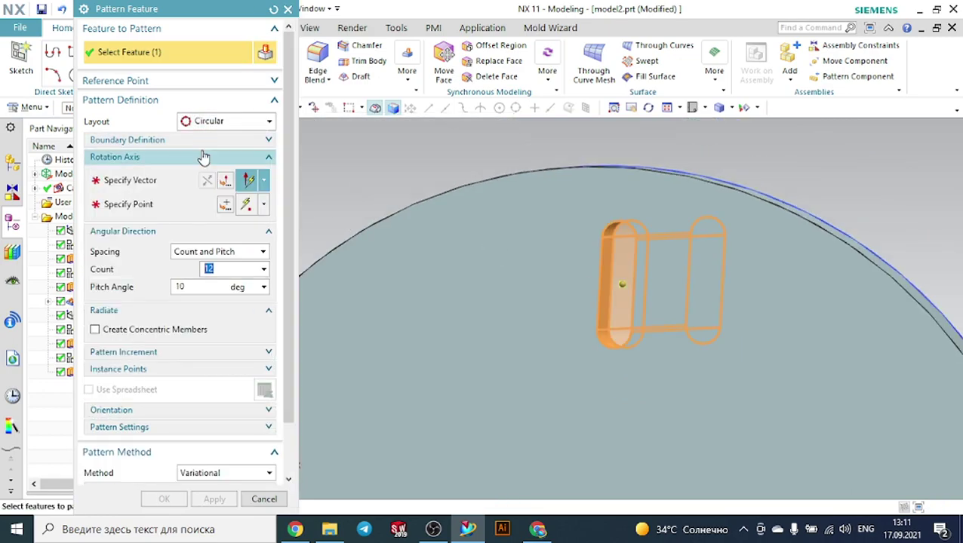
Set the pattern's rotation vector along the second disc's Z axis.
click(157, 180)
scroll(679, 181, down, 5)
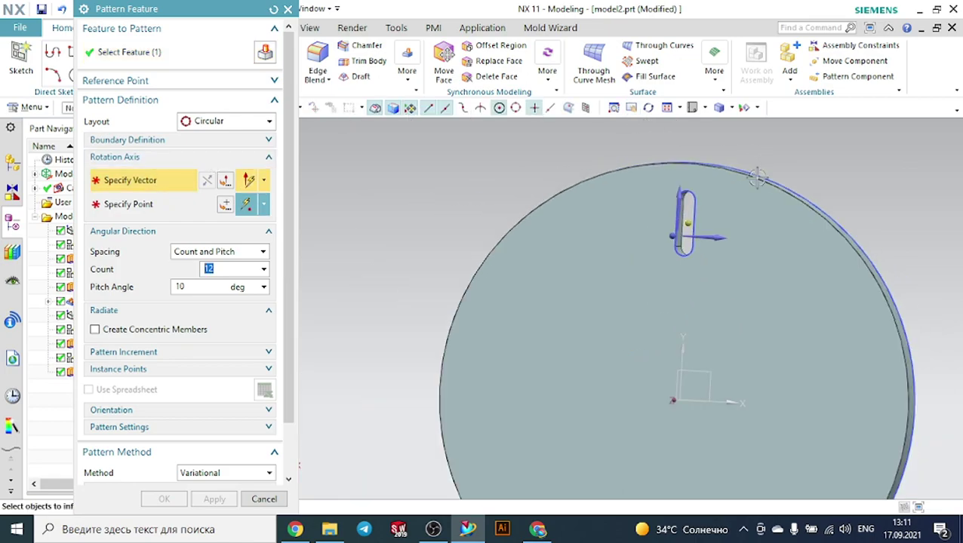
scroll(773, 193, down, 5)
middle_drag(555, 297, 529, 239)
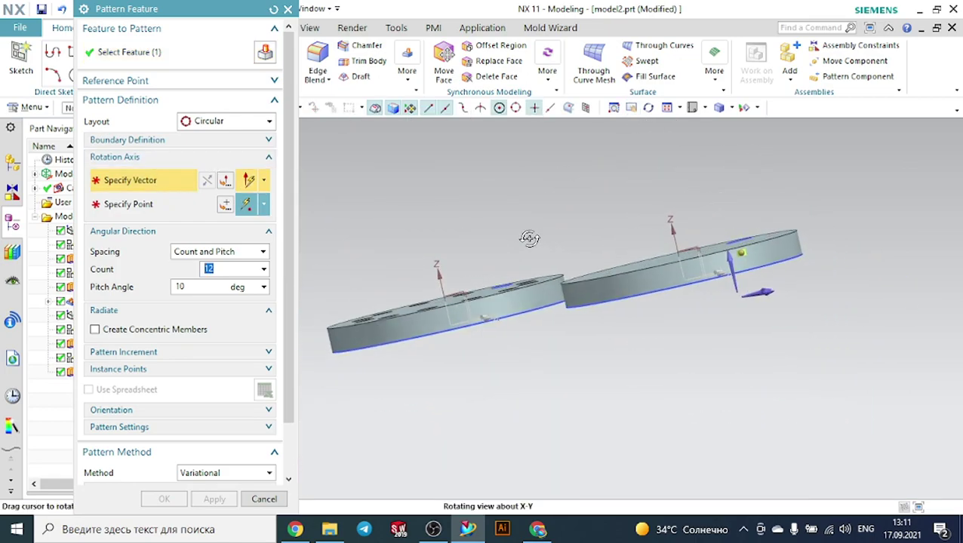
scroll(771, 299, up, 3)
click(703, 269)
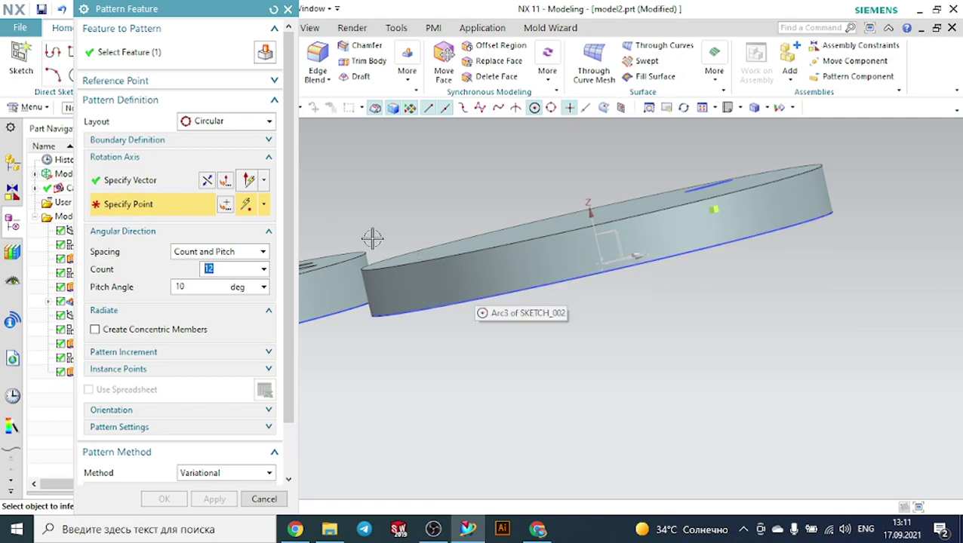
Set the pattern's rotation point with the Existing Point type on the datum origin at the second disc's centre.
key(Escape)
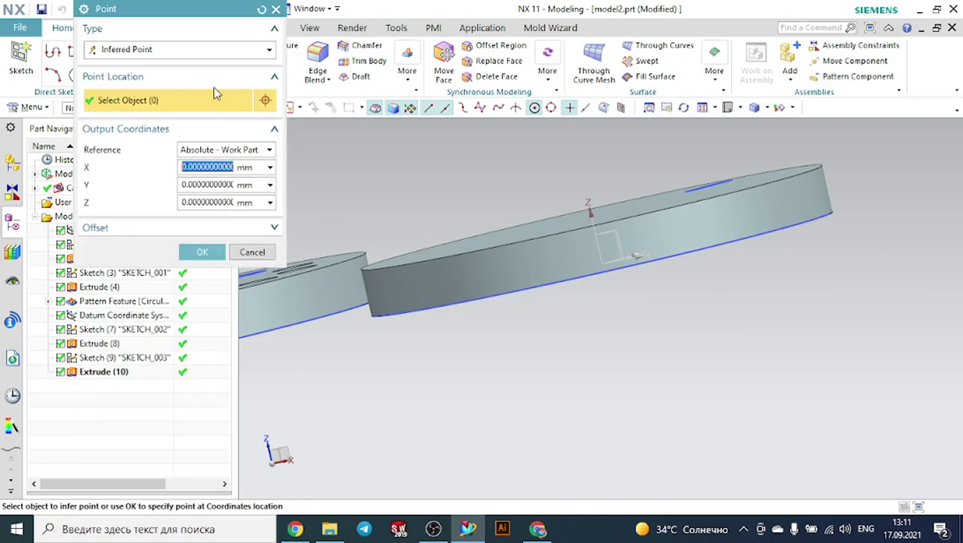
click(167, 51)
click(151, 96)
middle_drag(577, 346, 573, 188)
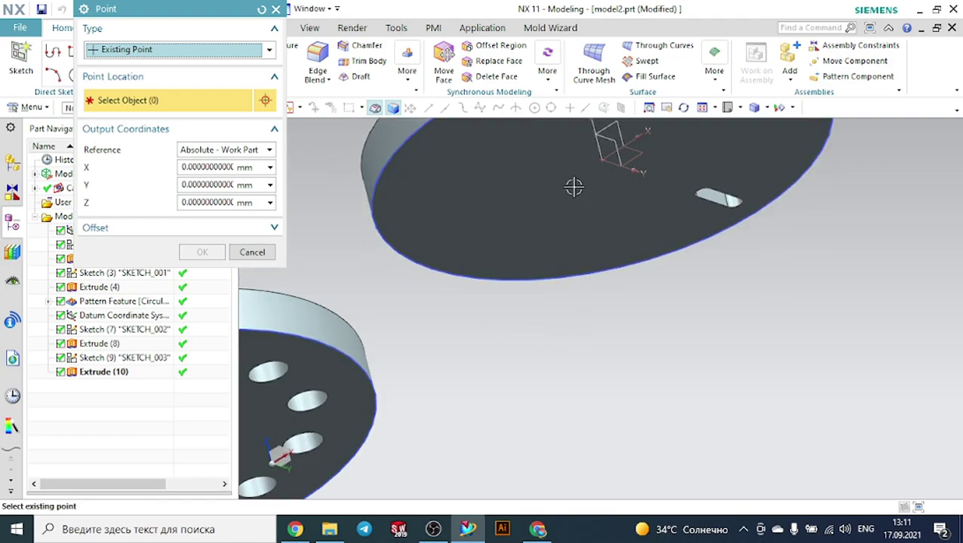
click(601, 159)
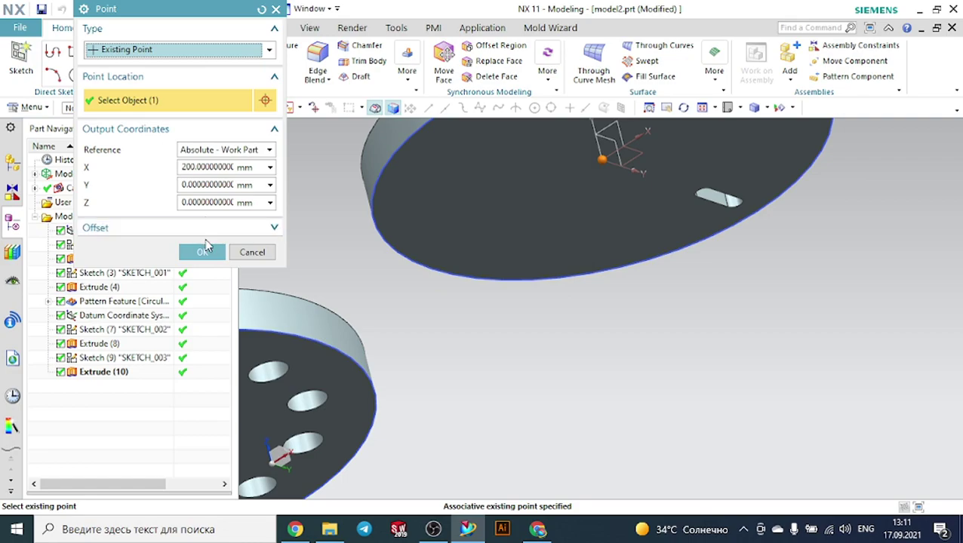
click(205, 249)
Set the angular spacing of the slot pattern to Count and Span with a span angle of 360 degrees.
middle_drag(696, 306, 555, 297)
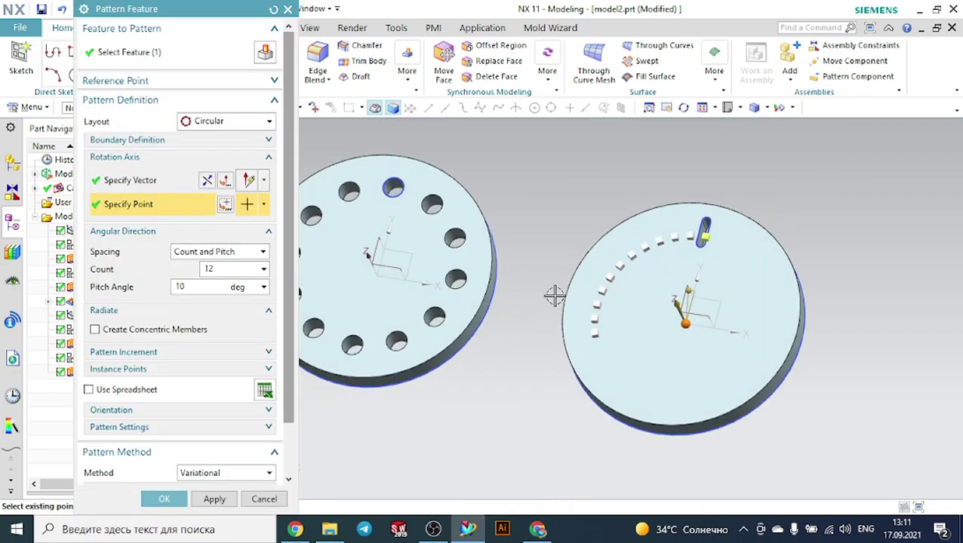
click(212, 254)
click(210, 279)
click(208, 285)
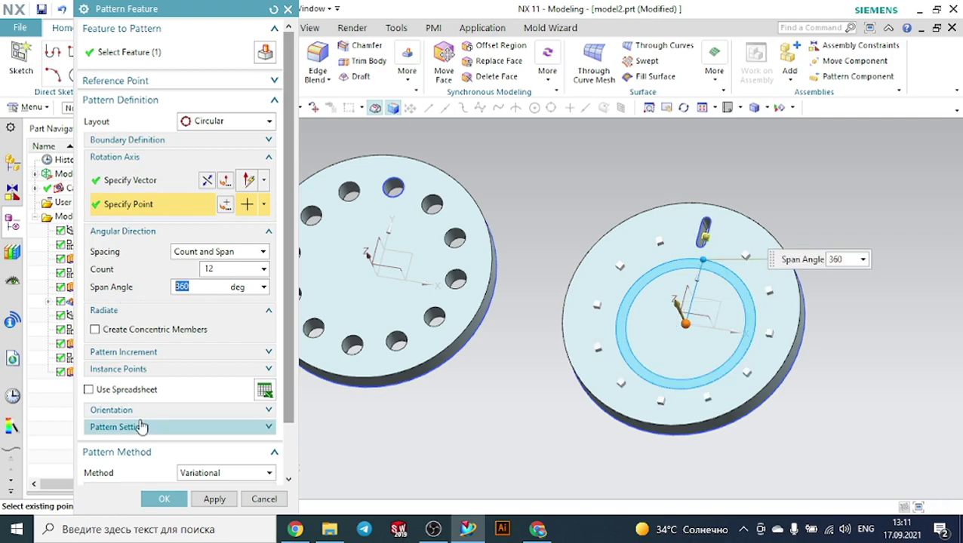
Preview the circular slot pattern on the second disc, then return to the pattern's settings.
scroll(154, 411, down, 3)
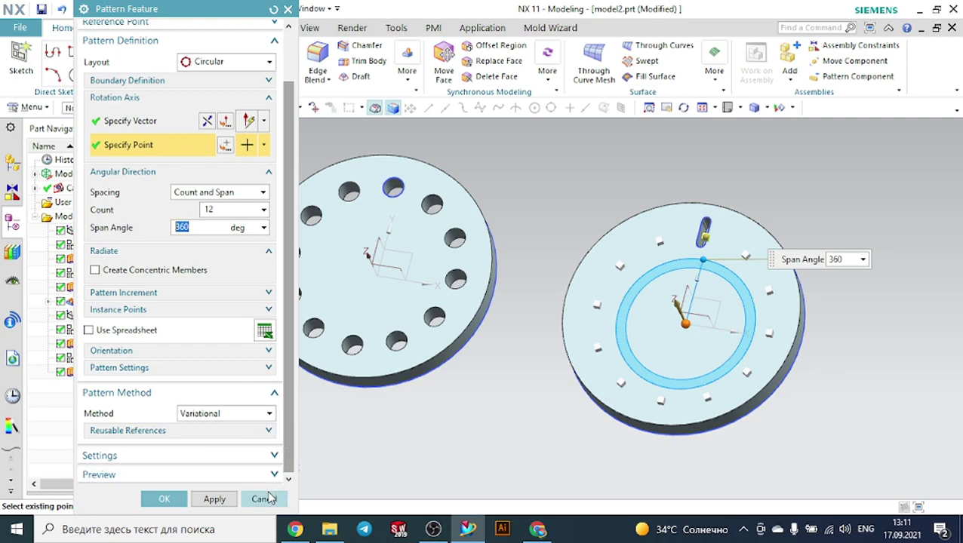
scroll(190, 480, down, 1)
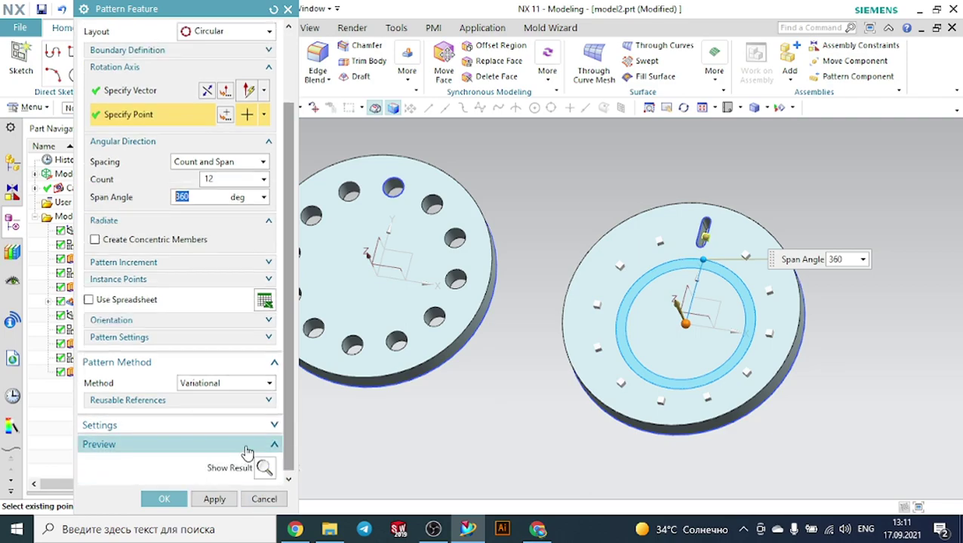
click(264, 467)
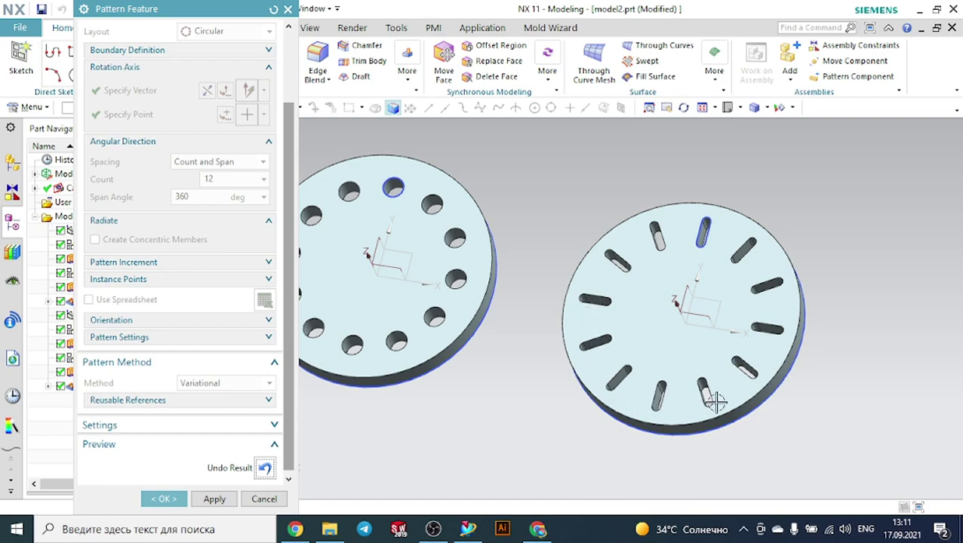
click(264, 468)
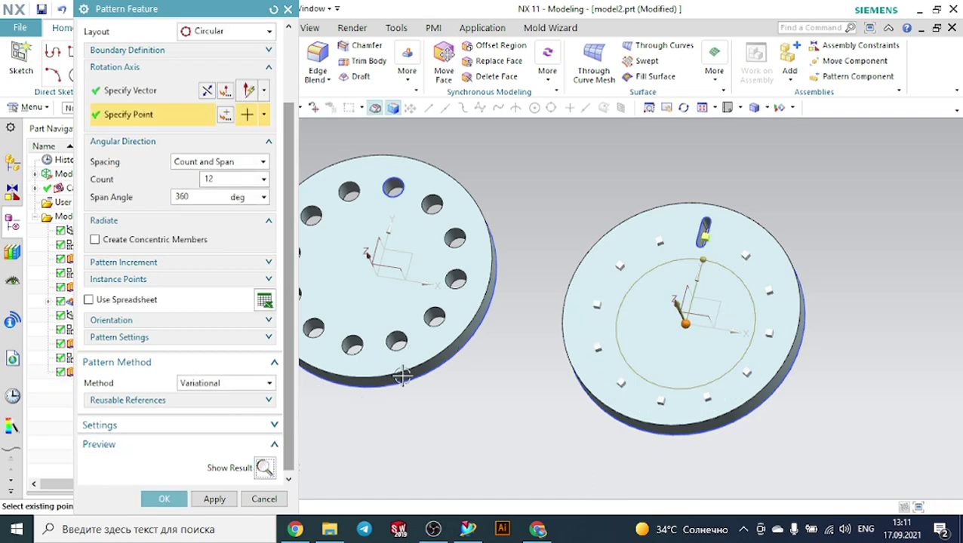
Review the Pattern Settings and the available Output types, keeping Pattern Feature as the output.
scroll(151, 411, down, 1)
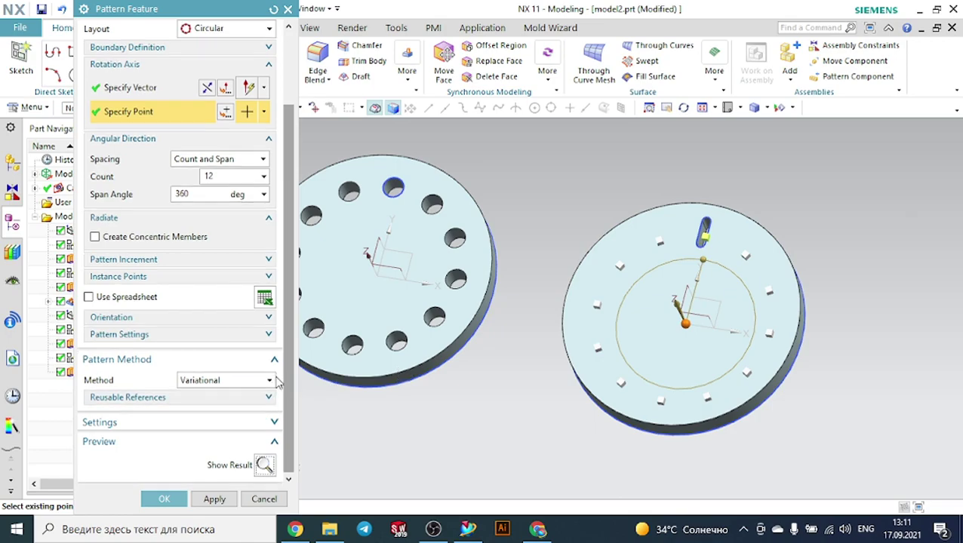
click(146, 422)
click(146, 422)
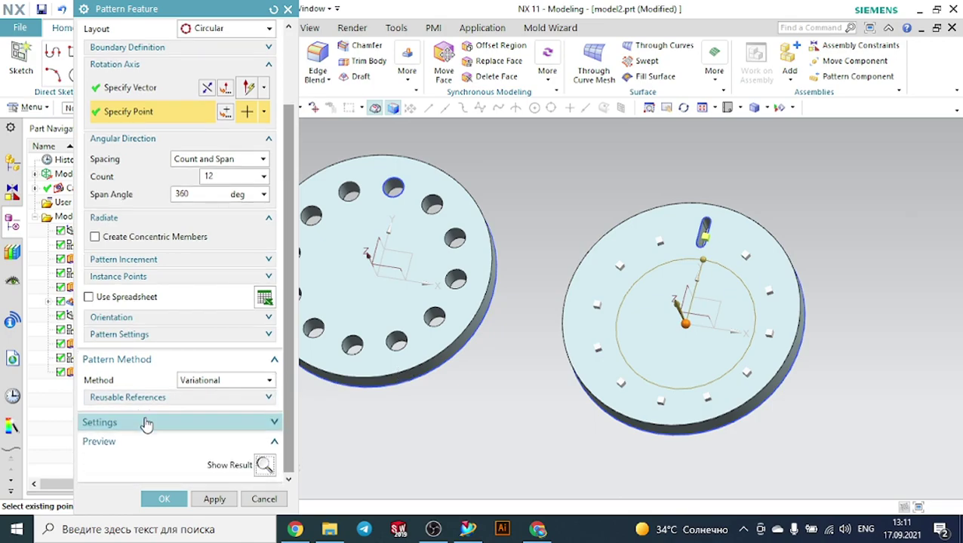
click(145, 337)
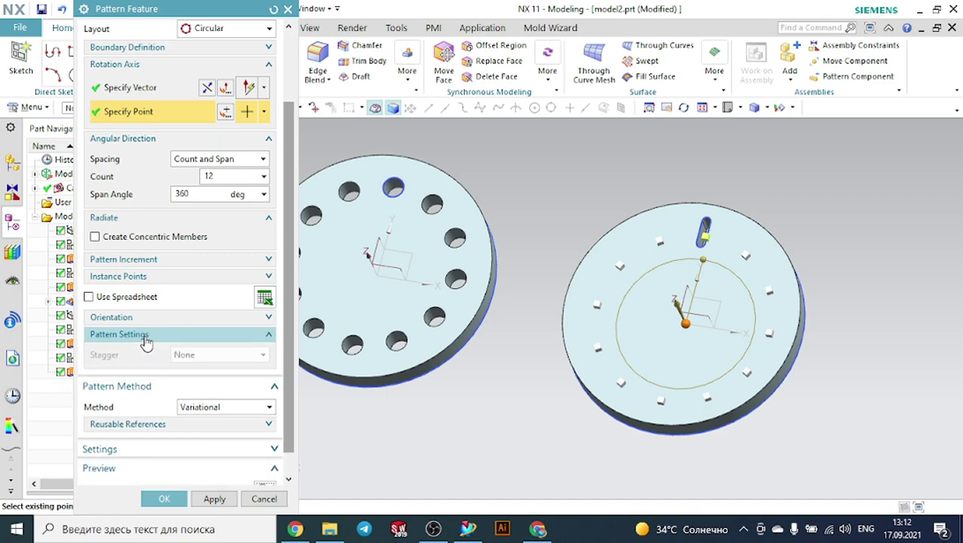
click(146, 337)
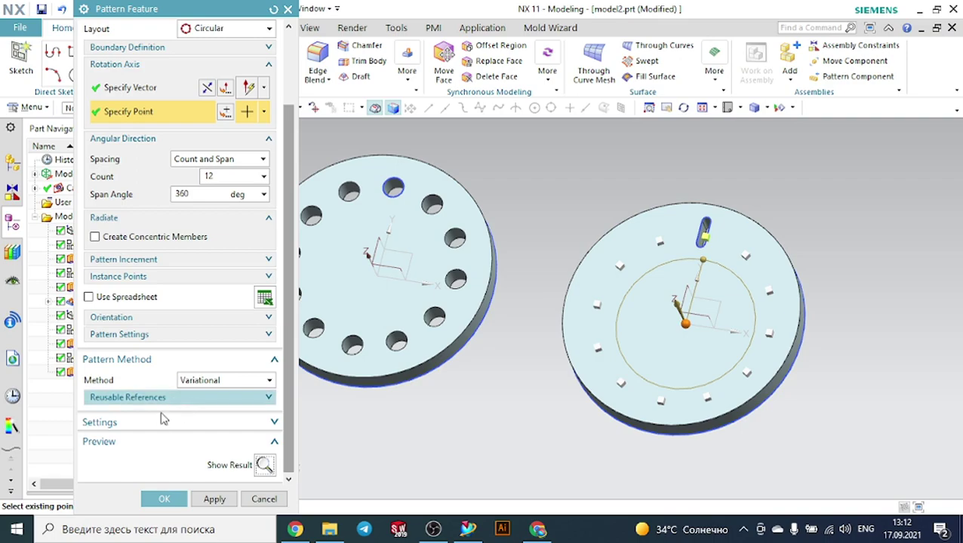
click(175, 421)
click(194, 445)
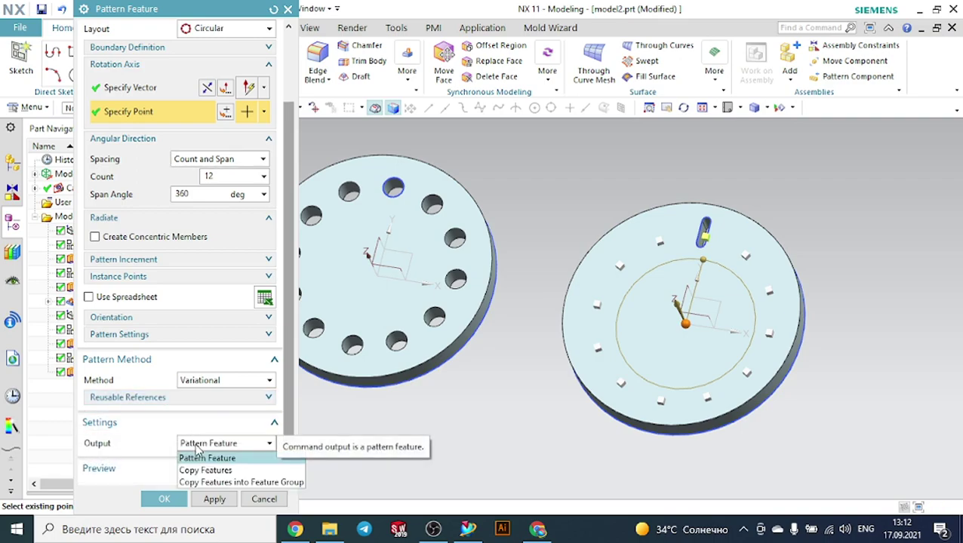
click(204, 457)
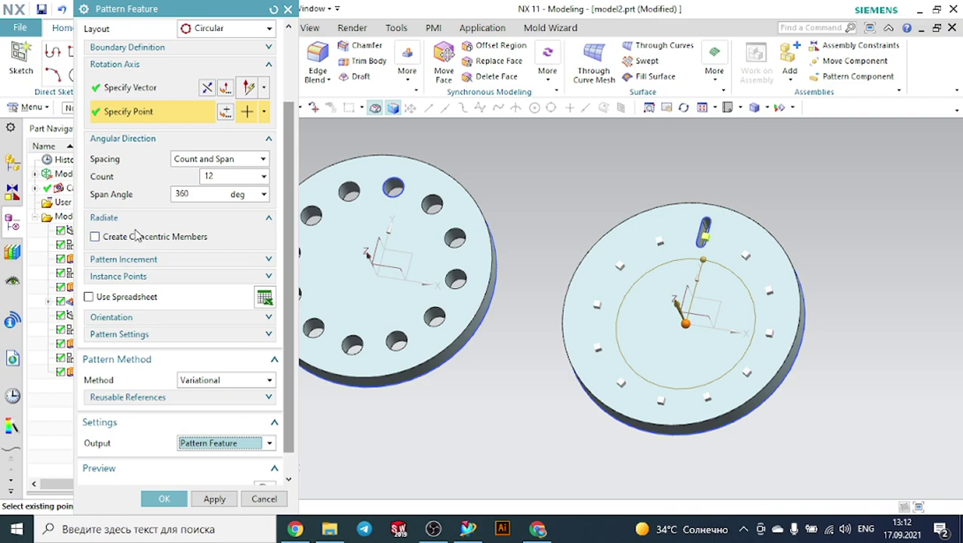
Review the orientation choices, keep Follow Pattern and preview how the slots are oriented around the second disc.
click(141, 320)
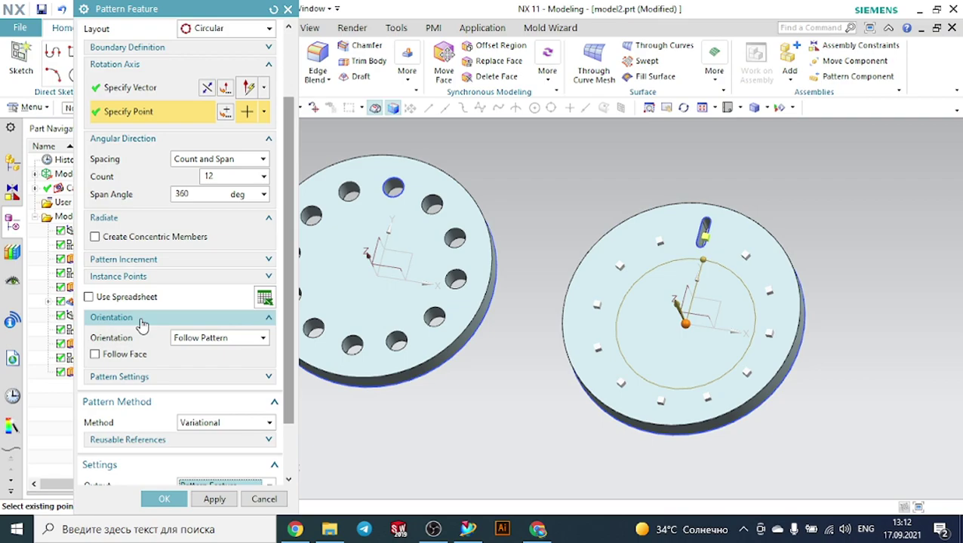
click(207, 339)
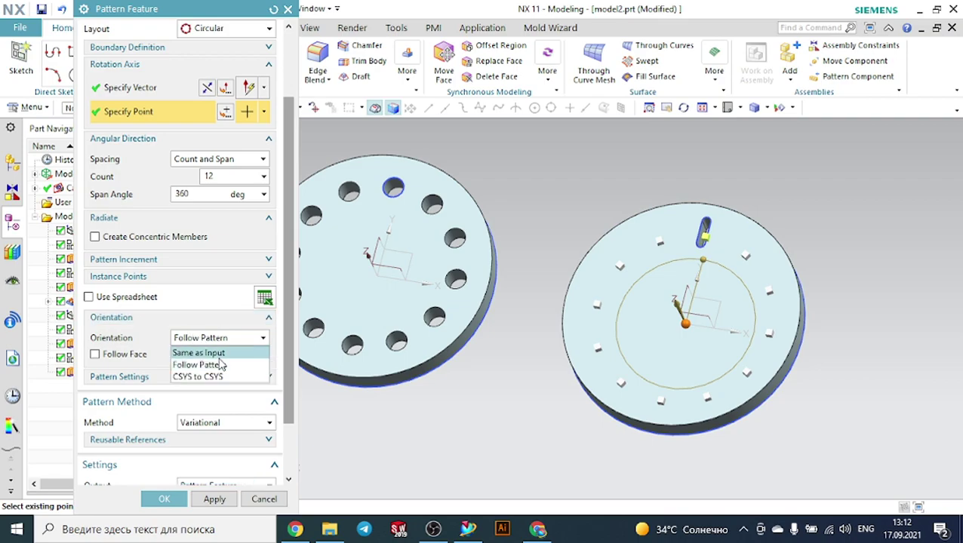
click(218, 366)
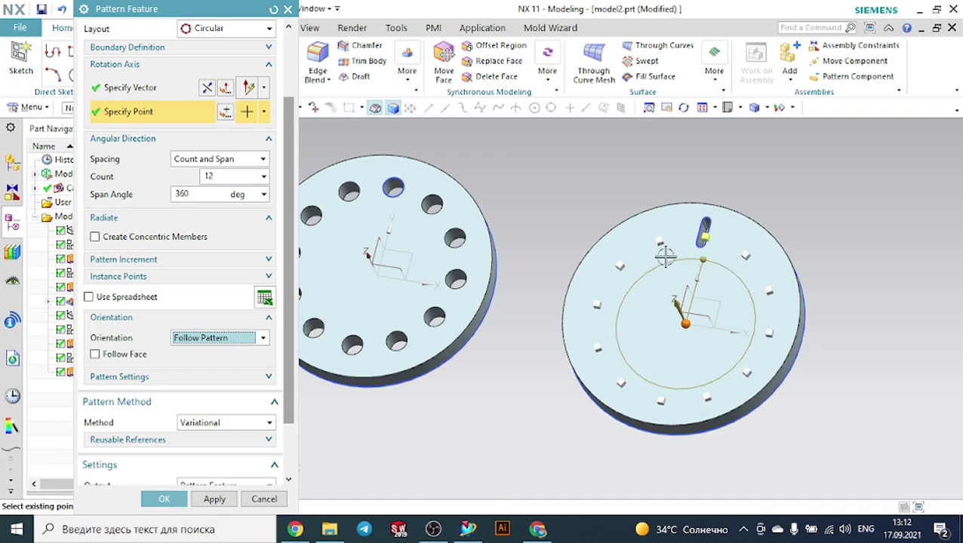
scroll(244, 434, down, 2)
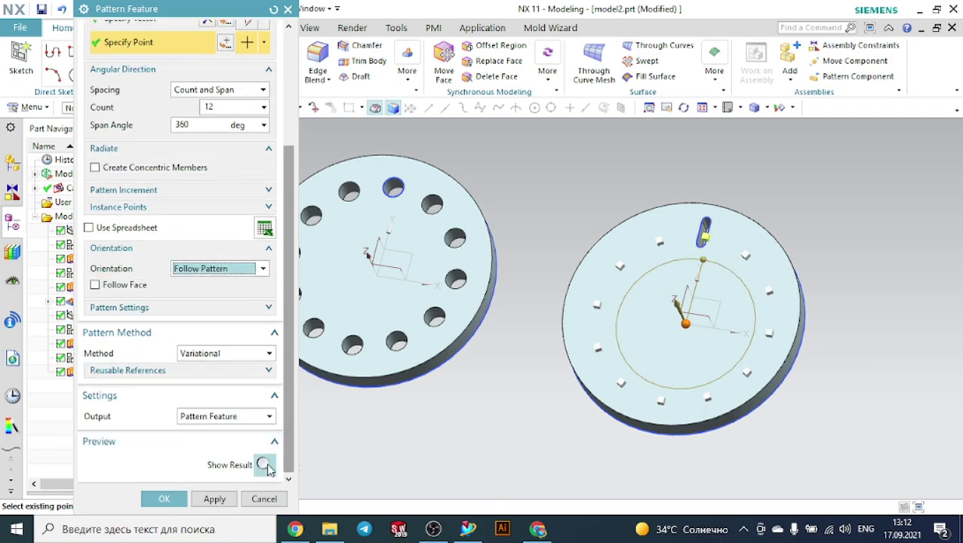
click(264, 465)
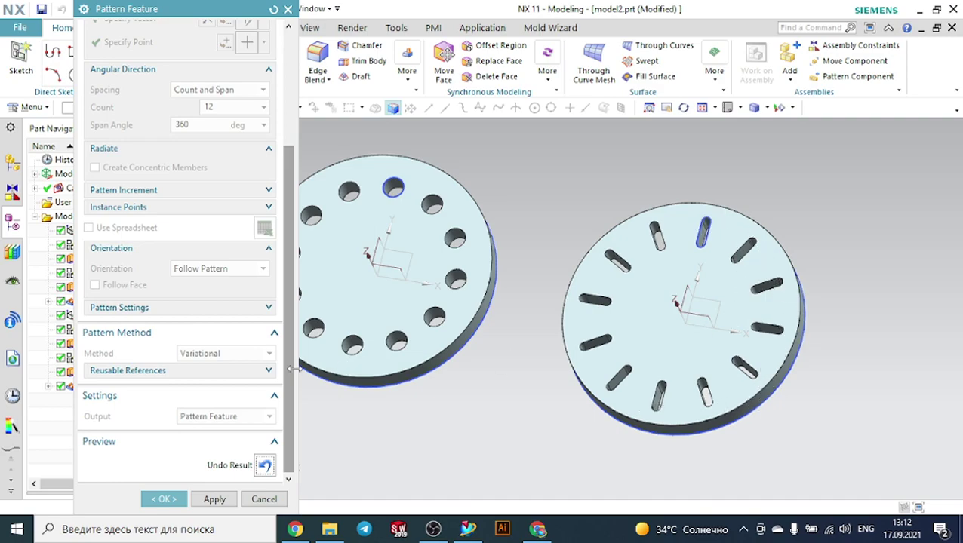
click(264, 465)
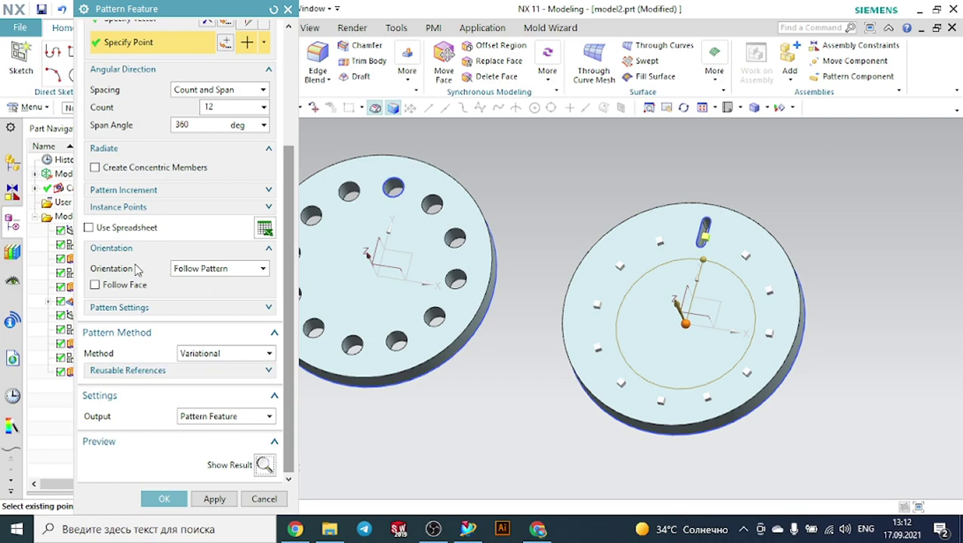
Set the slot pattern's orientation to Same as Input, preview it on the second disc, and return to the pattern settings.
click(180, 270)
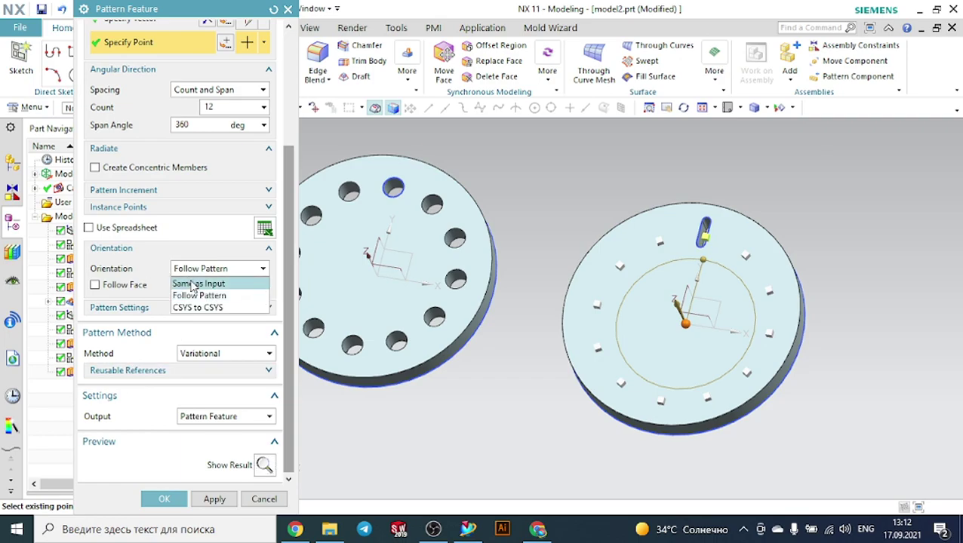
click(192, 285)
click(203, 273)
click(202, 281)
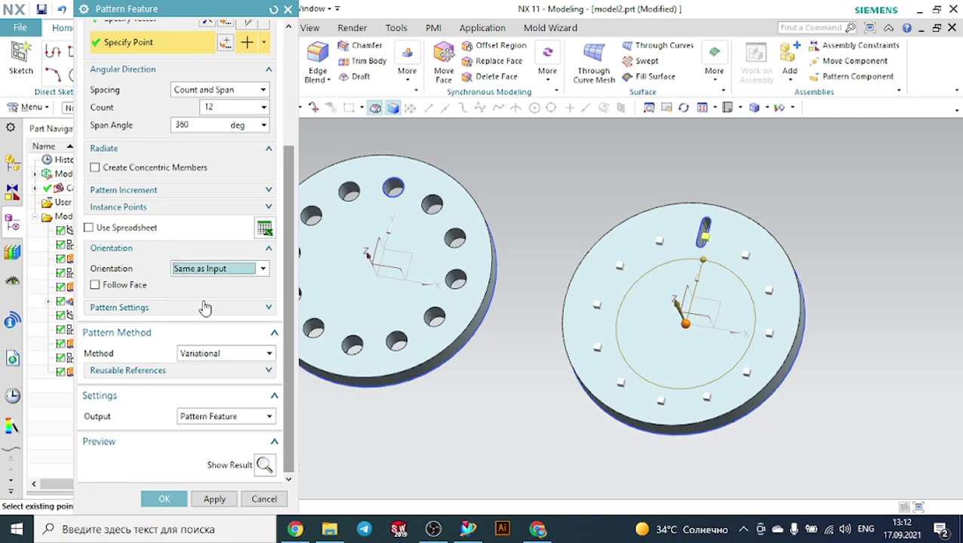
click(264, 465)
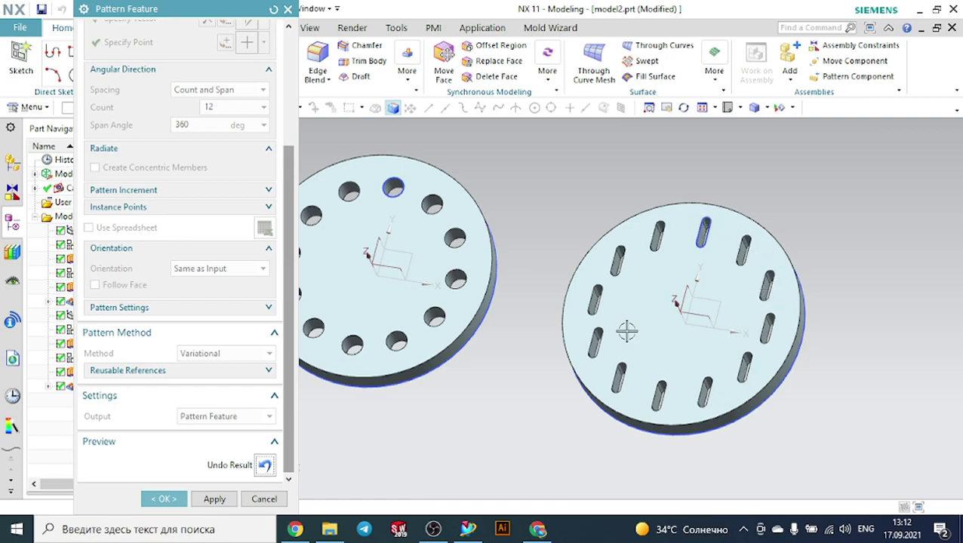
scroll(523, 308, down, 1)
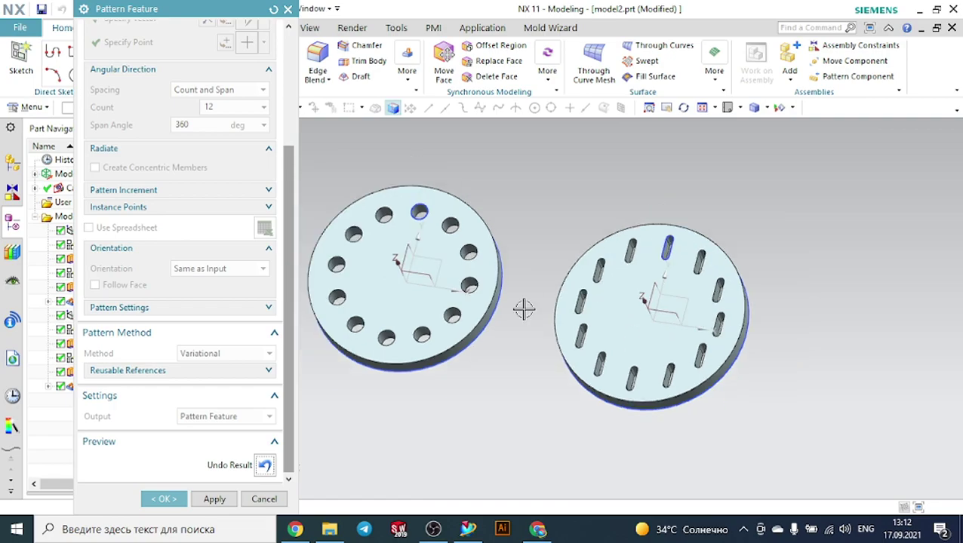
click(727, 108)
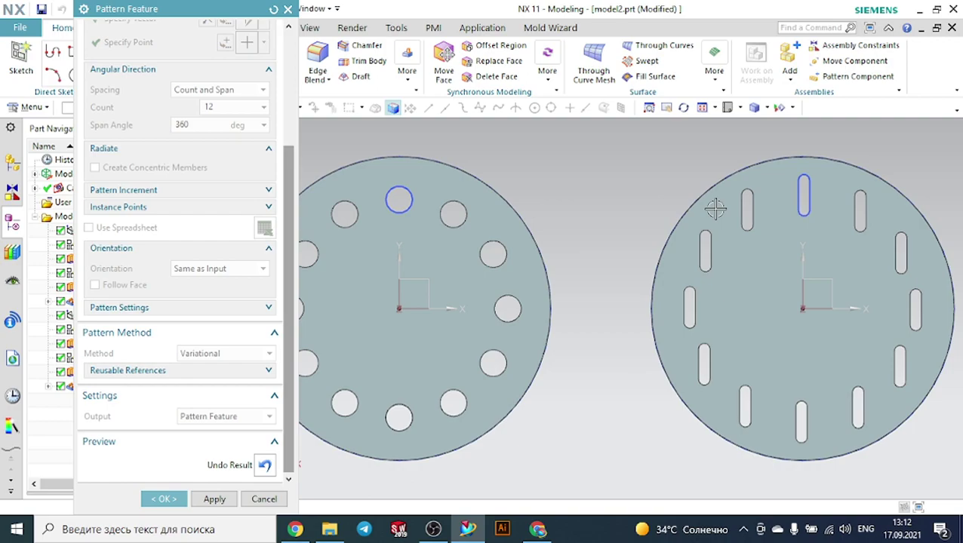
click(264, 465)
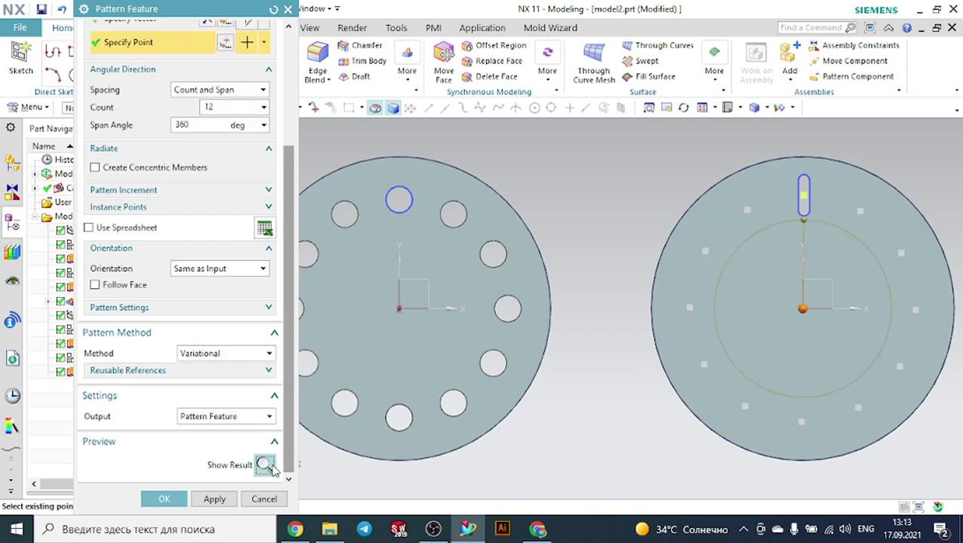
Set the slot pattern's orientation to Follow Pattern, preview the slots on the second disc, and return to the settings.
click(215, 269)
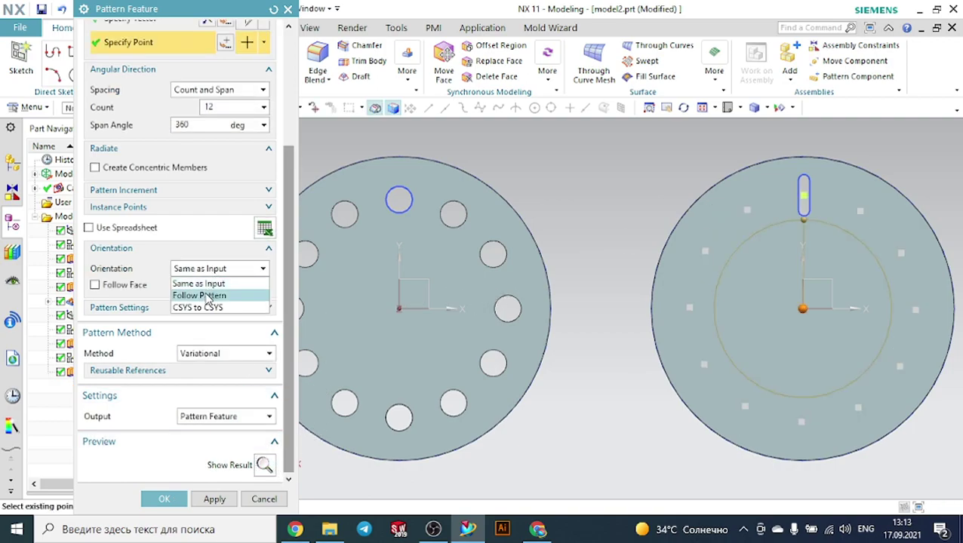
click(208, 296)
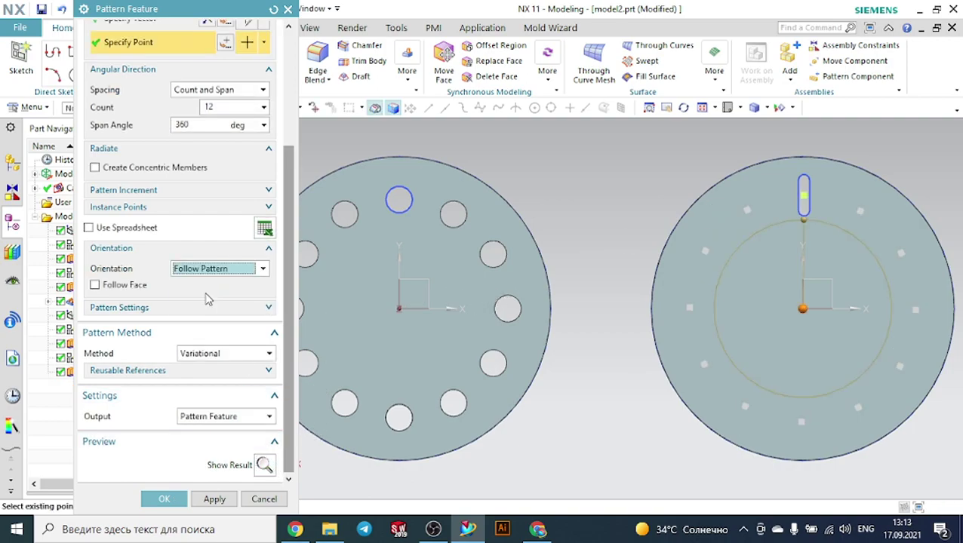
click(264, 465)
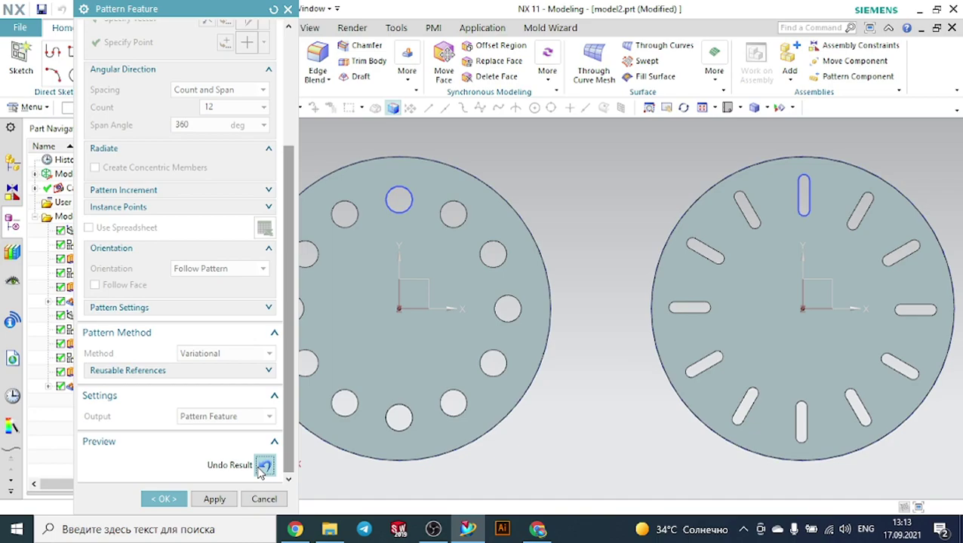
click(264, 467)
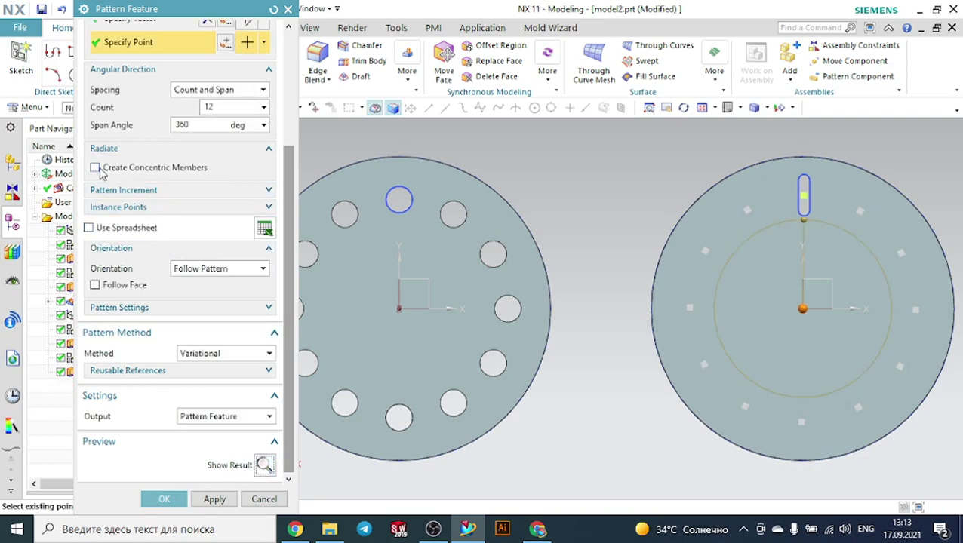
Add concentric members to the slot pattern with count 2 and a pitch distance of -26 mm, and preview the inner ring.
click(95, 168)
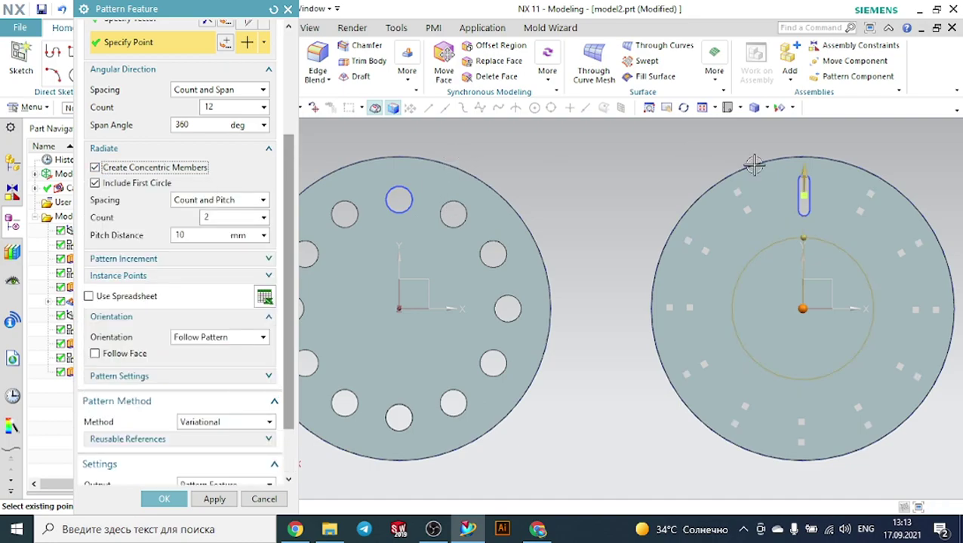
drag(804, 195, 796, 245)
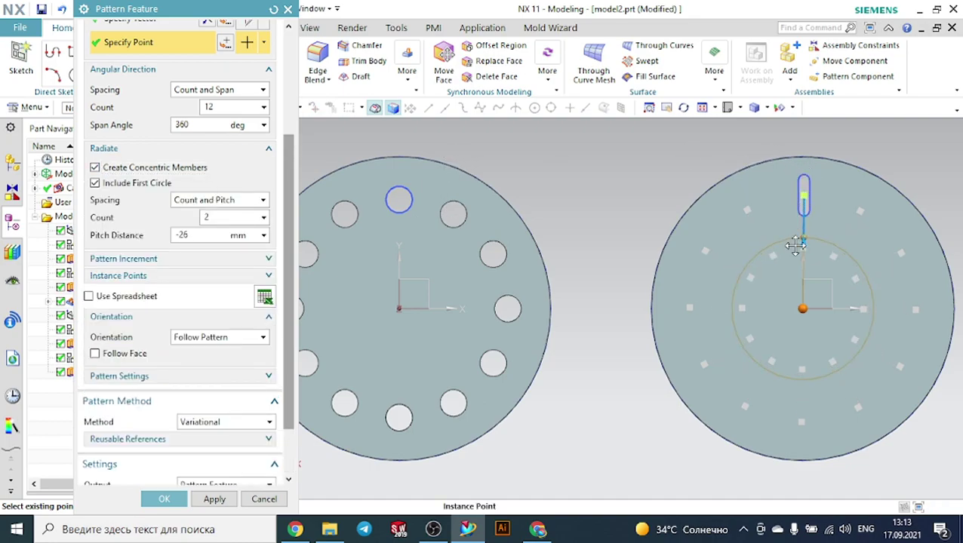
scroll(293, 444, down, 3)
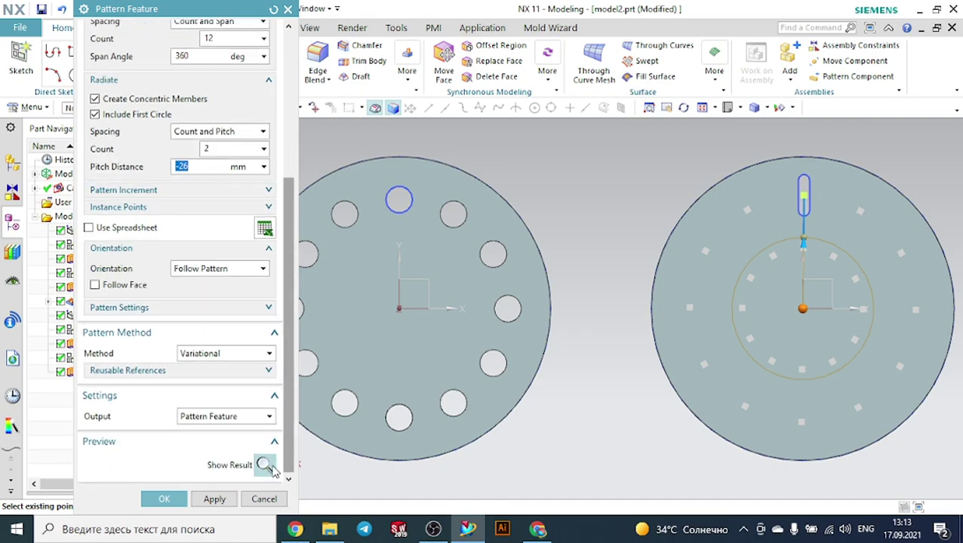
click(266, 464)
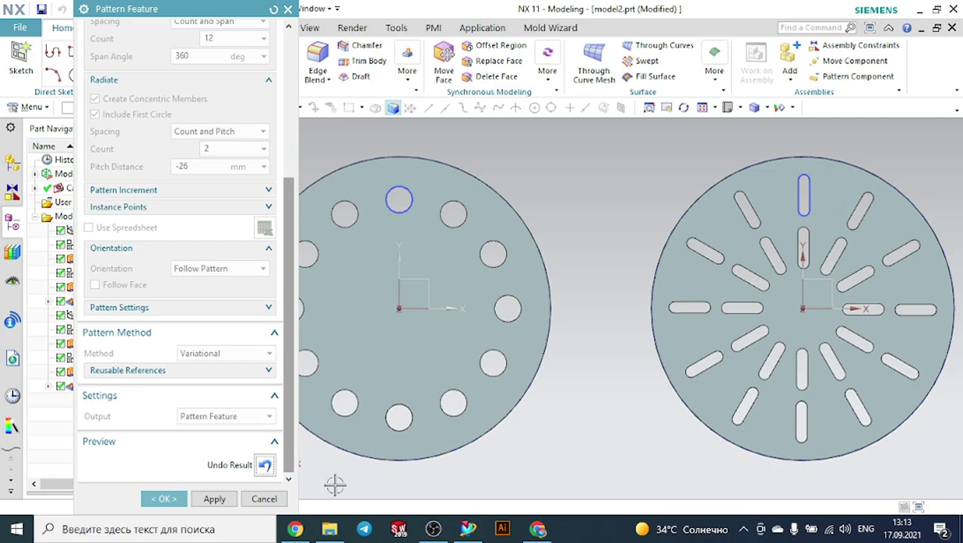
click(263, 466)
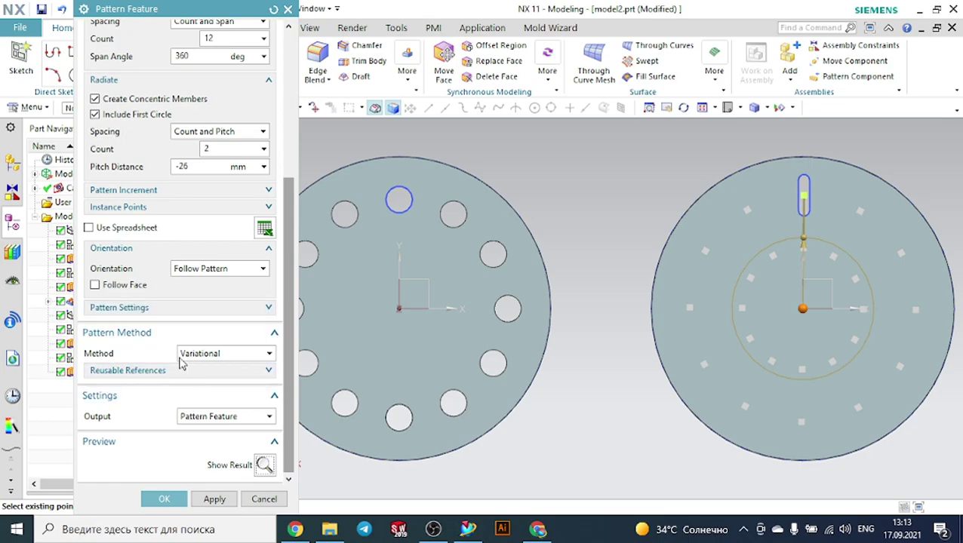
Set the slot pattern's Stagger to Angle, preview the staggered rings, and create the pattern on the second disc.
click(189, 271)
click(189, 275)
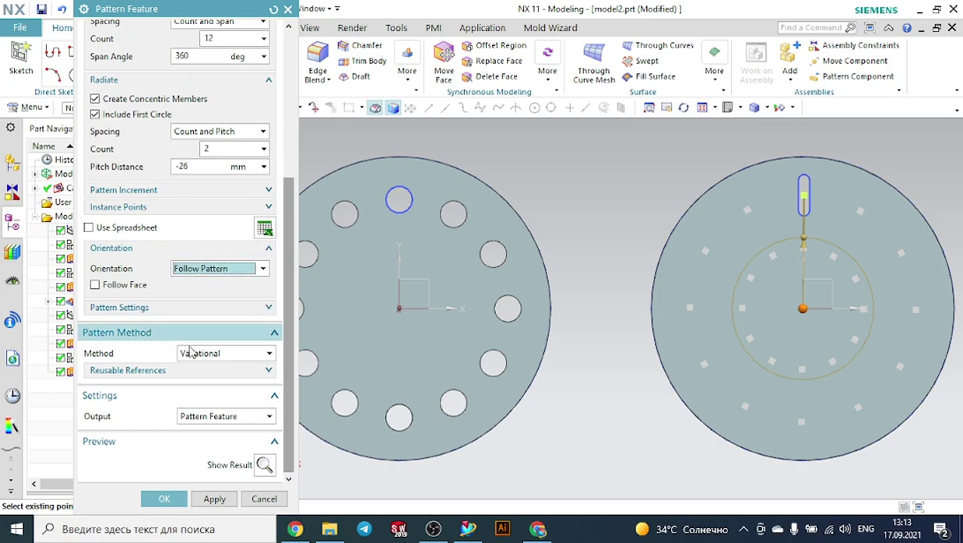
click(146, 310)
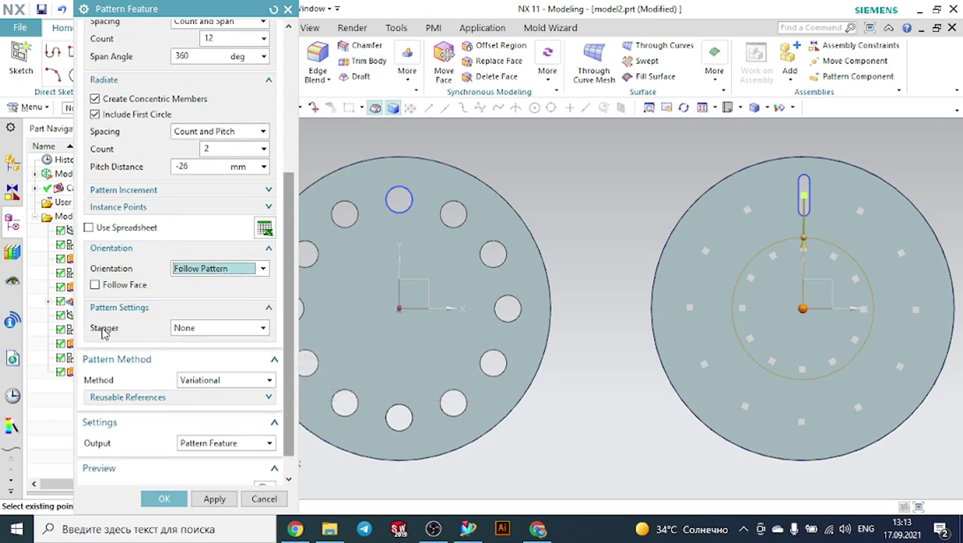
click(193, 329)
click(184, 355)
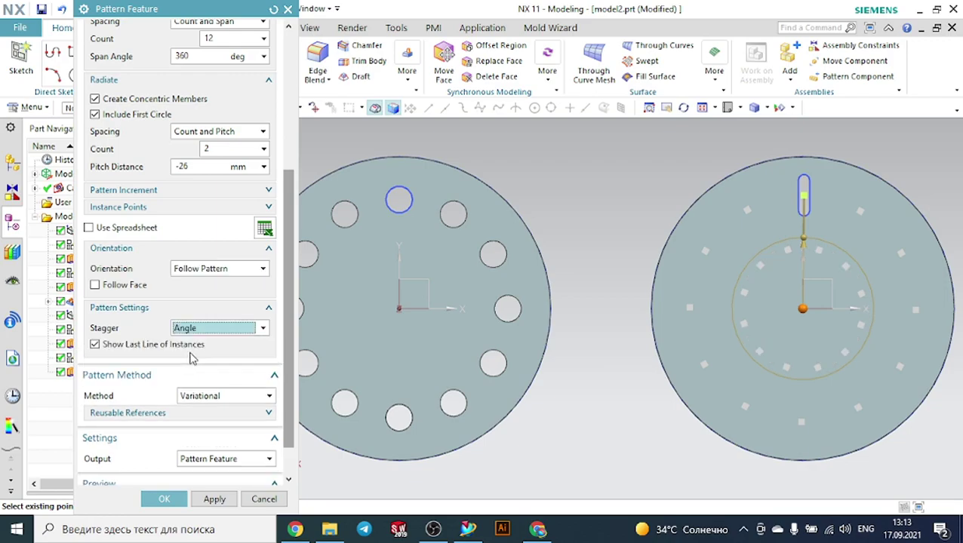
scroll(325, 438, down, 3)
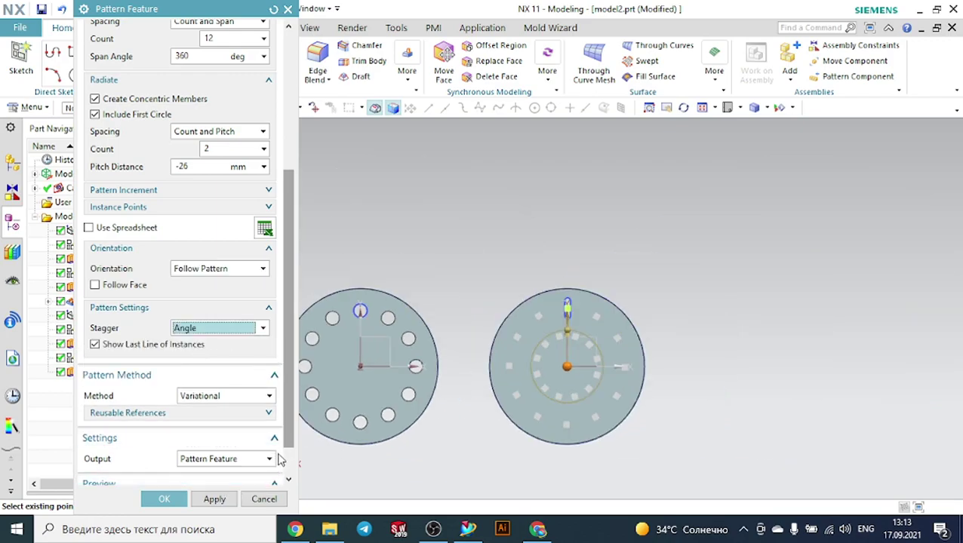
scroll(279, 463, down, 1)
click(264, 465)
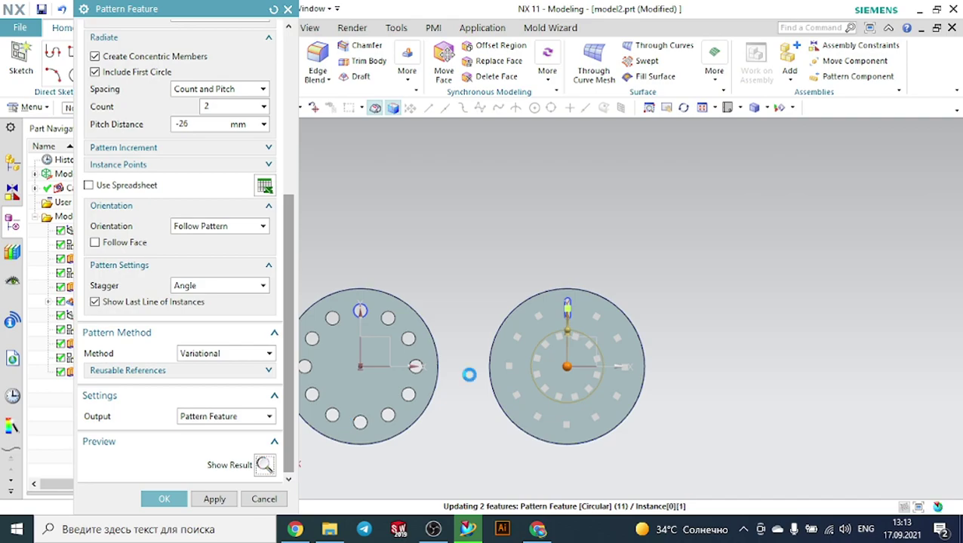
scroll(551, 323, up, 1)
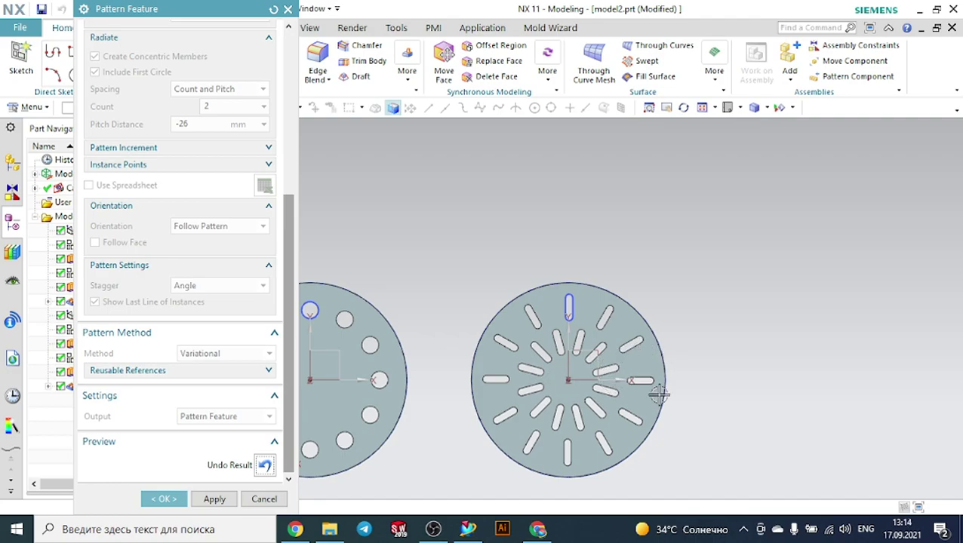
middle_drag(744, 362, 655, 353)
click(167, 499)
Create a datum coordinate system offset -200 mm along X from the coordinate system of the disc with round holes.
middle_drag(709, 259, 735, 283)
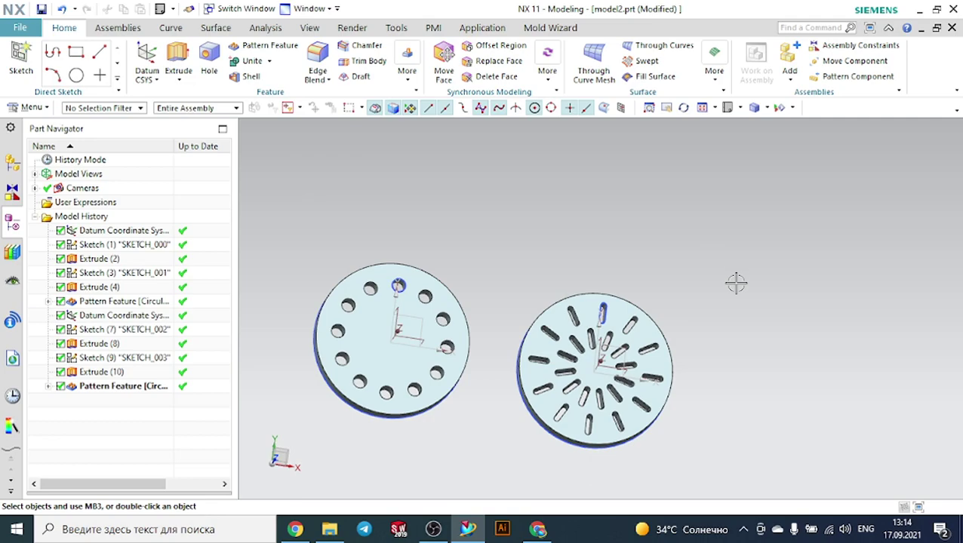
middle_drag(728, 230, 700, 211)
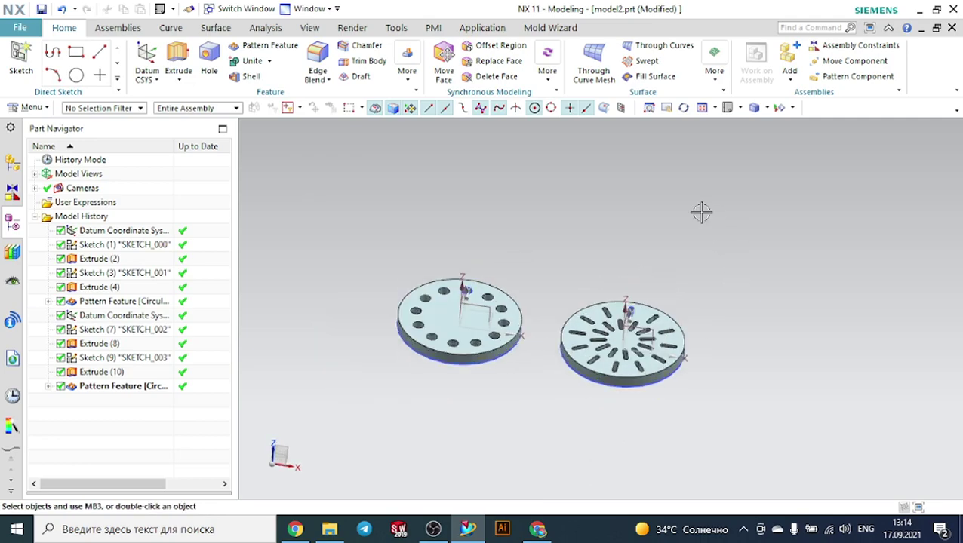
middle_drag(561, 188, 514, 193)
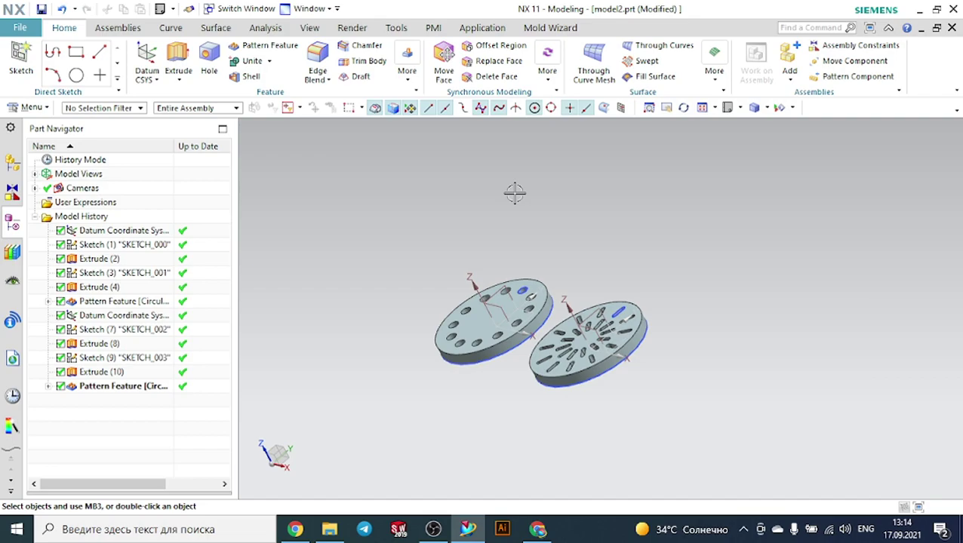
click(143, 51)
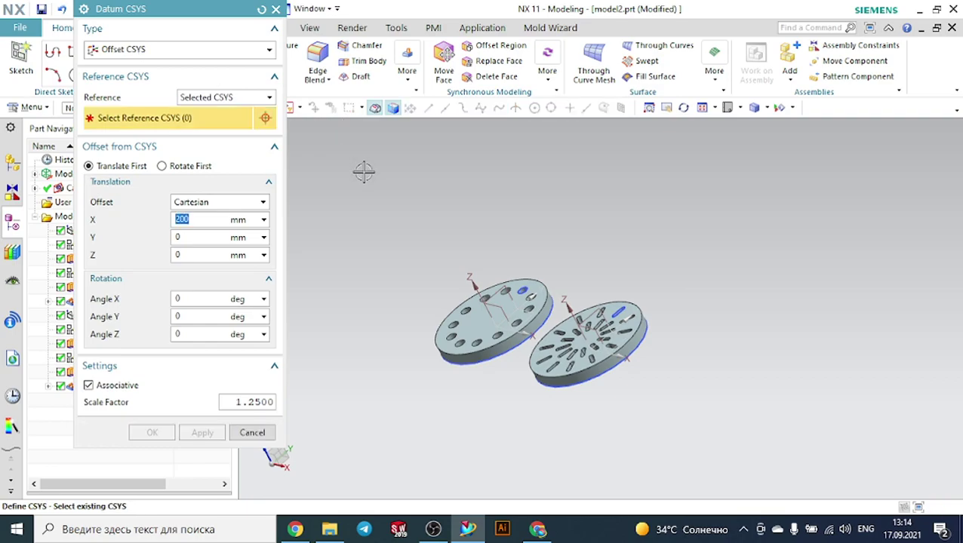
middle_drag(307, 165, 339, 191)
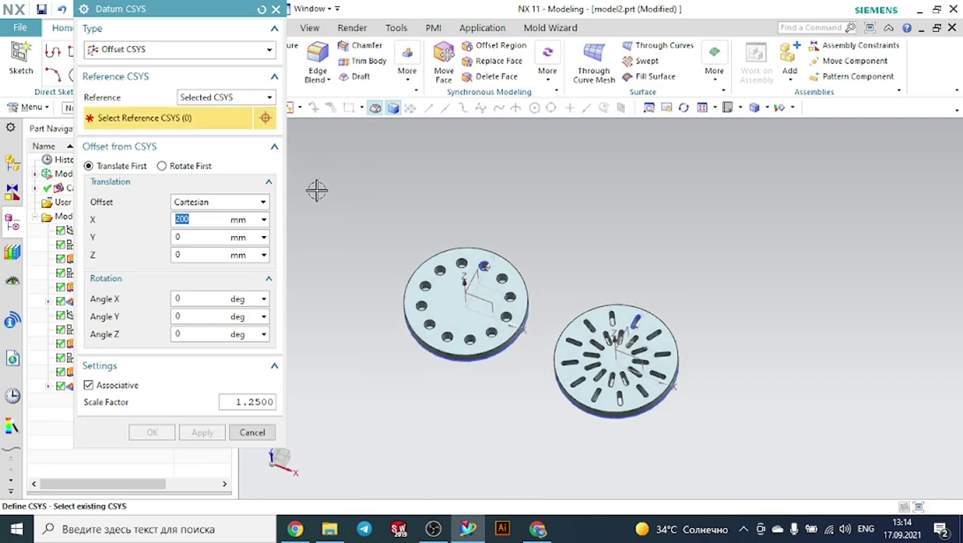
scroll(418, 262, up, 3)
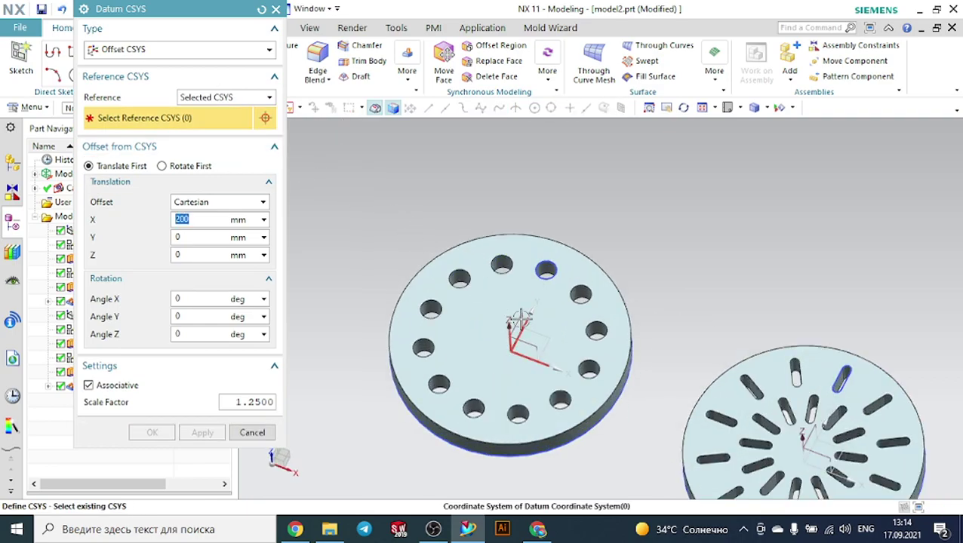
click(517, 313)
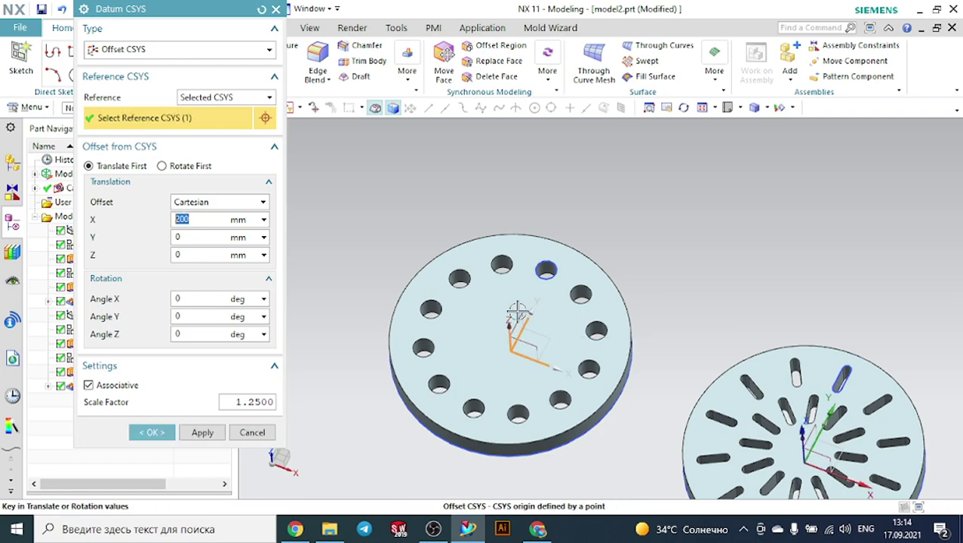
scroll(504, 223, down, 2)
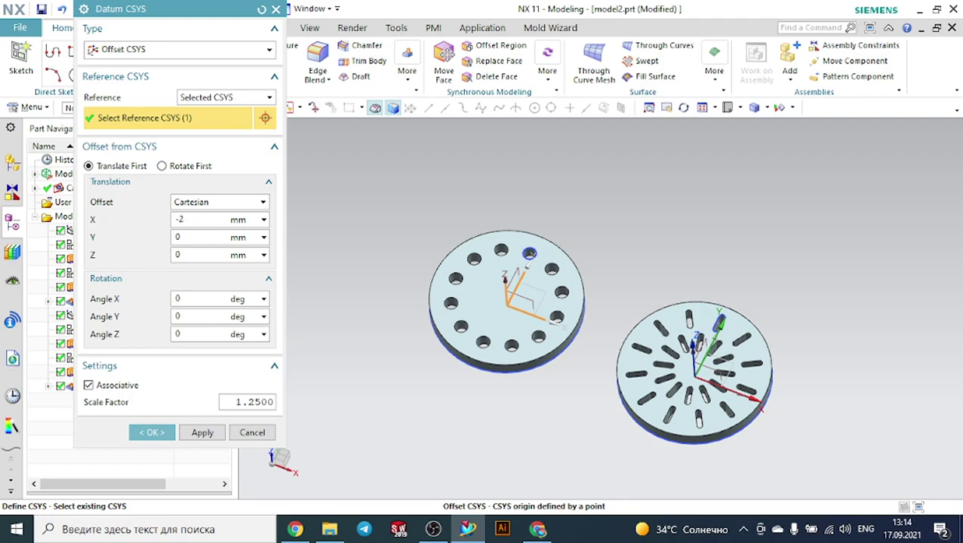
key(Return)
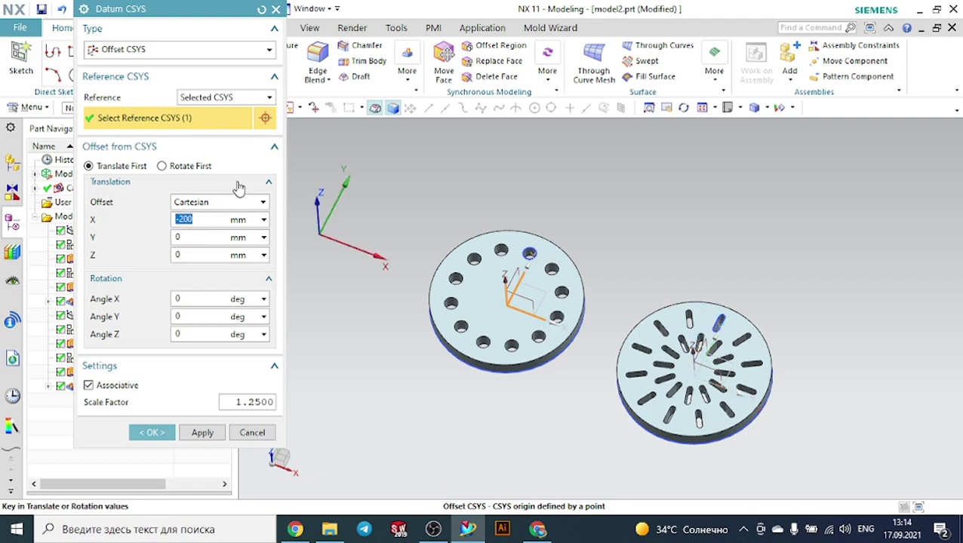
click(157, 433)
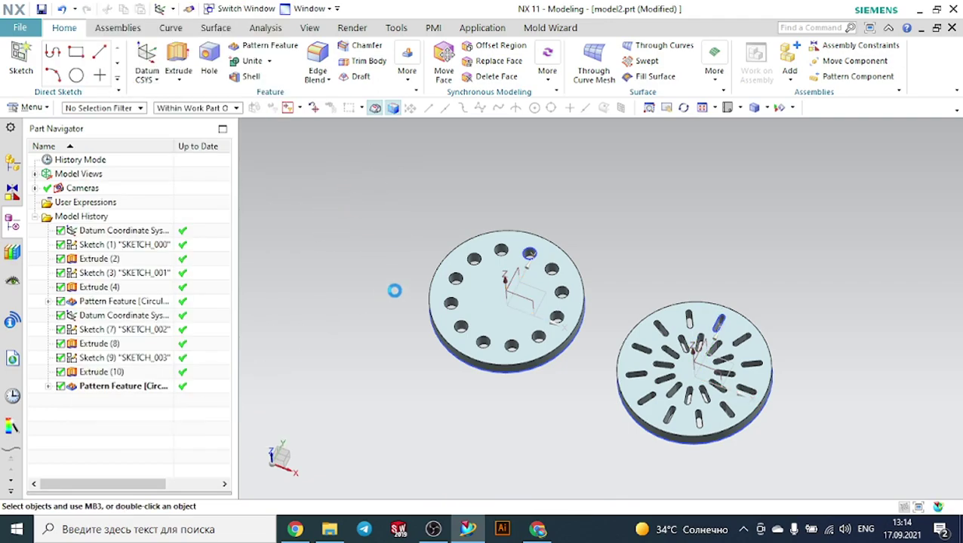
middle_drag(333, 309, 347, 325)
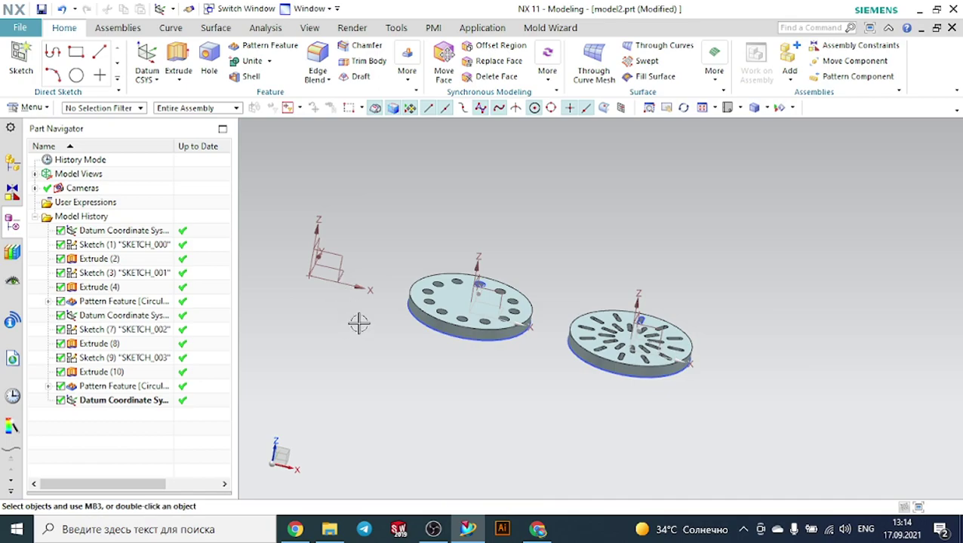
click(20, 61)
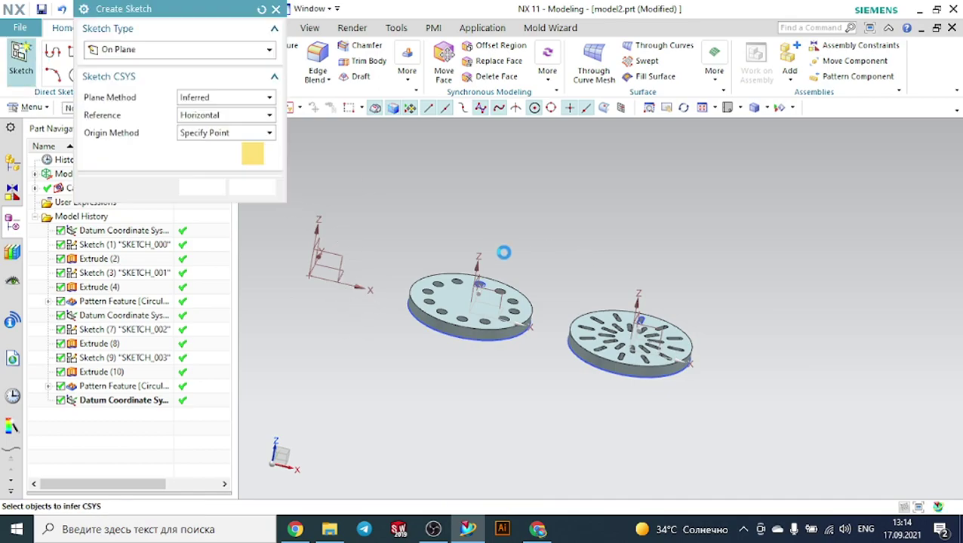
click(339, 271)
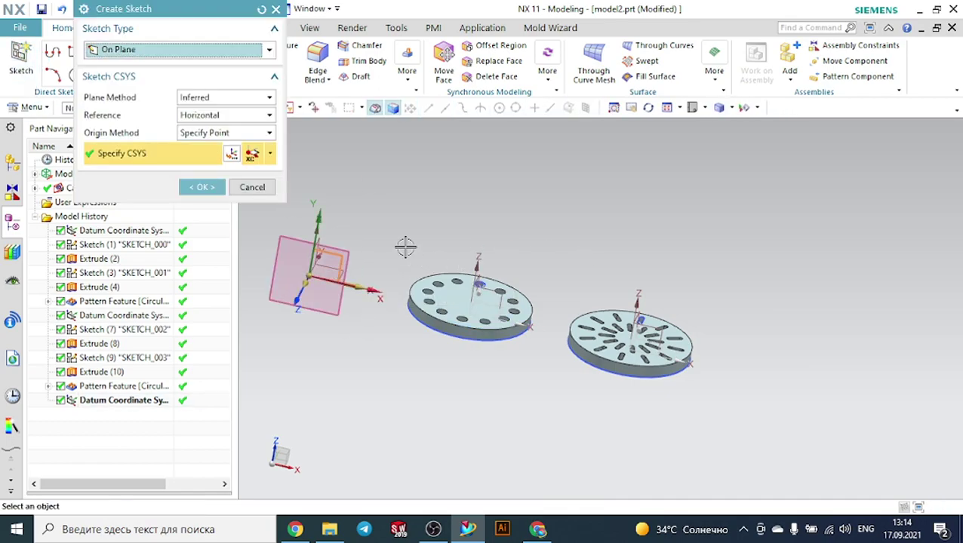
key(Escape)
middle_drag(436, 218, 400, 243)
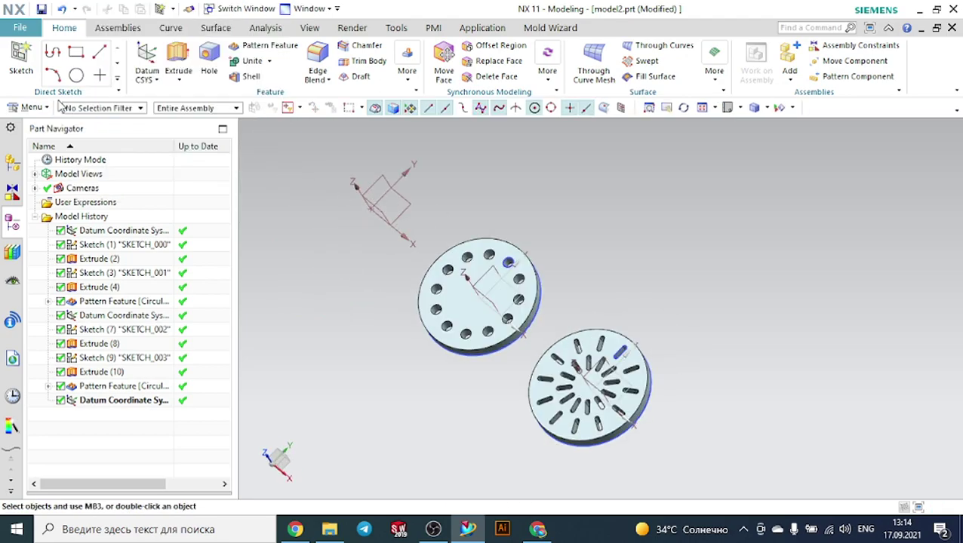
Create a sketch on the XY plane of the new coordinate system and draw a 150 mm diameter circle centred on its origin.
click(405, 203)
click(202, 187)
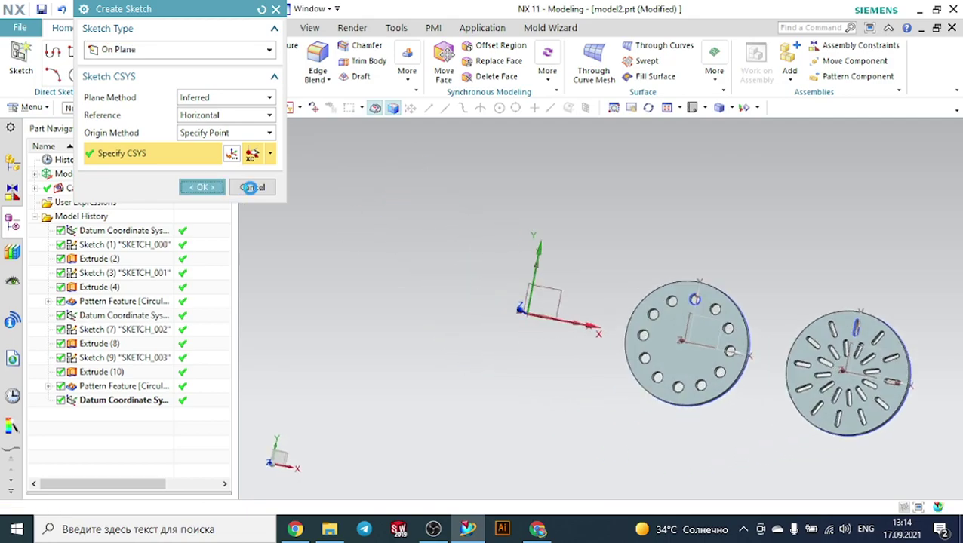
click(176, 51)
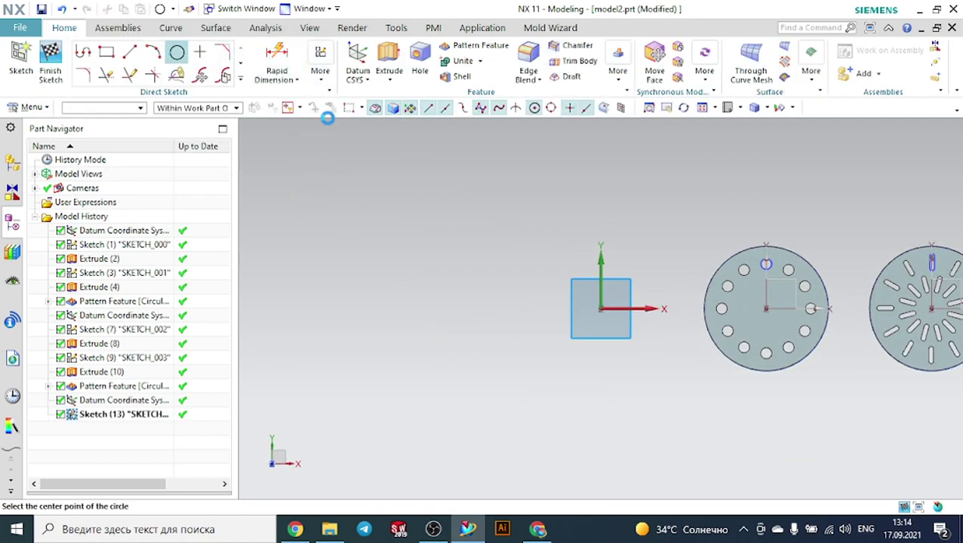
click(598, 308)
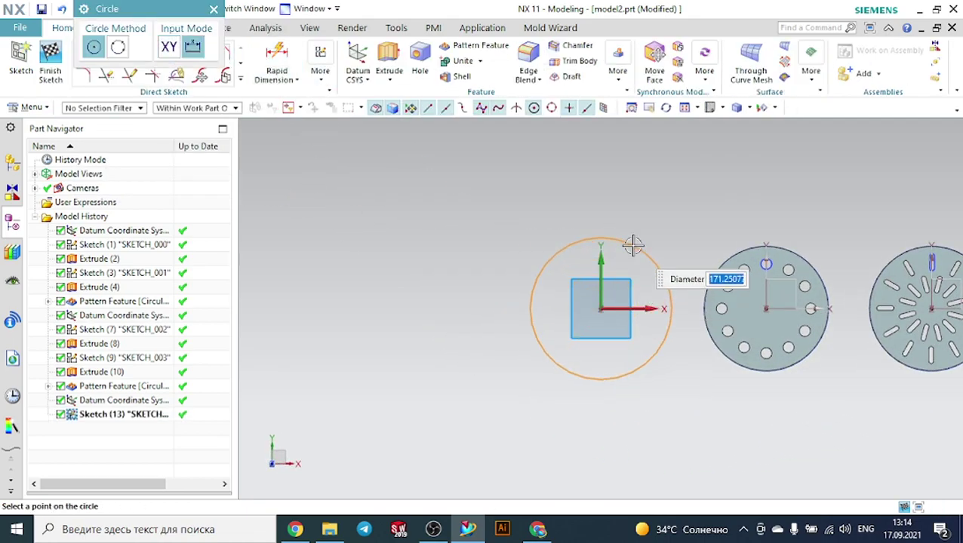
text(150)
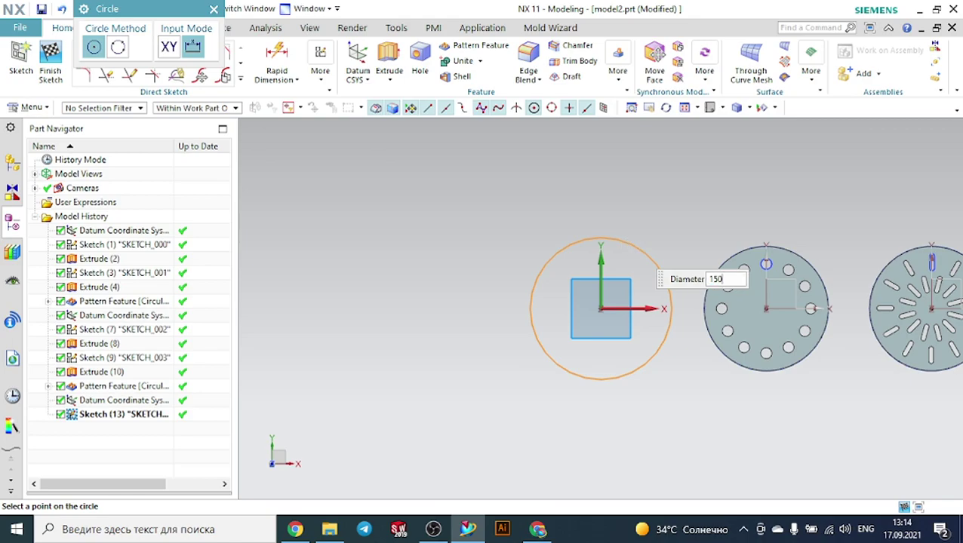
key(Return)
key(Escape)
Extrude the circle from 0 to 15 mm as a separate body with Boolean set to None.
middle_drag(408, 387, 416, 221)
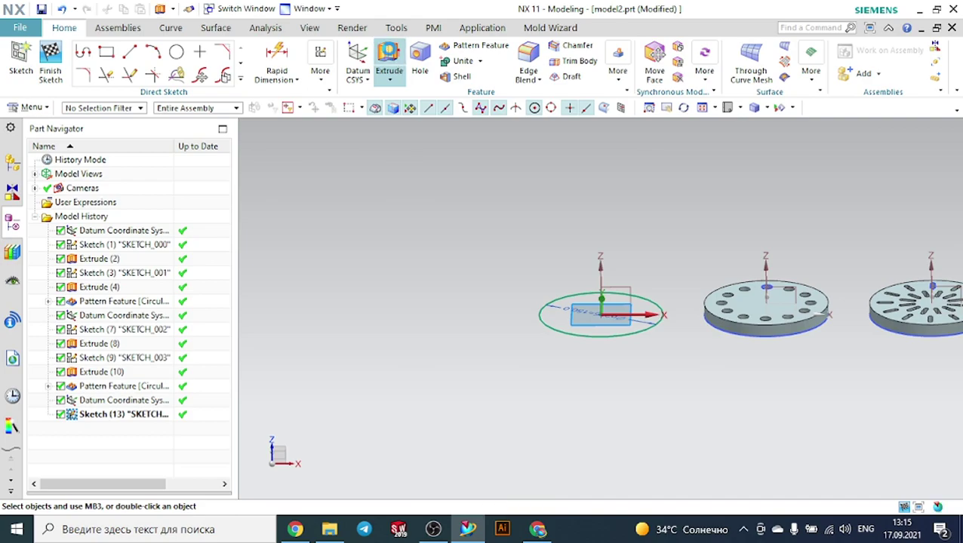
click(390, 70)
click(224, 273)
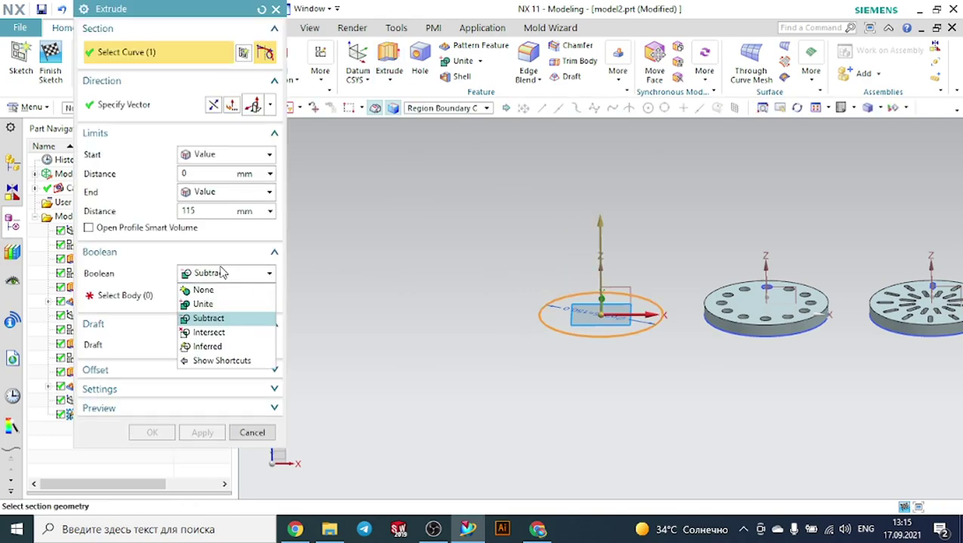
click(212, 290)
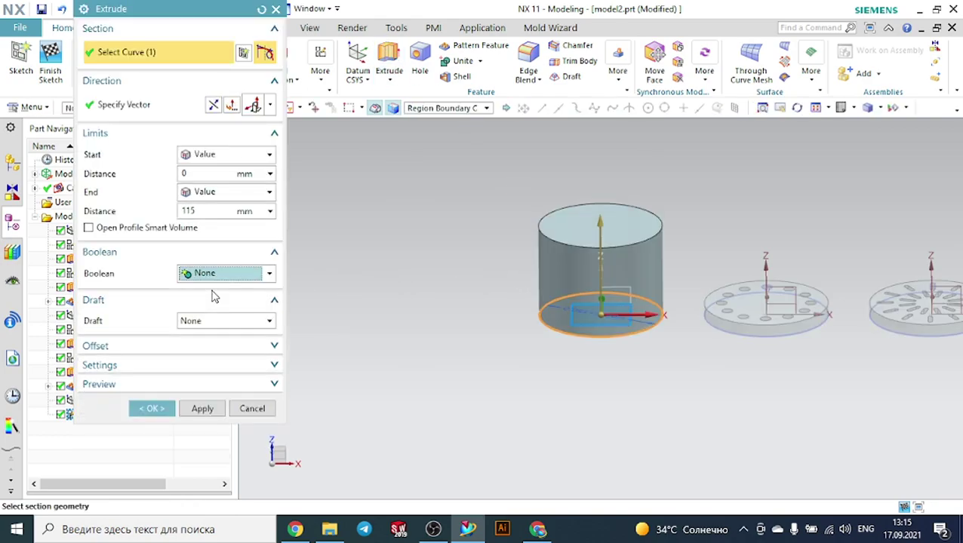
click(202, 211)
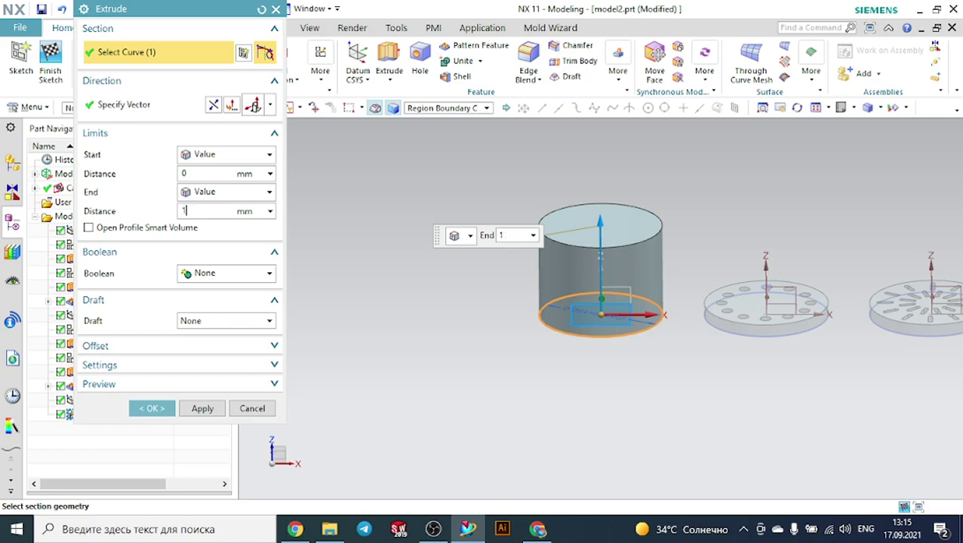
key(Return)
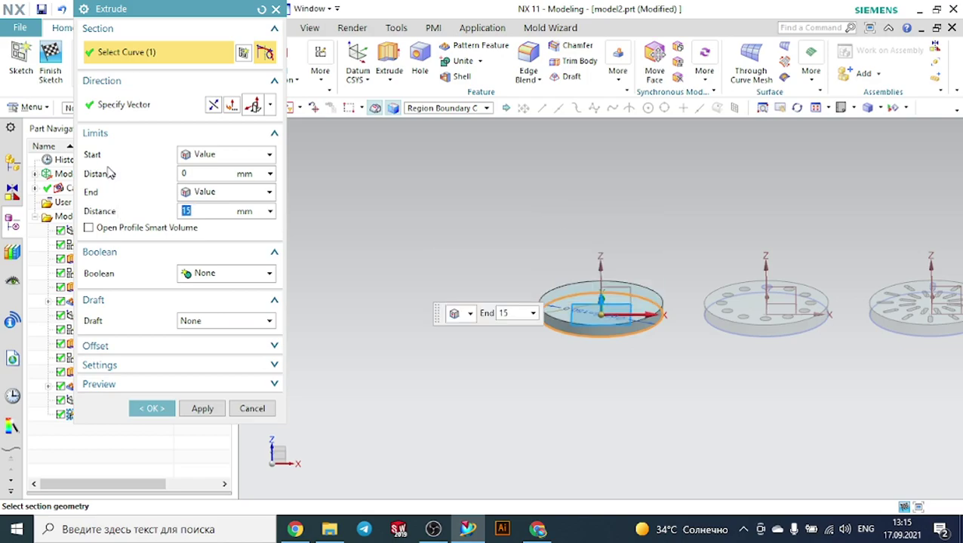
click(150, 408)
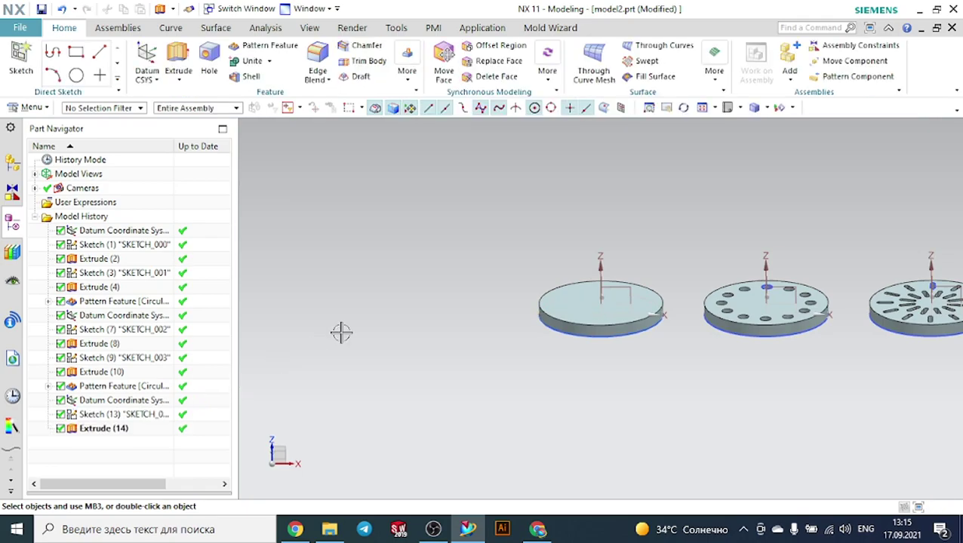
Start a new sketch on the upper flat face of the plain disc.
click(21, 60)
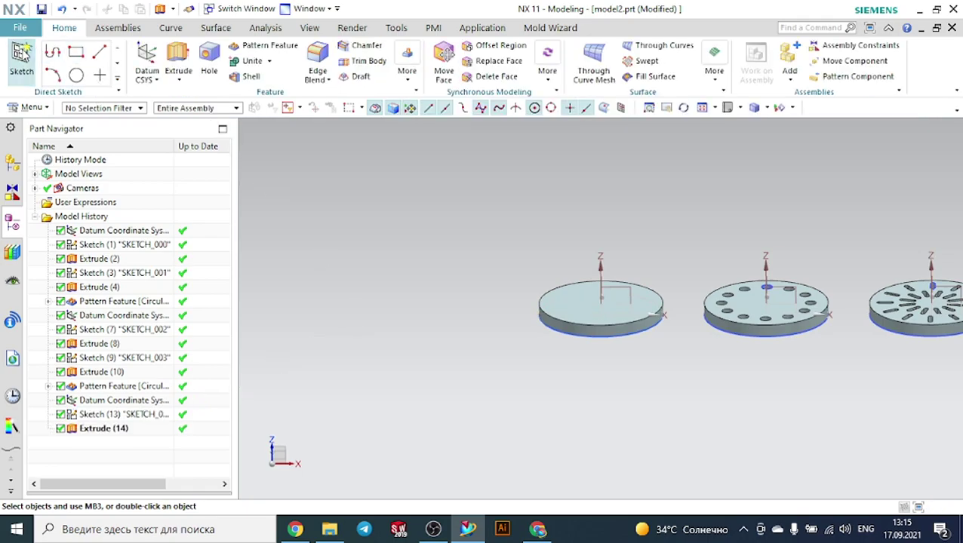
click(545, 296)
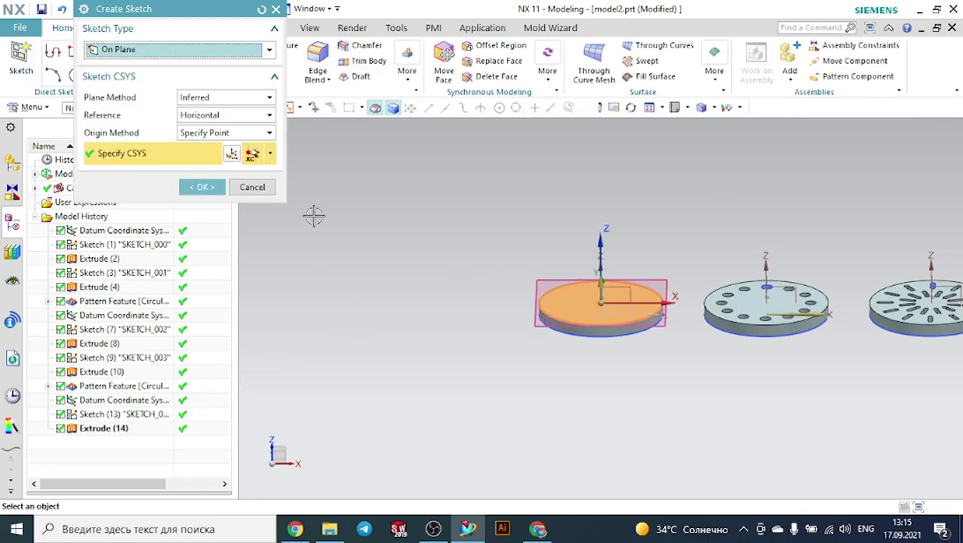
click(201, 187)
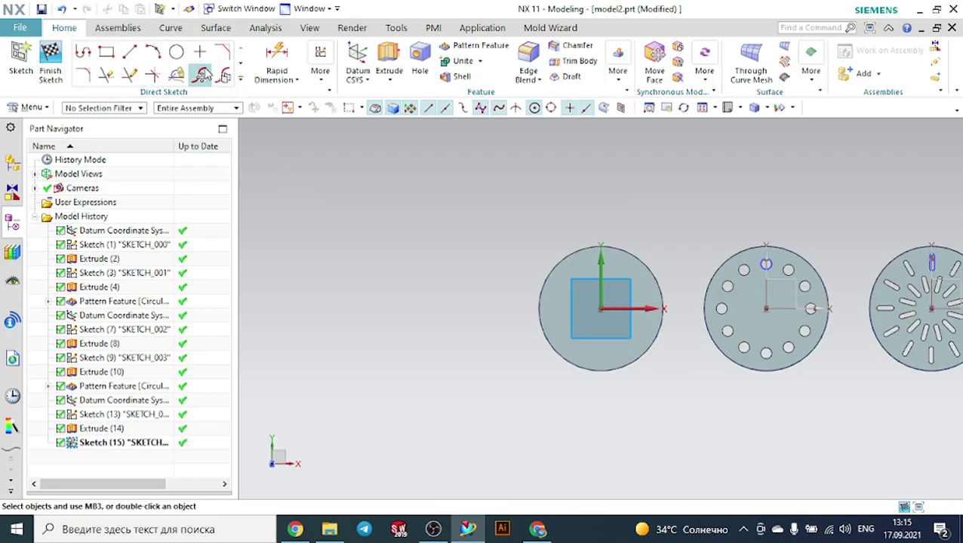
Sketch a corner-to-corner rectangle about 12 mm wide across the Y axis near the plain disc's upper edge.
click(106, 51)
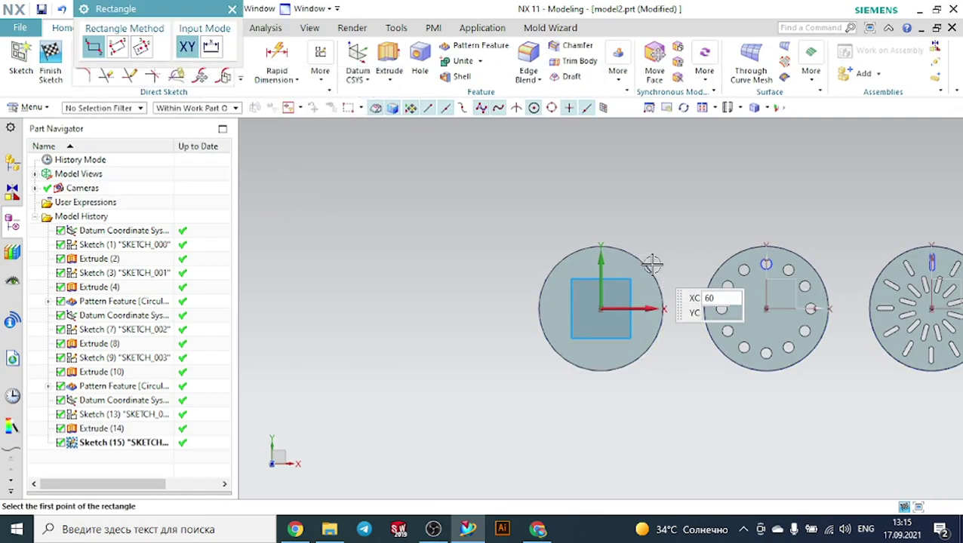
scroll(626, 264, up, 4)
click(531, 253)
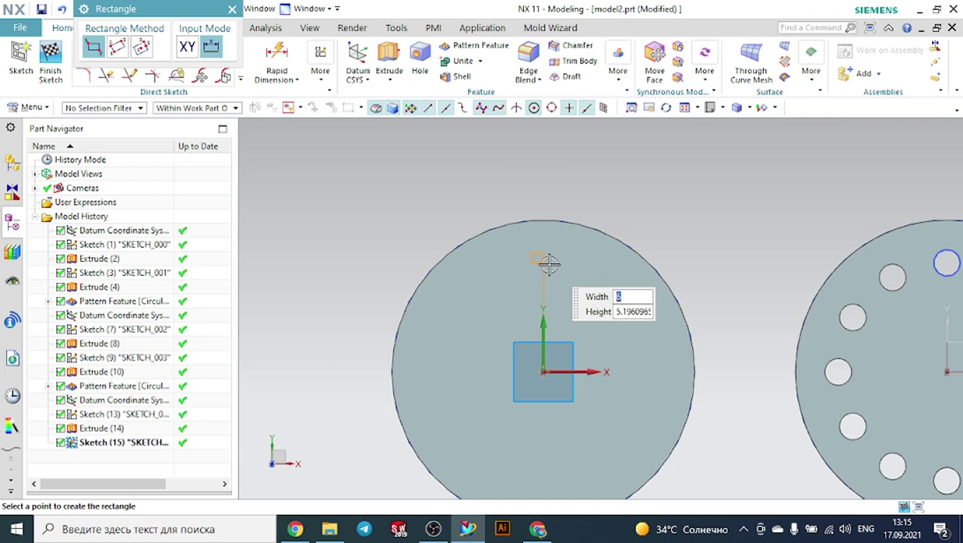
click(555, 270)
key(Escape)
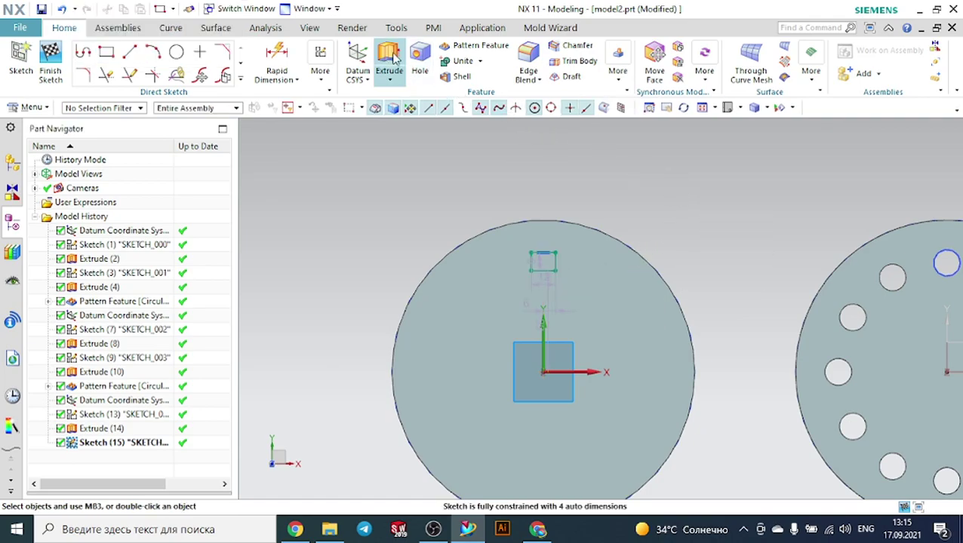
Extrude the small rectangle from 0 to 15 mm above the disc with Boolean set to None.
click(389, 70)
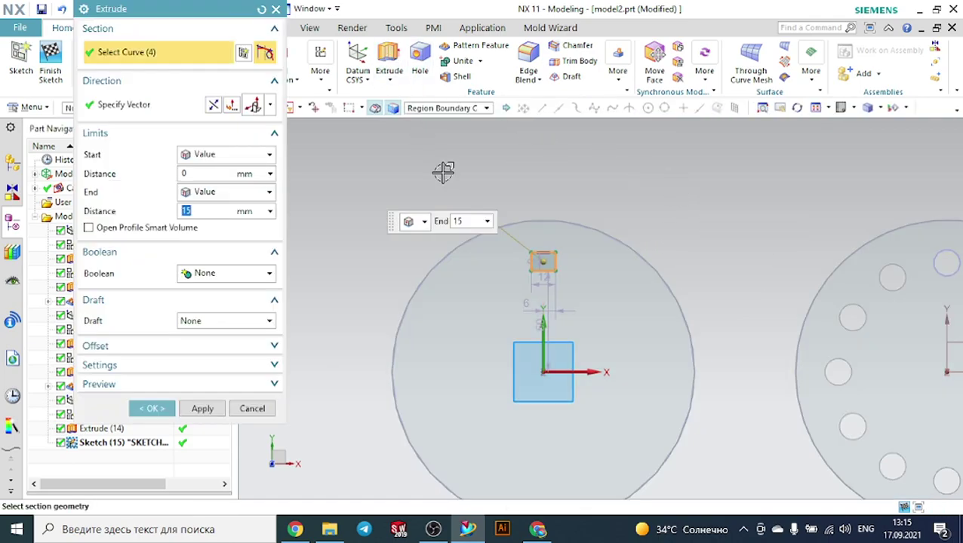
middle_drag(443, 172, 444, 112)
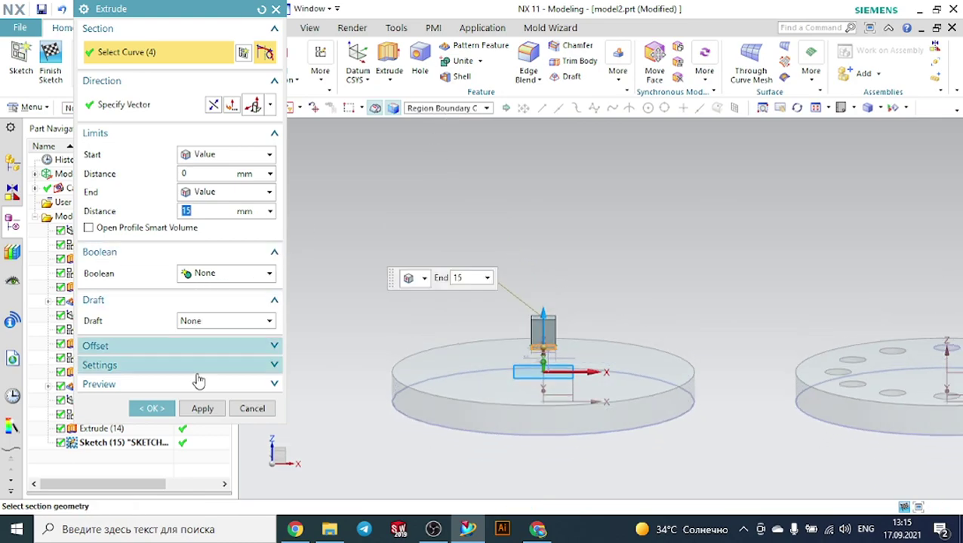
click(152, 408)
middle_drag(658, 187, 656, 198)
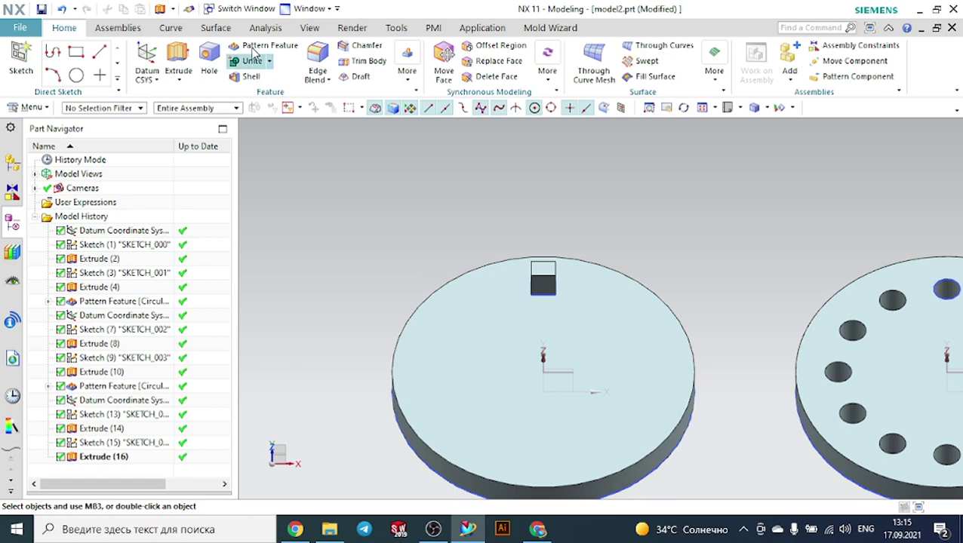
Start a Pattern Feature with circular layout and select the extruded block as the feature to pattern.
click(276, 46)
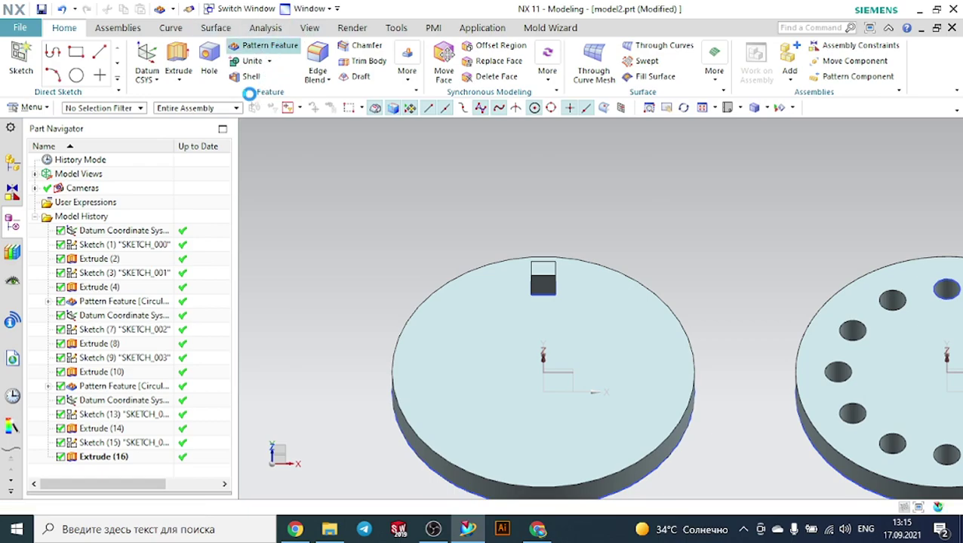
click(223, 126)
click(219, 121)
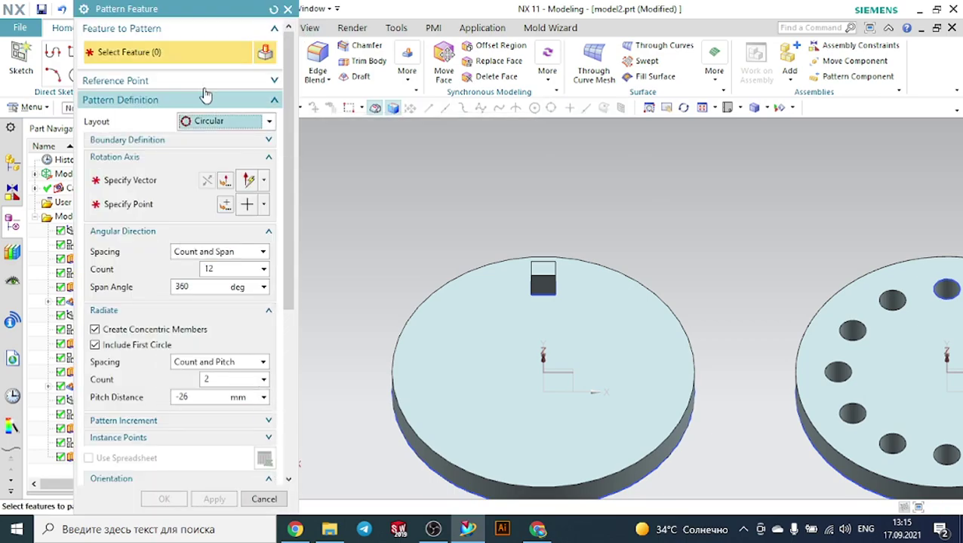
scroll(545, 277, up, 3)
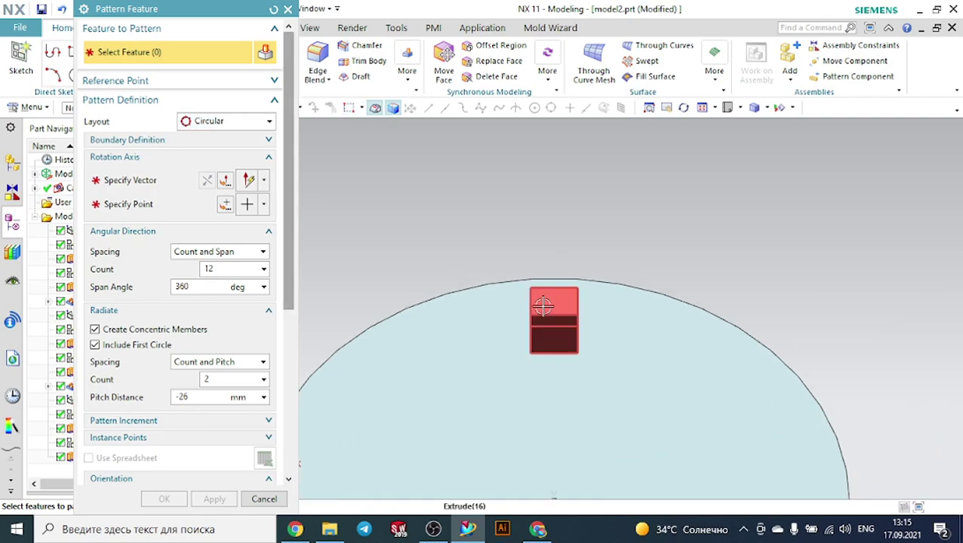
click(551, 302)
scroll(499, 208, down, 3)
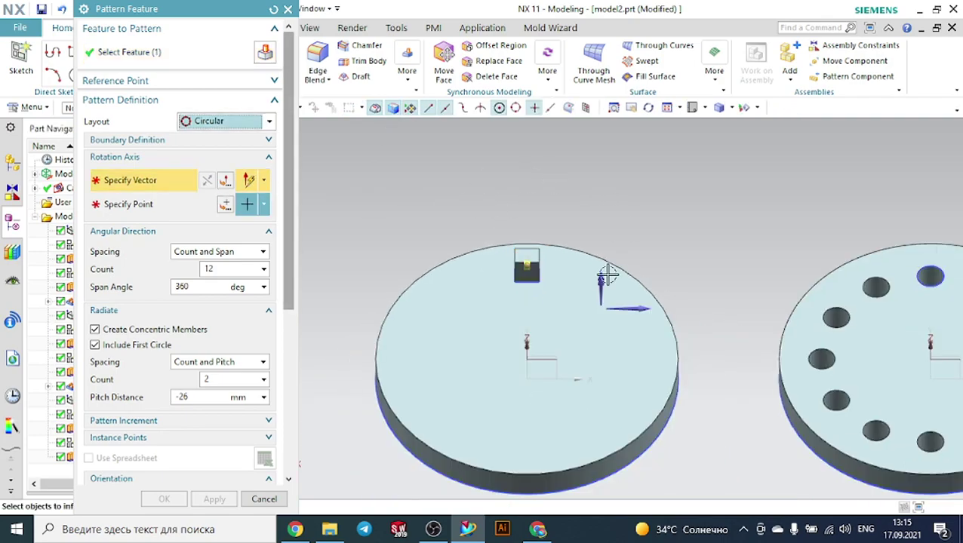
Define the pattern's rotation axis along the Z direction through the existing point at the centre of the plain disc's underside.
middle_drag(672, 256, 738, 281)
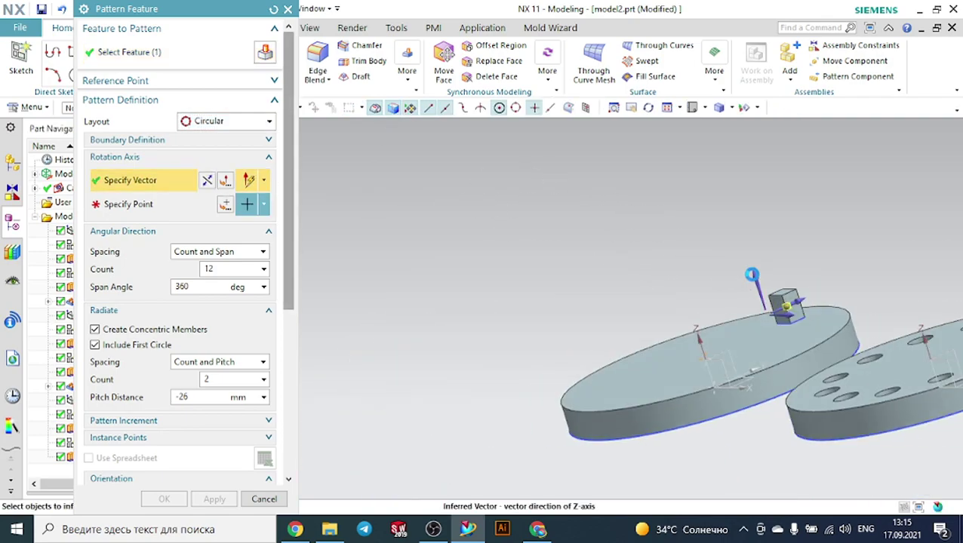
click(753, 282)
mouse_move(606, 221)
middle_down()
mouse_move(629, 230)
mouse_move(589, 225)
middle_up()
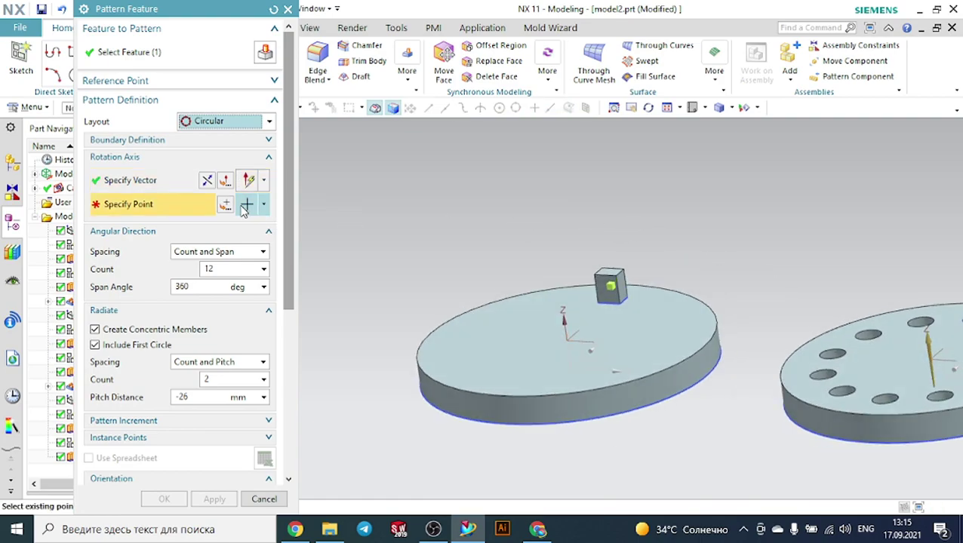
click(246, 206)
click(170, 51)
click(170, 56)
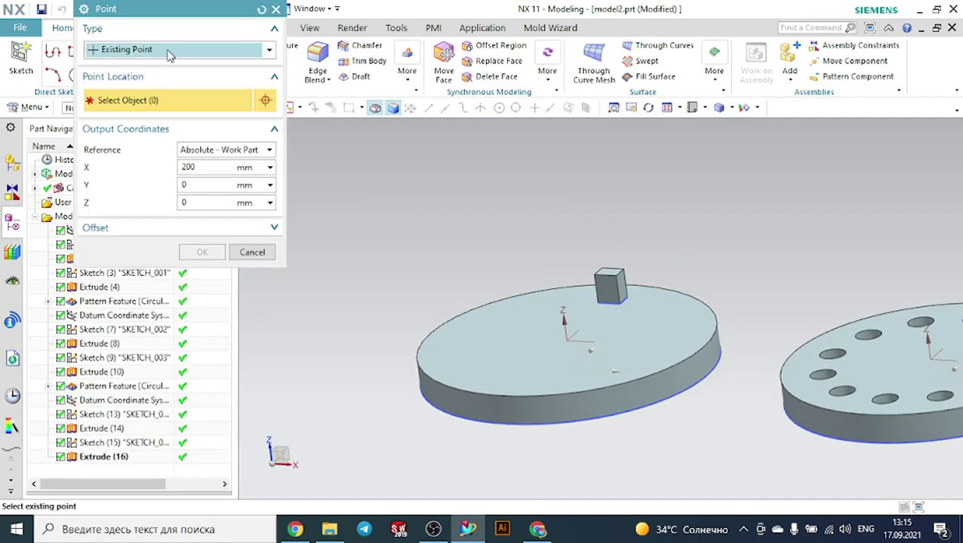
middle_drag(446, 434, 589, 449)
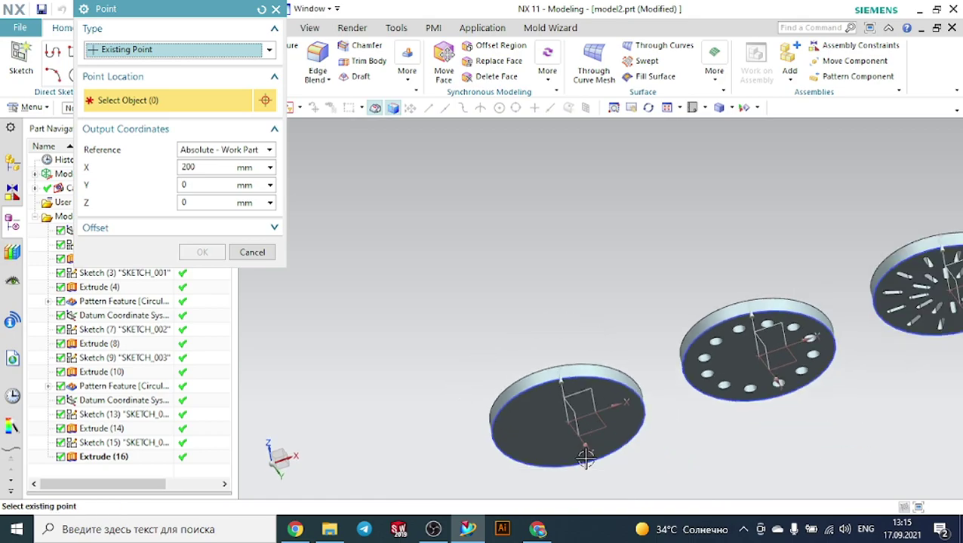
scroll(590, 449, up, 3)
click(586, 349)
middle_drag(834, 368, 841, 430)
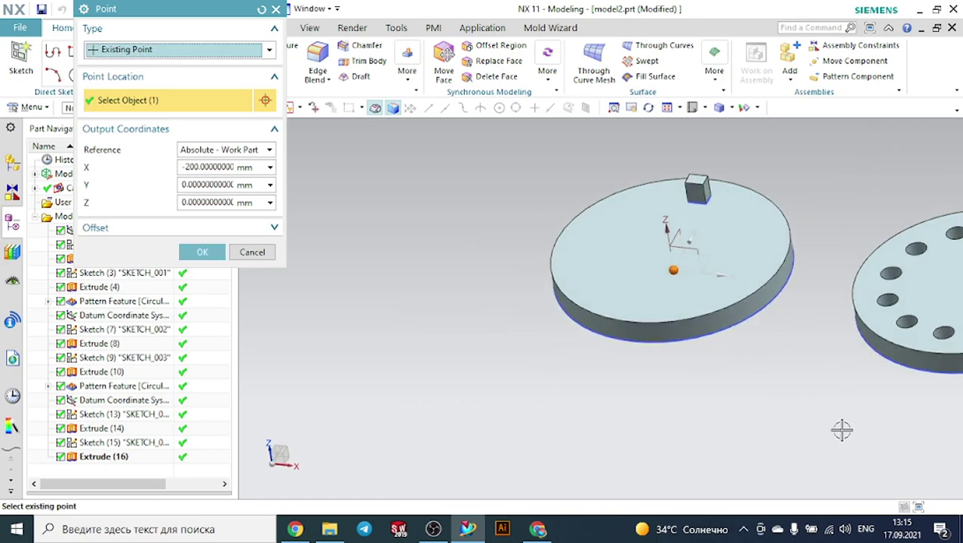
click(199, 253)
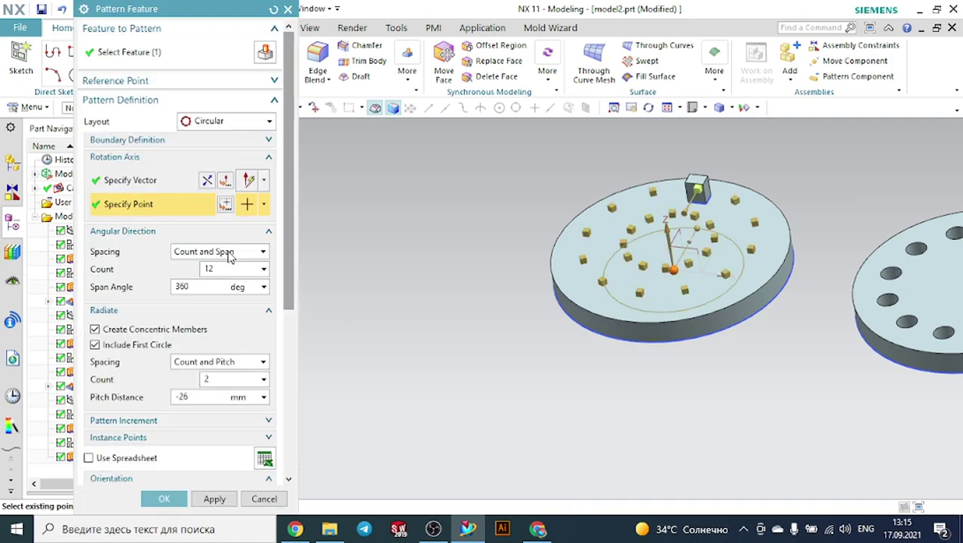
Turn off concentric members for the 12-instance, 360-degree block pattern and preview the single ring.
click(117, 158)
click(116, 158)
click(112, 332)
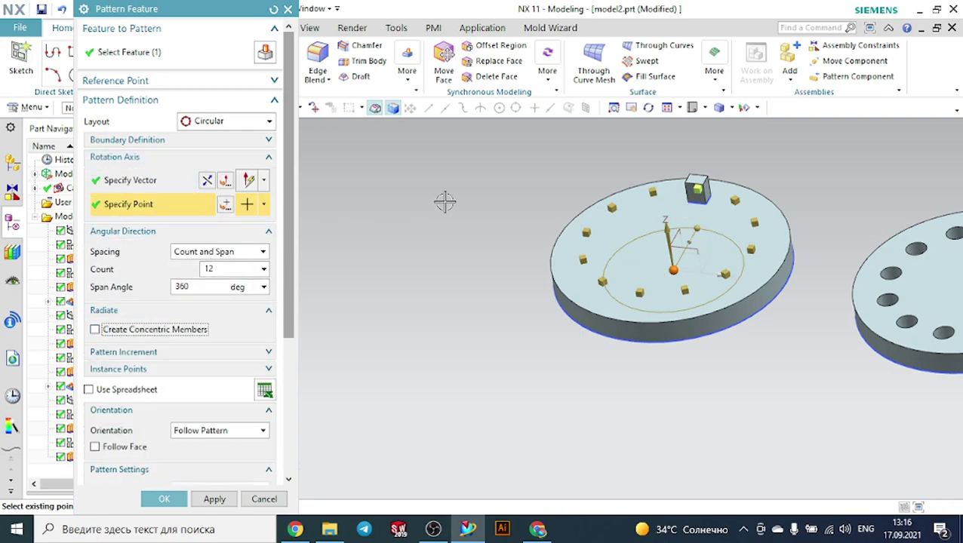
scroll(302, 418, down, 7)
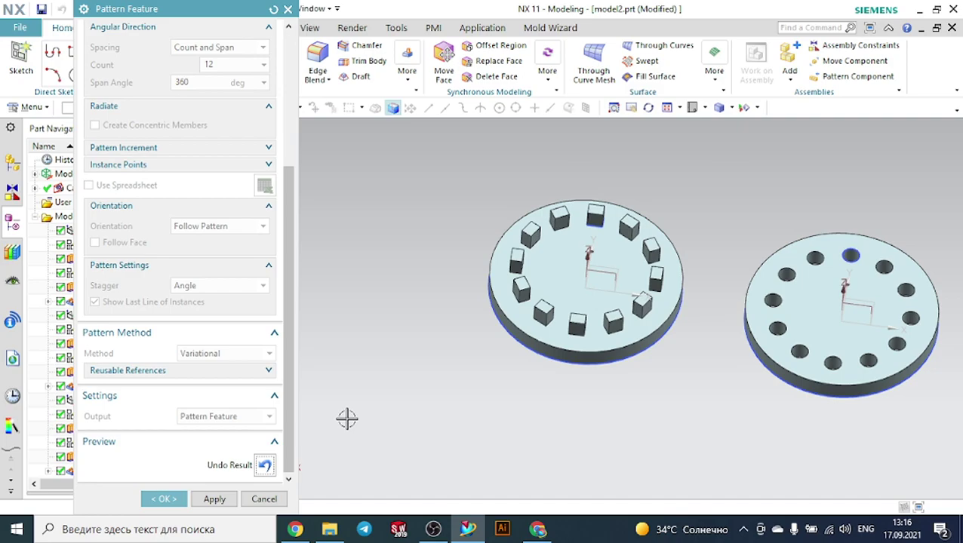
click(266, 466)
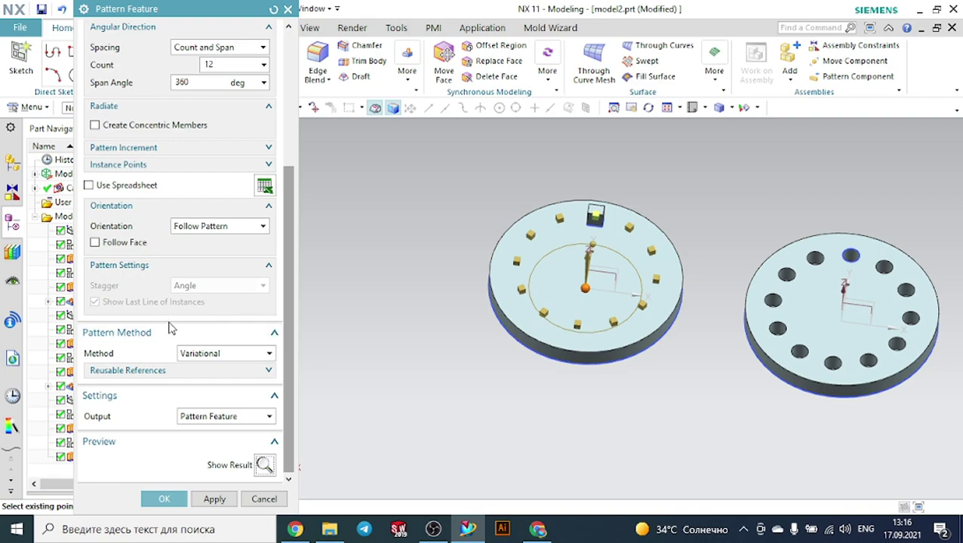
Add a pattern increment of 3 to the block's End Limit in the angular direction.
scroll(139, 296, up, 3)
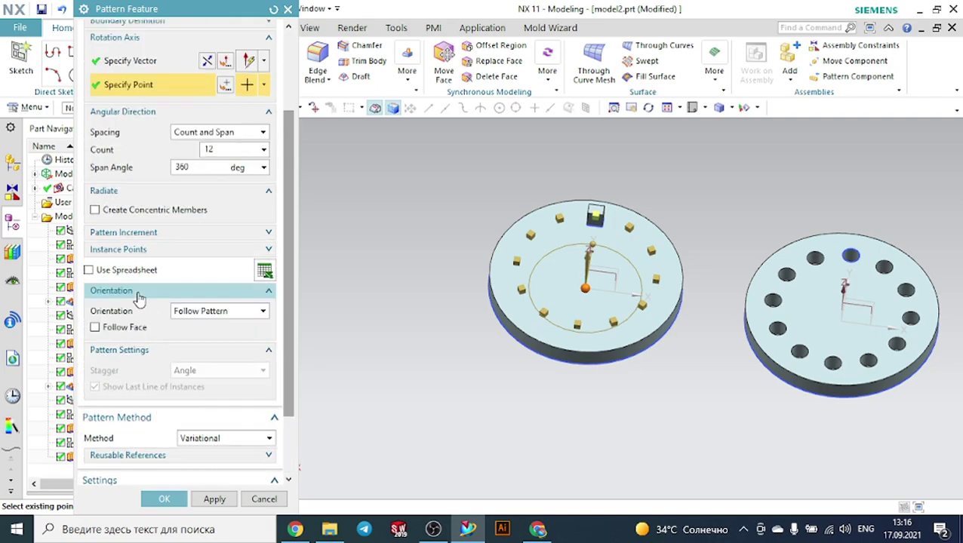
click(127, 233)
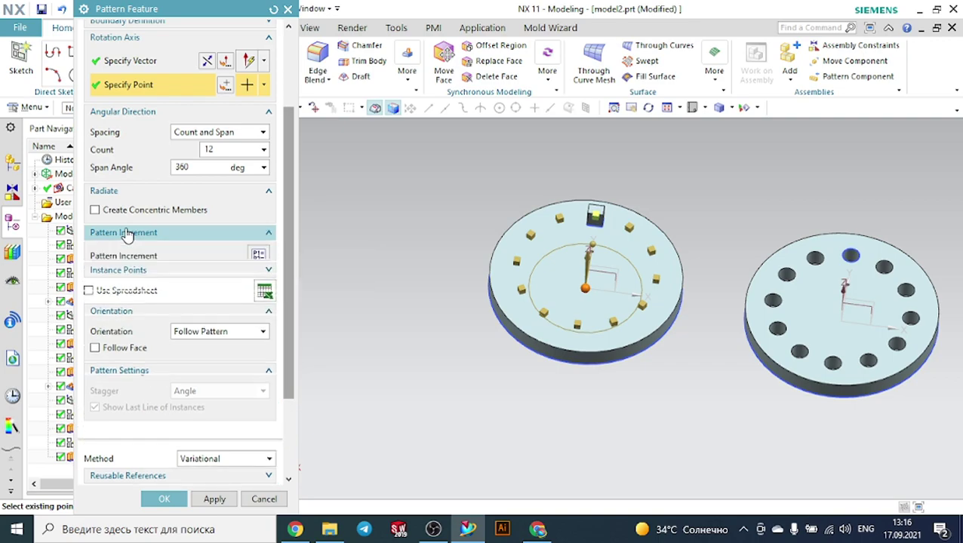
click(264, 259)
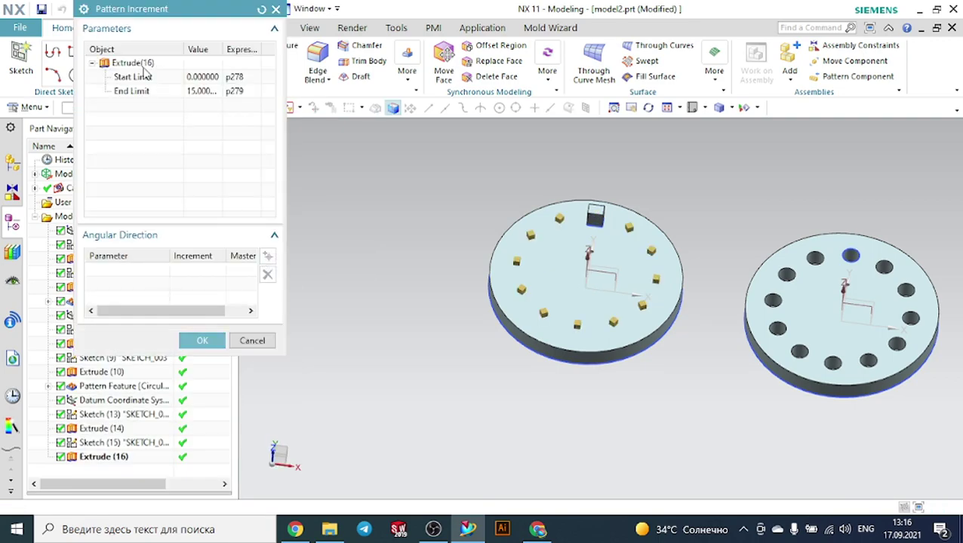
click(138, 91)
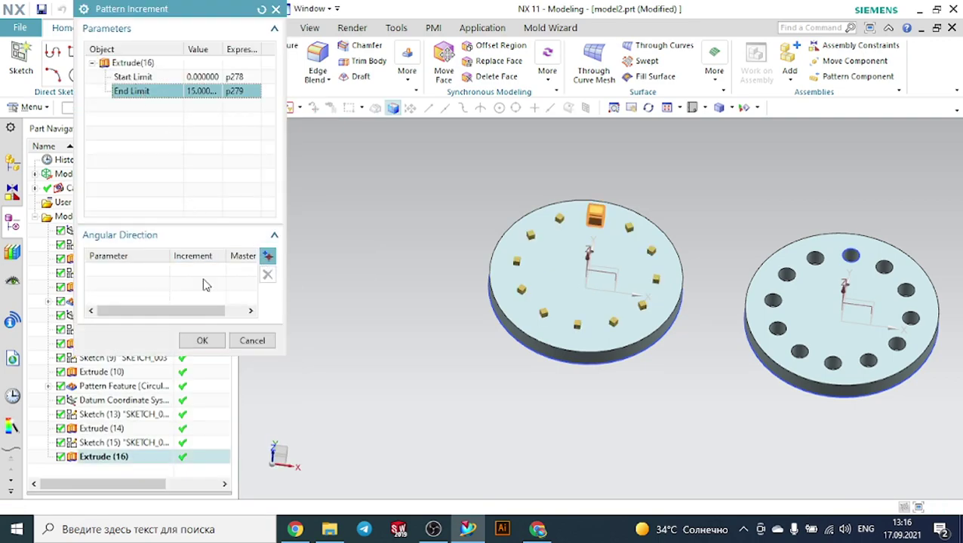
click(268, 257)
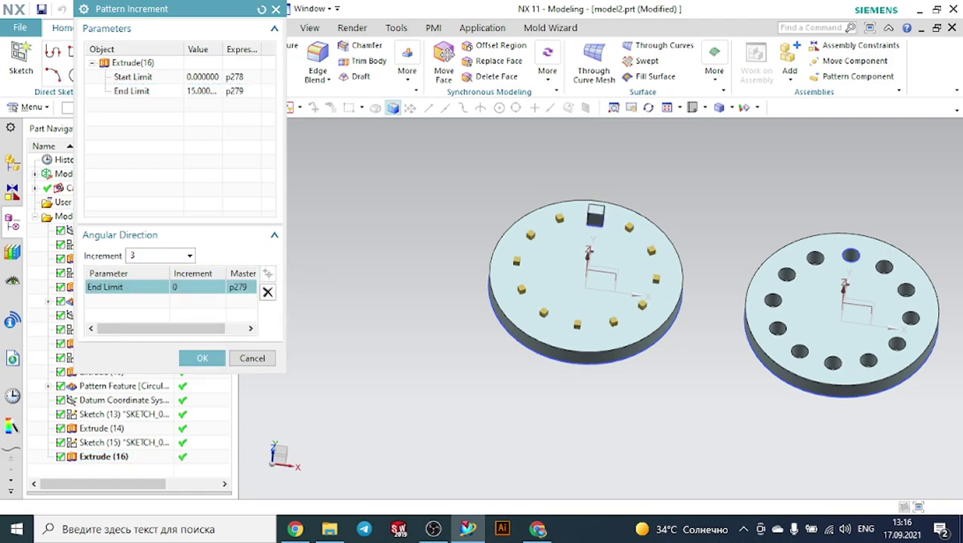
click(203, 358)
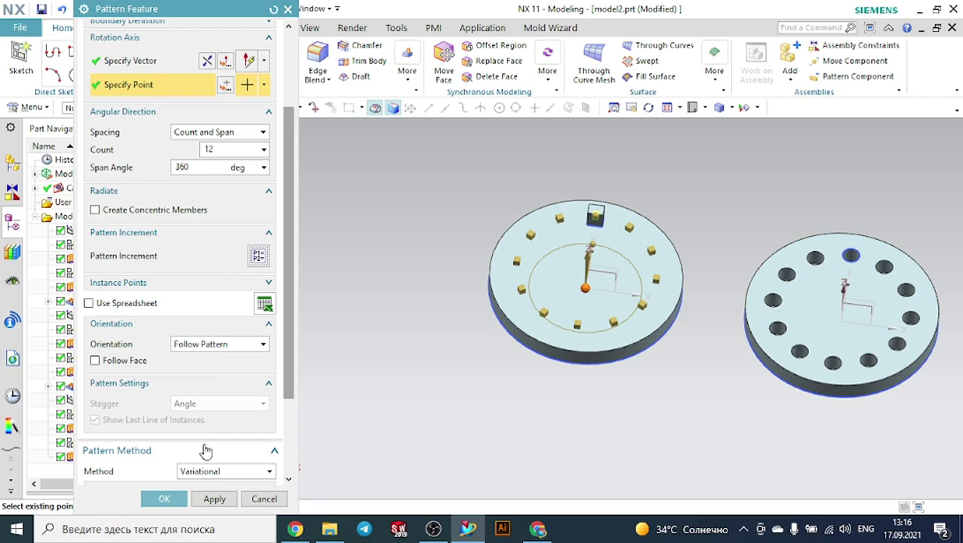
Preview the incremented pattern and examine the block heights around the disc from several angles.
scroll(255, 404, down, 3)
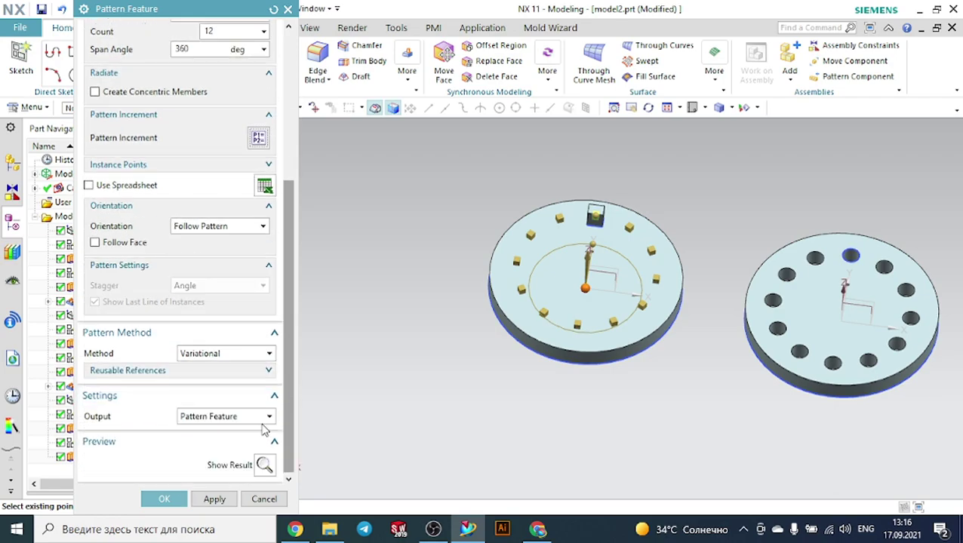
click(265, 464)
middle_drag(454, 323, 487, 303)
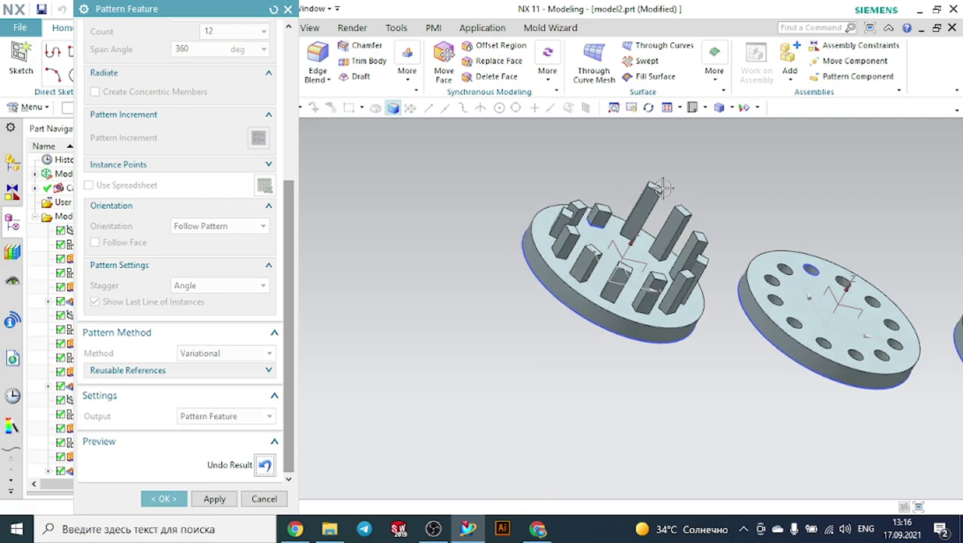
middle_drag(713, 208, 724, 195)
click(705, 108)
click(697, 125)
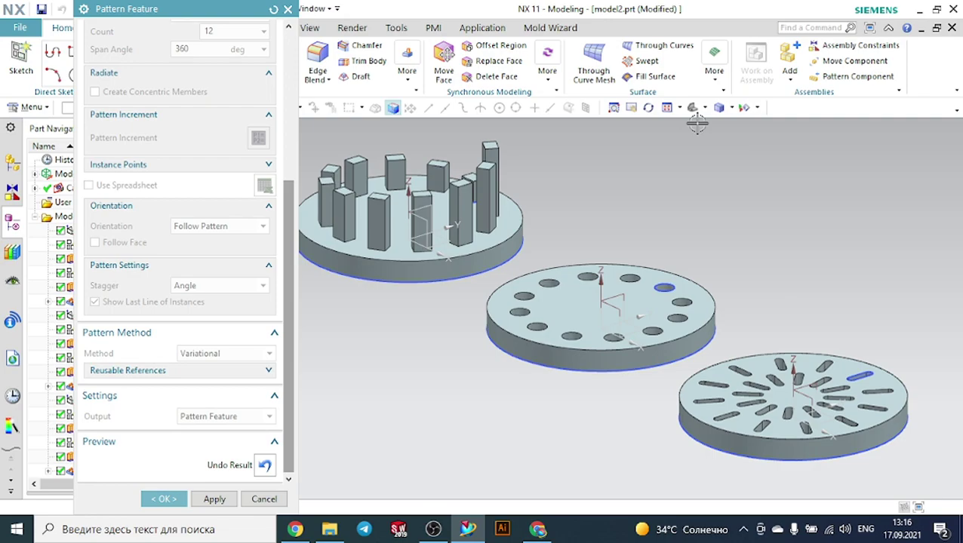
click(264, 465)
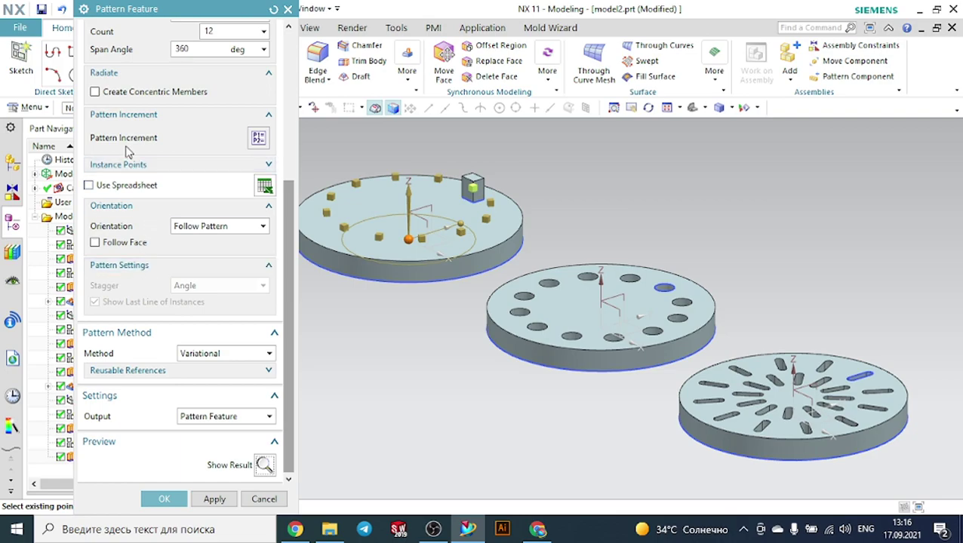
Examine the variance parameters available for a single instance point of the block pattern.
click(124, 116)
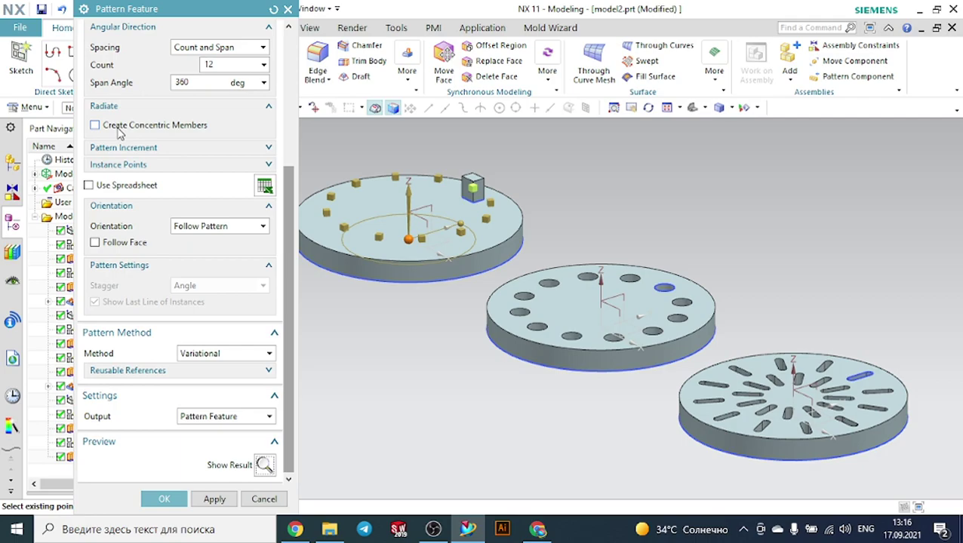
scroll(118, 133, up, 3)
scroll(118, 133, down, 3)
click(126, 166)
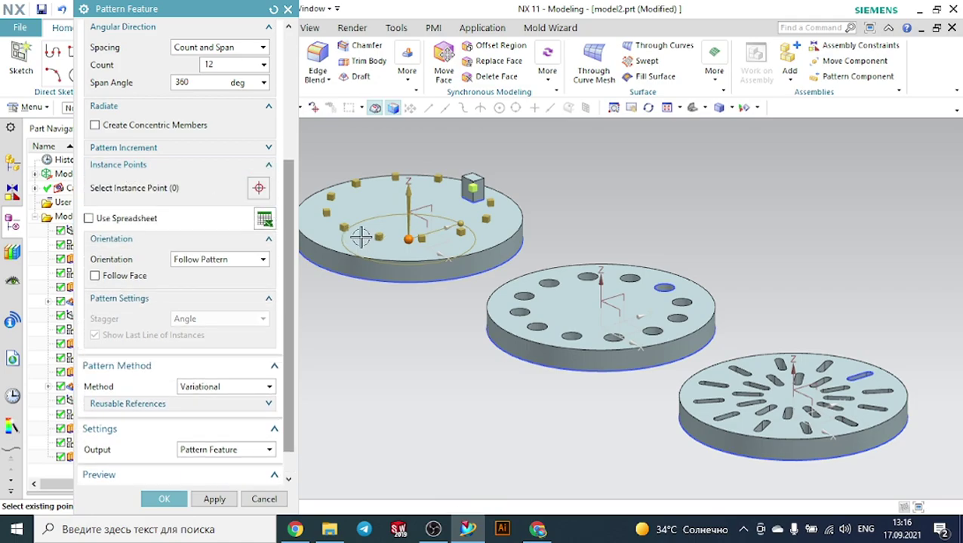
click(349, 228)
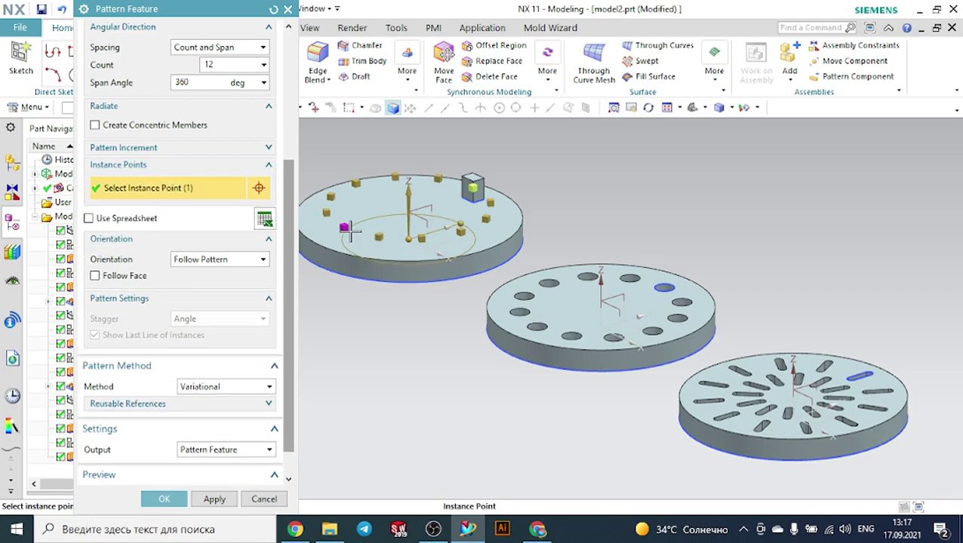
right_click(343, 227)
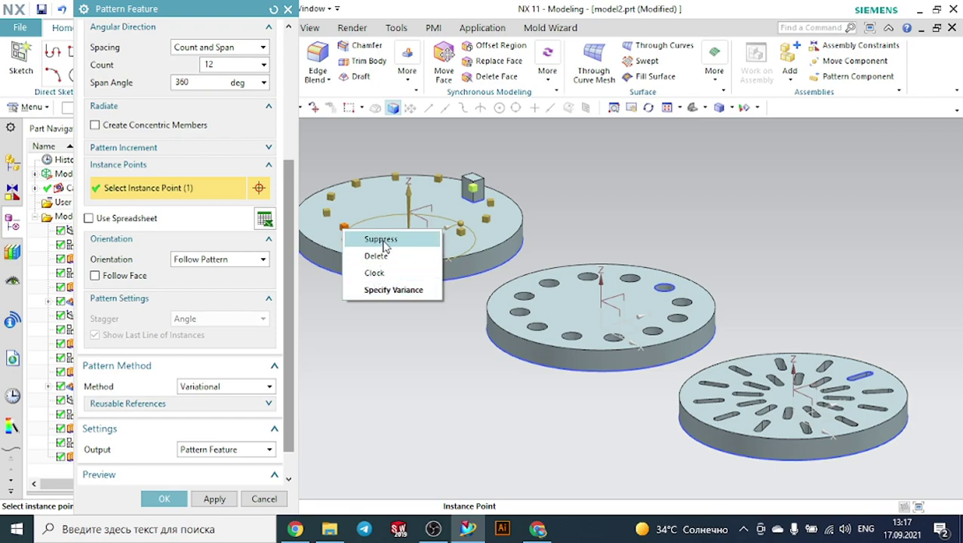
click(383, 290)
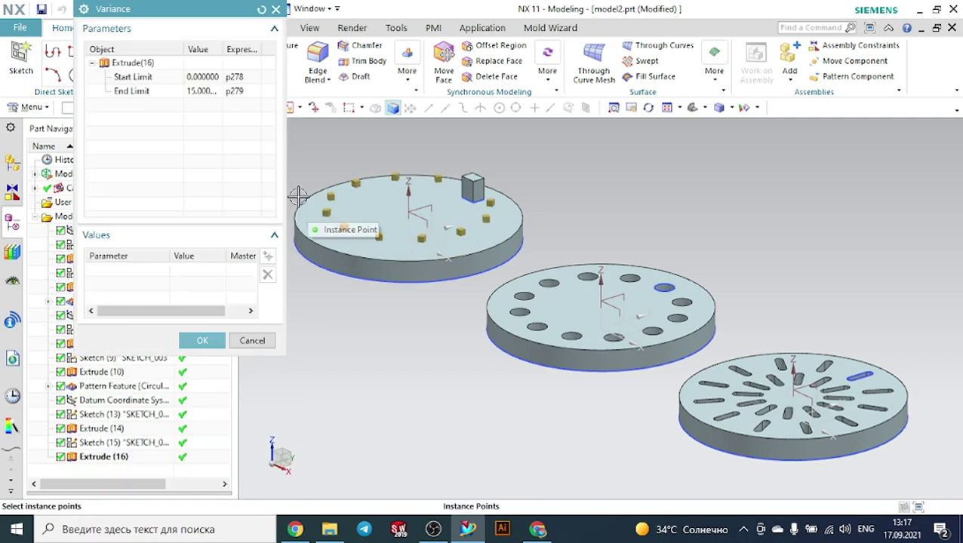
click(266, 342)
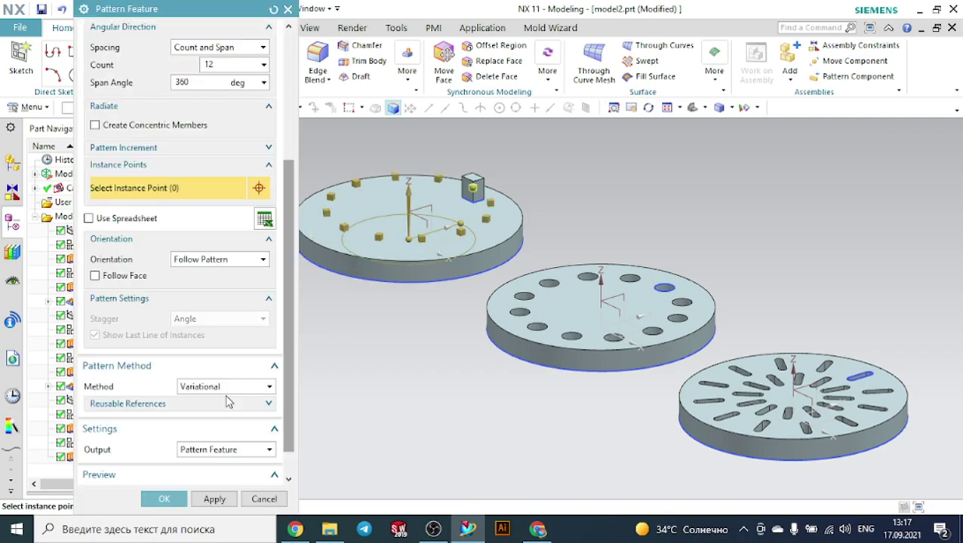
Accept the circular block pattern and create a new part model3.prt from the Model template in millimetres.
click(172, 497)
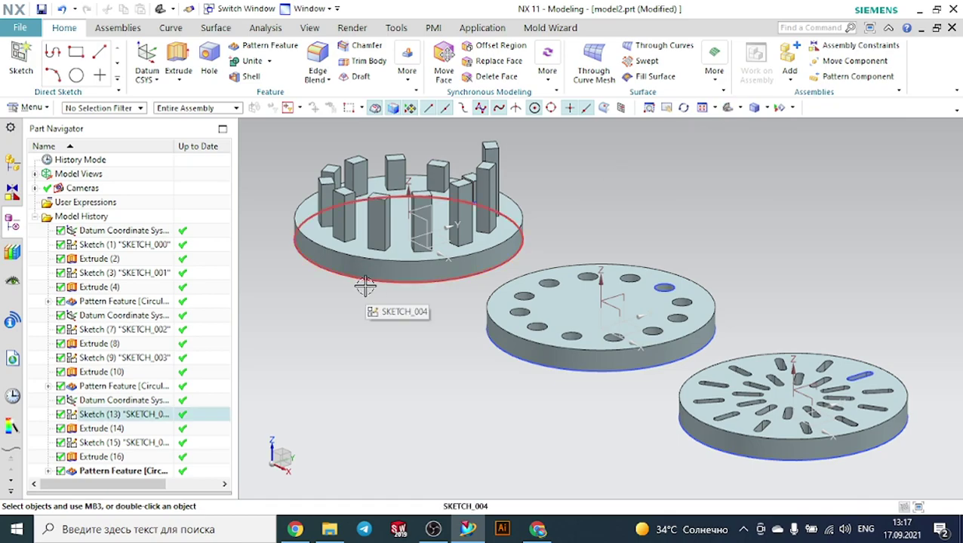
click(19, 27)
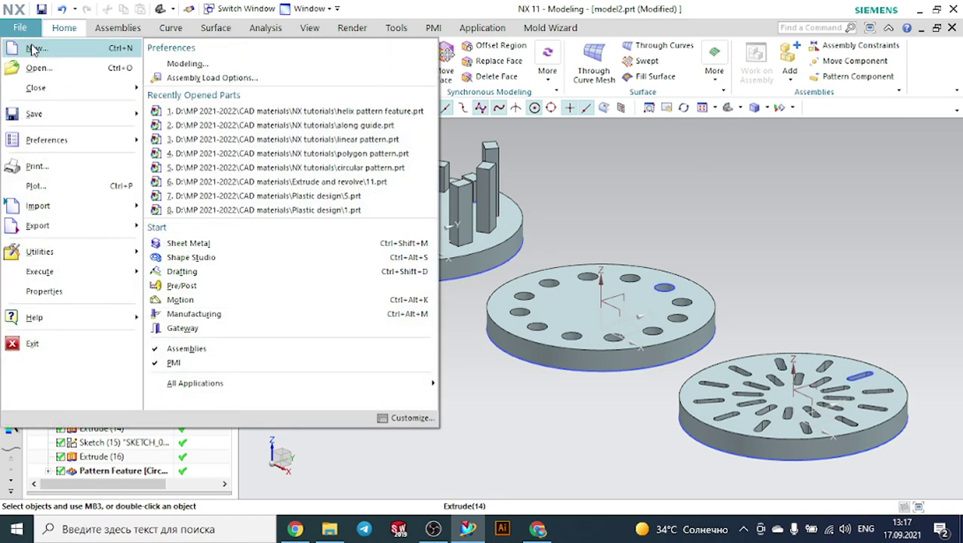
click(30, 47)
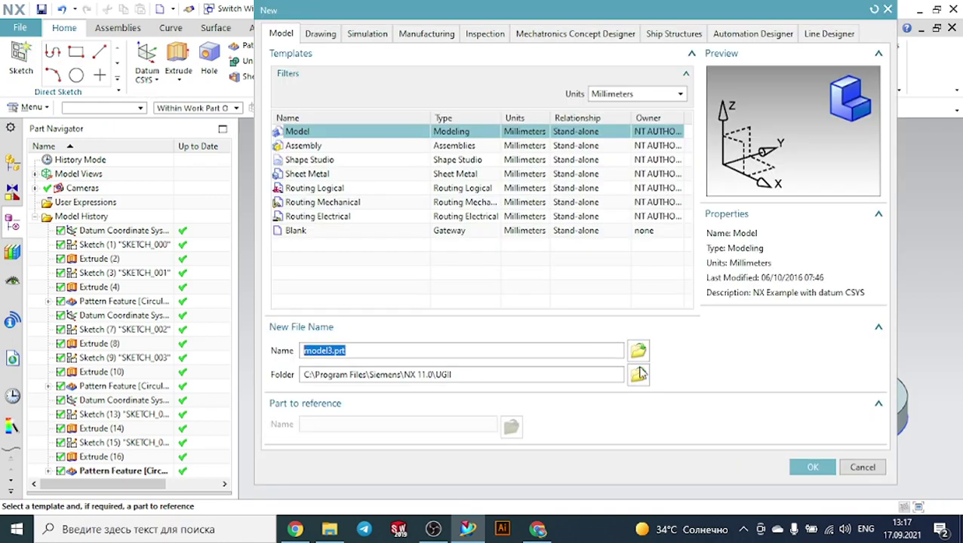
click(823, 469)
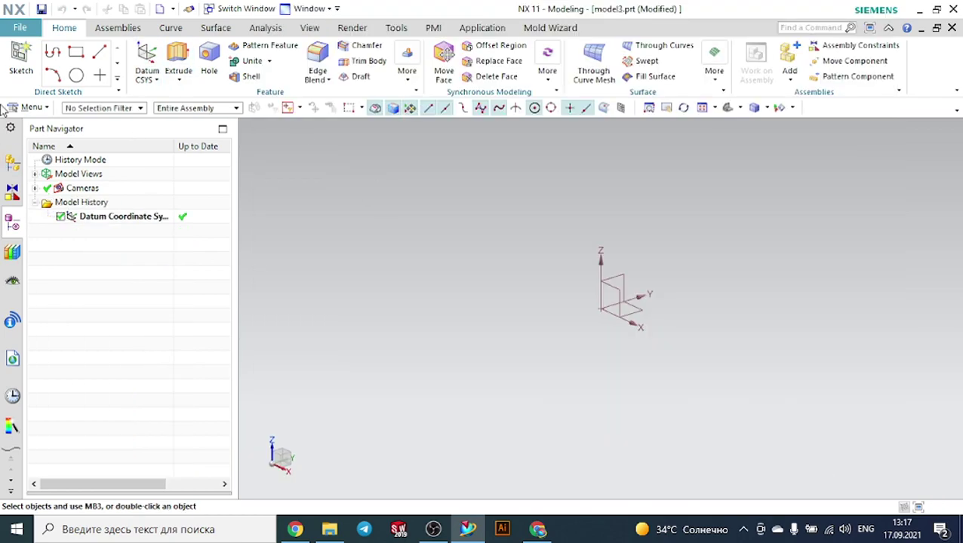
Sketch a 150 mm diameter circle centred on the origin of the XY plane.
click(19, 59)
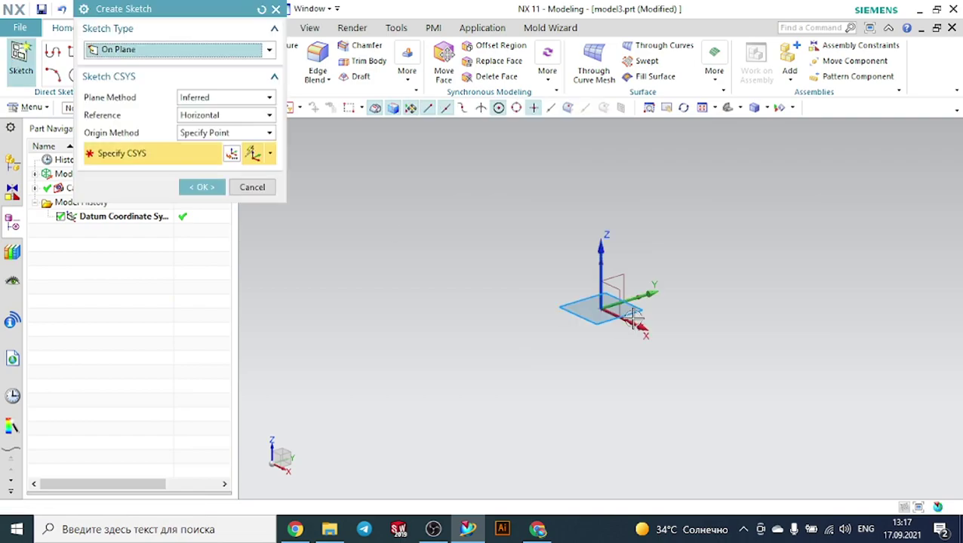
click(200, 188)
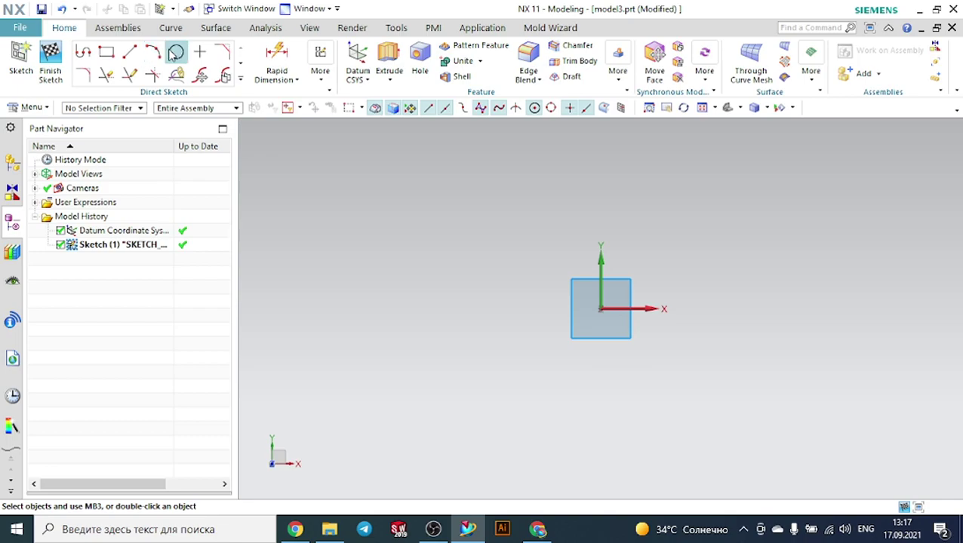
click(176, 52)
click(601, 308)
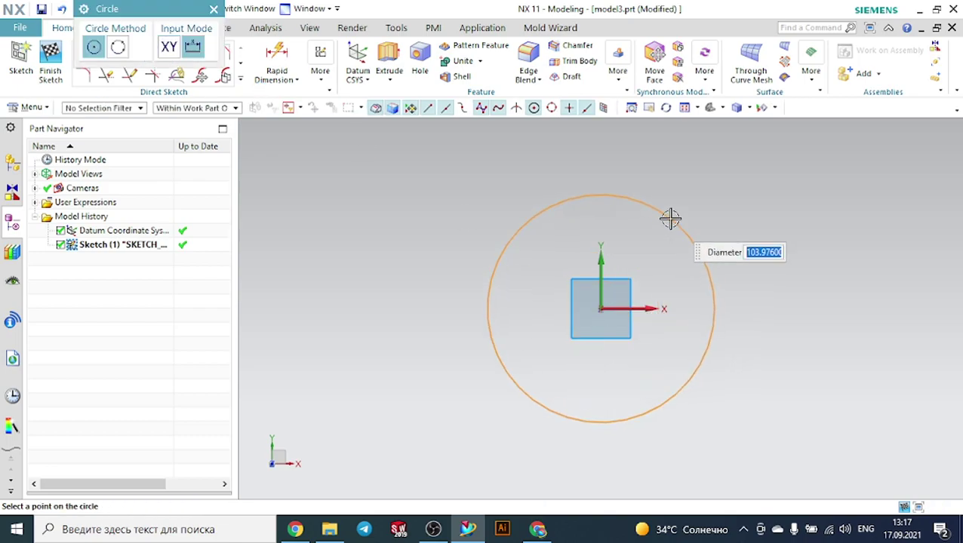
text(150)
key(Return)
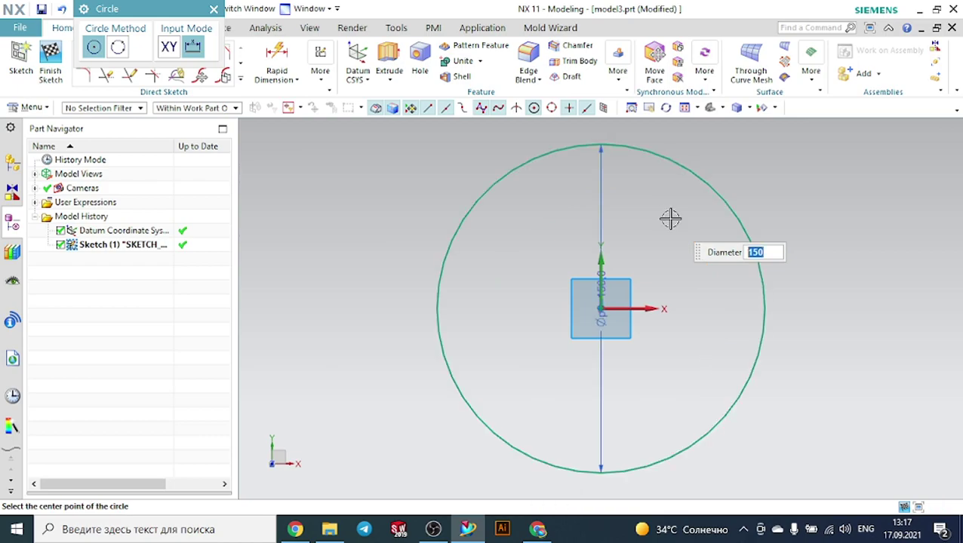
key(Escape)
Extrude the circle 15 mm into a disc.
click(395, 60)
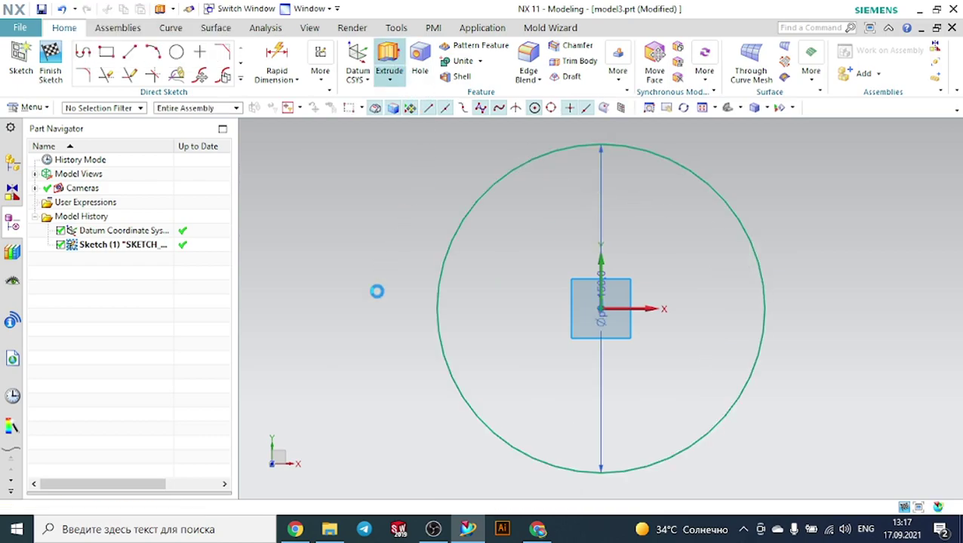
middle_drag(378, 340, 332, 305)
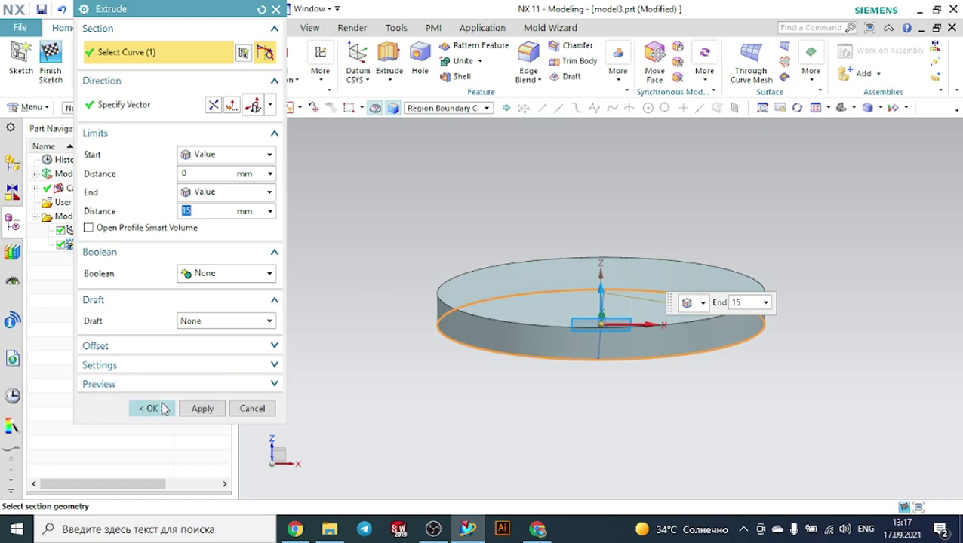
click(152, 408)
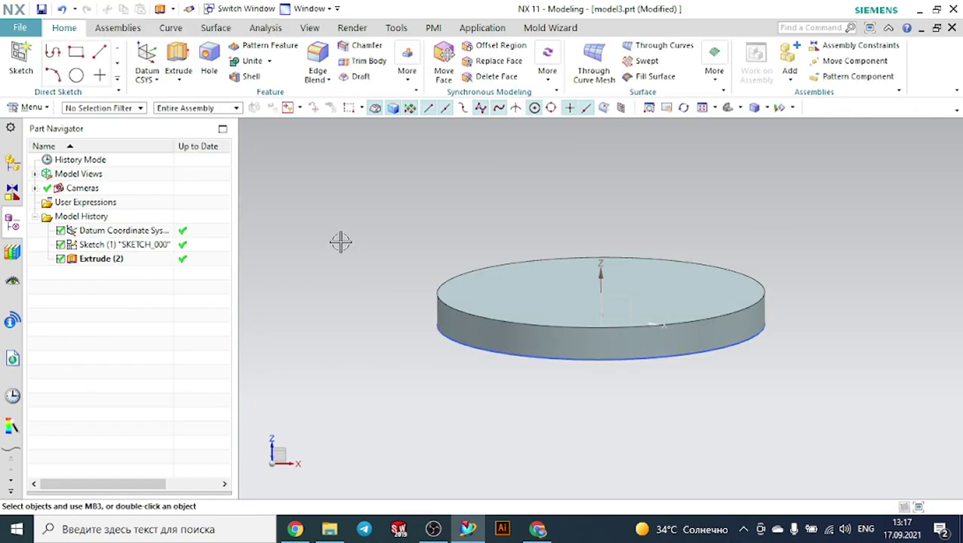
Start a sketch on the disc's top face and draw a small circle near its edge, about 10.5 mm to the side of the Y axis.
click(21, 62)
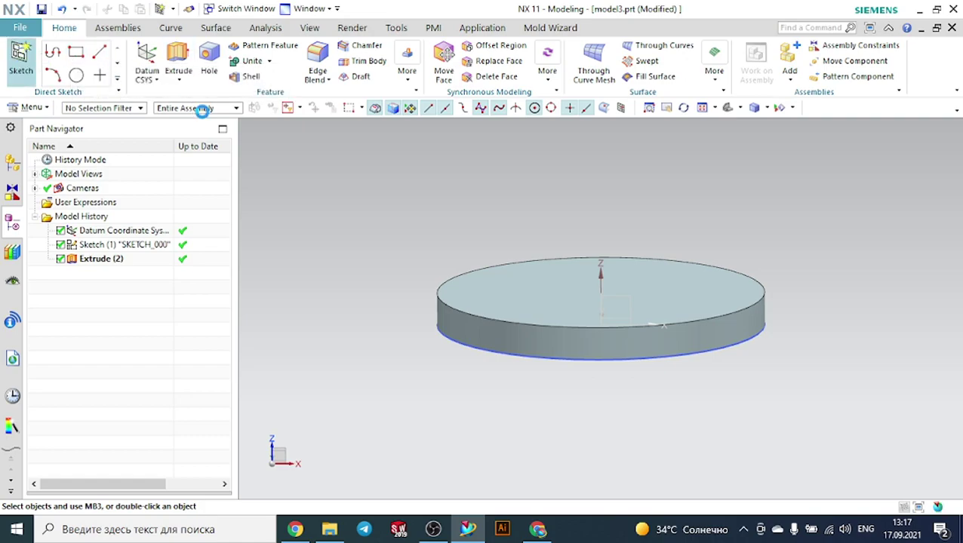
click(490, 279)
click(202, 189)
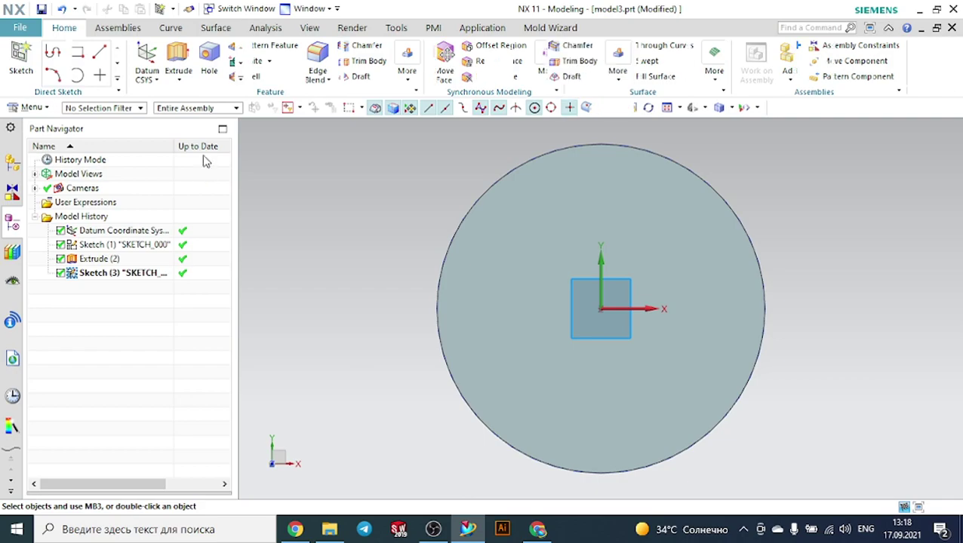
click(176, 51)
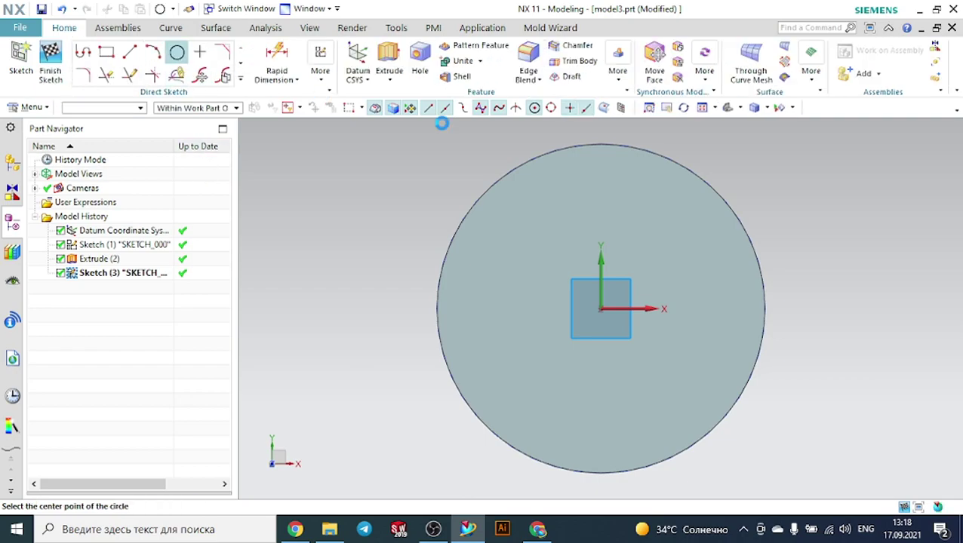
click(577, 173)
click(590, 167)
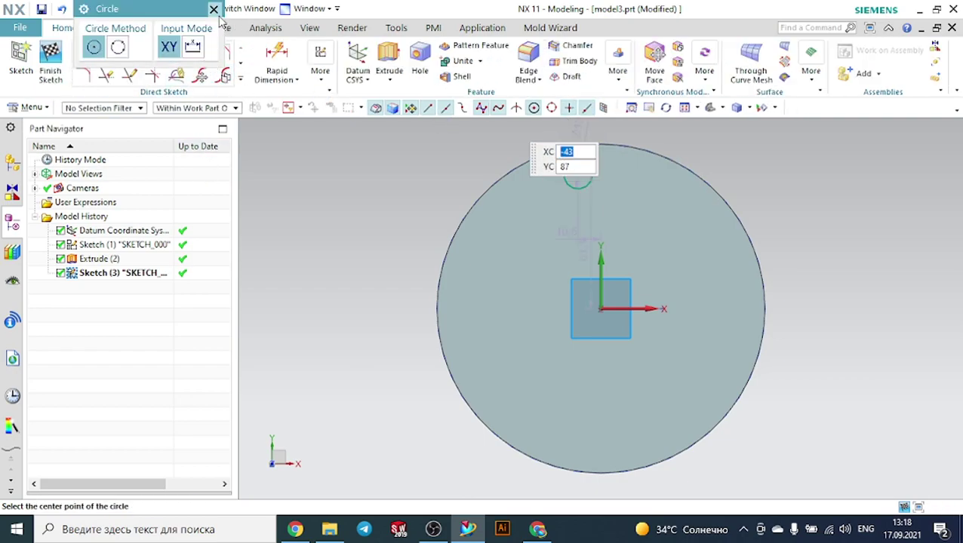
key(Escape)
Constrain the small circle's centre to lie on the sketch's Y axis with Point on Curve.
key(c)
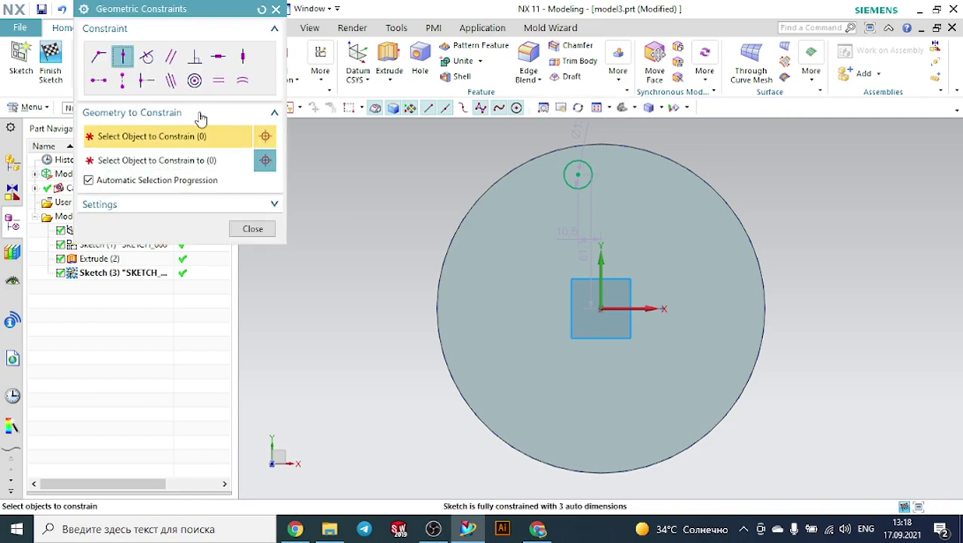
click(576, 170)
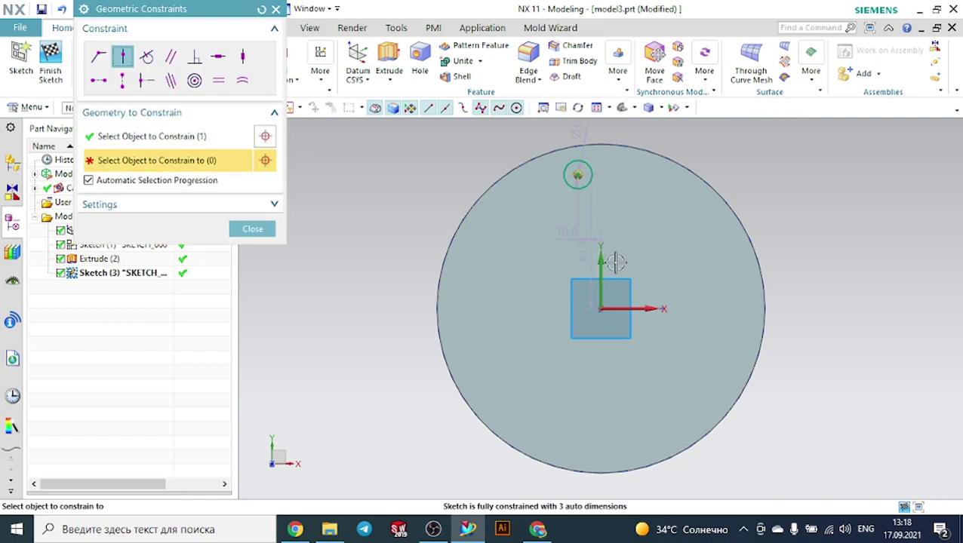
click(607, 267)
key(Escape)
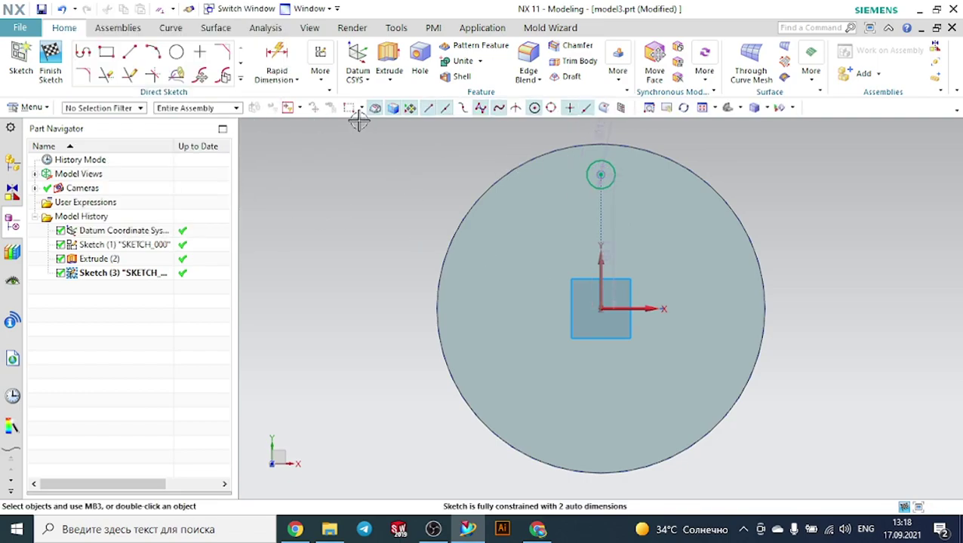
Extrude the small circle 15 mm upward as a separate cylinder with no Boolean.
click(388, 71)
middle_drag(375, 214, 375, 163)
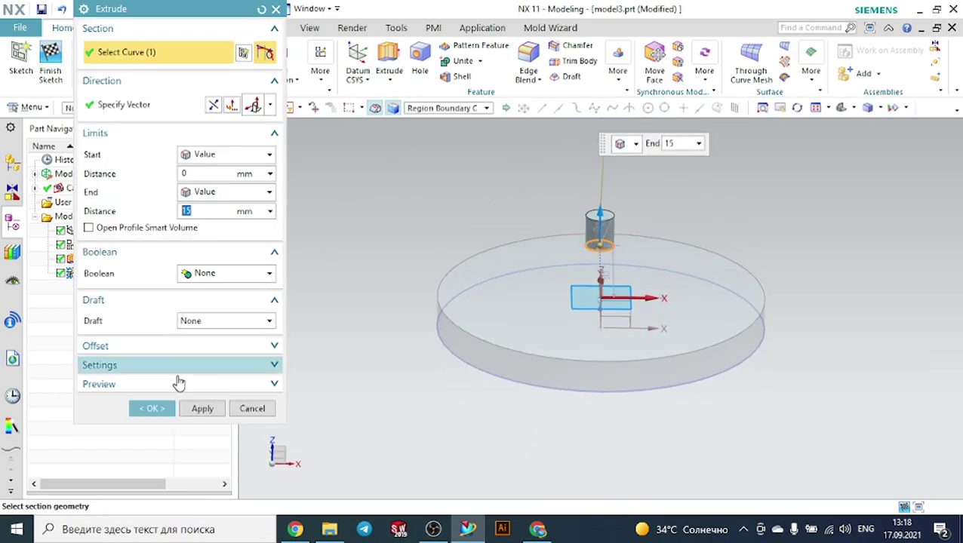
click(151, 408)
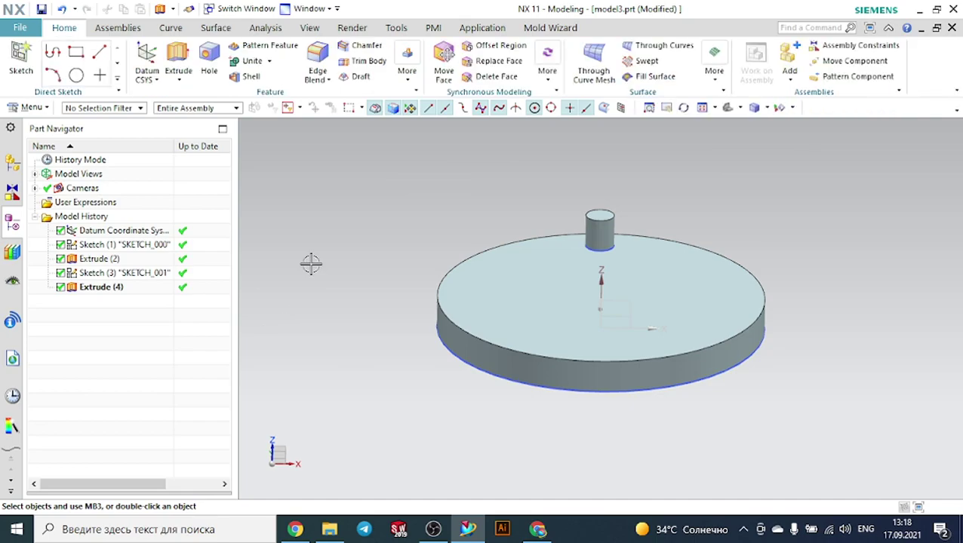
Start a Pattern Feature with the Polygon layout and choose the small cylinder as the feature to pattern.
click(285, 45)
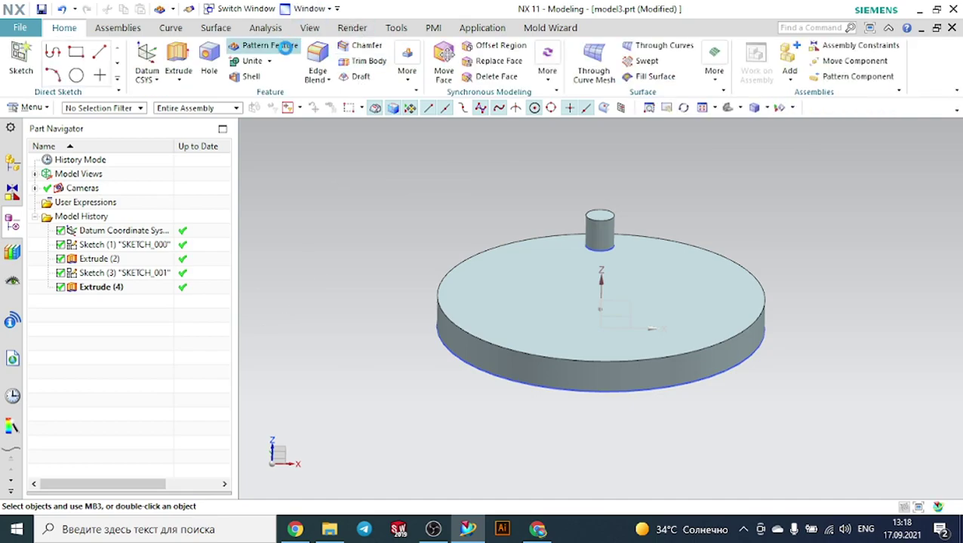
click(205, 121)
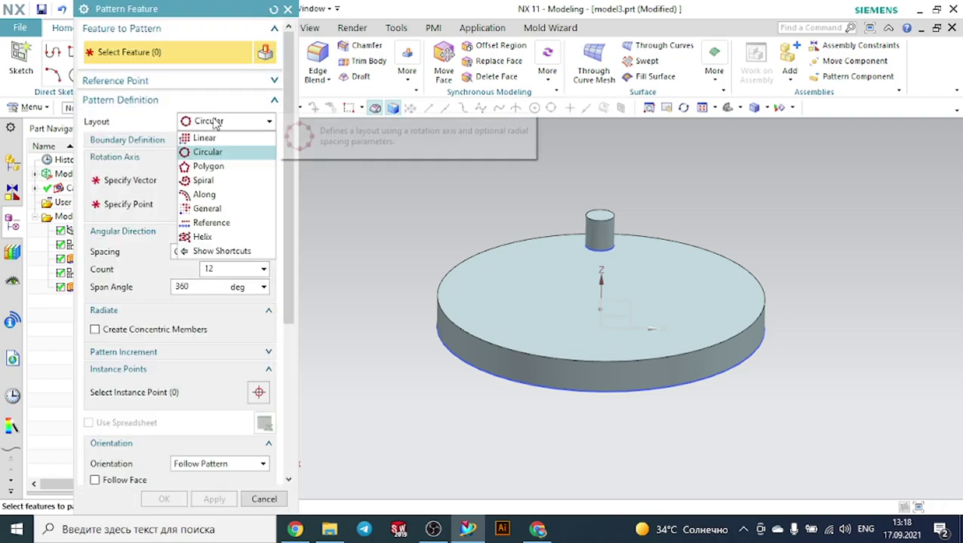
click(207, 169)
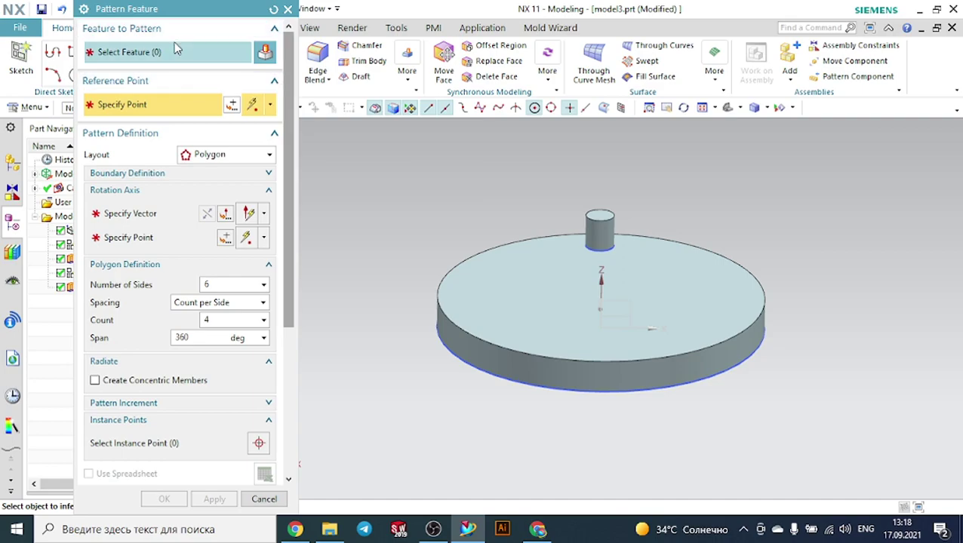
click(176, 48)
scroll(621, 160, up, 2)
click(578, 239)
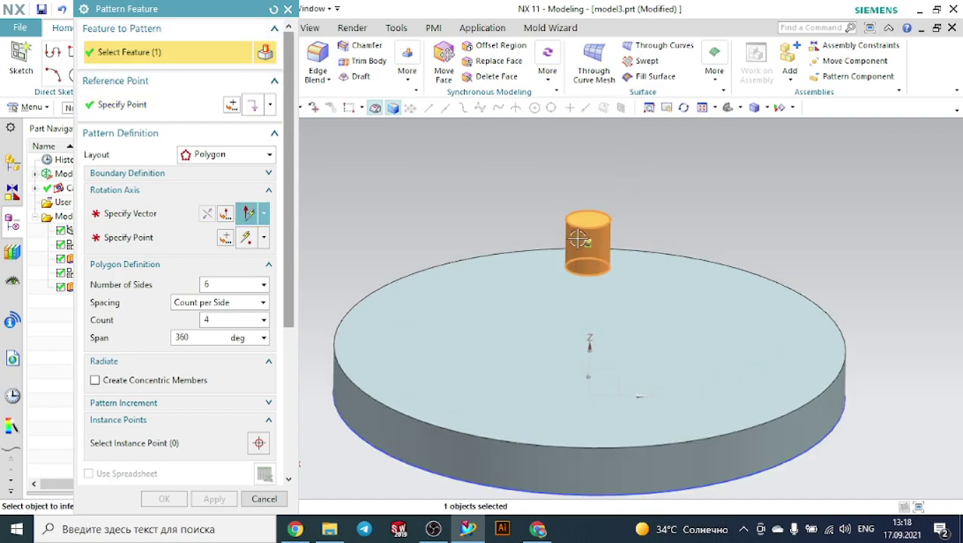
Define the pattern's rotation axis along Z through the absolute origin at 0, 0, 0.
click(163, 216)
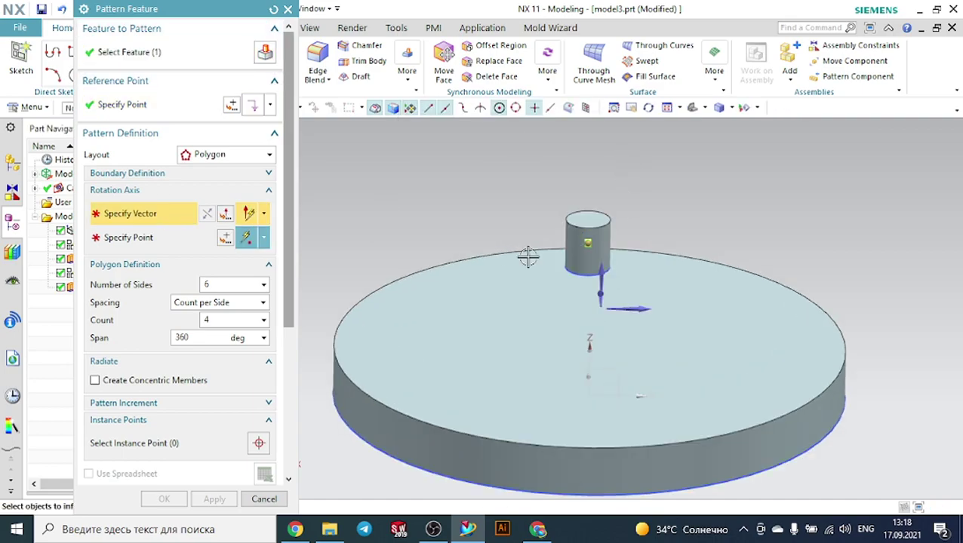
click(589, 343)
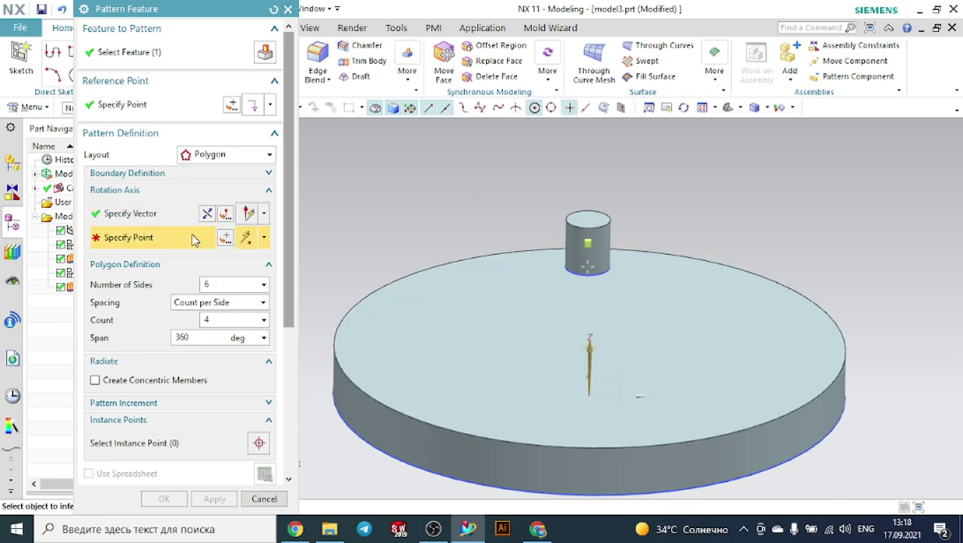
click(225, 238)
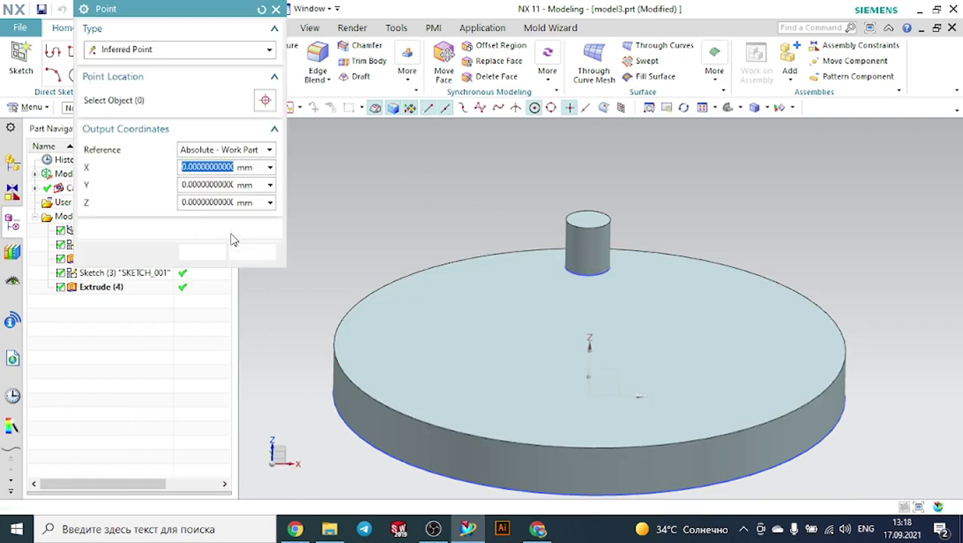
click(200, 253)
Define the polygon with 5 sides and a count of 3 per side, and preview the patterned cylinders.
middle_drag(392, 164, 701, 221)
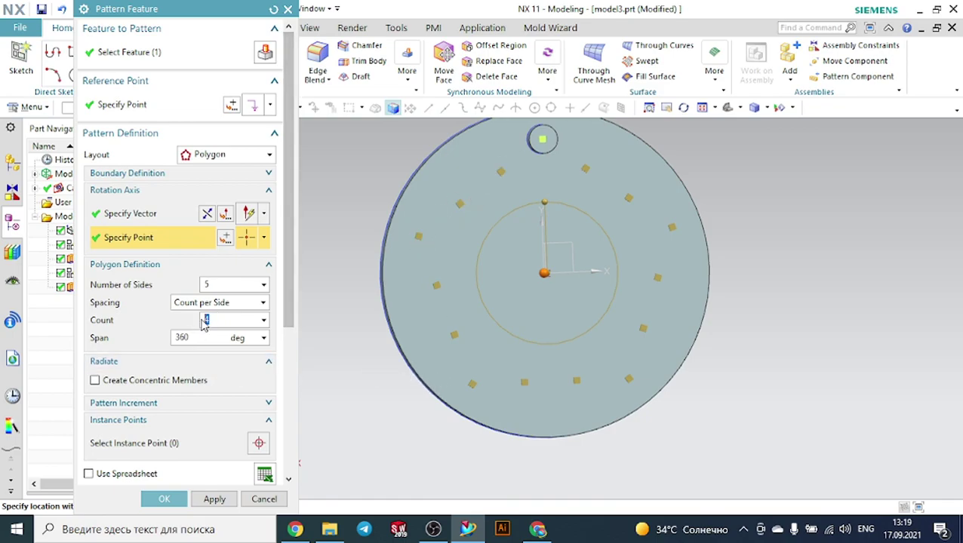
key(Return)
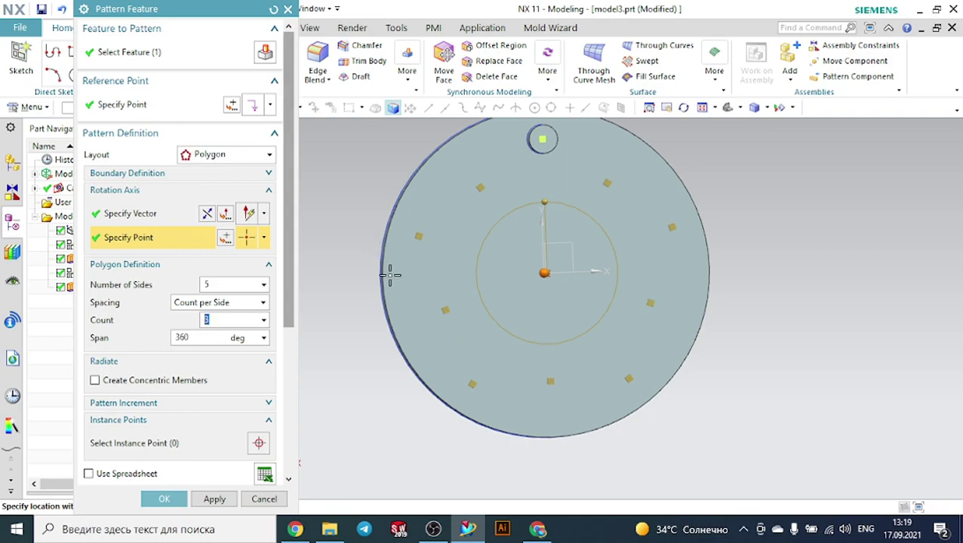
scroll(175, 323, down, 3)
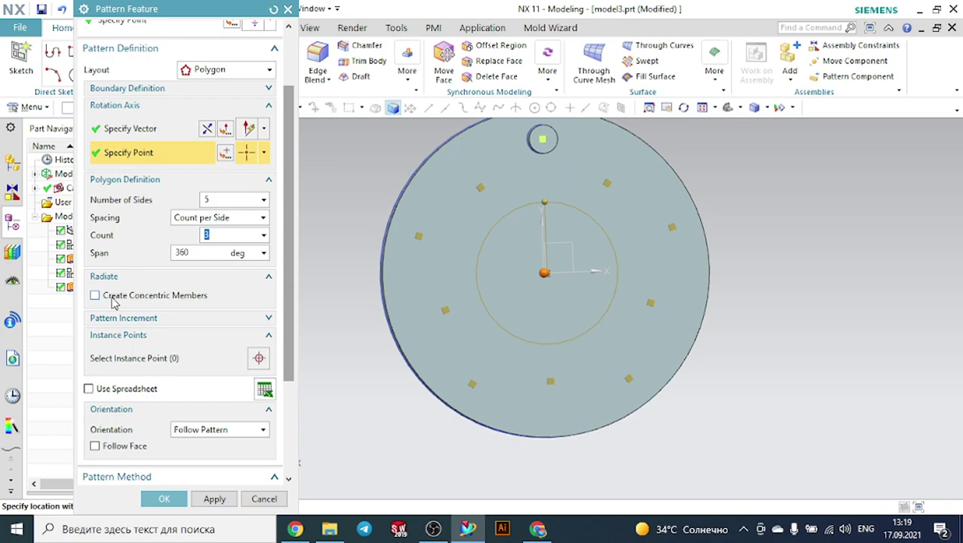
scroll(266, 457, down, 5)
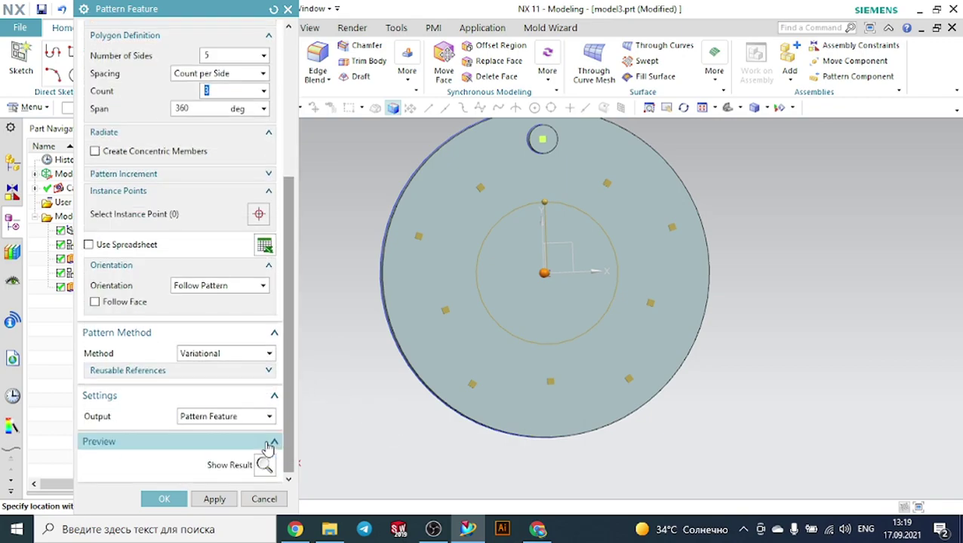
click(266, 465)
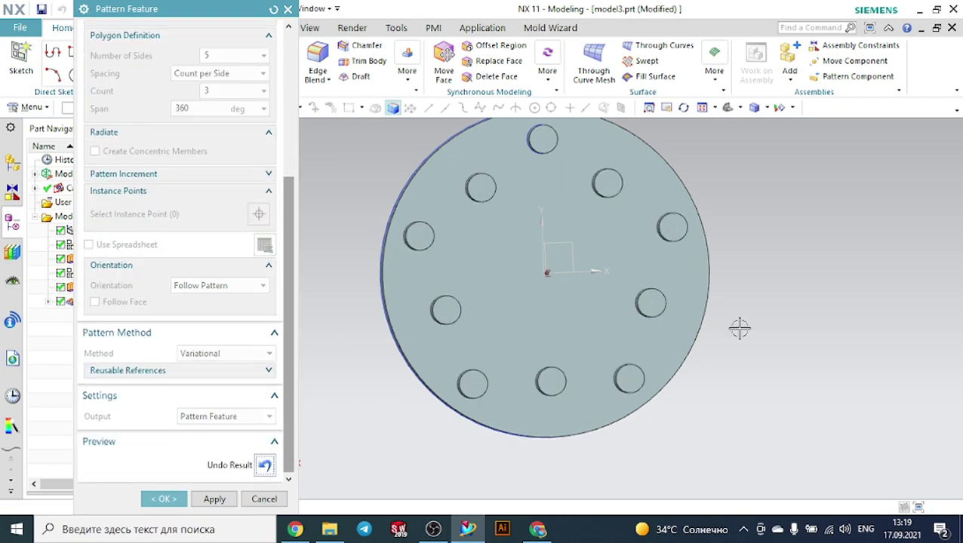
middle_drag(765, 337, 765, 315)
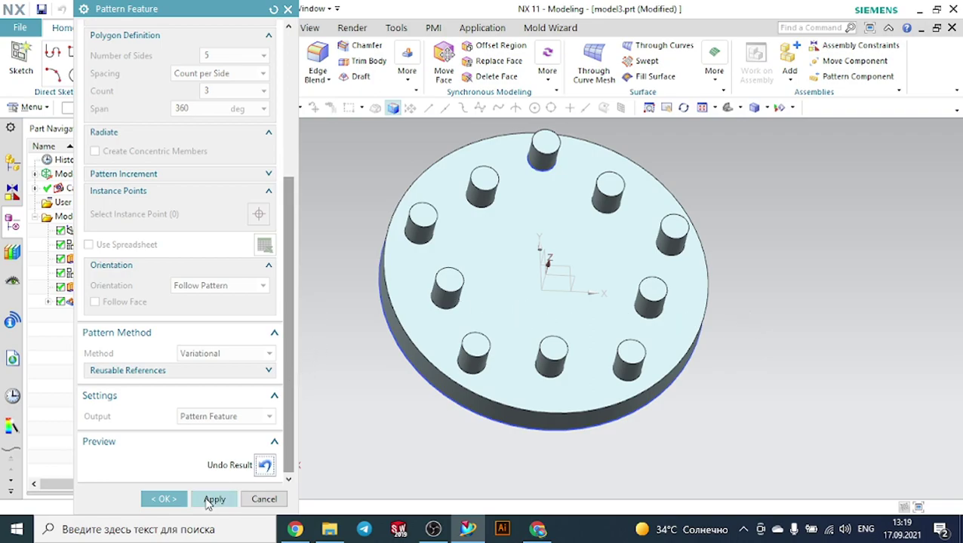
Undo the preview and turn on concentric members for the polygon pattern.
click(266, 468)
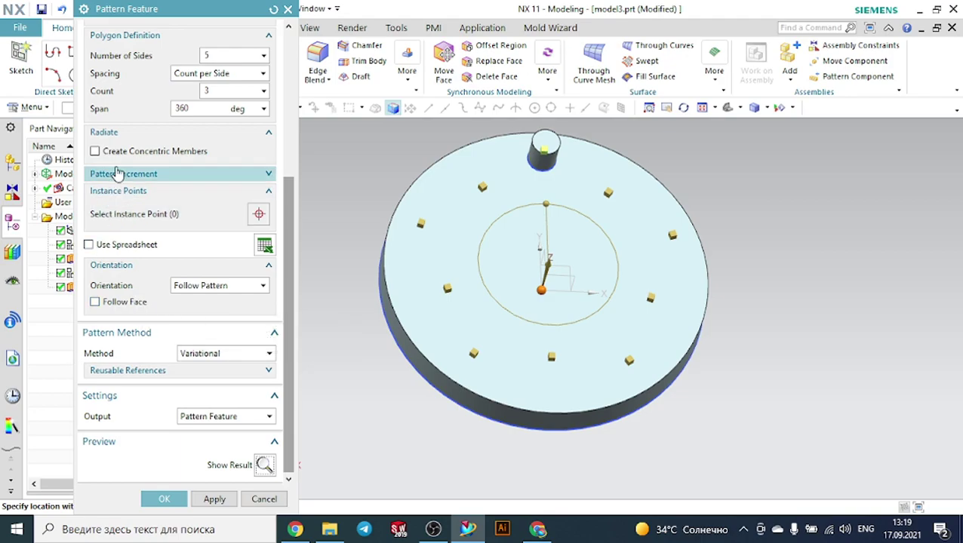
click(103, 154)
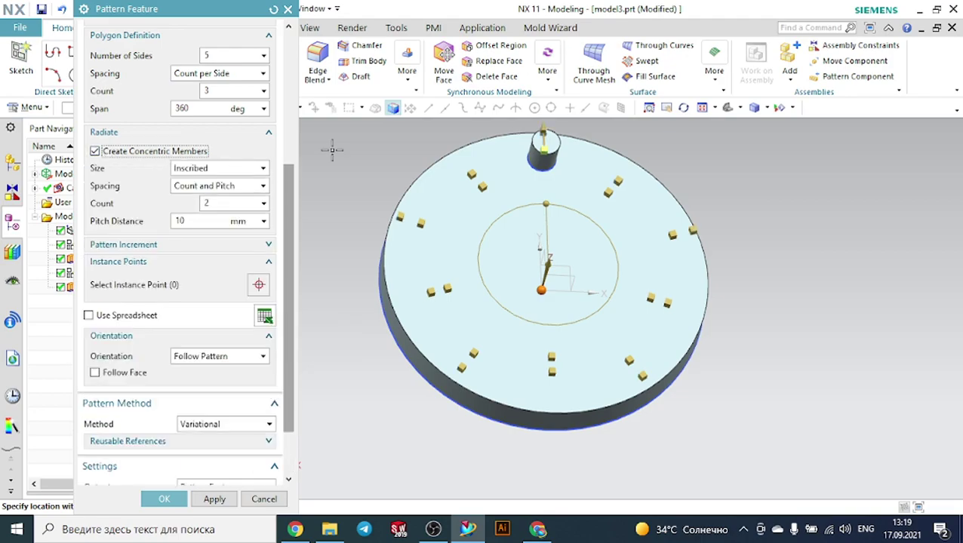
Set the concentric members' pitch distance to -28 mm, preview the polygon pattern's inner ring, and undo the preview.
drag(548, 140, 533, 199)
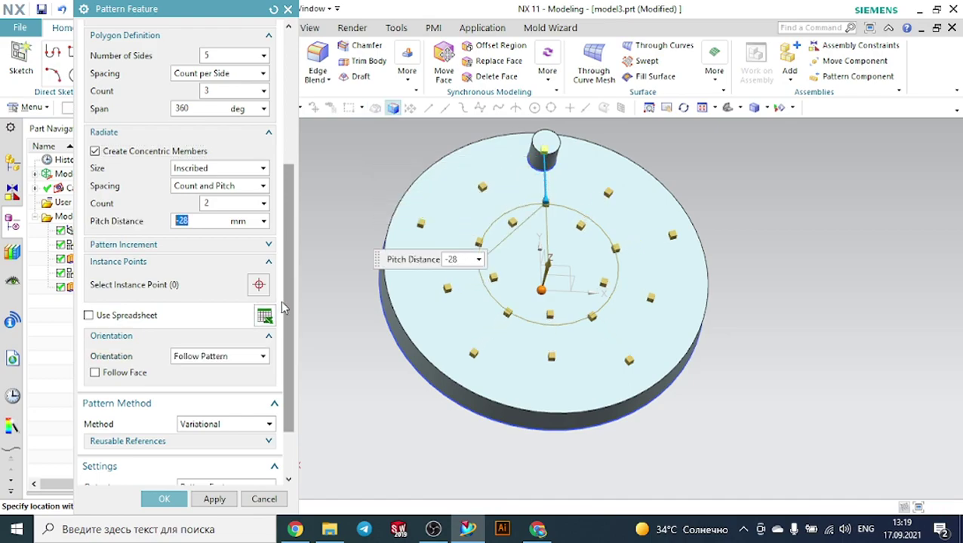
scroll(226, 430, down, 3)
click(264, 465)
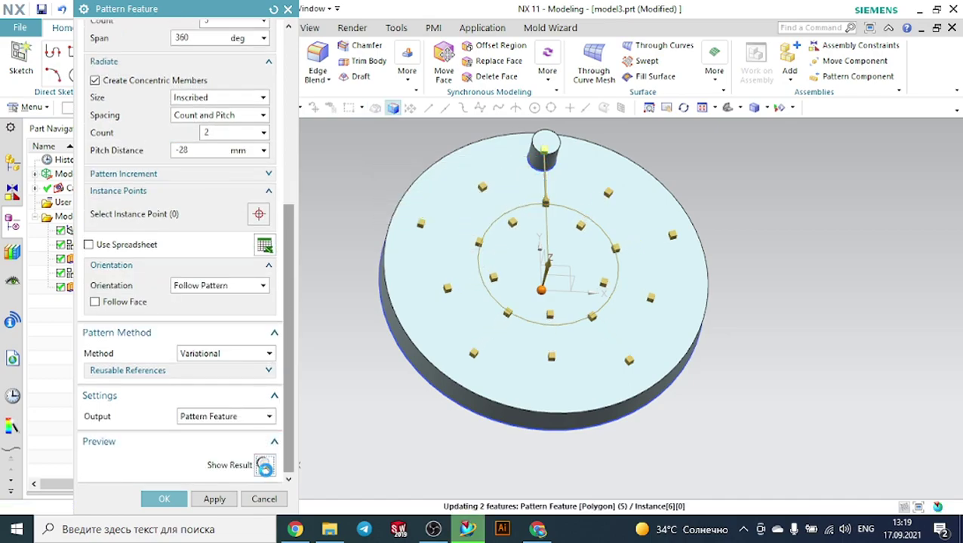
middle_drag(776, 249, 762, 272)
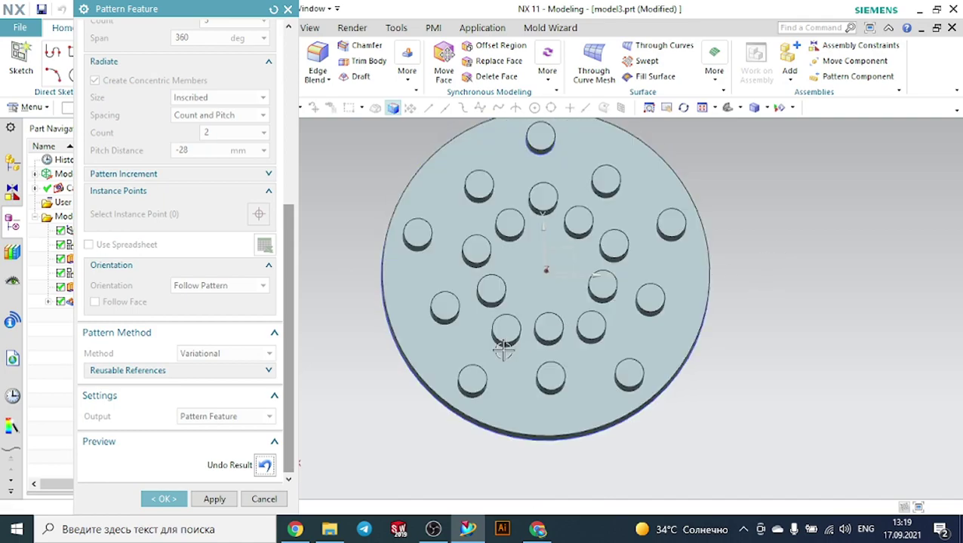
click(264, 465)
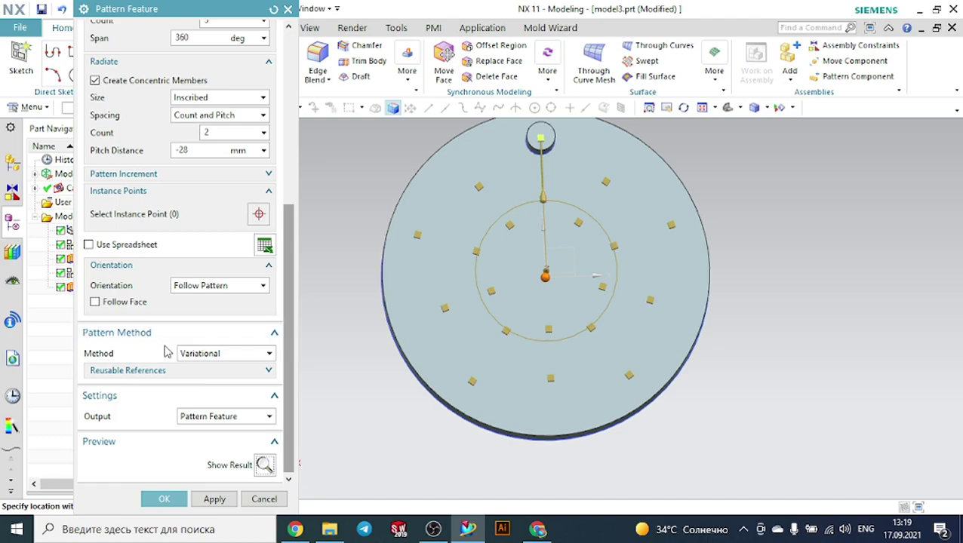
Reduce the Pattern Feature dialog to its basic options and restore the full set of options.
scroll(150, 401, up, 3)
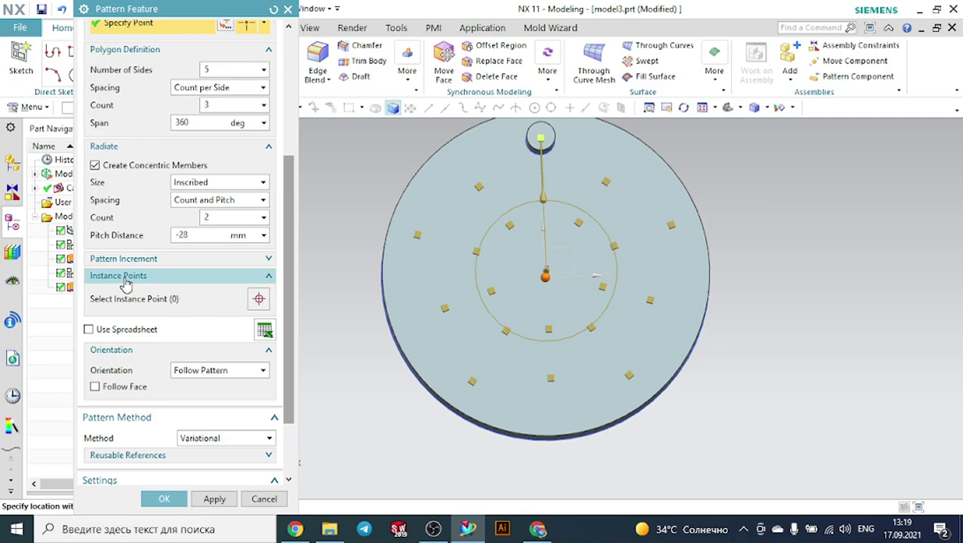
scroll(125, 282, up, 5)
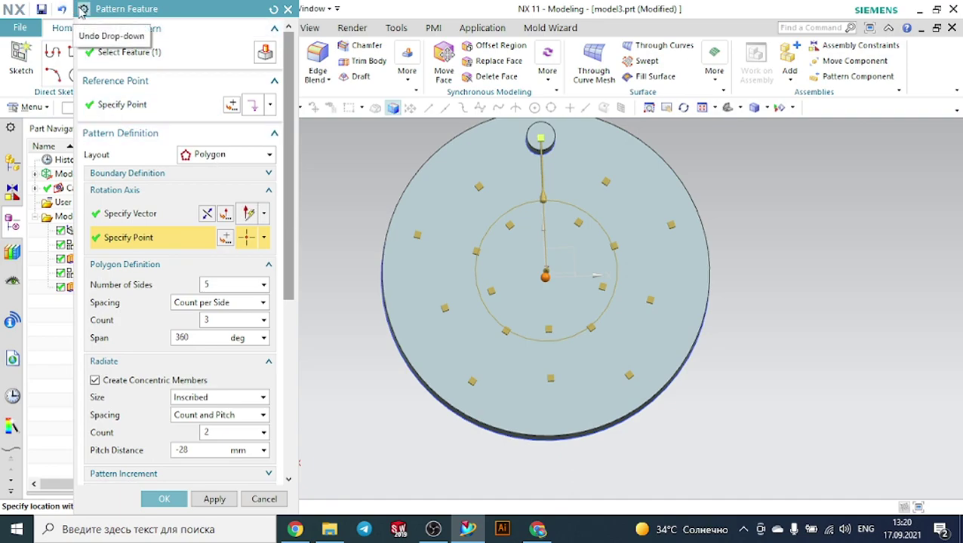
click(83, 9)
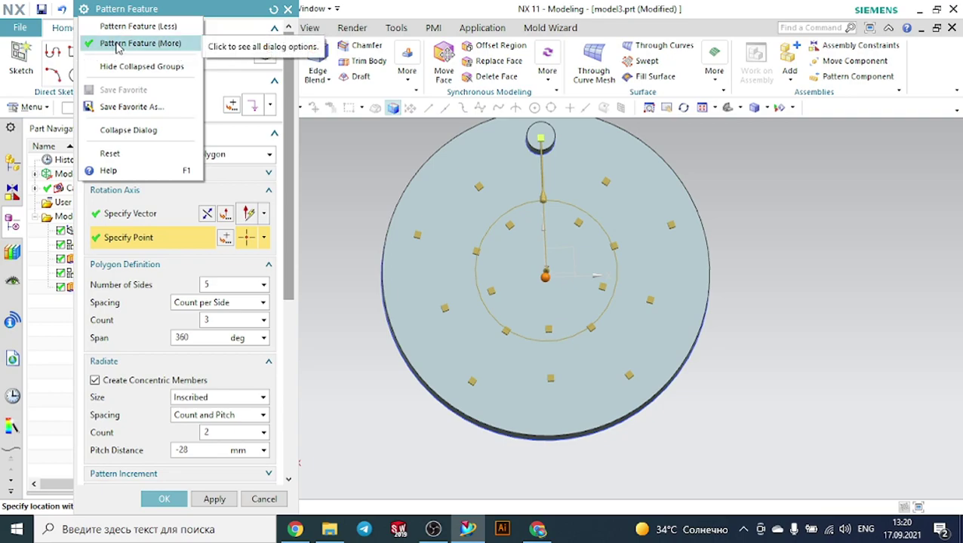
click(136, 27)
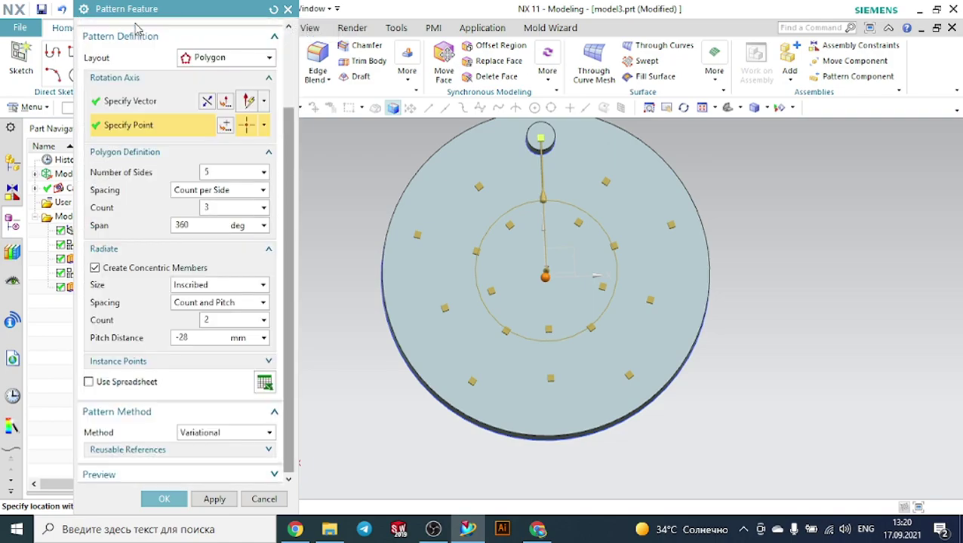
scroll(151, 114, up, 3)
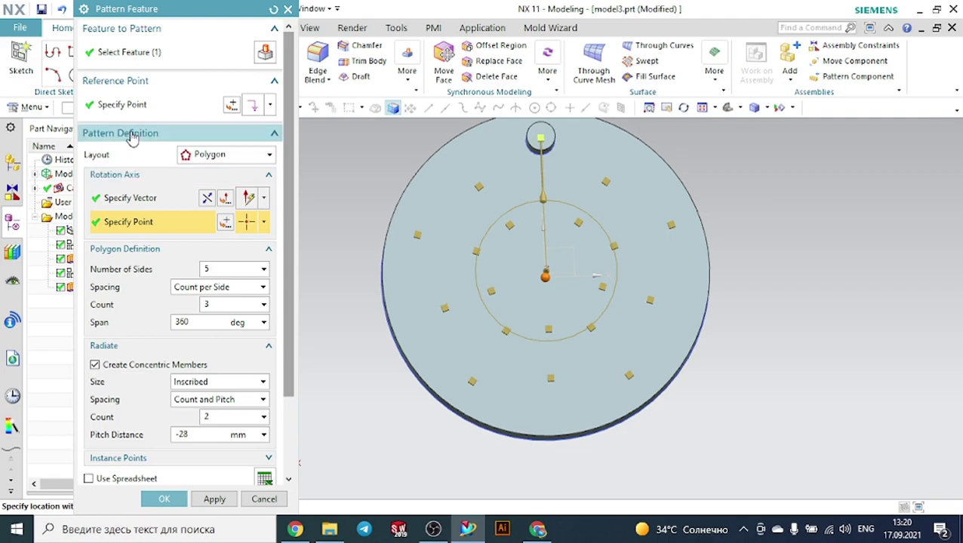
click(84, 9)
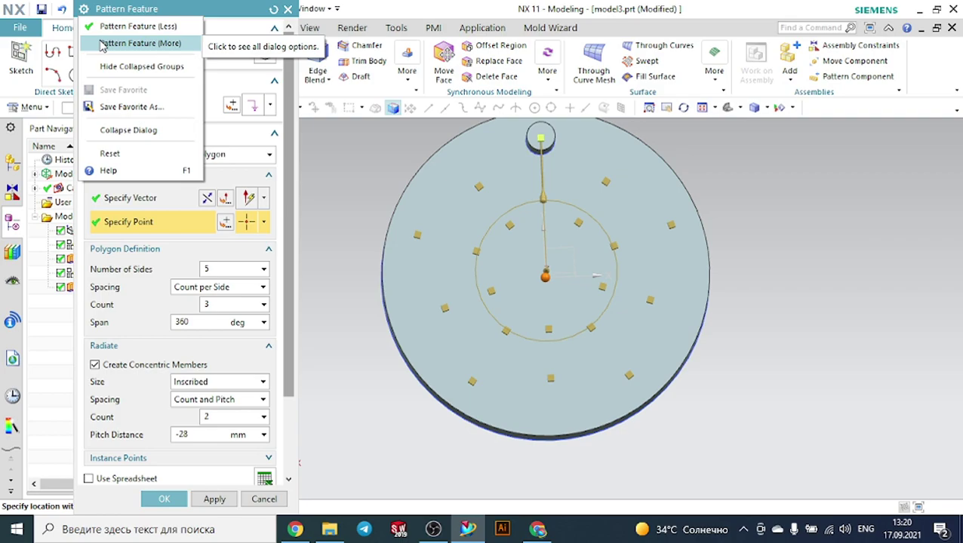
click(102, 46)
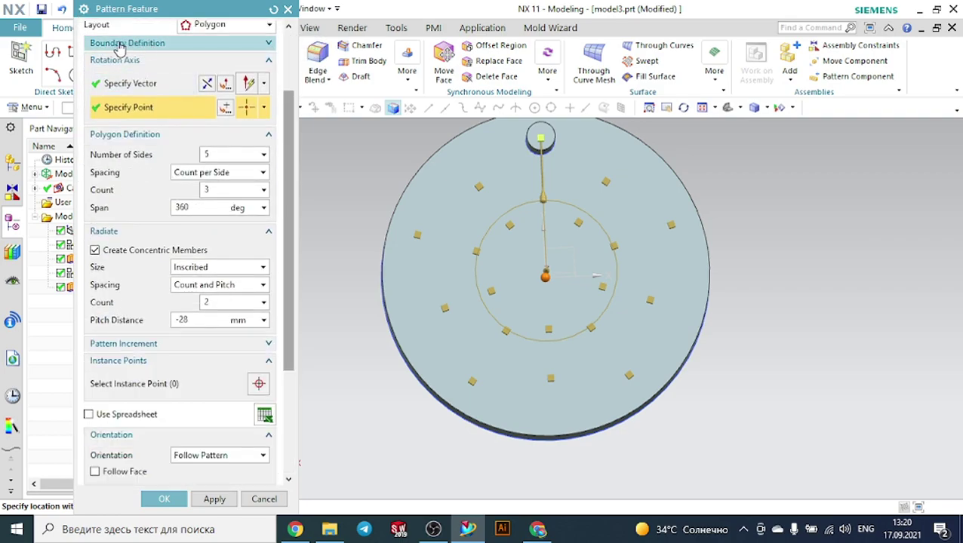
Examine the boundary choices in the pattern's boundary definition and keep the boundary at None.
click(135, 46)
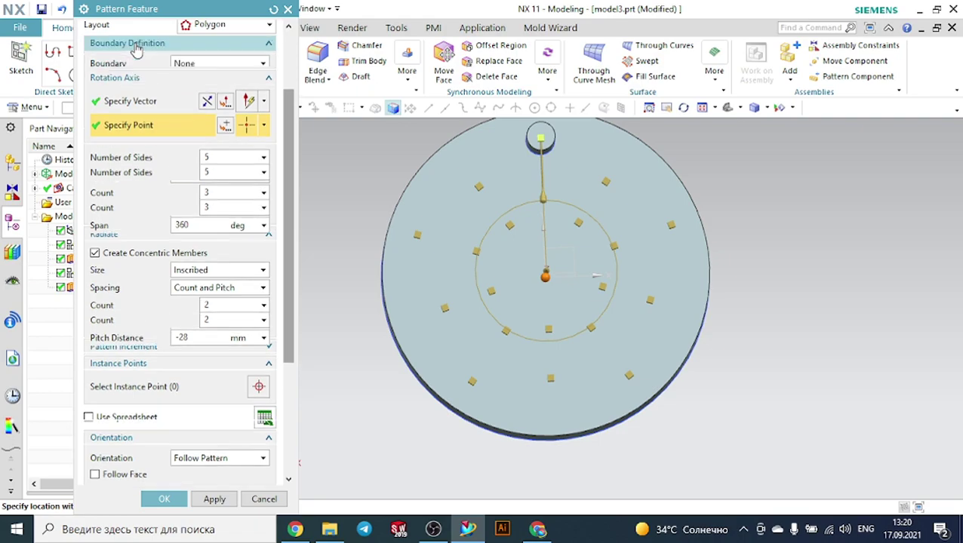
click(187, 64)
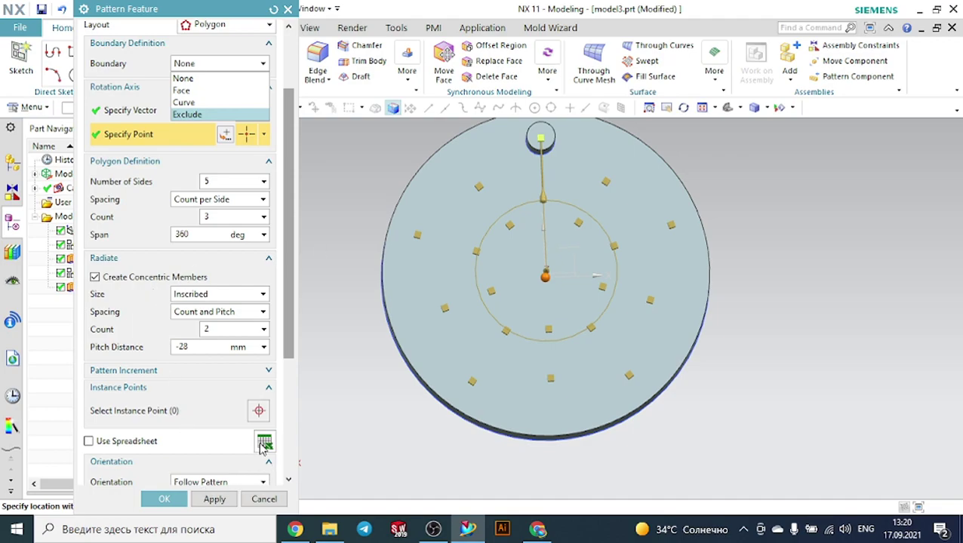
click(186, 78)
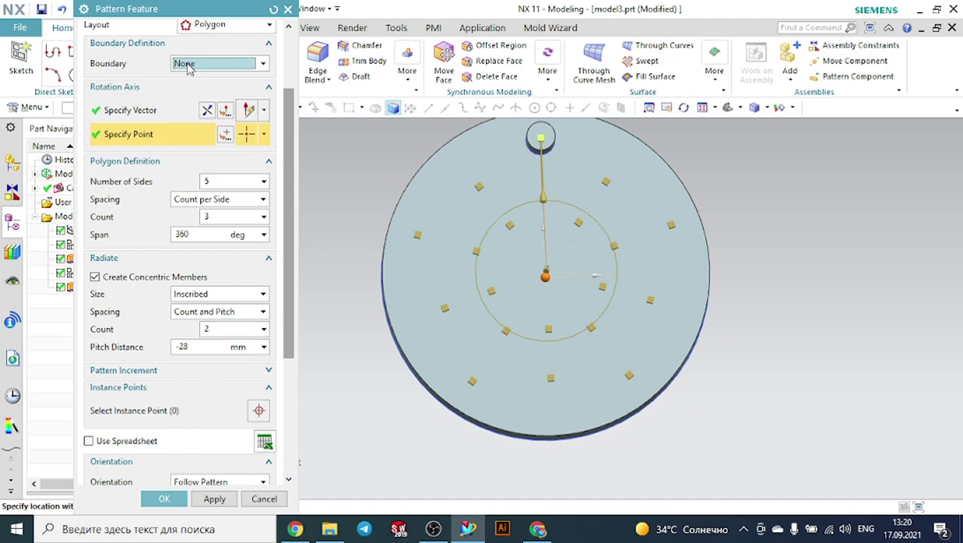
Preview the polygon pattern with its concentric members on the disc, and cancel the Pattern Feature.
scroll(276, 430, down, 5)
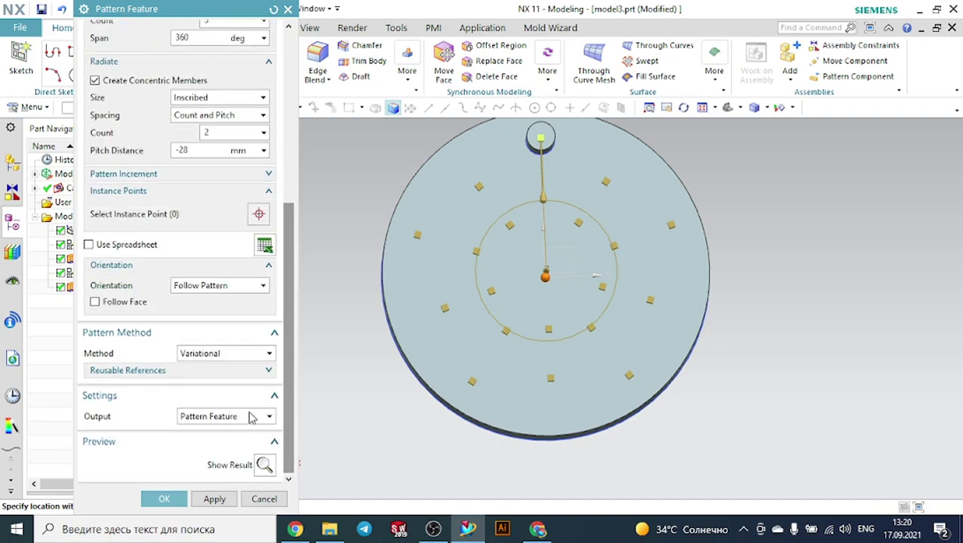
click(264, 465)
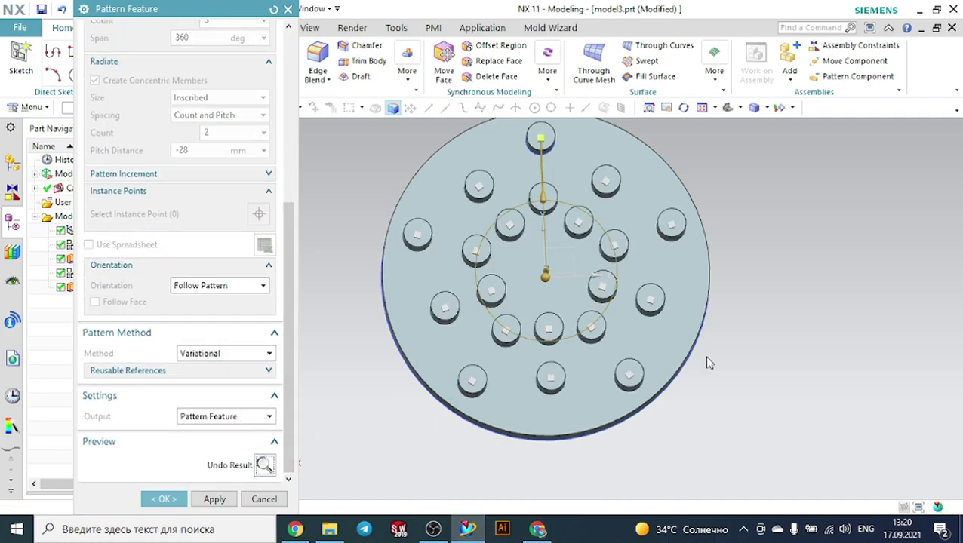
middle_drag(758, 346, 749, 312)
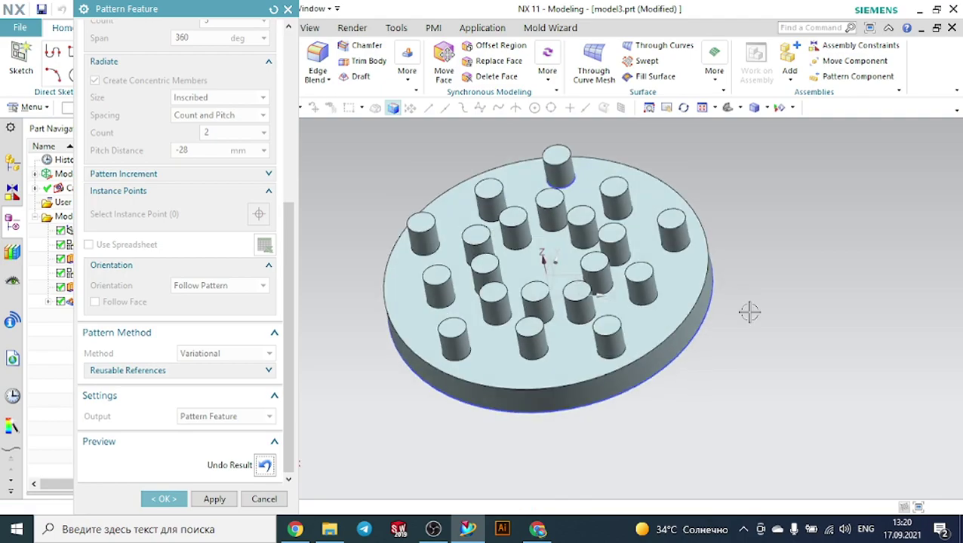
click(264, 499)
Delete the small cylinder's extrude feature and its circle sketch near the disc's edge.
click(564, 183)
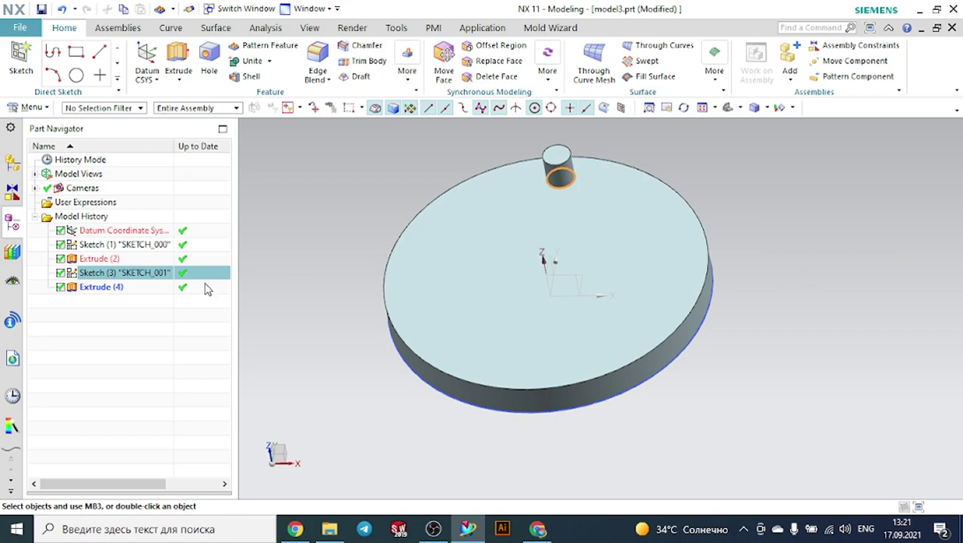
click(134, 288)
right_click(133, 288)
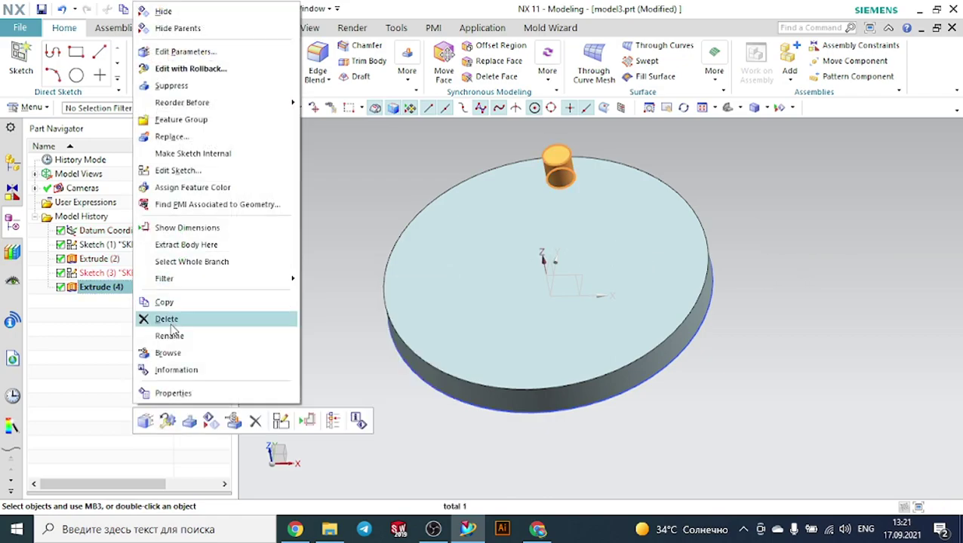
click(170, 319)
click(131, 275)
right_click(131, 275)
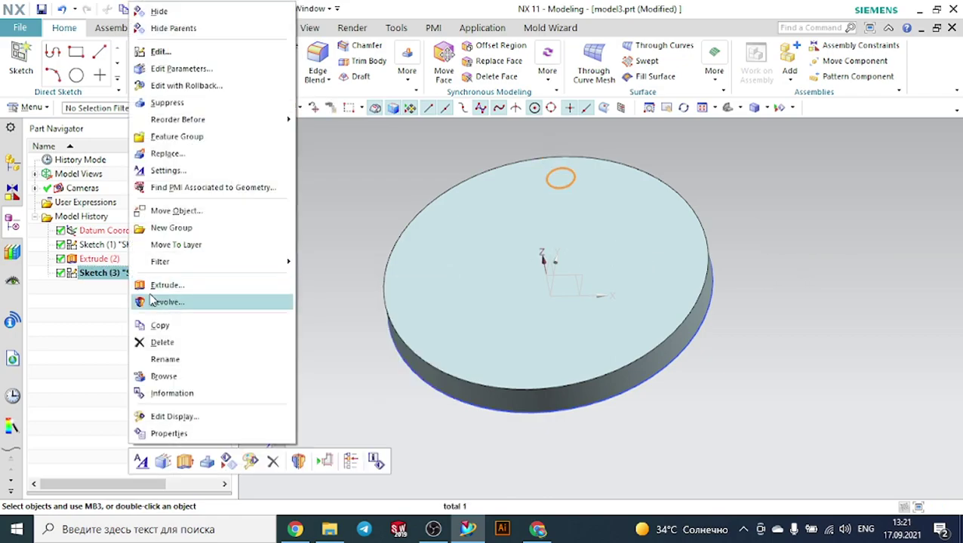
click(161, 344)
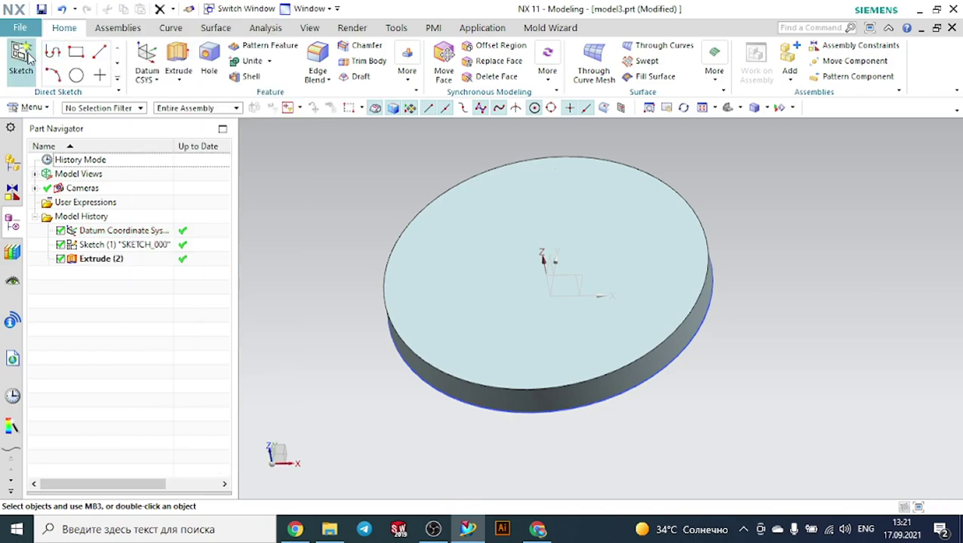
Create a sketch on the disc's top face and draw a small circle centred on the origin.
click(488, 290)
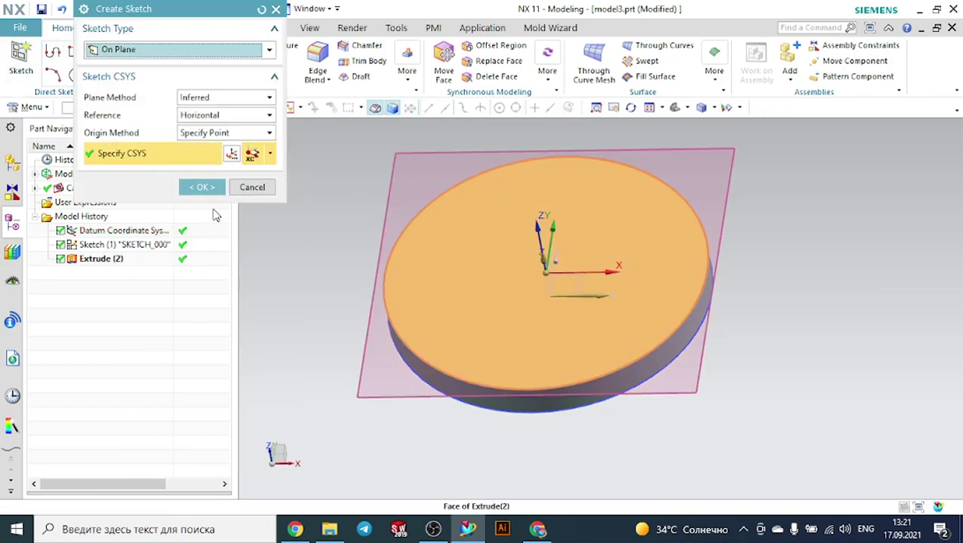
click(215, 194)
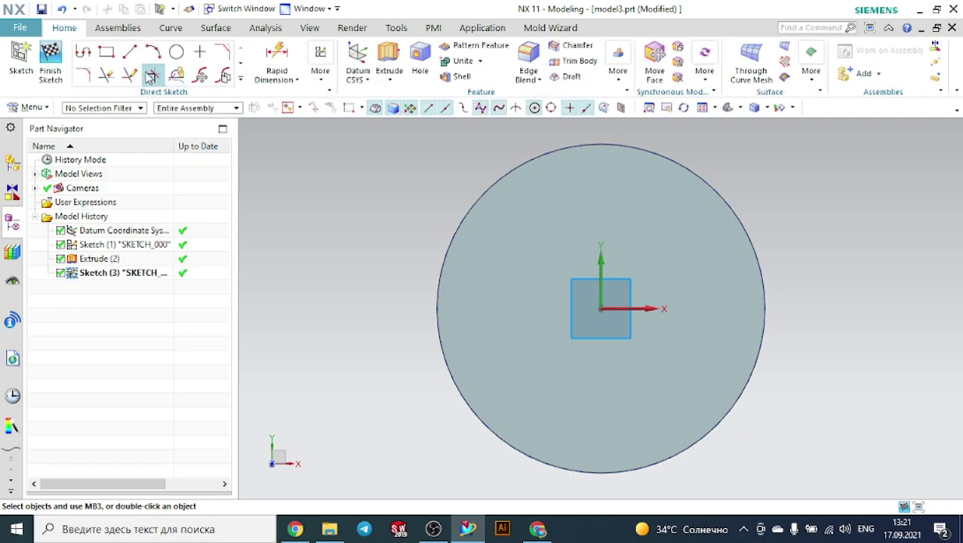
click(176, 51)
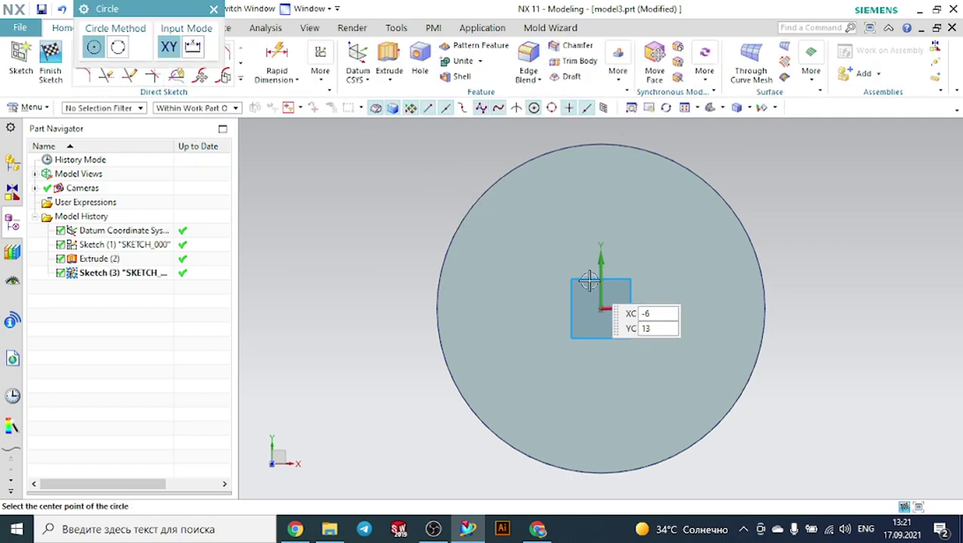
click(598, 305)
click(613, 294)
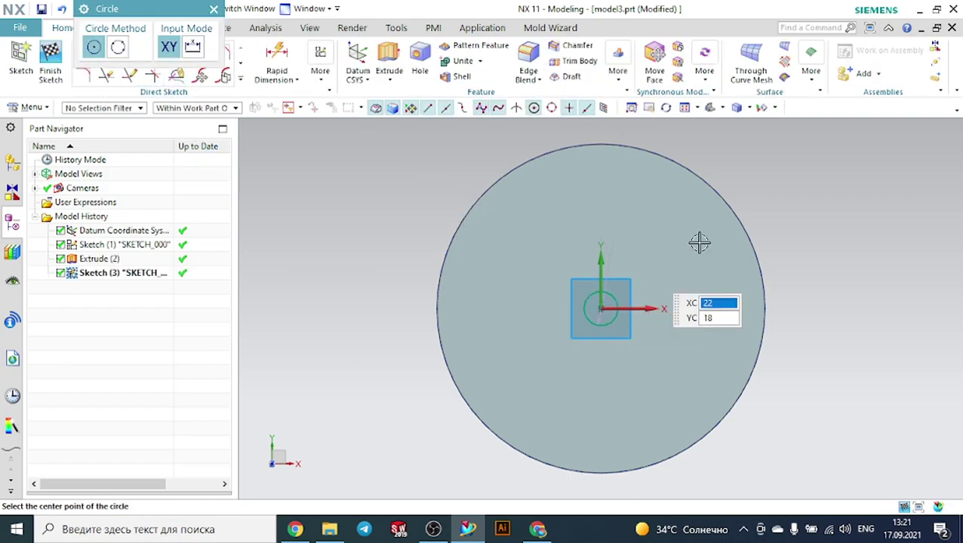
key(Escape)
Extrude the central circle 15 mm upward from the disc with Boolean set to None.
click(388, 60)
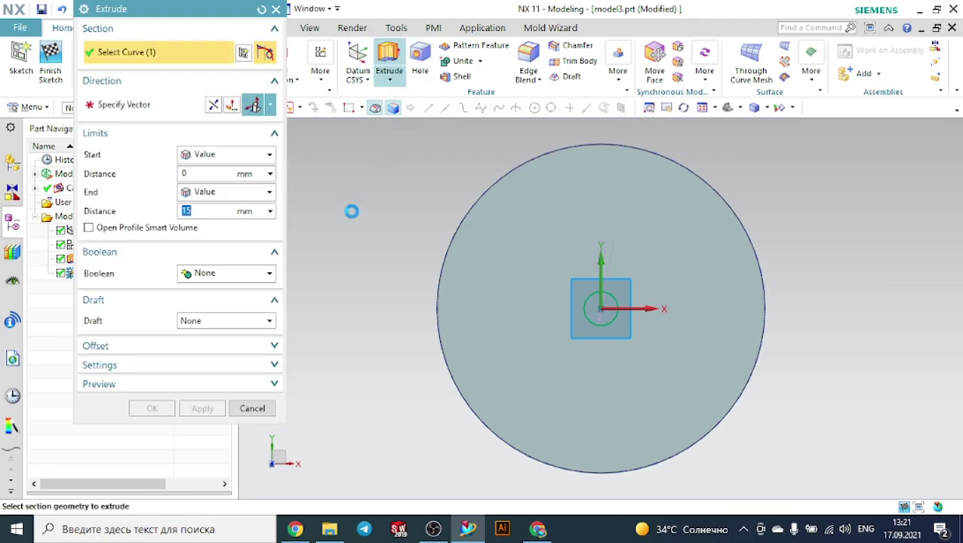
middle_drag(367, 241, 365, 193)
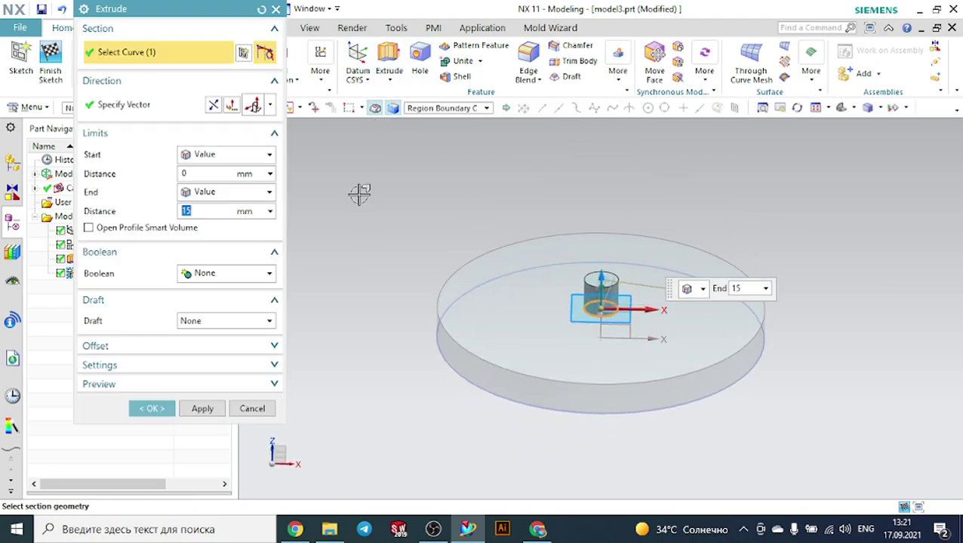
click(170, 409)
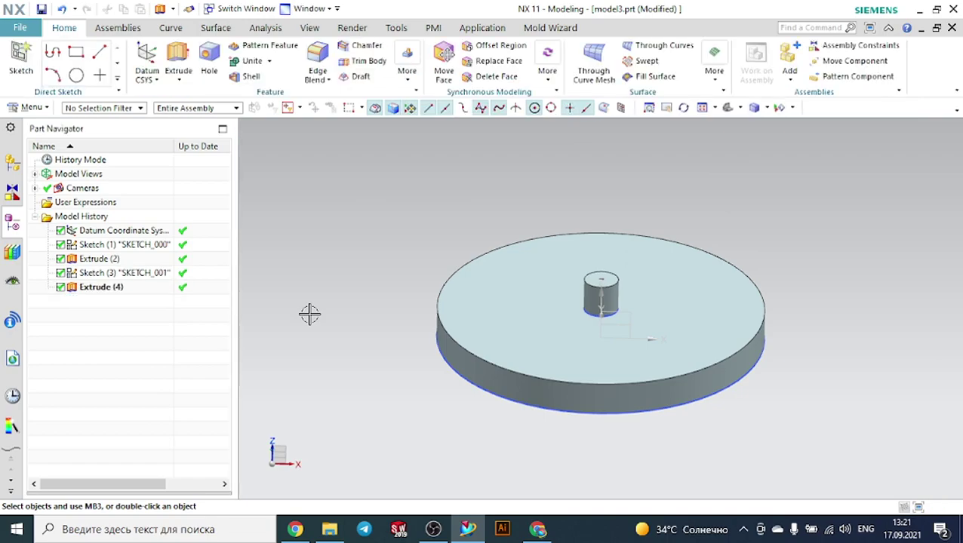
Start a Pattern Feature of the central cylinder using the Spiral layout with the Left Hand direction.
click(277, 45)
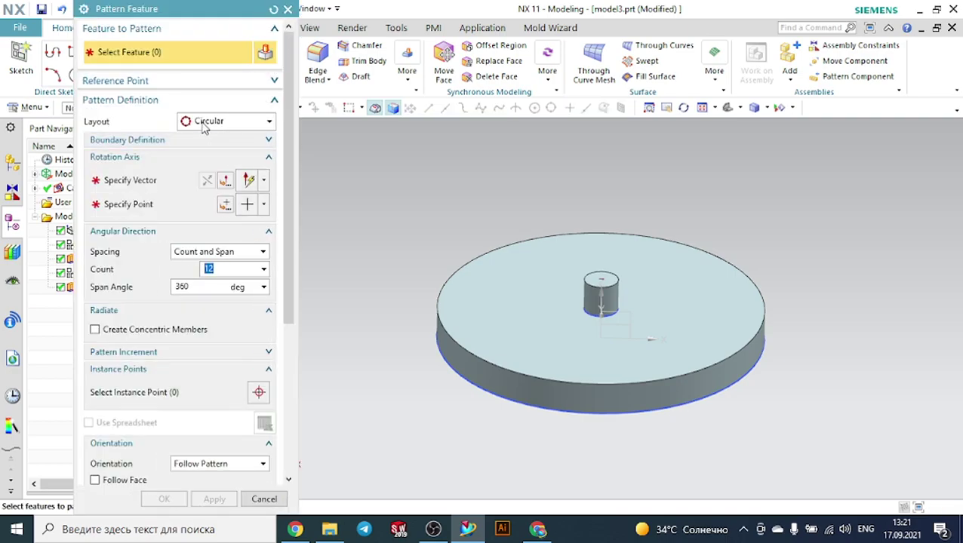
click(203, 123)
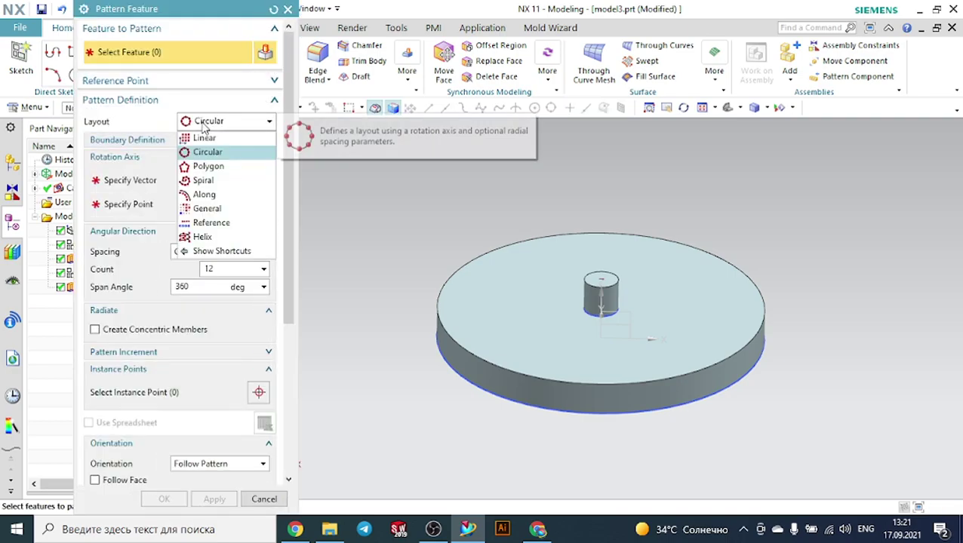
click(205, 181)
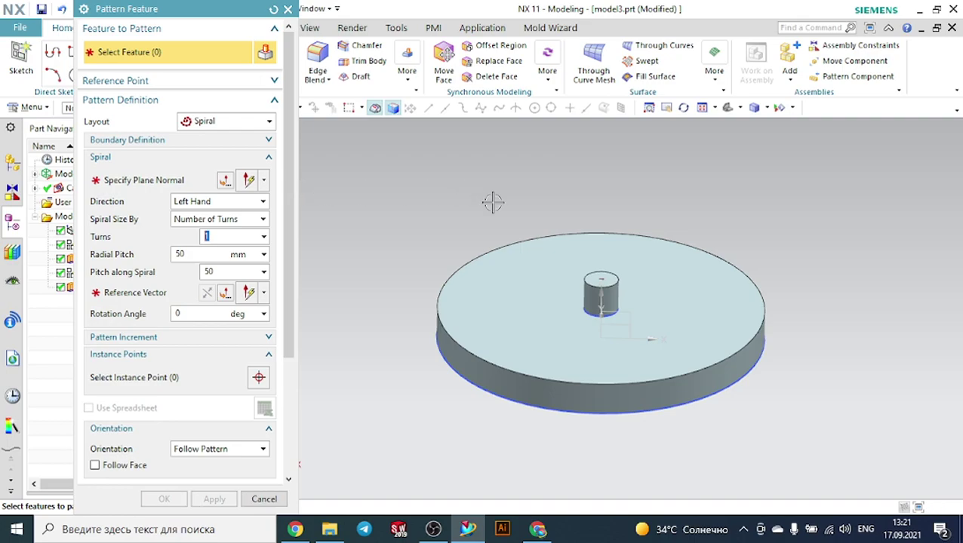
scroll(611, 242, up, 2)
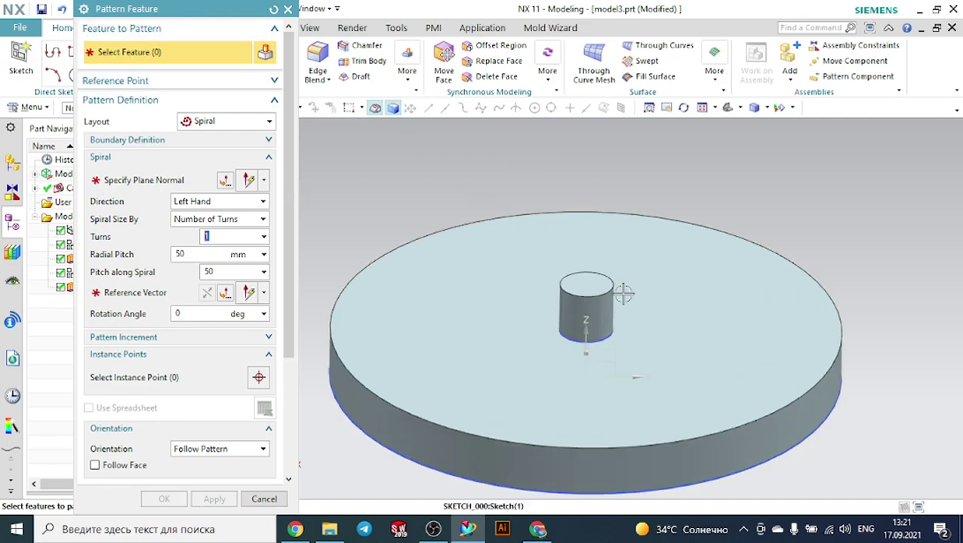
click(591, 308)
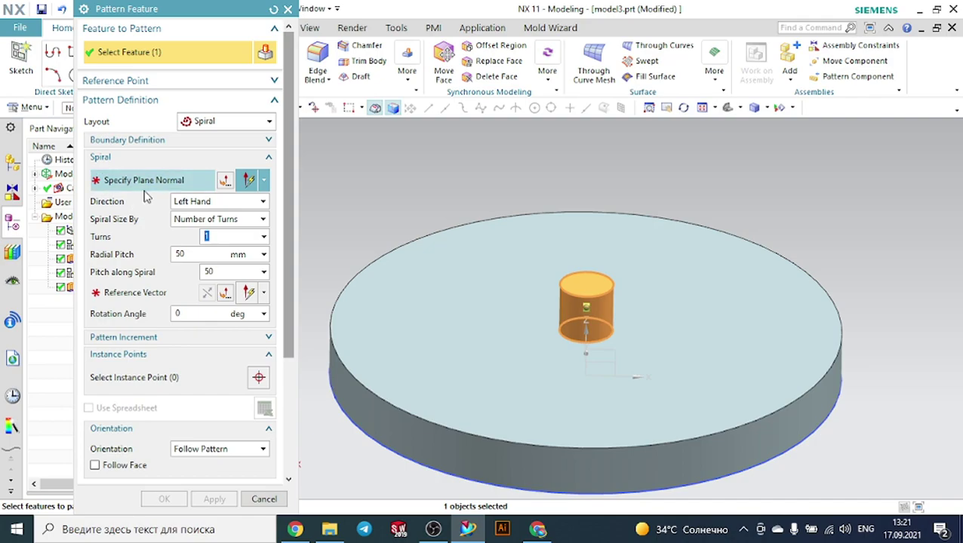
click(196, 202)
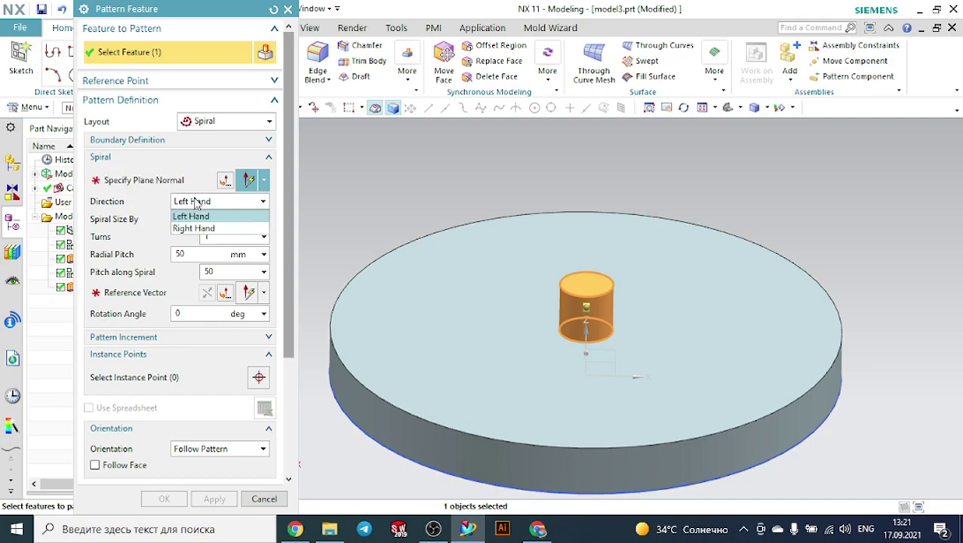
click(196, 217)
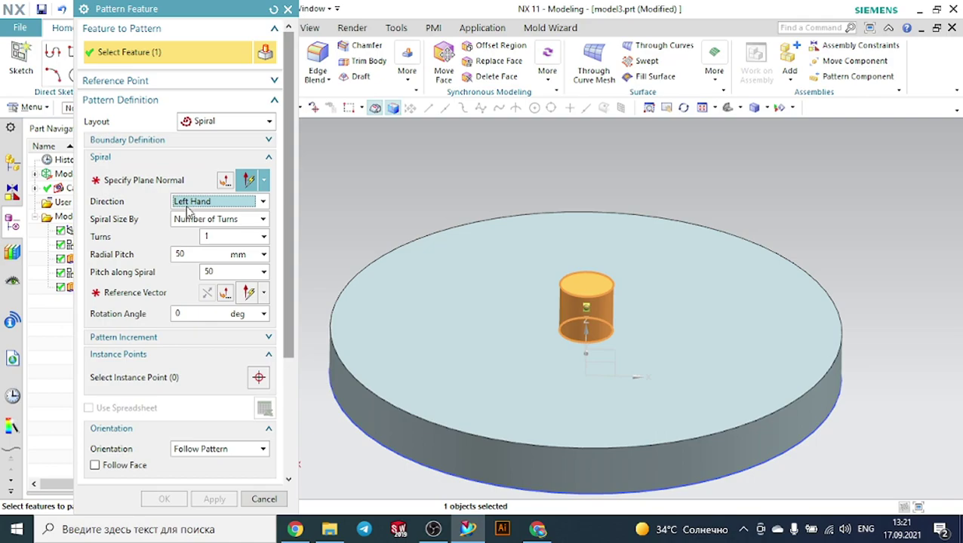
Define the spiral's plane normal perpendicular to the disc's top face and its reference vector along the X axis.
click(161, 185)
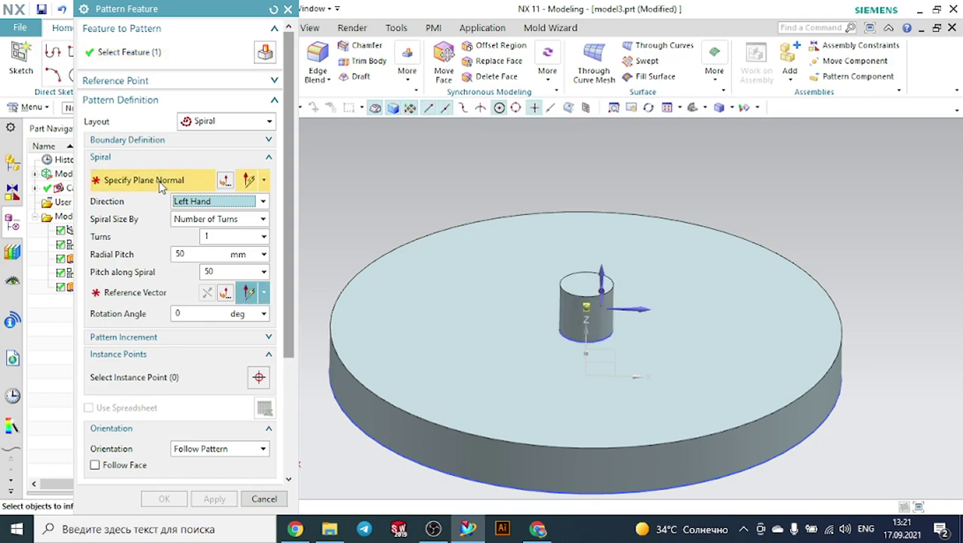
click(438, 296)
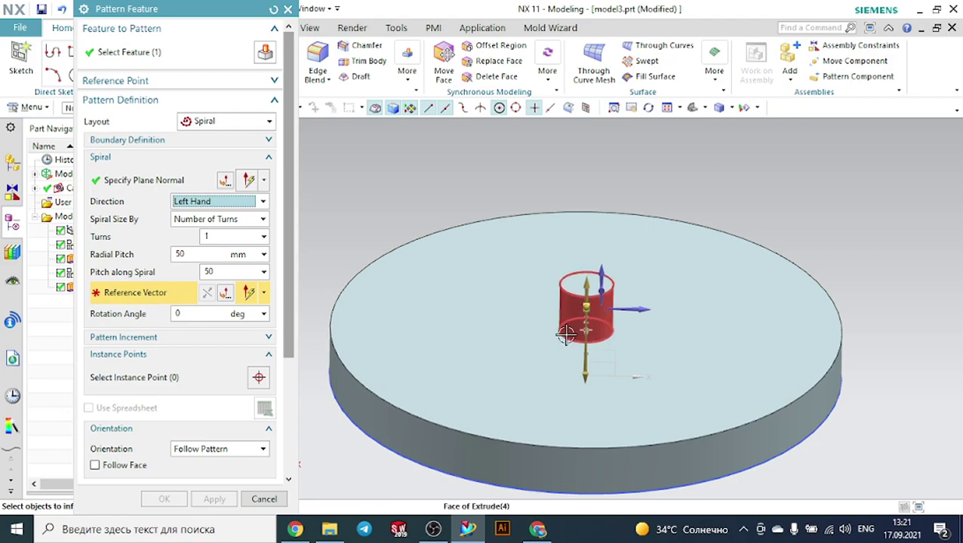
scroll(657, 298, up, 1)
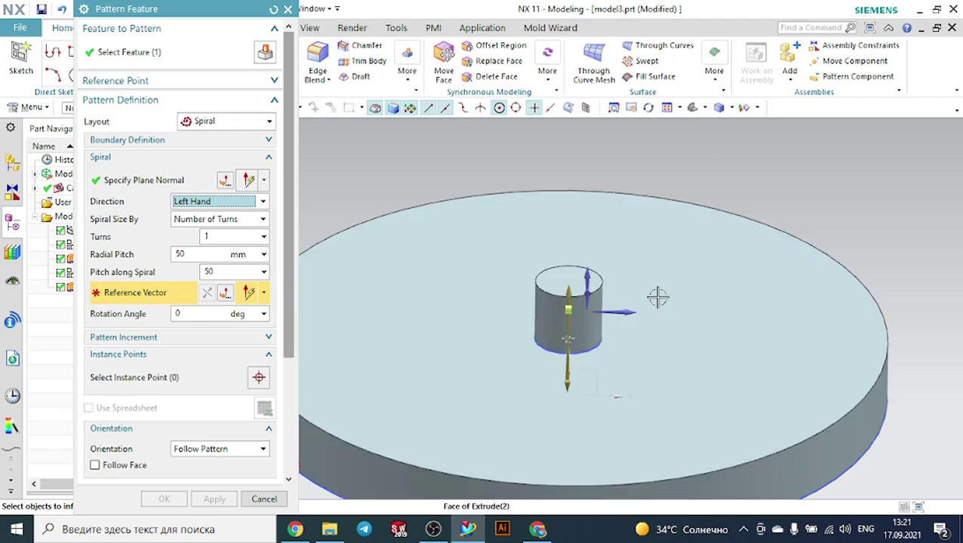
click(584, 277)
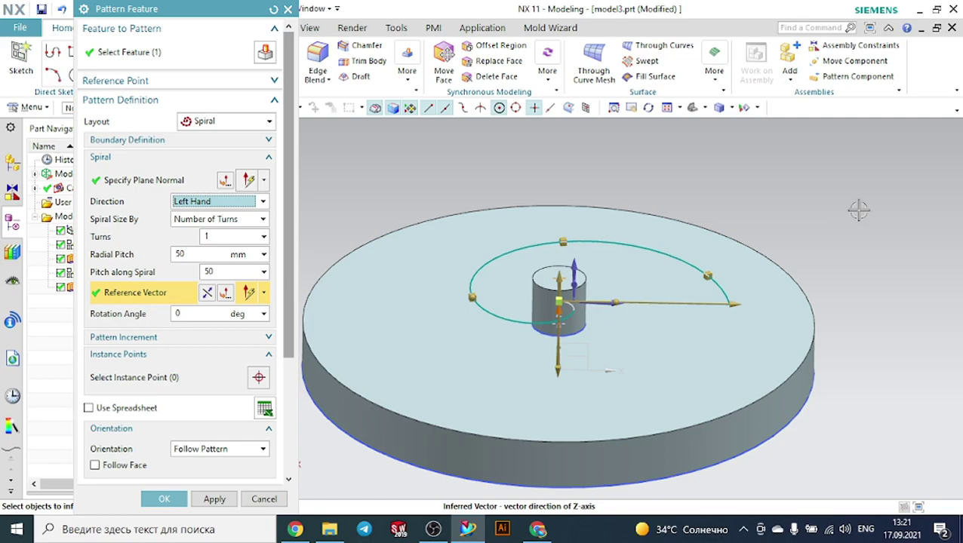
middle_drag(858, 209, 844, 239)
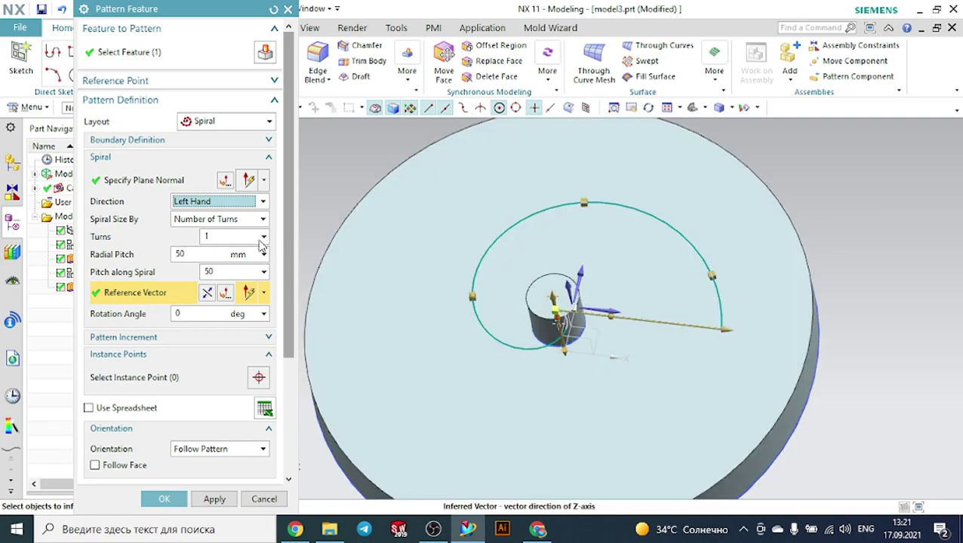
Set the spiral pattern to 3 turns with a radial pitch of 20 mm.
drag(226, 240, 184, 239)
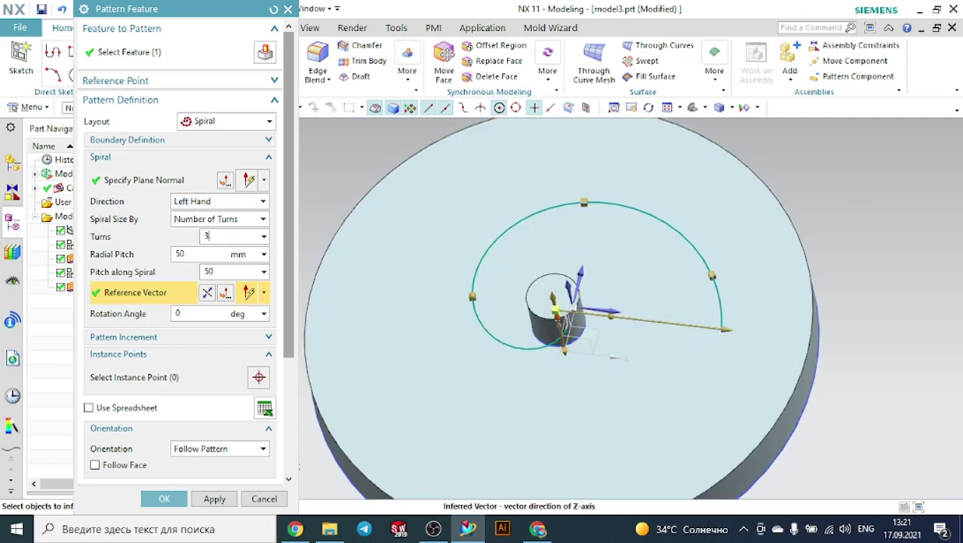
key(Return)
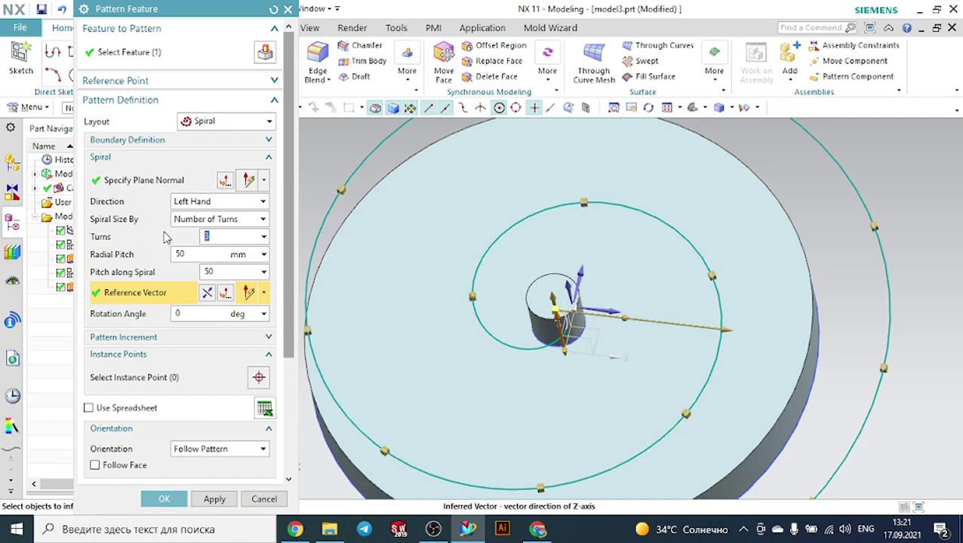
drag(181, 253, 126, 264)
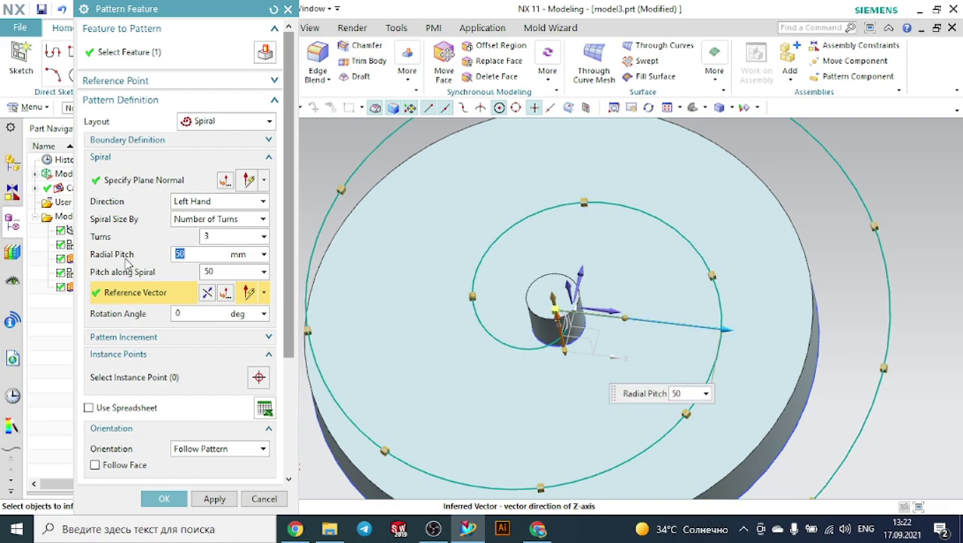
text(20)
key(Return)
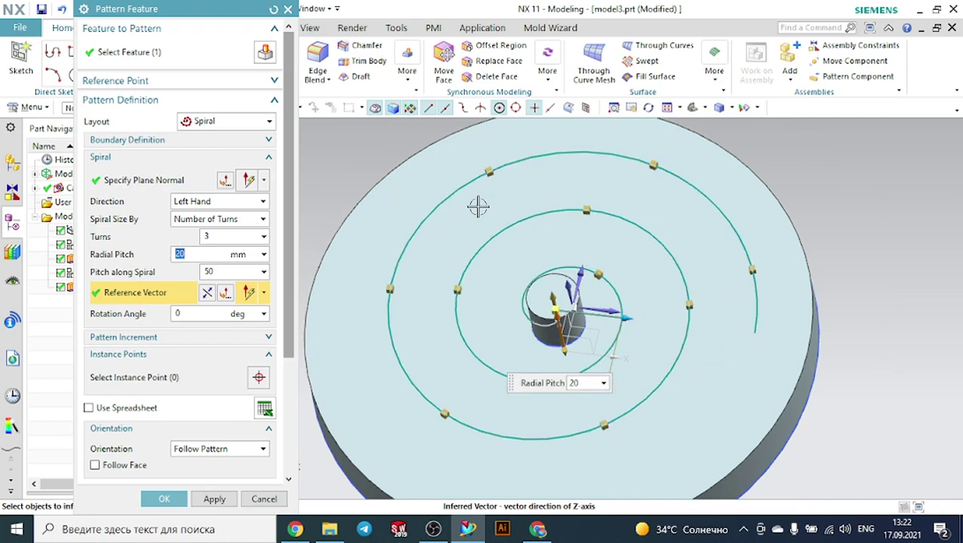
Preview the spiral pattern of cylinders on the disc, and revert the preview.
scroll(225, 332, down, 1)
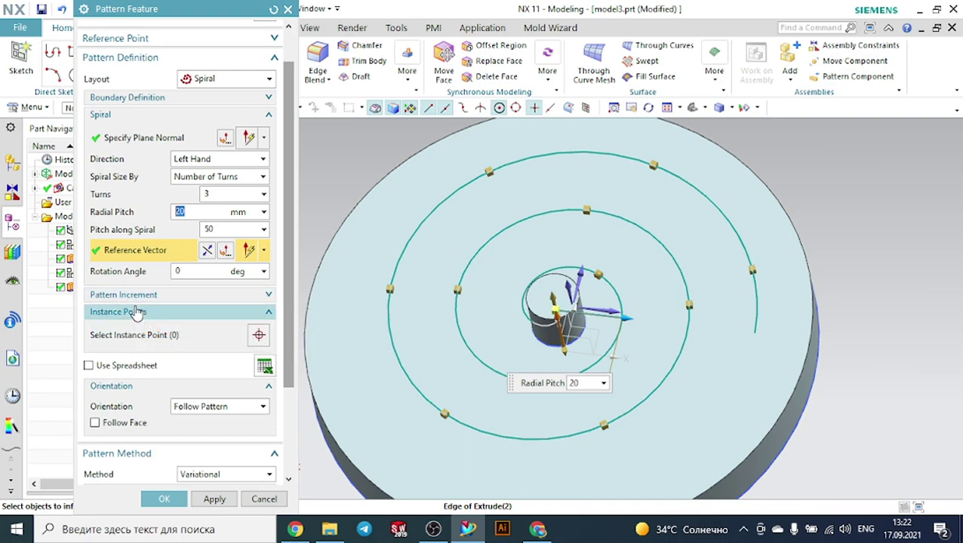
scroll(136, 311, down, 2)
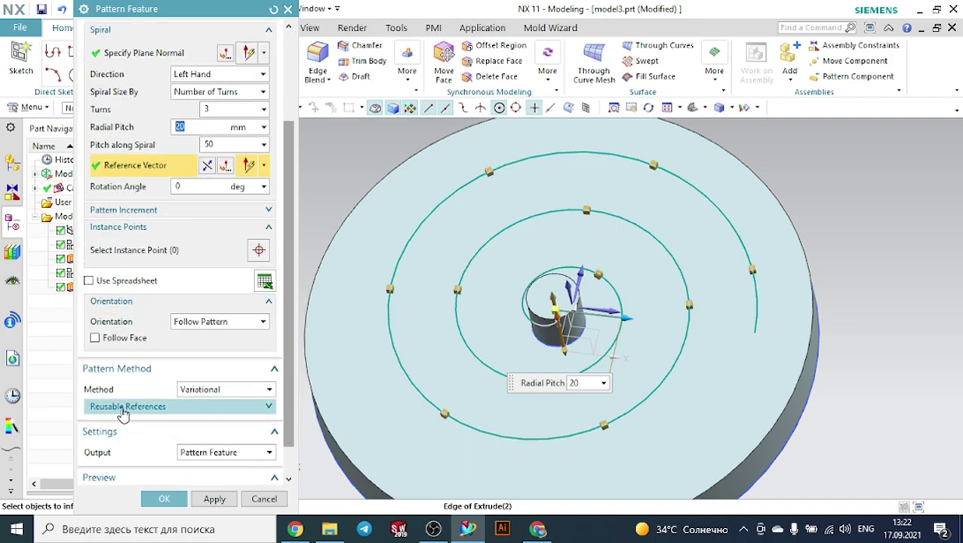
scroll(124, 414, down, 1)
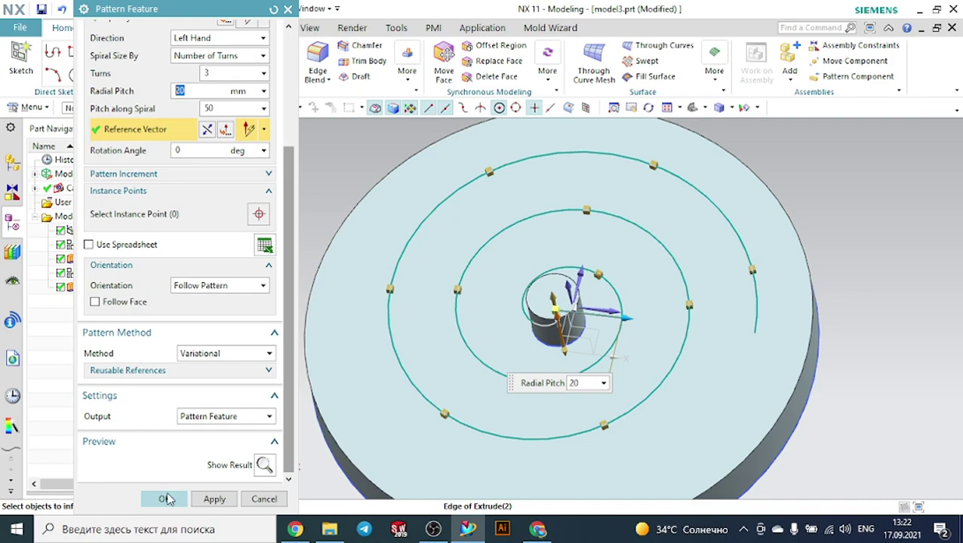
click(264, 465)
mouse_move(890, 206)
middle_down()
mouse_move(877, 234)
mouse_move(893, 223)
middle_up()
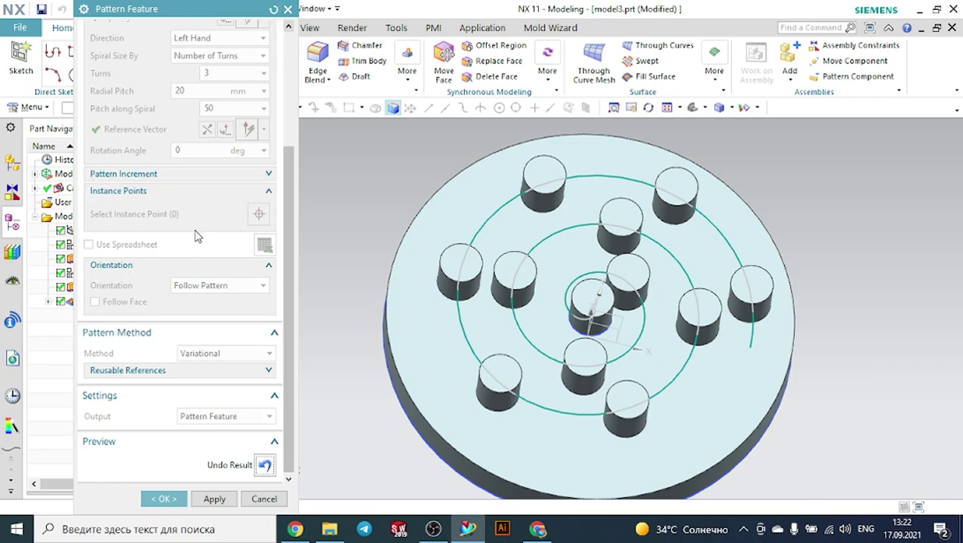
click(264, 465)
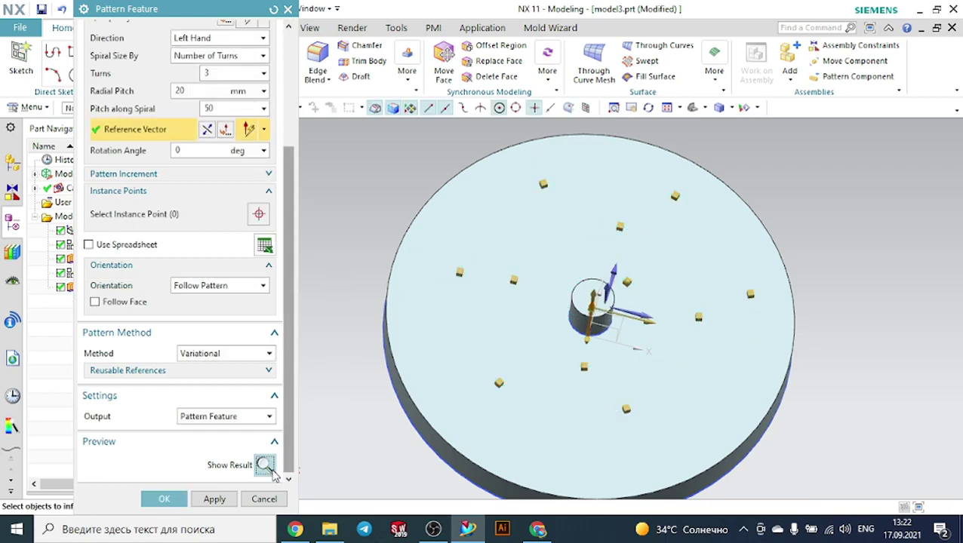
Review the available pattern layouts and close the Pattern Feature without creating the spiral pattern.
scroll(262, 101, up, 5)
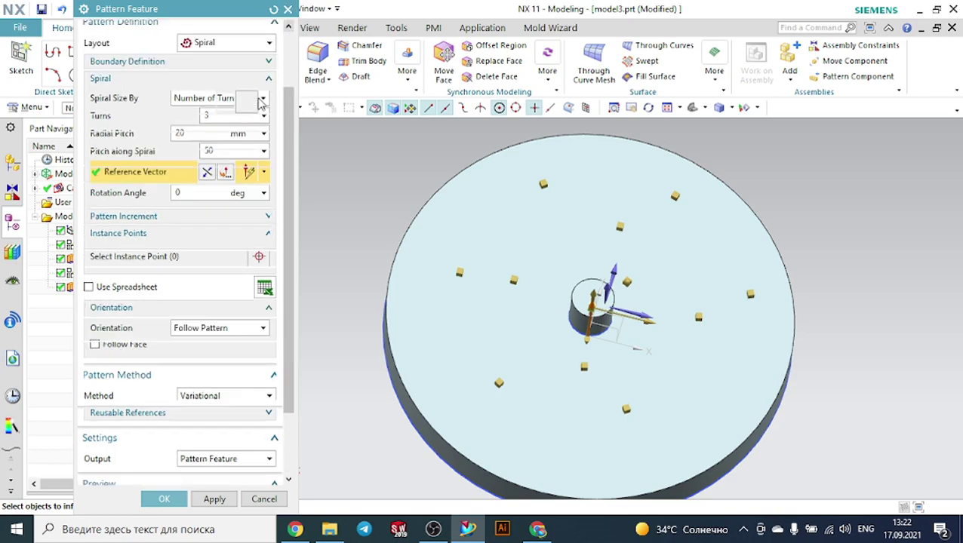
click(218, 121)
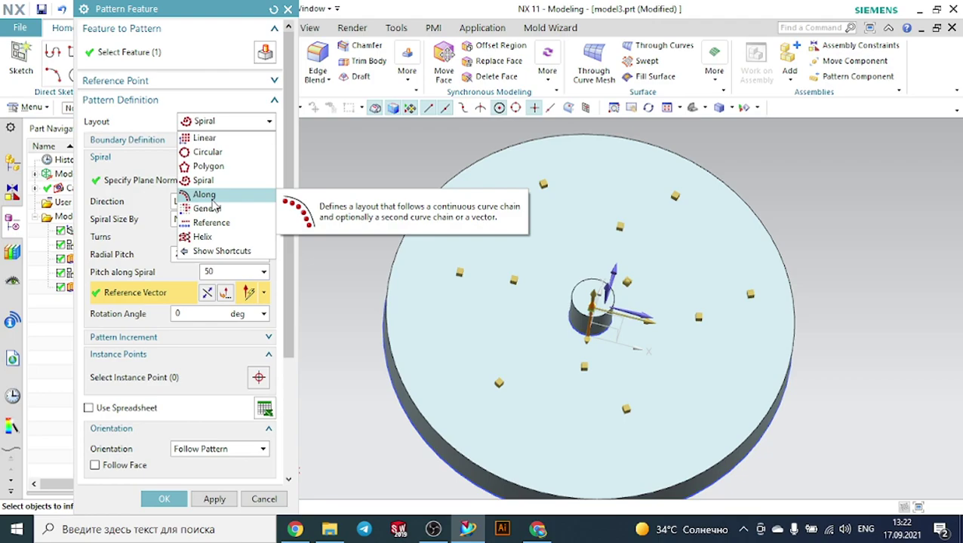
click(289, 8)
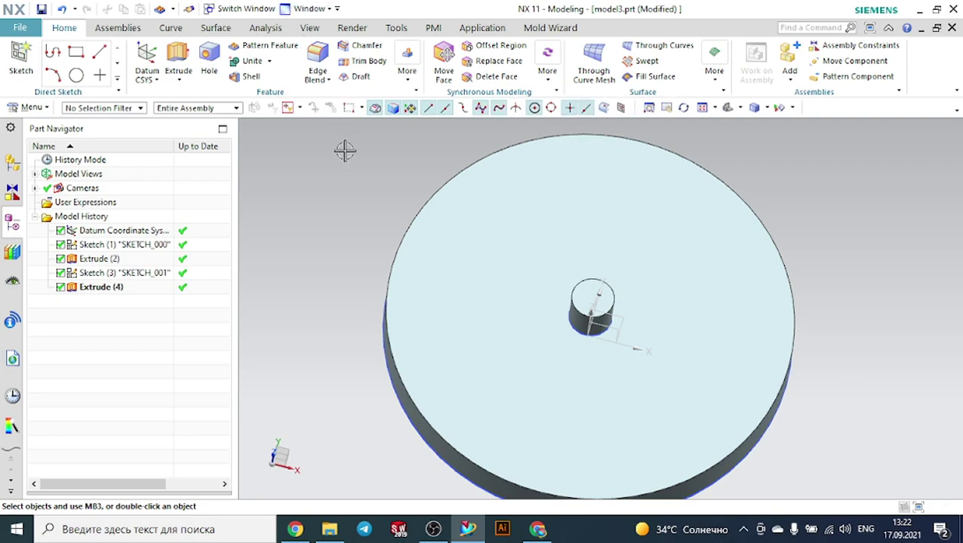
Create a new part file model4.prt from the Model template in millimetres.
click(15, 27)
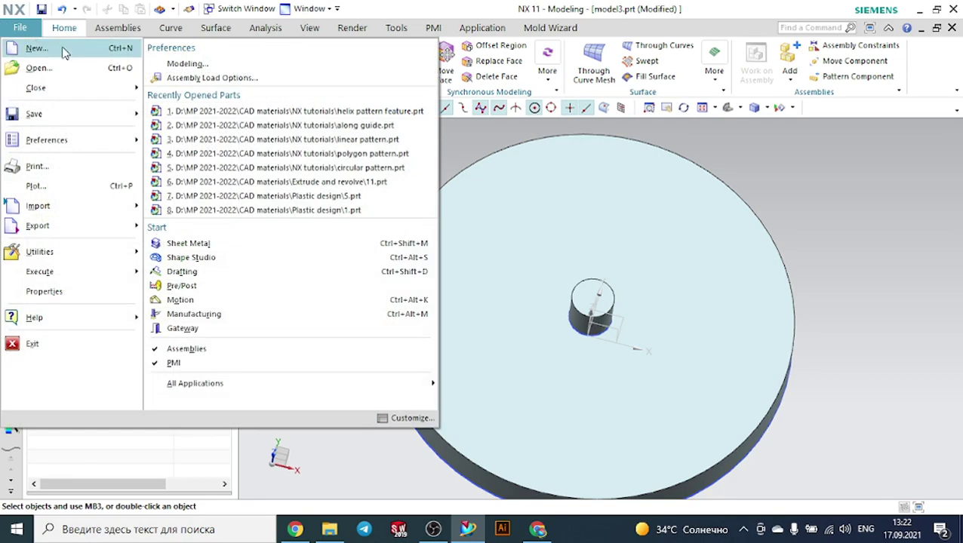
click(57, 48)
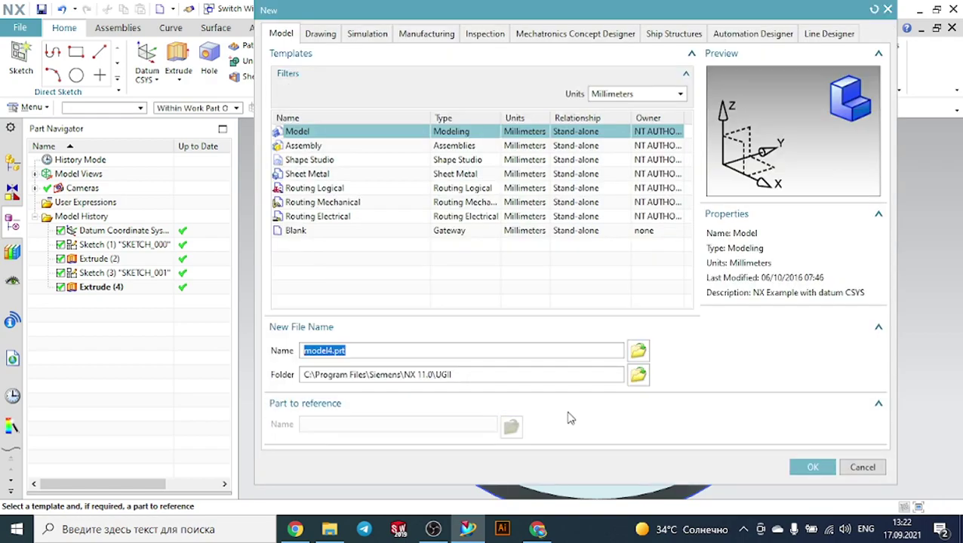
click(819, 469)
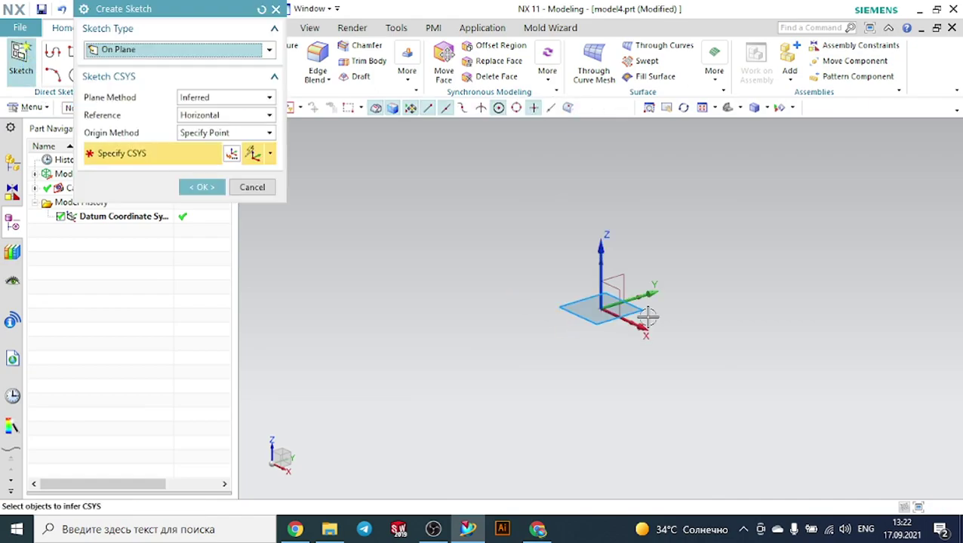
Start a sketch on the XY plane and draw a rectangle about 182 by 80 mm around the origin.
click(201, 190)
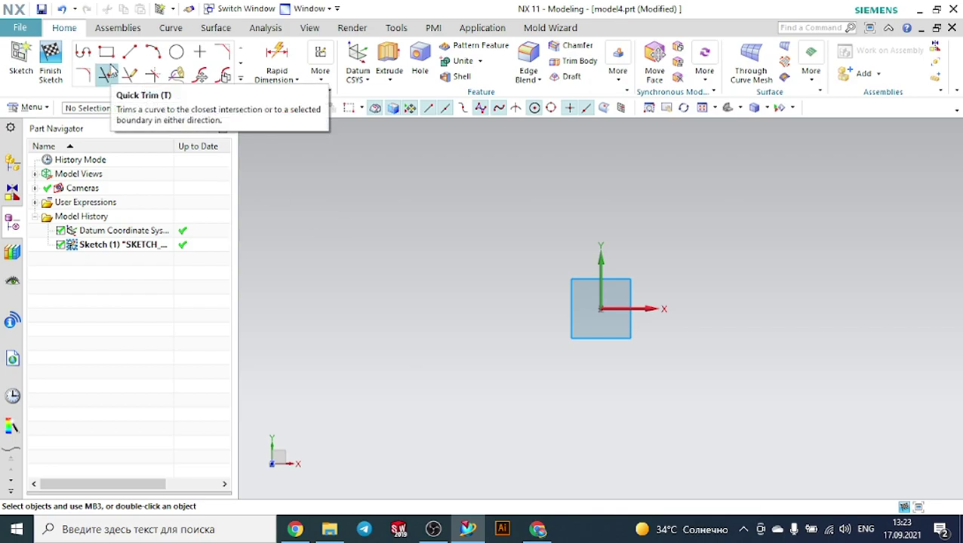
click(106, 51)
click(416, 239)
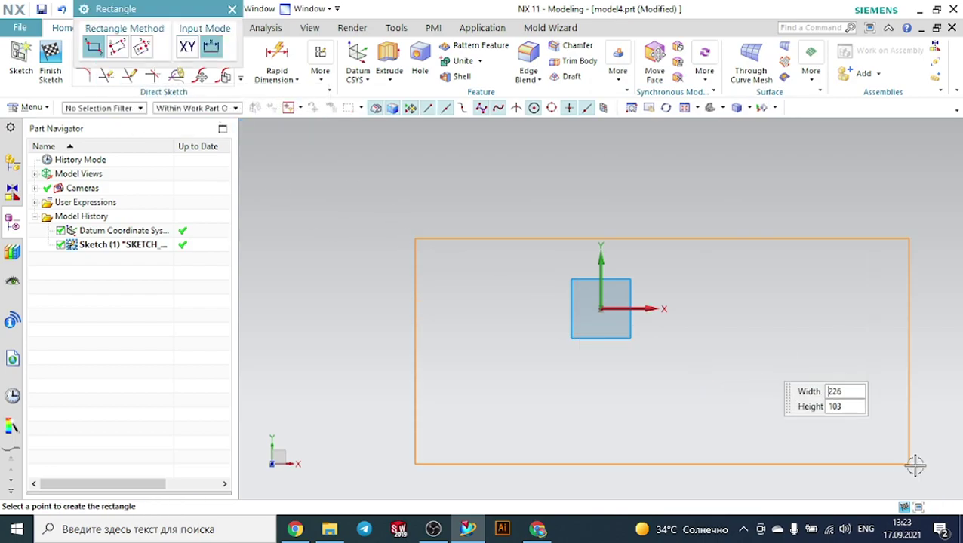
click(812, 412)
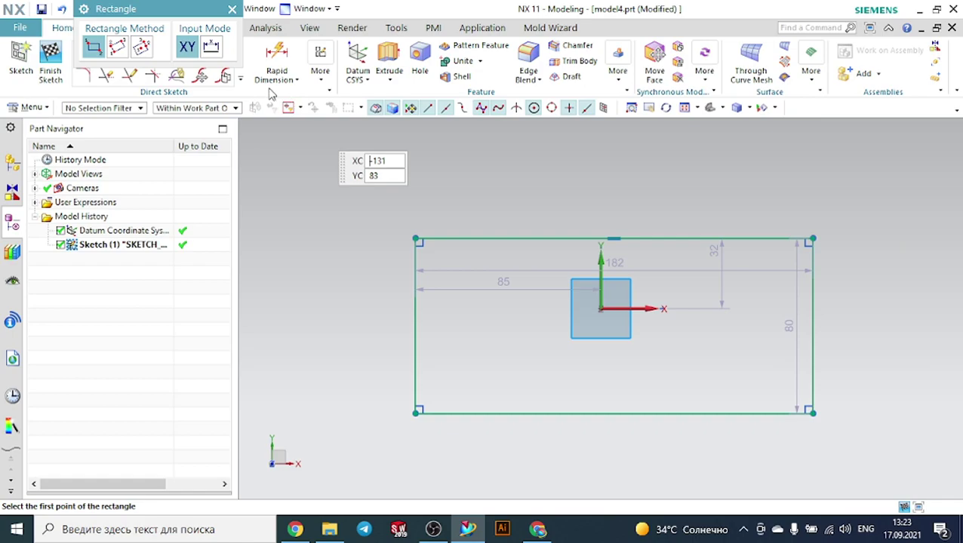
key(Escape)
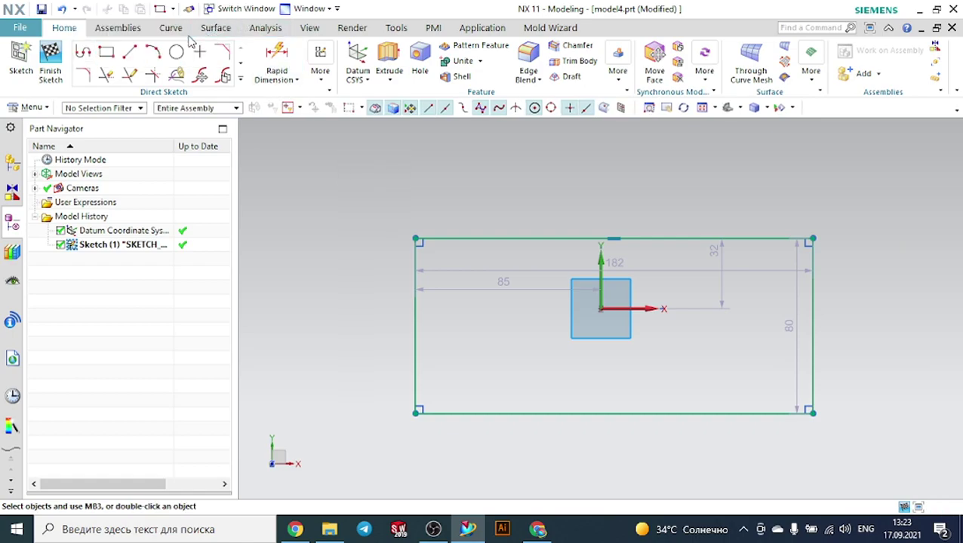
Draw an outward semicircular arc of about 40 mm radius on each short side of the rectangle, joining its corners.
click(151, 60)
click(415, 412)
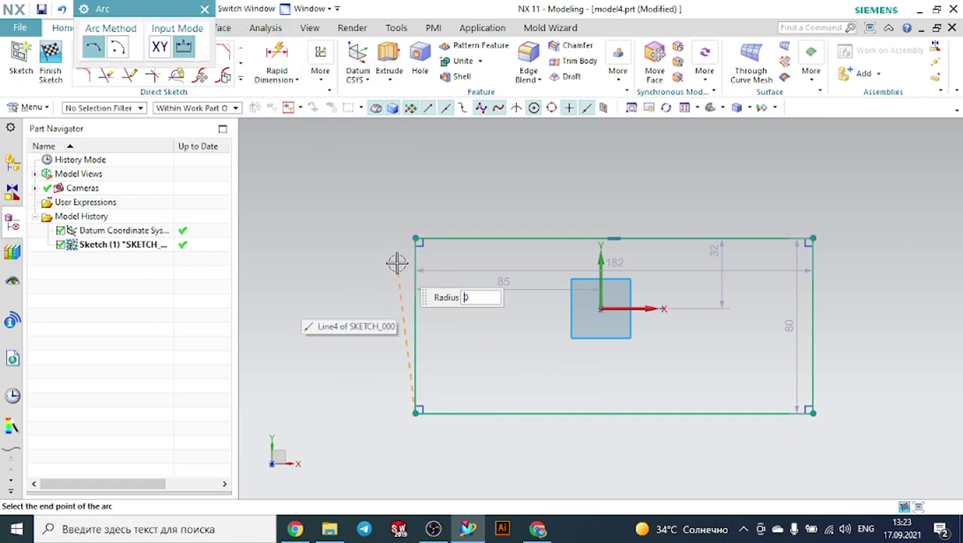
click(417, 237)
click(353, 249)
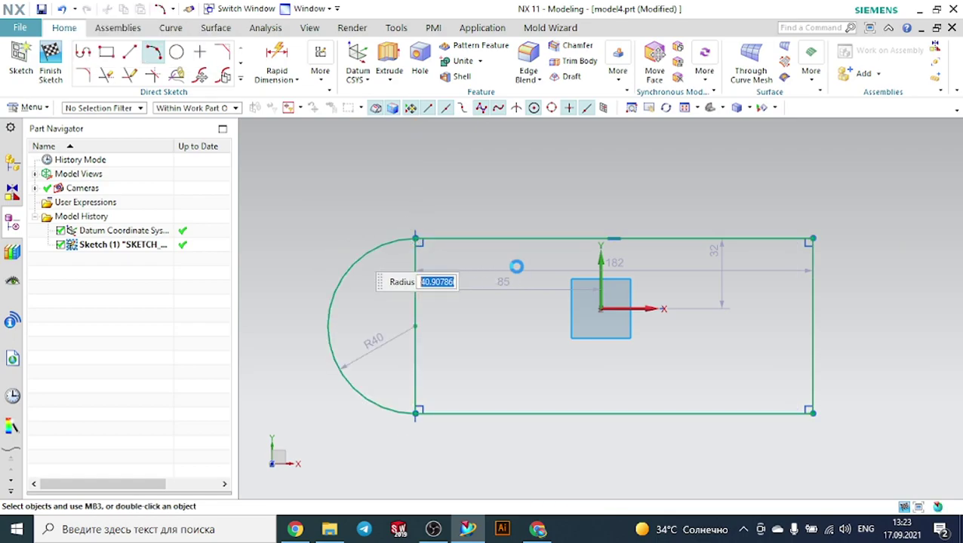
click(809, 239)
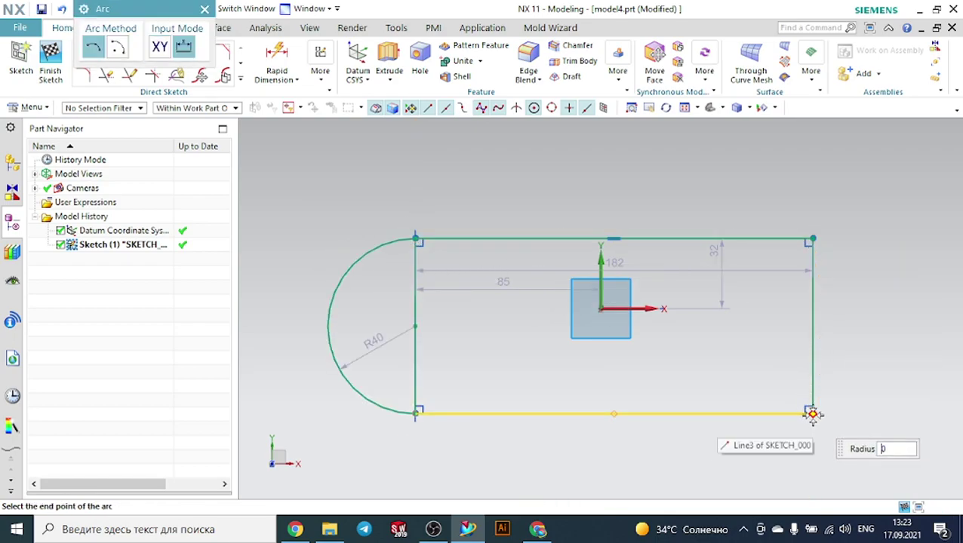
click(811, 412)
click(879, 385)
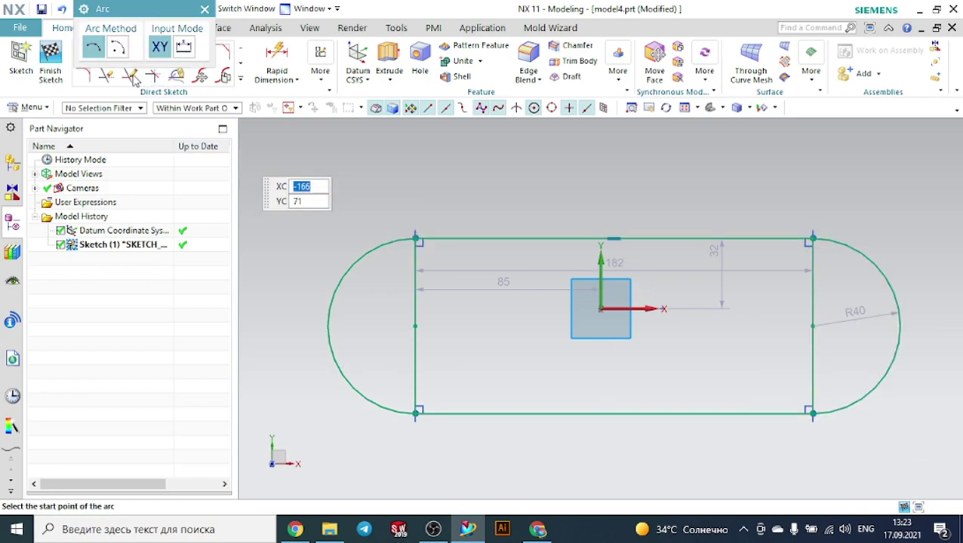
Trim away the rectangle's two short vertical sides to leave a closed slot outline.
click(107, 76)
click(416, 268)
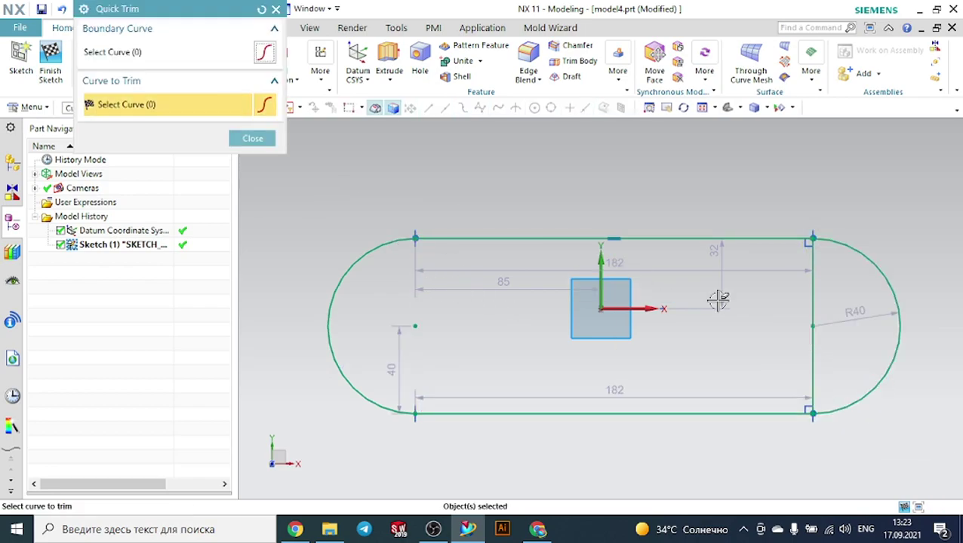
click(812, 260)
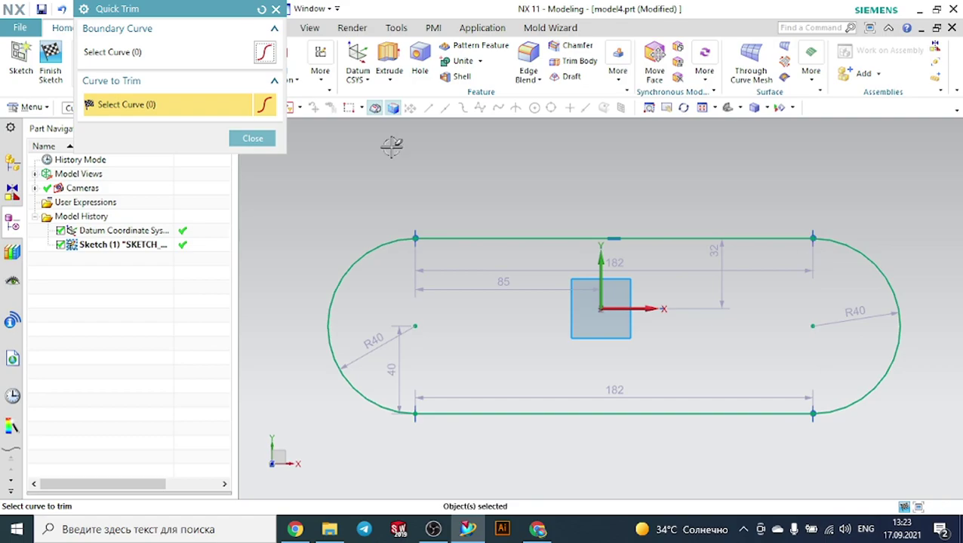
click(276, 9)
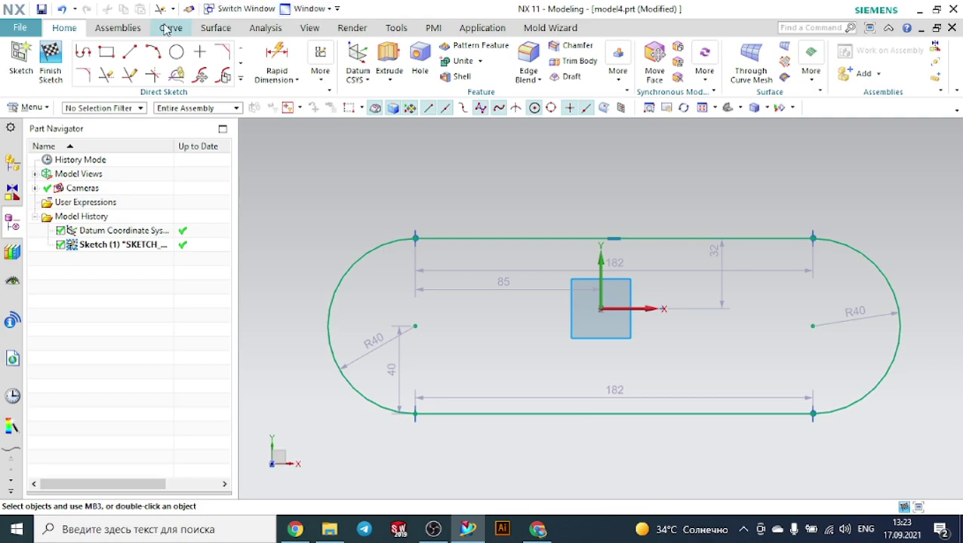
Offset the whole slot outline symmetrically by about 19 mm, converting the input curves to reference.
click(241, 79)
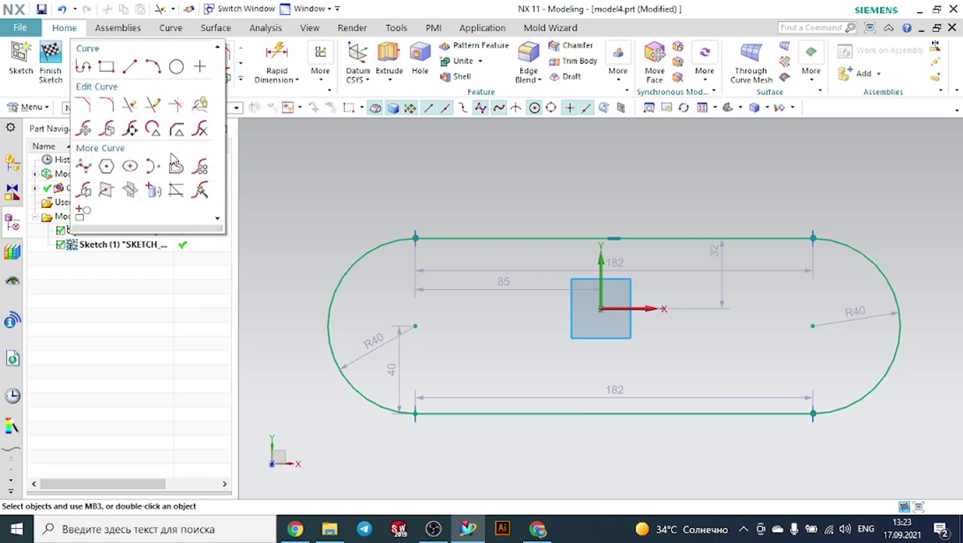
click(176, 166)
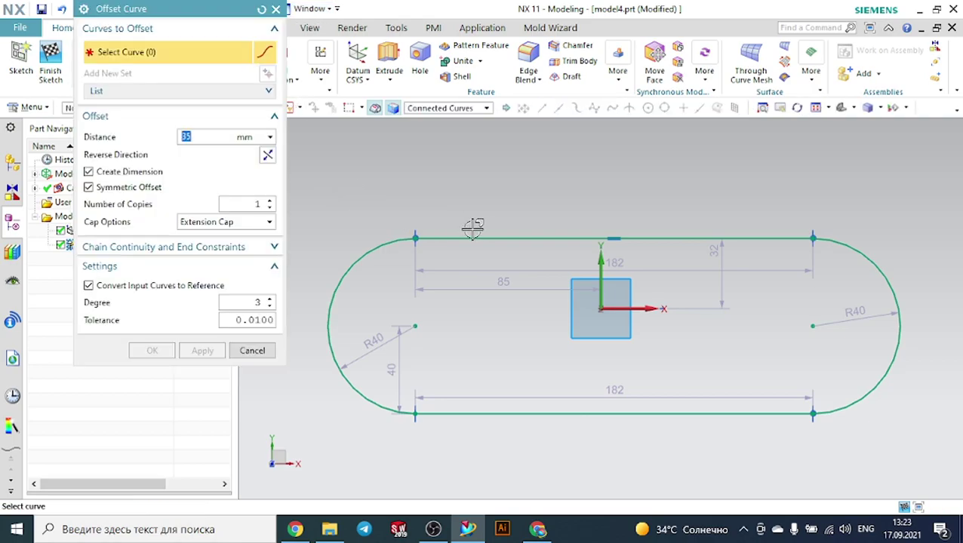
click(453, 229)
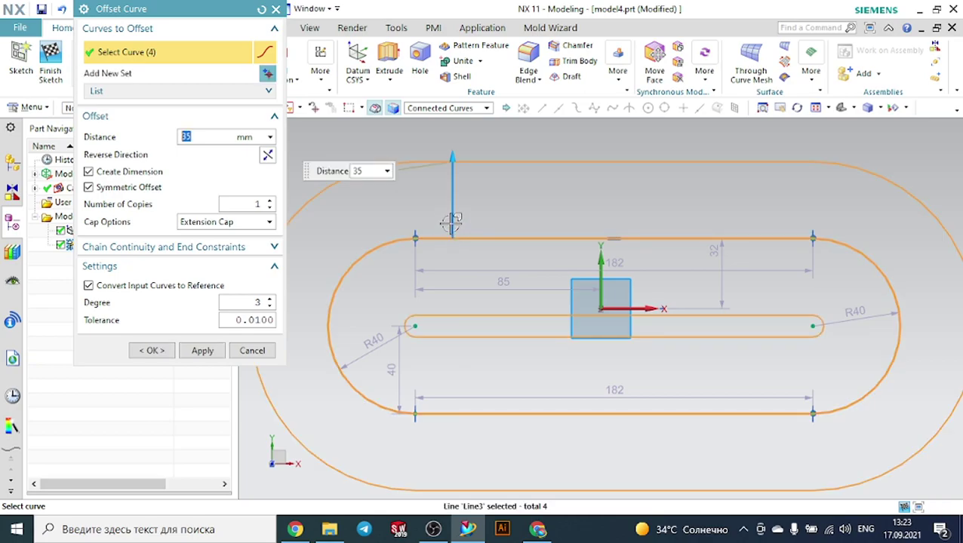
drag(454, 151, 452, 190)
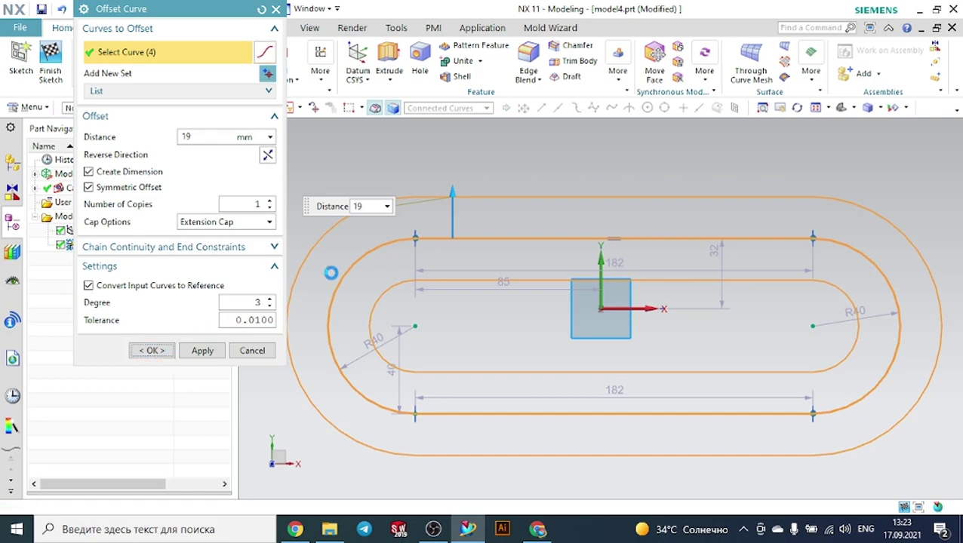
Accept the symmetric slot offset and extrude the ring-shaped region between the two outlines 40 mm upward.
click(169, 354)
scroll(389, 161, down, 3)
middle_drag(283, 263, 283, 224)
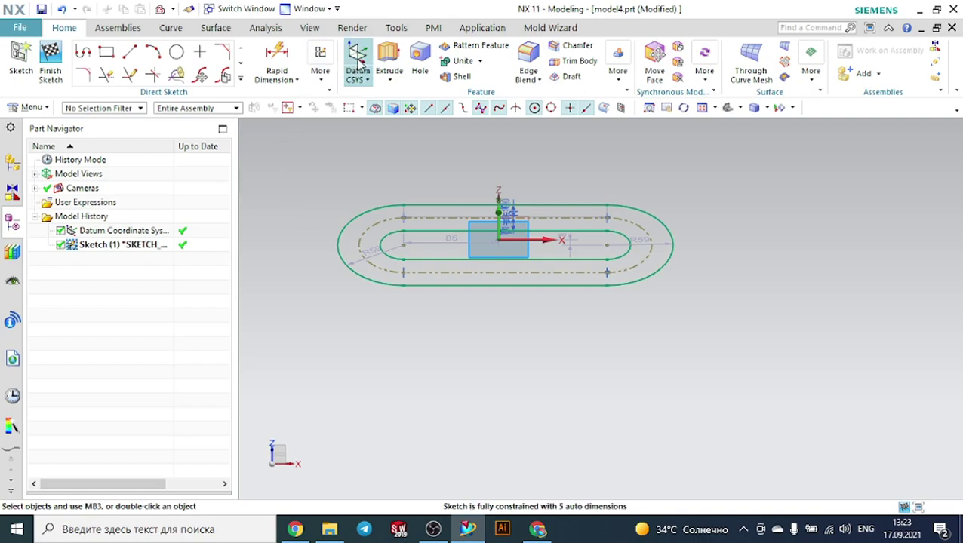
click(389, 59)
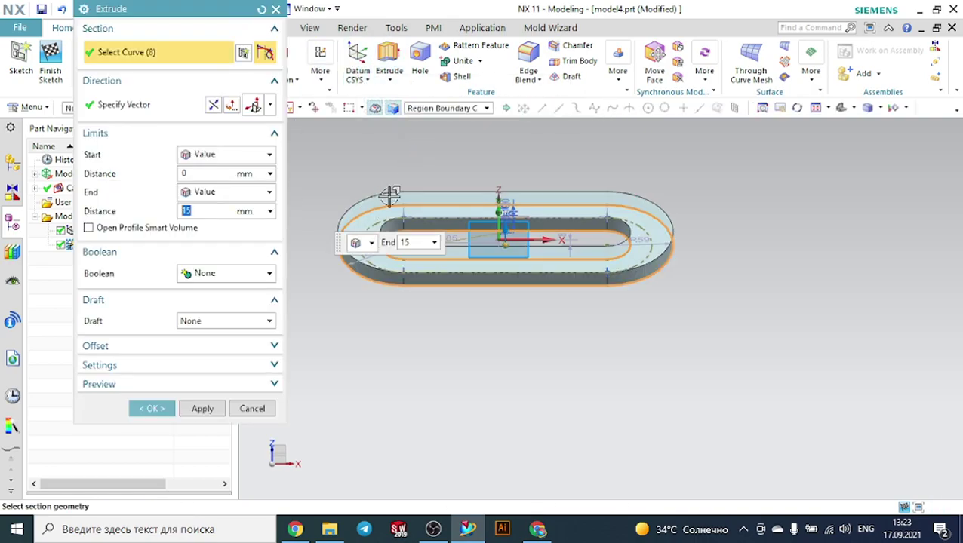
drag(510, 215, 508, 193)
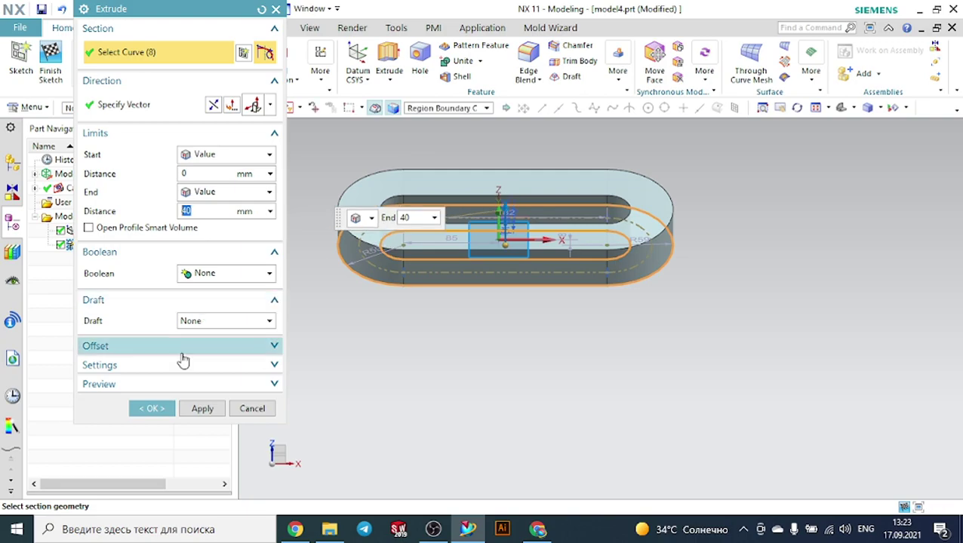
click(150, 408)
middle_drag(397, 345, 398, 348)
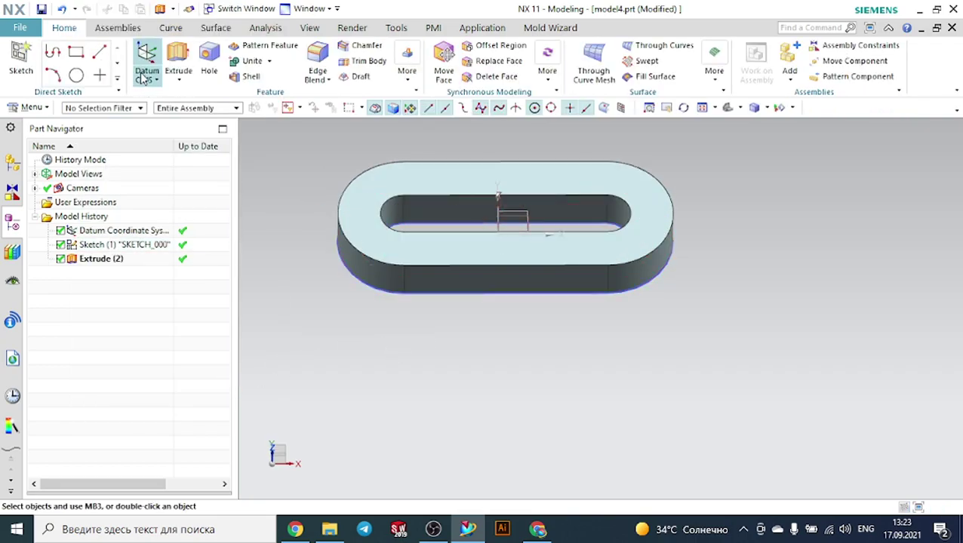
Start a sketch on the top face of the extruded slot ring.
click(21, 64)
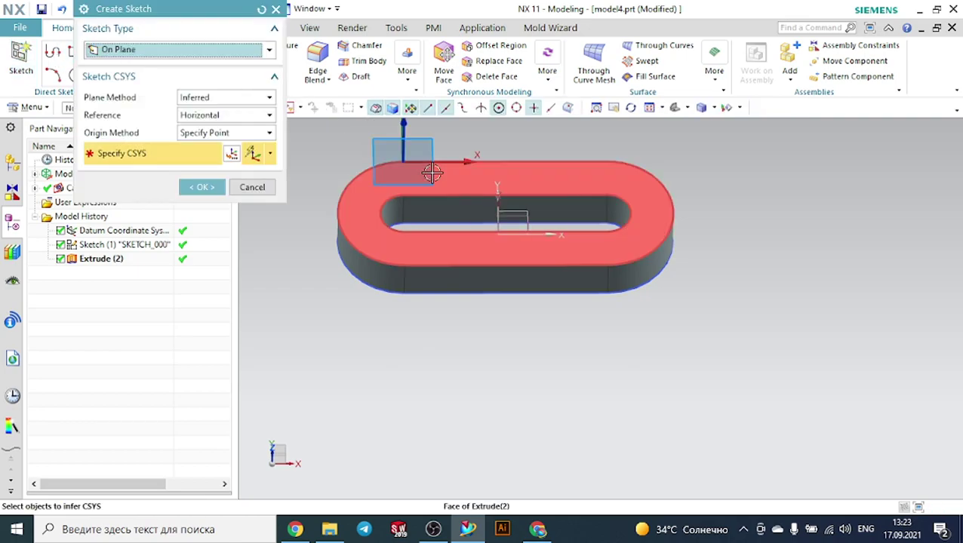
click(430, 171)
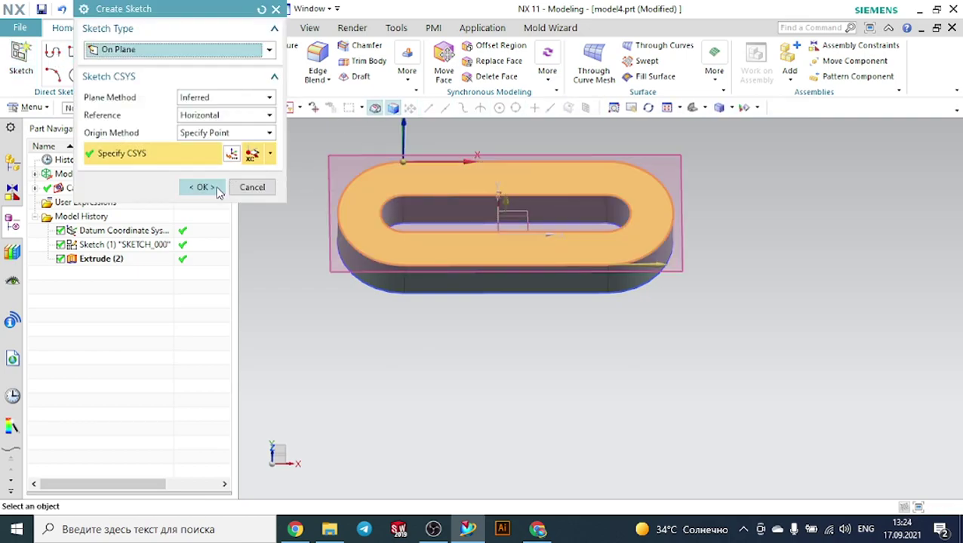
click(216, 189)
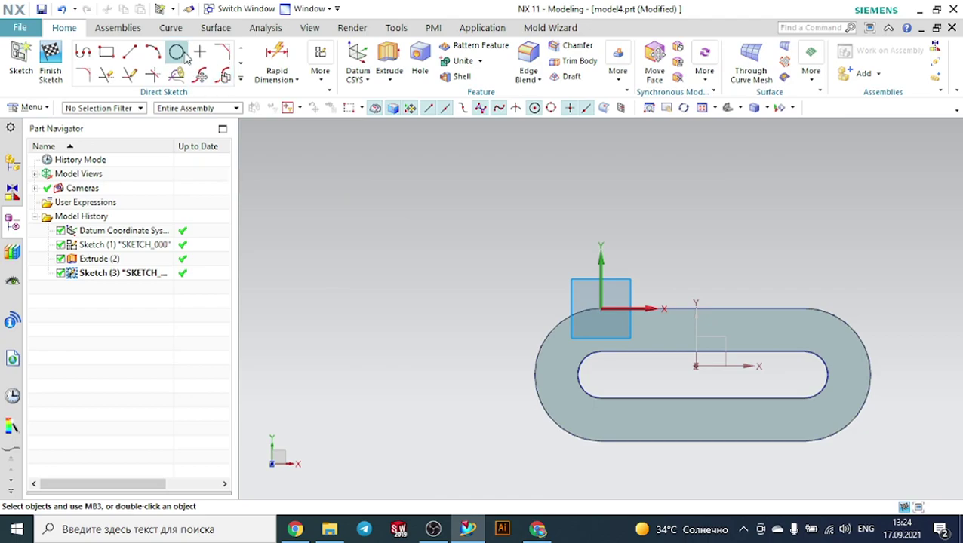
Try the Studio display style while placing a circle, abandon the circle, and finish the empty sketch.
click(176, 51)
scroll(666, 351, up, 3)
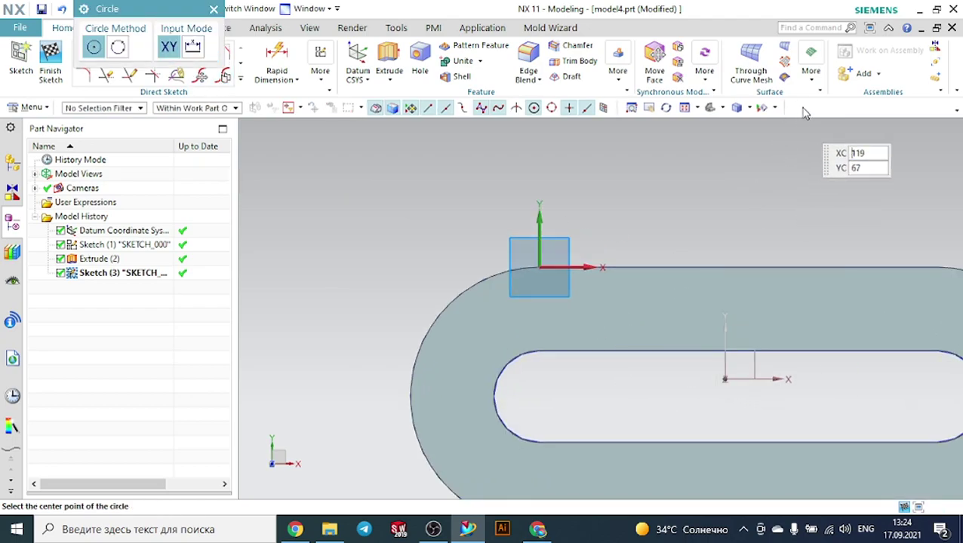
click(774, 108)
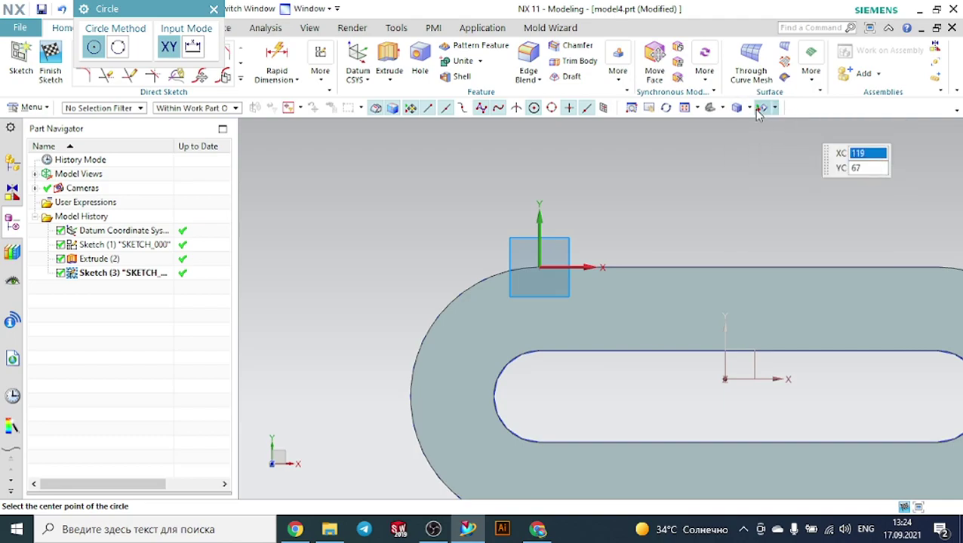
mouse_move(741, 113)
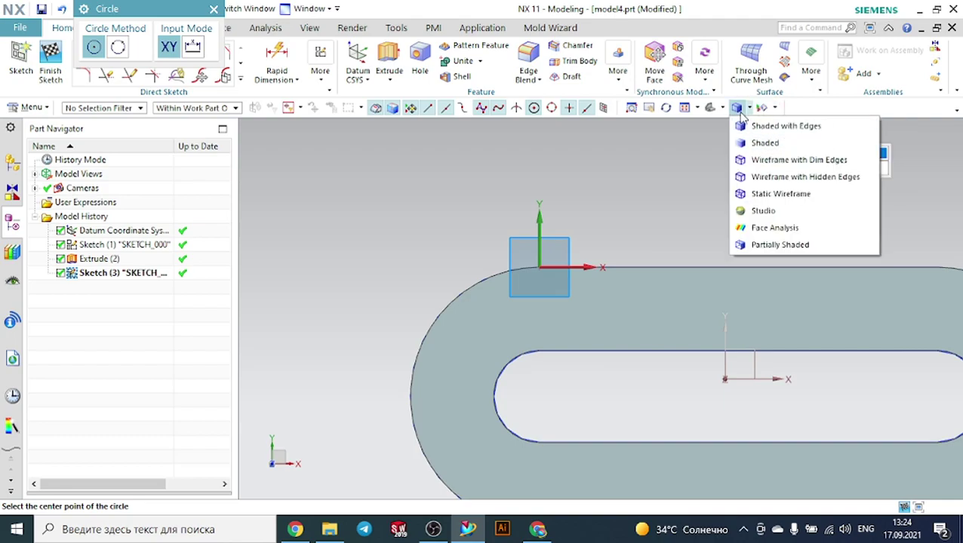
click(766, 199)
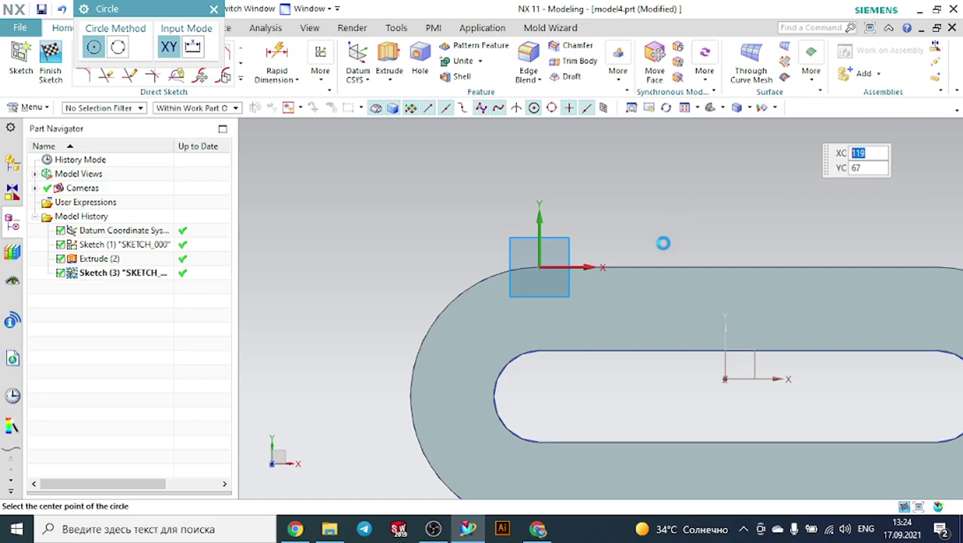
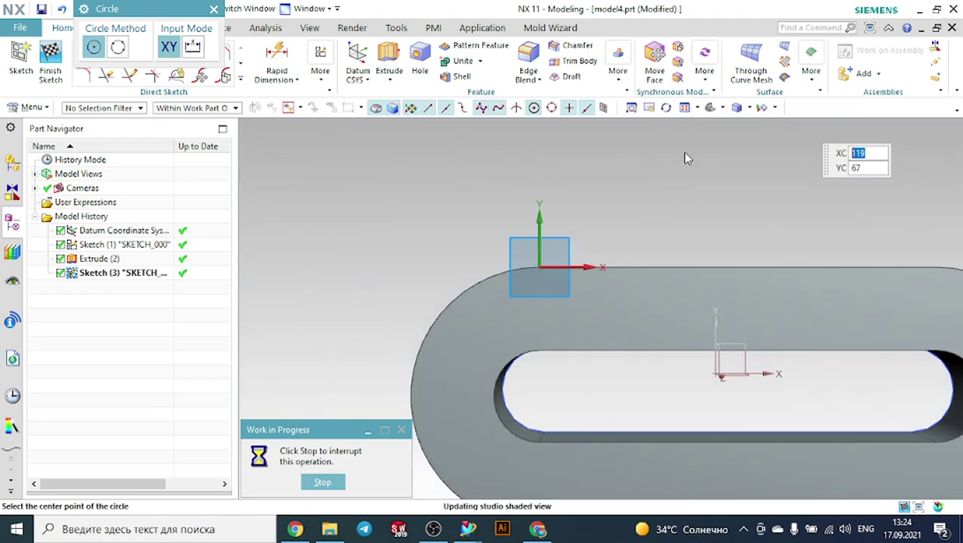
key(Escape)
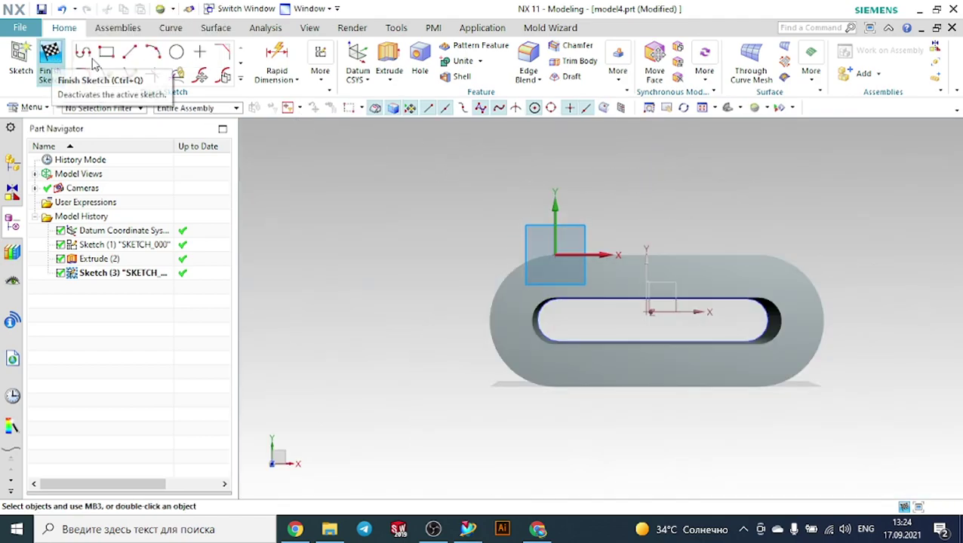
click(50, 62)
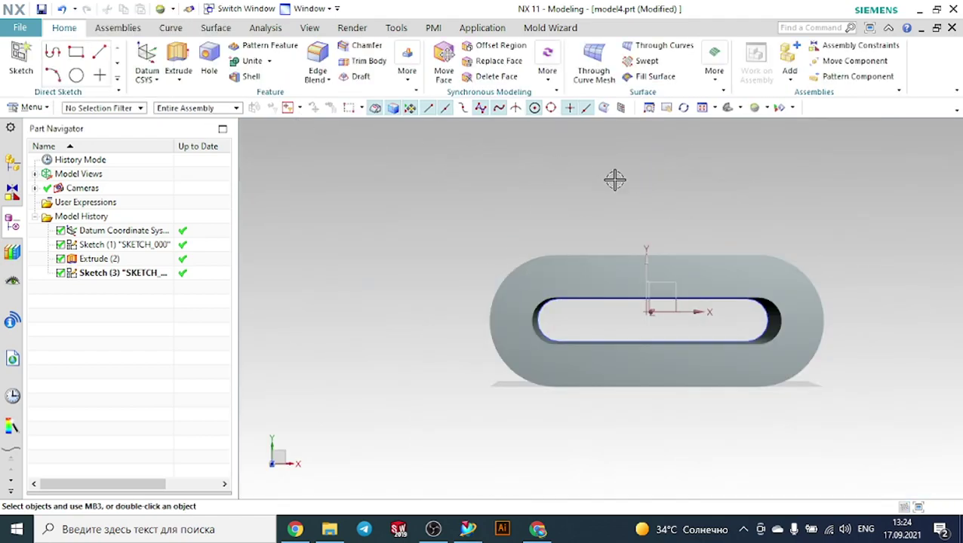
click(766, 108)
click(777, 195)
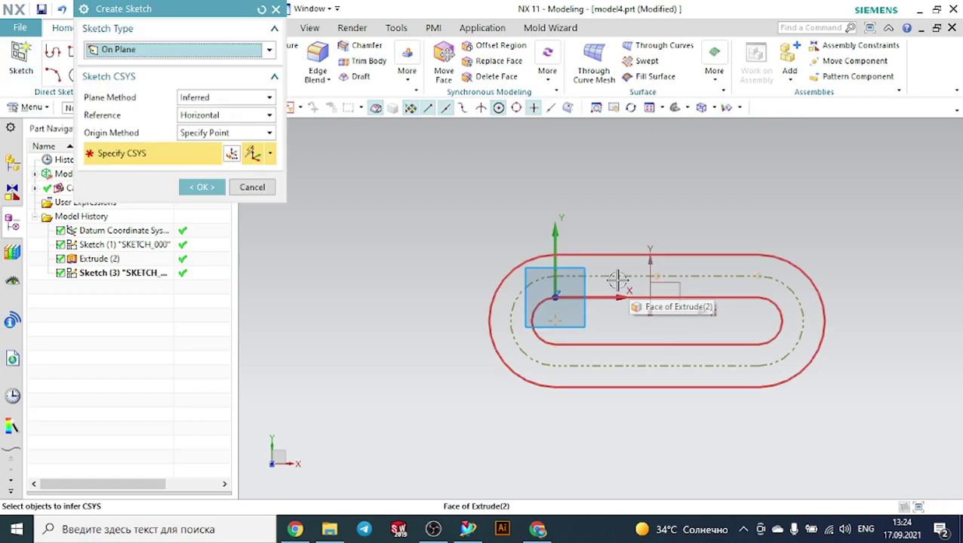
middle_drag(585, 273, 582, 242)
click(530, 290)
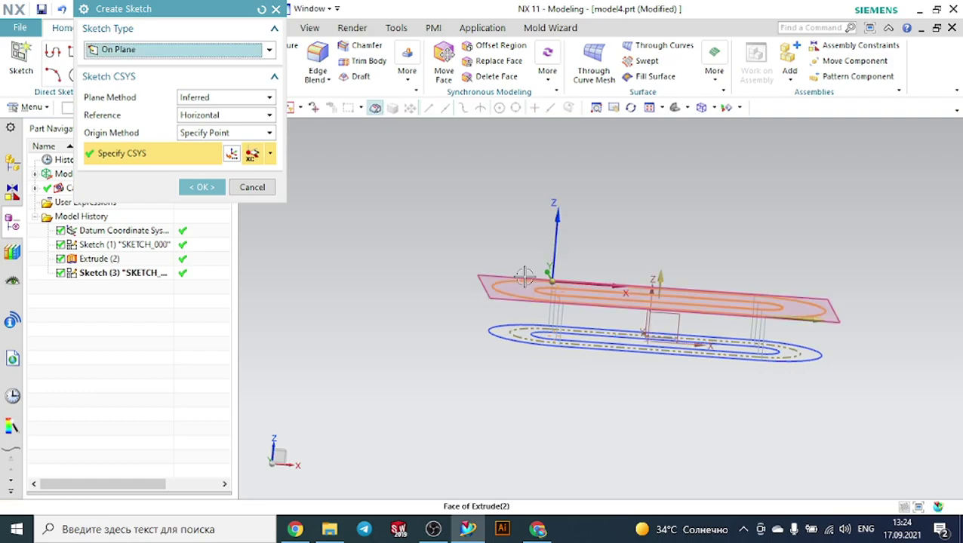
click(250, 188)
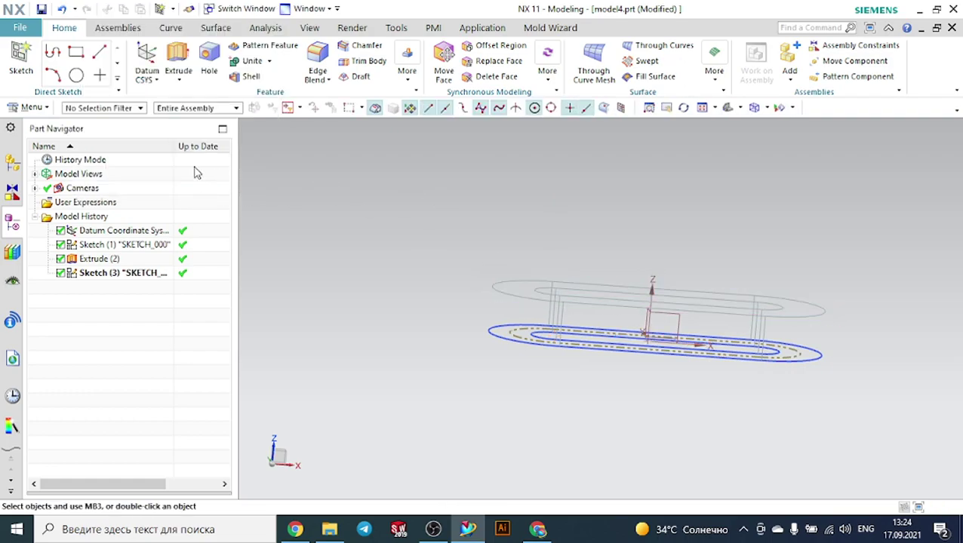
middle_drag(566, 217, 735, 181)
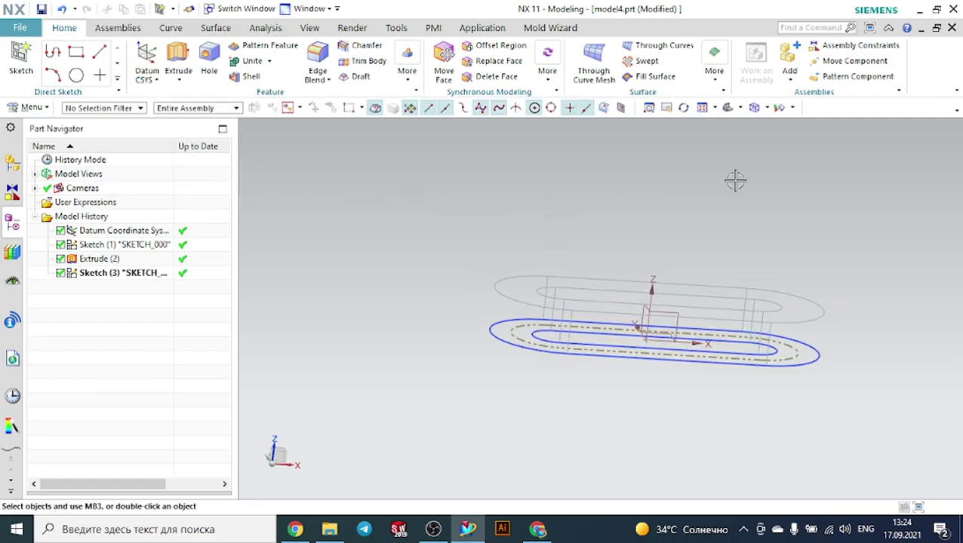
click(769, 110)
click(760, 125)
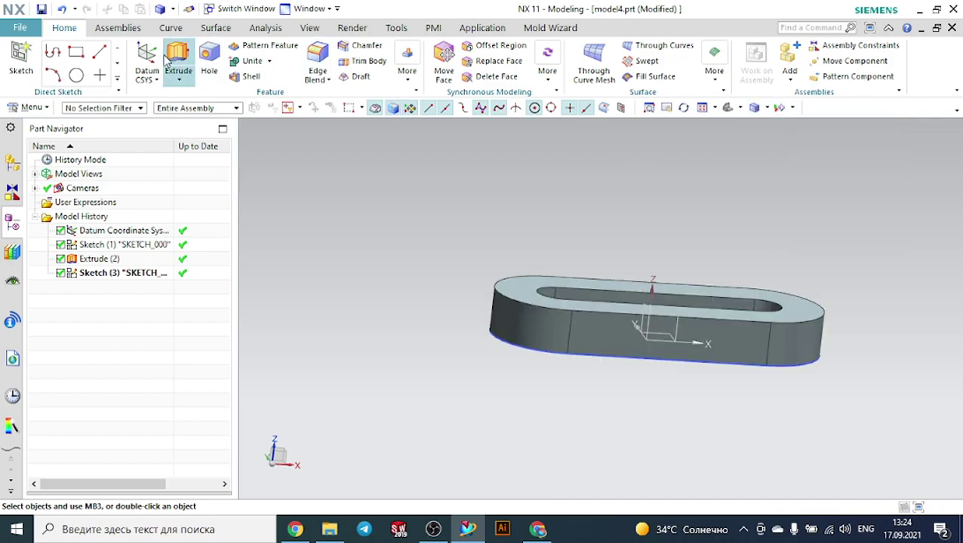
Start a new sketch on the ring's top face and display the model as Static Wireframe.
click(21, 54)
scroll(522, 306, up, 3)
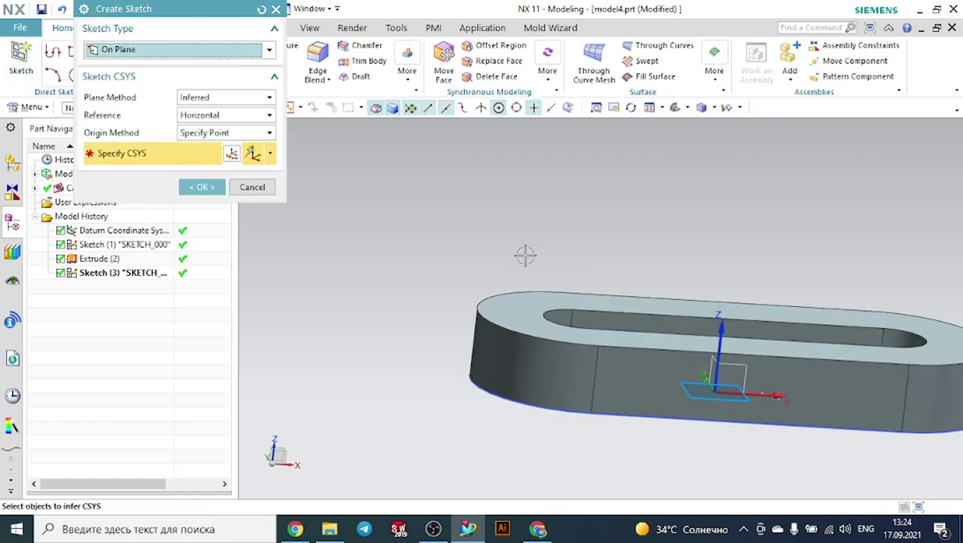
click(522, 305)
click(201, 187)
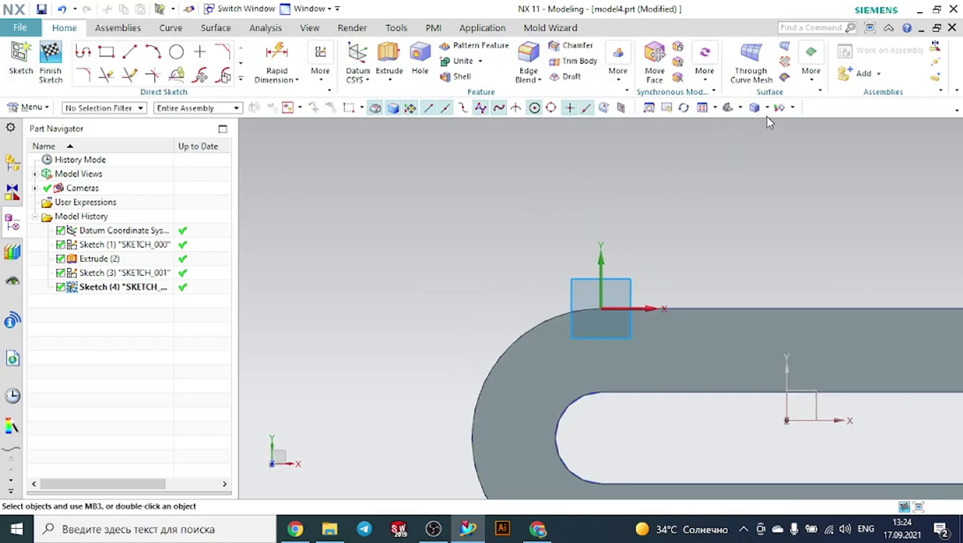
click(766, 107)
click(786, 191)
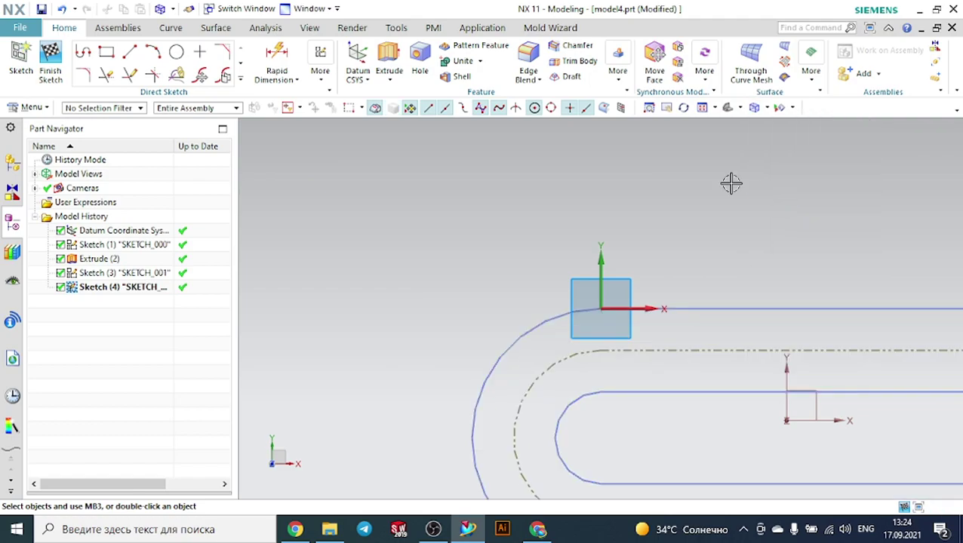
Draw a small circle centred on the dashed reference centreline, near the left end of the upper straight section.
click(176, 51)
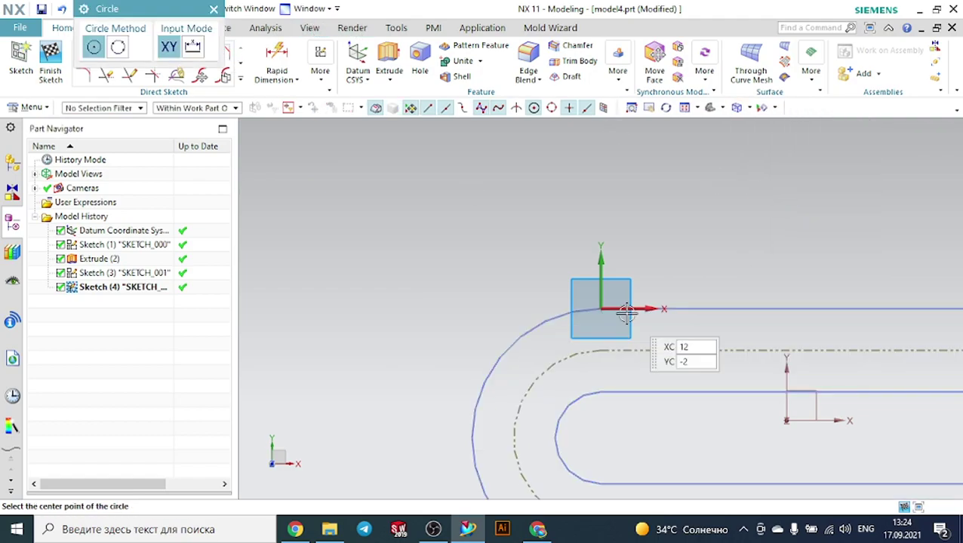
click(611, 349)
click(623, 339)
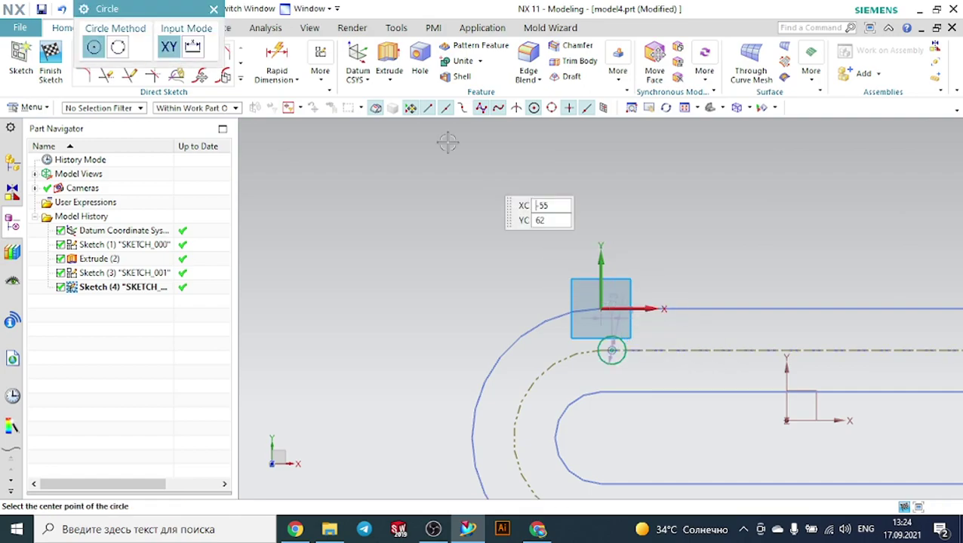
click(213, 9)
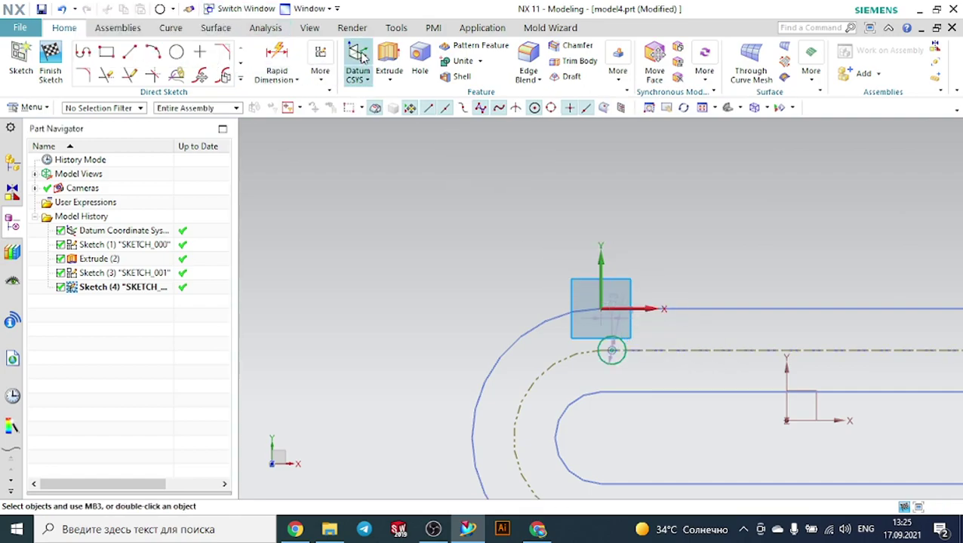
Extrude the small circle 53 mm downward through the ring with Boolean set to Subtract.
click(390, 62)
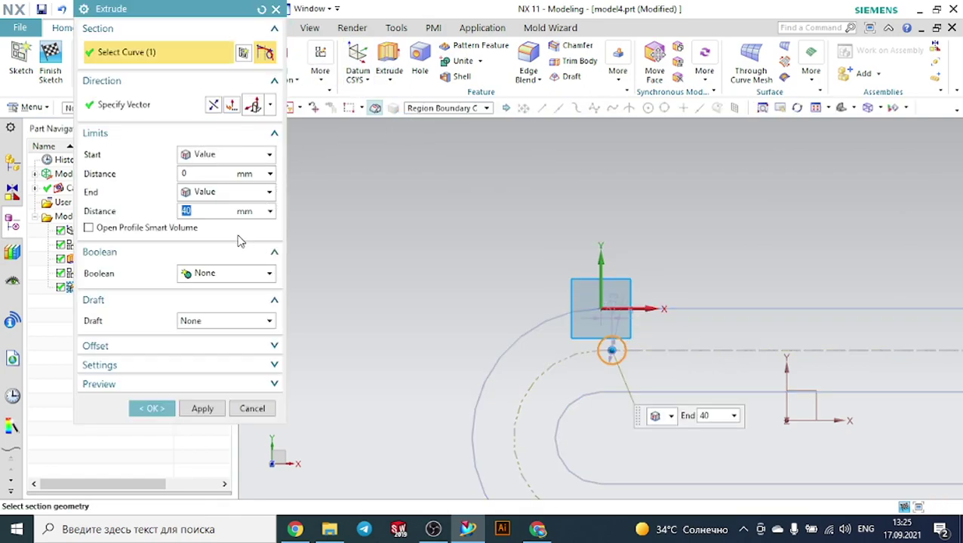
middle_drag(414, 235, 498, 181)
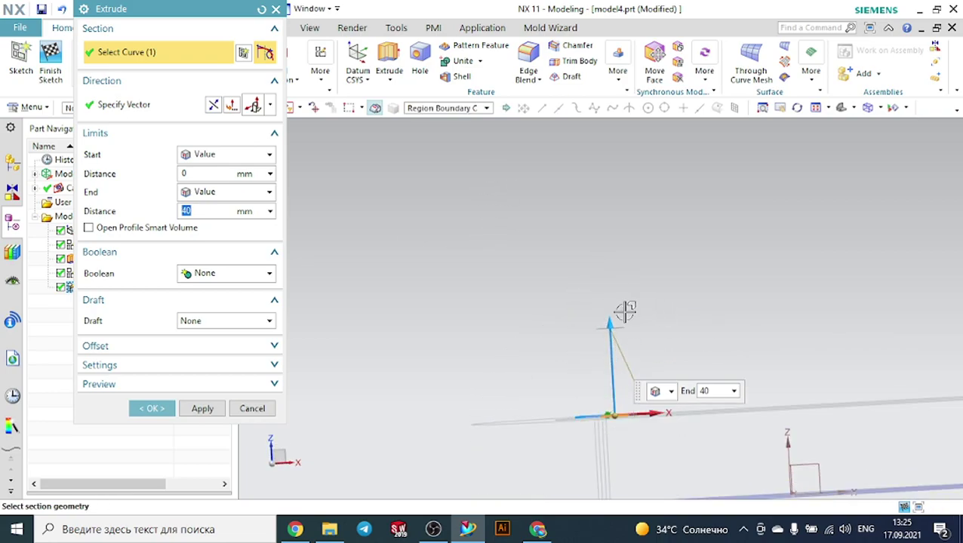
drag(611, 349, 611, 530)
scroll(611, 202, down, 4)
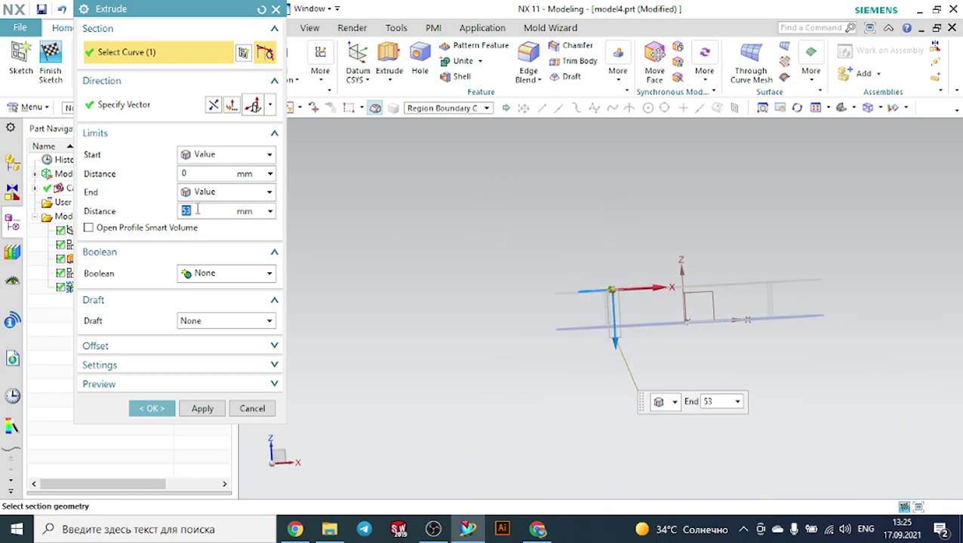
click(200, 274)
click(196, 304)
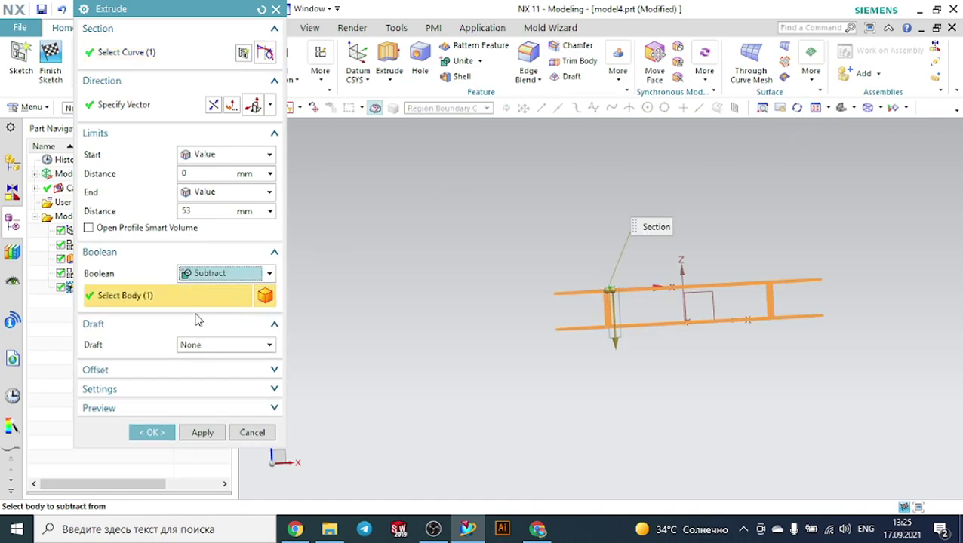
click(151, 432)
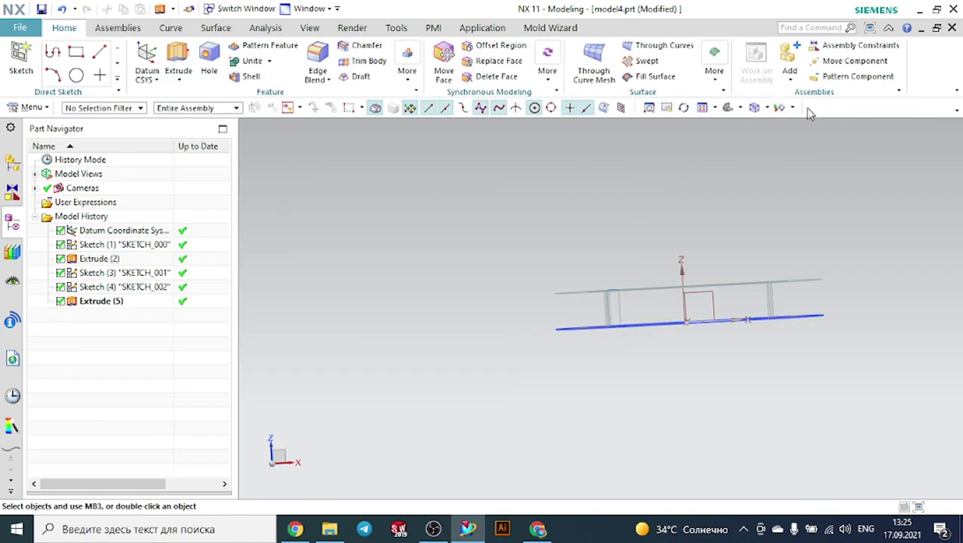
Display the model as Shaded with Edges and view the new hole from above.
click(744, 110)
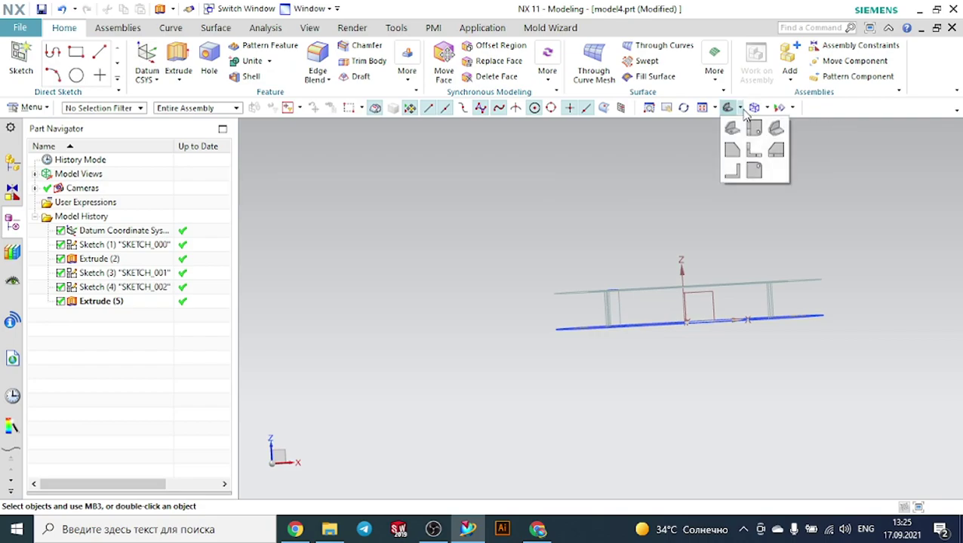
click(765, 108)
click(756, 124)
middle_drag(684, 172, 684, 225)
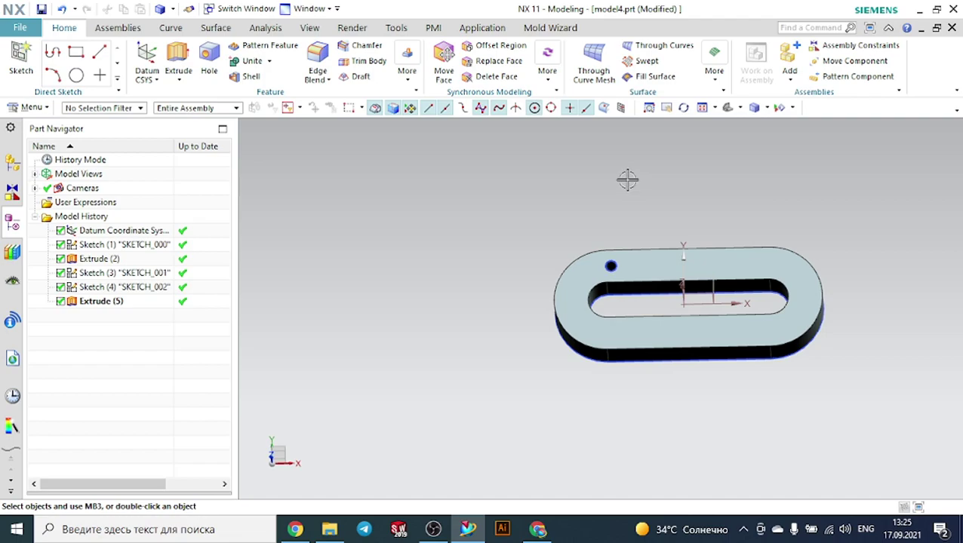
Start another sketch on the top face of the ring, which contains the hole.
click(21, 60)
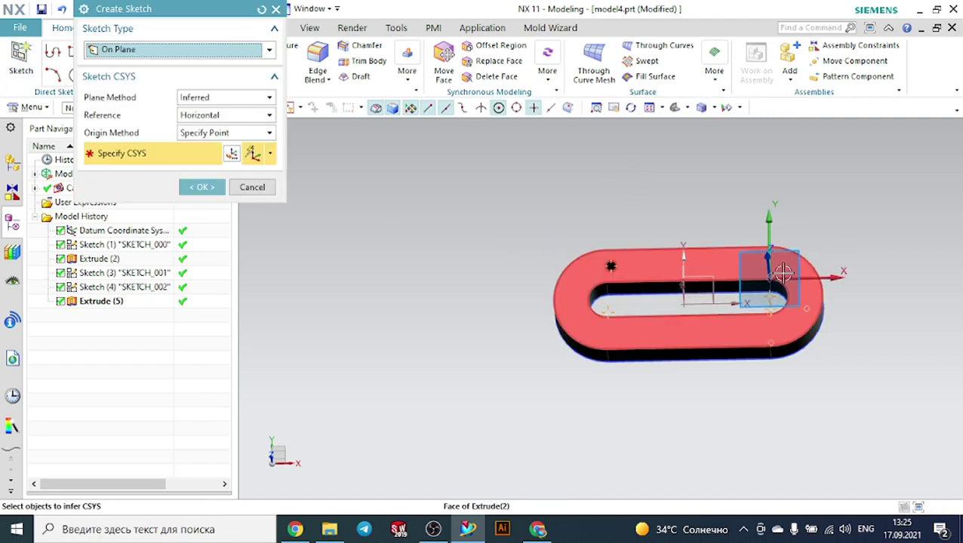
click(677, 339)
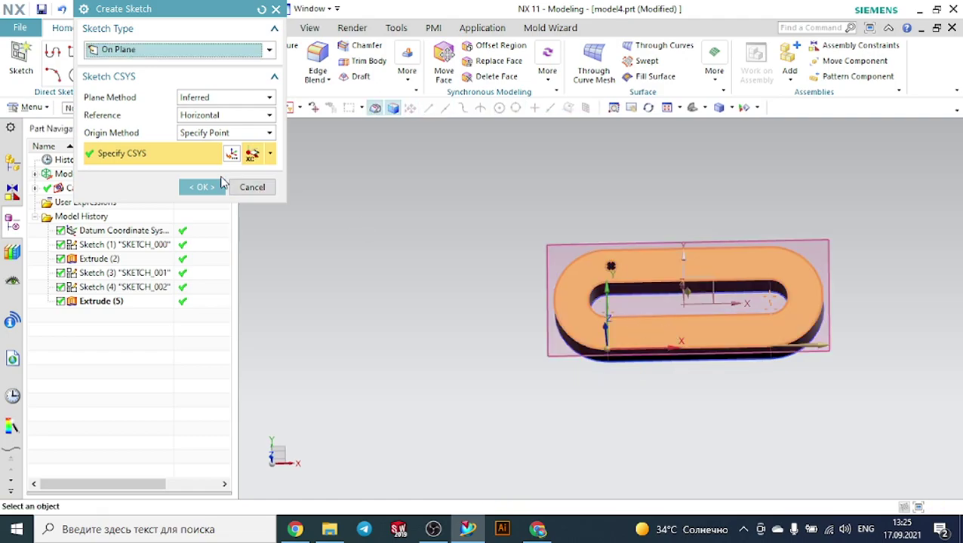
click(207, 187)
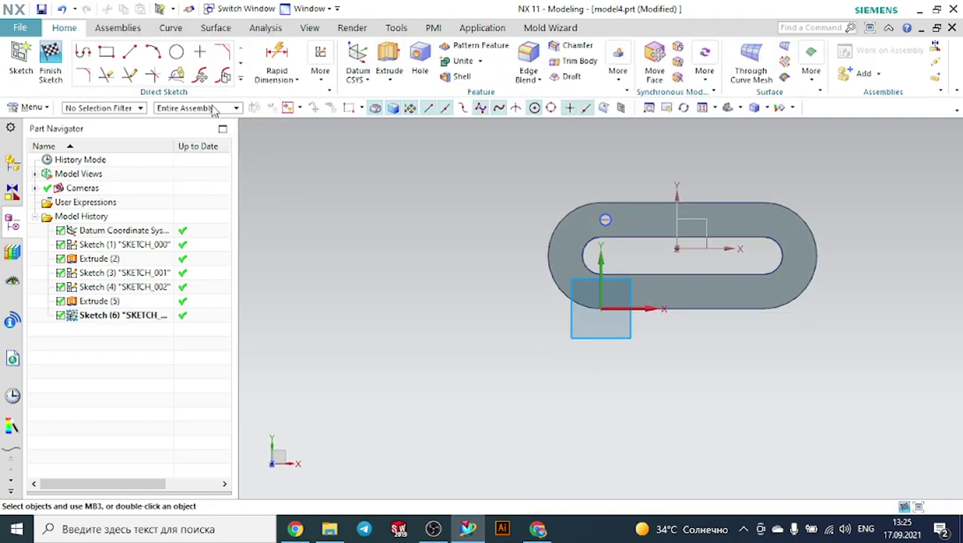
Project the ring's complete outer contour into the sketch as connected curves and finish the sketch.
click(238, 79)
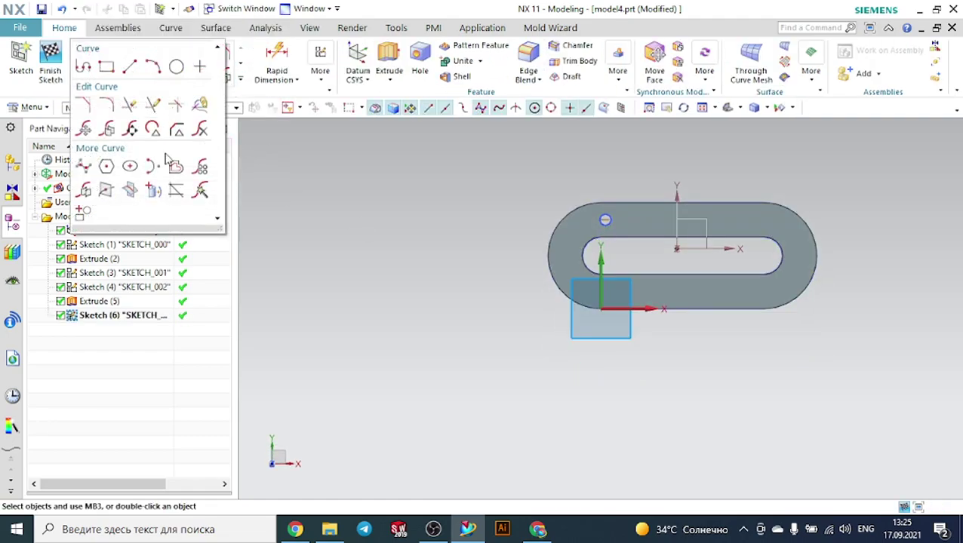
click(153, 191)
scroll(686, 172, up, 3)
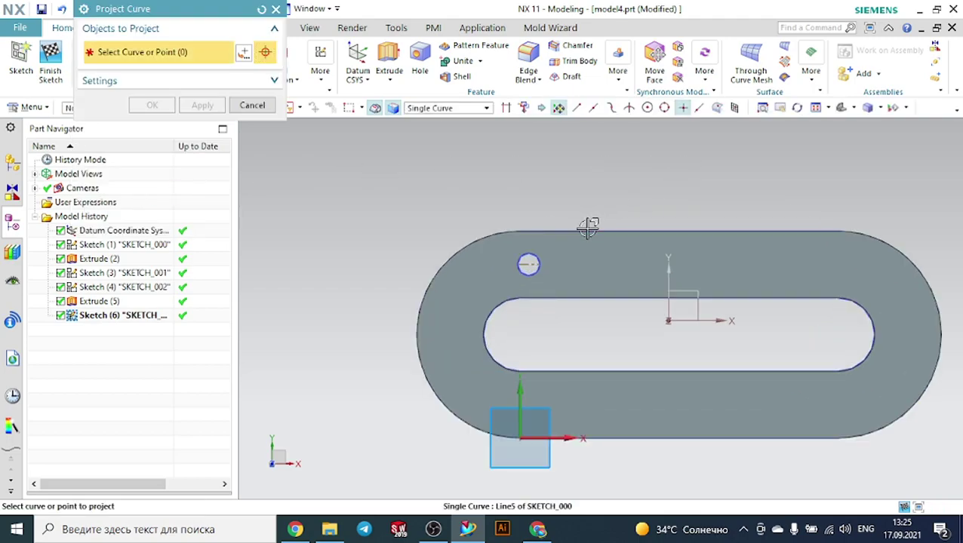
click(595, 230)
click(450, 110)
click(451, 132)
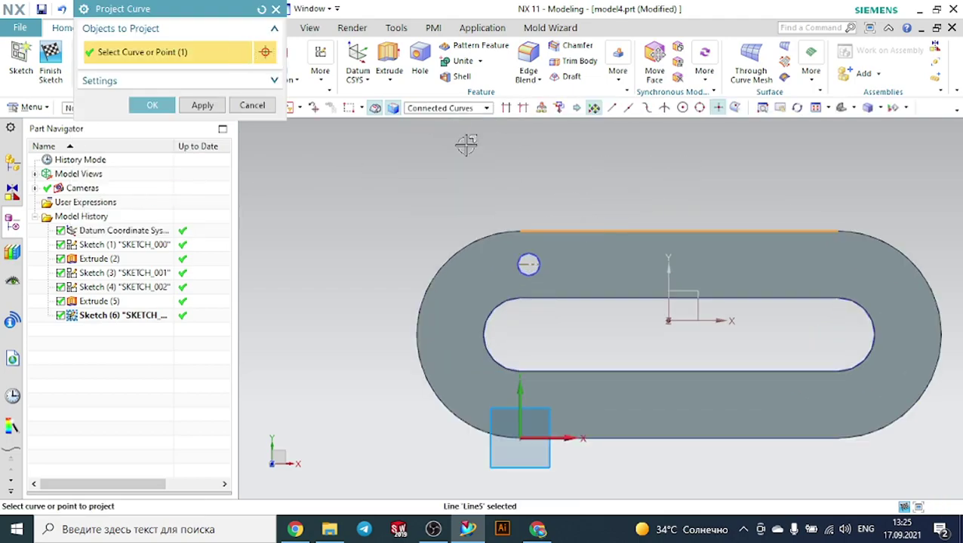
click(474, 235)
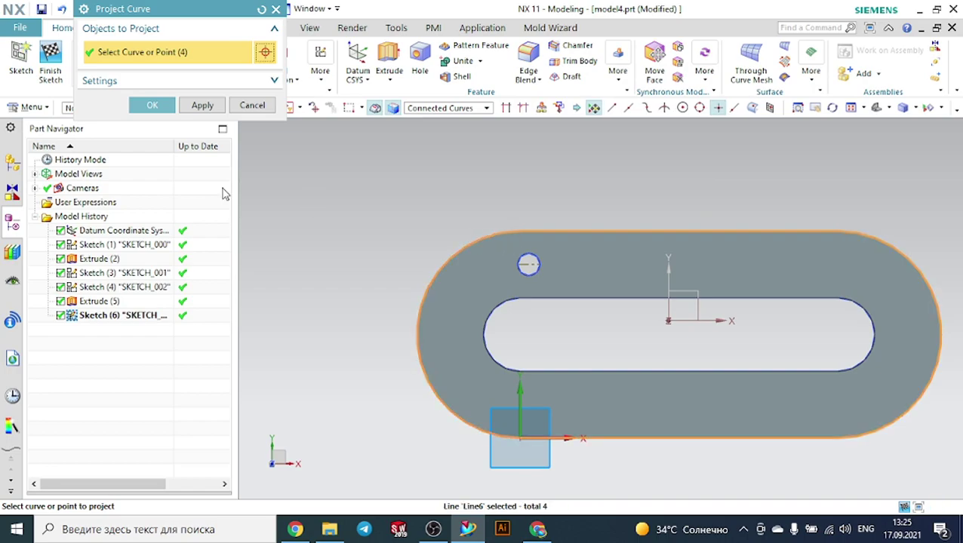
click(152, 105)
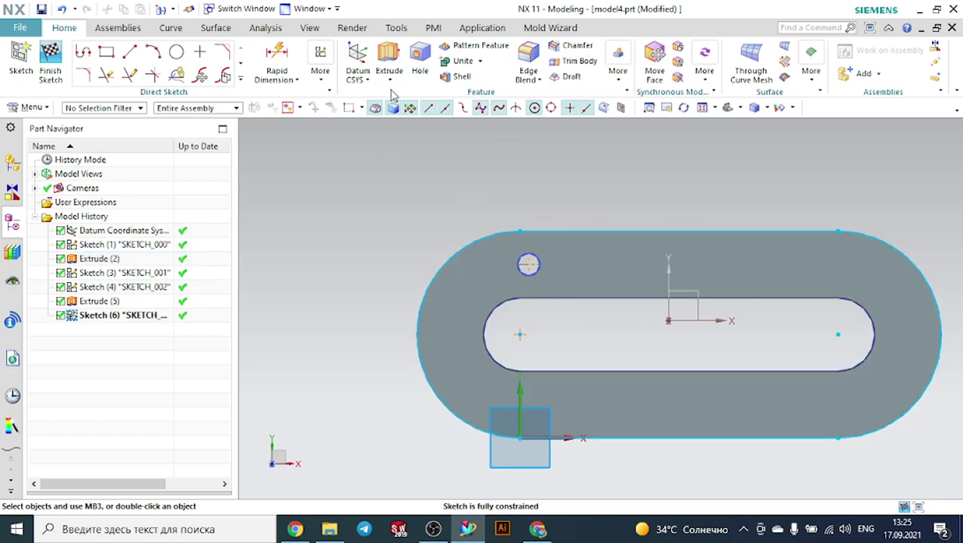
click(53, 64)
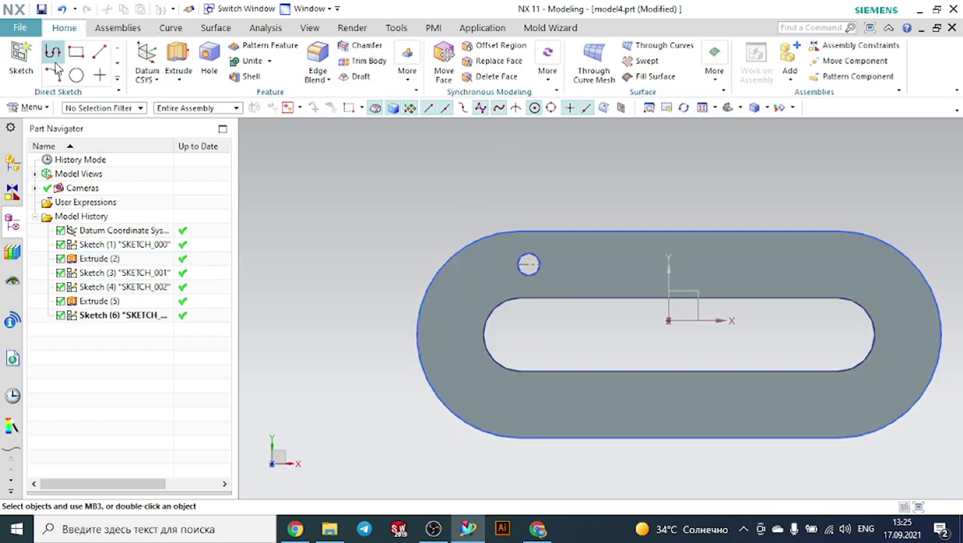
Start a Pattern Feature with the Along layout and select the through hole as the feature to pattern.
click(269, 45)
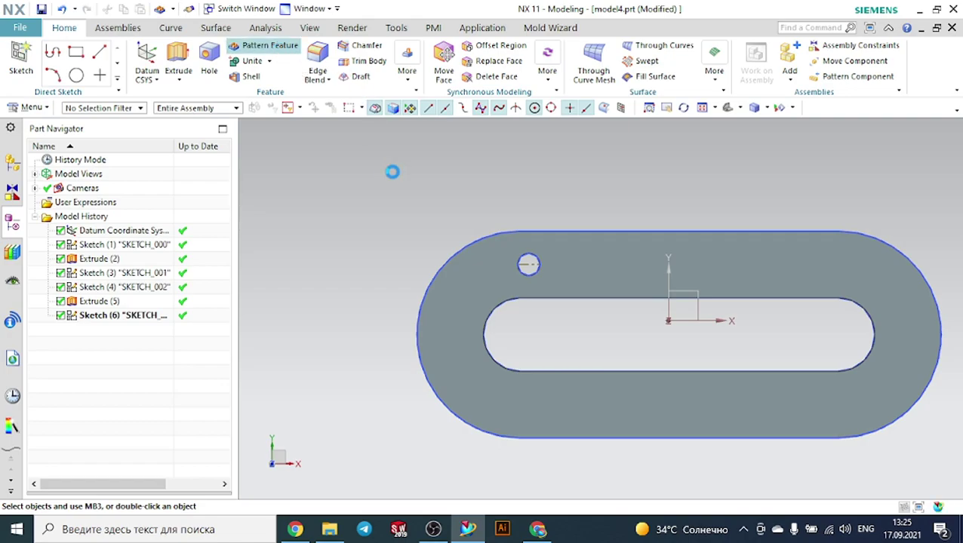
click(242, 122)
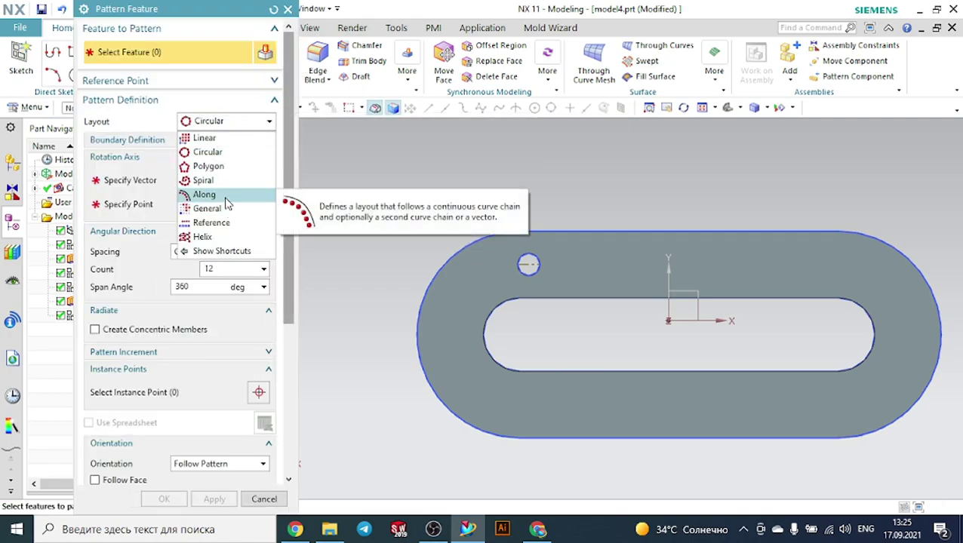
click(206, 194)
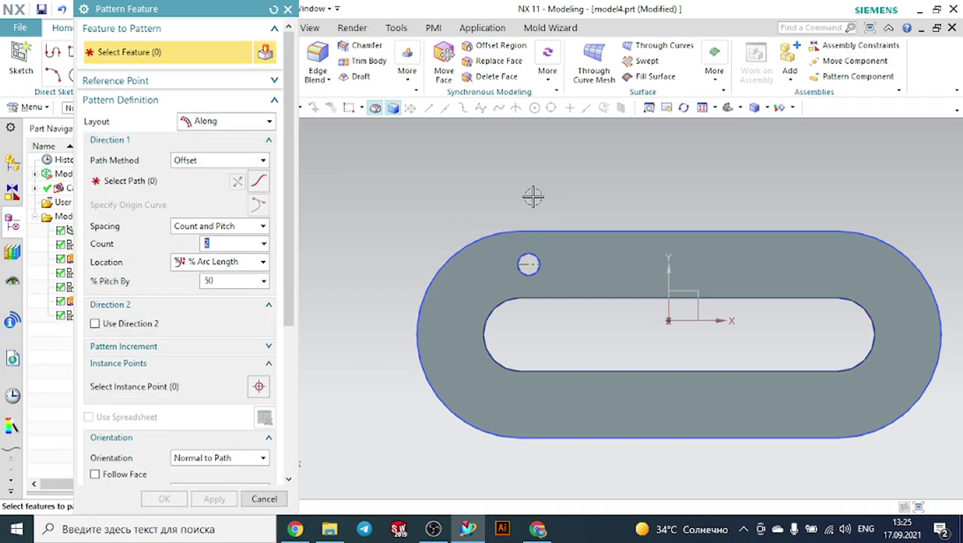
middle_drag(532, 195, 544, 168)
scroll(550, 236, up, 5)
click(495, 290)
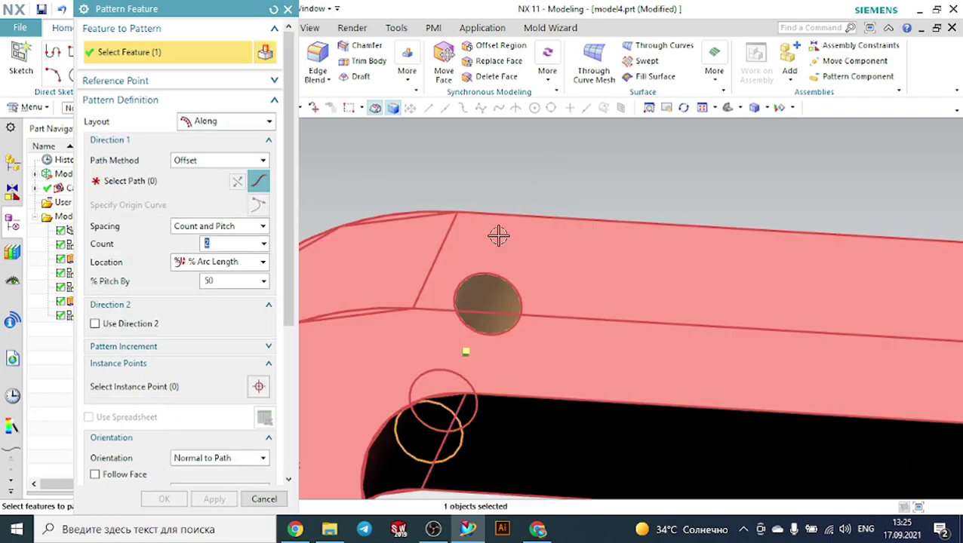
scroll(540, 170, down, 4)
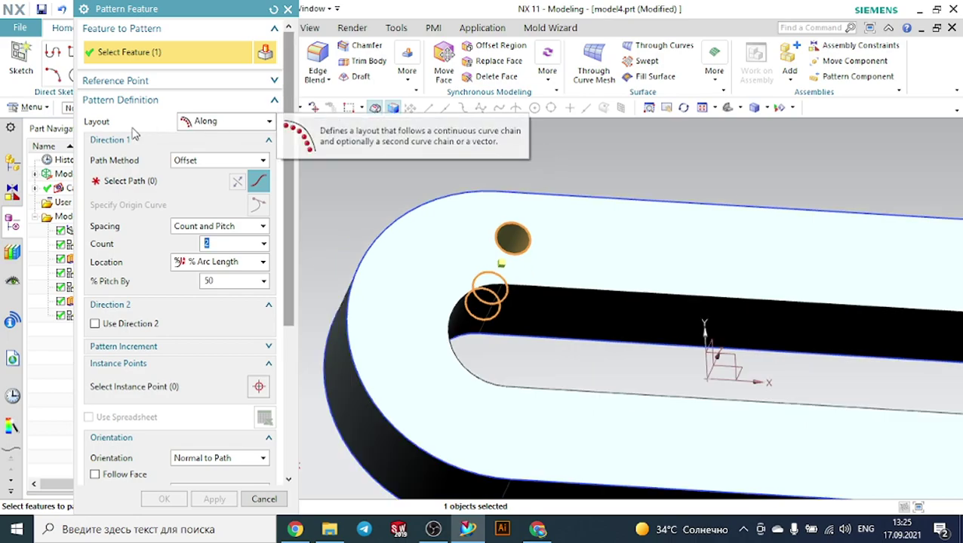
Choose the ring's outer contour on the top face as the pattern path and reverse its direction.
click(119, 182)
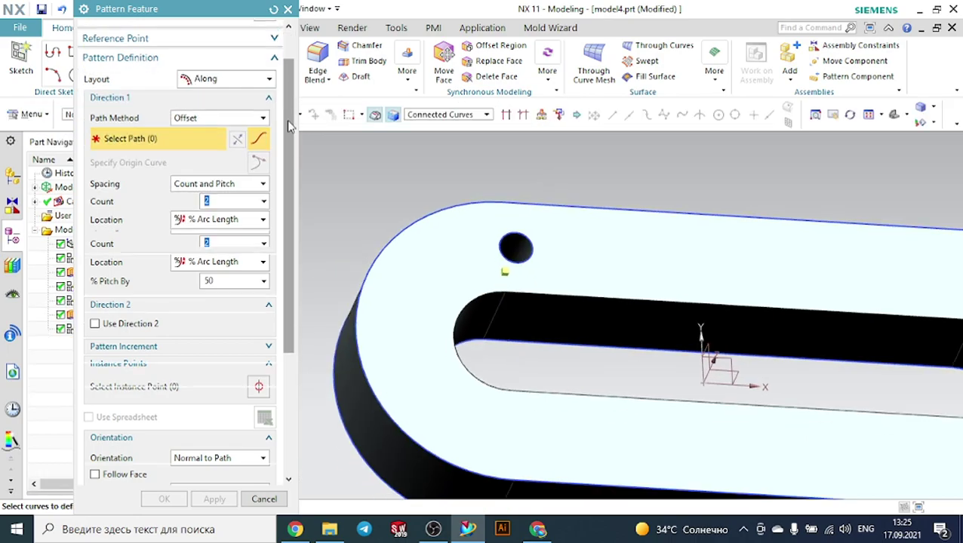
click(400, 216)
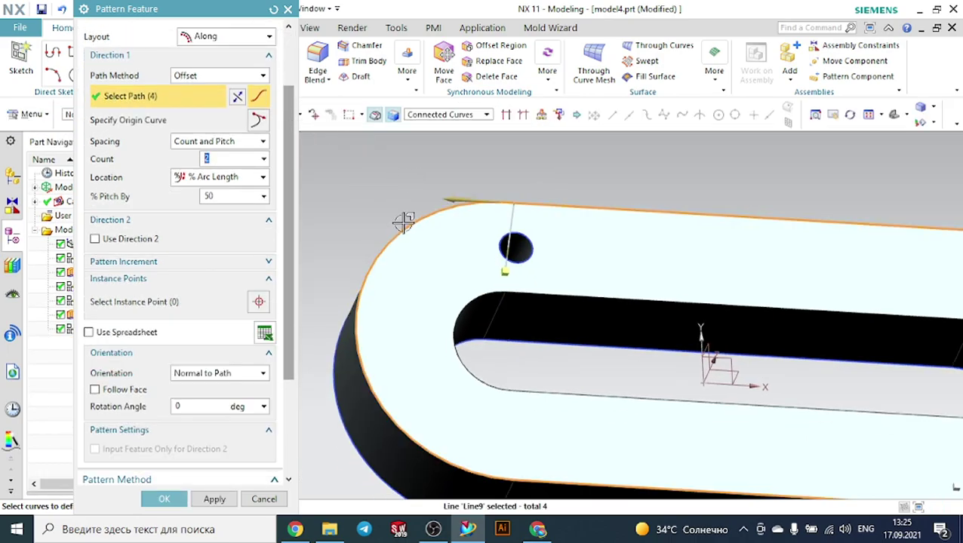
scroll(371, 195, down, 3)
middle_drag(540, 177, 390, 227)
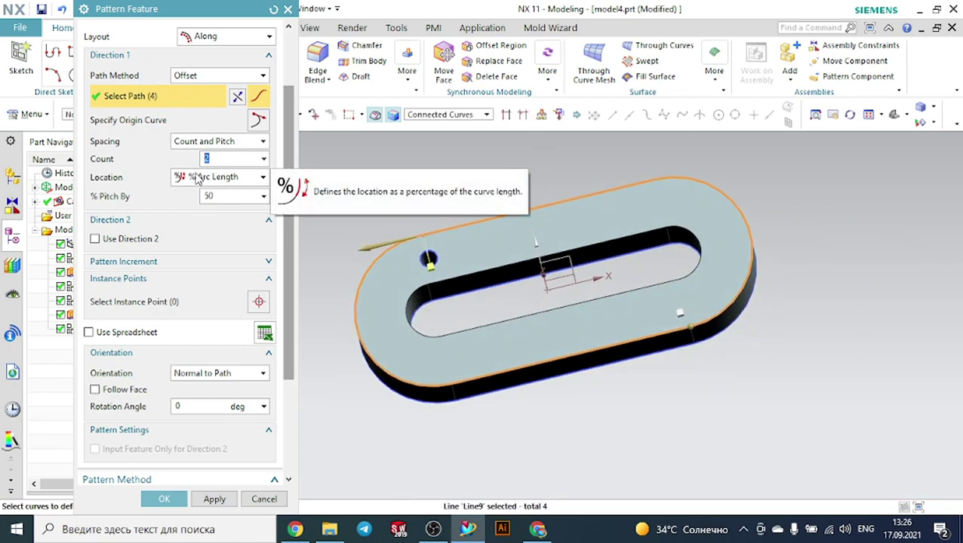
click(236, 98)
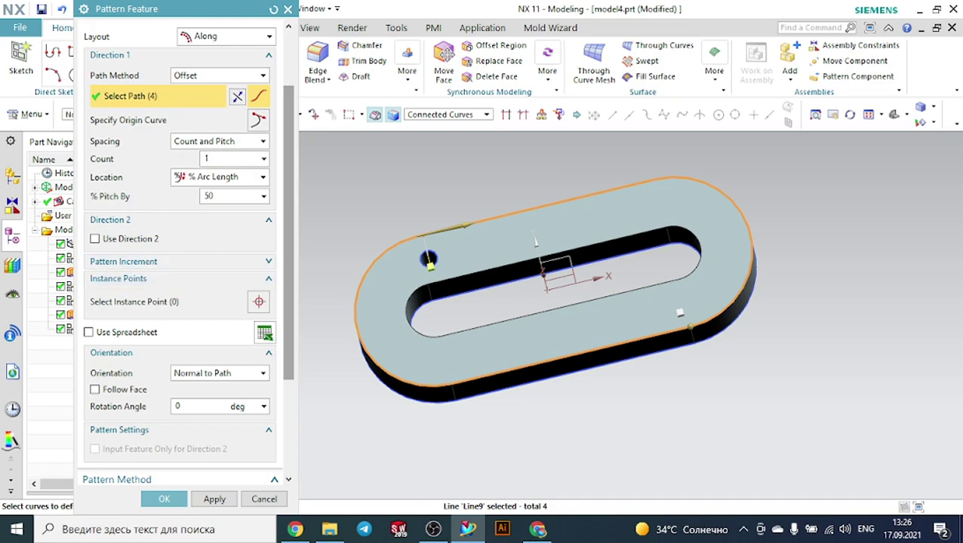
Set the pattern count to 10 and the arc-length pitch to 10 %, and preview the result.
key(Return)
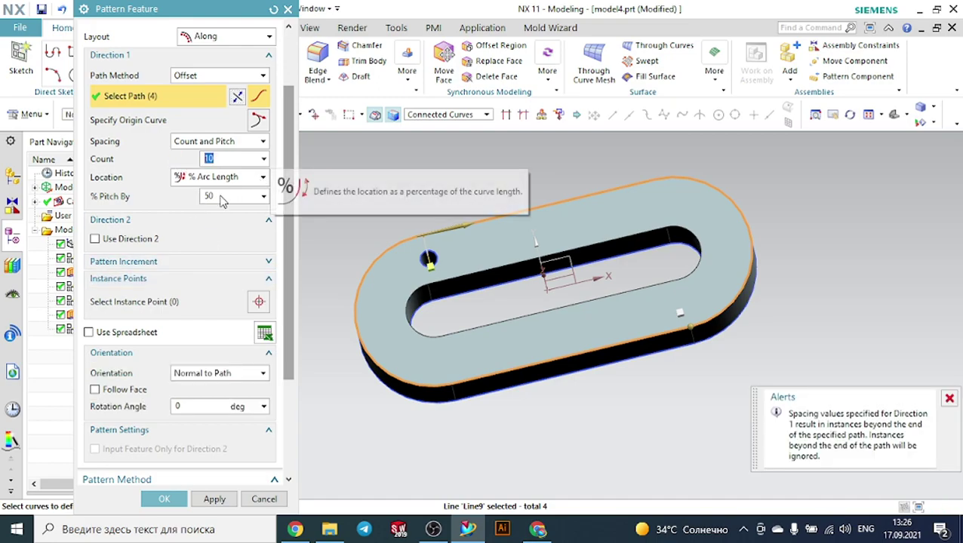
key(Tab)
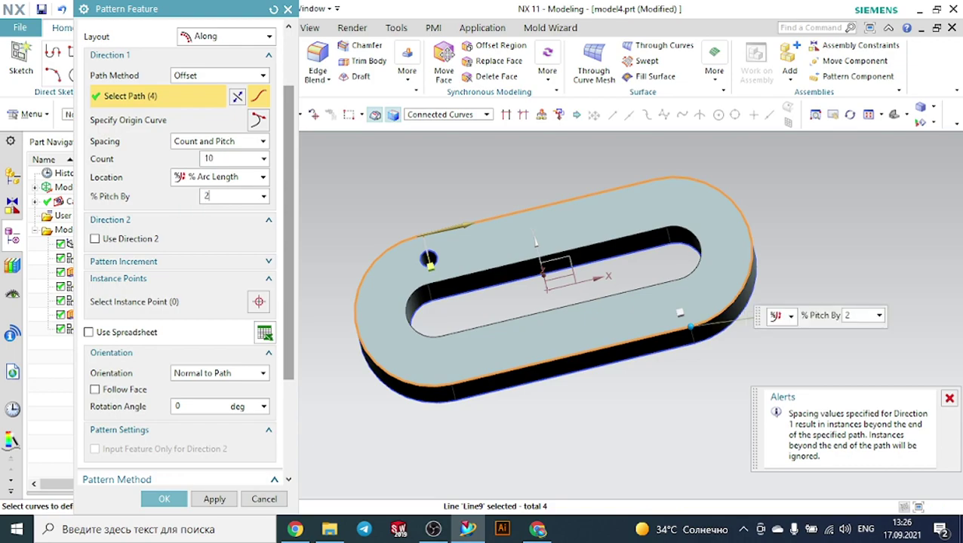
key(Return)
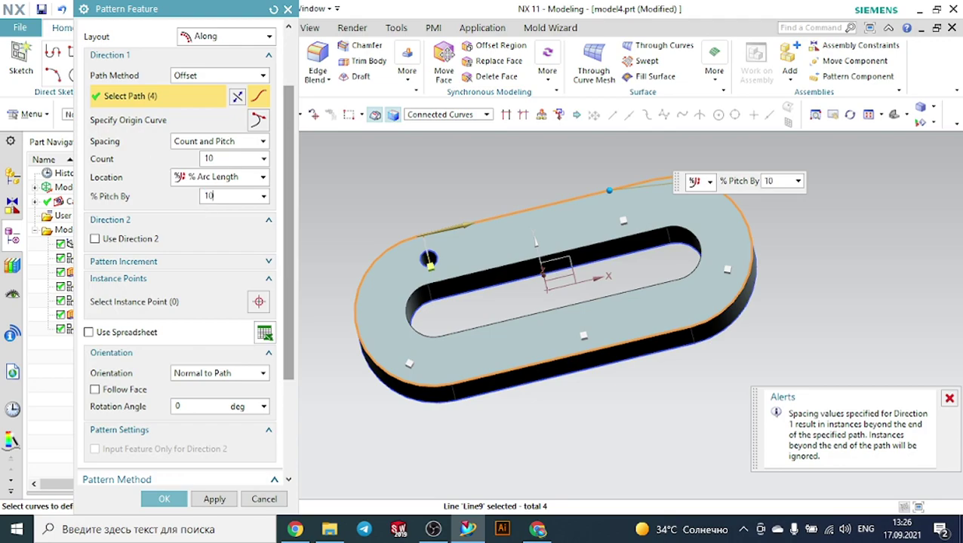
key(Return)
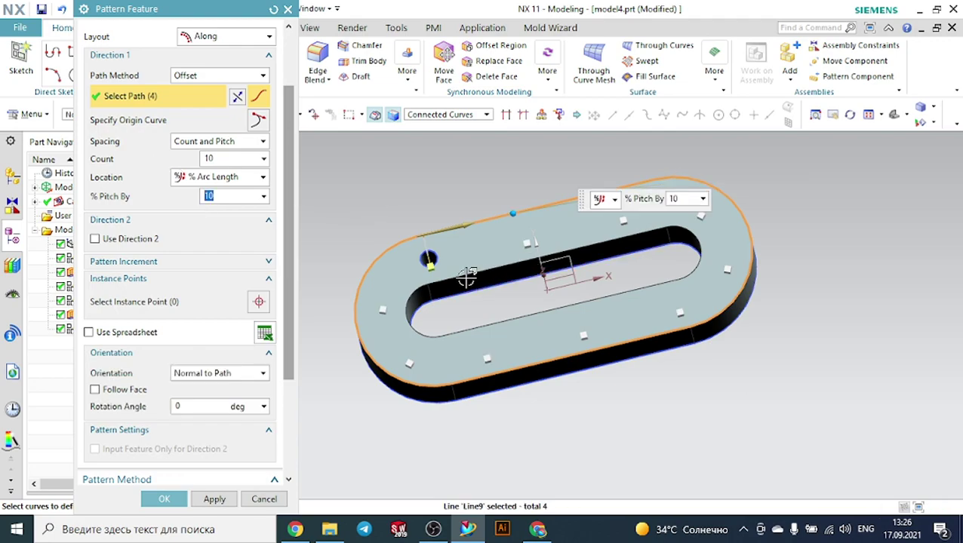
scroll(204, 362, down, 4)
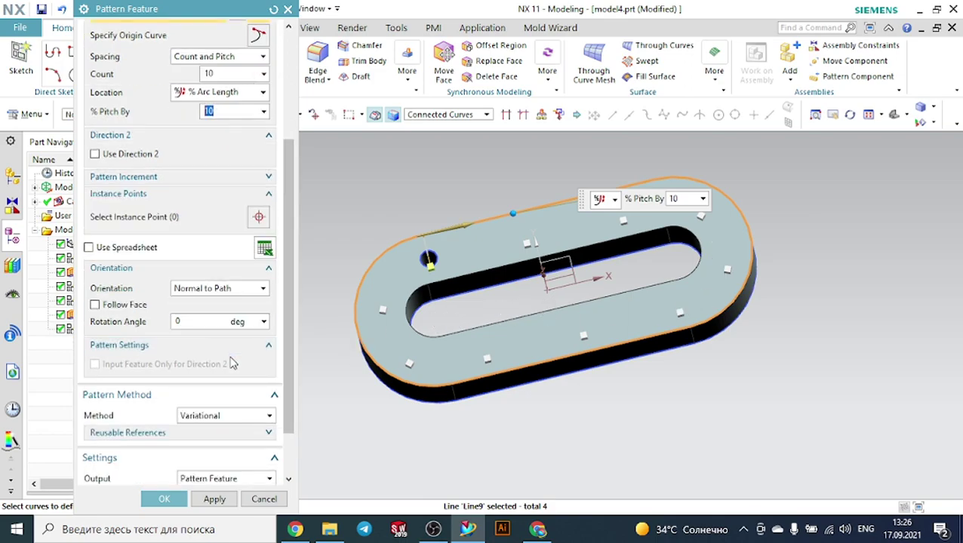
click(264, 465)
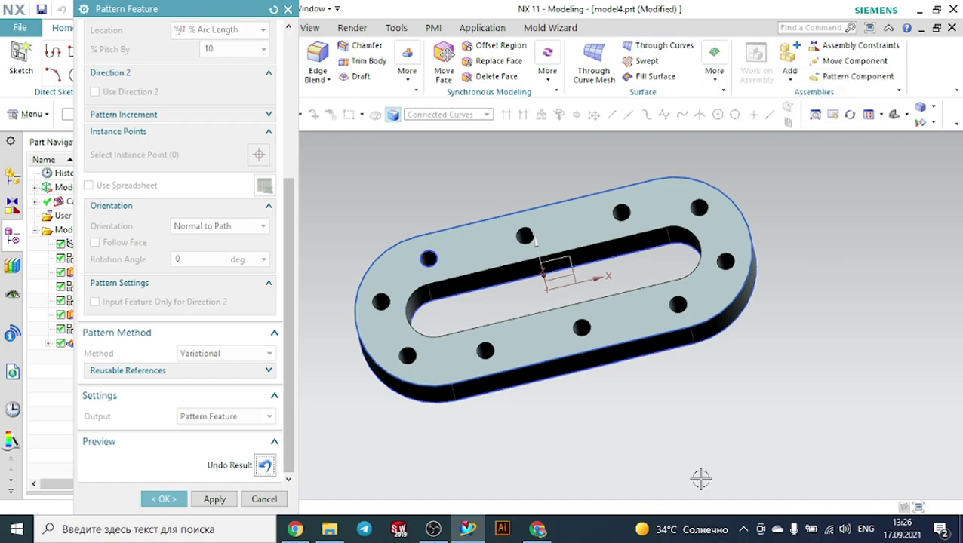
Switch to the Google Meet call to check the in-call messages, and return to NX.
mouse_move(538, 531)
click(526, 468)
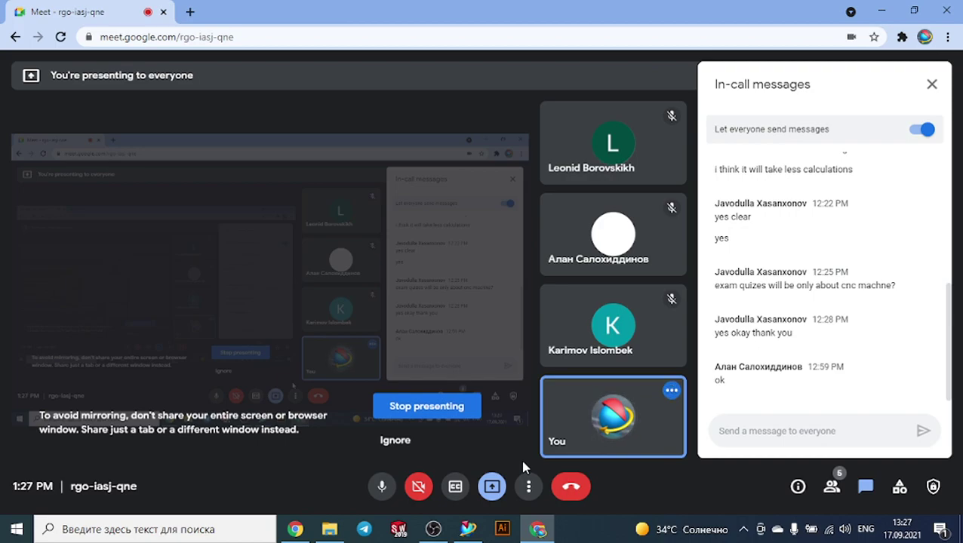
click(463, 531)
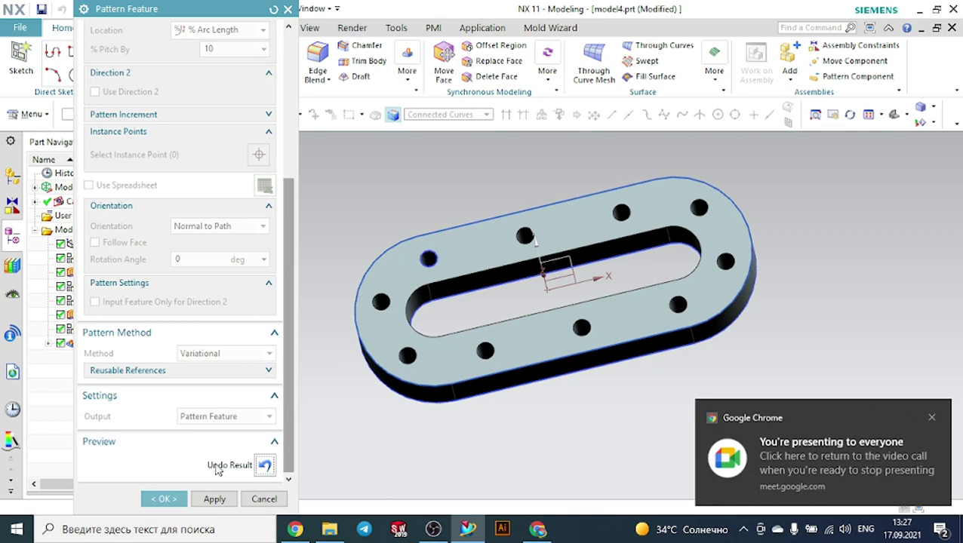
Accept the hole pattern along the outer contour and view the whole ring from a tilted angle.
click(163, 499)
scroll(492, 345, down, 3)
middle_drag(492, 346, 496, 316)
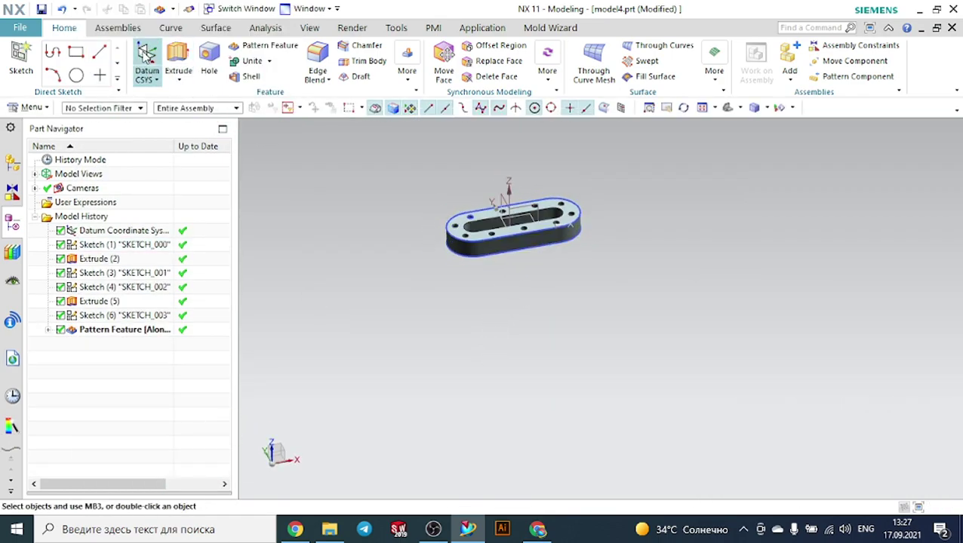
Start a sketch on the XY plane of the datum coordinate system.
click(36, 63)
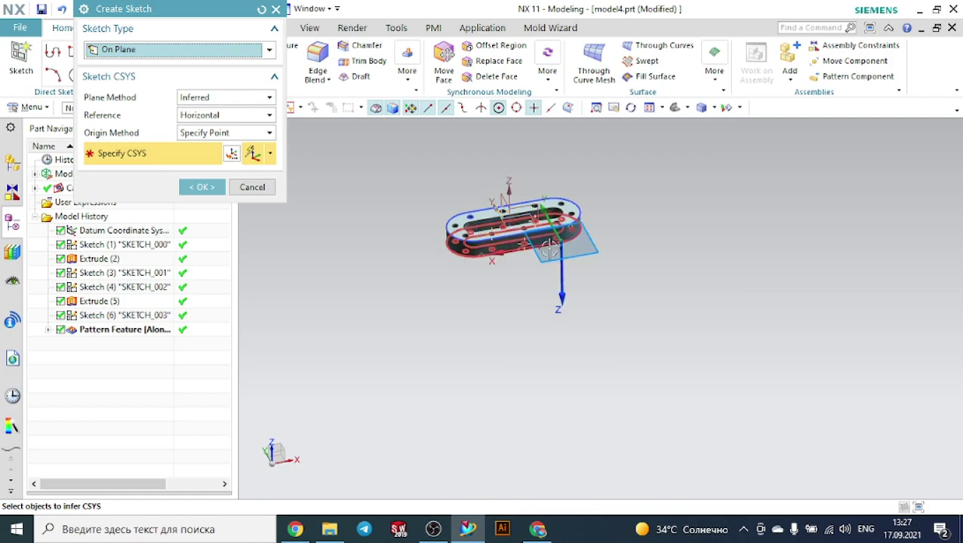
scroll(555, 221, up, 6)
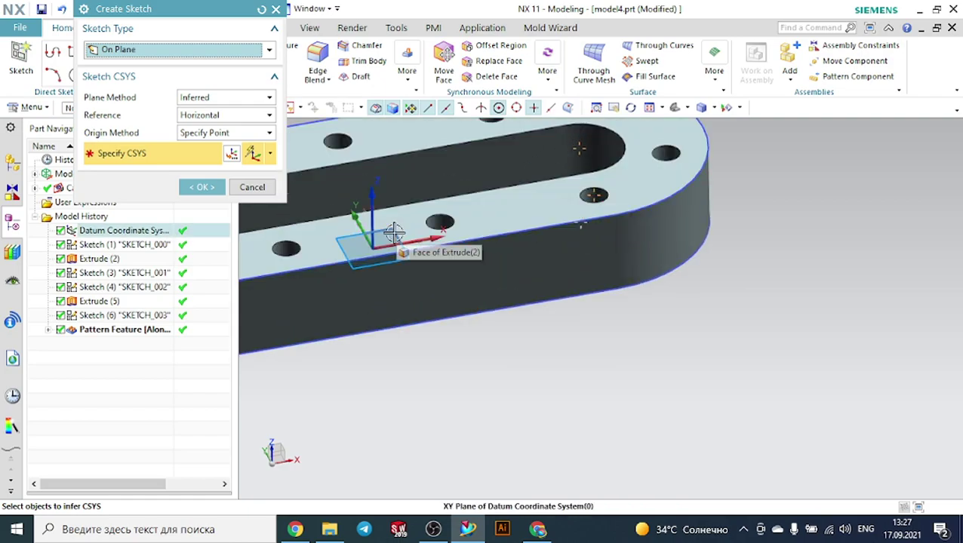
click(382, 229)
click(210, 186)
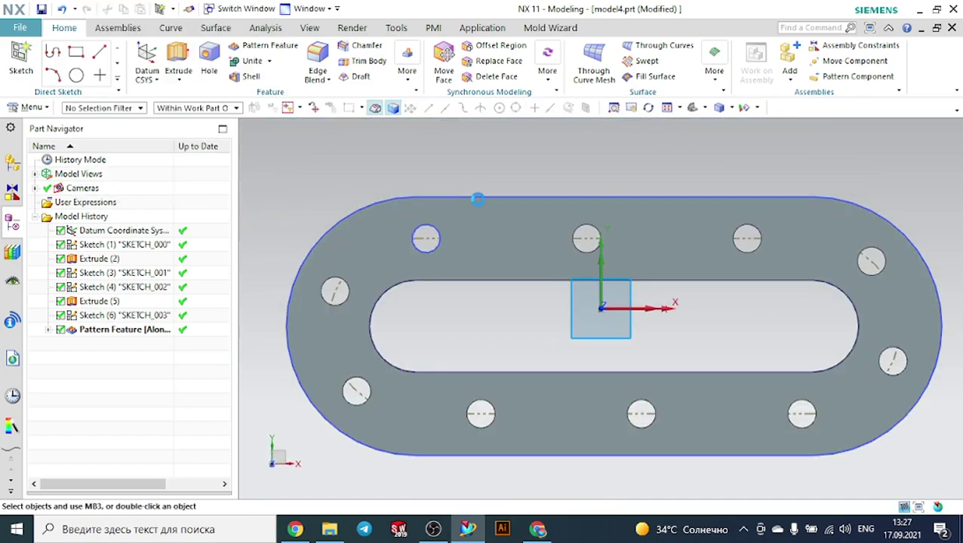
Sketch a rectangle about 380 mm wide and 300 mm high beside the ring, on its negative X side.
scroll(619, 224, down, 4)
scroll(795, 224, down, 4)
scroll(365, 175, up, 2)
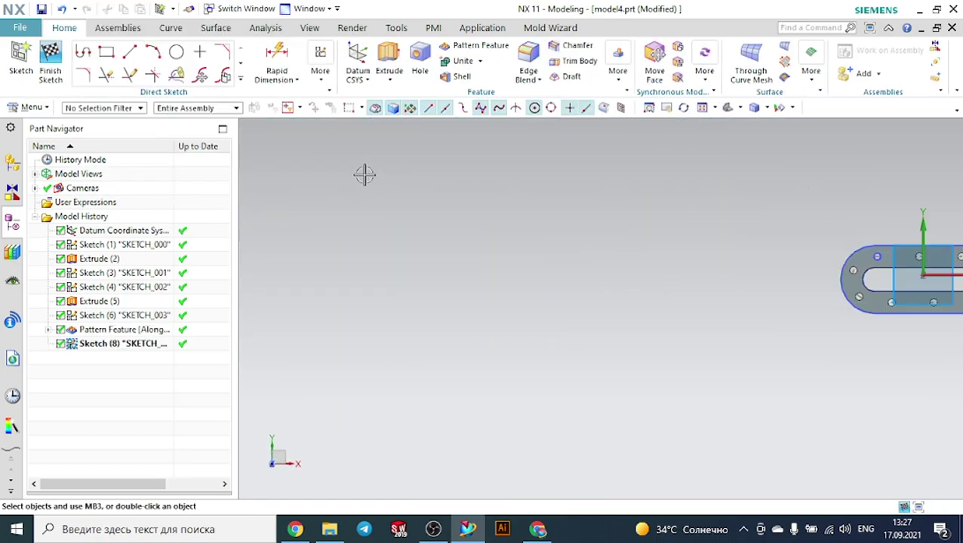
click(106, 52)
click(516, 211)
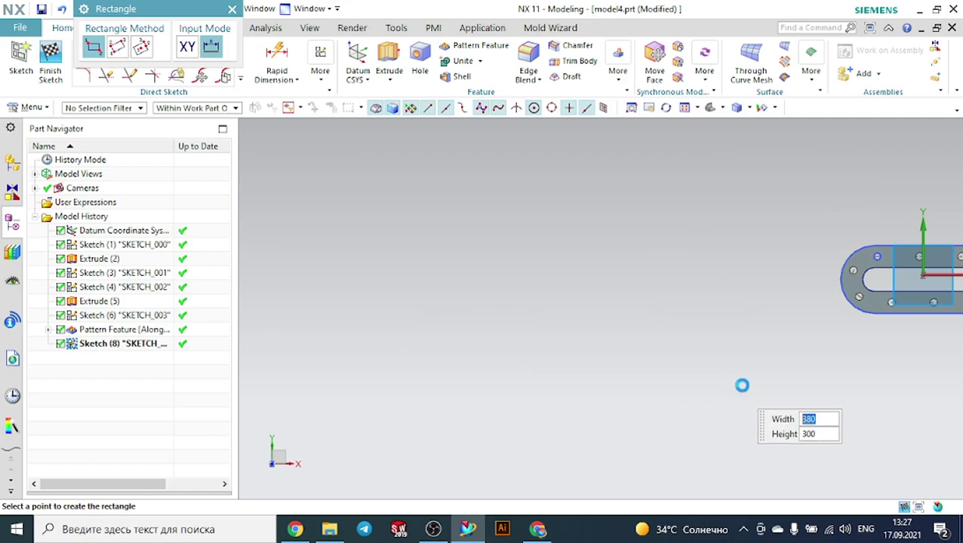
click(738, 384)
key(Escape)
Extrude the rectangle 53 mm upward as a separate body with Boolean set to None.
click(388, 60)
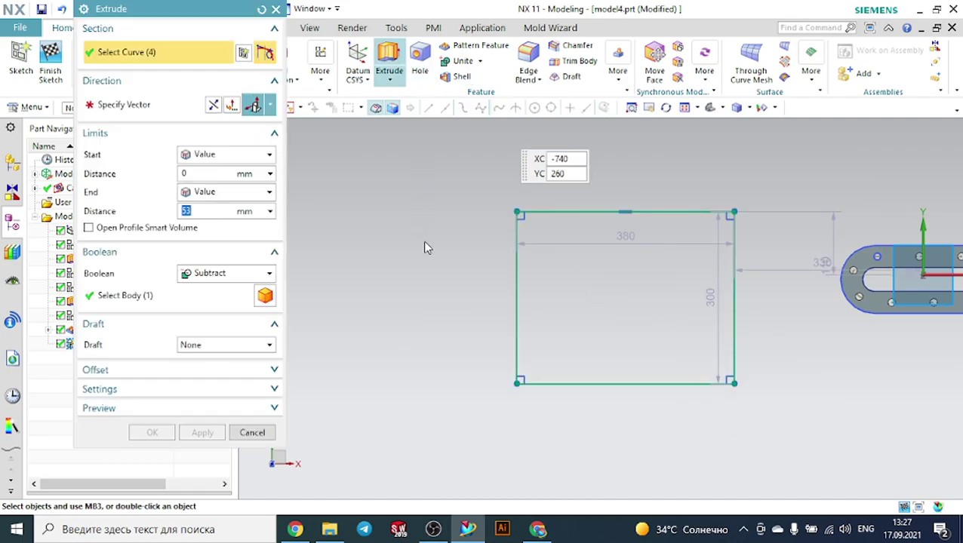
middle_drag(438, 305, 442, 252)
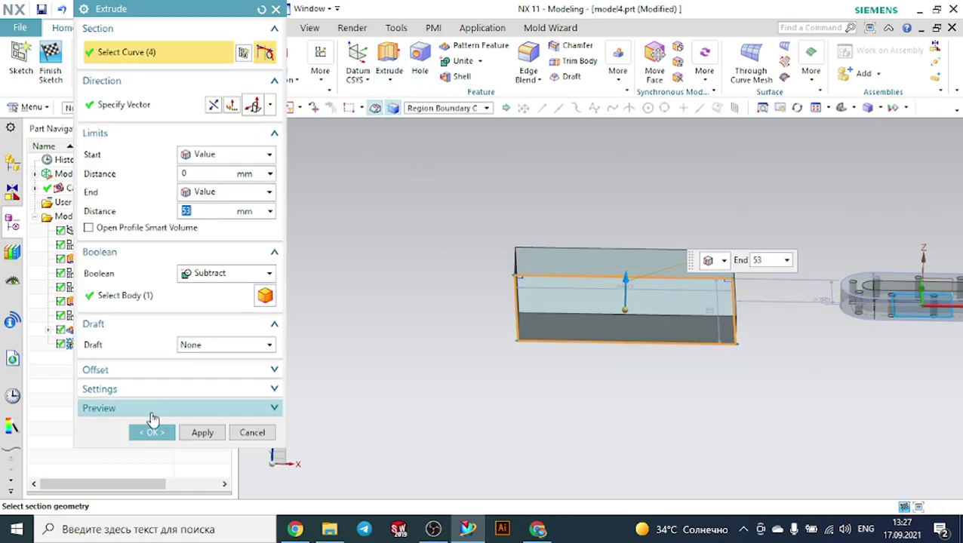
click(158, 433)
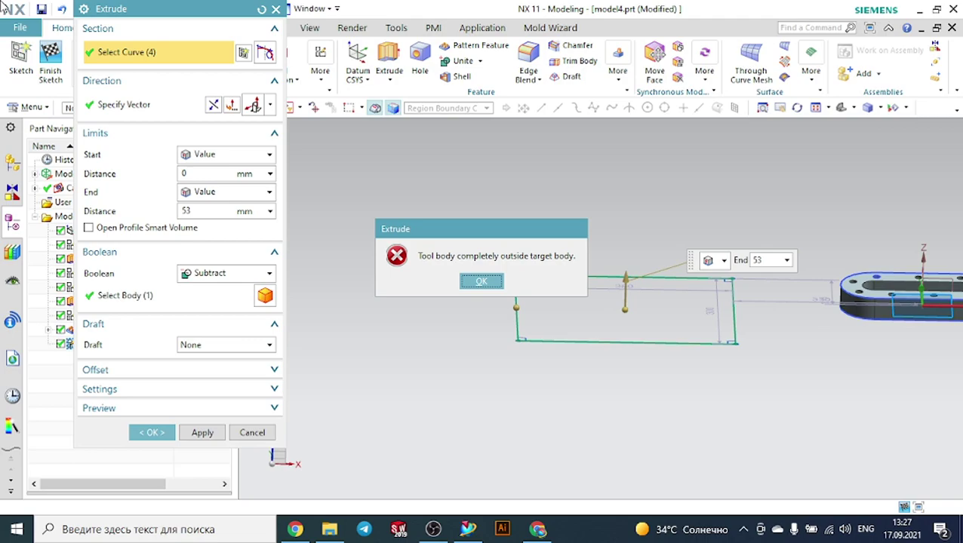
click(482, 280)
click(219, 273)
click(204, 291)
click(143, 408)
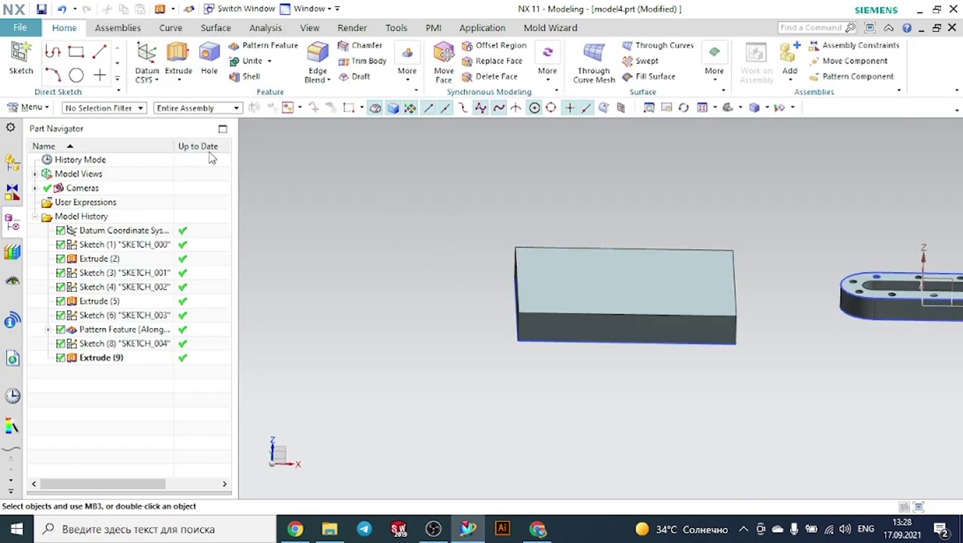
Start a sketch on the top face of the rectangular block.
click(21, 61)
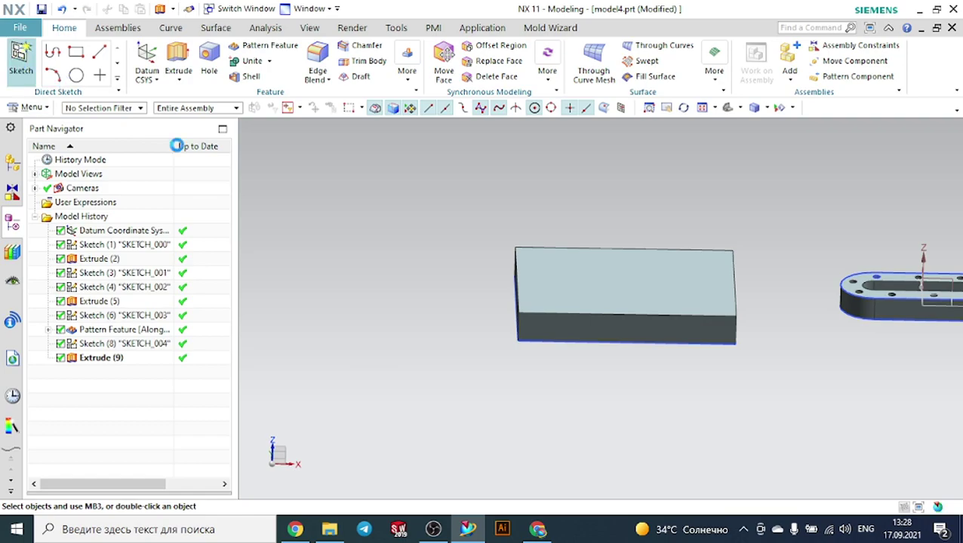
click(557, 288)
click(201, 187)
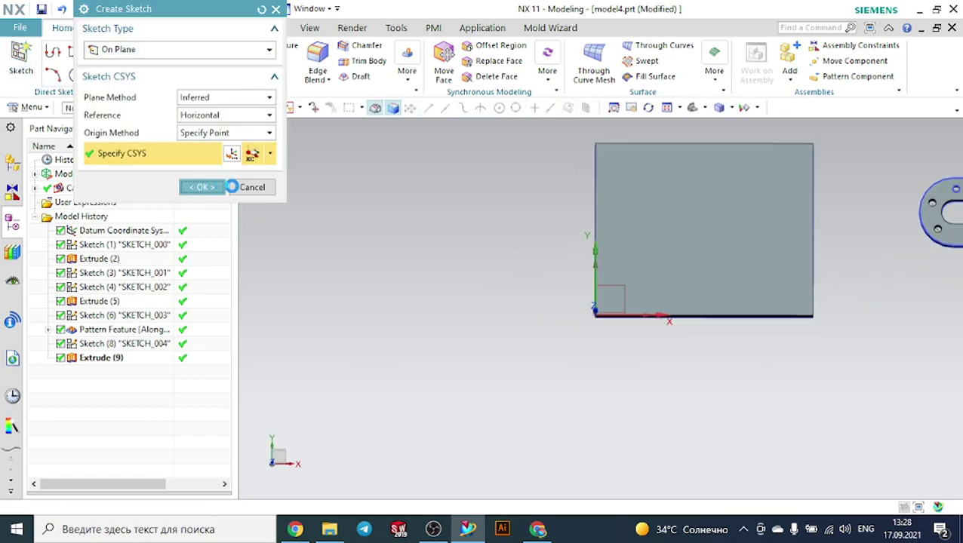
Sketch an arc with a radius of about 256 mm across the block's top face, starting near the sketch origin corner.
click(150, 49)
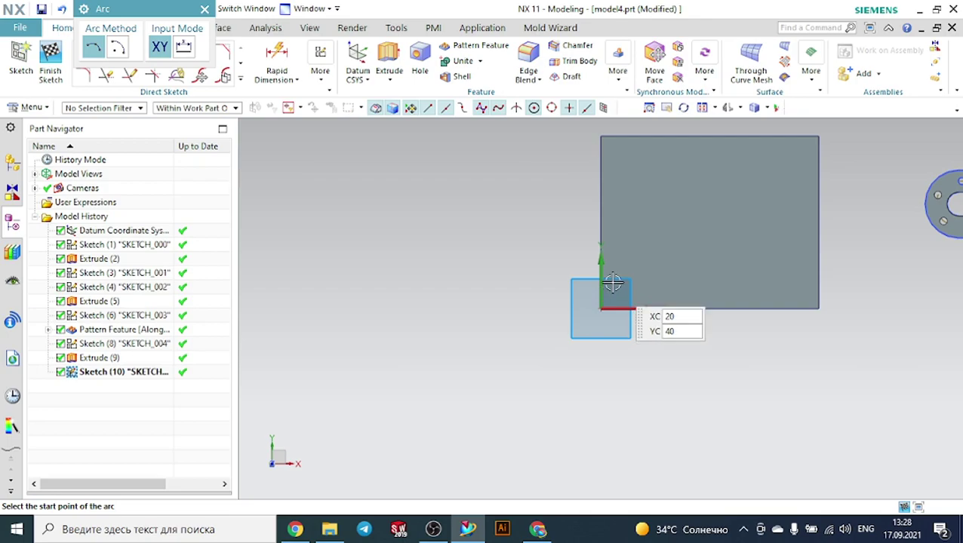
click(639, 283)
click(787, 164)
click(785, 183)
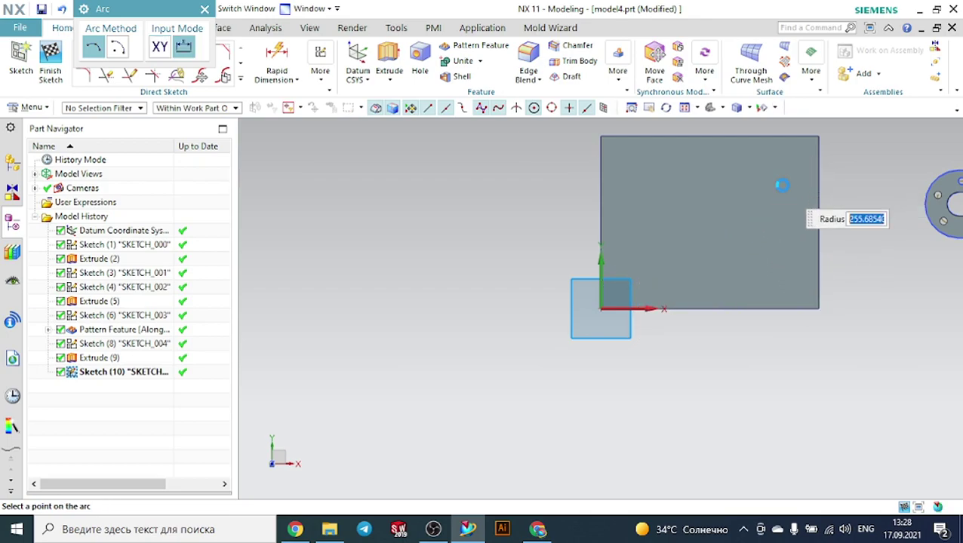
click(205, 9)
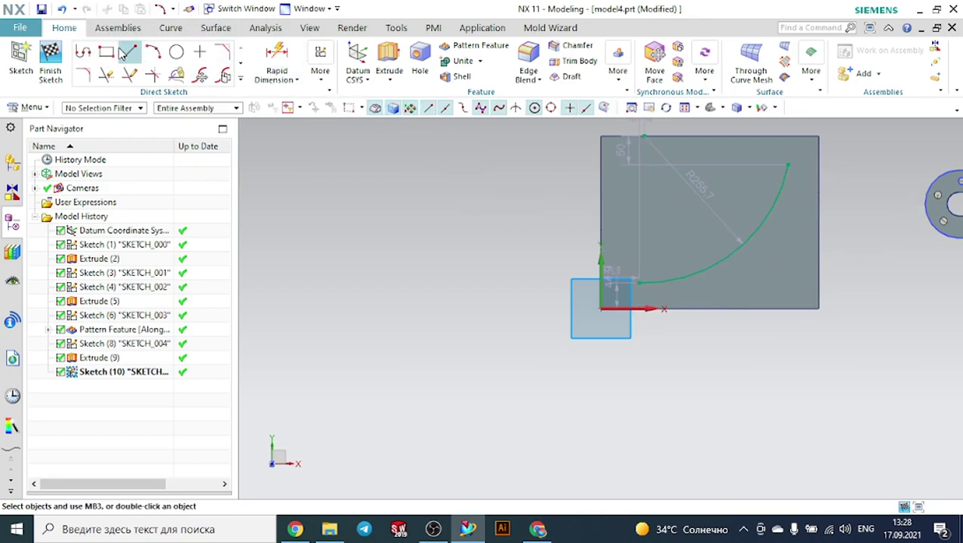
Sketch a circle about 23 mm in diameter between the arc's start point and the block's edge, near the origin corner.
click(176, 51)
scroll(641, 298, up, 3)
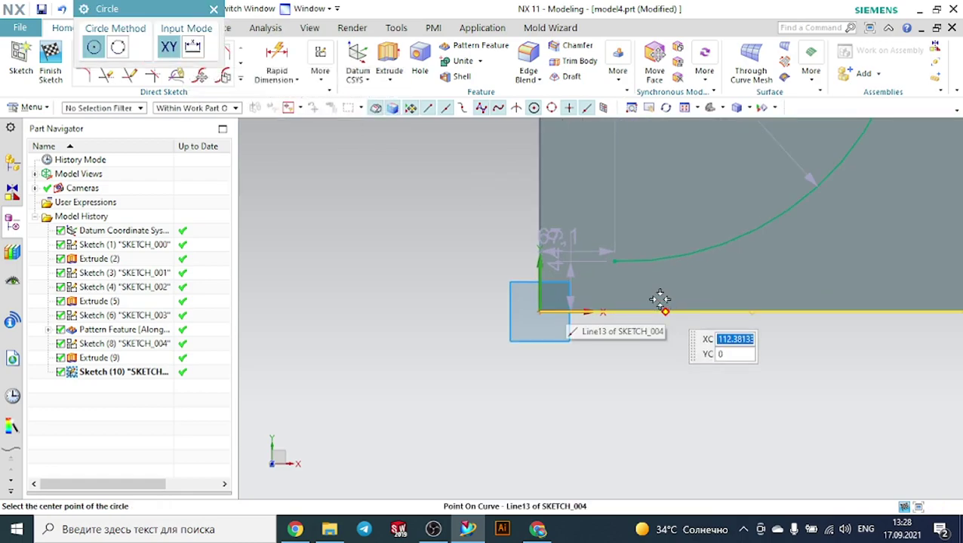
click(565, 243)
click(573, 252)
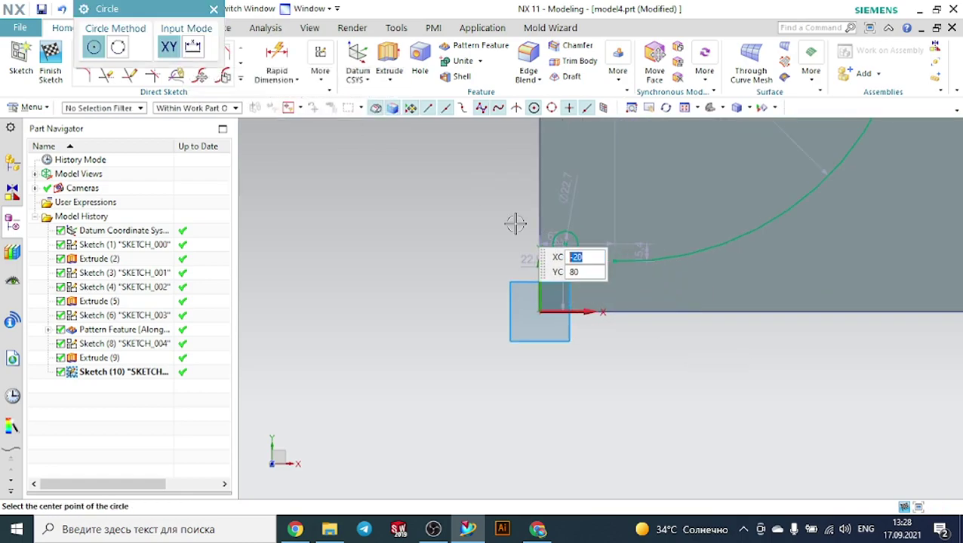
click(214, 9)
Sketch a line about 242 mm long at about 40° on the inner side of the arc and finish the sketch.
click(131, 59)
scroll(399, 267, down, 3)
click(509, 235)
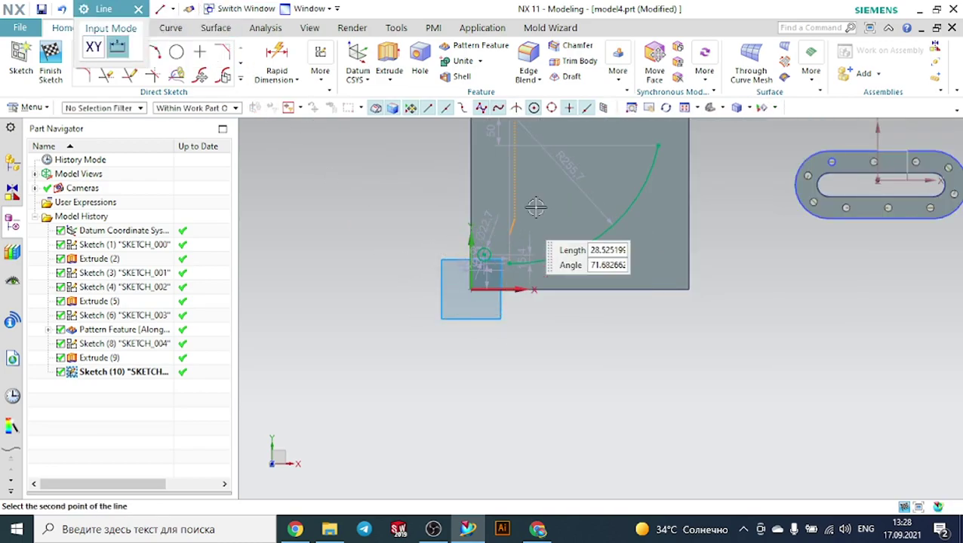
click(617, 145)
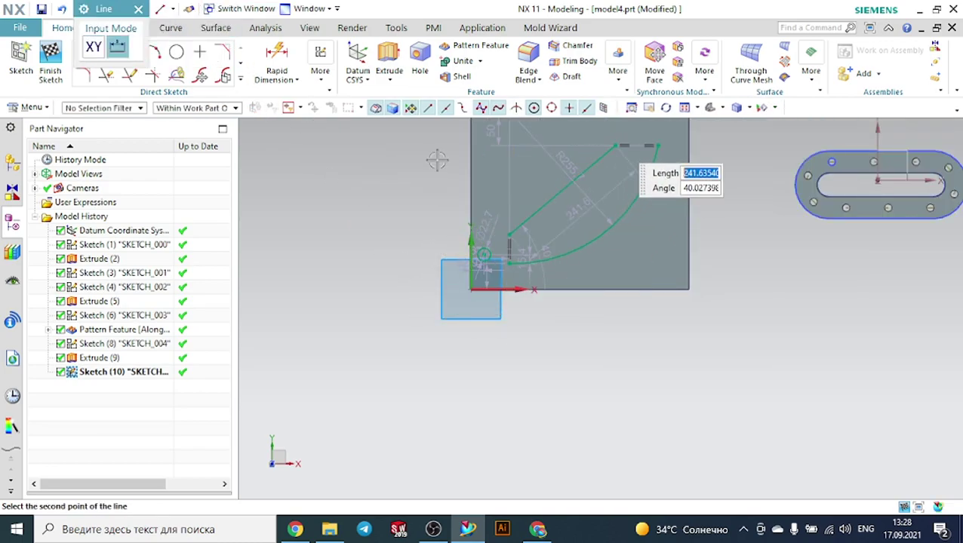
click(138, 10)
click(51, 59)
Extrude the small circle 53 mm upward from the block's top face with Boolean set to None.
middle_drag(375, 206, 382, 182)
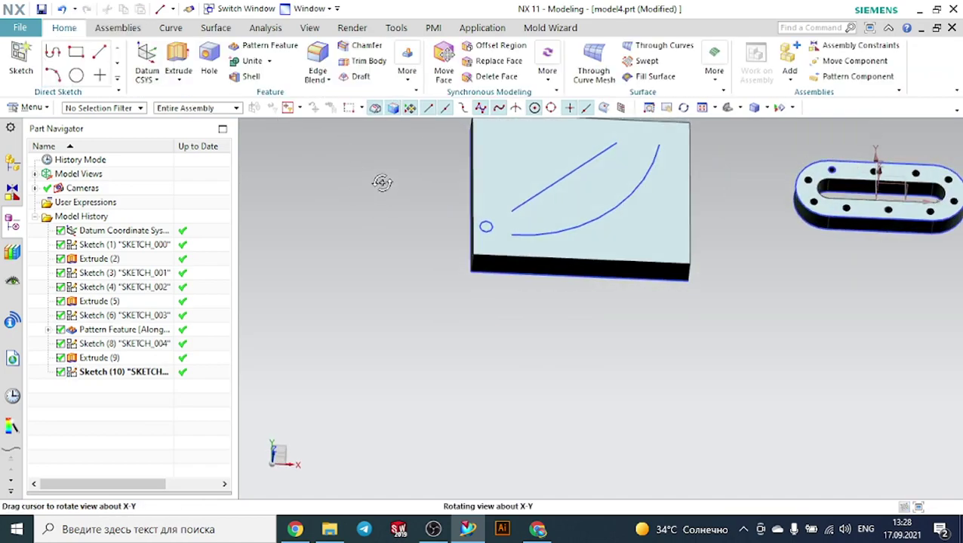
scroll(385, 198, down, 4)
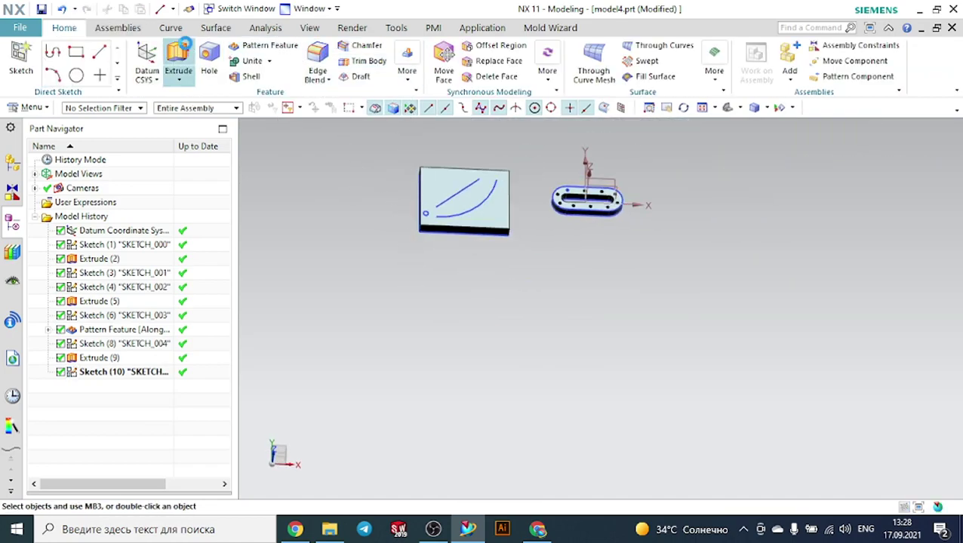
click(179, 56)
scroll(423, 227, up, 6)
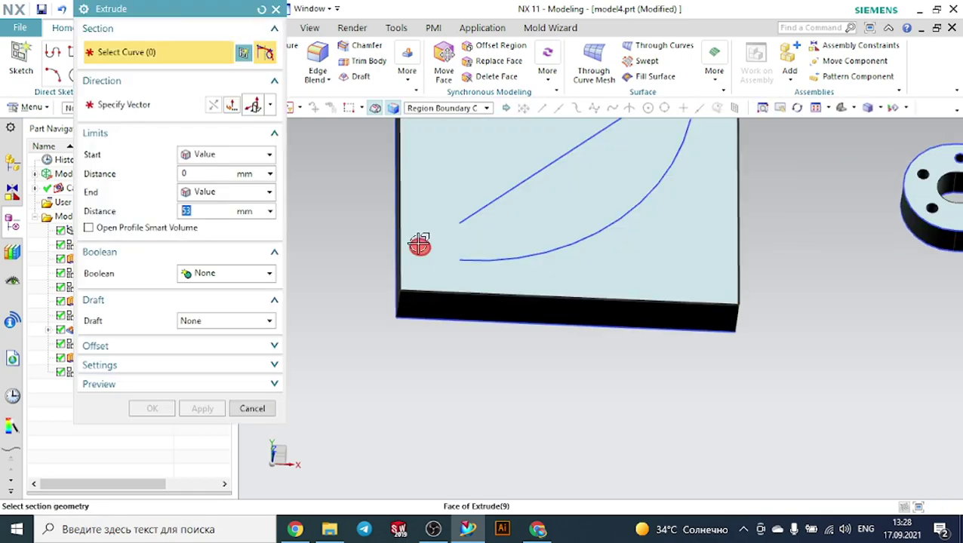
click(419, 242)
click(151, 409)
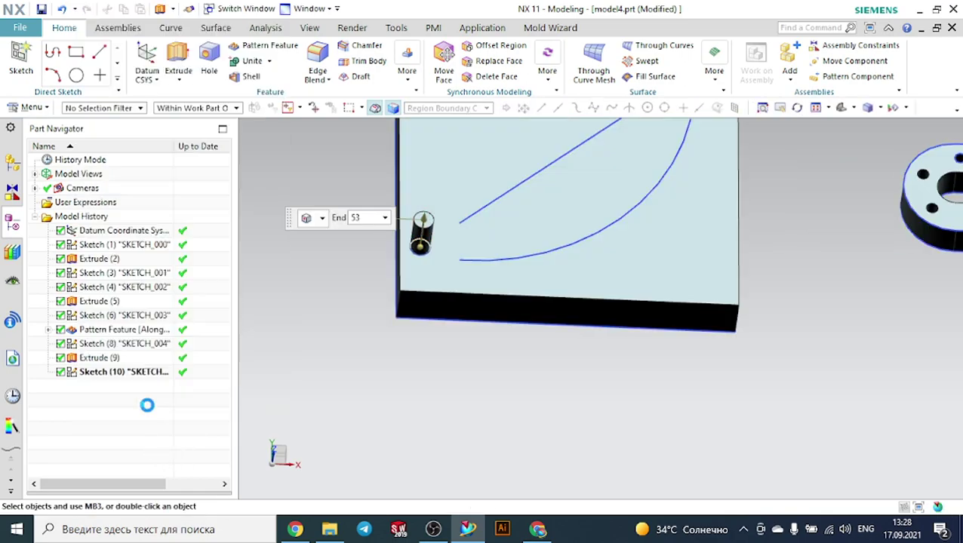
scroll(396, 329, down, 3)
middle_drag(395, 329, 398, 307)
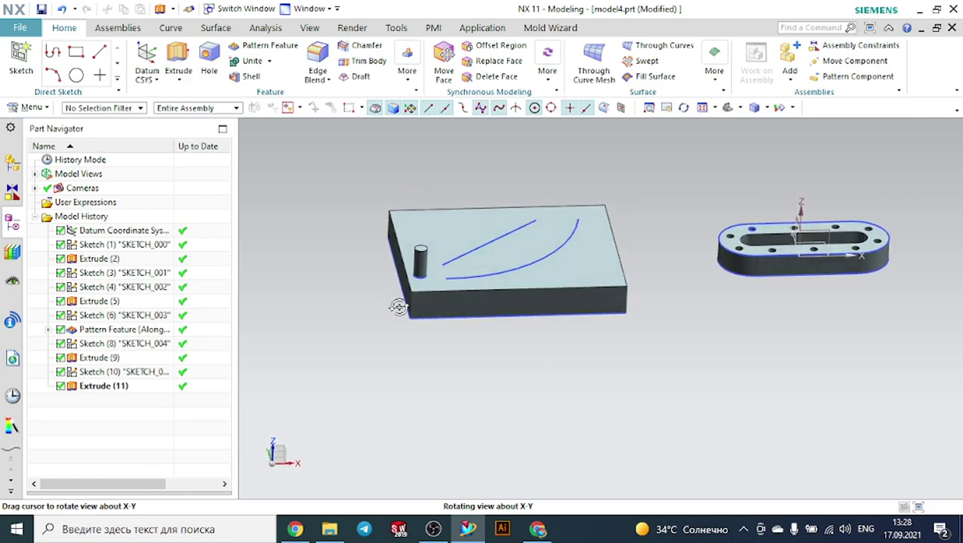
scroll(517, 175, up, 2)
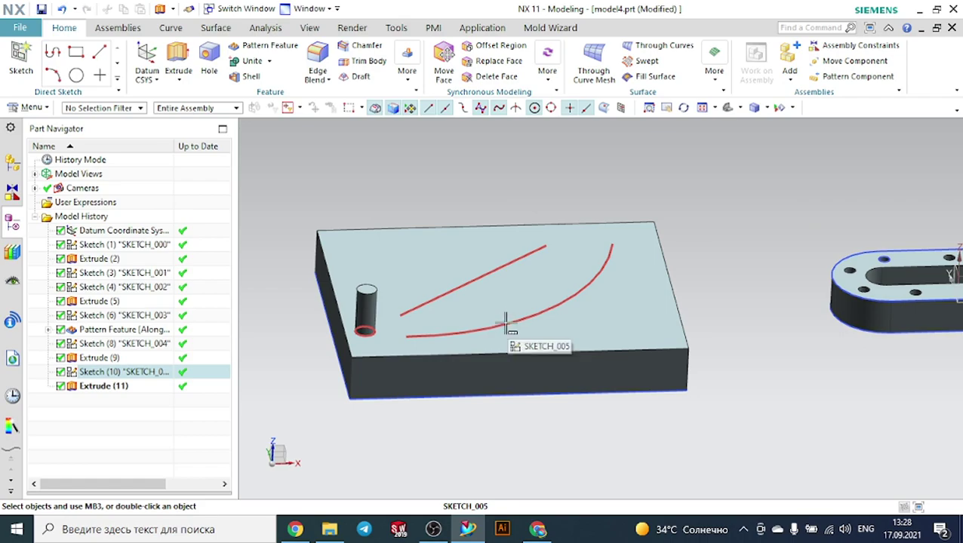
Set up an Along pattern of the cylinder with path method Rigid and the straight sketch line as its path.
click(271, 45)
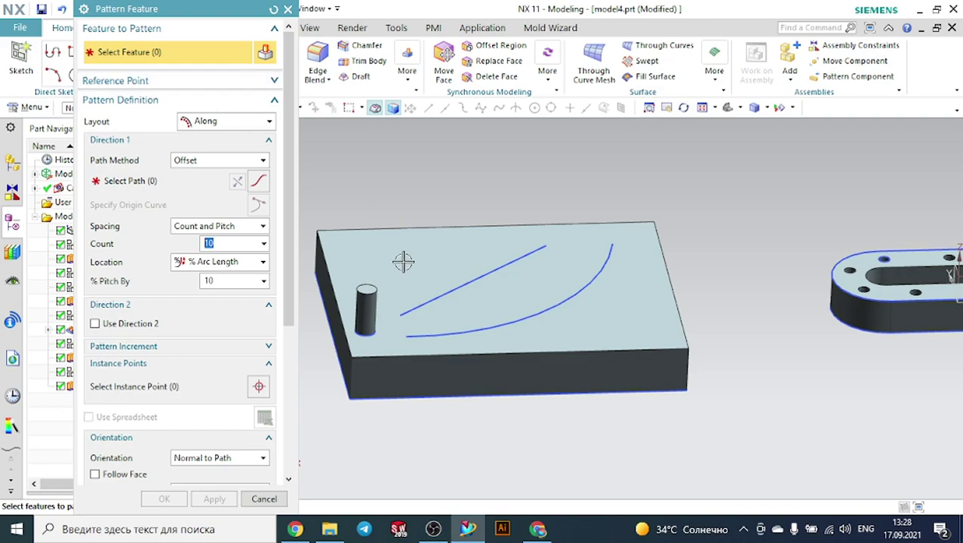
scroll(405, 259, down, 2)
click(358, 311)
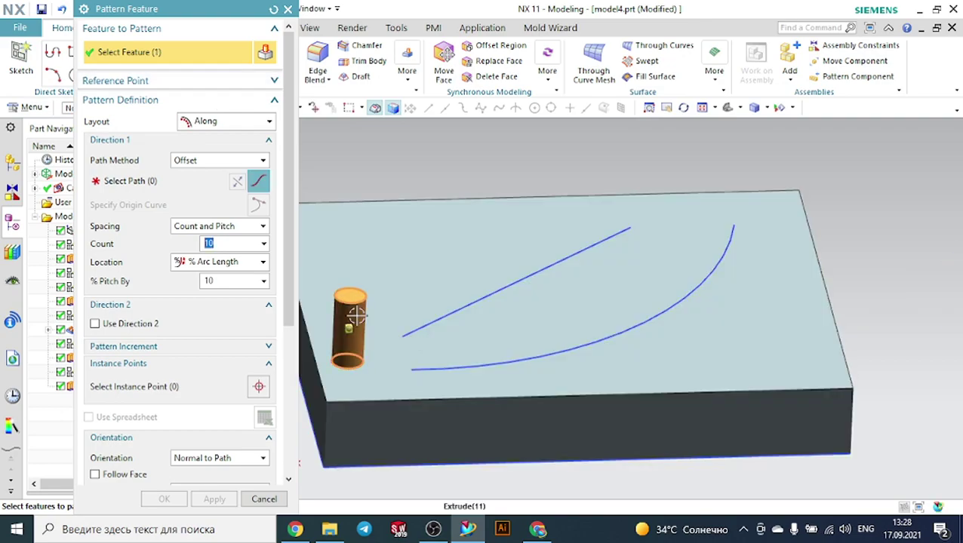
click(218, 123)
click(221, 193)
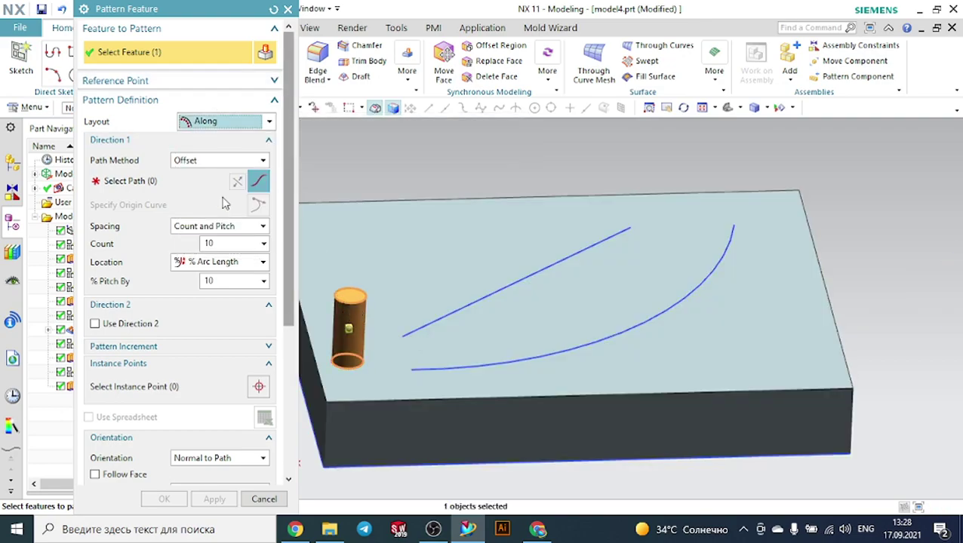
click(183, 162)
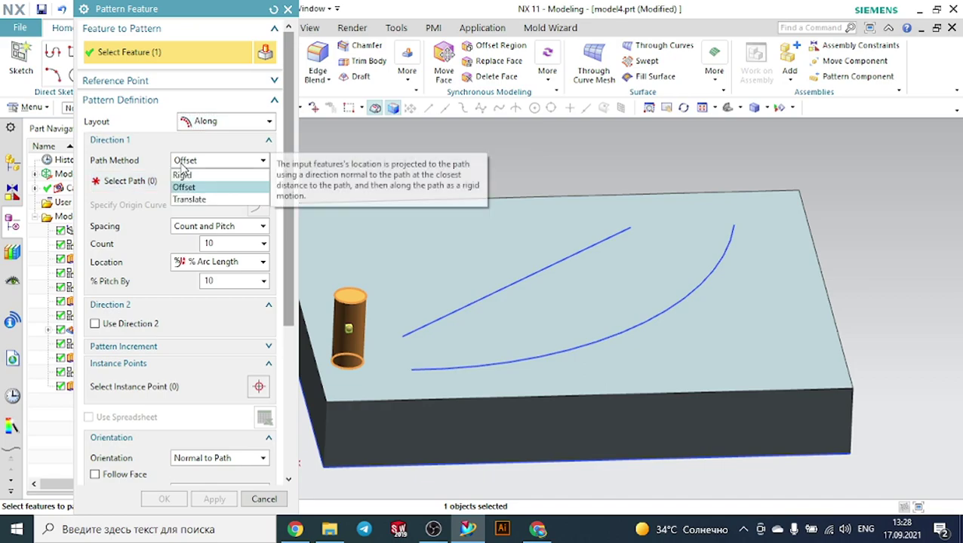
click(185, 175)
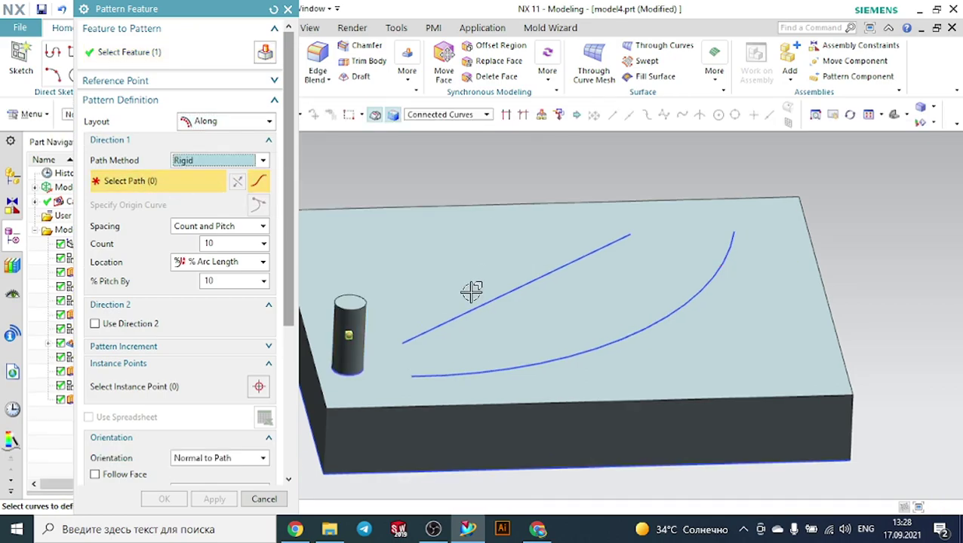
click(459, 313)
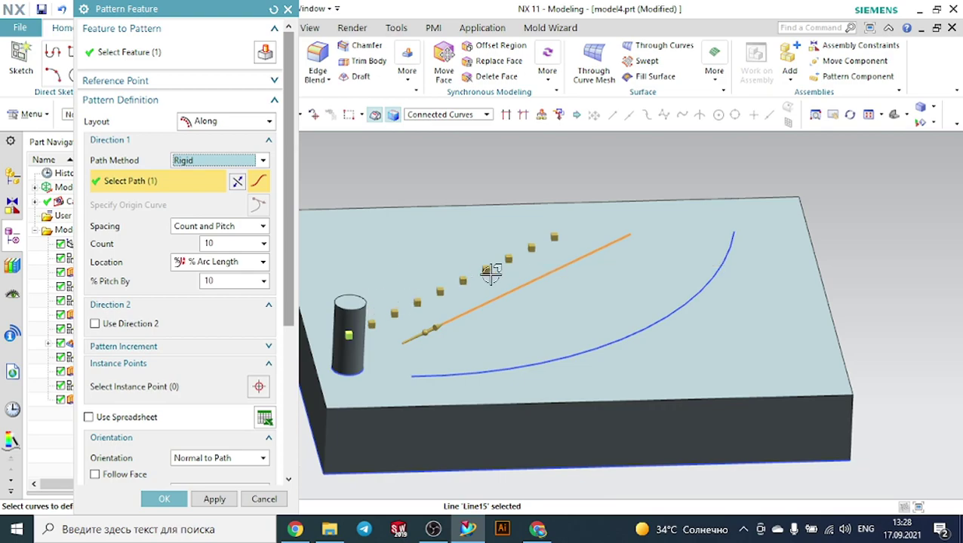
Preview the cylinder pattern along the line with count 10 and 10 % pitch and examine its spacing.
click(219, 243)
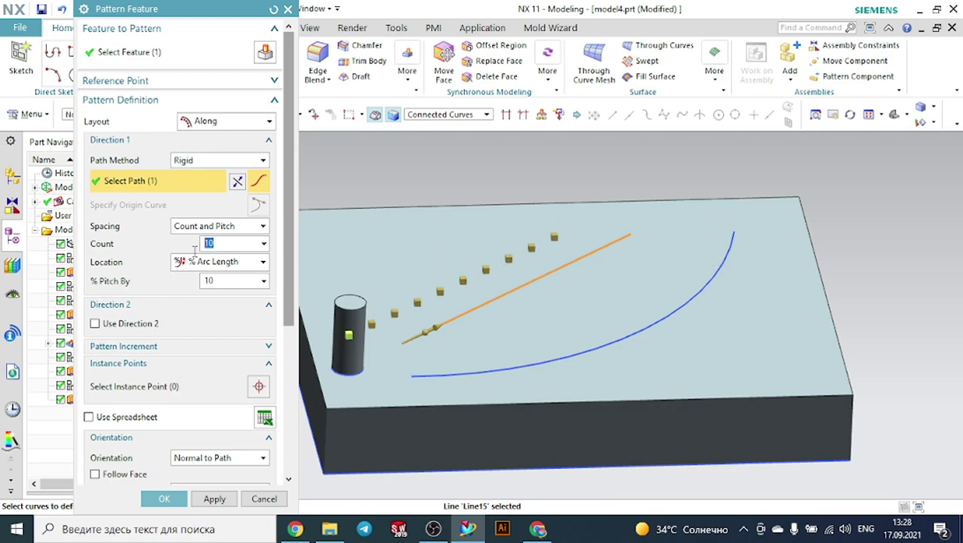
click(218, 280)
scroll(215, 452, down, 5)
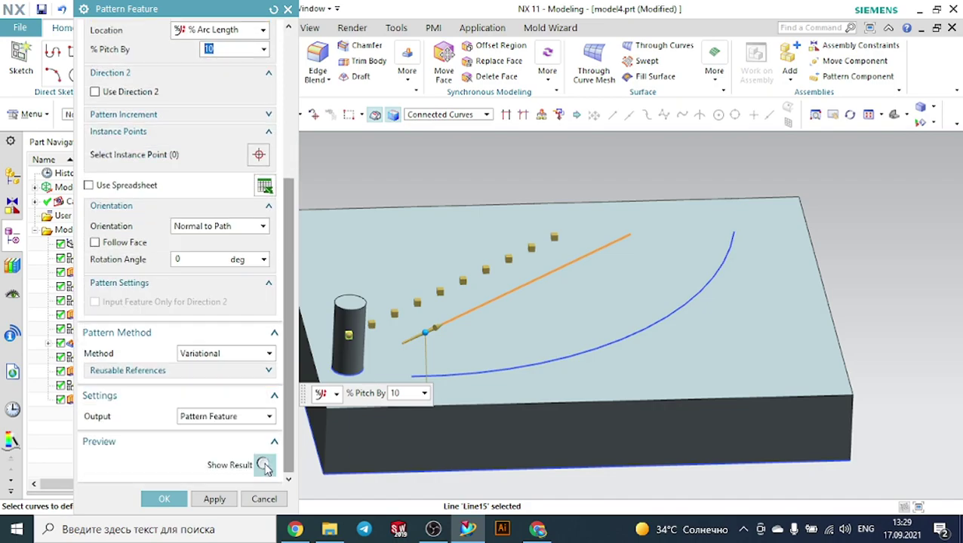
click(264, 464)
middle_drag(410, 179, 608, 284)
middle_drag(610, 438, 591, 432)
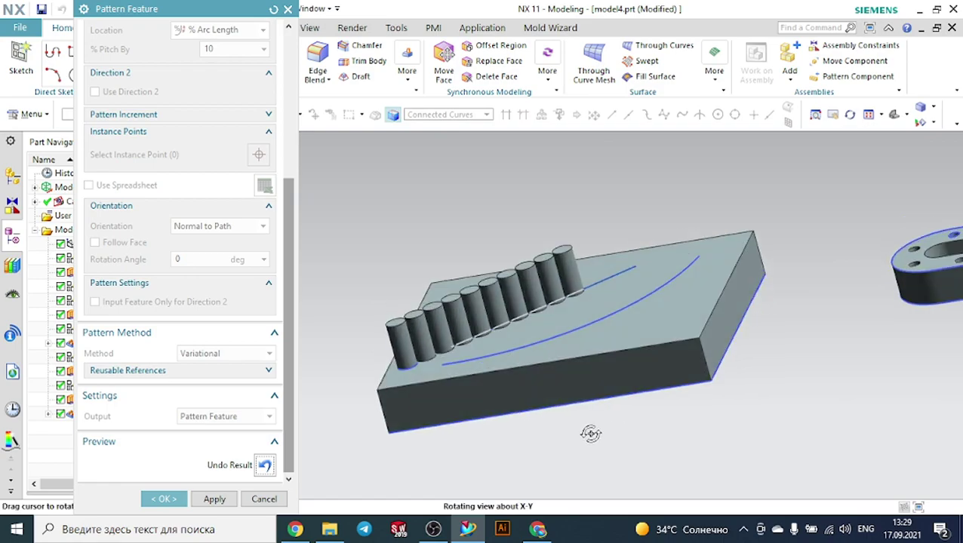
click(264, 466)
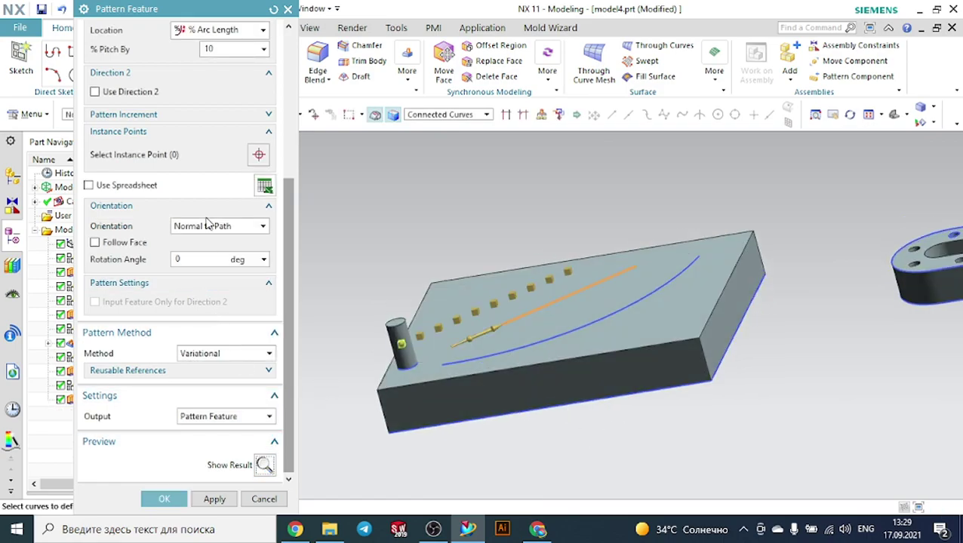
Set % Pitch By to 12 and preview the cylinder pattern along the line.
scroll(189, 173, up, 3)
click(218, 175)
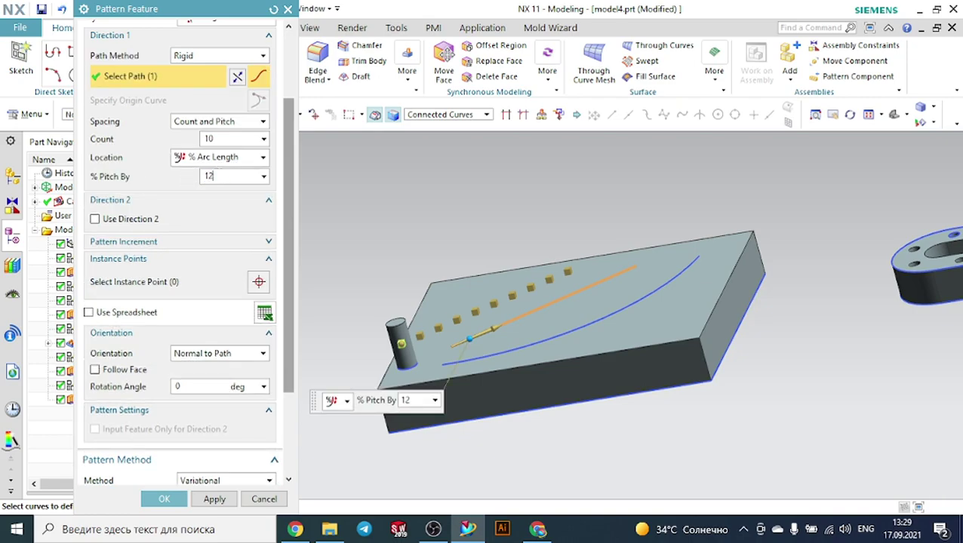
key(Return)
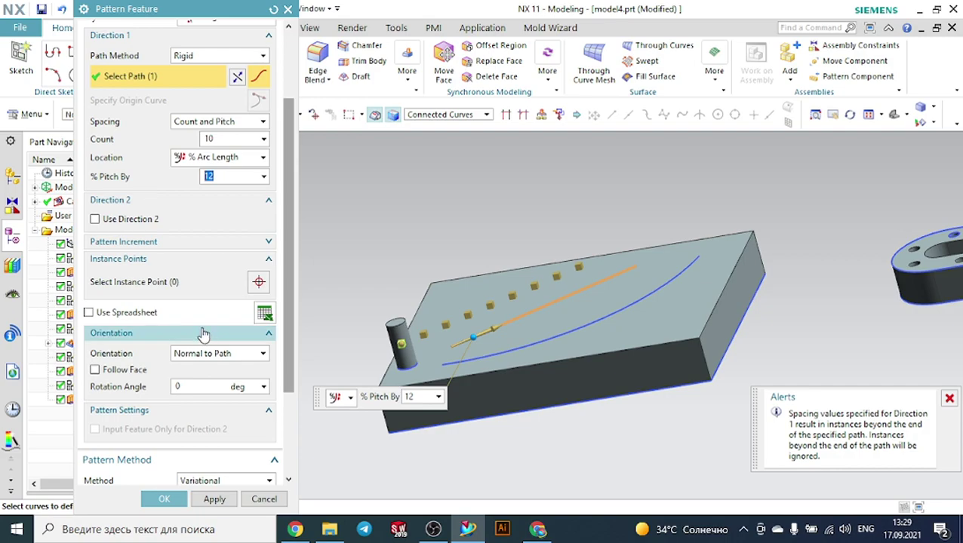
scroll(207, 347, down, 3)
click(265, 465)
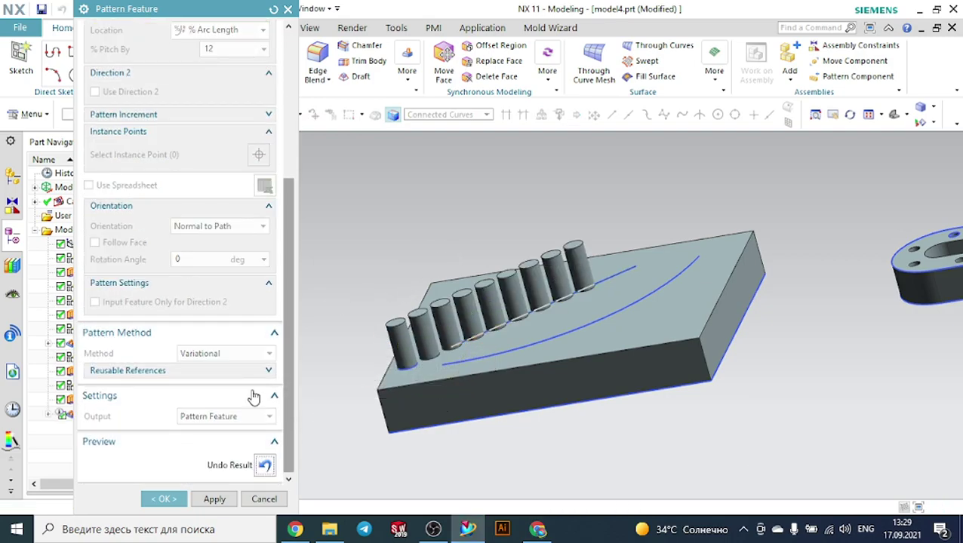
click(265, 465)
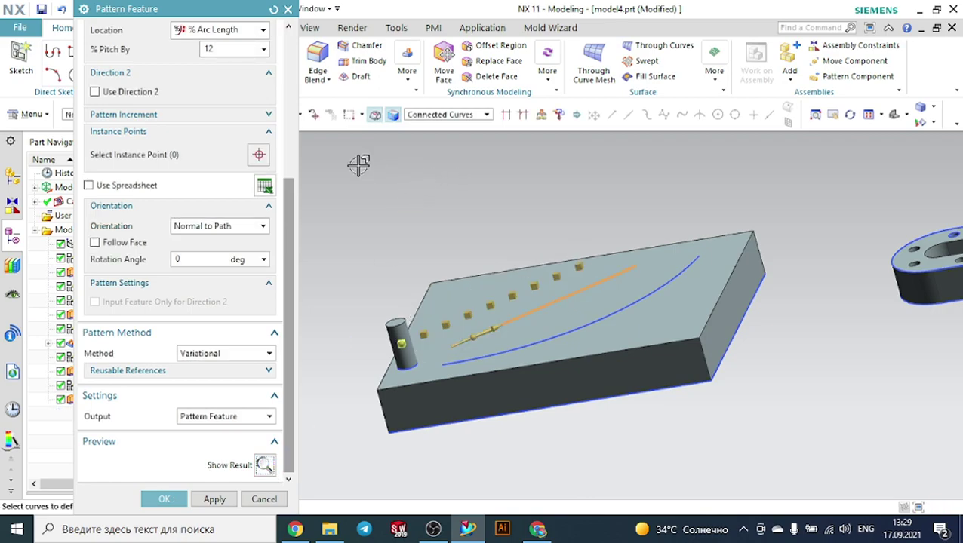
Try to add the sketched arc to the pattern path and reset the Pattern Feature settings.
middle_drag(358, 166, 367, 181)
scroll(346, 175, up, 4)
scroll(161, 169, up, 3)
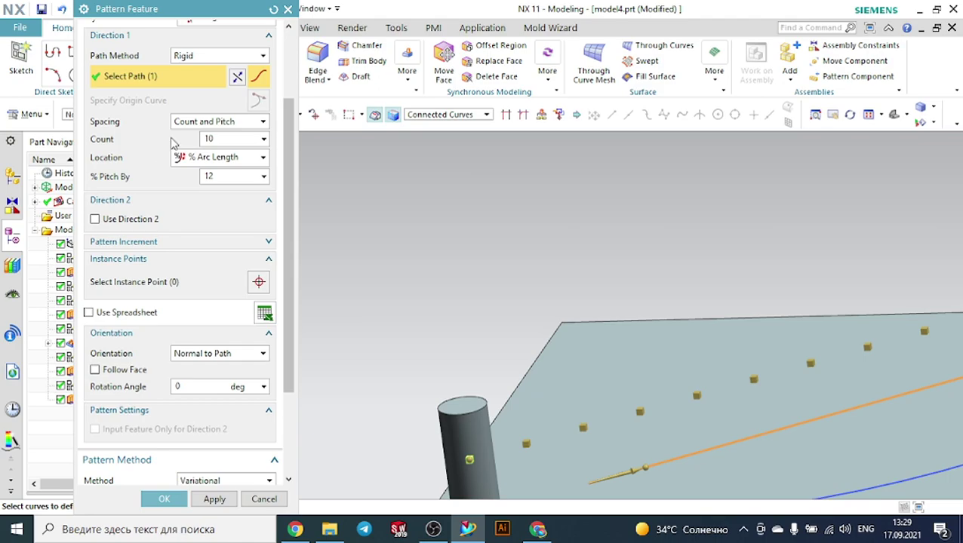
scroll(258, 99, down, 3)
scroll(747, 464, down, 3)
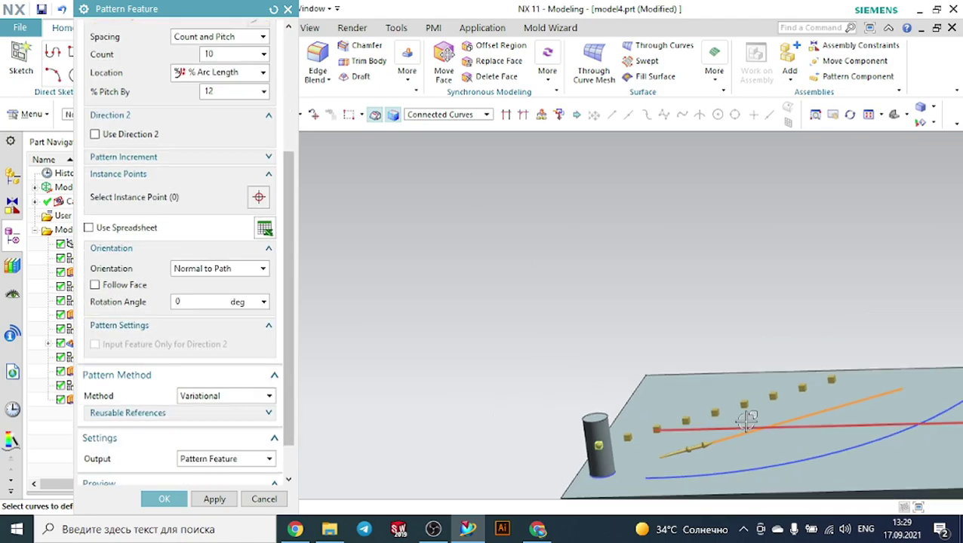
click(789, 468)
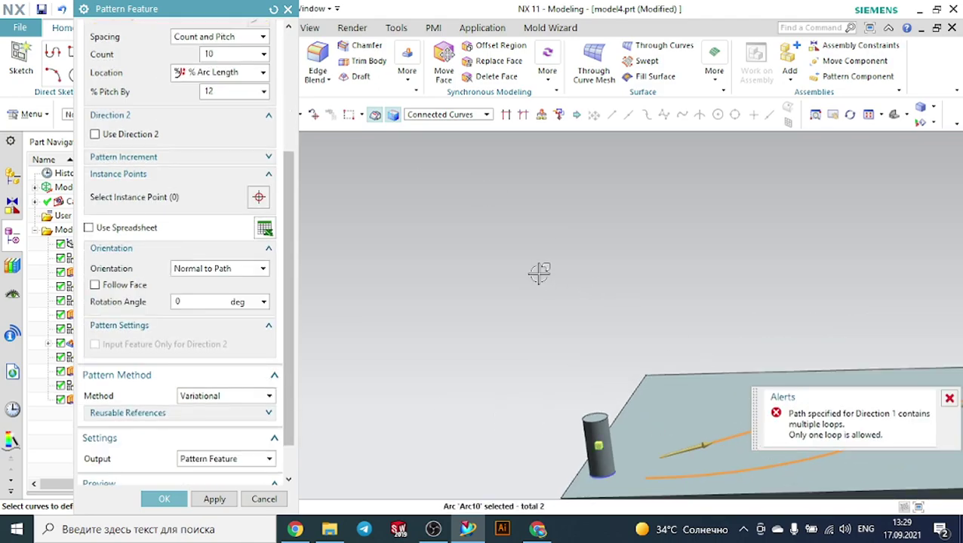
click(949, 398)
click(273, 10)
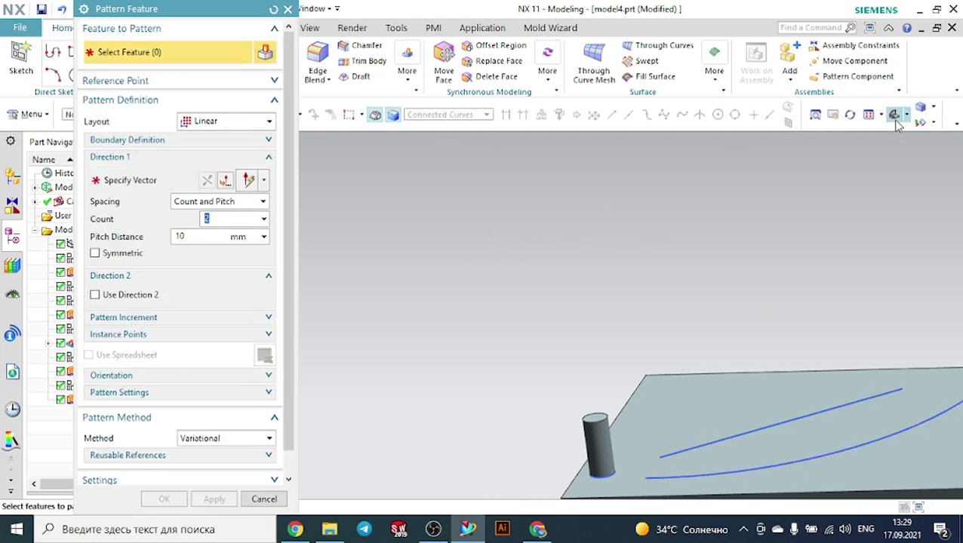
Set up an Along pattern of the cylinder with path method Rigid and a count of 6.
click(894, 116)
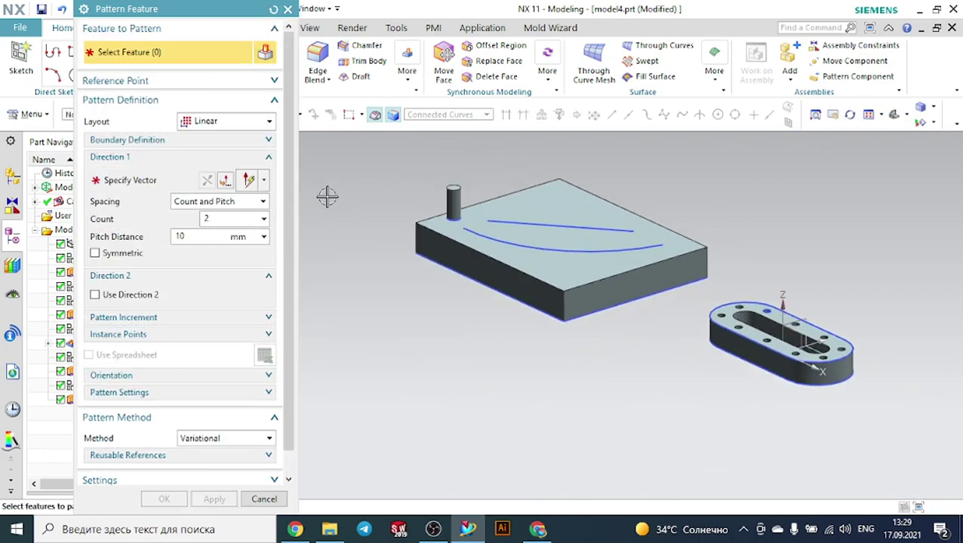
click(219, 122)
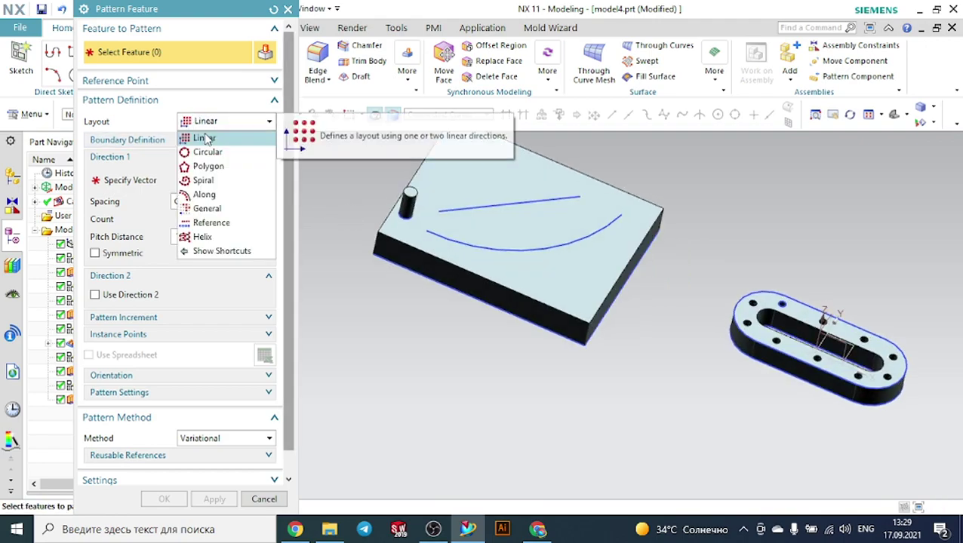
click(206, 194)
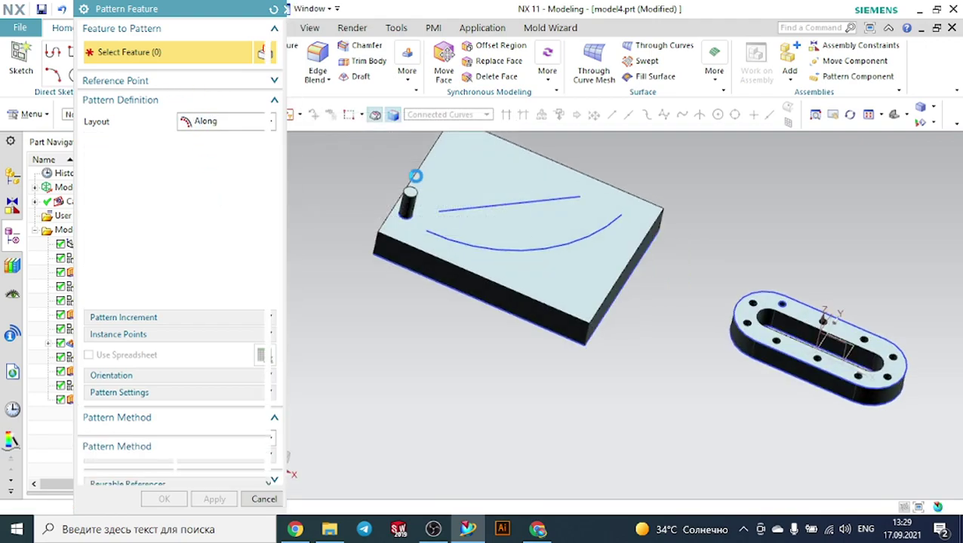
scroll(413, 215, up, 3)
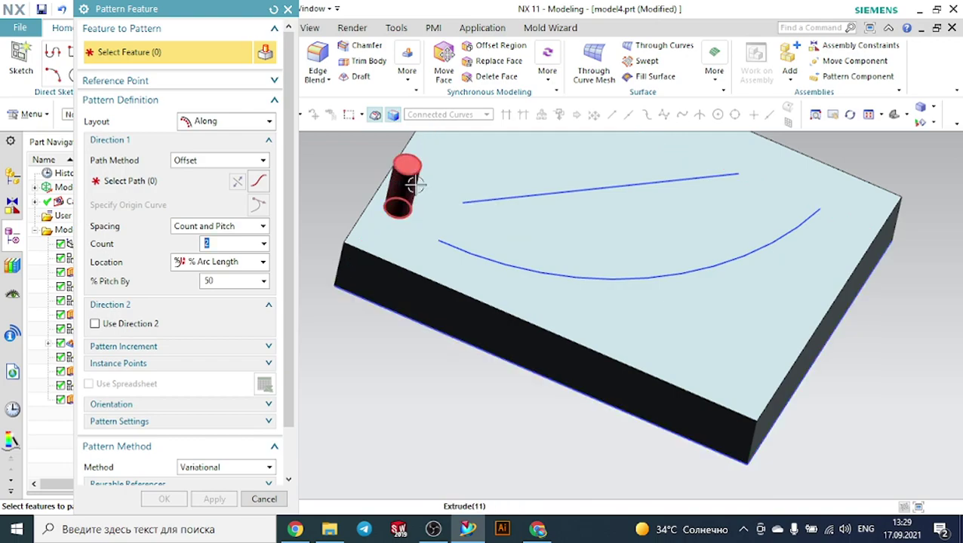
click(414, 184)
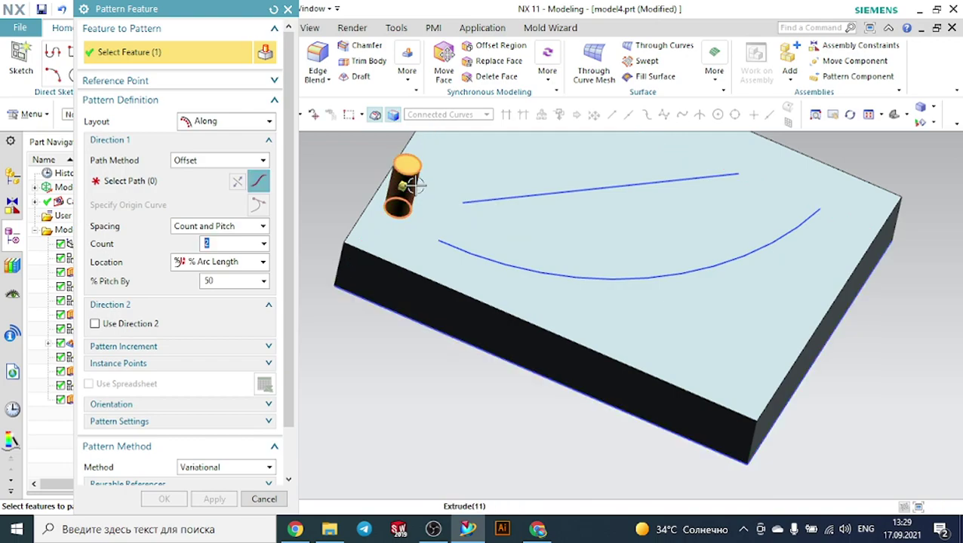
click(195, 163)
click(187, 174)
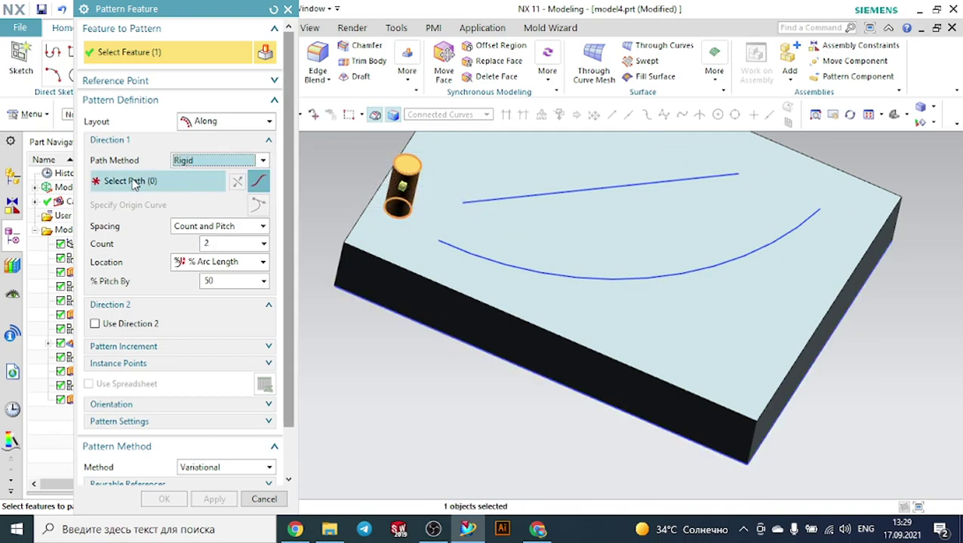
click(456, 243)
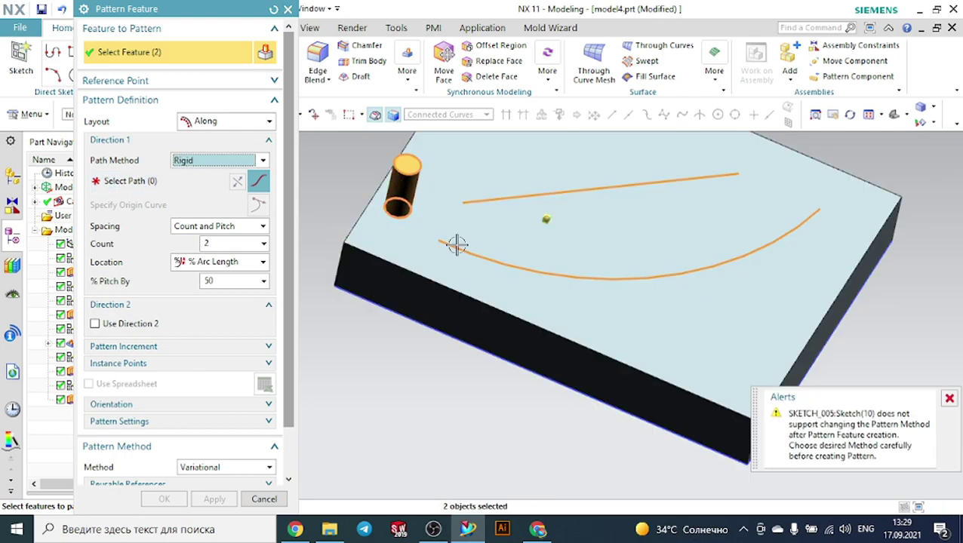
click(222, 243)
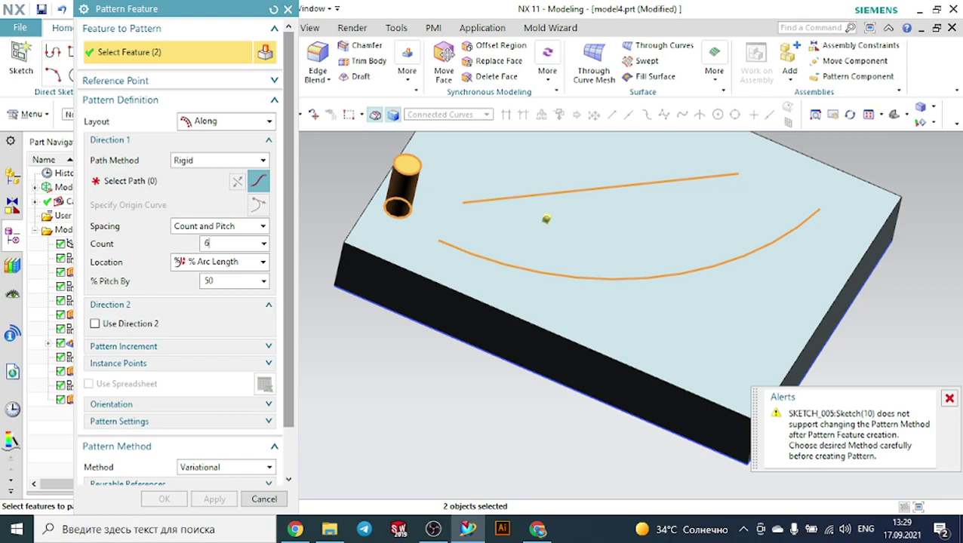
key(Return)
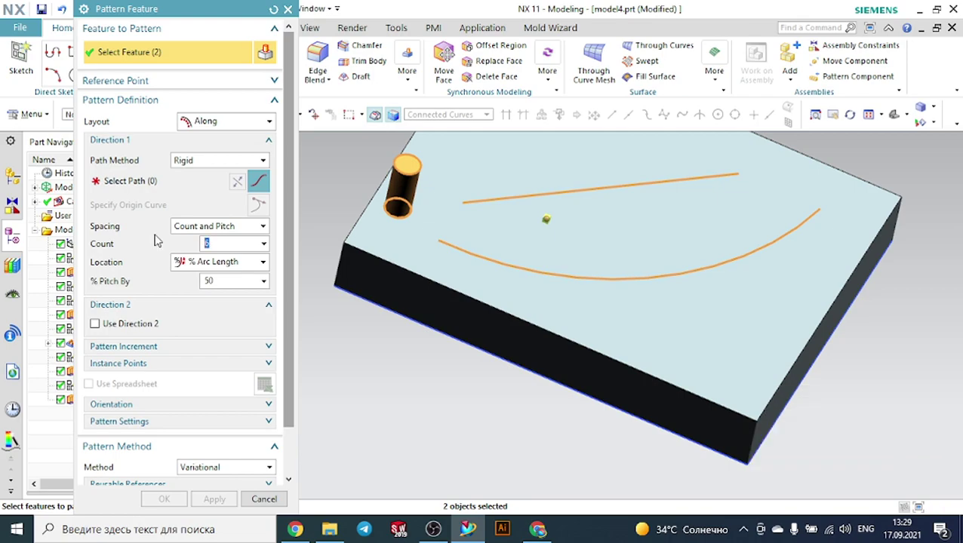
Use the sketched arc alone as the path with the Single Curve rule and set % Pitch By to 20.
click(148, 187)
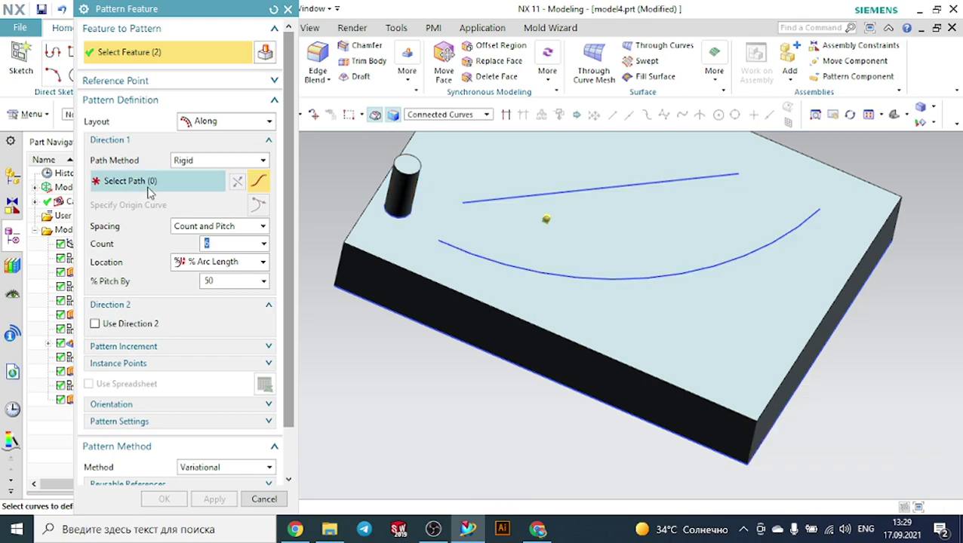
click(443, 120)
click(428, 128)
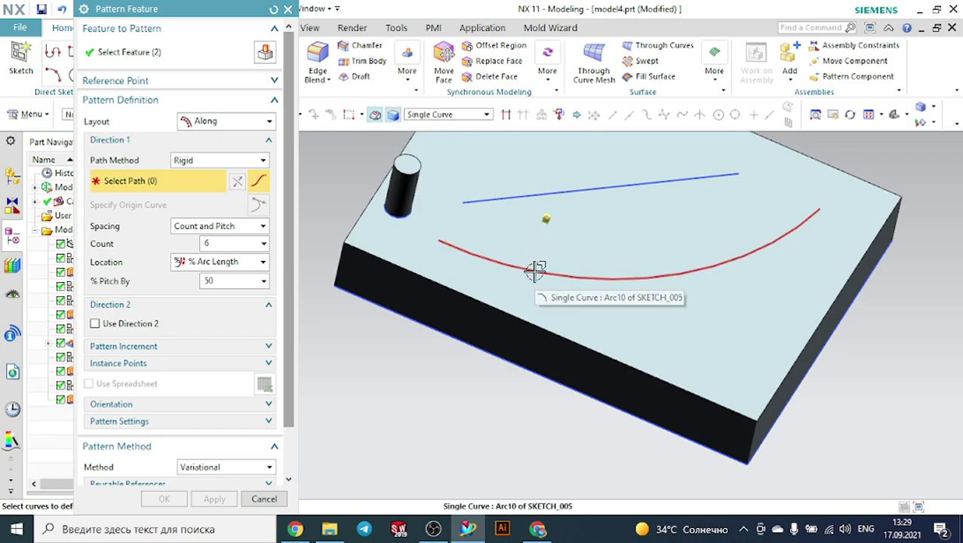
click(535, 269)
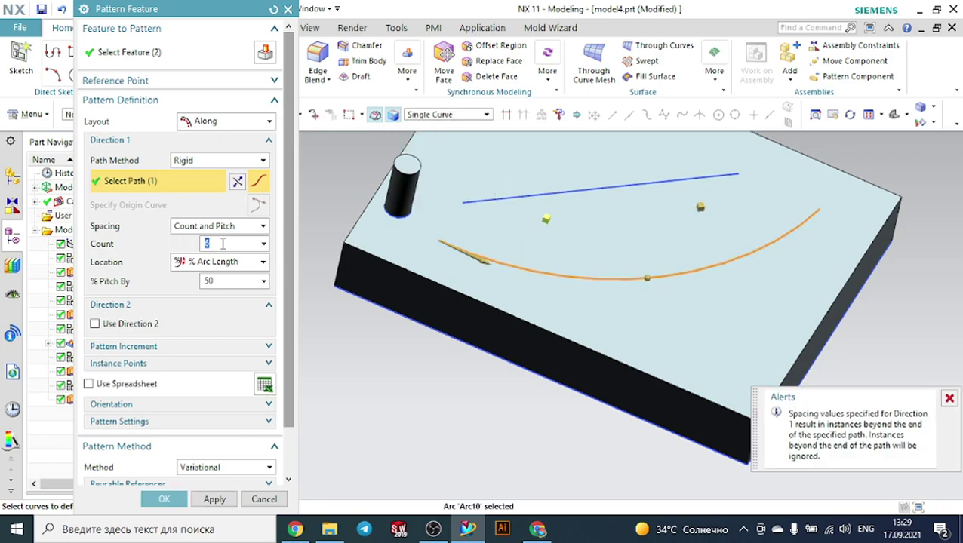
click(217, 278)
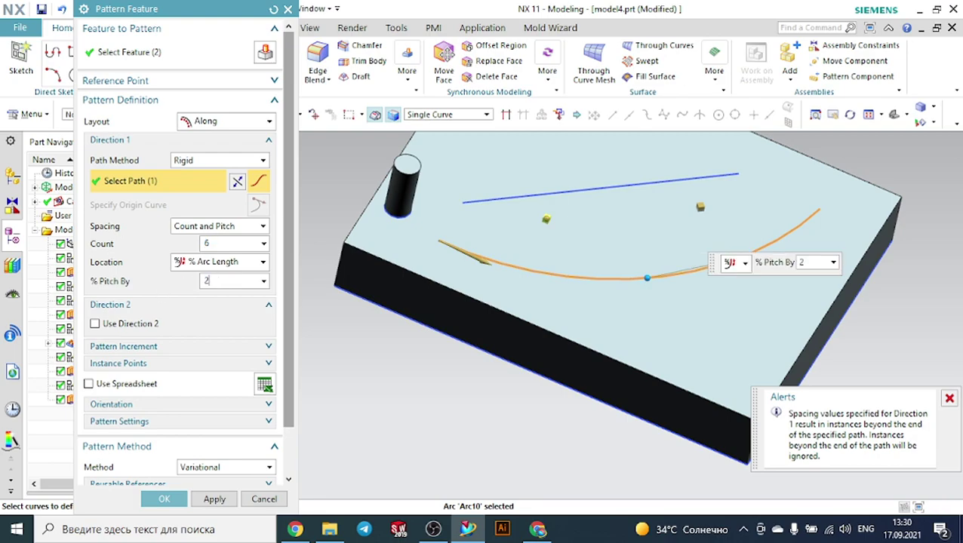
key(Return)
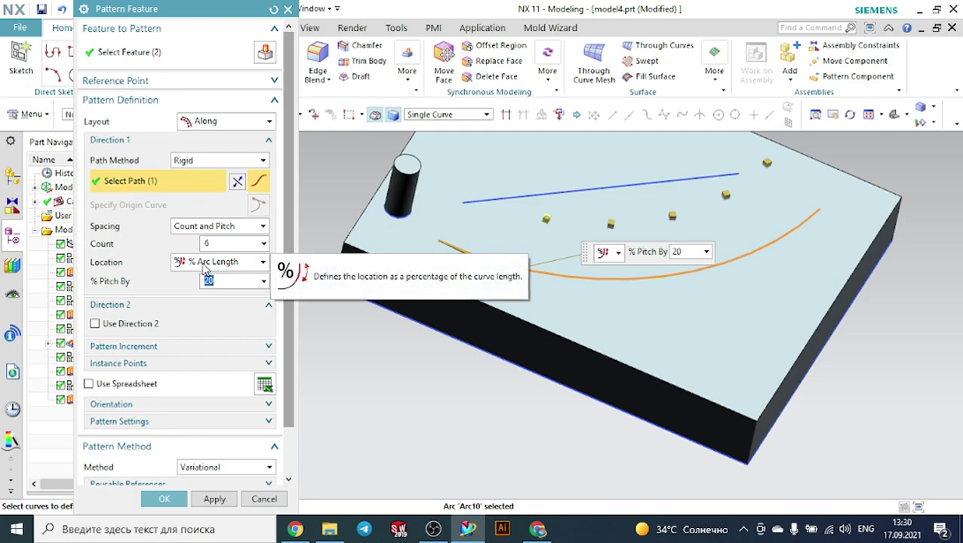
Preview the pattern along the arc, then discard the result and reset the Pattern Feature settings.
scroll(222, 328, down, 2)
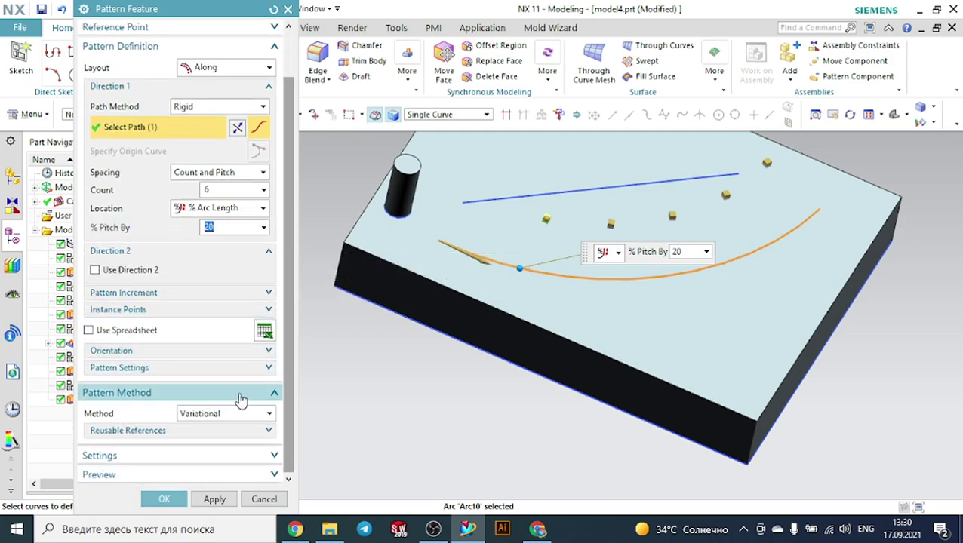
click(156, 473)
click(266, 469)
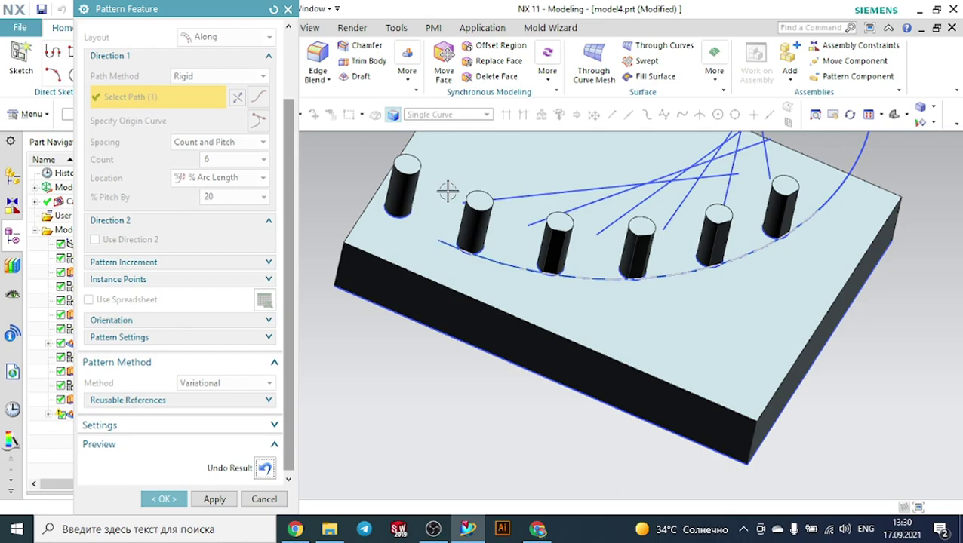
scroll(626, 174, up, 2)
middle_drag(814, 246, 809, 273)
middle_drag(646, 340, 630, 264)
scroll(624, 237, down, 3)
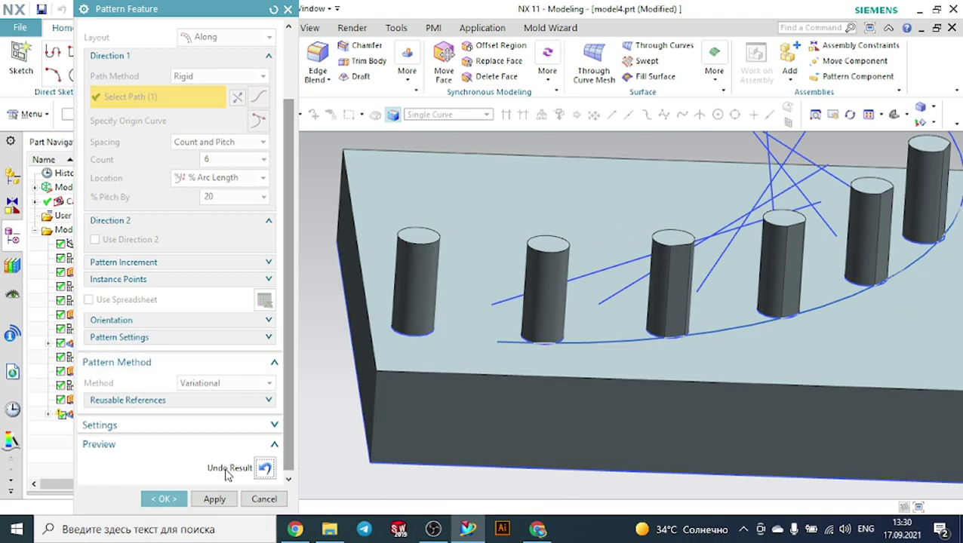
click(274, 469)
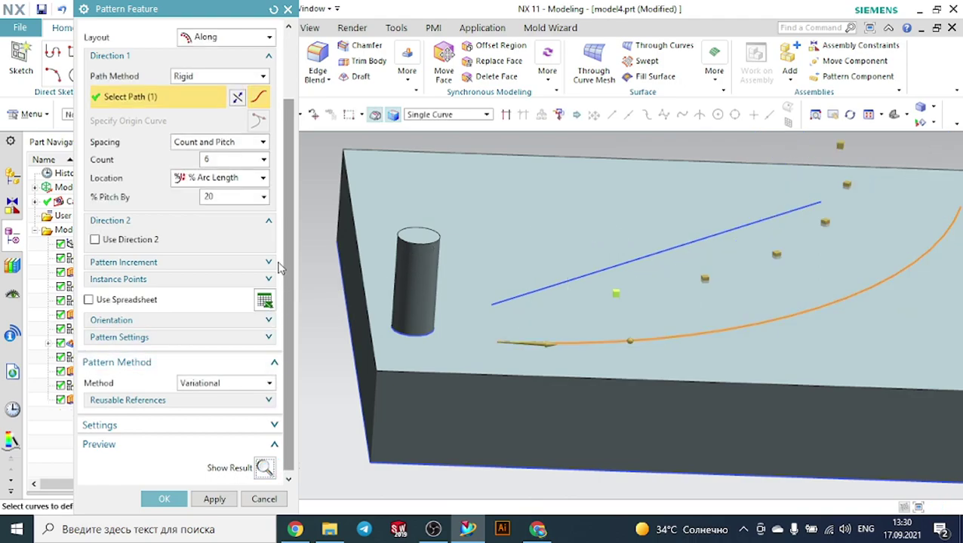
click(271, 9)
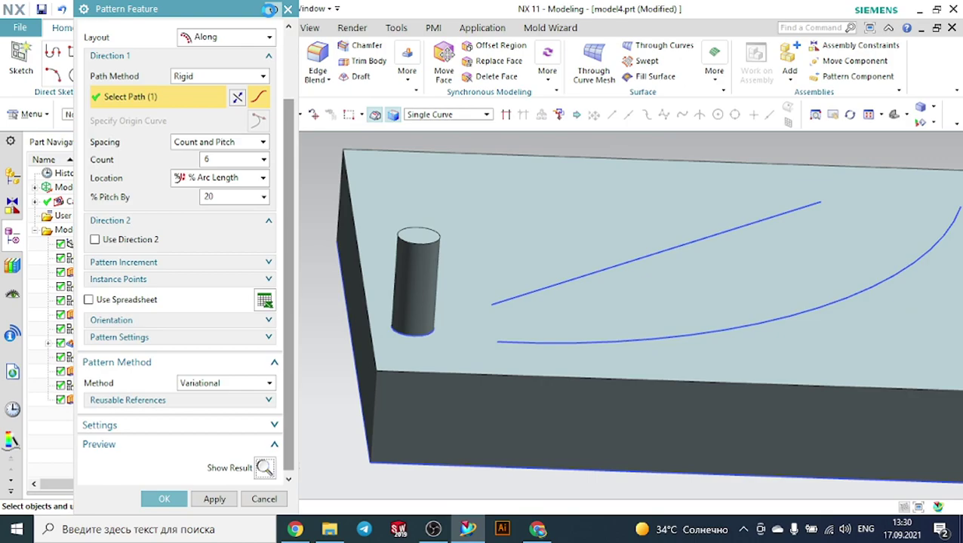
Set up an Along pattern of only the cylinder with path method Rigid and the sketched arc as its single-curve path.
click(205, 122)
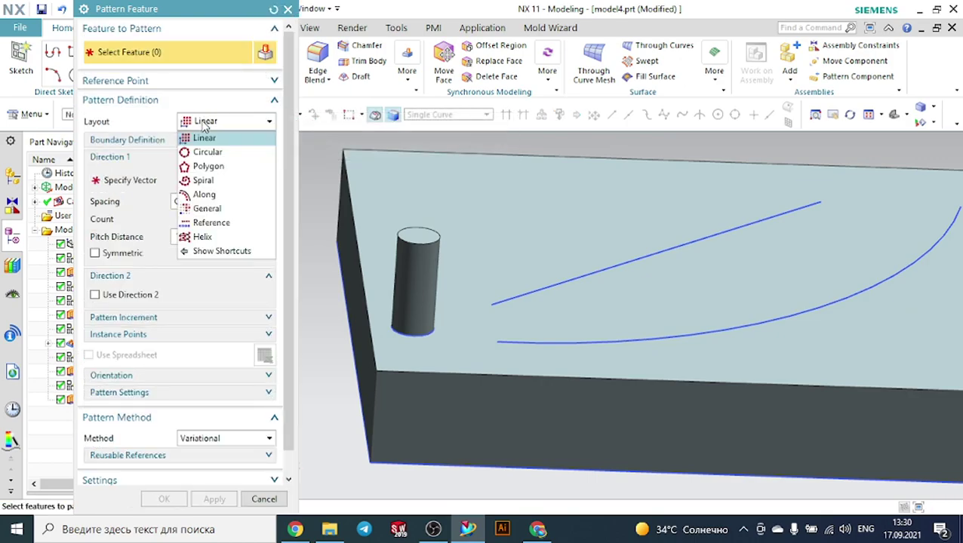
click(205, 195)
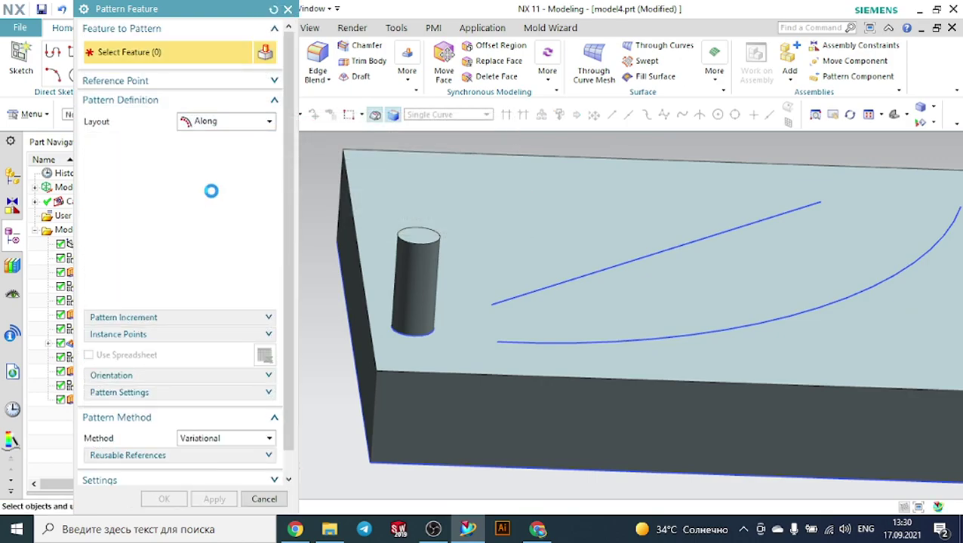
click(425, 228)
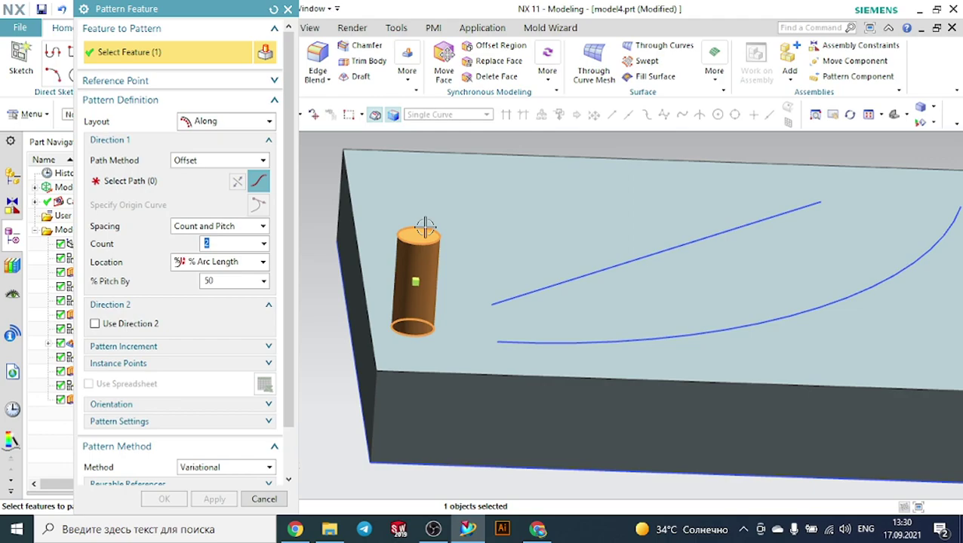
click(201, 158)
click(188, 171)
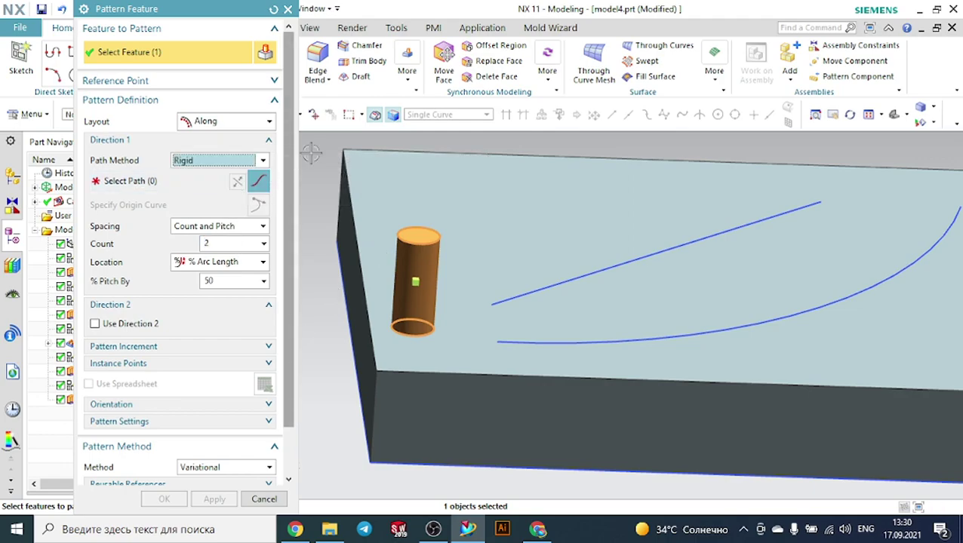
click(161, 188)
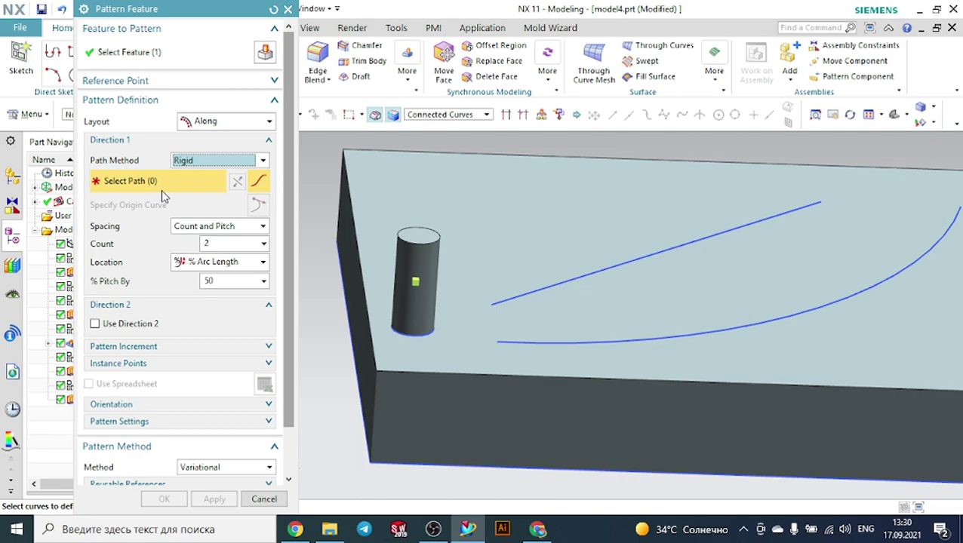
click(456, 115)
click(442, 127)
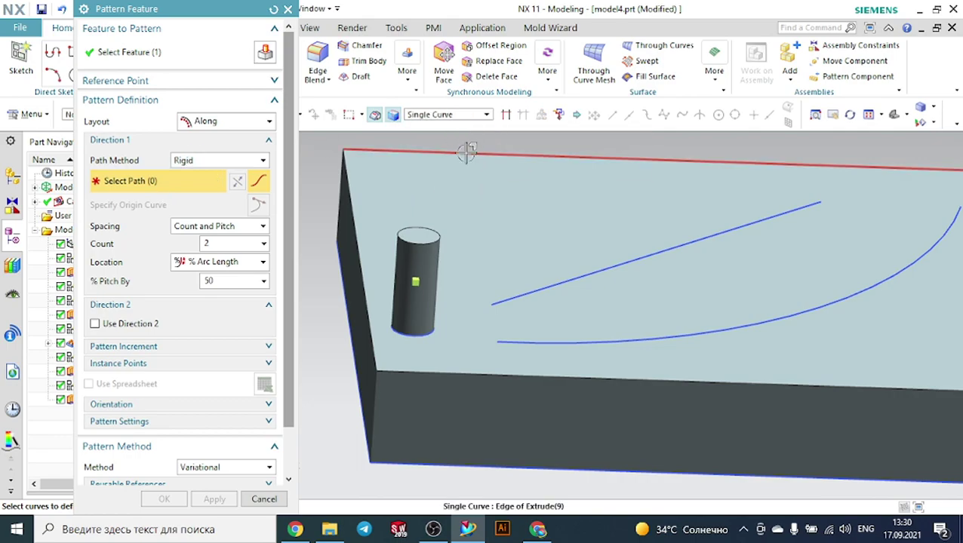
click(596, 342)
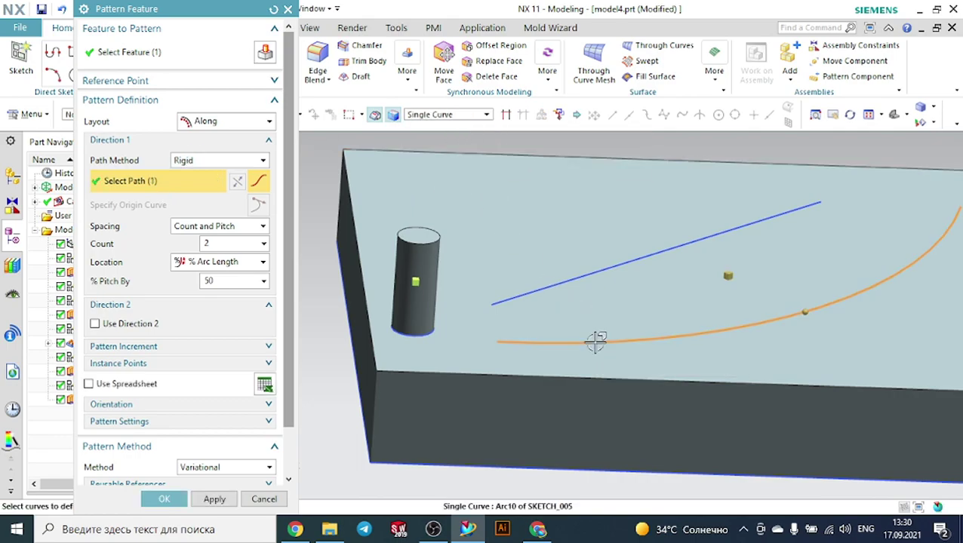
Set % Pitch By to 10 and the count to 10, and preview the cylinder pattern along the arc.
click(218, 244)
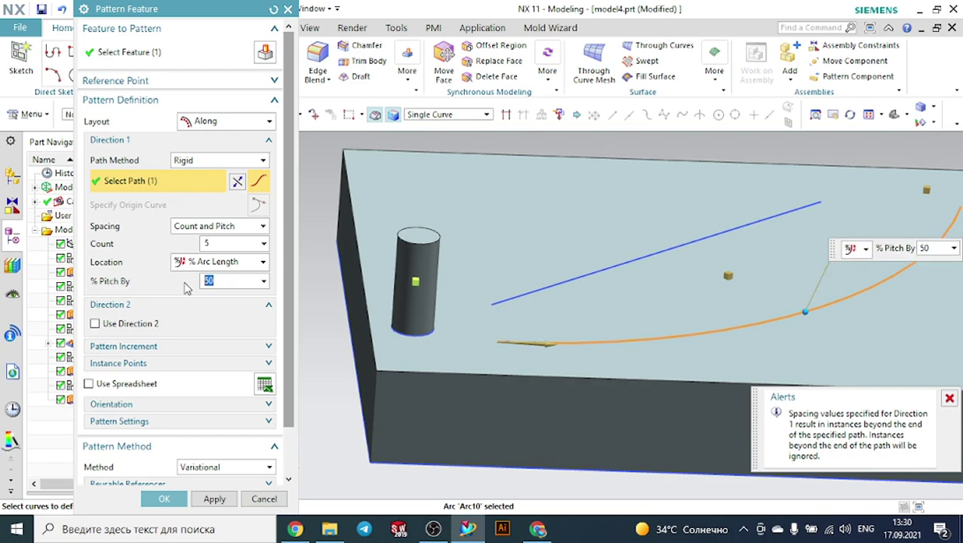
key(Return)
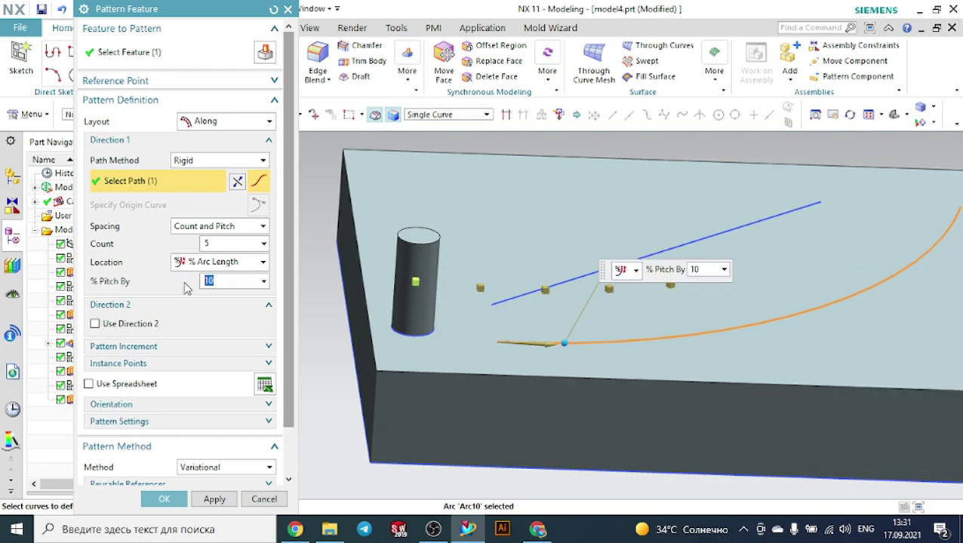
click(223, 244)
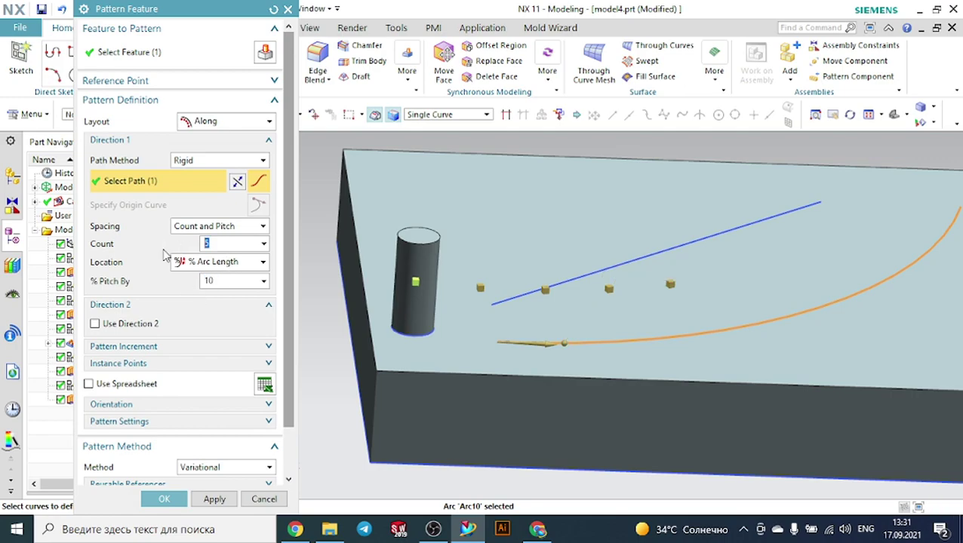
key(Return)
scroll(226, 306, down, 2)
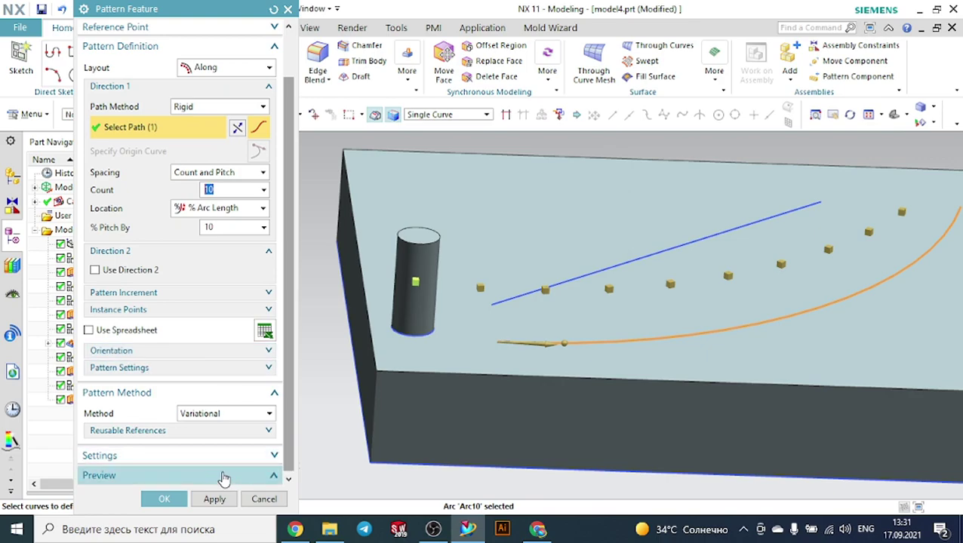
click(263, 464)
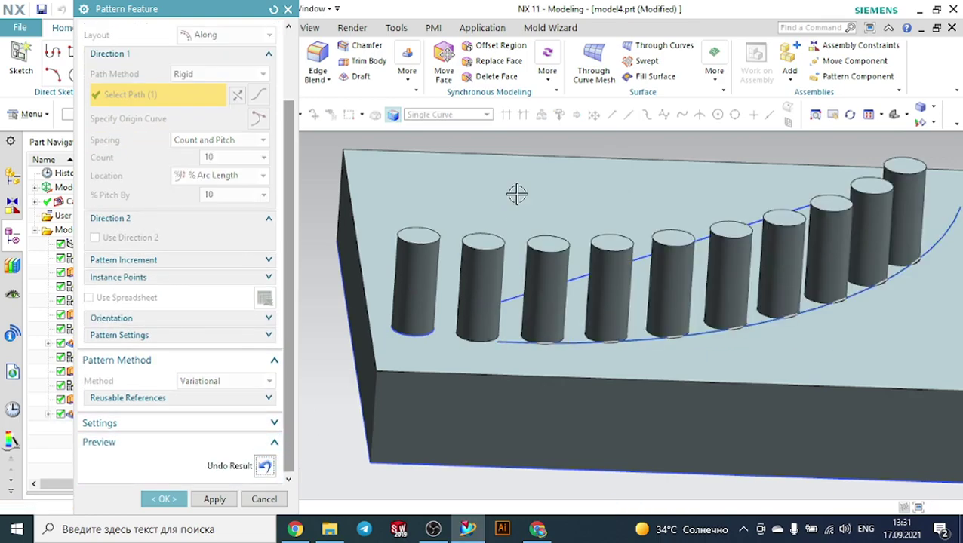
Examine the previewed row of cylinders along the arc on the block from several viewing angles.
scroll(517, 195, down, 3)
middle_drag(385, 225, 413, 196)
scroll(490, 181, down, 3)
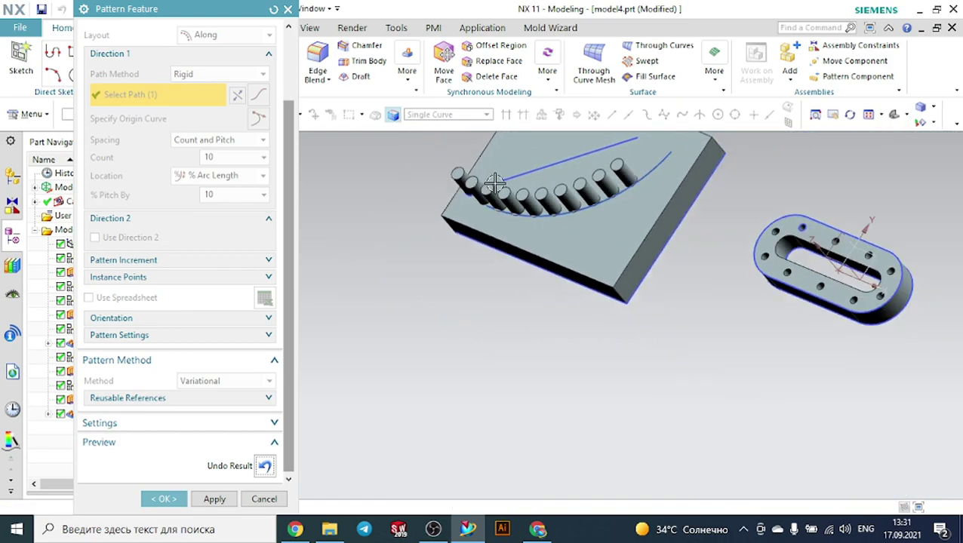
middle_drag(477, 284, 777, 98)
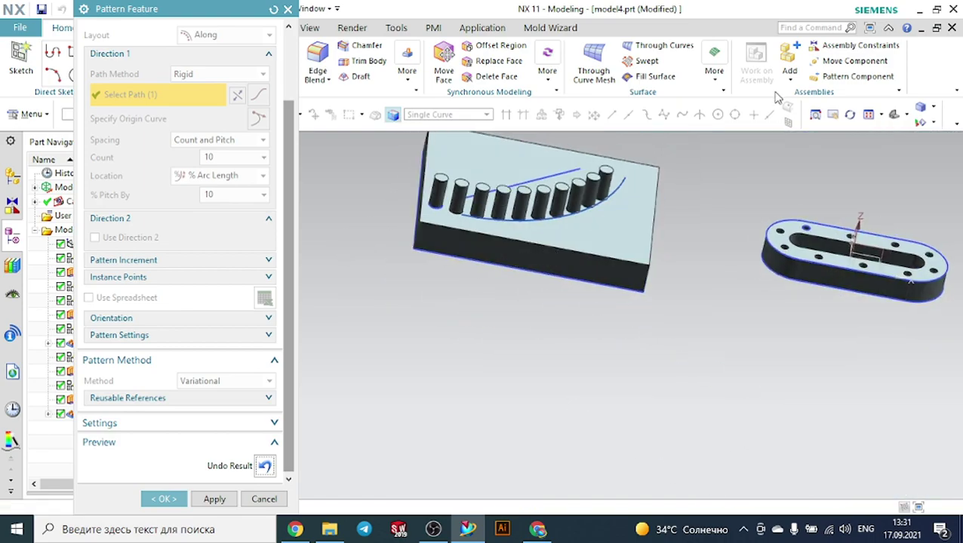
click(890, 117)
middle_drag(740, 196, 717, 257)
middle_drag(792, 243, 845, 232)
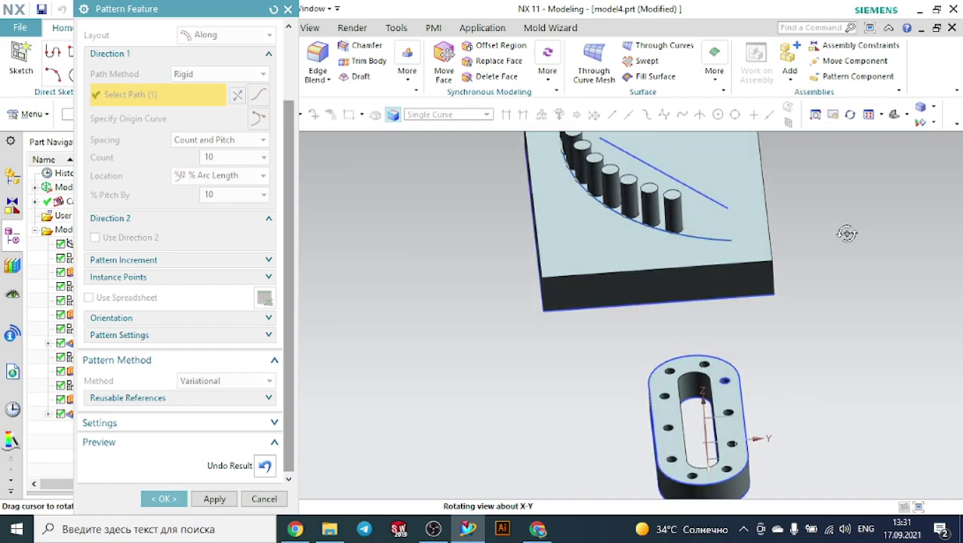
scroll(845, 232, down, 3)
scroll(689, 153, up, 3)
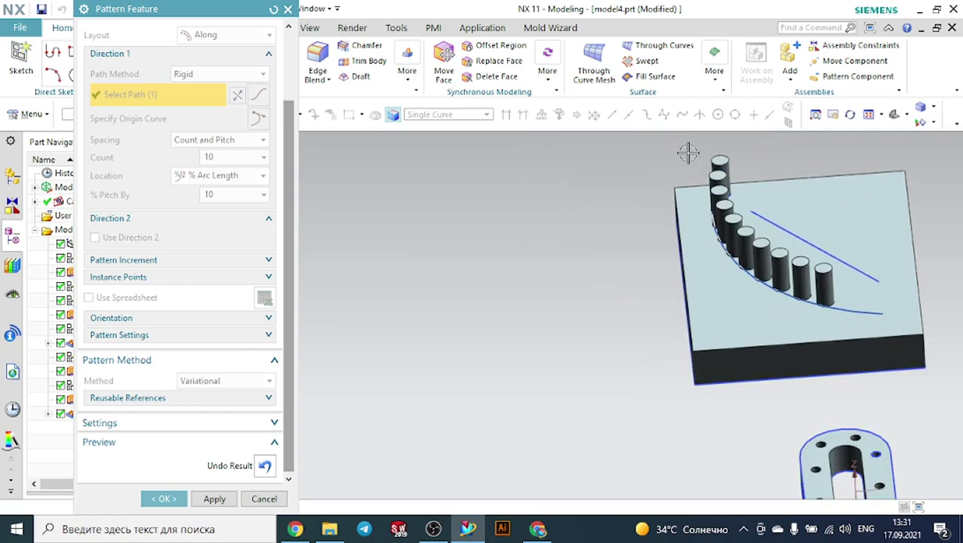
Accept the Along pattern of the small cylinder on the block.
click(166, 497)
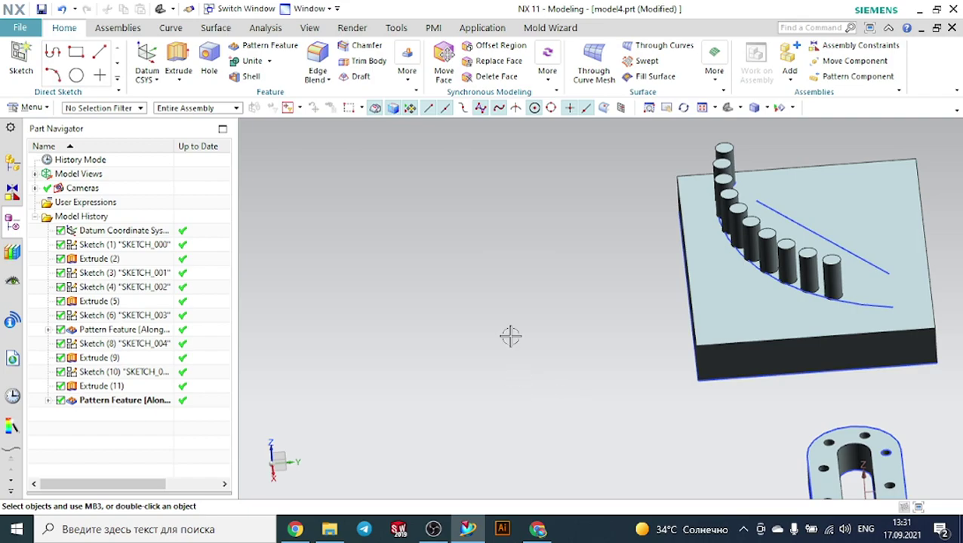
scroll(510, 335, down, 3)
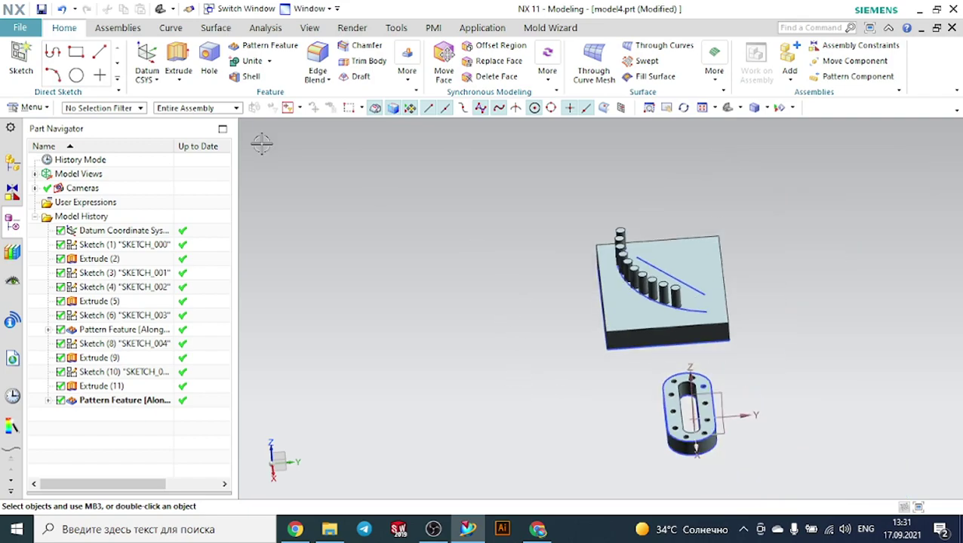
In a new sketch on the default XY plane, draw a circle about 310 mm in diameter beside the slot-shaped ring.
click(21, 58)
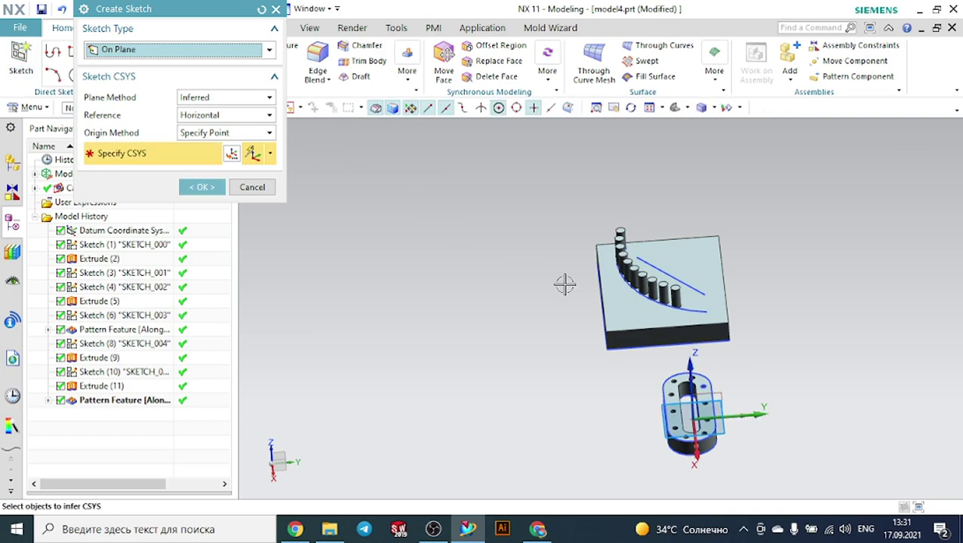
click(201, 187)
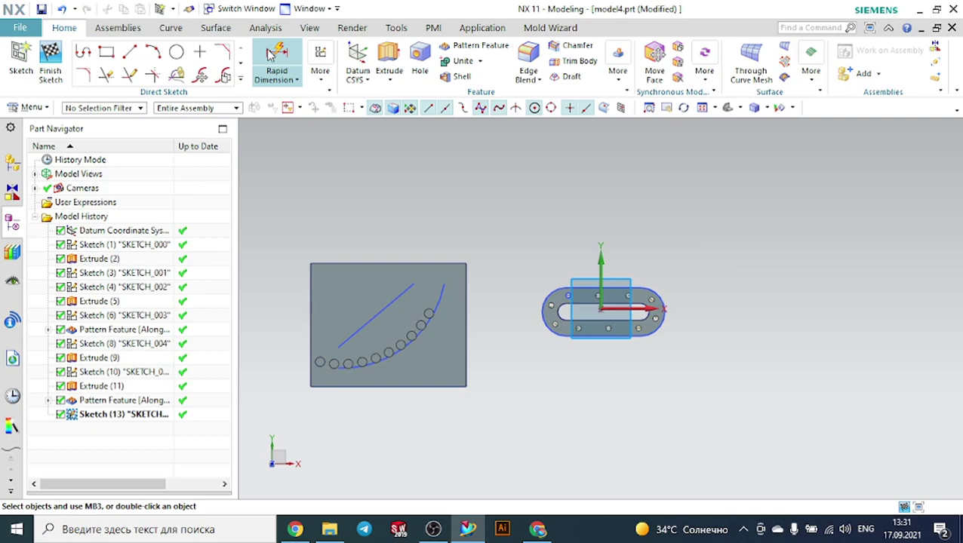
click(177, 52)
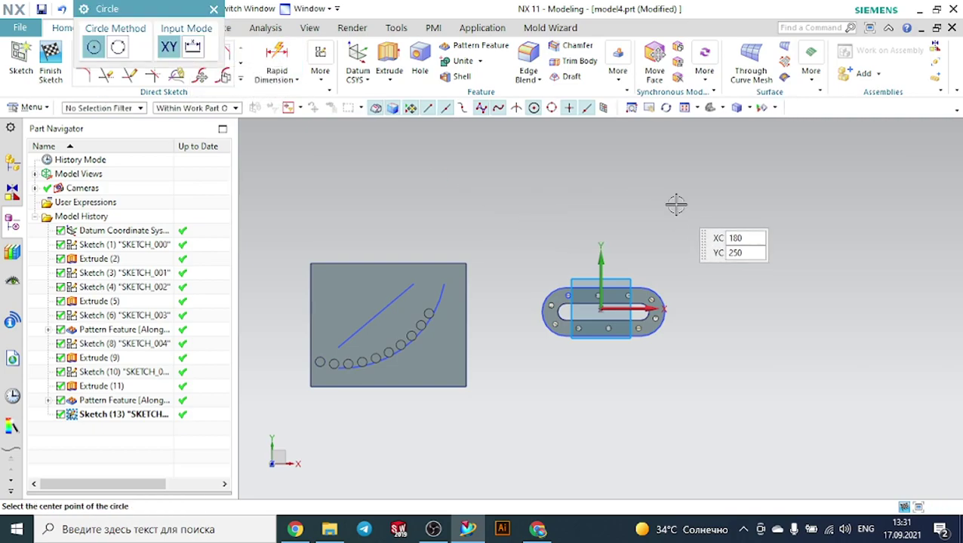
click(618, 411)
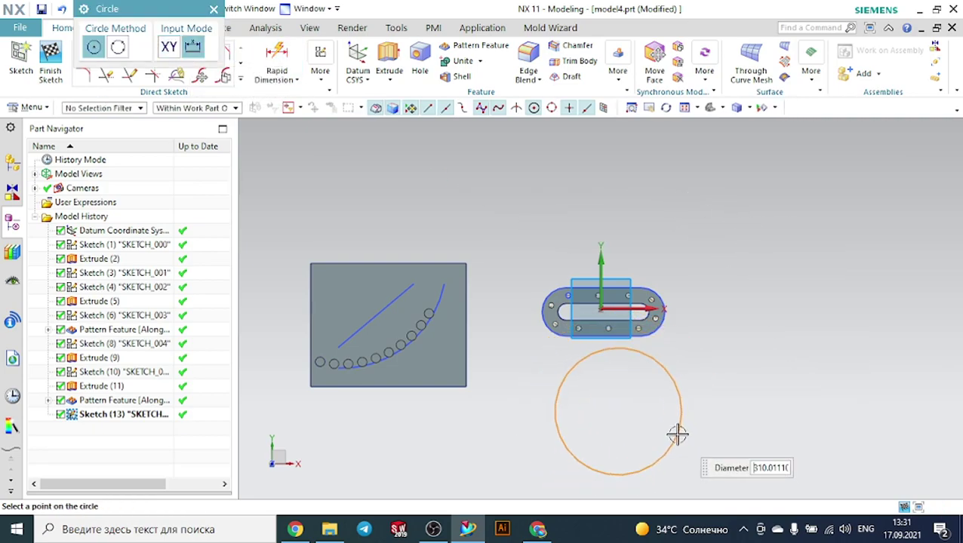
click(678, 432)
key(Escape)
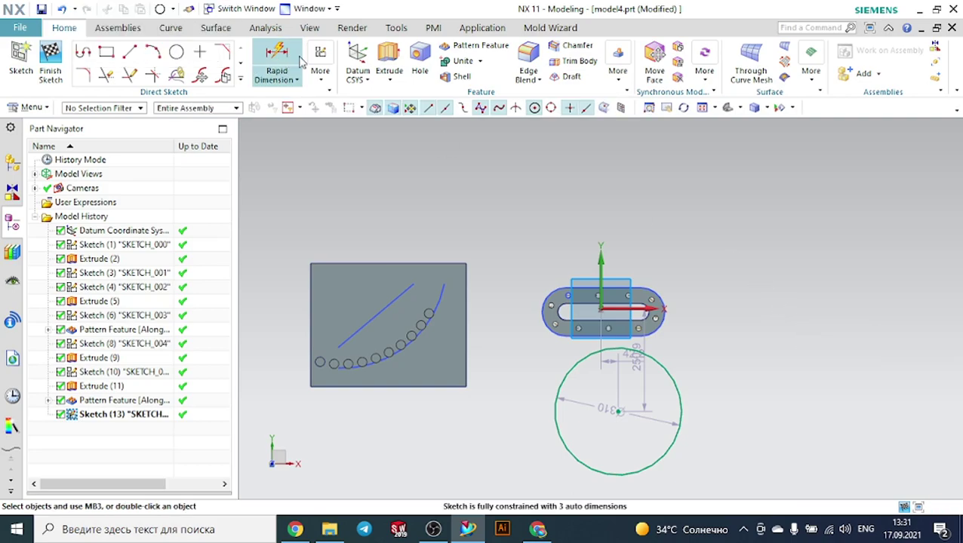
Extrude the sketched circle upward 730 mm as a separate body with no Boolean.
click(388, 64)
middle_drag(713, 271, 696, 249)
drag(612, 338, 528, 138)
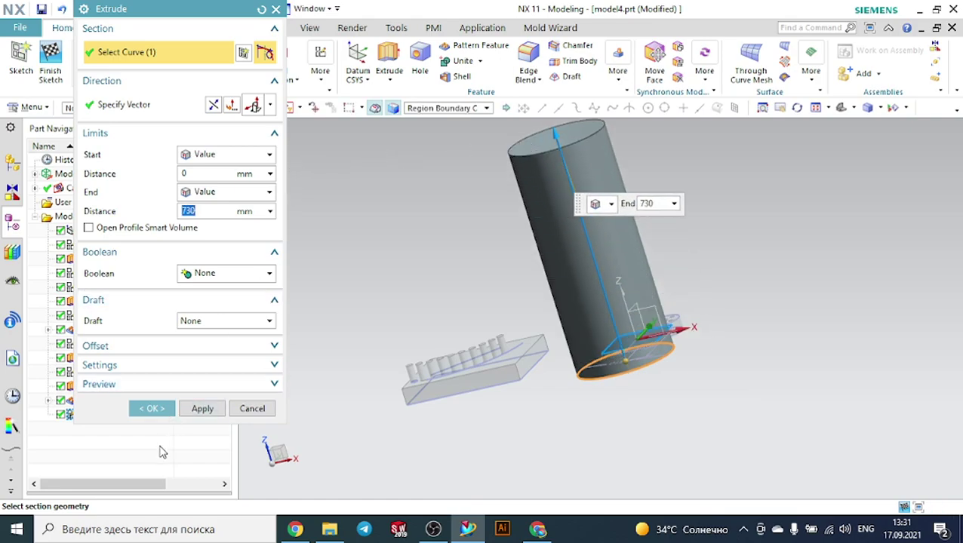
click(153, 409)
Create a Through Object datum plane lengthwise through the axis of the tall cylinder.
middle_drag(673, 260, 655, 198)
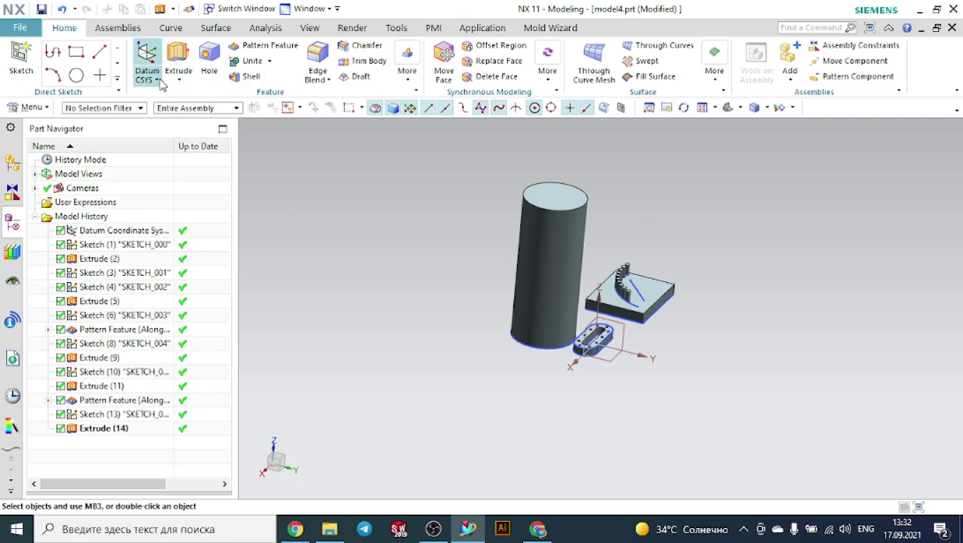
click(153, 78)
click(163, 98)
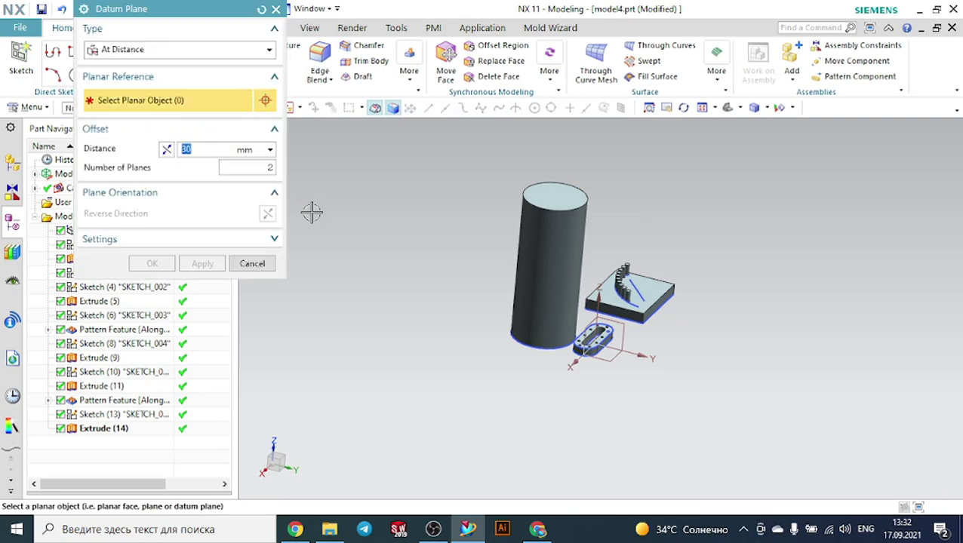
click(169, 53)
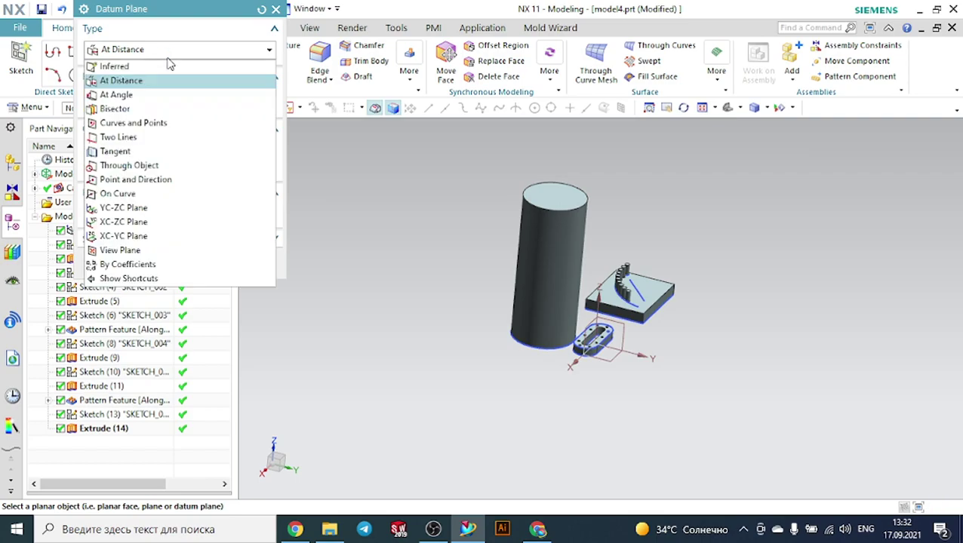
click(151, 165)
click(560, 225)
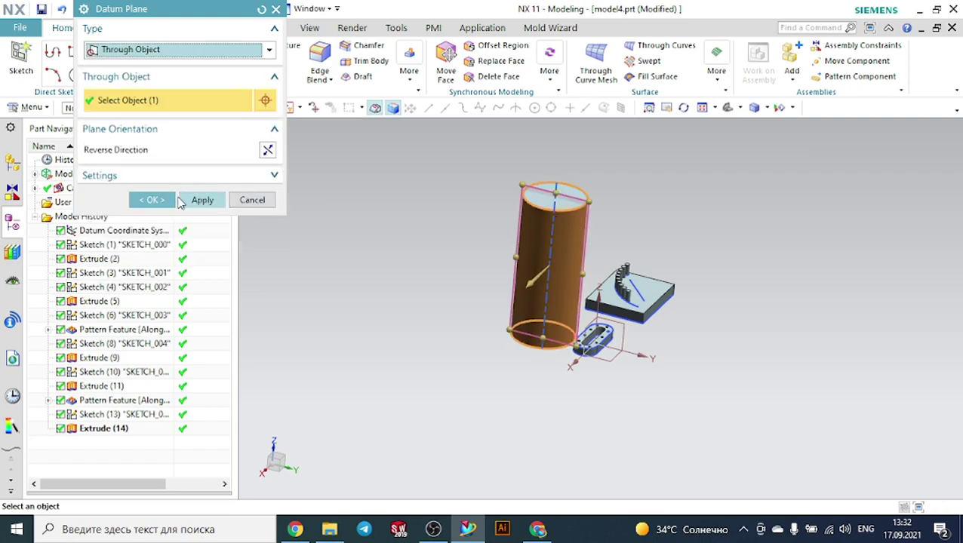
click(159, 200)
In a new sketch on the datum plane, draw a circle about 65.9 mm in diameter on the lower part of the tall cylinder.
middle_drag(821, 194, 774, 187)
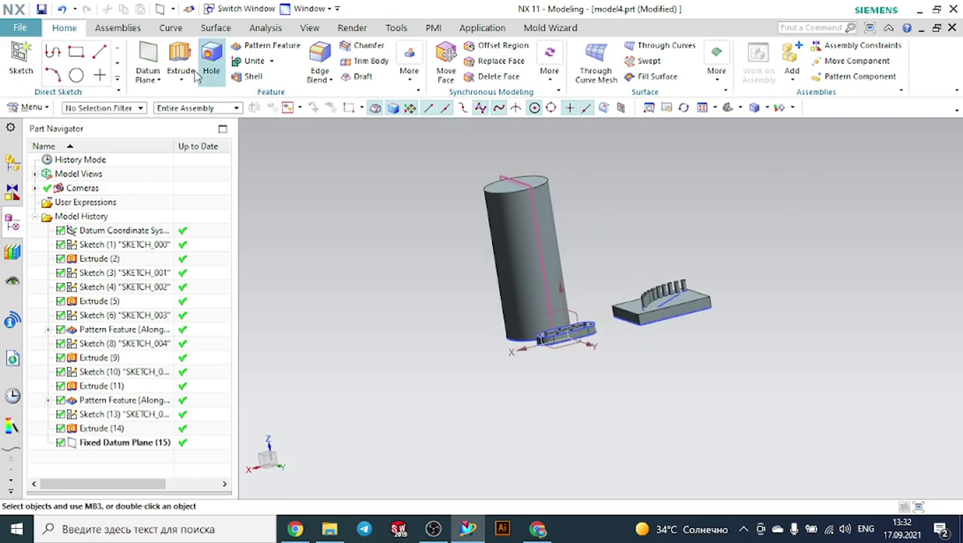
click(21, 60)
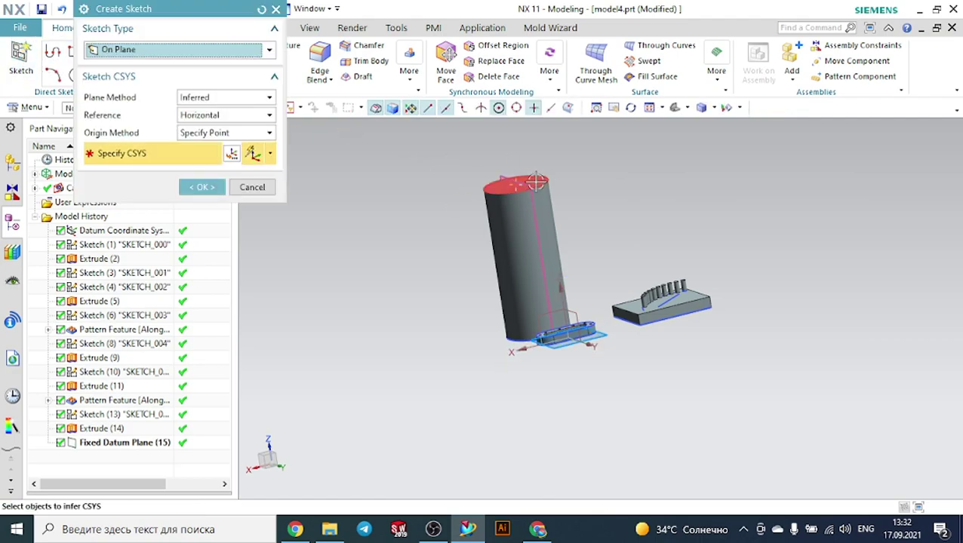
scroll(483, 174, down, 3)
click(469, 169)
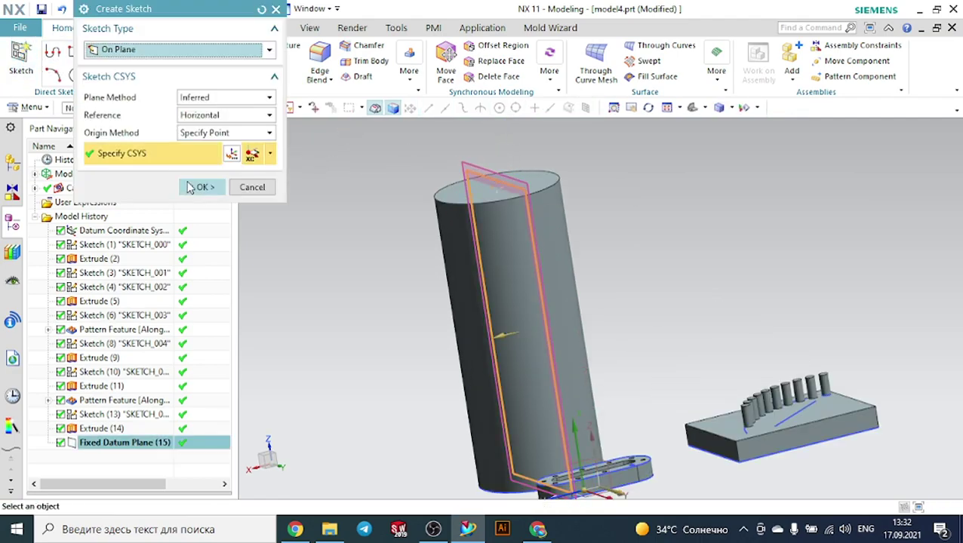
click(201, 187)
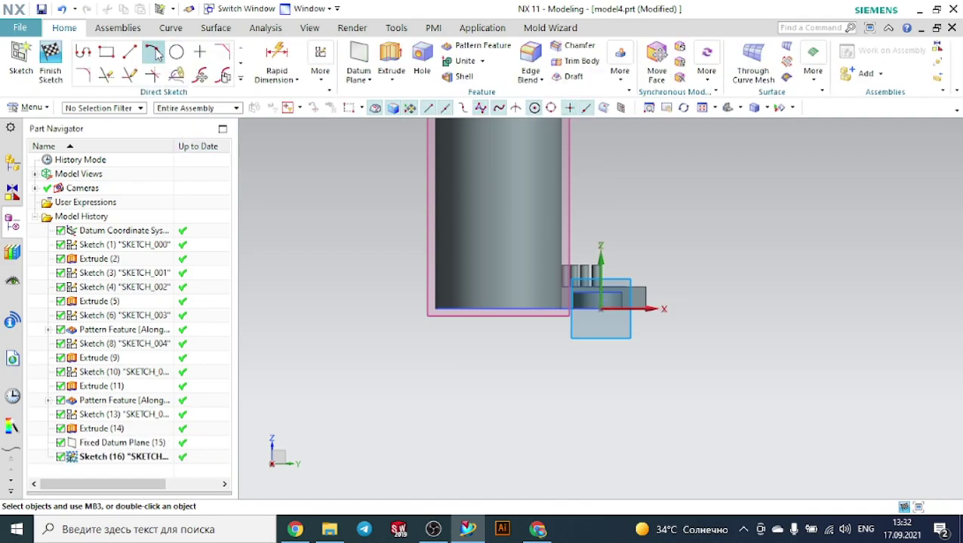
click(159, 55)
click(488, 214)
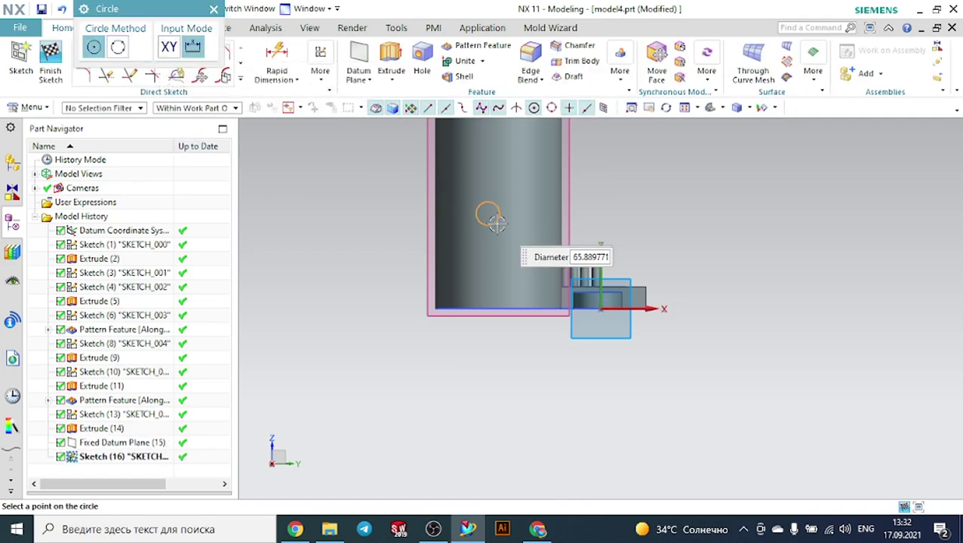
click(489, 226)
click(214, 11)
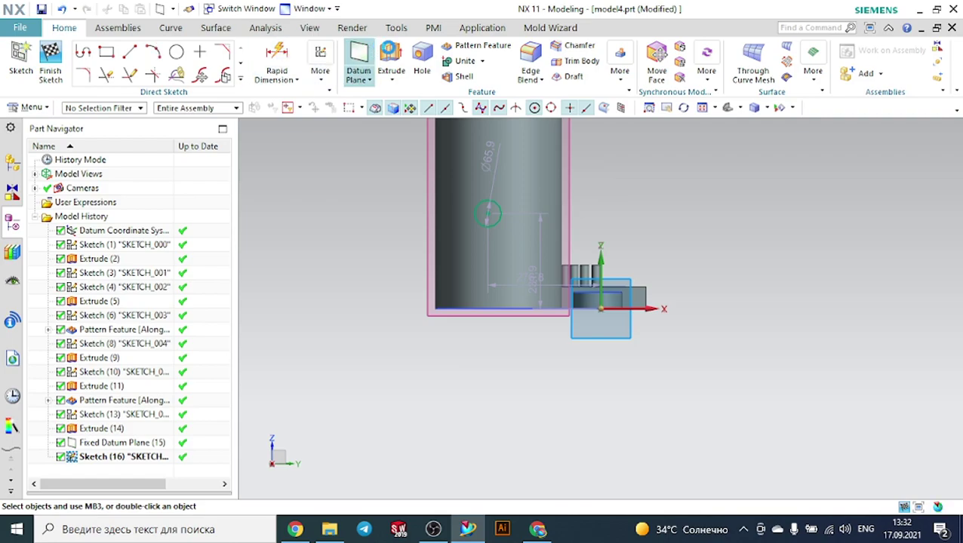
Extrude the small circle 250 mm outward through the tall cylinder's wall with no Boolean.
click(358, 61)
click(391, 60)
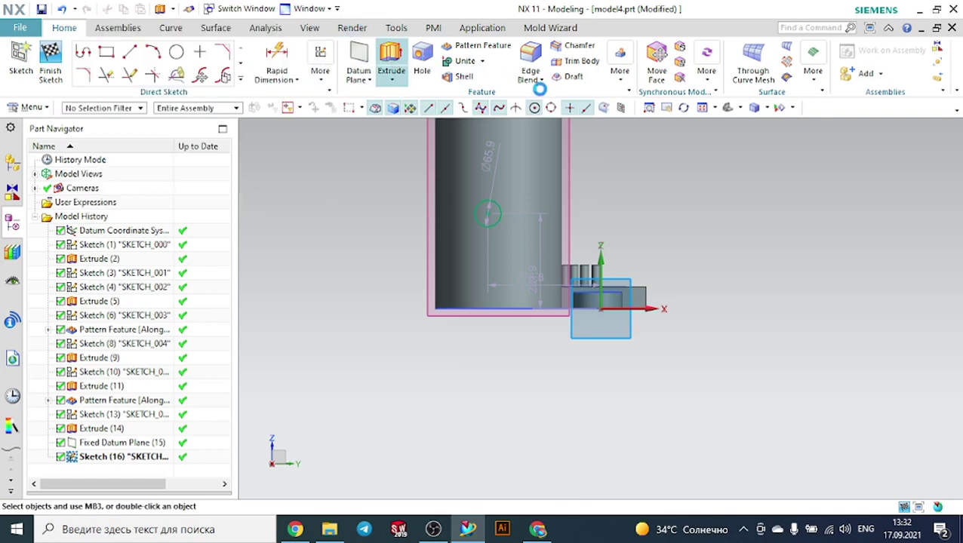
middle_drag(645, 153, 604, 211)
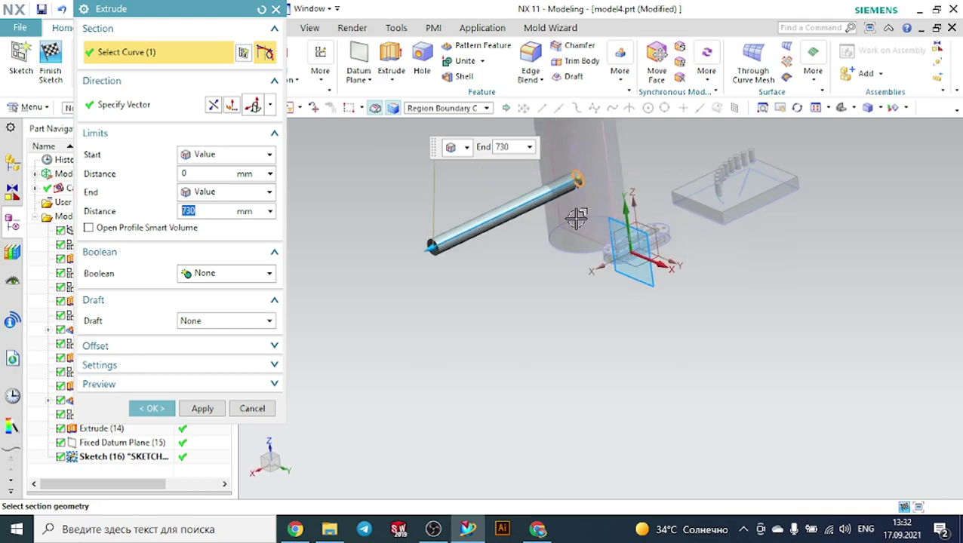
drag(430, 245, 526, 198)
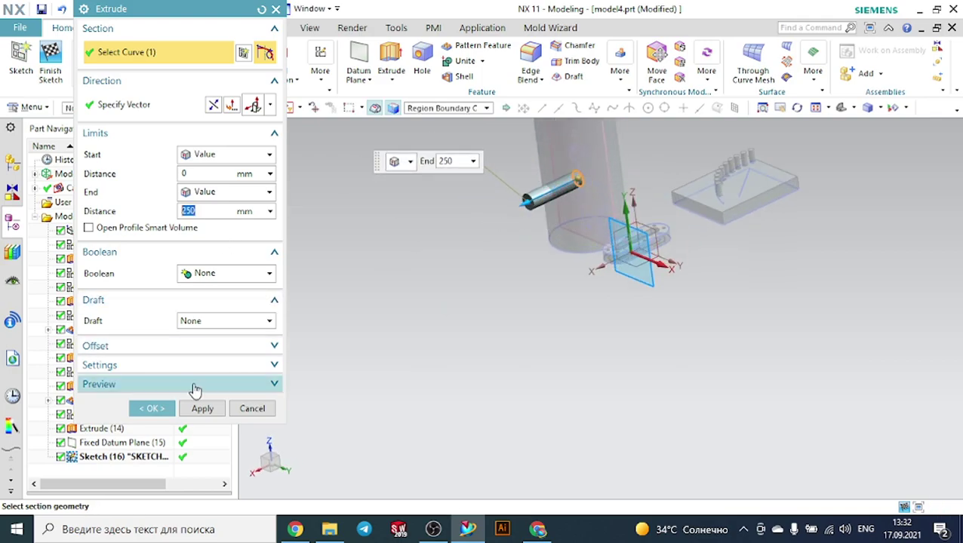
click(151, 408)
Set up a Pattern Feature of the small side cylinder with the Helix layout.
scroll(393, 255, down, 3)
scroll(444, 197, down, 2)
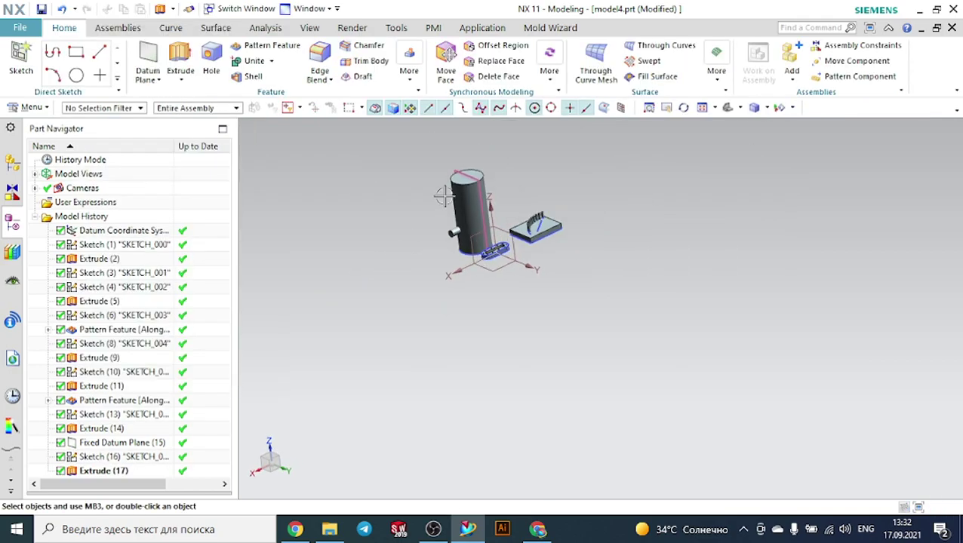
scroll(443, 196, up, 3)
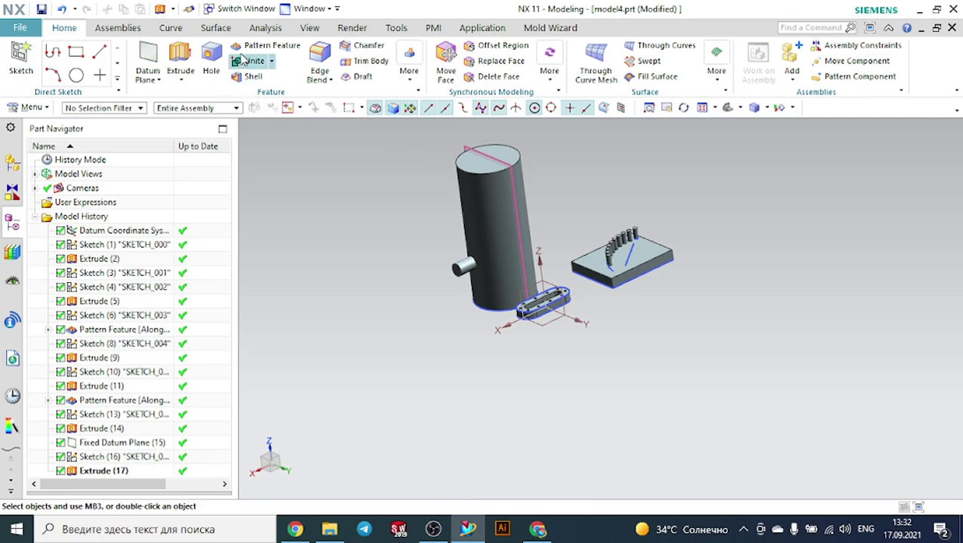
click(260, 45)
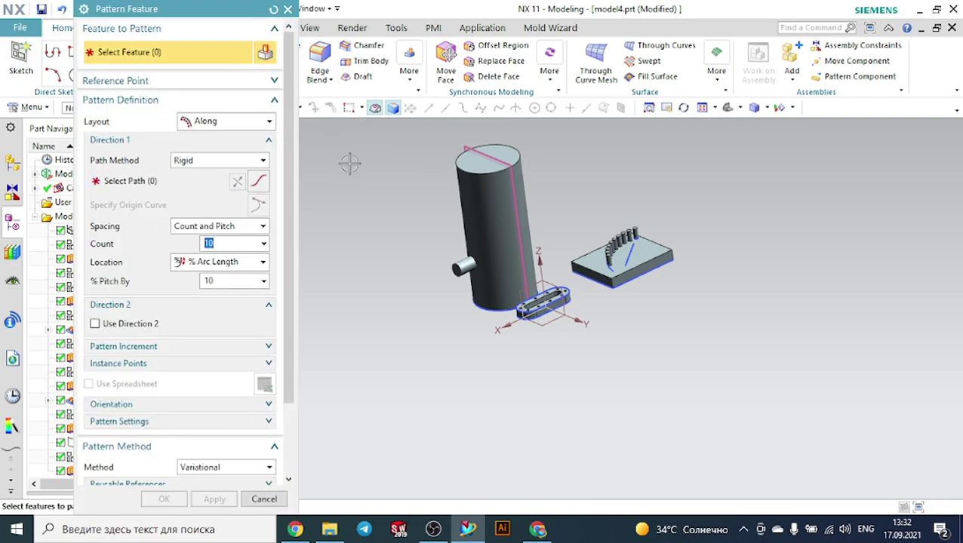
scroll(452, 261, up, 2)
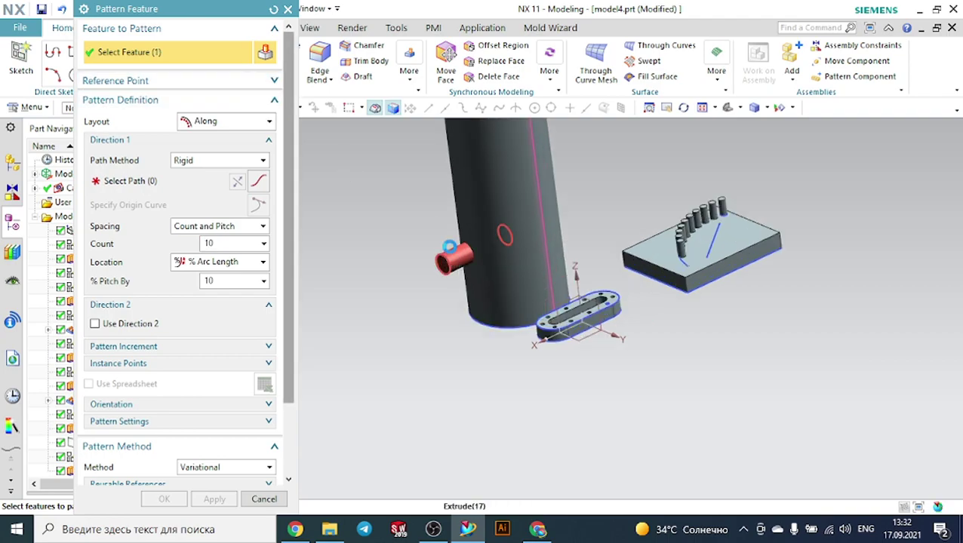
click(451, 255)
click(222, 121)
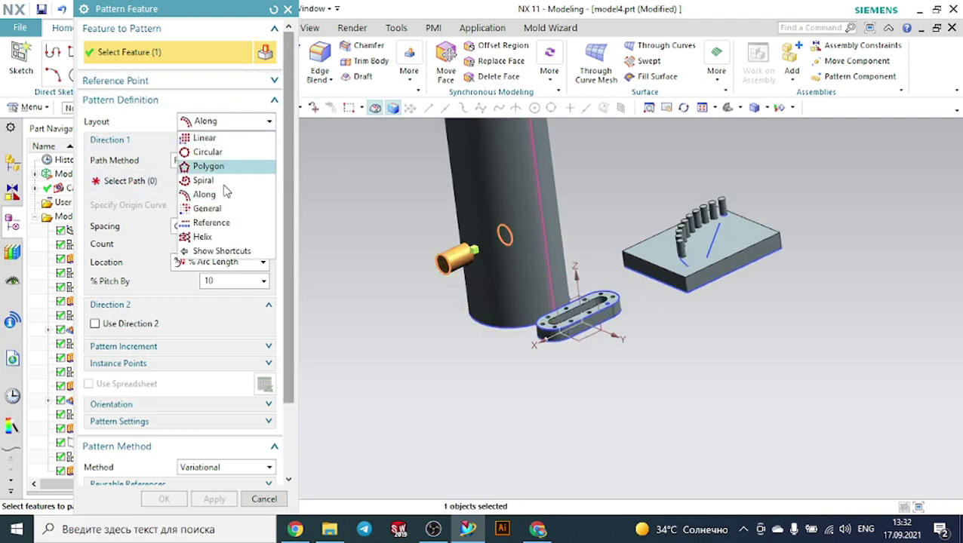
click(215, 236)
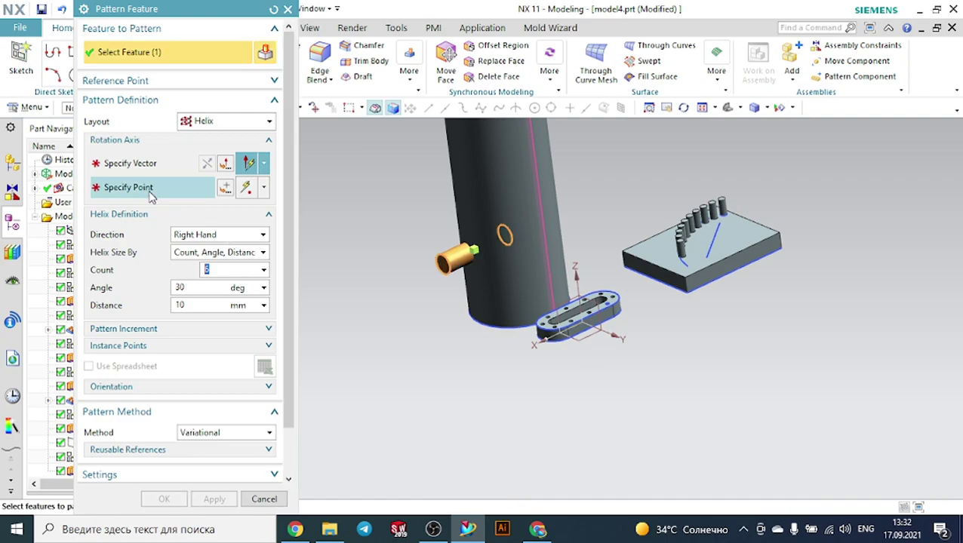
Define the helix rotation axis with the Z-axis vector and a point at the coordinate origin.
click(152, 166)
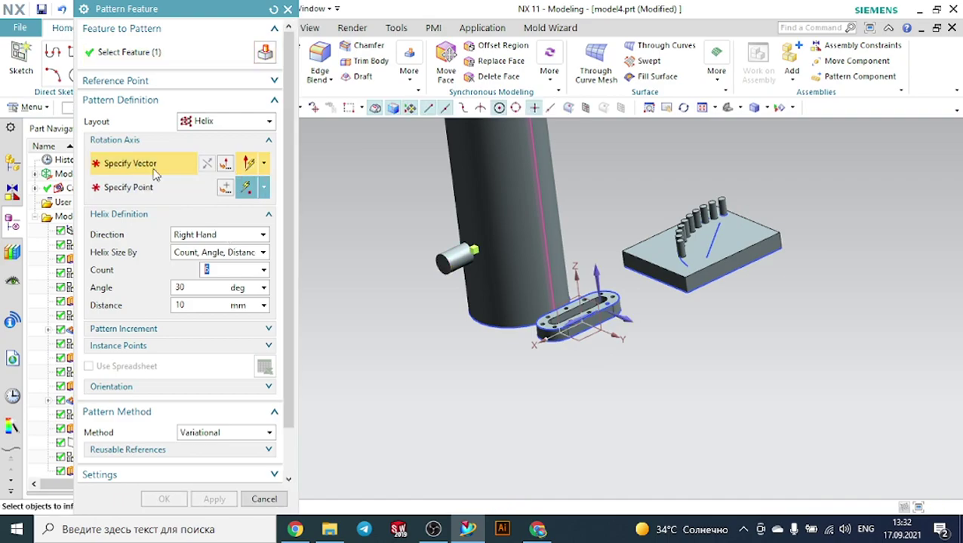
click(602, 271)
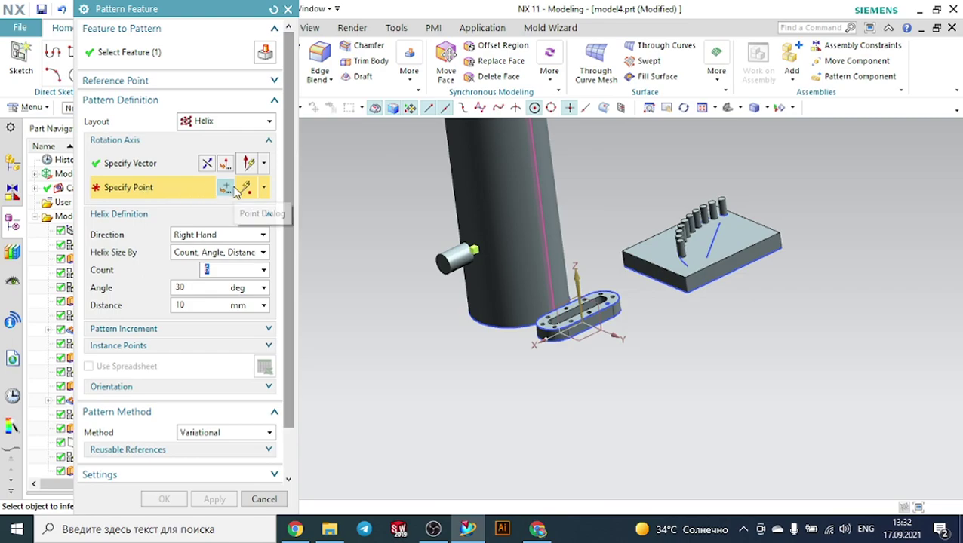
click(245, 187)
click(213, 251)
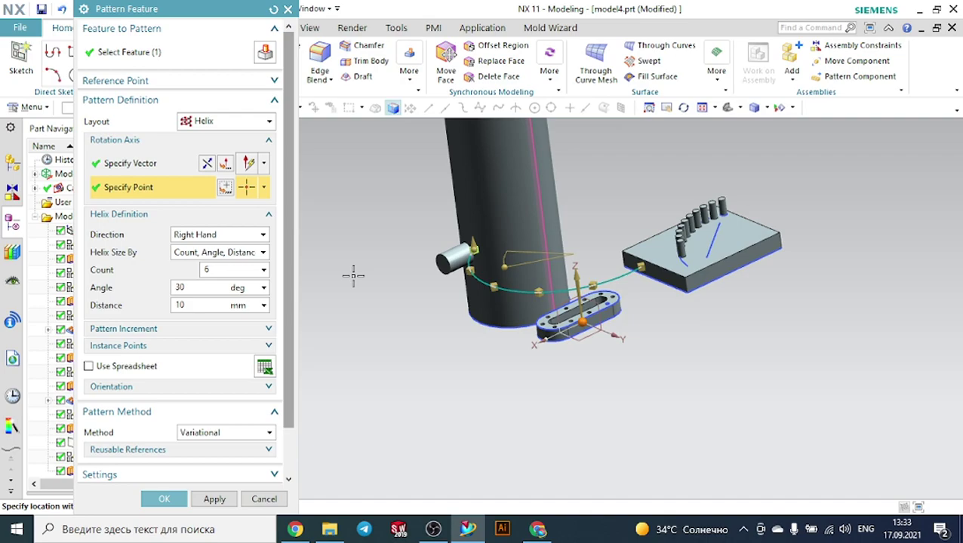
Relocate the rotation axis point to the centre of the tall cylinder's bottom face.
middle_drag(430, 327, 434, 281)
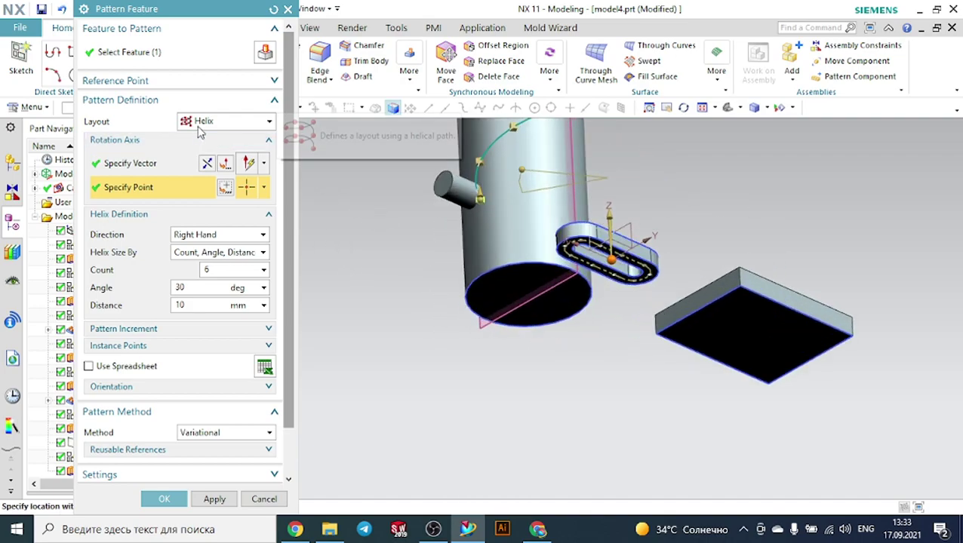
key(Escape)
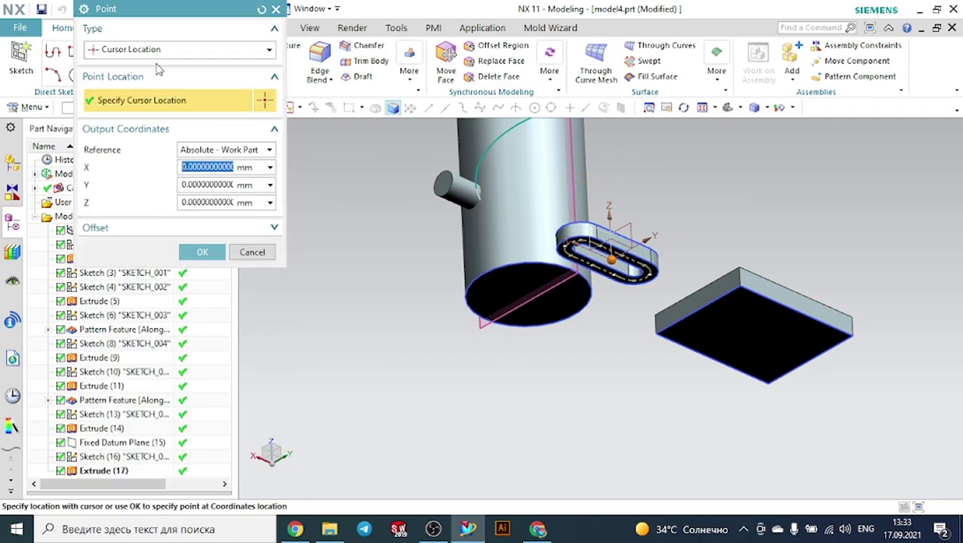
click(525, 300)
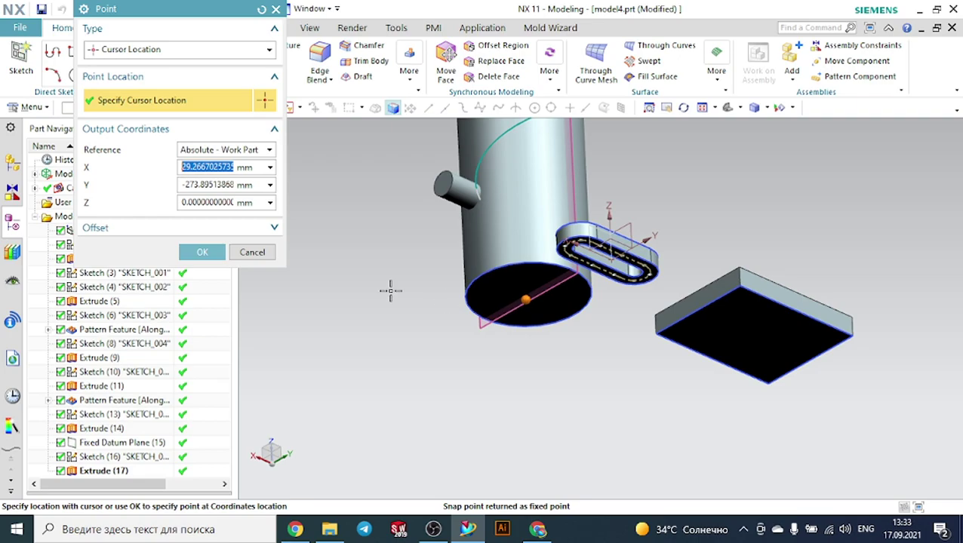
click(202, 252)
Set the helix pattern's distance between instances to 90 mm.
scroll(420, 238, up, 2)
middle_drag(420, 238, 396, 316)
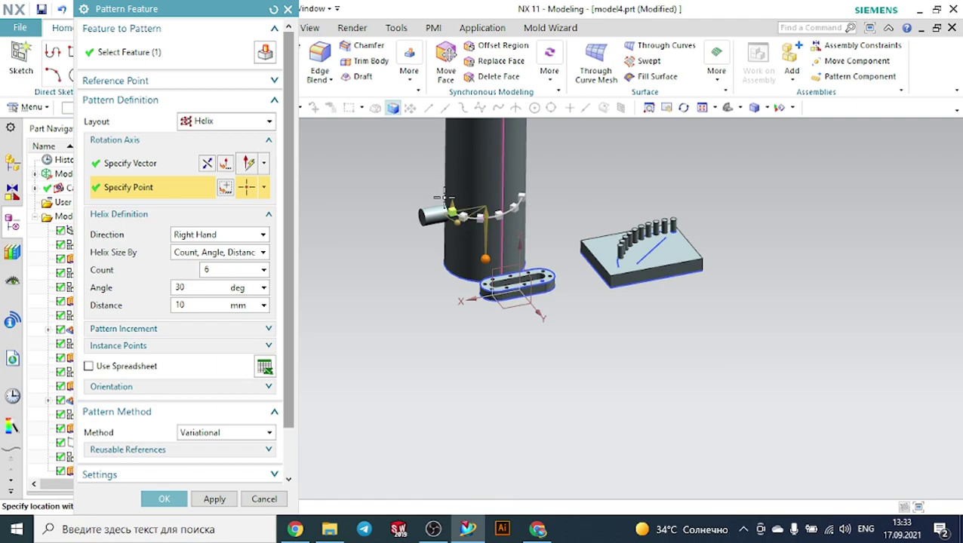
mouse_move(445, 197)
mouse_down()
mouse_move(451, 172)
mouse_move(451, 188)
mouse_up()
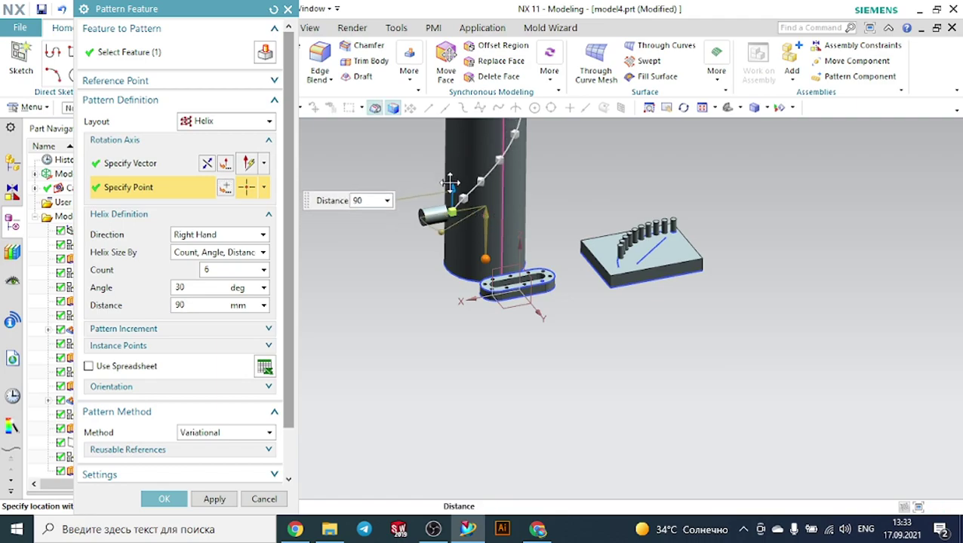
Set the helix pattern's count to 10 and its distance between instances to 30 mm.
click(224, 269)
text(10)
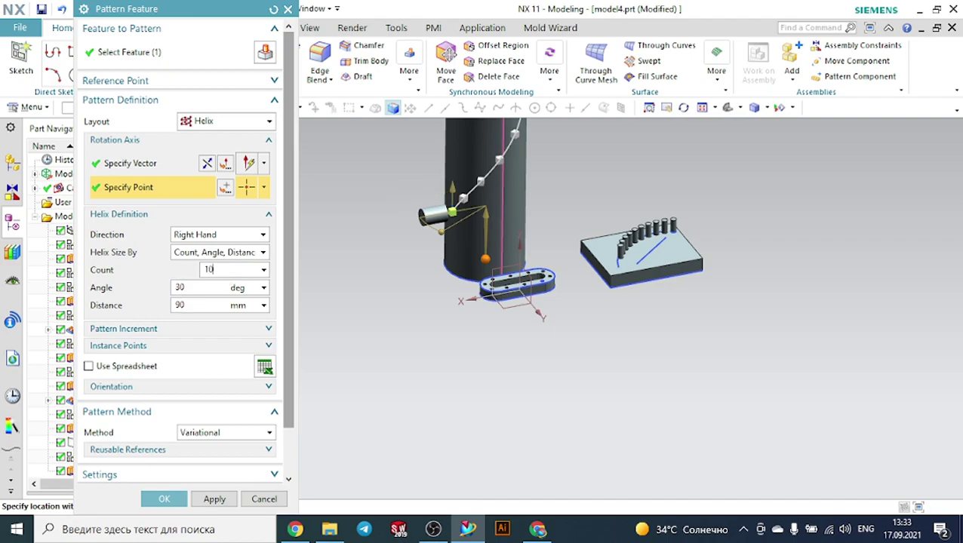
key(Return)
scroll(594, 212, down, 1)
scroll(595, 212, down, 2)
scroll(588, 146, up, 1)
scroll(576, 186, down, 2)
scroll(531, 186, up, 3)
drag(545, 216, 546, 231)
double_click(190, 303)
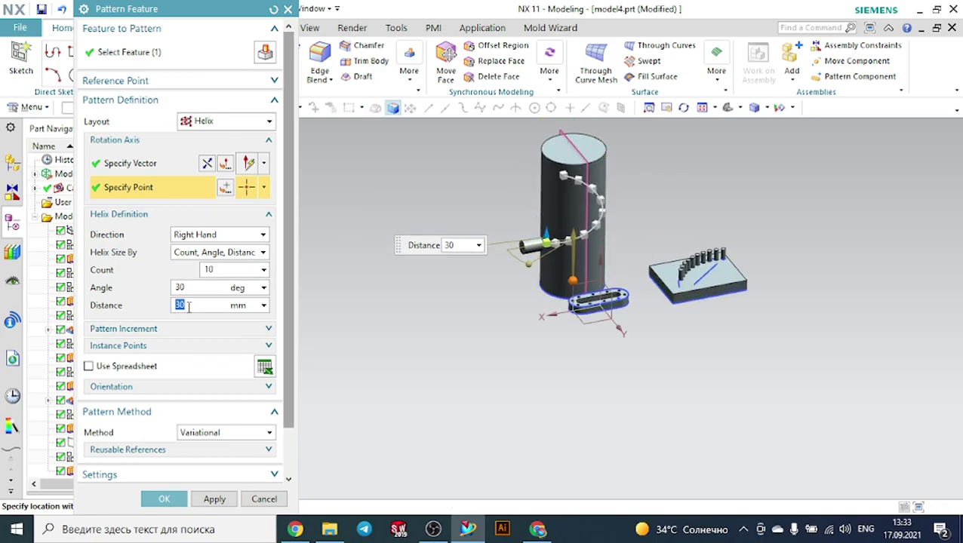
Preview the helix pattern result, inspect the small cylinders around the tall cylinder from several sides, and close Pattern Feature without applying it.
scroll(232, 450, down, 2)
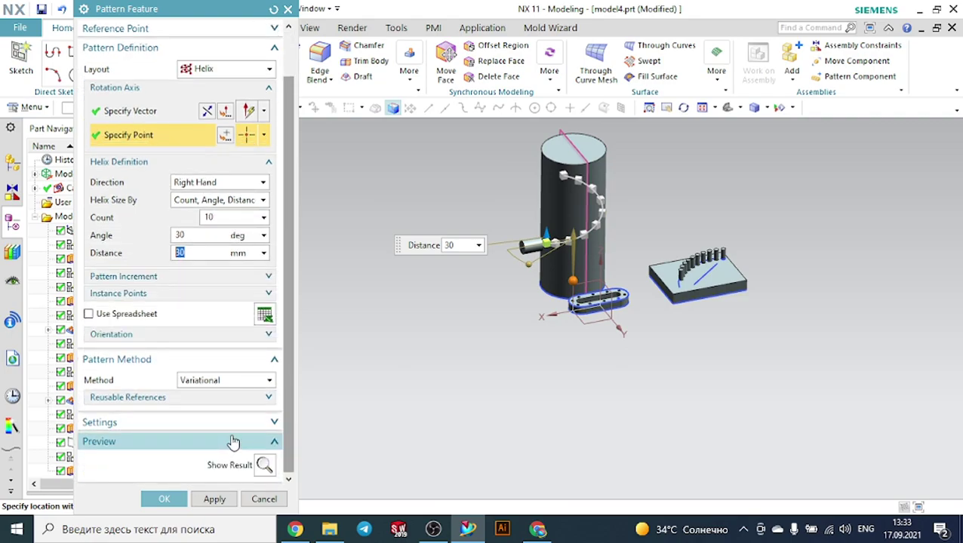
click(263, 463)
middle_drag(488, 333, 623, 283)
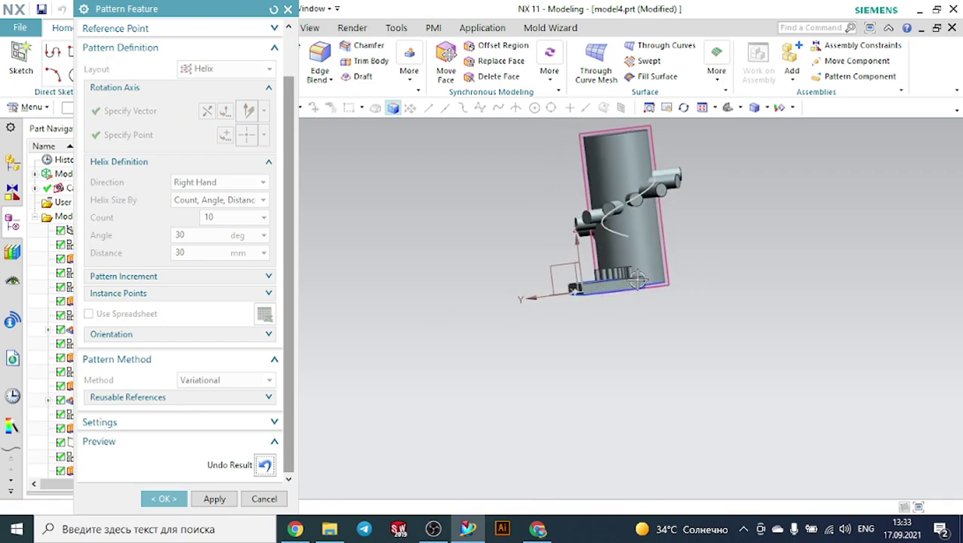
middle_drag(684, 221, 665, 255)
click(727, 110)
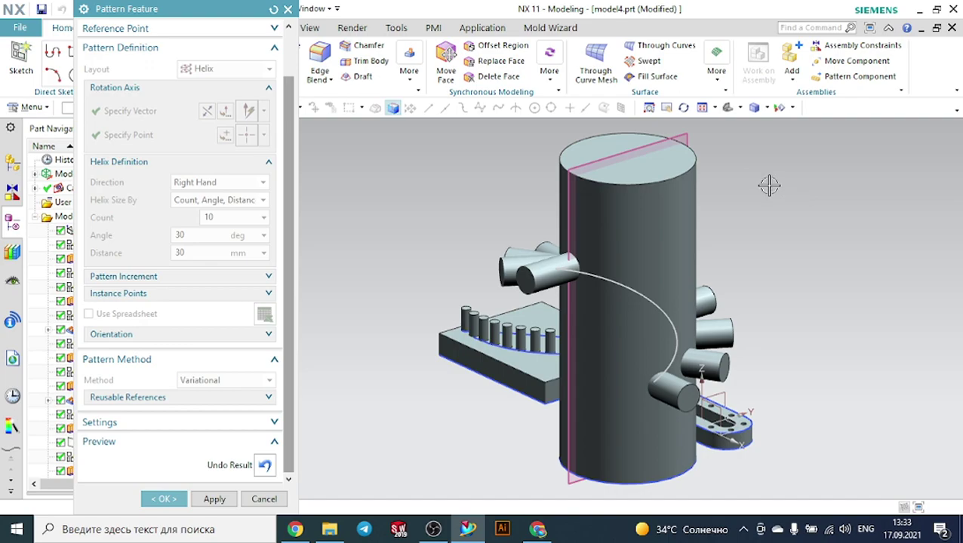
click(289, 8)
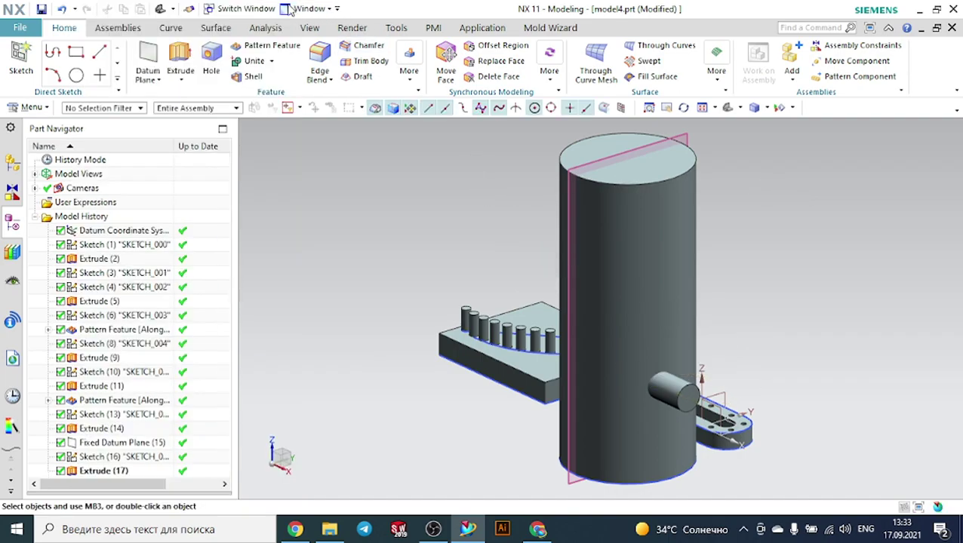
Examine the Orientation and Pattern Settings options of Pattern Feature's Along layout, and leave the command without creating a pattern.
click(255, 46)
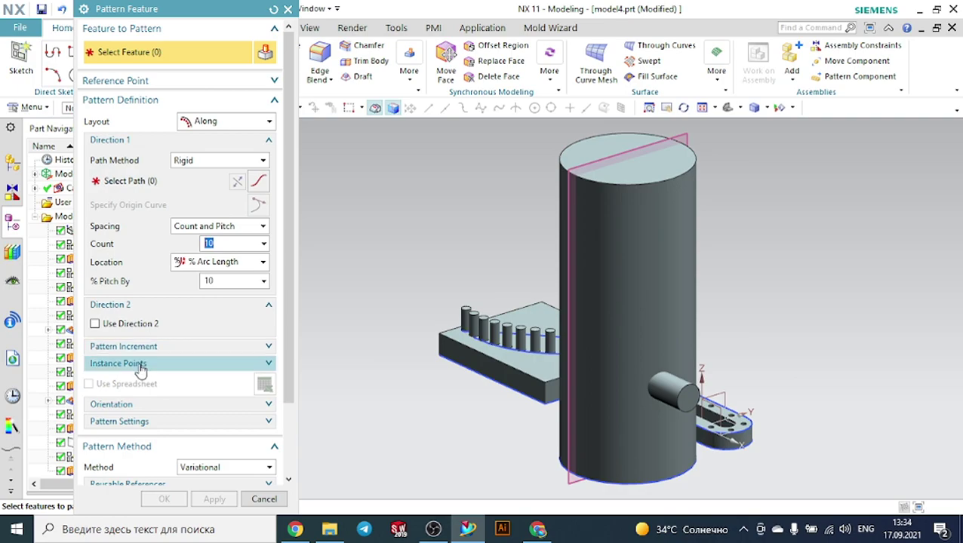
scroll(141, 368, down, 1)
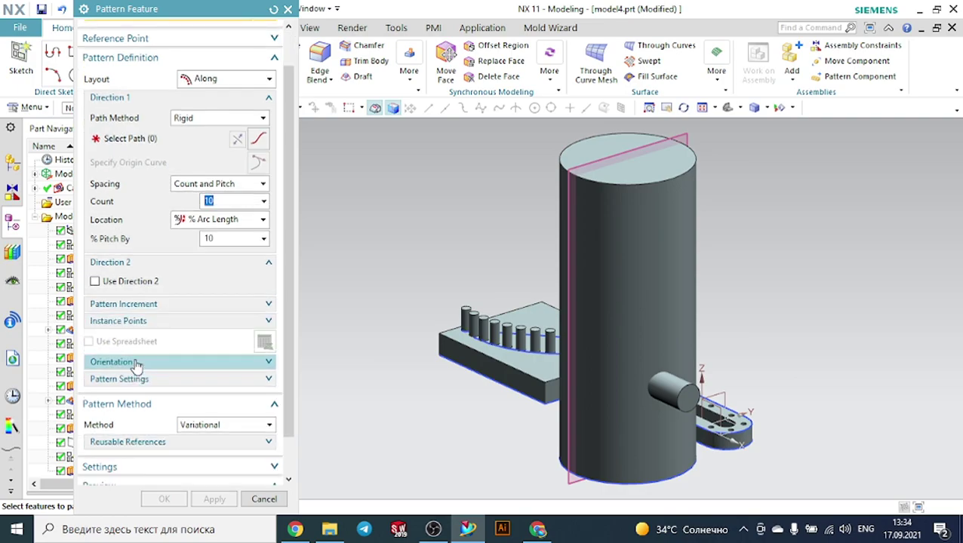
click(136, 362)
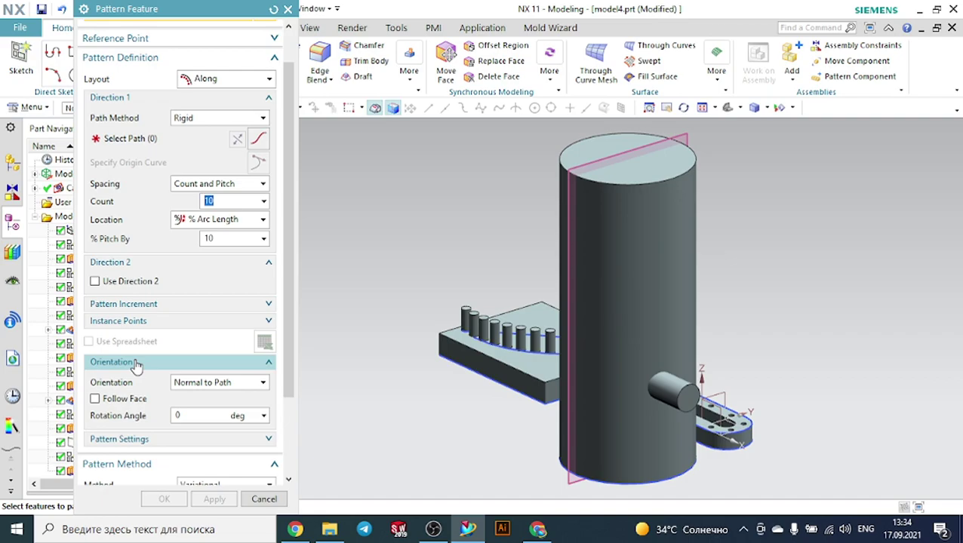
click(135, 363)
click(132, 379)
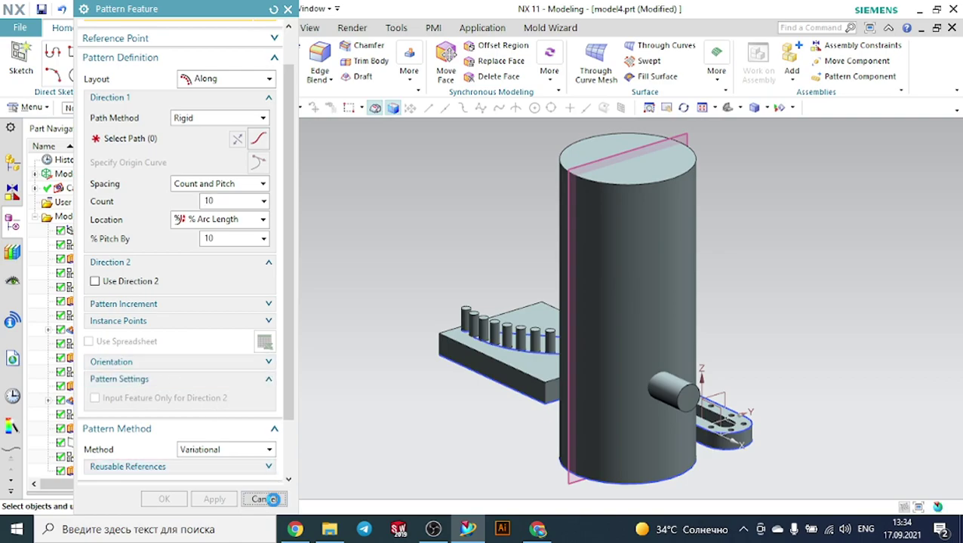
click(264, 498)
Switch to the Google Meet call in Chrome to view its in-call messages, and bring up the OBS window.
mouse_move(537, 532)
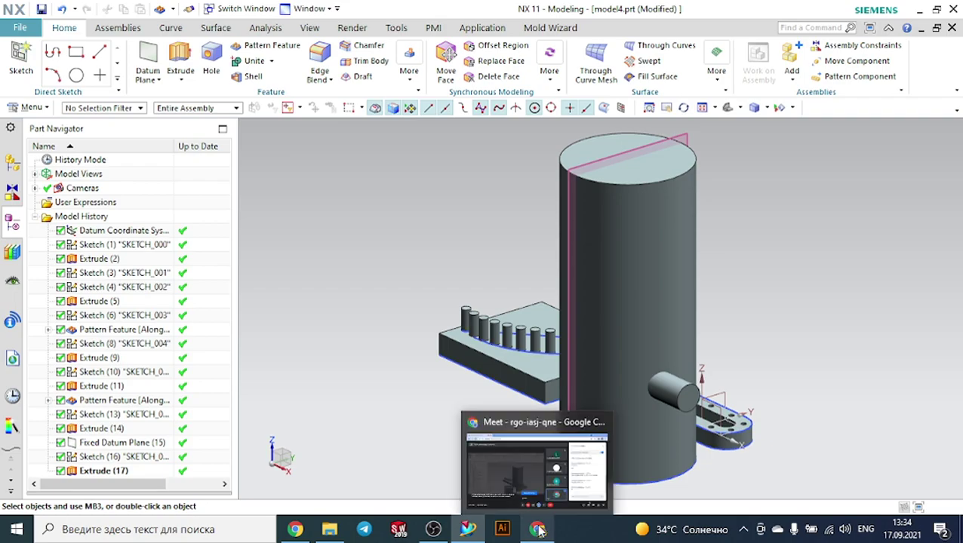
click(517, 468)
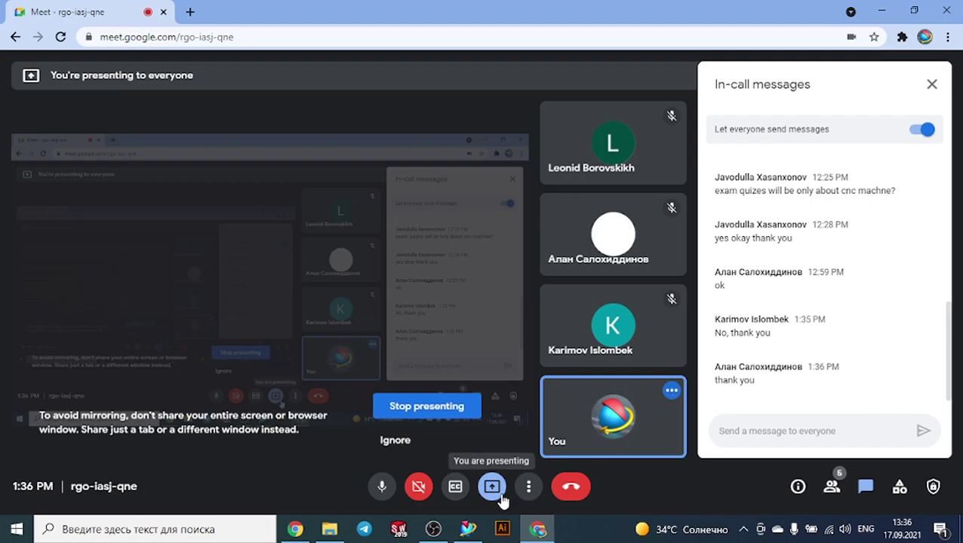
click(434, 529)
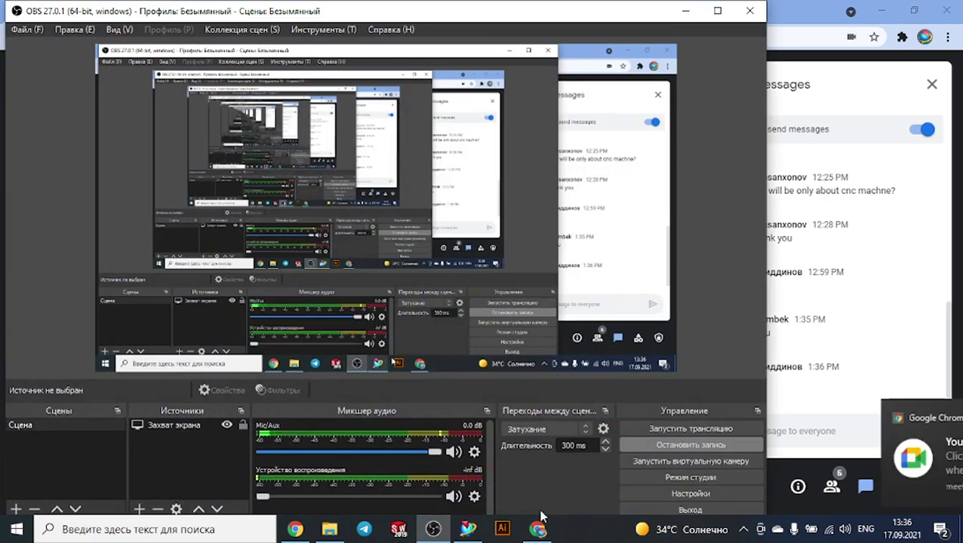